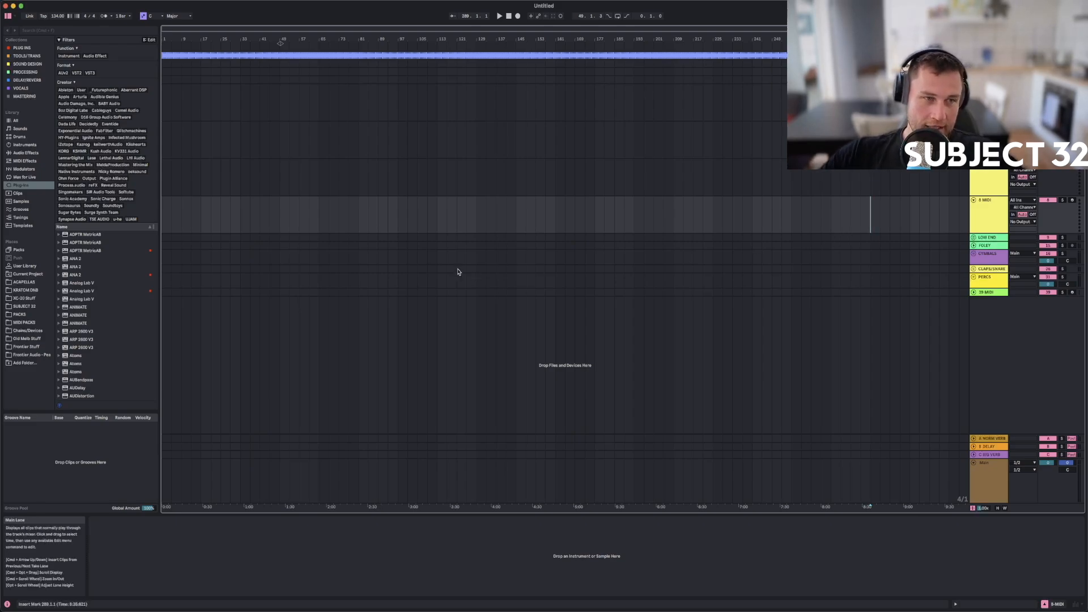
Show the saved templates in the browser and fold all tracks in the arrangement.
{"action": "left_click", "coordinate": [22, 228]}
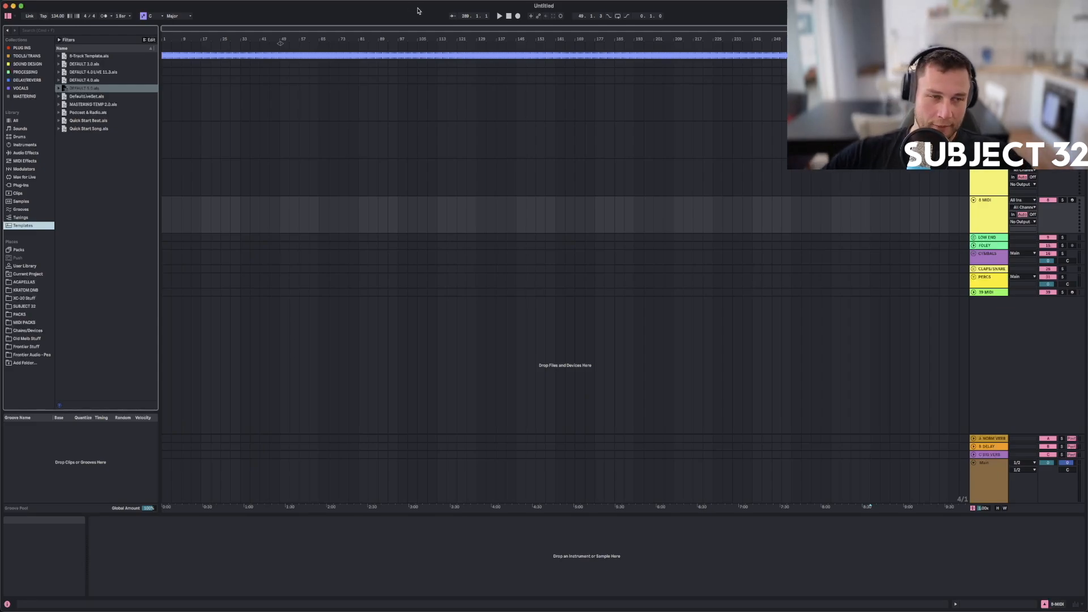
{"action": "left_click", "coordinate": [987, 91]}
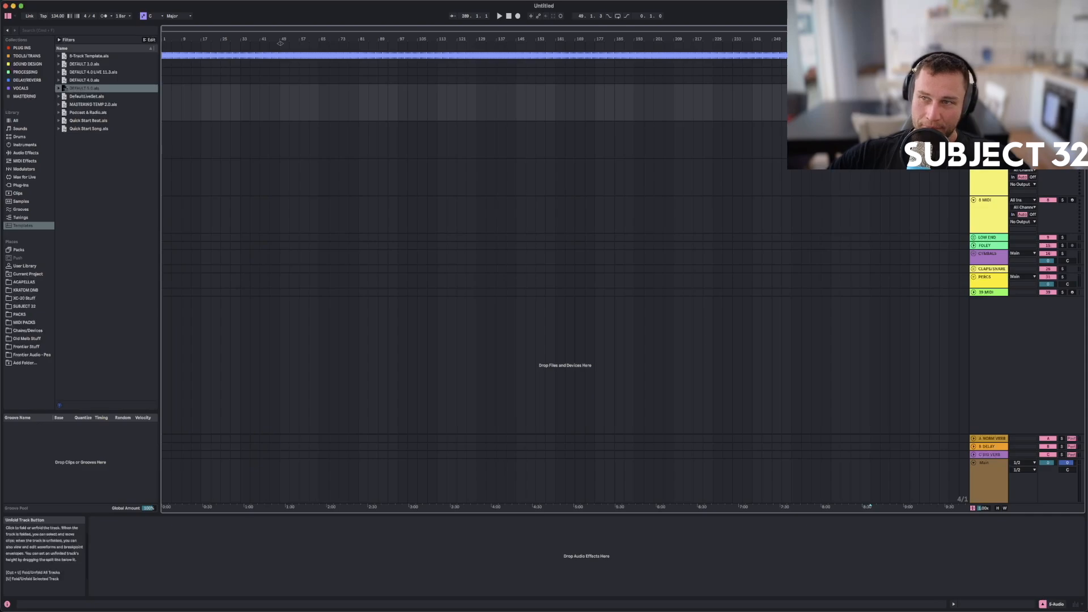
{"action": "key", "text": "alt+u"}
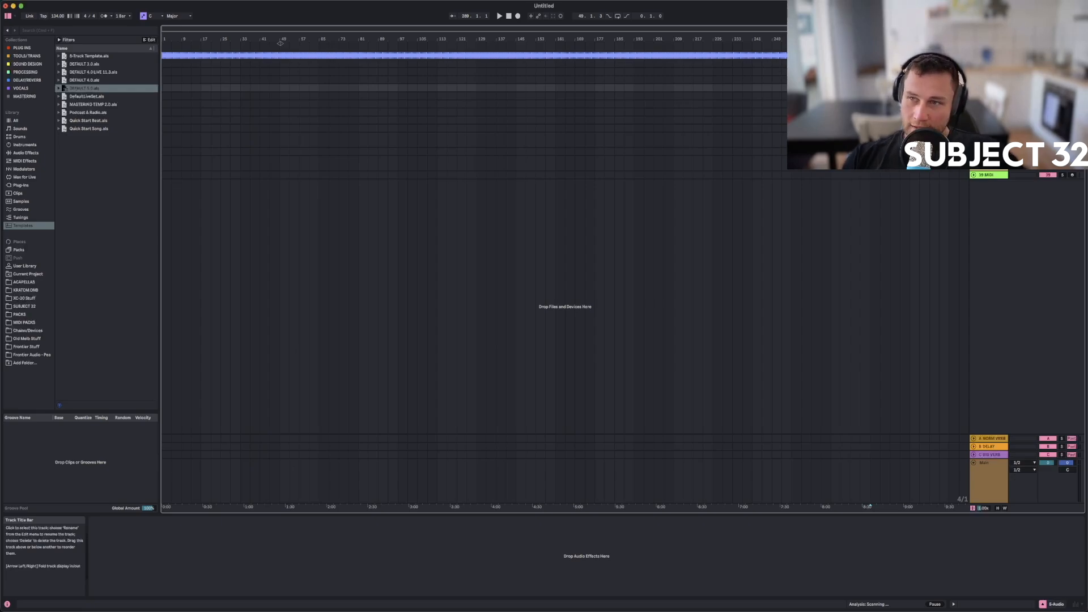
Show the SIDECHAIN track's device and its MIDI clip, and solo the track.
{"action": "left_click", "coordinate": [989, 80]}
{"action": "left_click", "coordinate": [988, 55]}
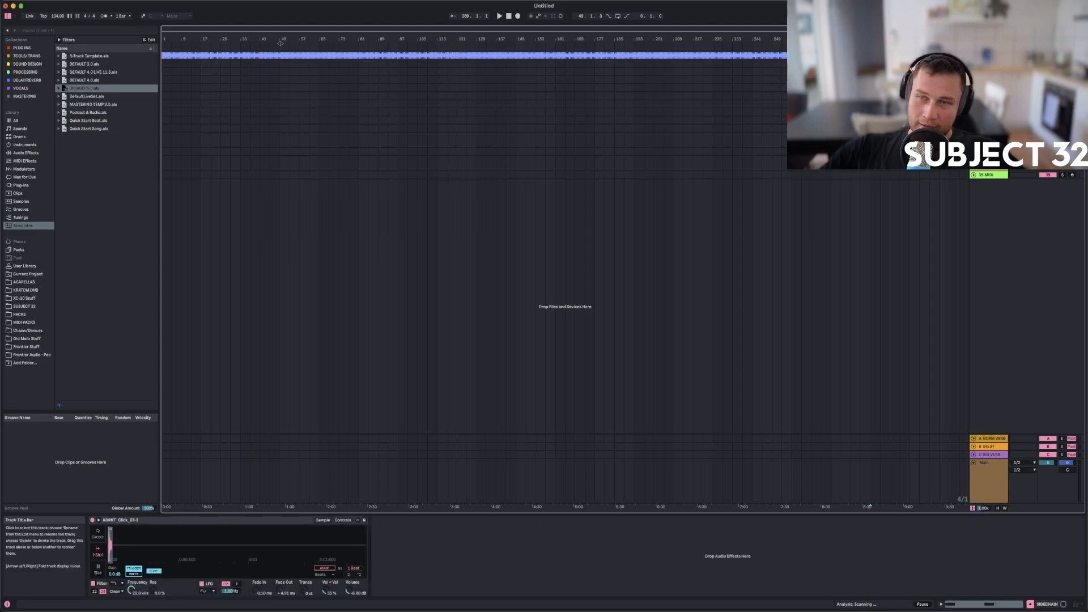
{"action": "key", "text": "shift+Tab"}
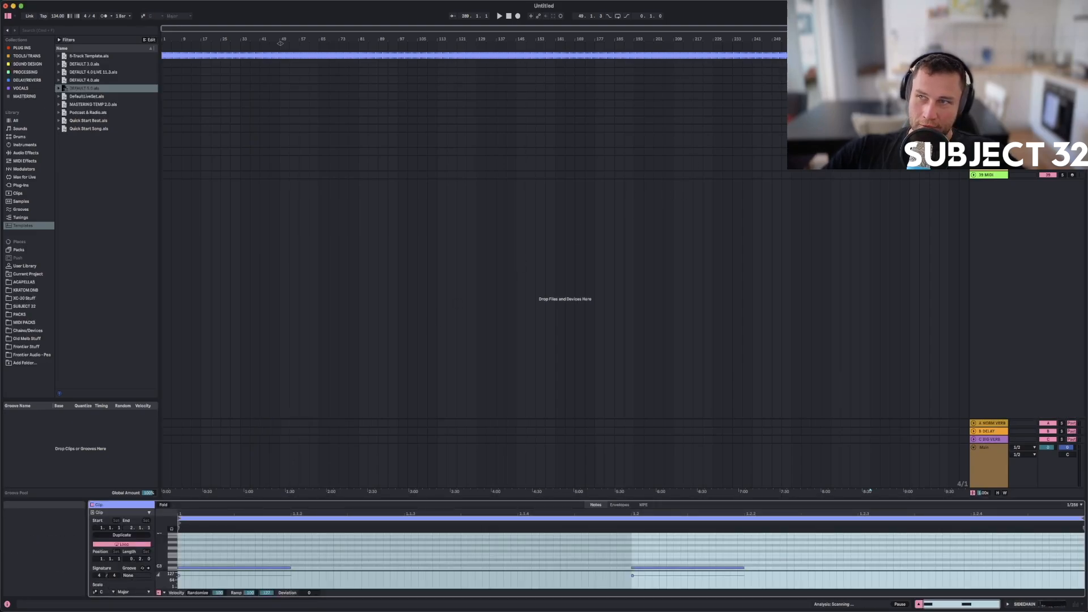
{"action": "left_click", "coordinate": [1062, 56]}
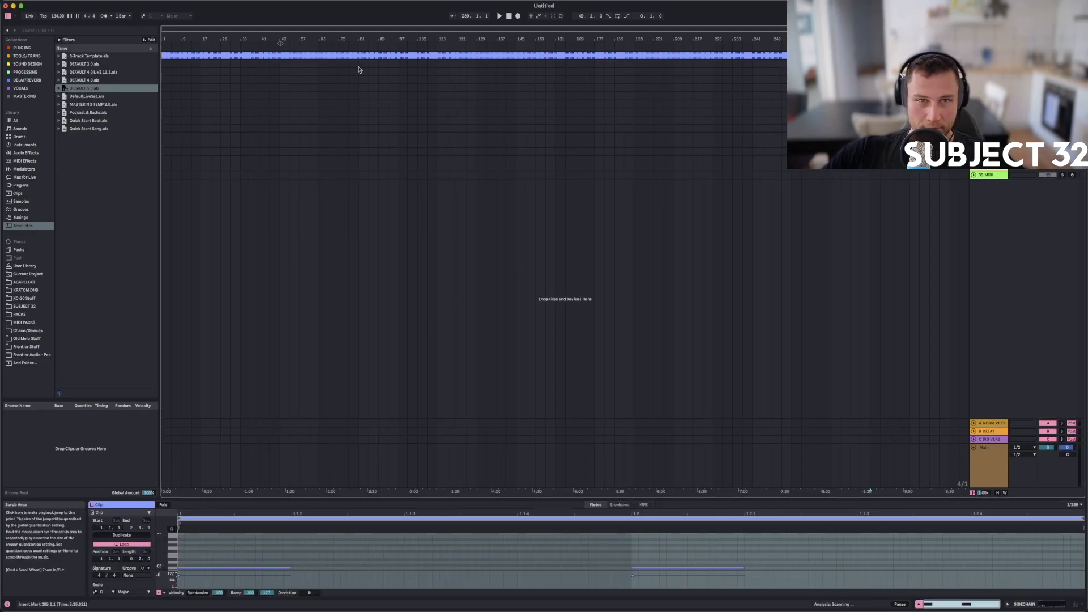
Play the soloed SIDECHAIN track from bar 65, inspect its click sampler device and stop playback.
{"action": "left_click", "coordinate": [320, 70]}
{"action": "key", "text": "space"}
{"action": "left_click", "coordinate": [989, 56]}
{"action": "key", "text": "shift+Tab"}
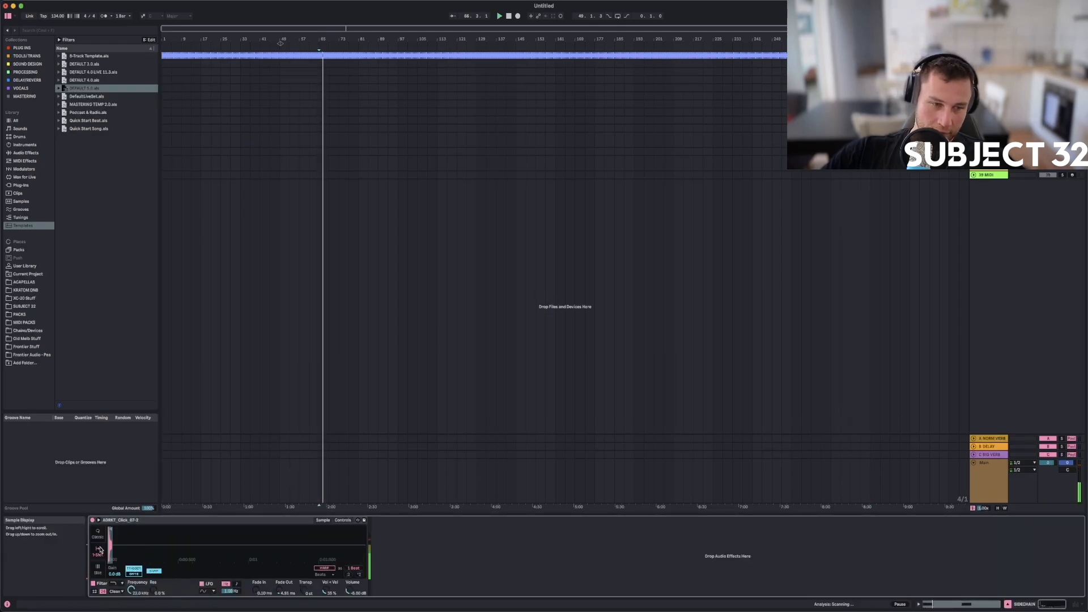
{"action": "left_click_drag", "start_coordinate": [238, 544], "coordinate": [238, 499]}
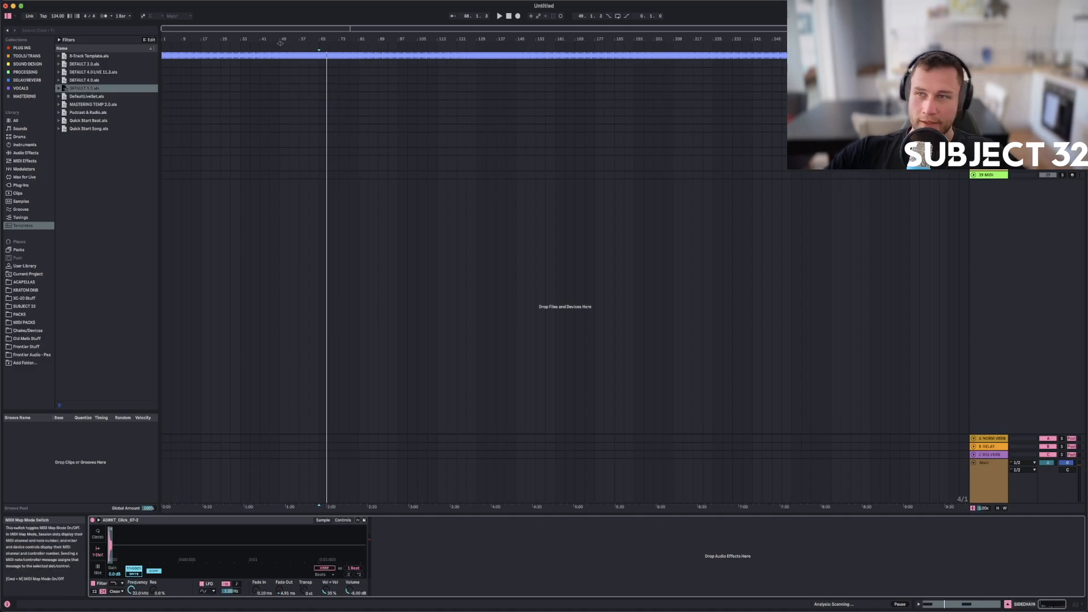
Mark bars 65 to 81 on the REF 1 track and go through the reference tracks below SIDECHAIN.
{"action": "left_click", "coordinate": [988, 55]}
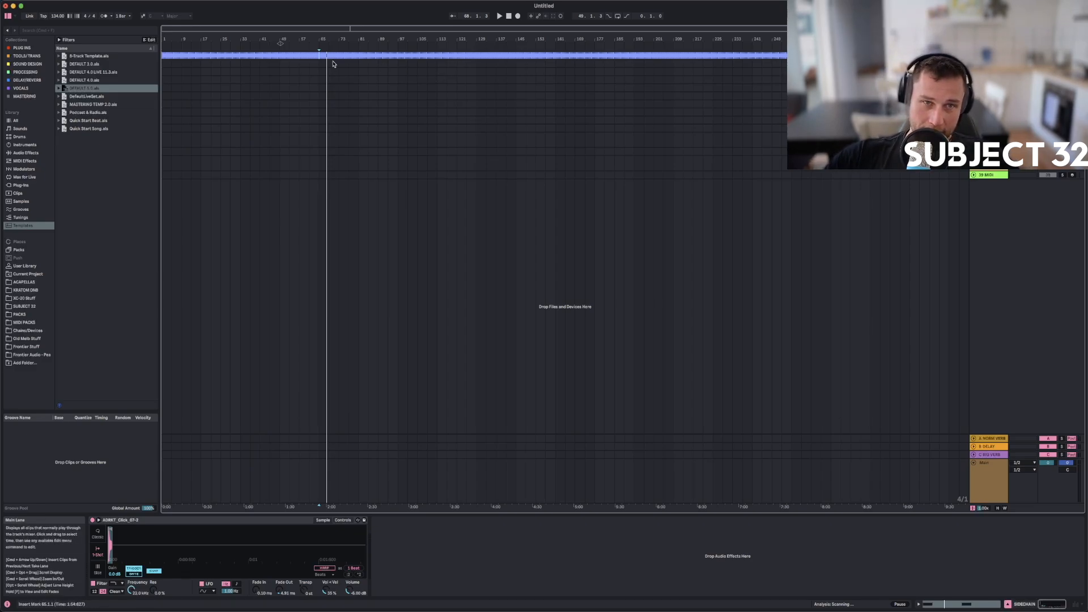
{"action": "left_click_drag", "start_coordinate": [324, 63], "coordinate": [359, 60]}
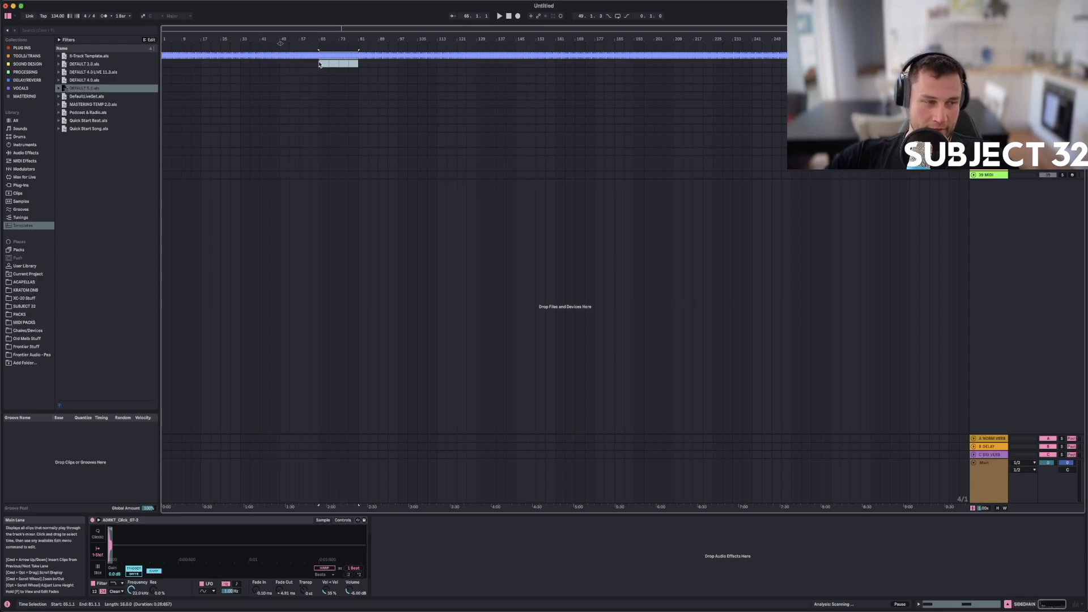
{"action": "left_click", "coordinate": [989, 64]}
{"action": "left_click", "coordinate": [988, 63]}
{"action": "left_click", "coordinate": [989, 80]}
{"action": "left_click", "coordinate": [989, 72]}
{"action": "left_click", "coordinate": [989, 64]}
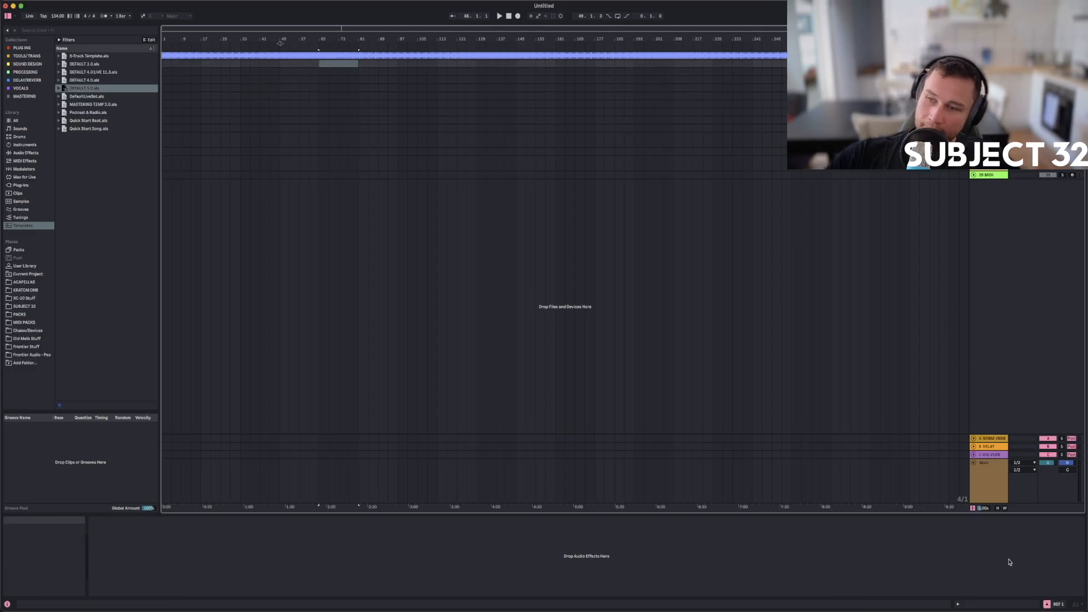
Show the clip view and device view together and select the REF 1 track.
{"action": "left_click", "coordinate": [1057, 608]}
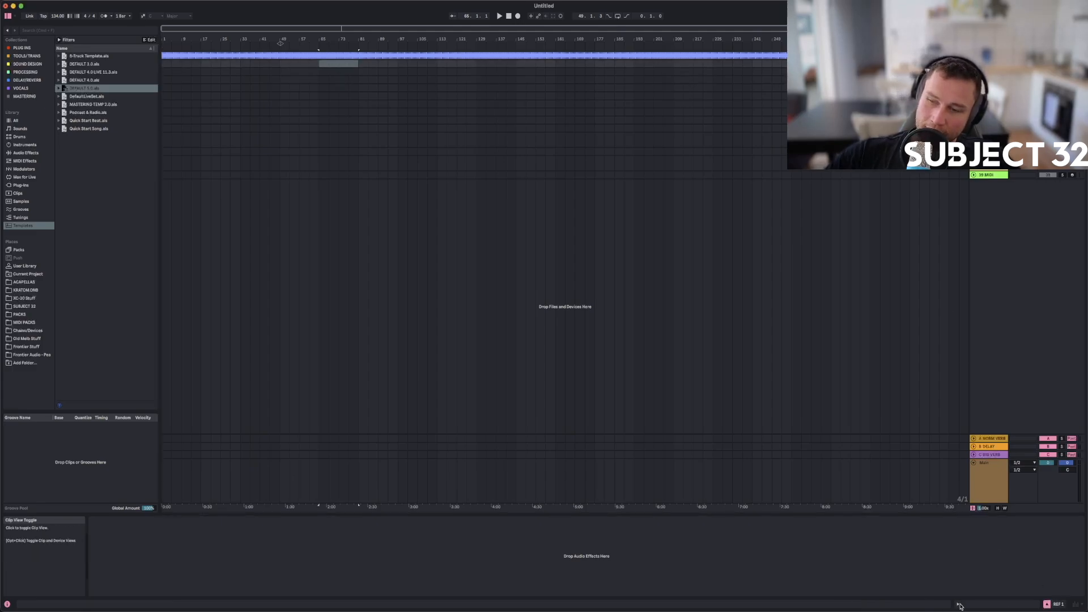
{"action": "left_click", "coordinate": [1057, 607]}
{"action": "left_click", "coordinate": [989, 63]}
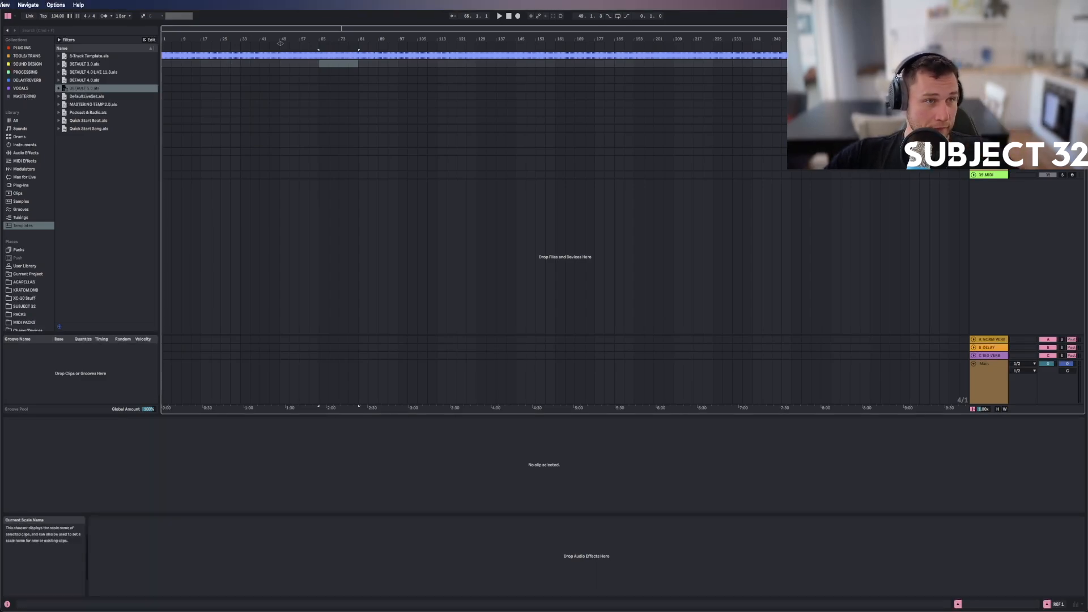
Save the Live Set under the name DEFAULT TEMP 6.0 in the DEFAULT TEMP 2.0 project folder inside the home folder.
{"action": "left_click", "coordinate": [0, 4]}
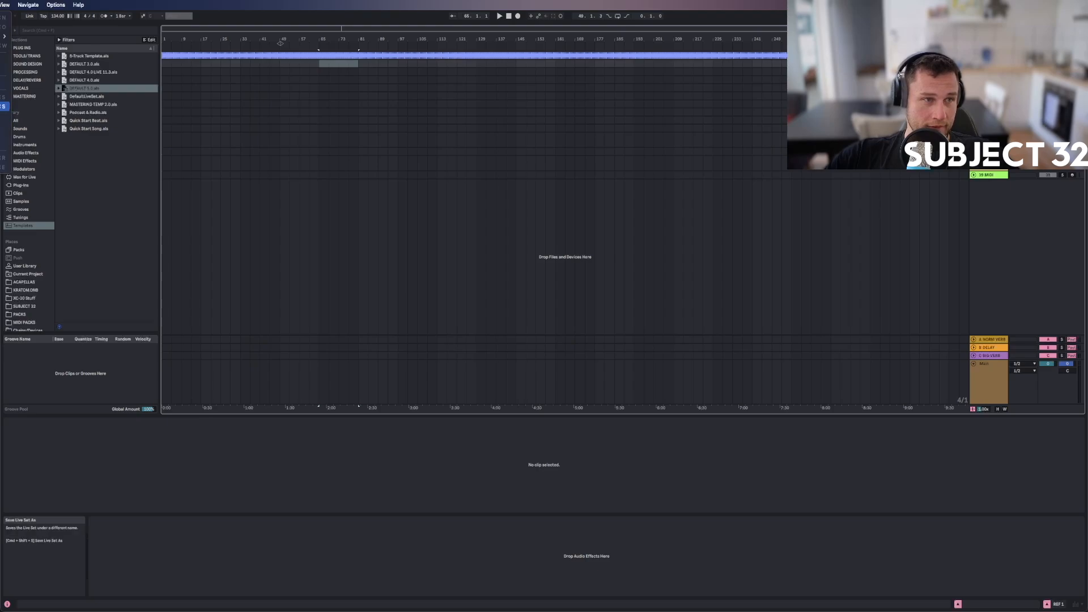
{"action": "left_click", "coordinate": [2, 106]}
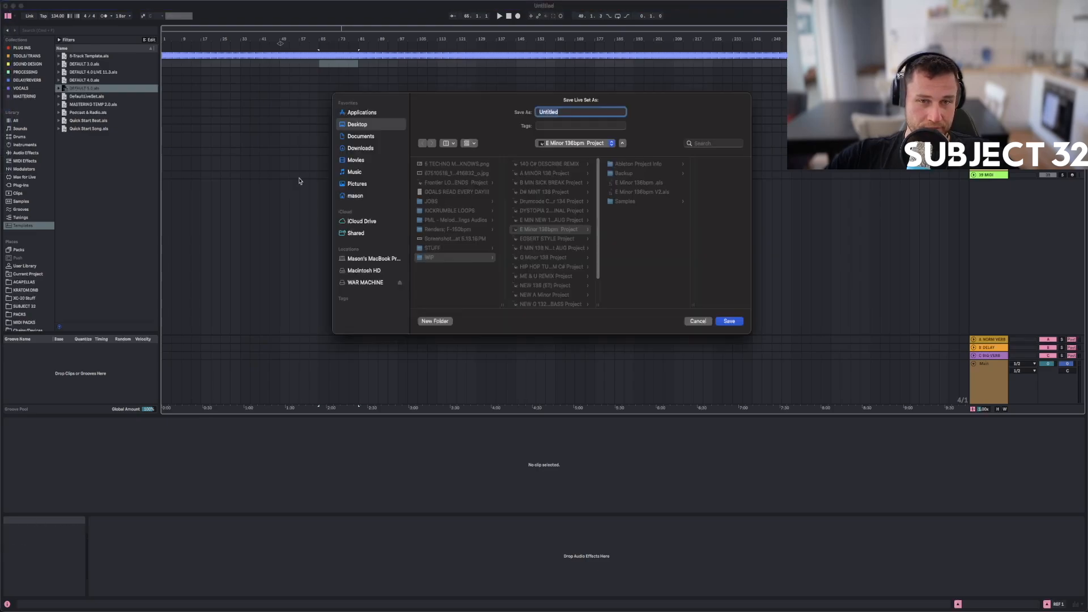
{"action": "left_click", "coordinate": [365, 271]}
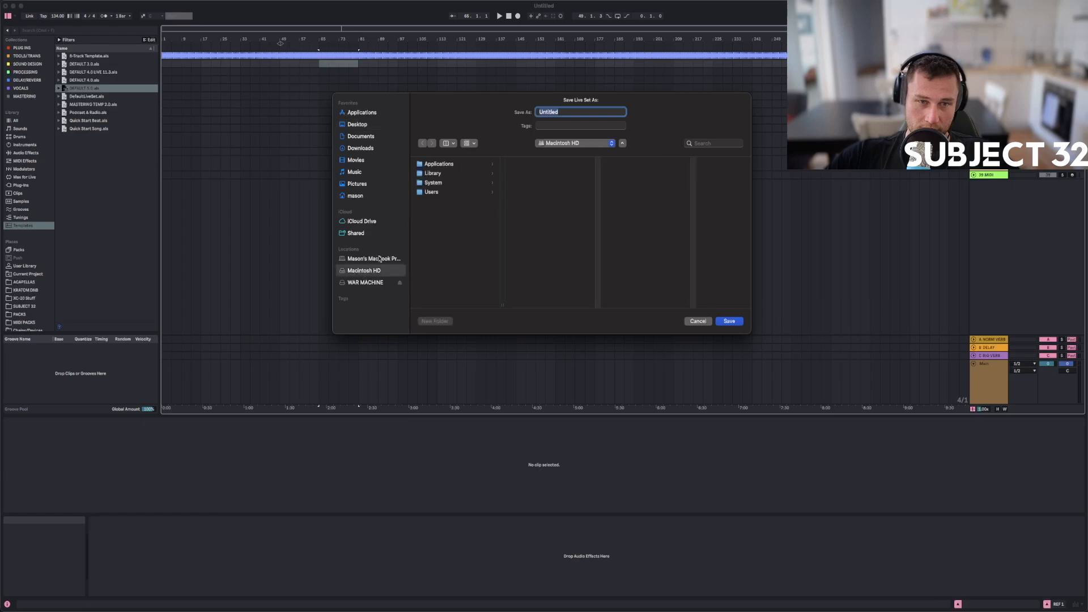
{"action": "left_click", "coordinate": [356, 196]}
{"action": "left_click", "coordinate": [448, 192]}
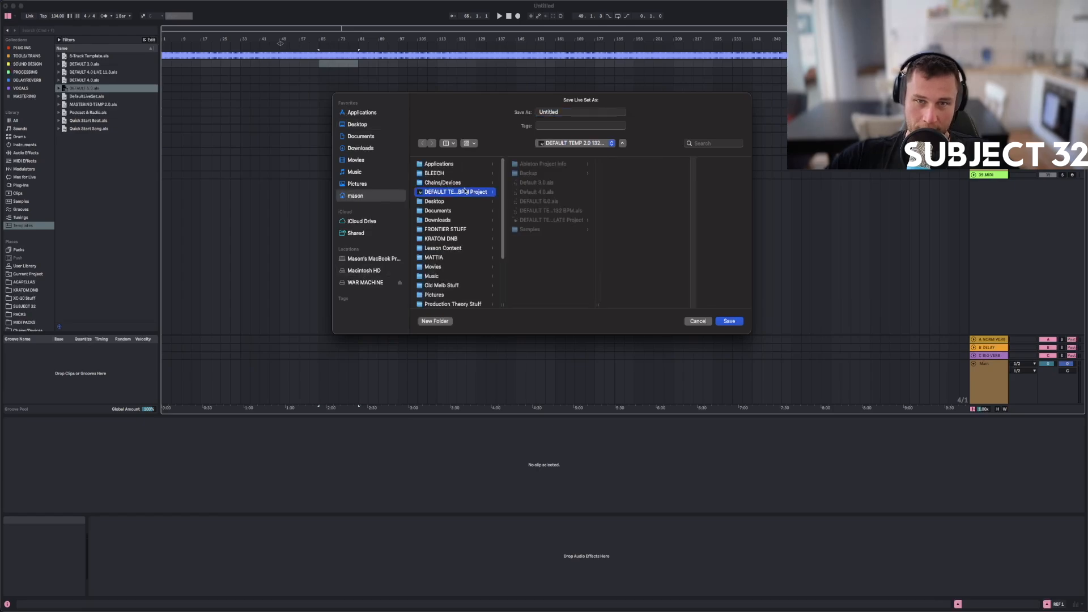
{"action": "type", "text": "DEFAULT"}
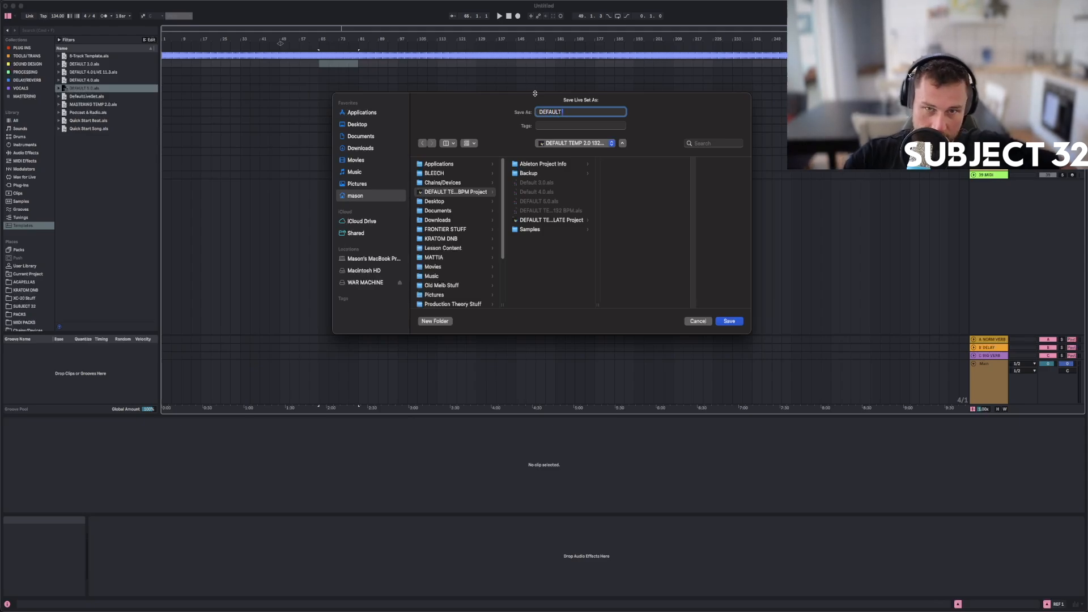
{"action": "type", "text": " TEMP"}
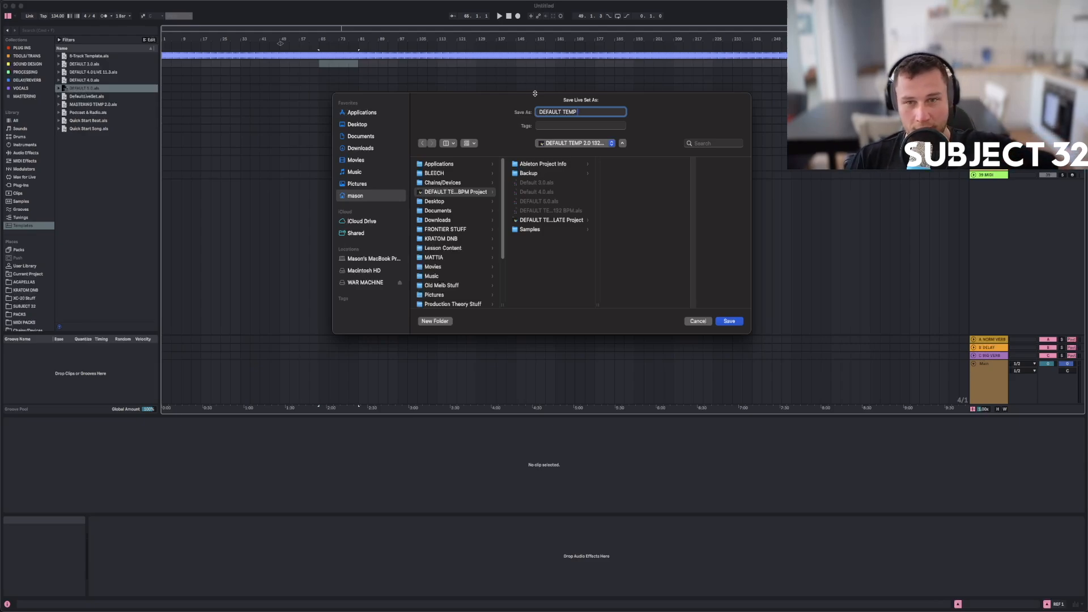
{"action": "type", "text": "6.0"}
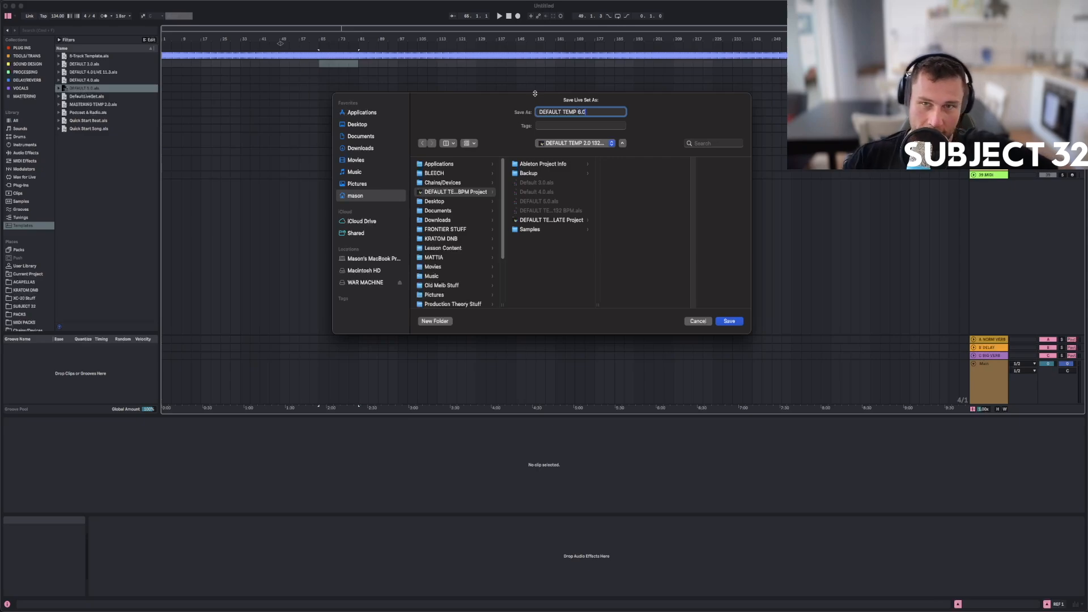
{"action": "left_click", "coordinate": [729, 322]}
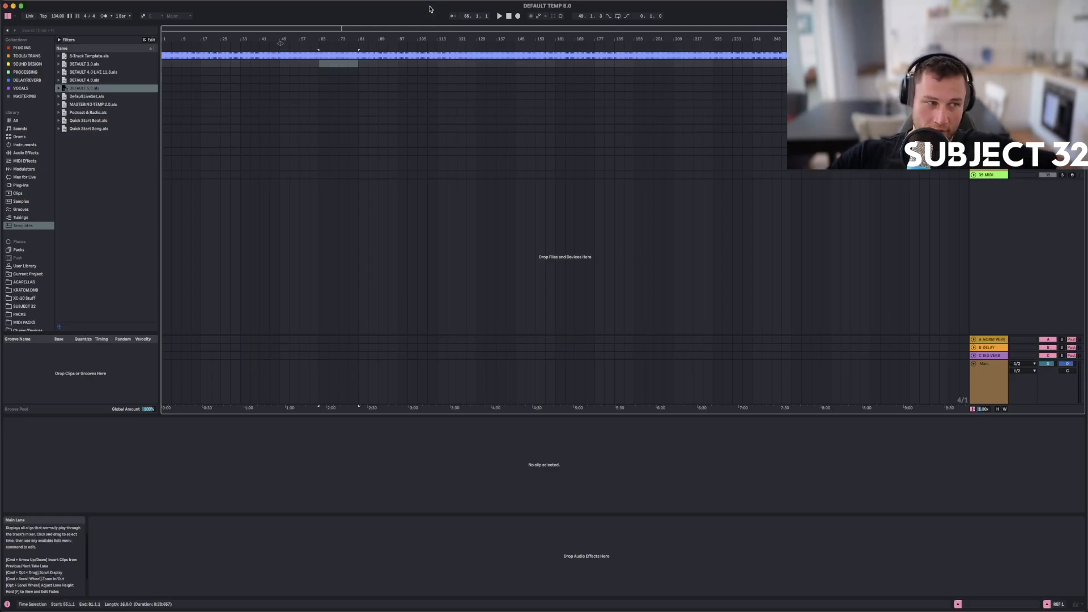
Save the Live Set as the default set and name its template file DEFAULT 6.0.
{"action": "mouse_move", "coordinate": [17, 2]}
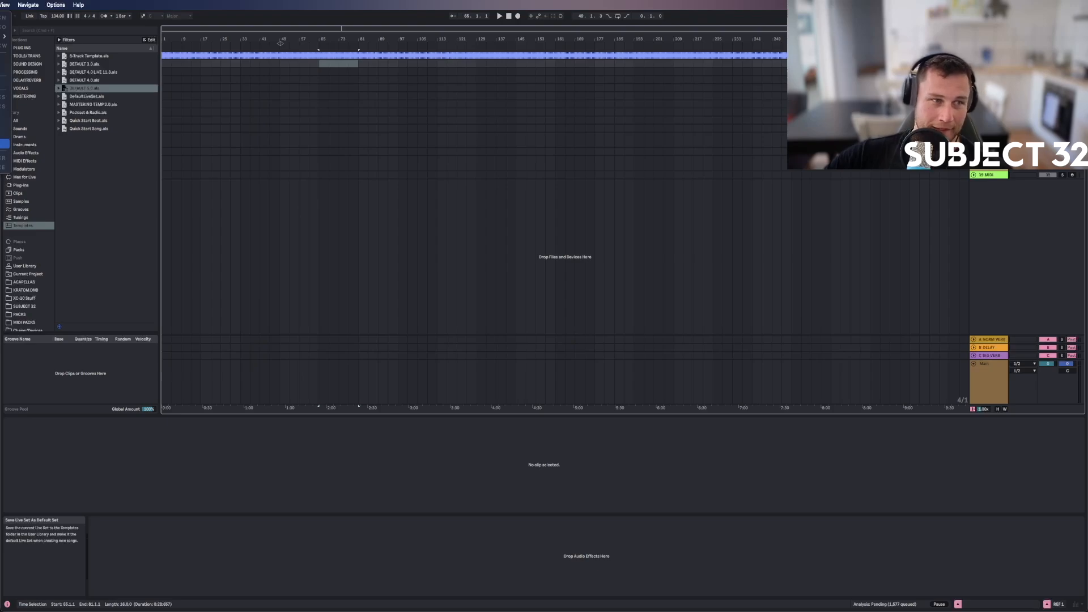
{"action": "left_click", "coordinate": [532, 264]}
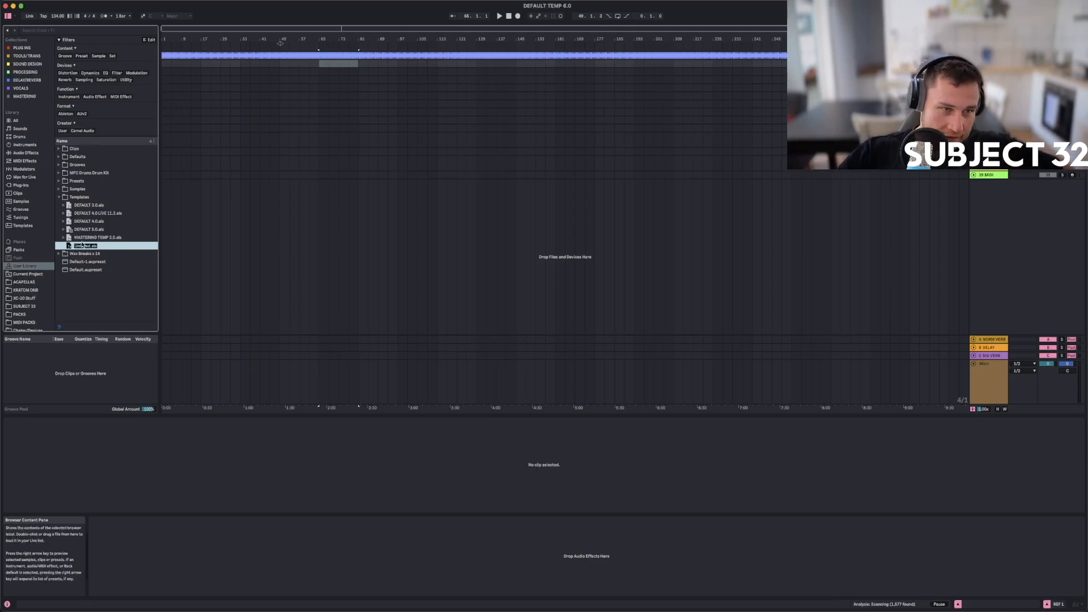
{"action": "type", "text": "DEFAUL"}
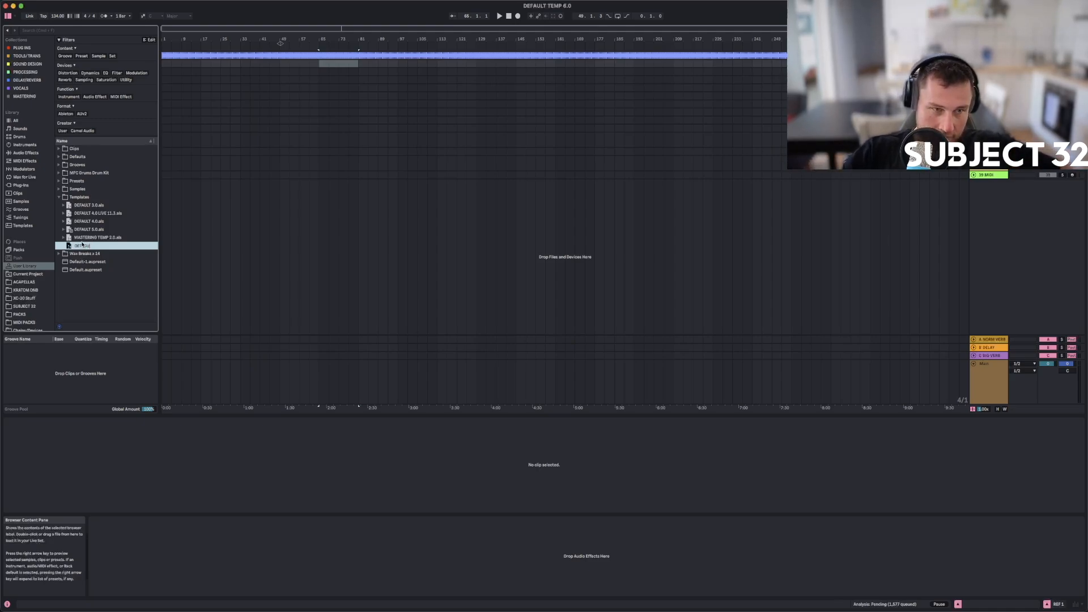
{"action": "type", "text": "T 6.0"}
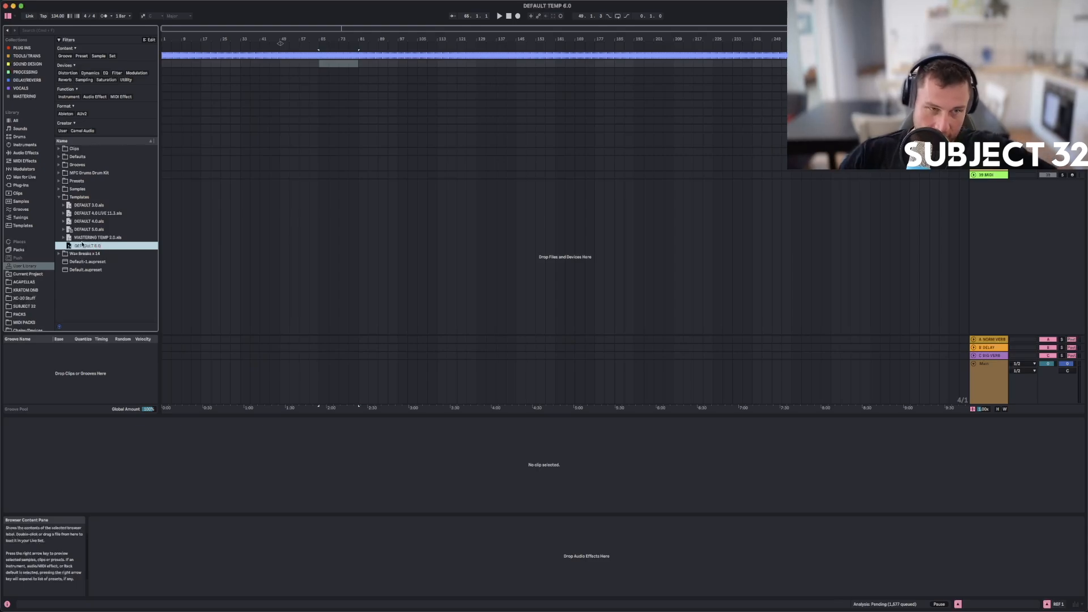
{"action": "key", "text": "Return"}
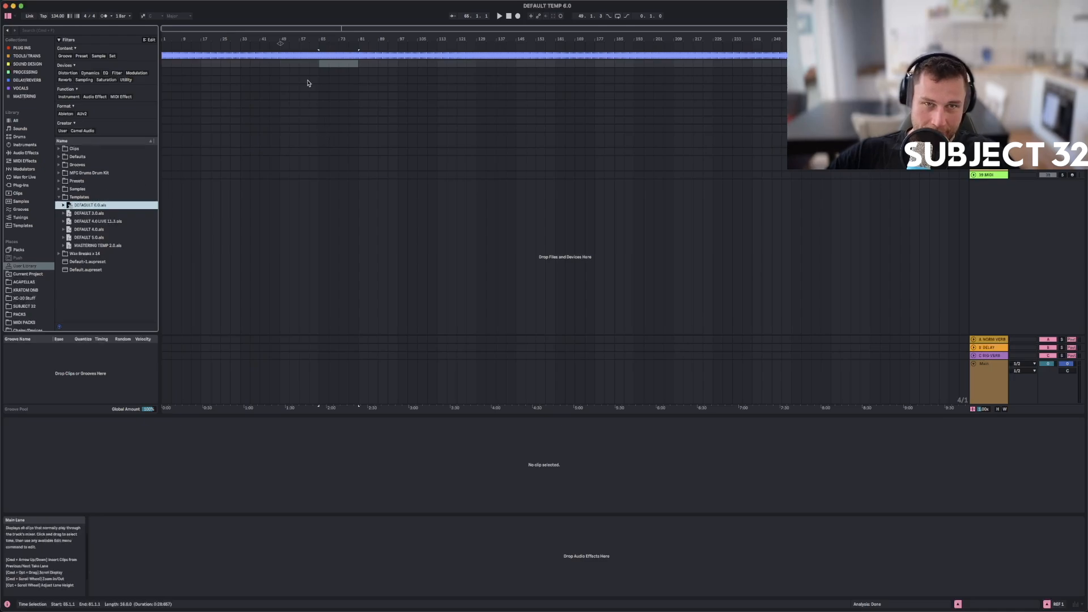
Review the SIDECHAIN track's clip along the arrangement and turn off the track's solo.
{"action": "left_click", "coordinate": [316, 40]}
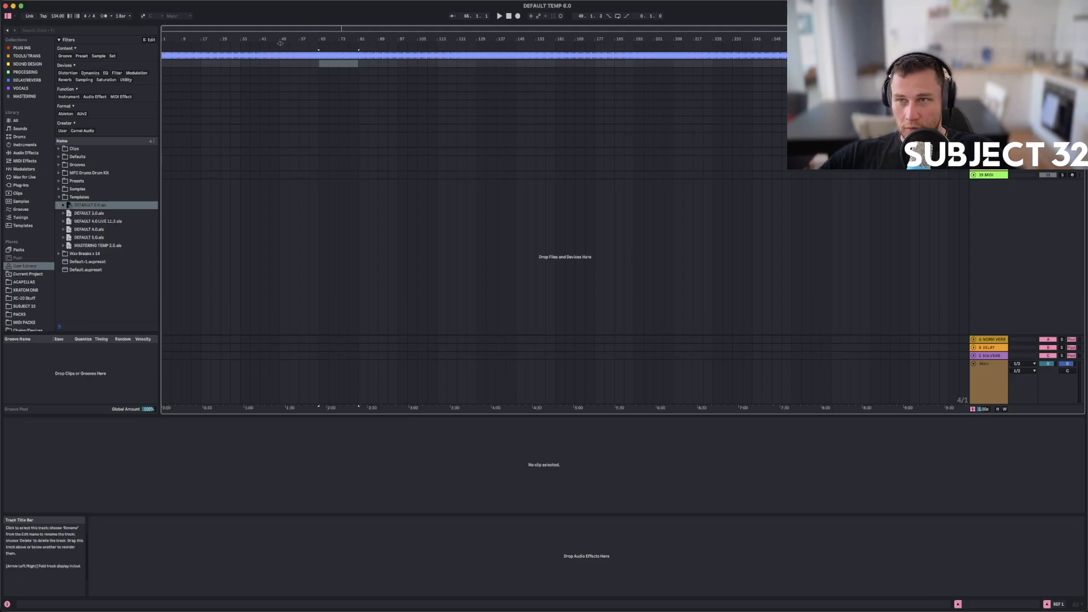
{"action": "left_click", "coordinate": [989, 55]}
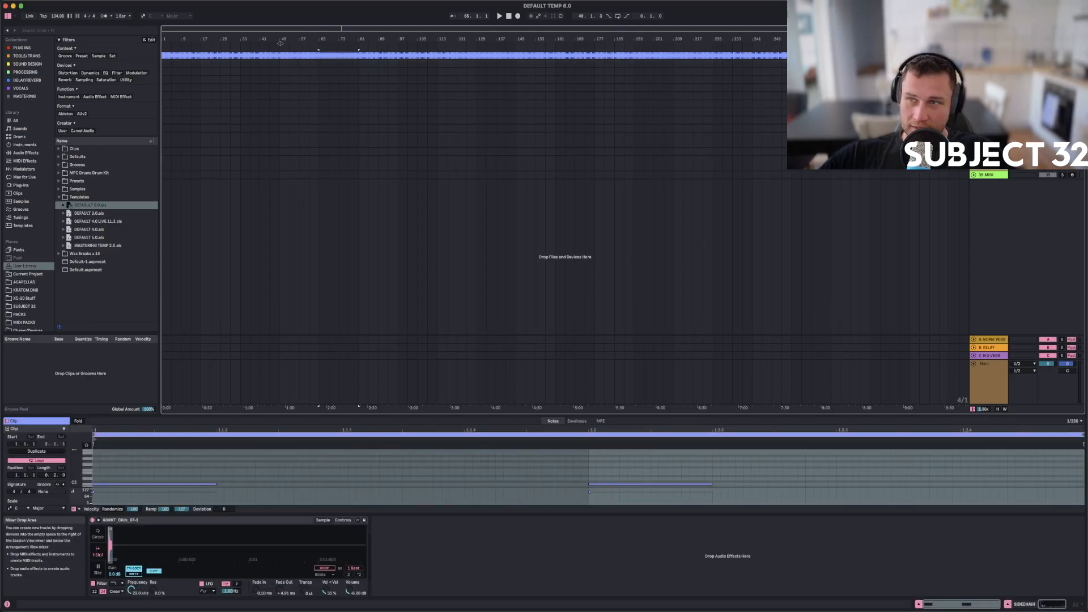
{"action": "double_click", "coordinate": [989, 55]}
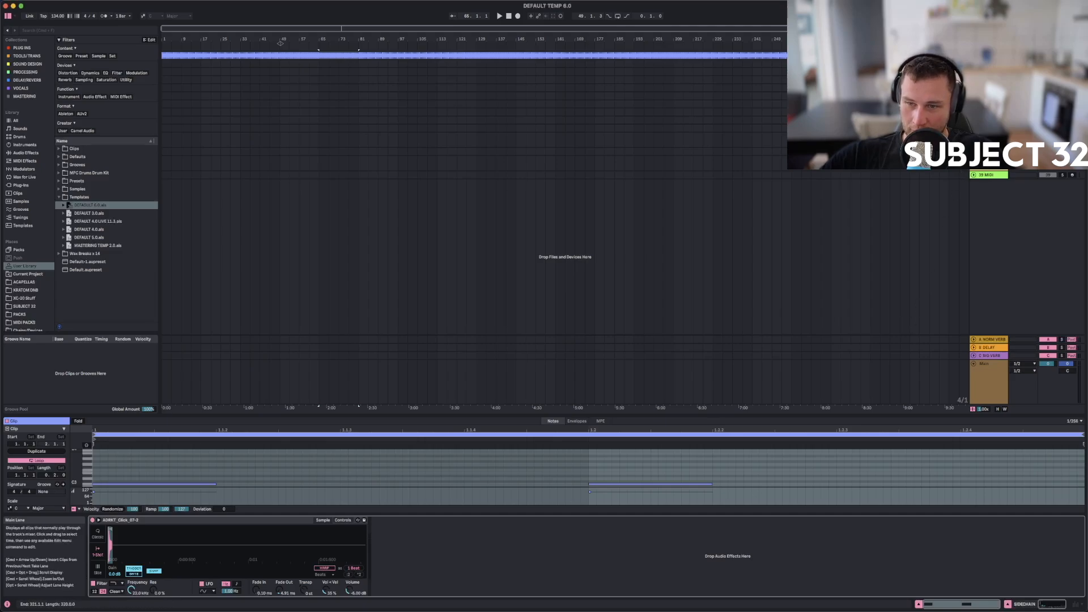
{"action": "left_click", "coordinate": [989, 55]}
{"action": "left_click", "coordinate": [831, 113]}
{"action": "left_click", "coordinate": [821, 113]}
{"action": "left_click", "coordinate": [811, 113]}
{"action": "left_click", "coordinate": [821, 114]}
{"action": "left_click_drag", "start_coordinate": [280, 42], "coordinate": [303, 42]}
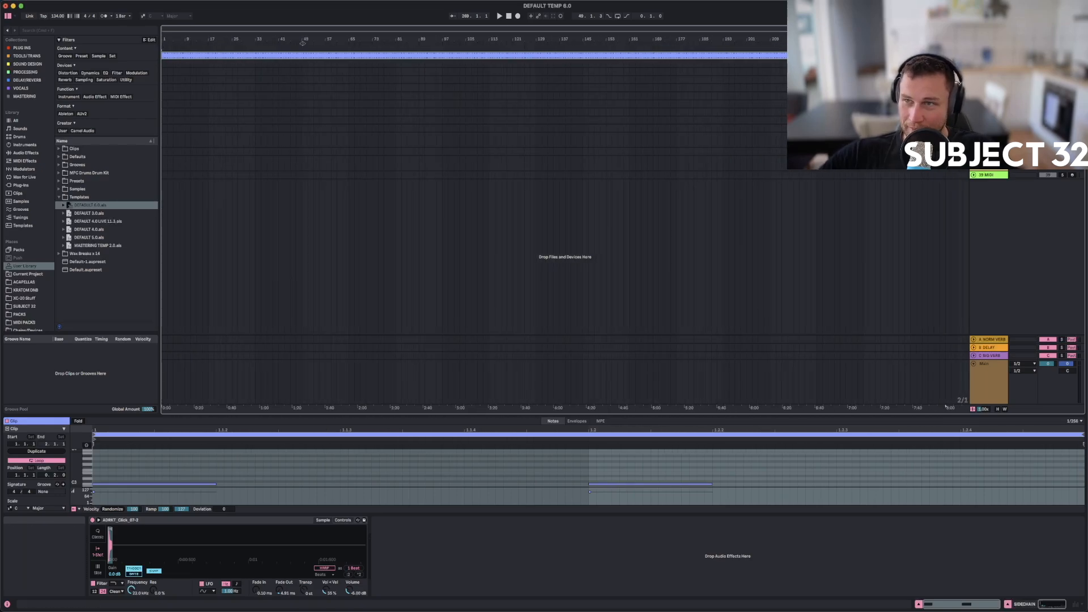
{"action": "left_click", "coordinate": [1062, 55]}
Go through the reference tracks REF 1 to REF 3 and unfold the REF 1 track.
{"action": "left_click", "coordinate": [989, 63]}
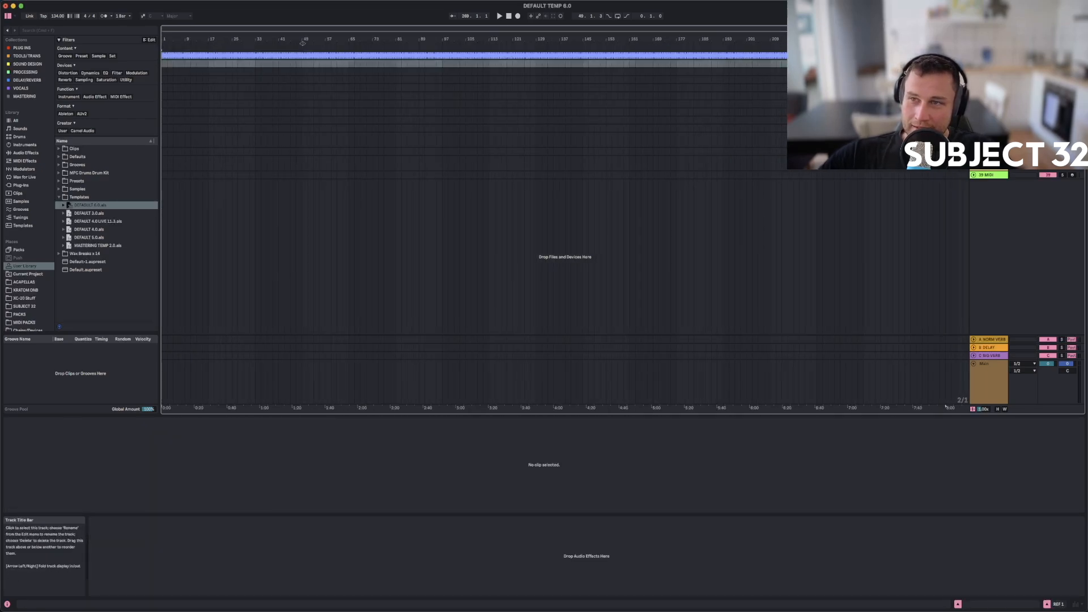
{"action": "left_click", "coordinate": [989, 72]}
{"action": "left_click", "coordinate": [989, 80]}
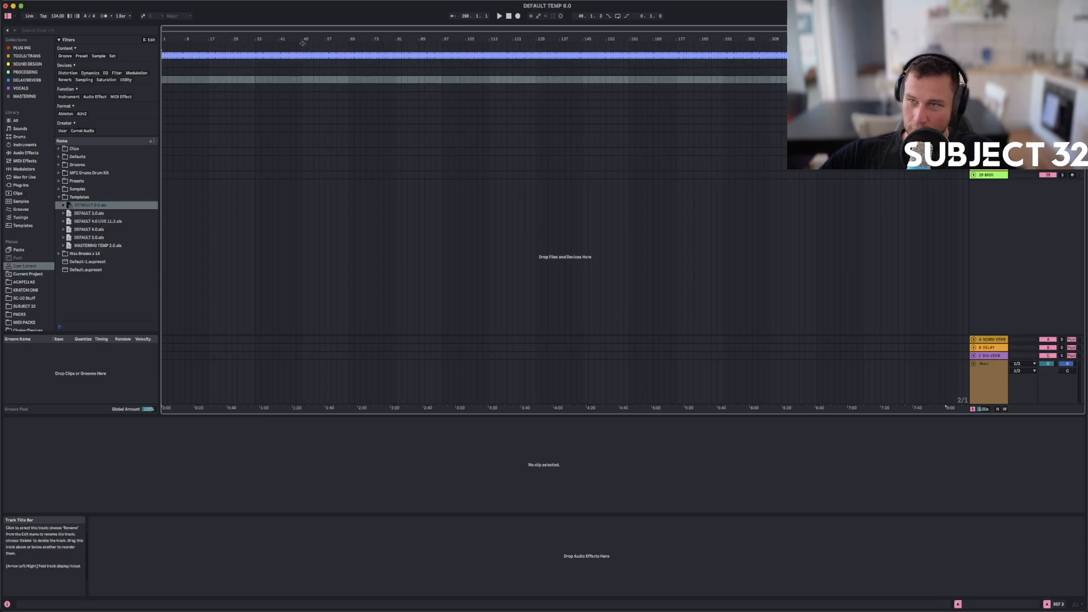
{"action": "left_click", "coordinate": [989, 64]}
{"action": "left_click", "coordinate": [974, 64]}
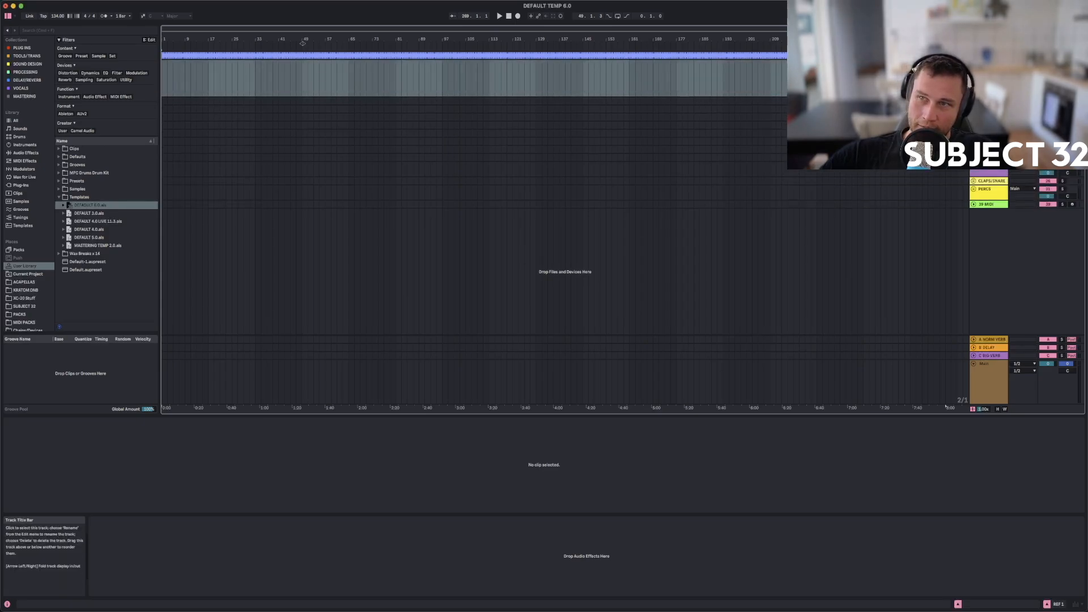
Add an Auto Filter to the REF 1 track, set it to low-pass and deactivate it.
{"action": "left_click", "coordinate": [24, 50]}
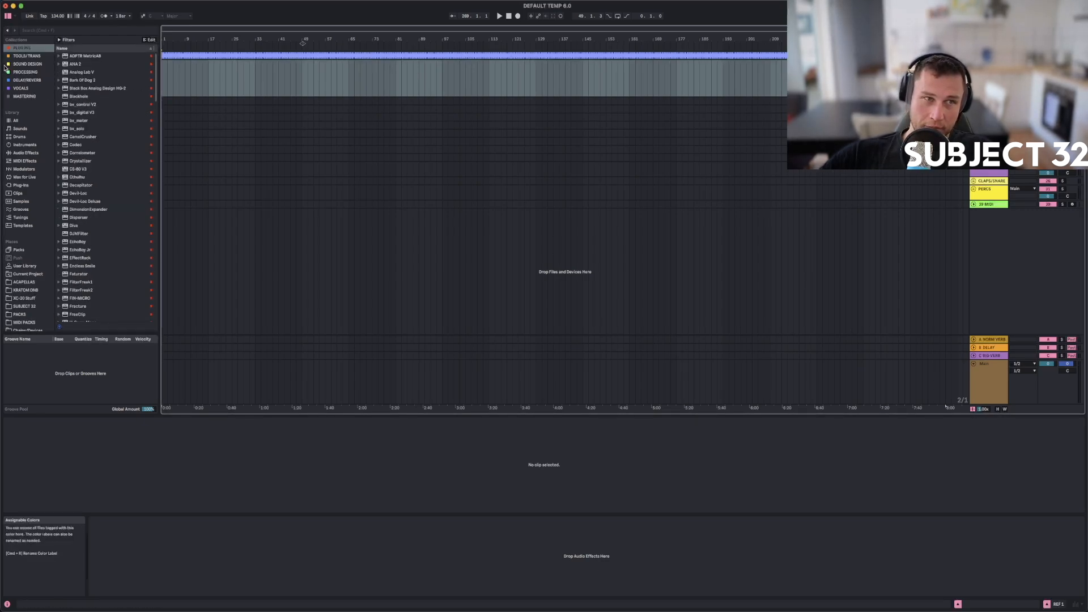
{"action": "left_click", "coordinate": [25, 152]}
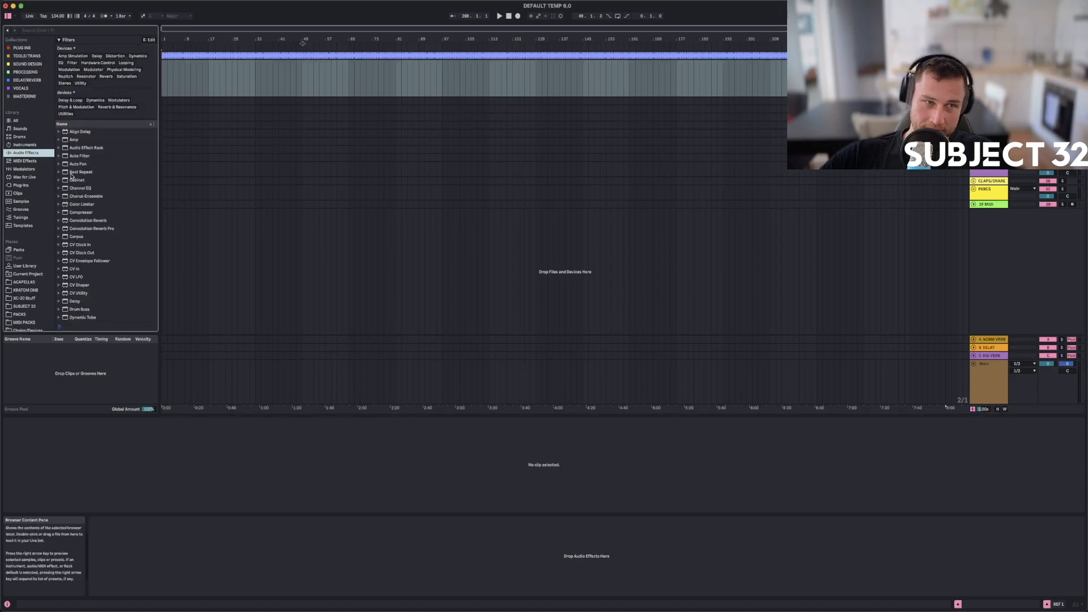
{"action": "left_click", "coordinate": [76, 156]}
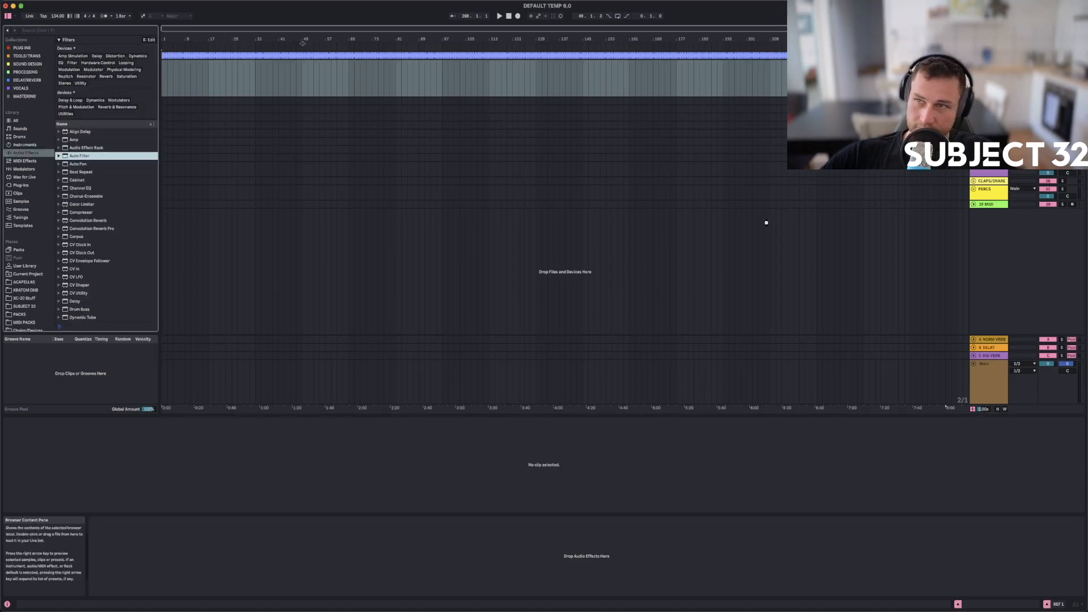
{"action": "key", "text": "Return"}
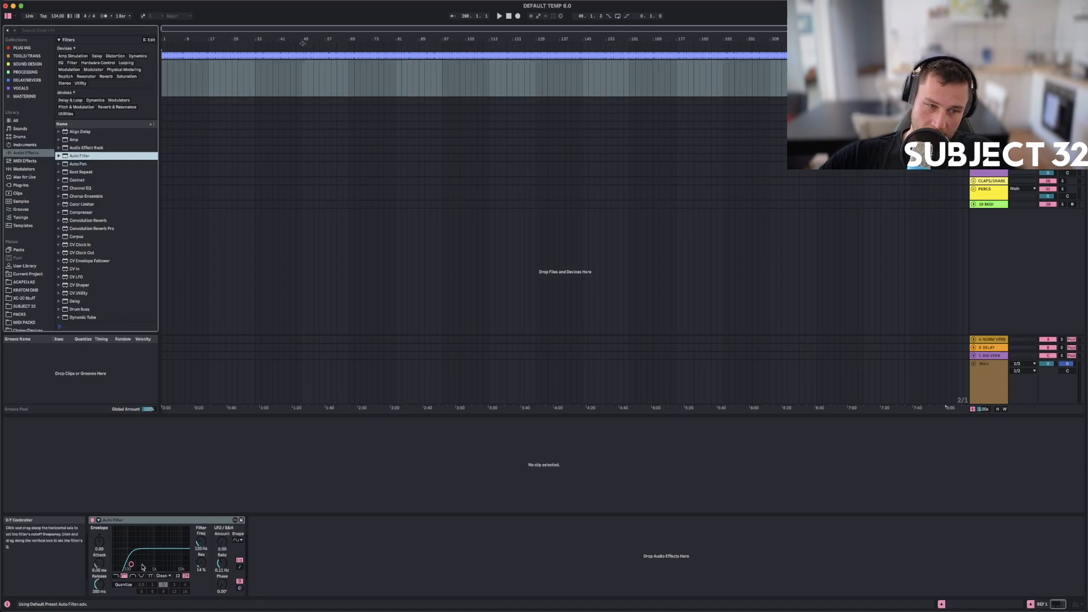
{"action": "left_click", "coordinate": [116, 576]}
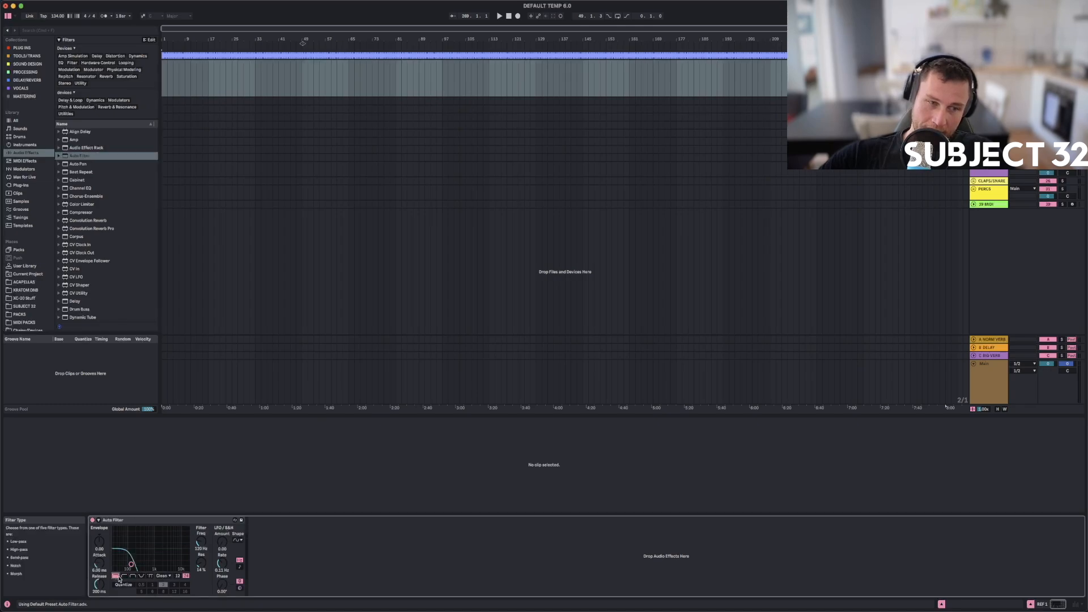
{"action": "left_click", "coordinate": [92, 520]}
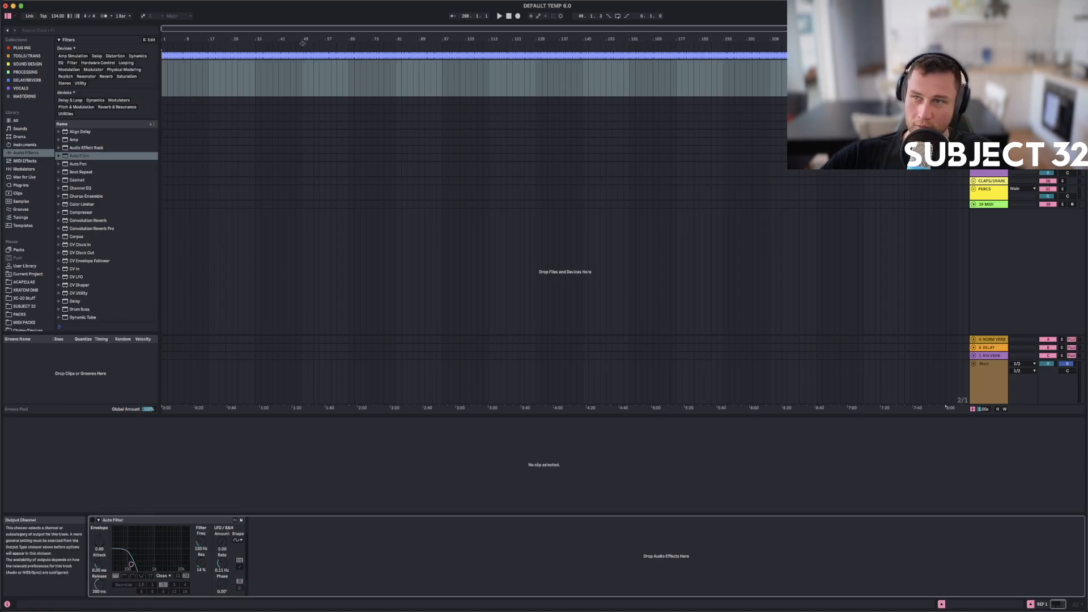
Delete the REF 2 and REF 3 tracks.
{"action": "left_click", "coordinate": [989, 55]}
{"action": "left_click", "coordinate": [989, 100]}
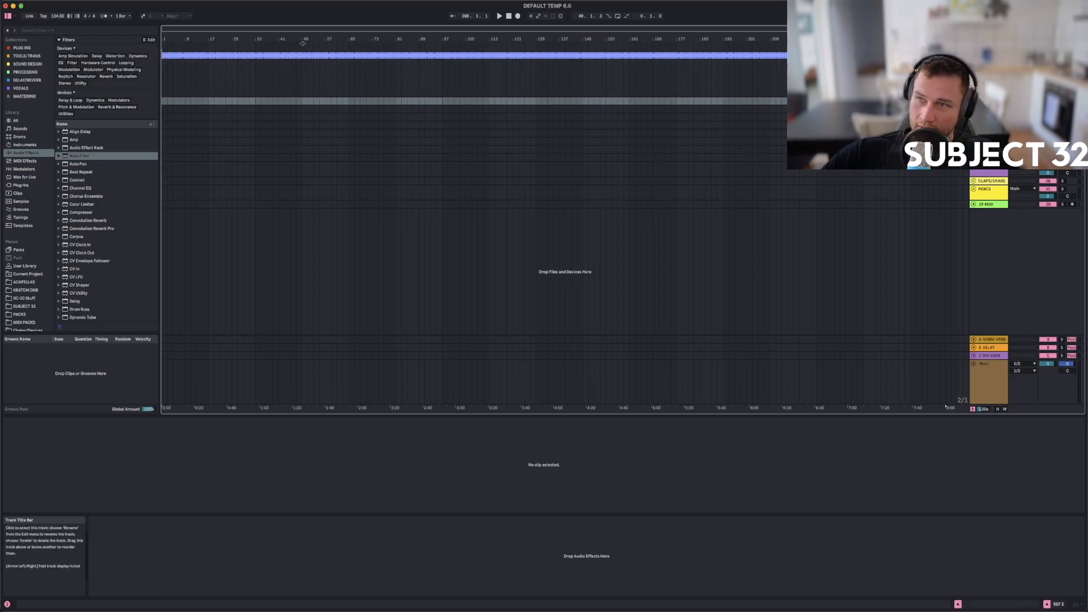
{"action": "key", "text": "Delete"}
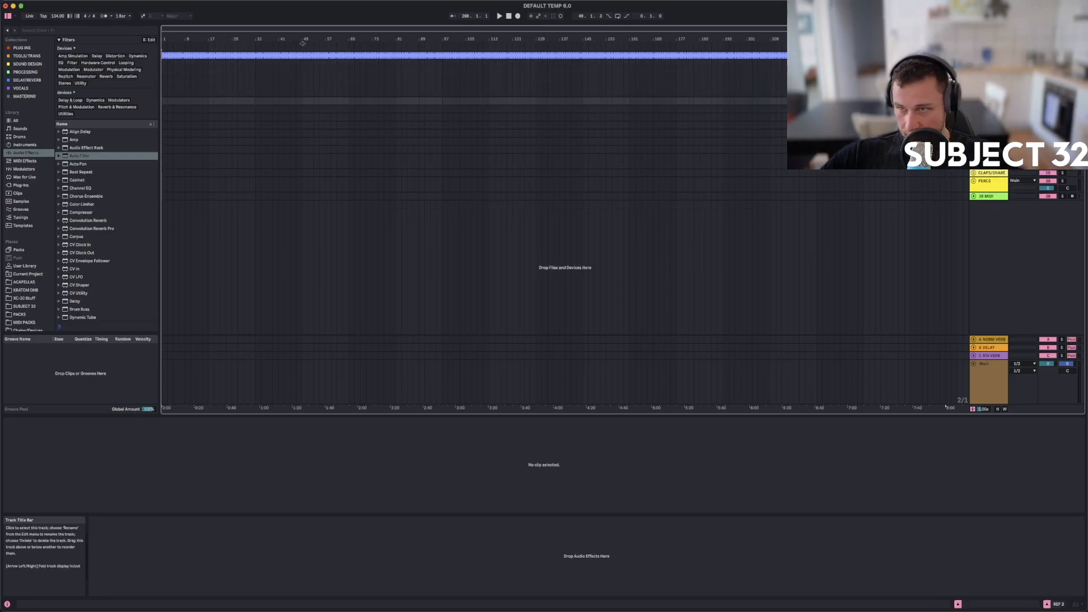
{"action": "key", "text": "Delete"}
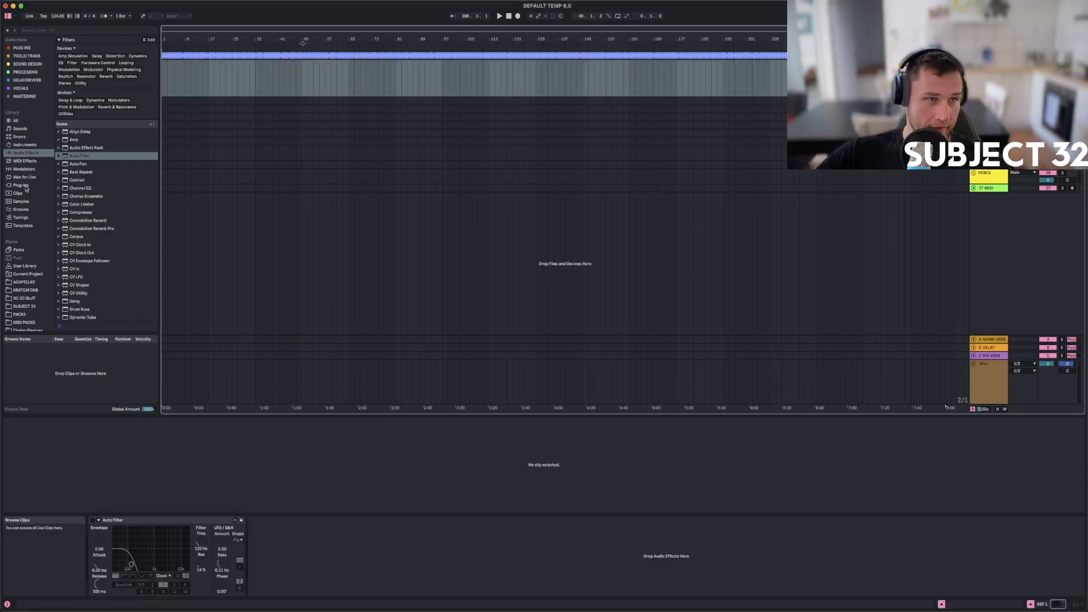
Add the bx_meter plug-in after the Auto Filter on REF 1, close its window and deactivate it.
{"action": "left_click", "coordinate": [23, 48]}
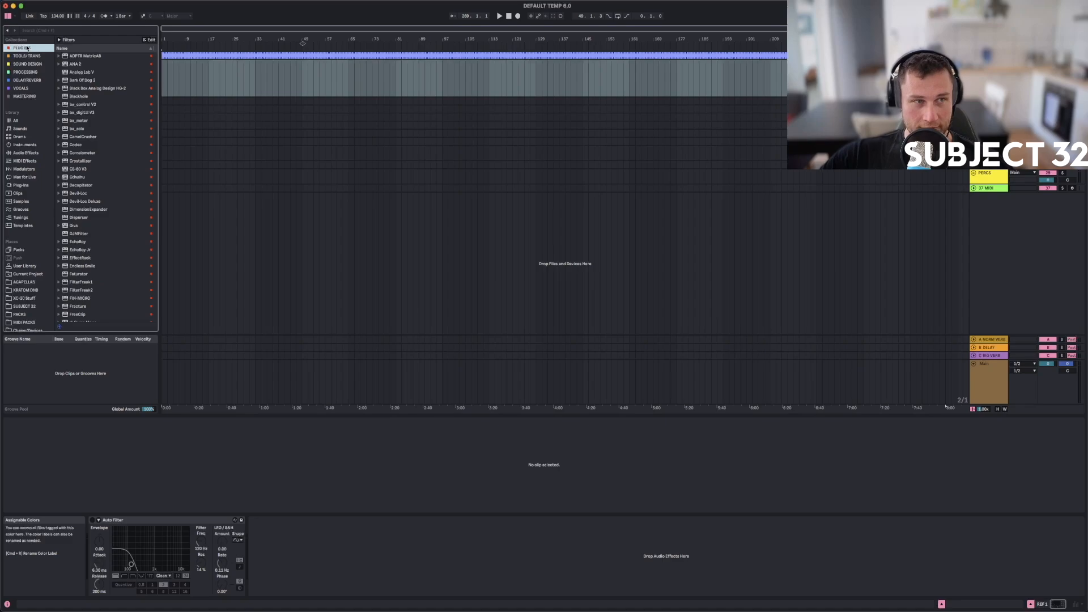
{"action": "left_click", "coordinate": [85, 121]}
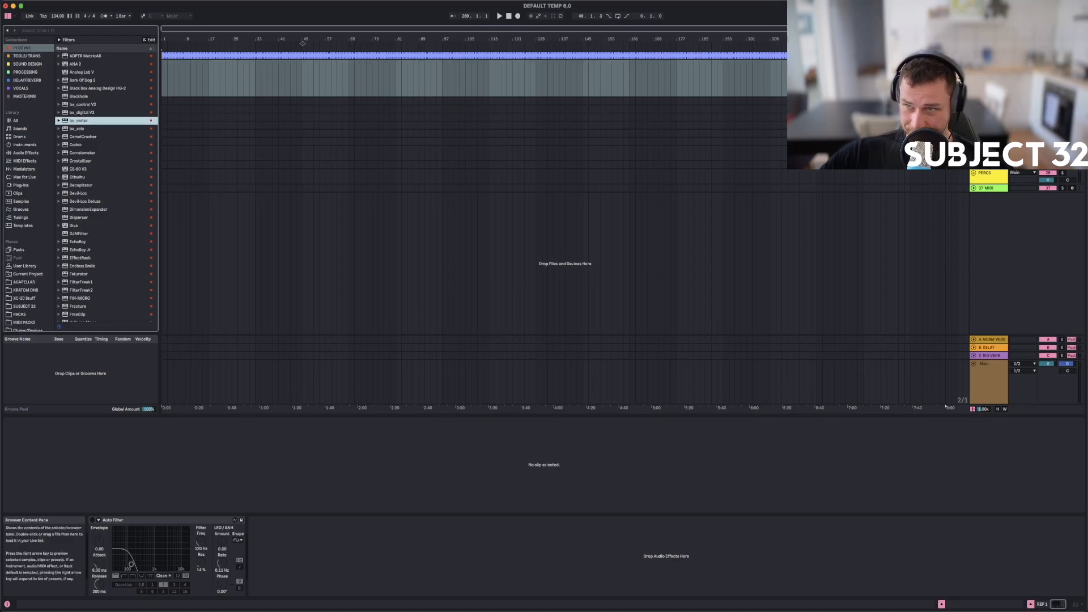
{"action": "key", "text": "Return"}
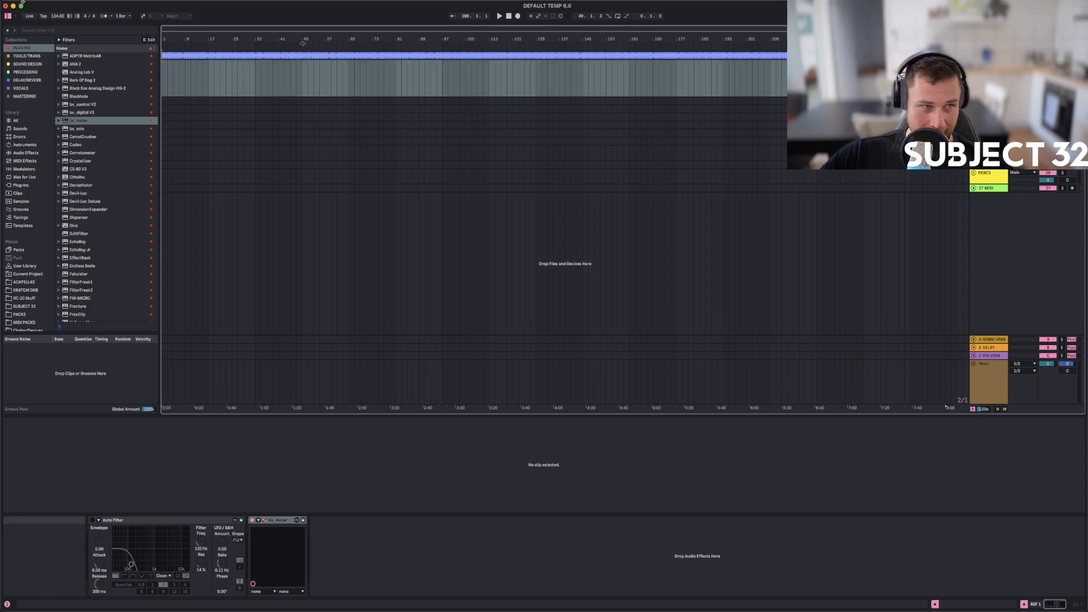
{"action": "left_click_drag", "start_coordinate": [201, 77], "coordinate": [357, 78]}
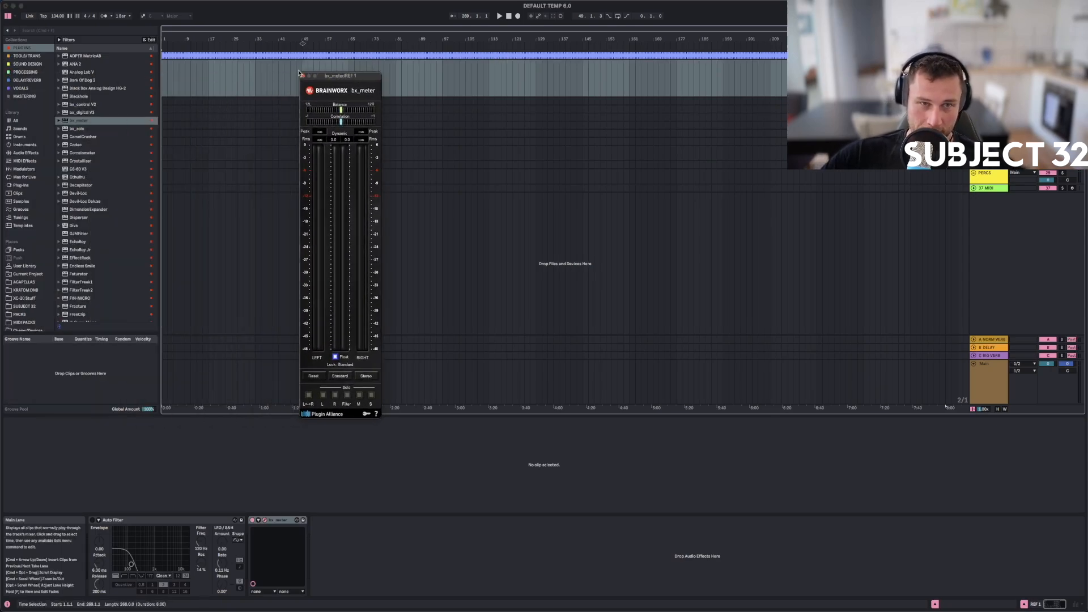
{"action": "left_click", "coordinate": [302, 76]}
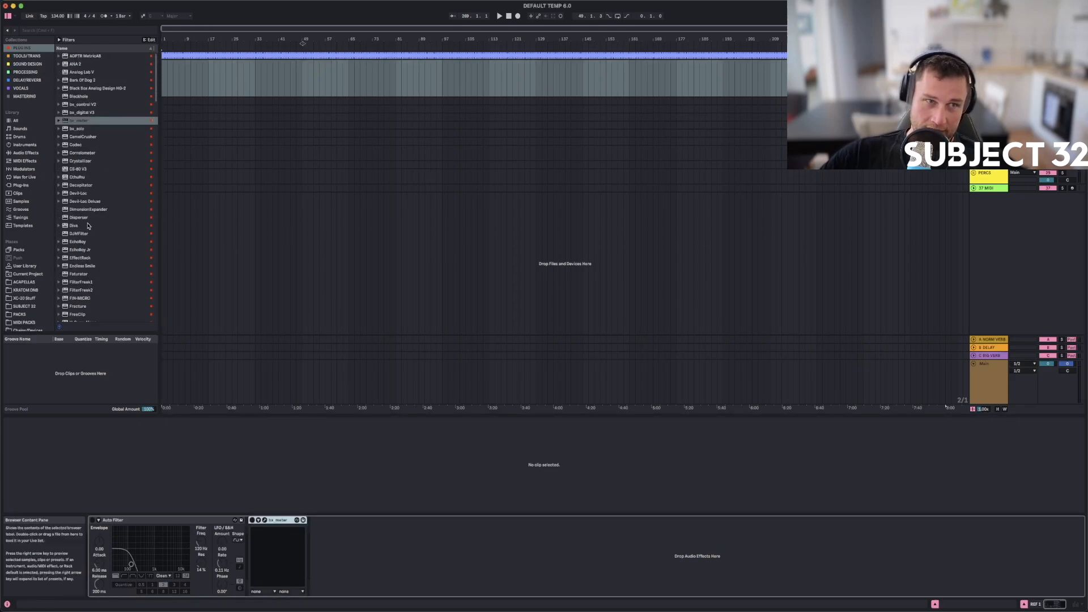
Add the ADPTR MetricAB plug-in after bx_meter, close its window and deactivate it.
{"action": "left_click", "coordinate": [83, 55]}
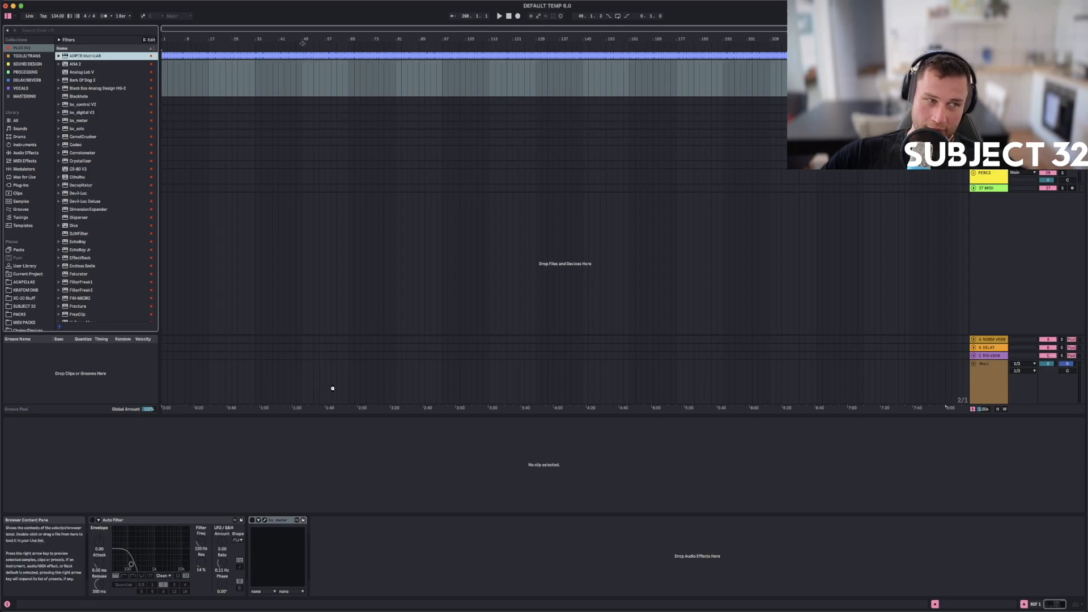
{"action": "key", "text": "Return"}
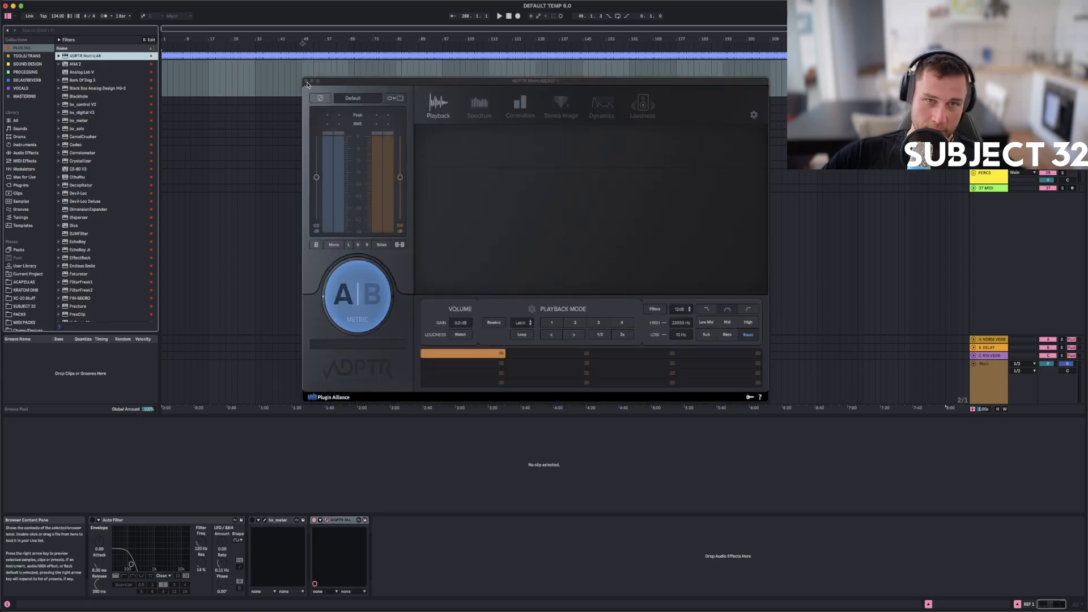
{"action": "left_click", "coordinate": [305, 82]}
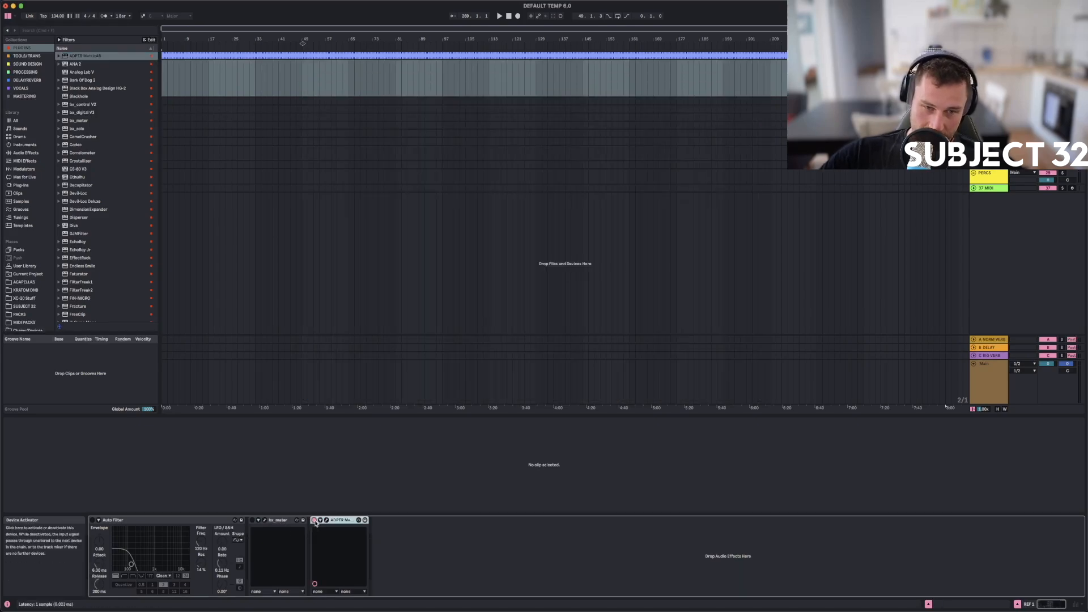
Add Youlean Loudness Meter 2 to the end of the REF 1 chain, close its window and deactivate it.
{"action": "scroll", "coordinate": [105, 231], "scroll_direction": "down", "scroll_amount": 7}
{"action": "left_click_drag", "start_coordinate": [155, 108], "coordinate": [146, 318]}
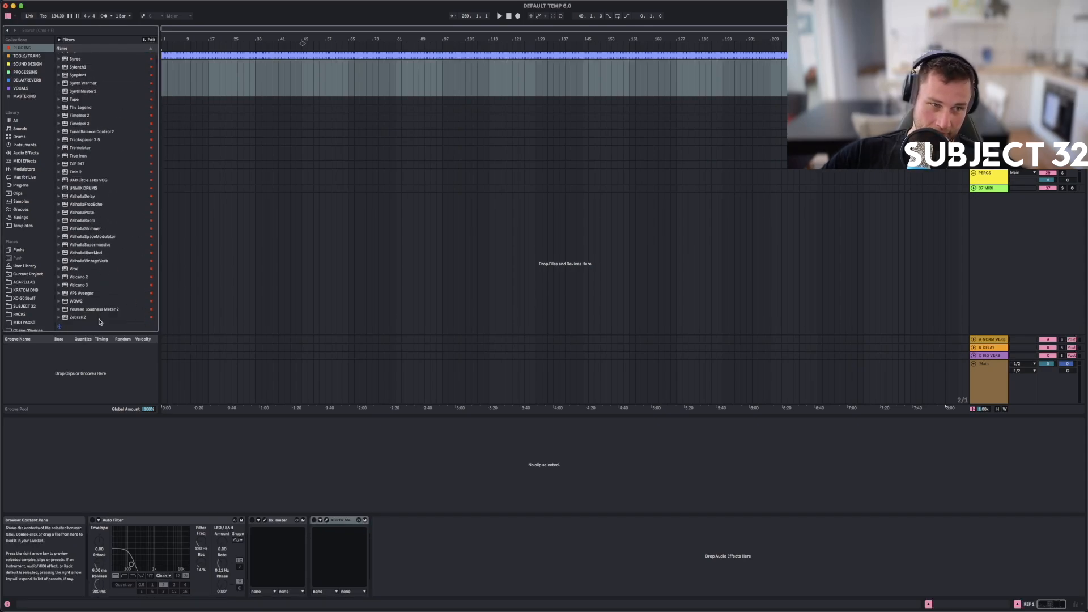
{"action": "left_click", "coordinate": [99, 309]}
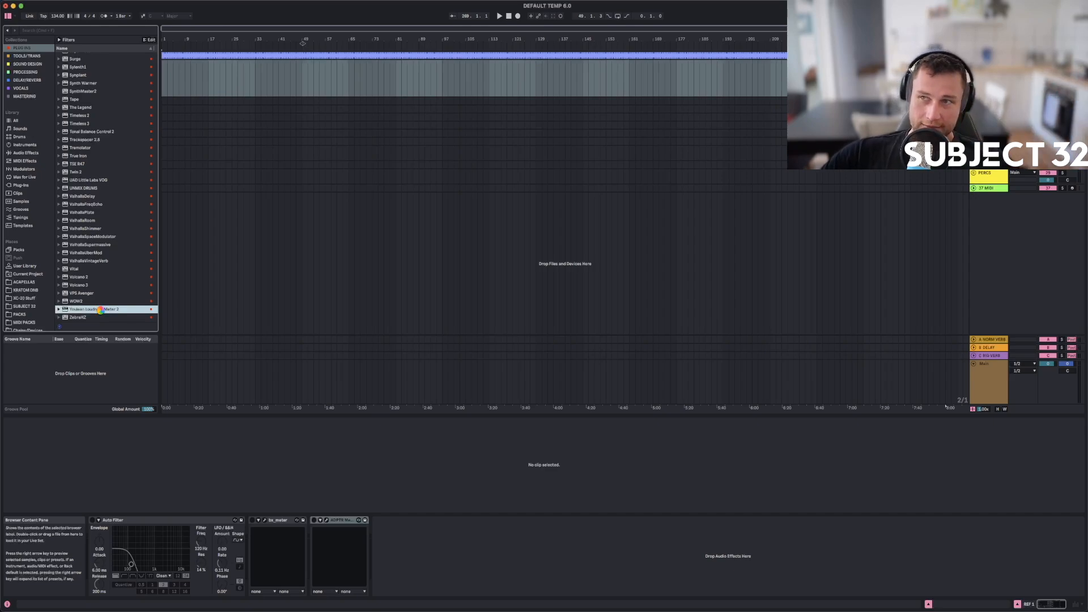
{"action": "left_click", "coordinate": [523, 99]}
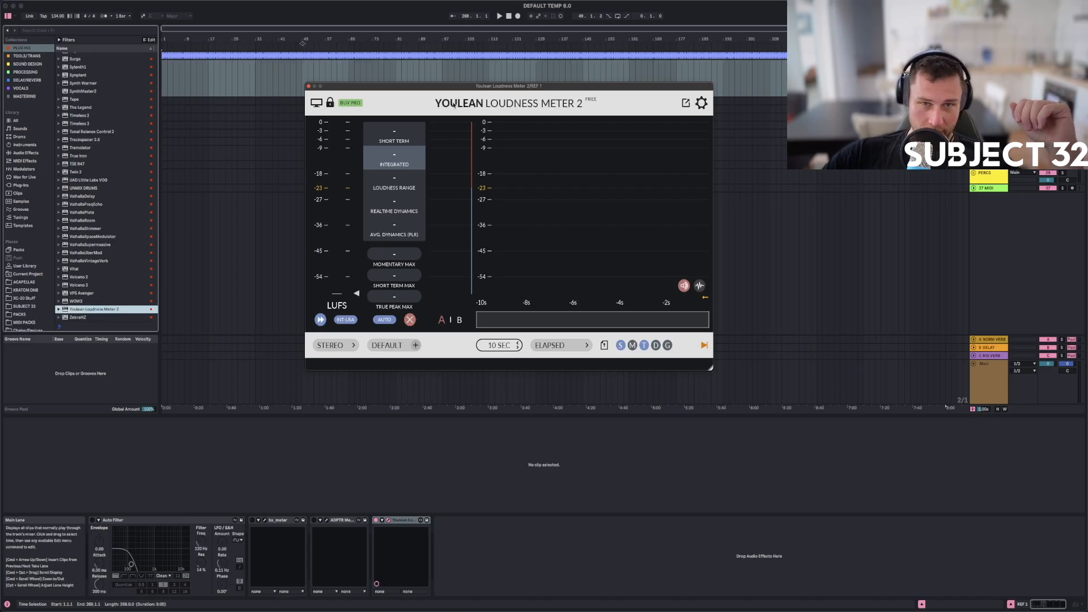
{"action": "left_click", "coordinate": [308, 86]}
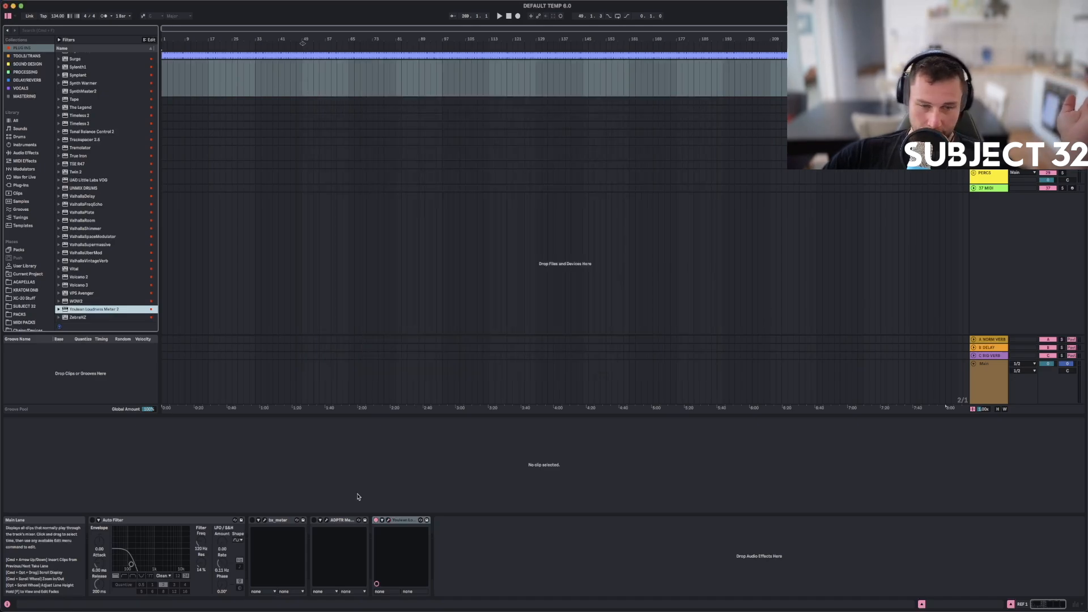
{"action": "left_click", "coordinate": [376, 520]}
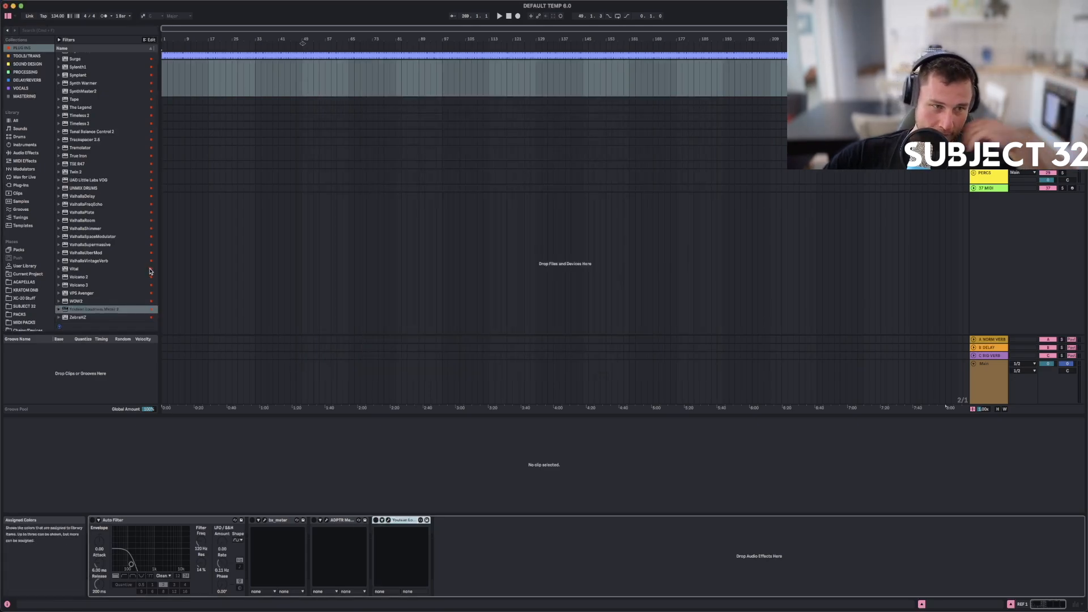
Add the SPAN Plus analyzer after the Youlean Loudness Meter 2 on REF 1 and deactivate it.
{"action": "scroll", "coordinate": [104, 178], "scroll_direction": "up", "scroll_amount": 3}
{"action": "scroll", "coordinate": [86, 119], "scroll_direction": "up", "scroll_amount": 1}
{"action": "scroll", "coordinate": [76, 70], "scroll_direction": "up", "scroll_amount": 5}
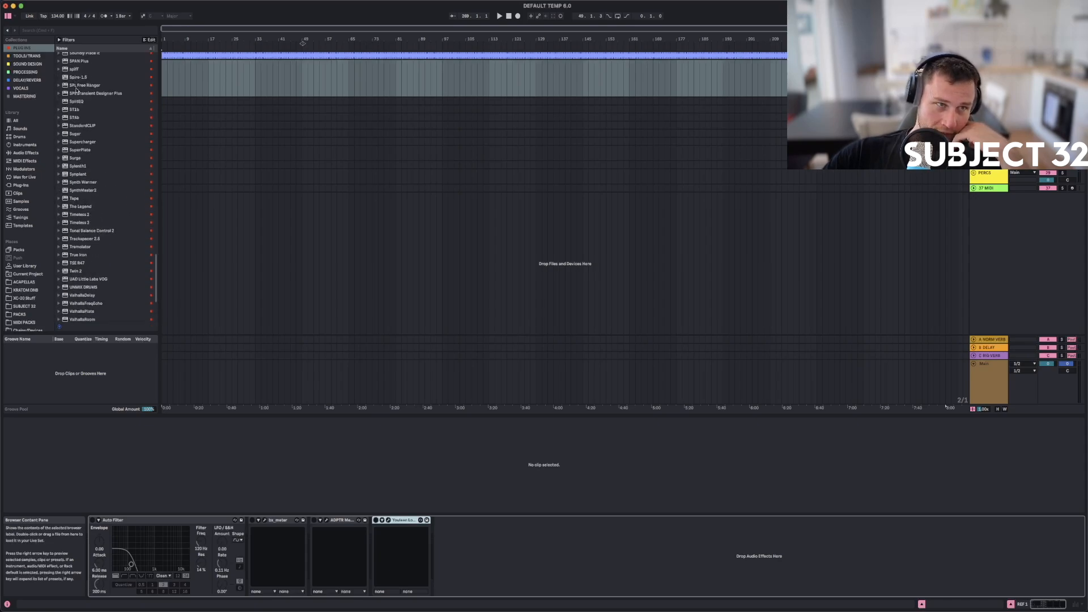
{"action": "left_click", "coordinate": [75, 62]}
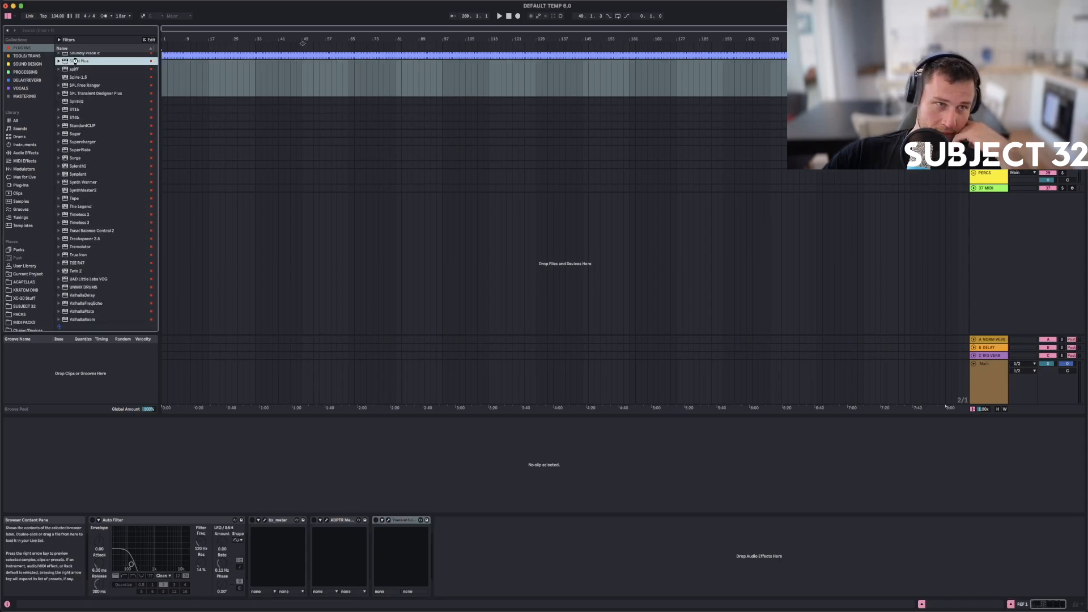
{"action": "left_click_drag", "start_coordinate": [75, 64], "coordinate": [426, 532]}
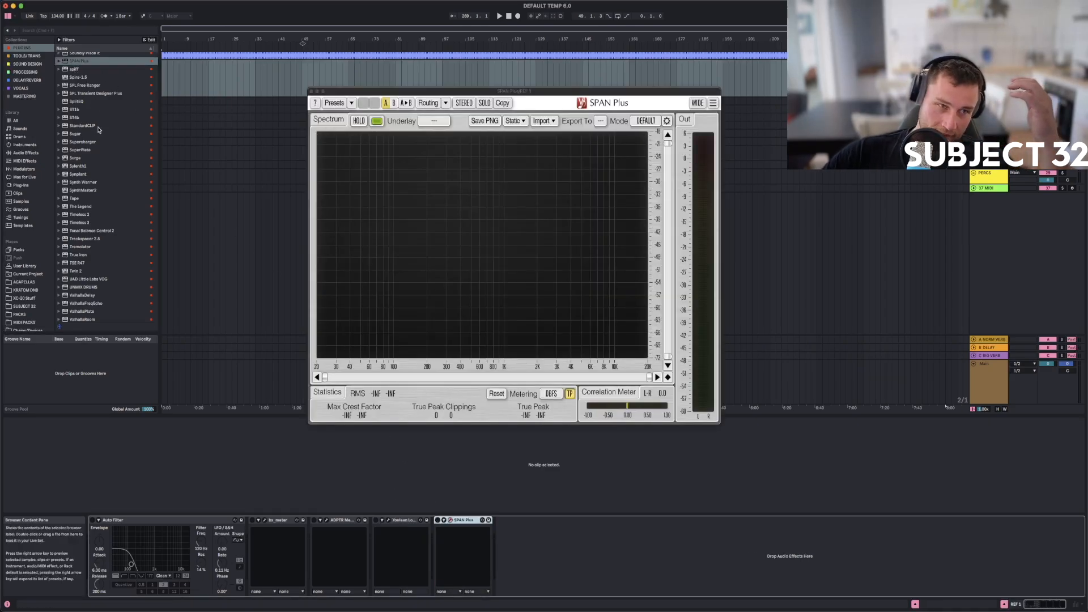
Add Tonal Balance Control 2 after SPAN Plus on the REF 1 track.
{"action": "scroll", "coordinate": [87, 166], "scroll_direction": "down", "scroll_amount": 5}
{"action": "left_click", "coordinate": [84, 146]}
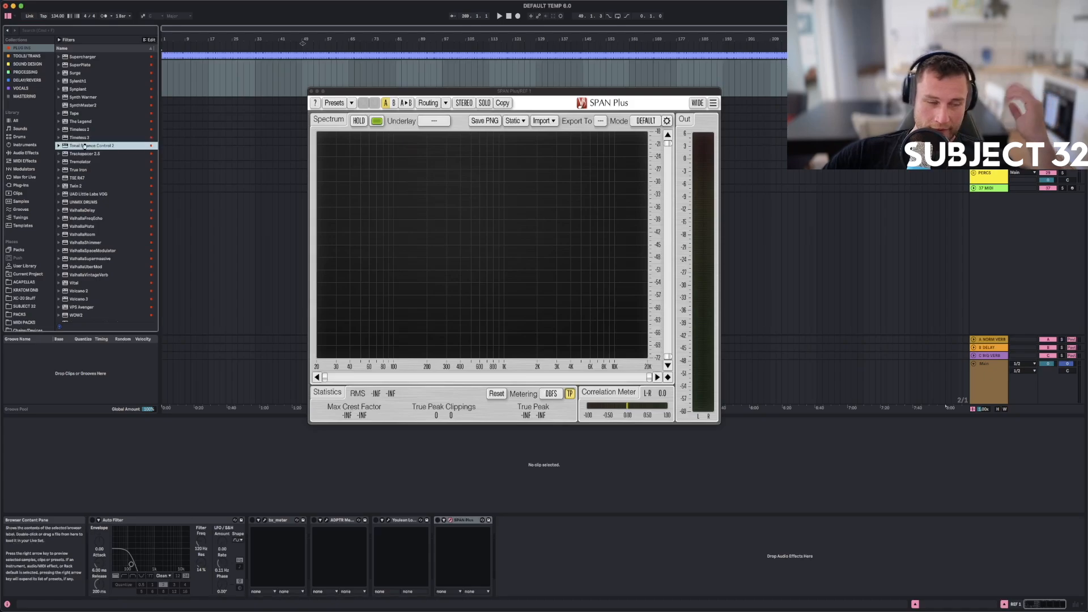
{"action": "double_click", "coordinate": [84, 146]}
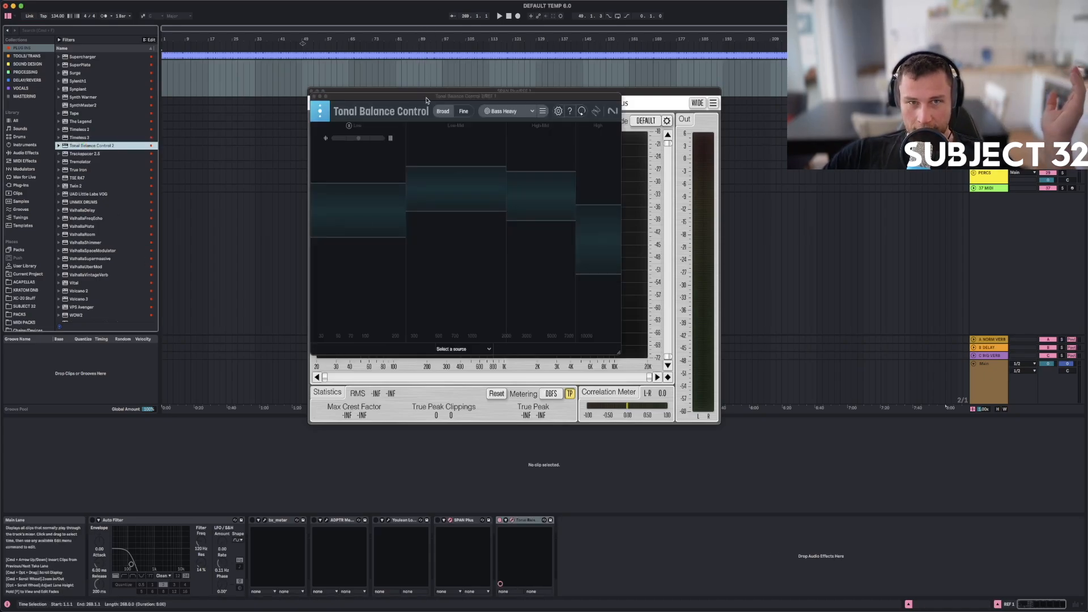
Move the SPAN Plus and Tonal Balance Control windows apart and close both of them.
{"action": "left_click_drag", "start_coordinate": [422, 97], "coordinate": [834, 108]}
{"action": "left_click_drag", "start_coordinate": [515, 91], "coordinate": [332, 82]}
{"action": "left_click_drag", "start_coordinate": [834, 92], "coordinate": [793, 92]}
{"action": "left_click", "coordinate": [711, 102]}
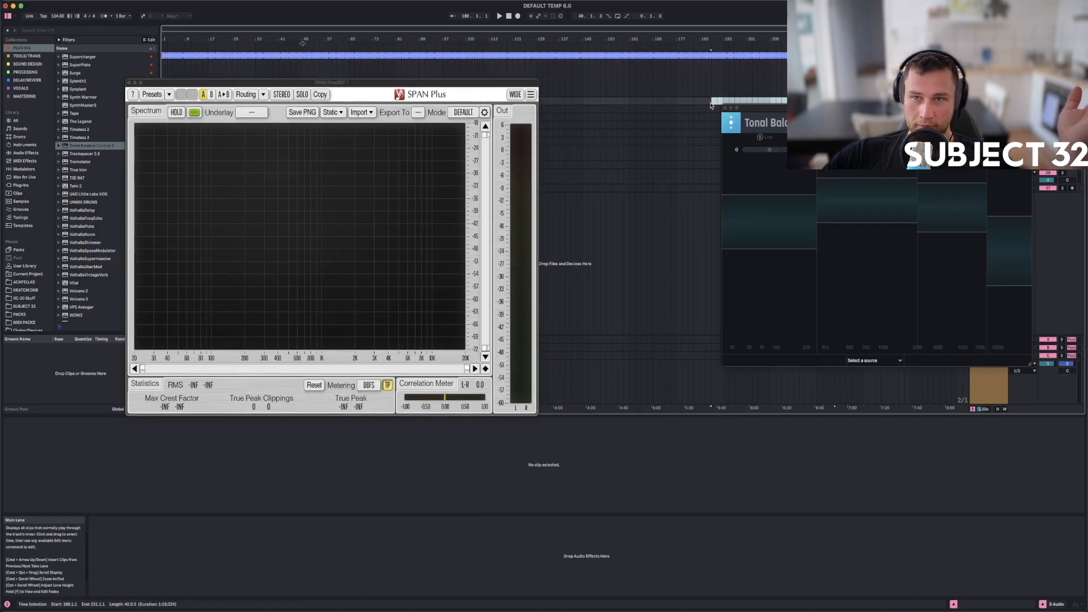
{"action": "left_click", "coordinate": [129, 83]}
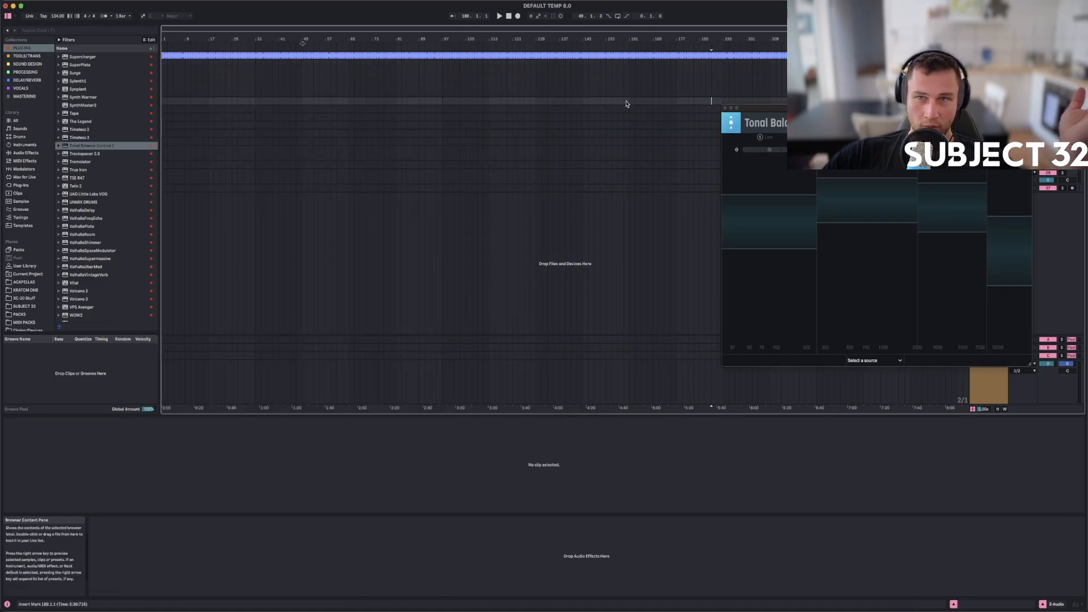
{"action": "left_click", "coordinate": [725, 108]}
Return to the REF 1 track's devices and deactivate Tonal Balance Control 2.
{"action": "left_click", "coordinate": [989, 79]}
{"action": "left_click", "coordinate": [989, 101]}
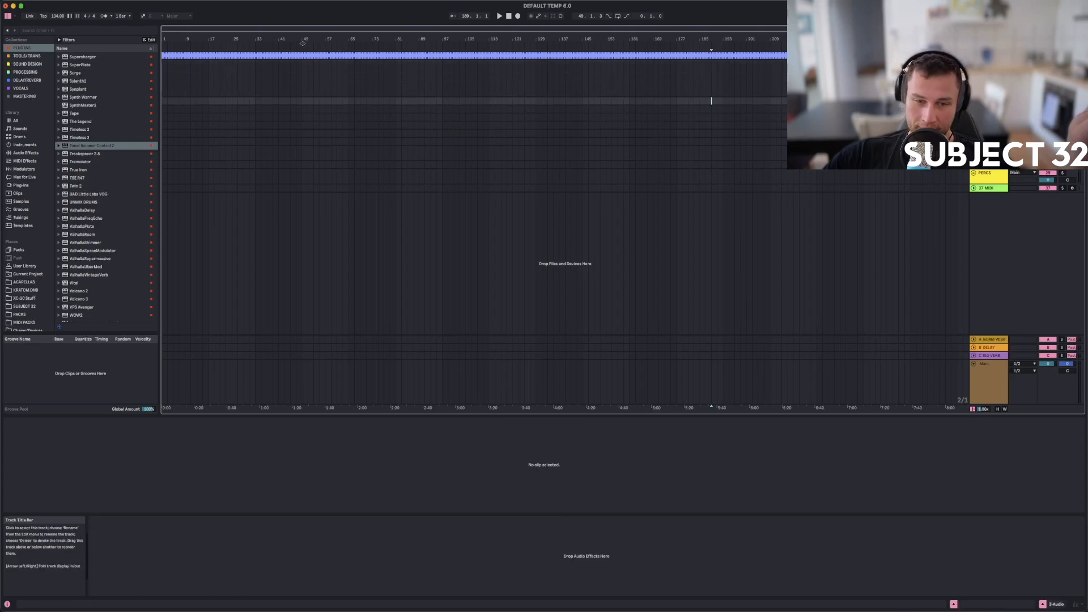
{"action": "left_click", "coordinate": [989, 79]}
{"action": "left_click", "coordinate": [497, 522]}
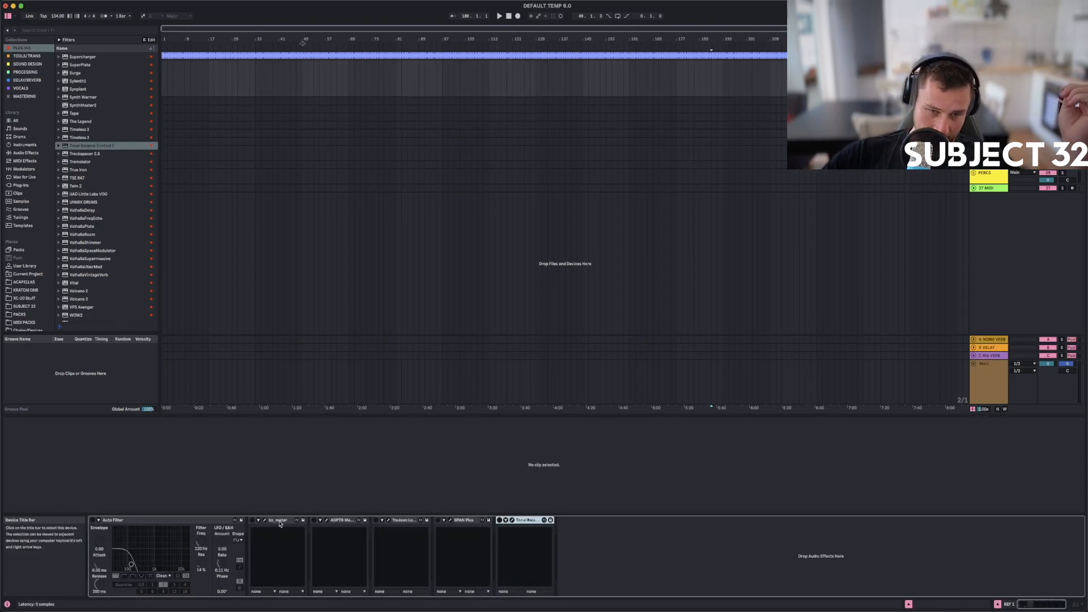
Move bx_meter to the end of the REF 1 device chain, after Tonal Balance Control 2.
{"action": "left_click", "coordinate": [224, 522]}
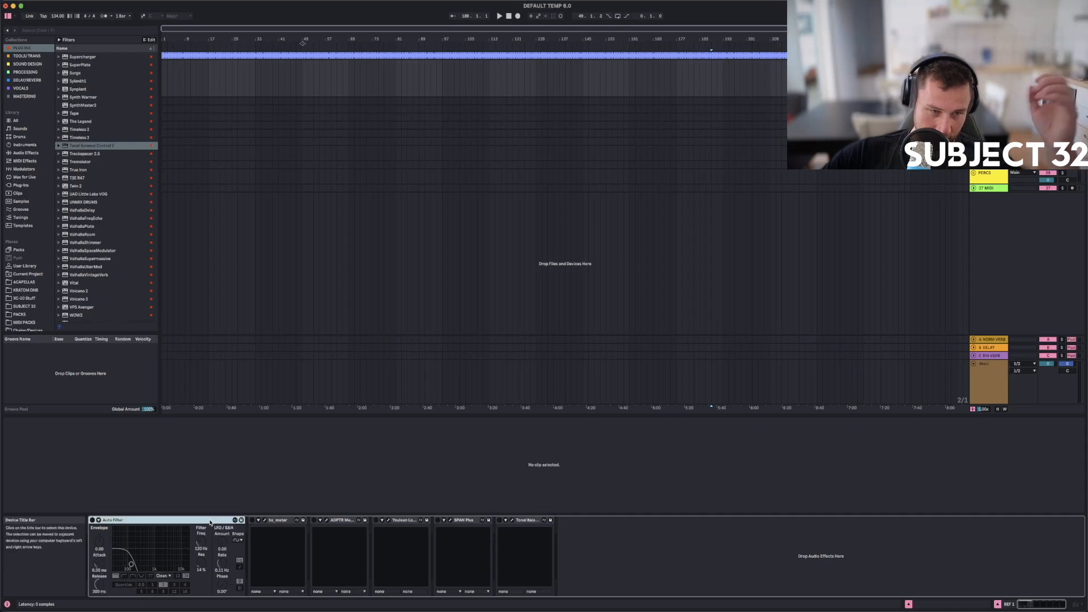
{"action": "left_click", "coordinate": [273, 522]}
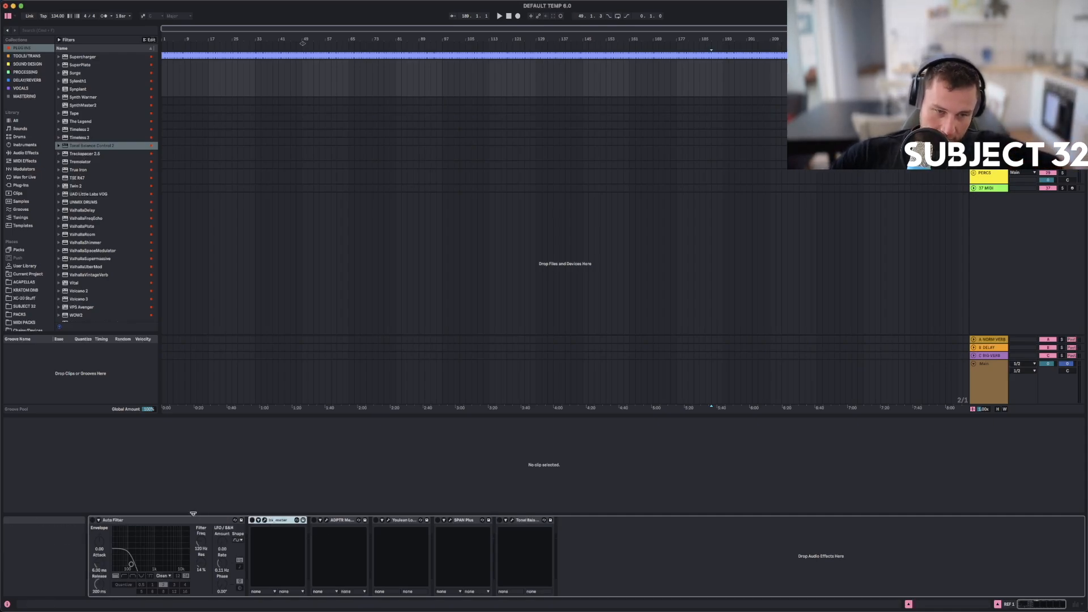
{"action": "left_click_drag", "start_coordinate": [279, 522], "coordinate": [627, 547]}
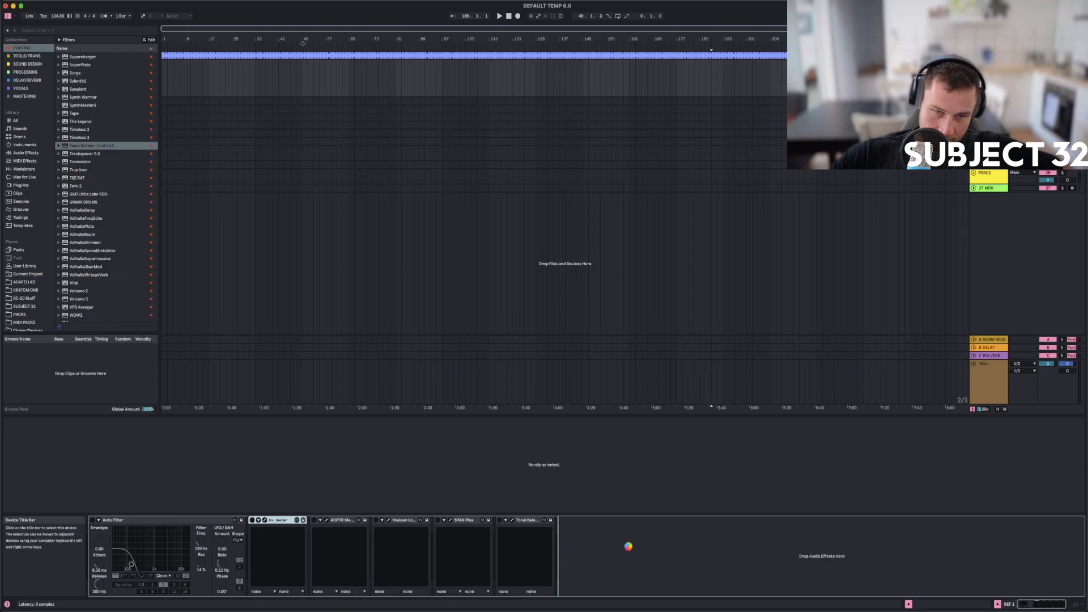
{"action": "left_click_drag", "start_coordinate": [628, 546], "coordinate": [628, 547]}
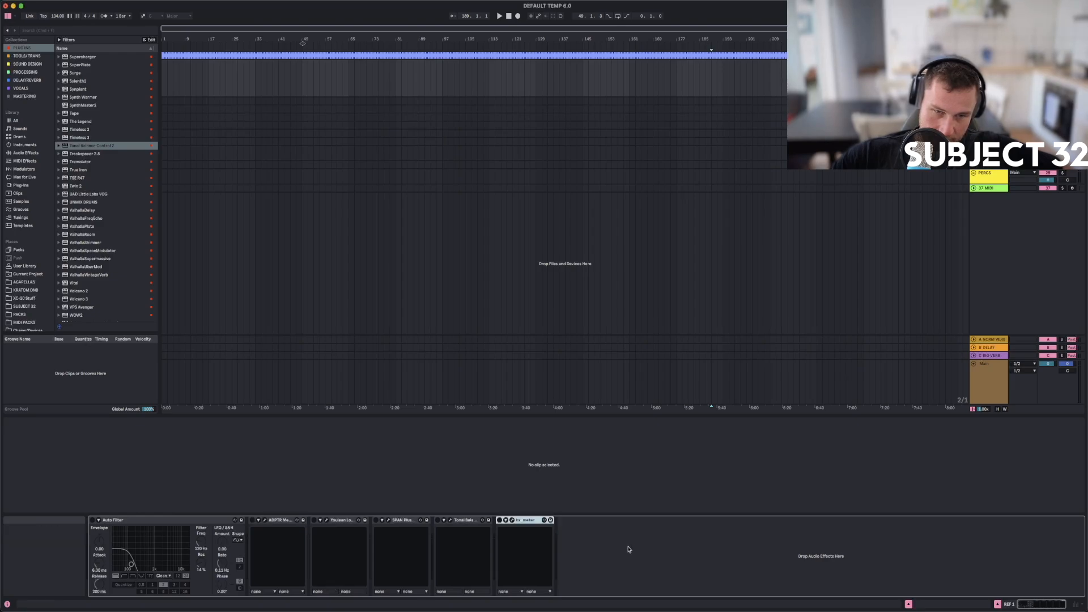
Move the Youlean loudness meter to the end of the REF 1 chain and ADPTR between Tonal Balance Control and bx_meter.
{"action": "left_click", "coordinate": [279, 522]}
{"action": "left_click", "coordinate": [338, 521]}
{"action": "left_click_drag", "start_coordinate": [338, 523], "coordinate": [642, 535]}
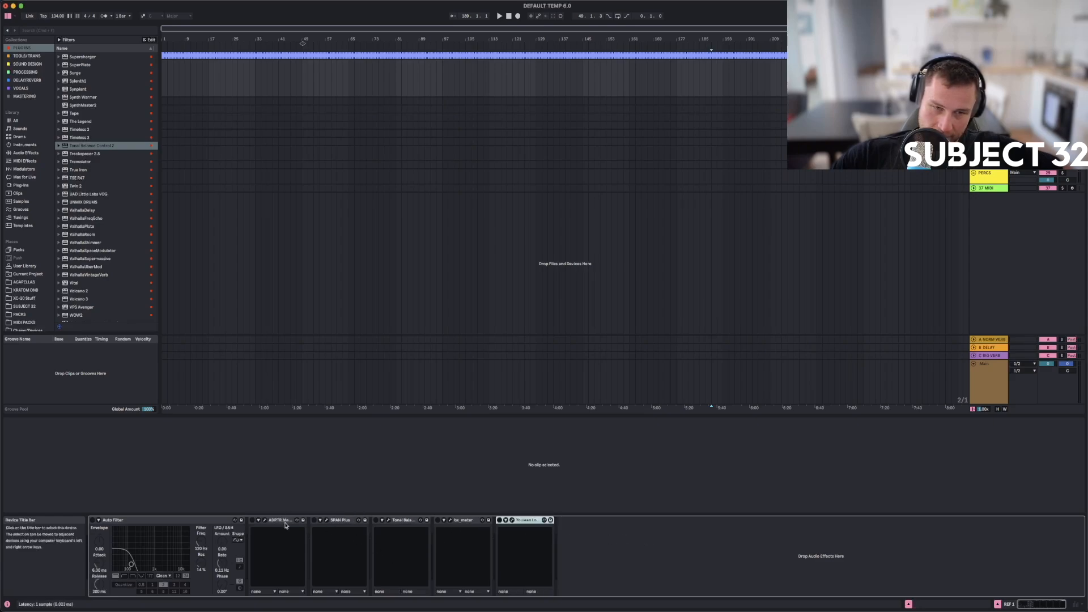
{"action": "left_click_drag", "start_coordinate": [276, 521], "coordinate": [370, 533]}
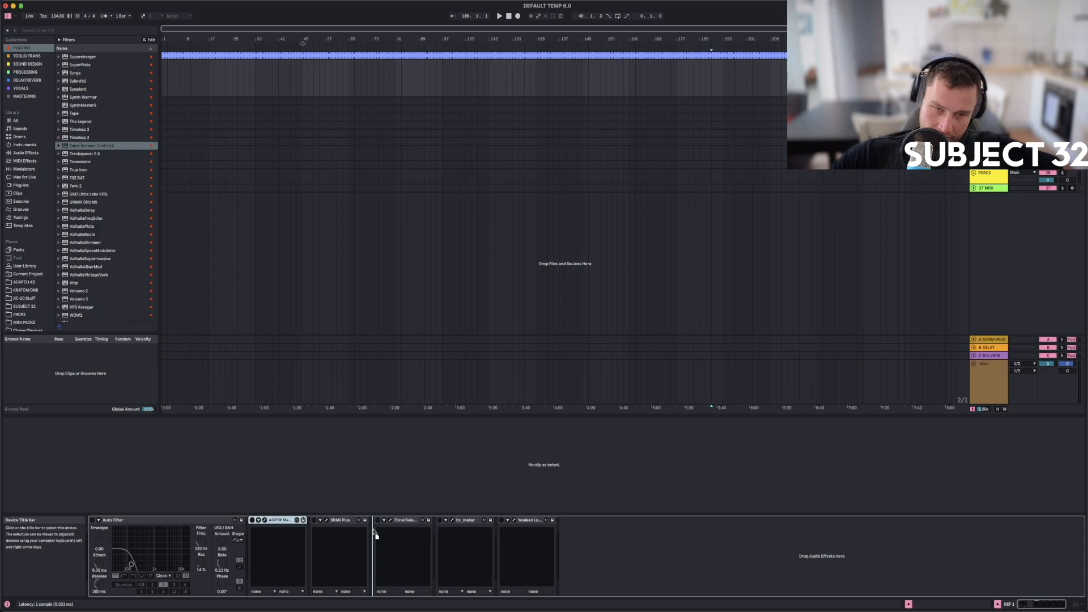
{"action": "left_click_drag", "start_coordinate": [373, 530], "coordinate": [424, 533]}
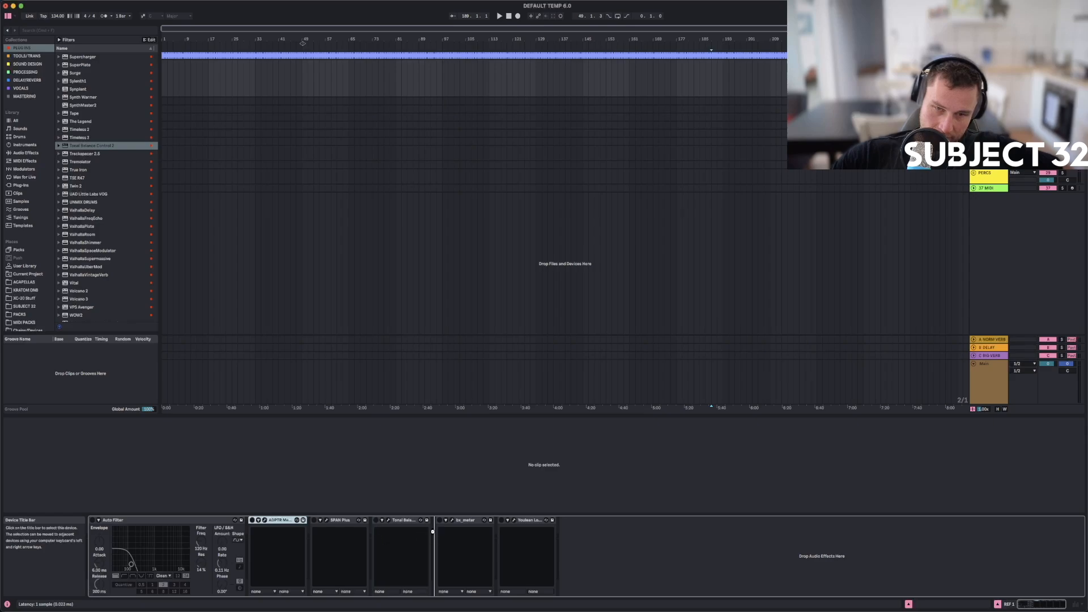
{"action": "left_click_drag", "start_coordinate": [432, 532], "coordinate": [434, 534]}
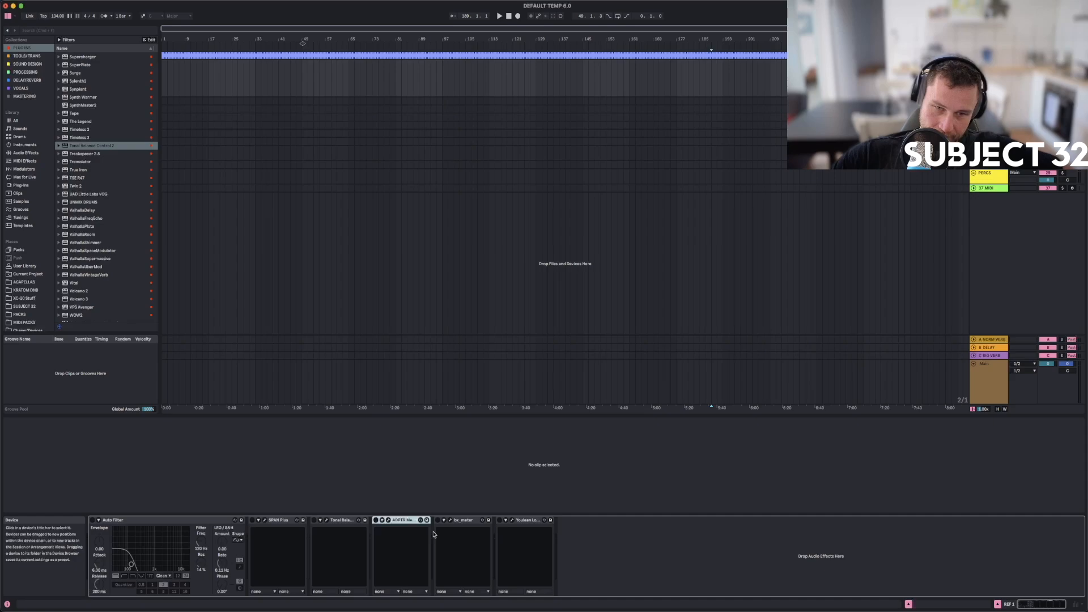
Delete Voxengo MSED and Voxengo SPAN Plus from the Main track's device chain.
{"action": "left_click", "coordinate": [134, 522]}
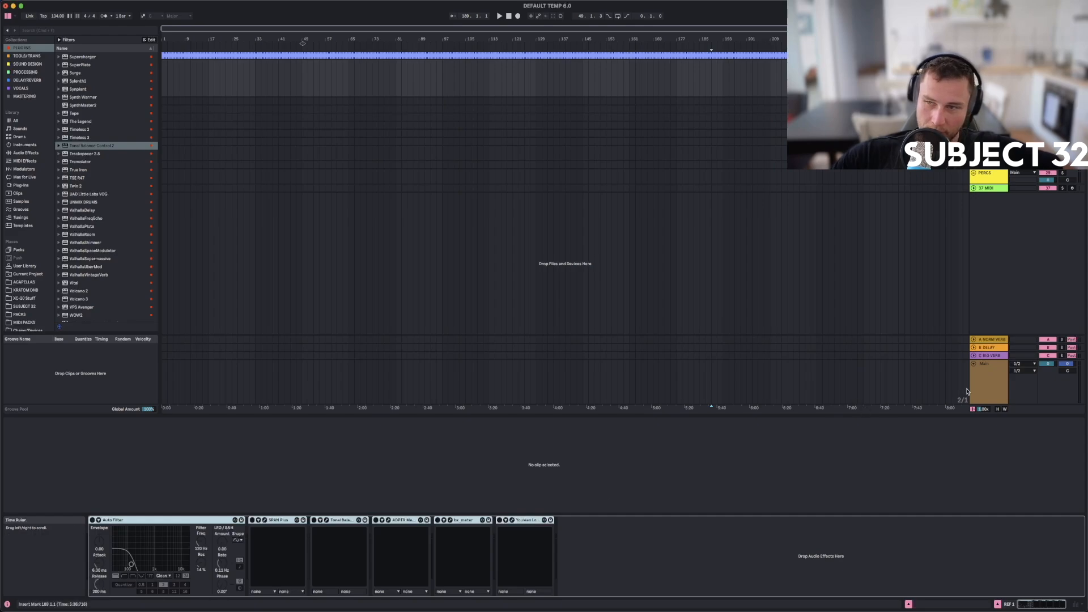
{"action": "left_click", "coordinate": [966, 391]}
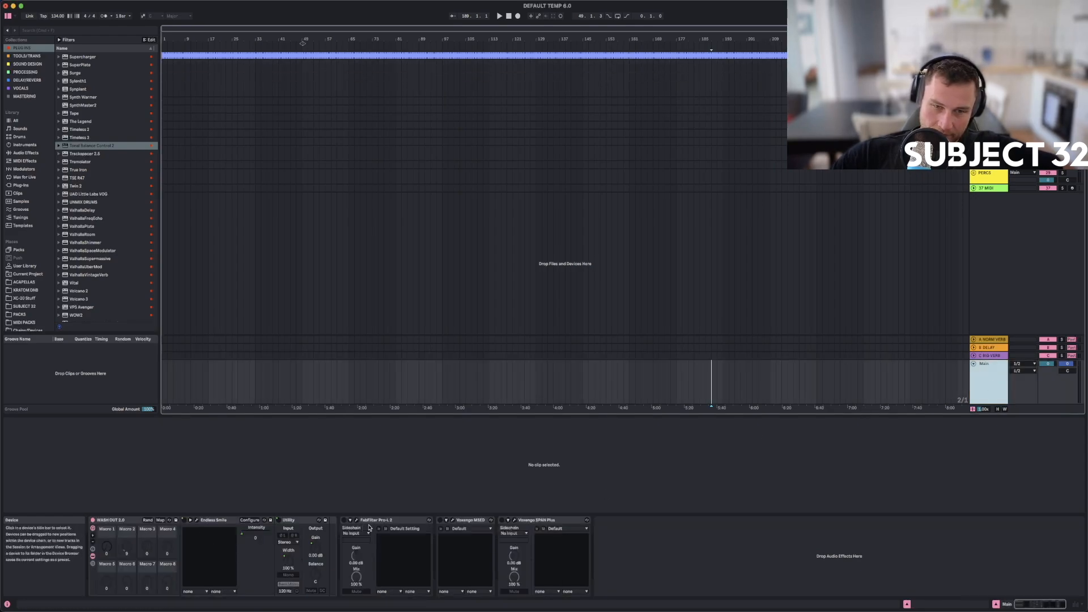
{"action": "left_click", "coordinate": [470, 520]}
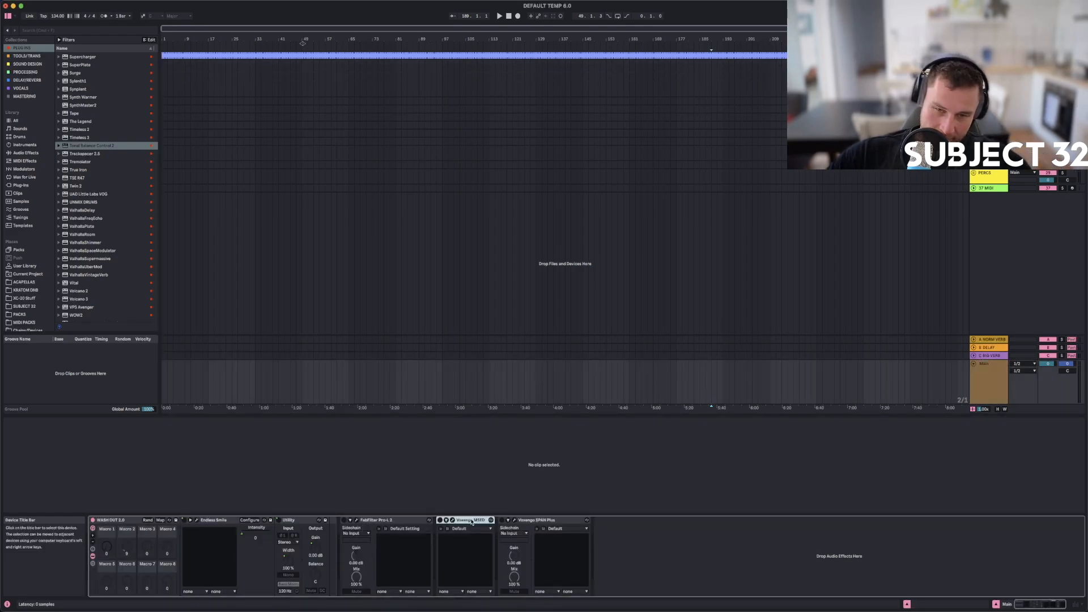
{"action": "key", "text": "Delete"}
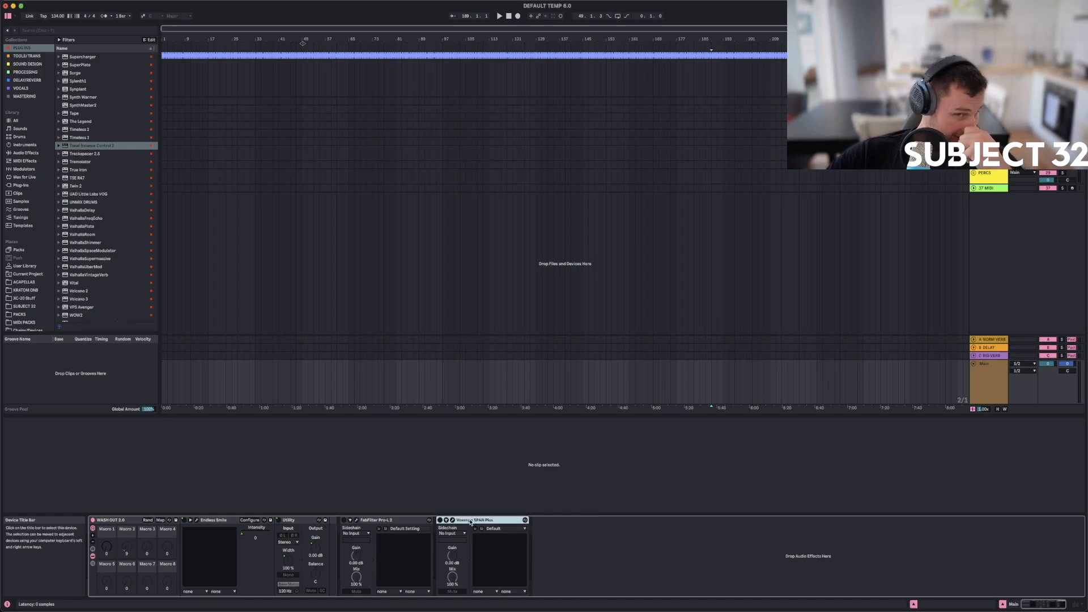
{"action": "key", "text": "Delete"}
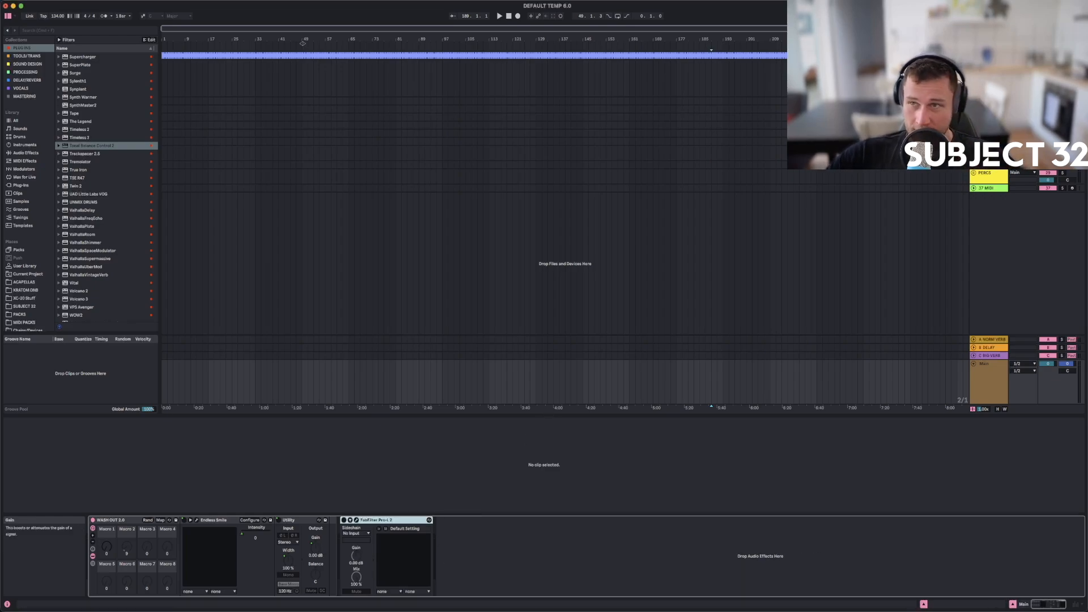
Copy all devices from REF 1, Auto Filter through the Youlean meter, and paste them after FabFilter Pro-L 2 on the Main track.
{"action": "left_click", "coordinate": [989, 78]}
{"action": "left_click", "coordinate": [221, 522]}
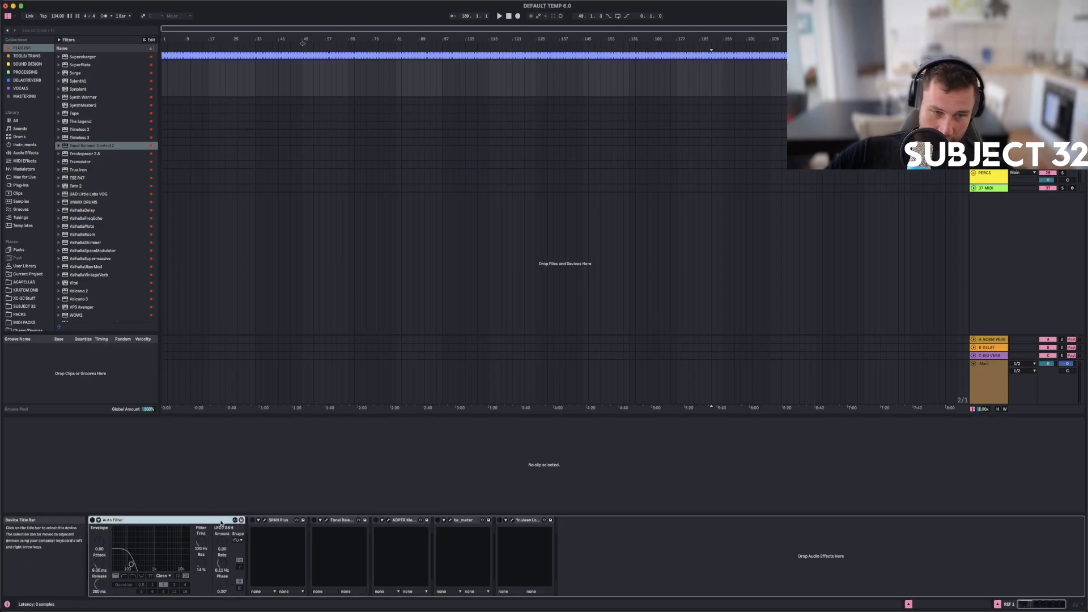
{"action": "left_click", "coordinate": [523, 521], "text": "shift"}
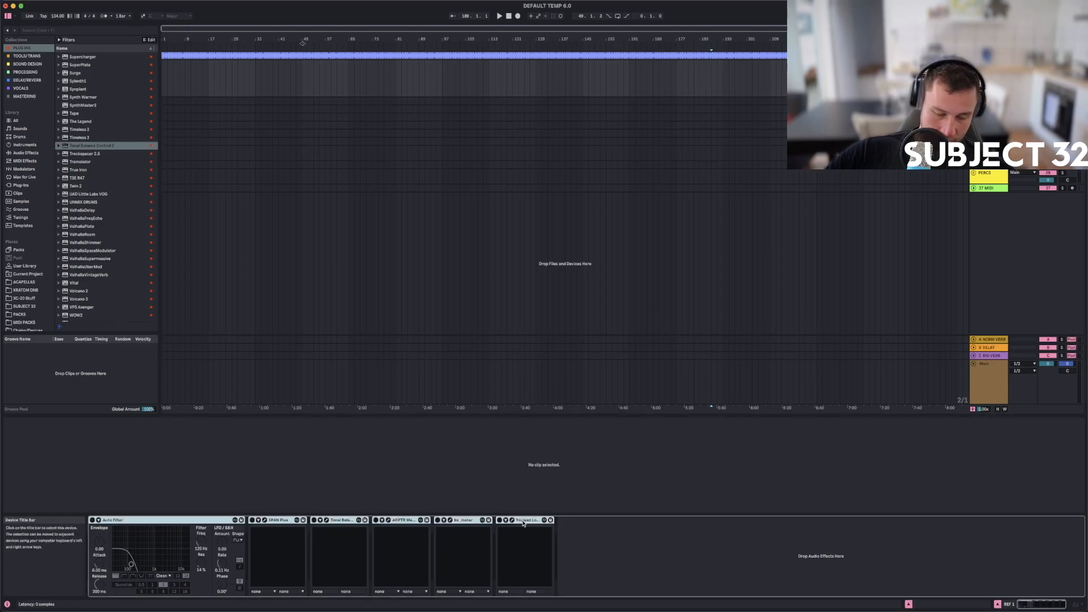
{"action": "left_click", "coordinate": [988, 376]}
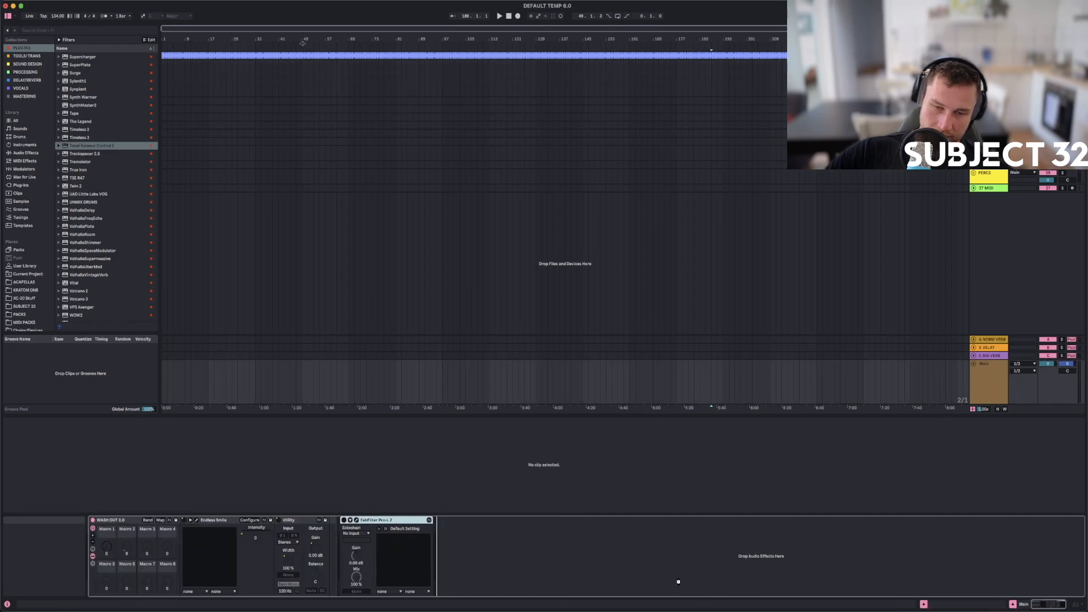
{"action": "key", "text": "ctrl+v"}
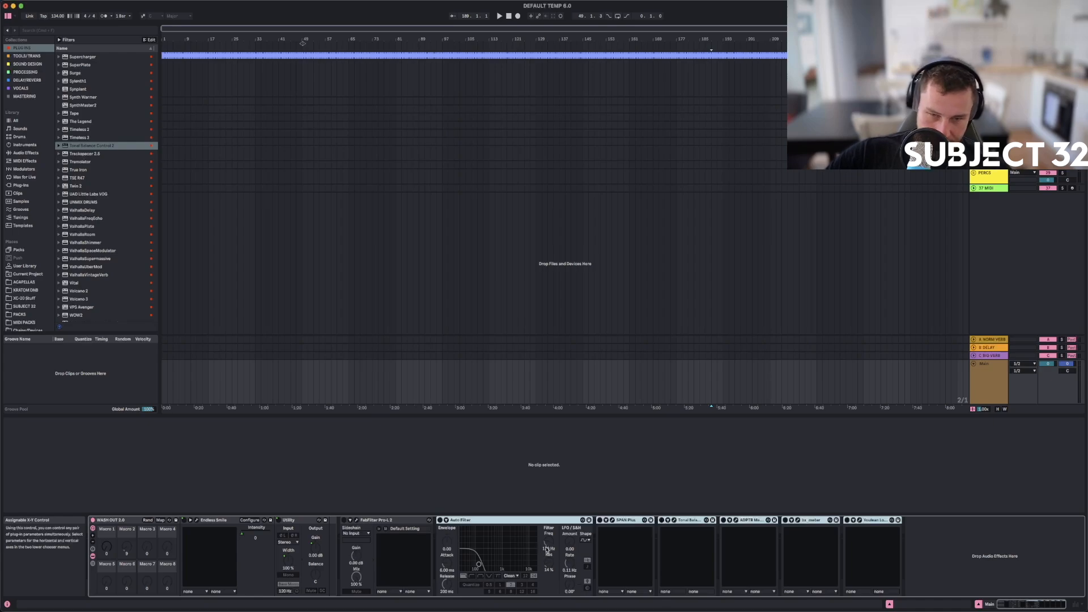
Group the pasted devices on the Main track into a rack, show its chain list and rename the rack METERING.
{"action": "key", "text": "super+g"}
{"action": "double_click", "coordinate": [440, 567]}
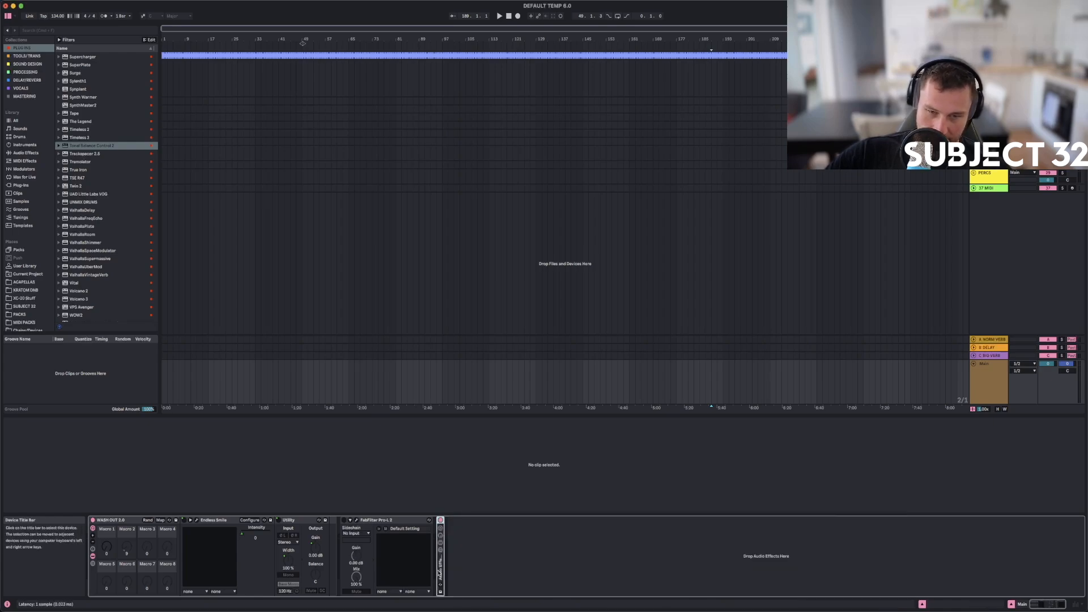
{"action": "right_click", "coordinate": [439, 571]}
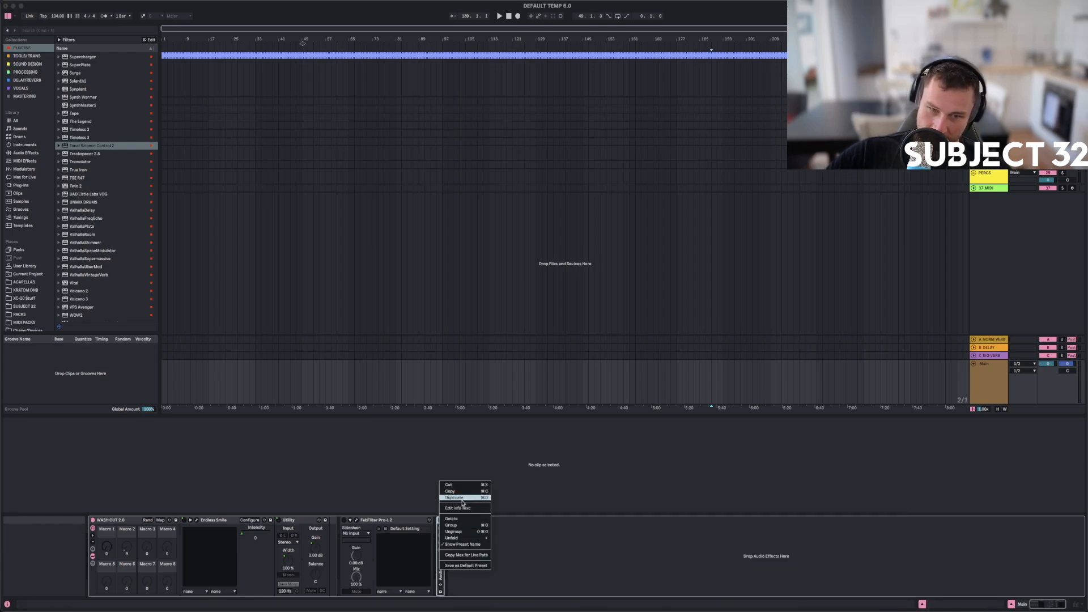
{"action": "left_click", "coordinate": [452, 538]}
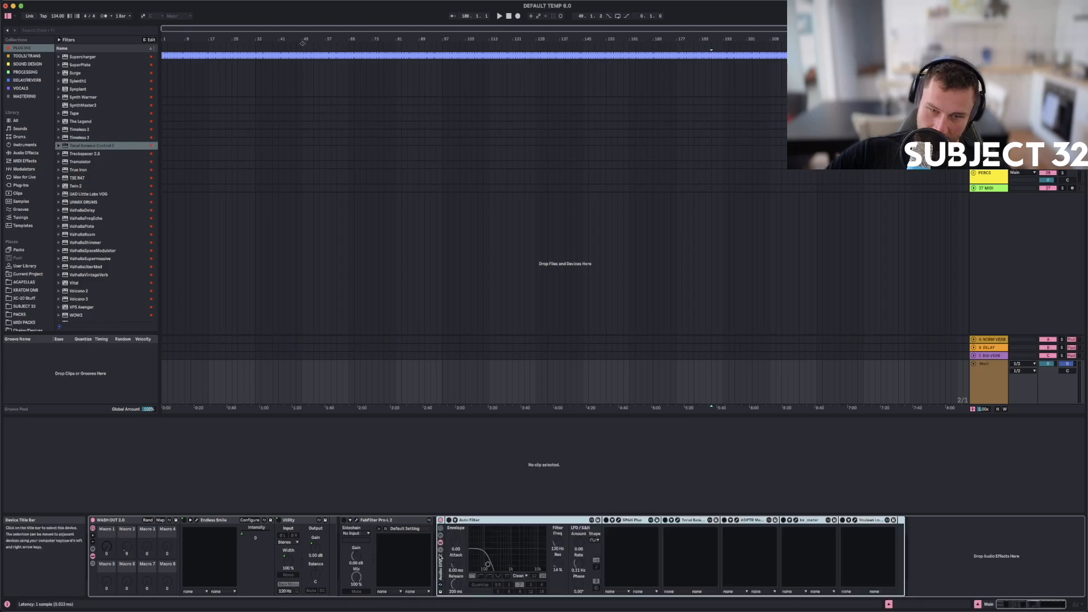
{"action": "left_click", "coordinate": [441, 550]}
{"action": "right_click", "coordinate": [471, 520]}
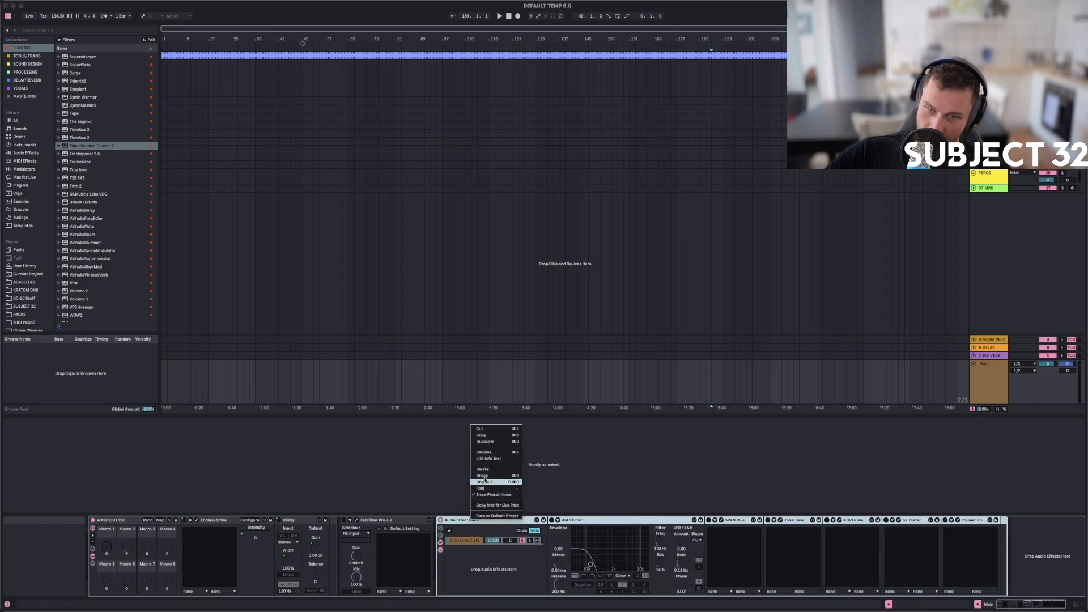
{"action": "left_click", "coordinate": [489, 453]}
{"action": "type", "text": "METERING"}
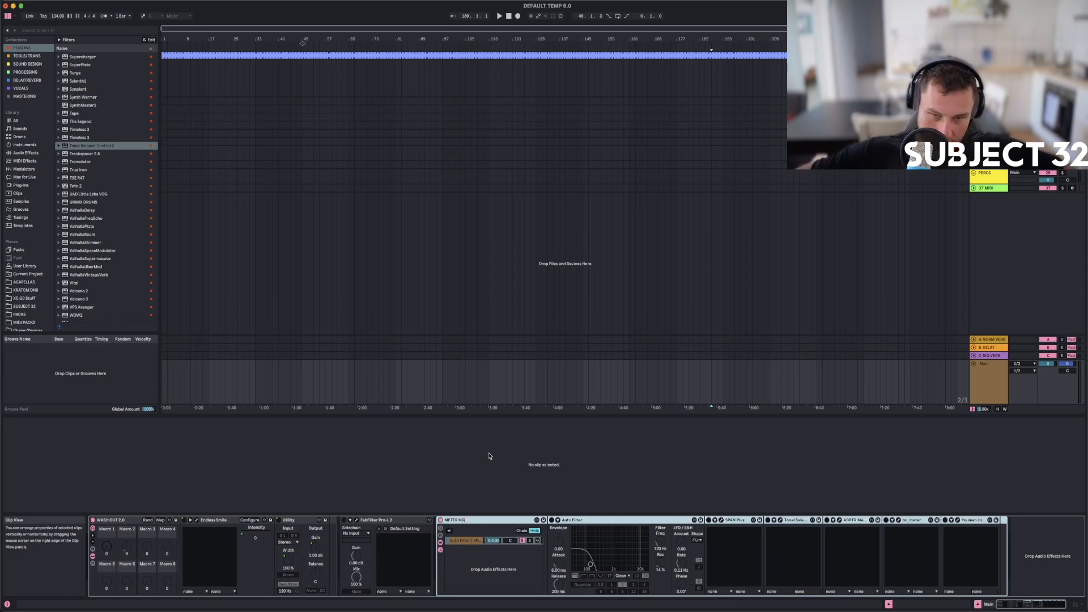
Deactivate the METERING rack on the Main track.
{"action": "left_click", "coordinate": [479, 541]}
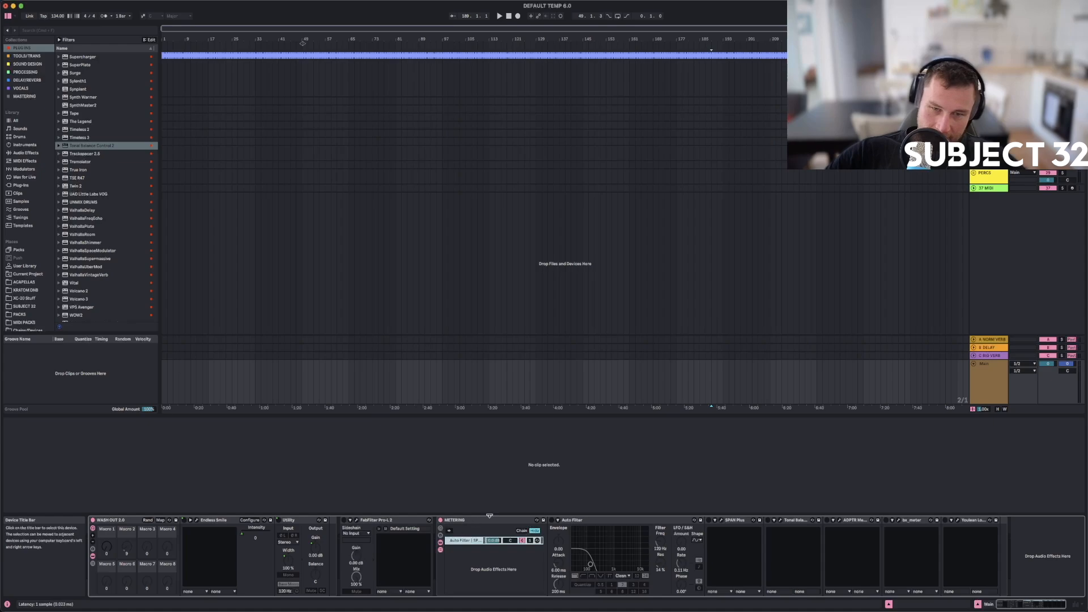
{"action": "left_click", "coordinate": [504, 521]}
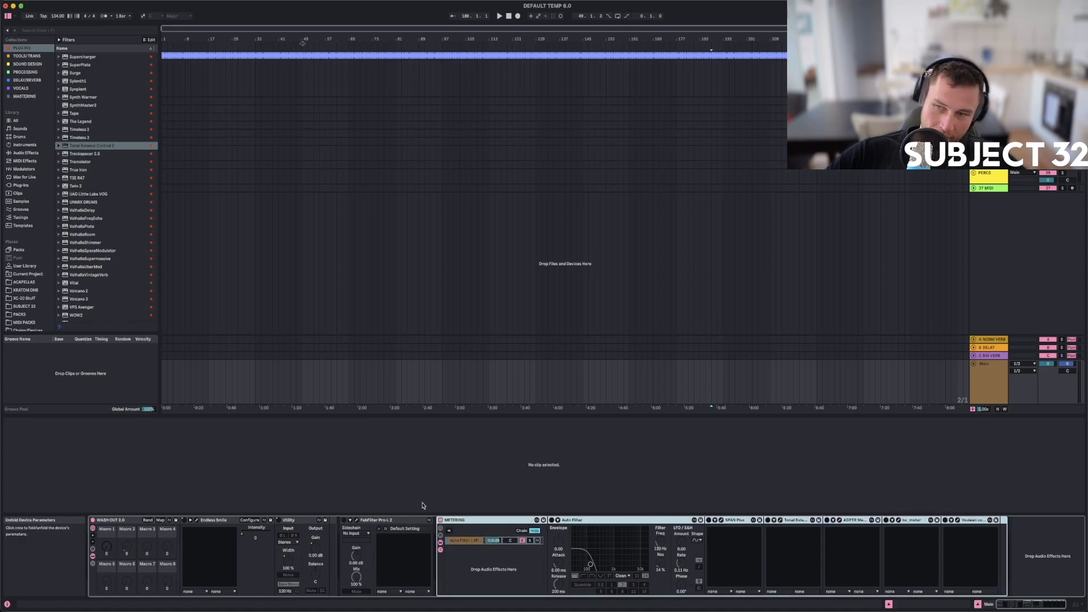
{"action": "left_click", "coordinate": [441, 520]}
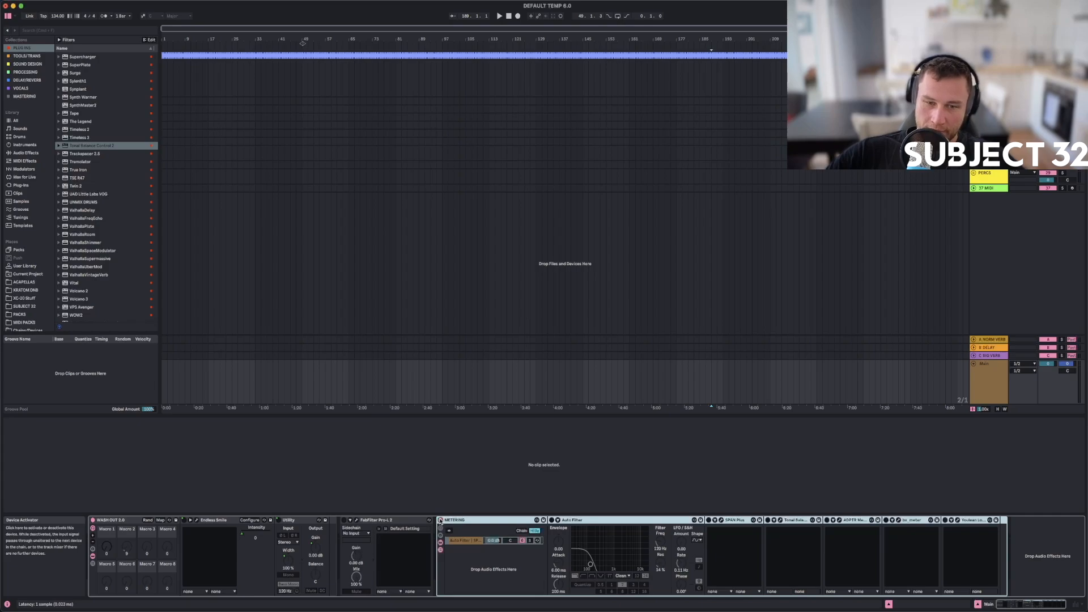
{"action": "left_click", "coordinate": [441, 520]}
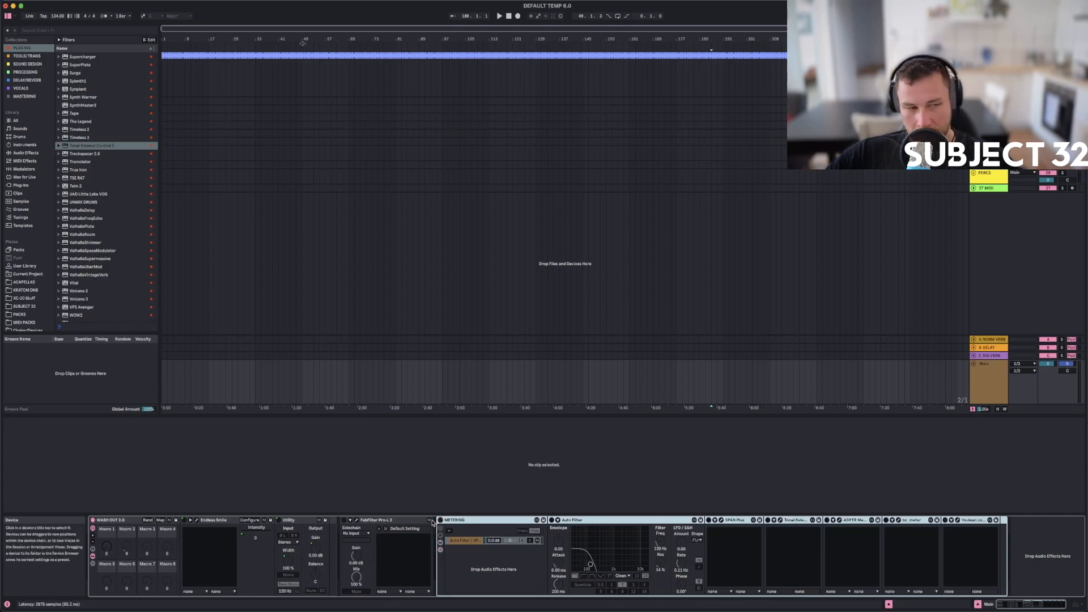
Review the WASH OUT 2.0 rack and FabFilter Pro-L 2 on the Main track, opening and closing the limiter's window.
{"action": "left_click", "coordinate": [380, 521]}
{"action": "left_click", "coordinate": [117, 521]}
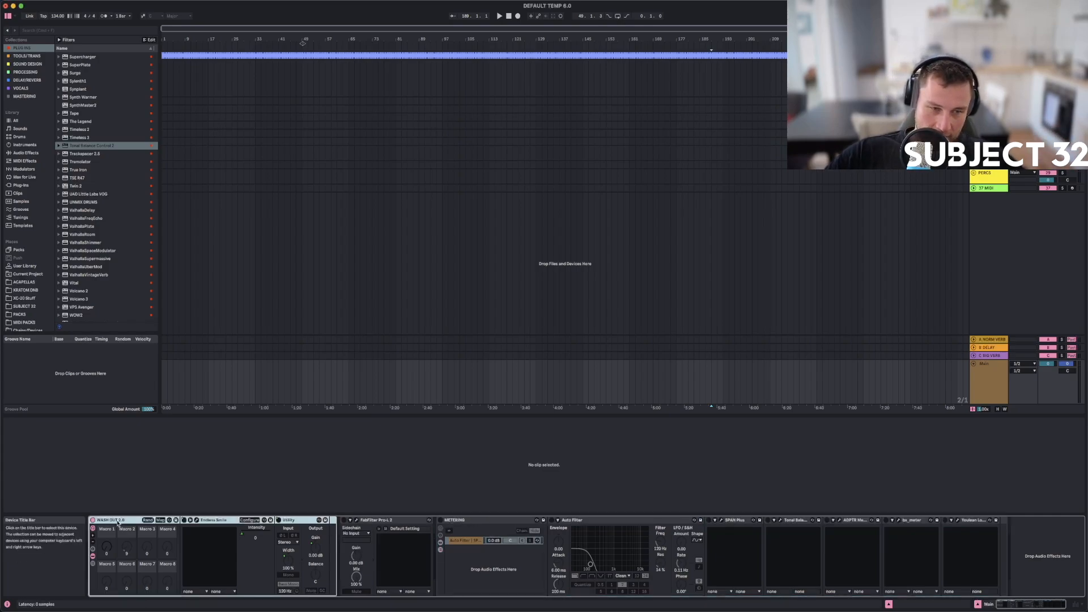
{"action": "left_click", "coordinate": [380, 521]}
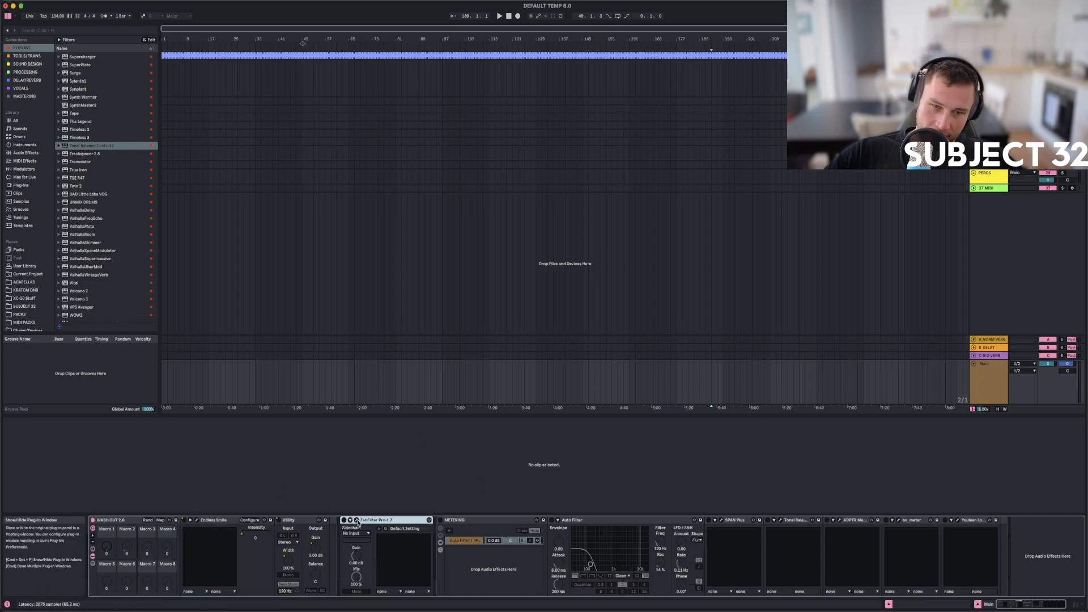
{"action": "left_click", "coordinate": [355, 520]}
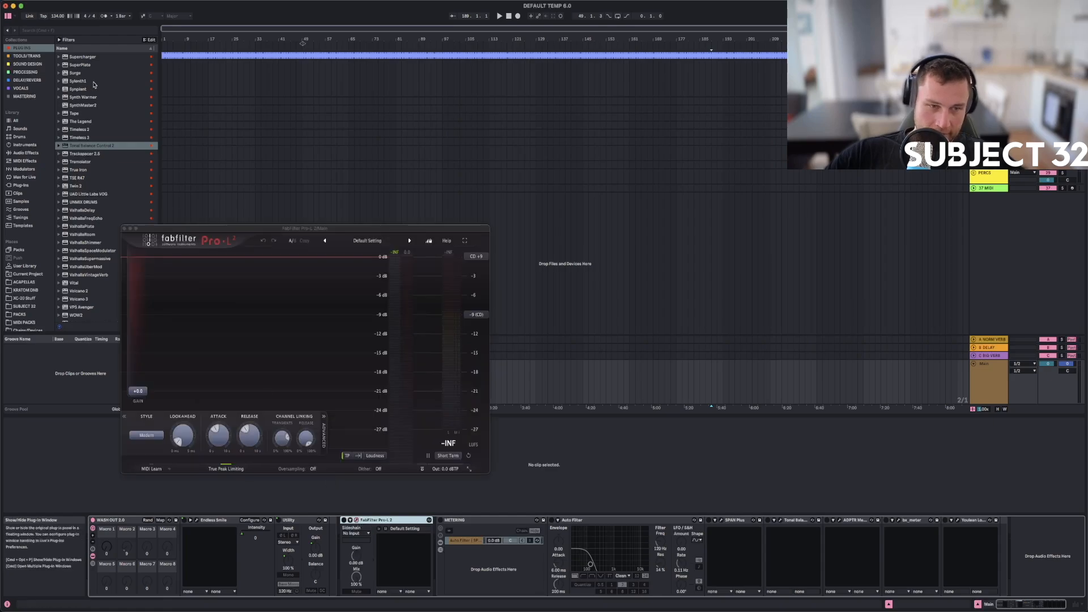
{"action": "left_click", "coordinate": [124, 231]}
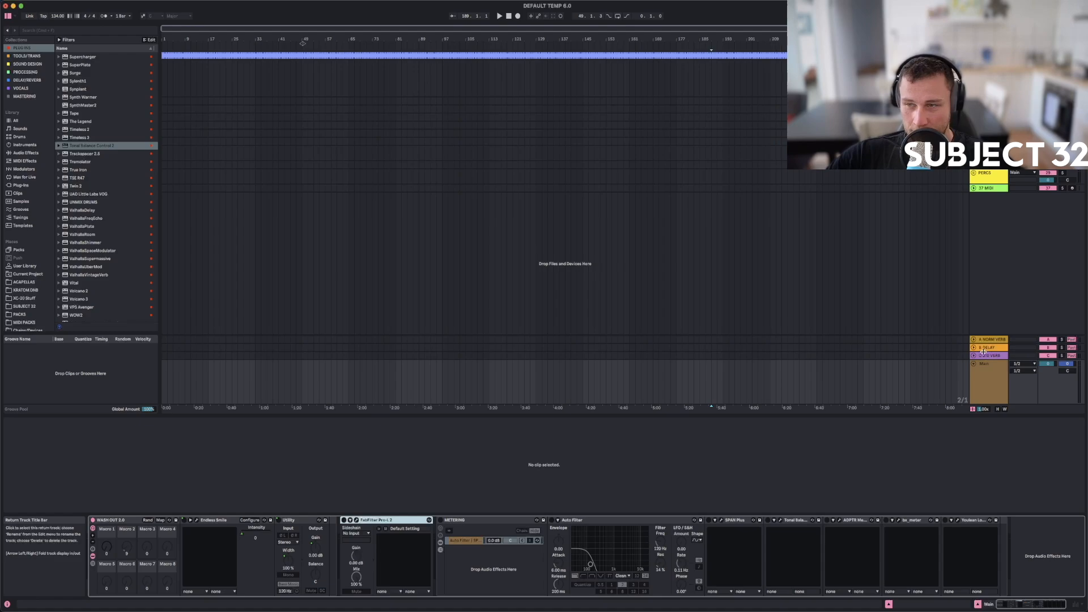
Duplicate the REF 1 track twice with its metering devices.
{"action": "left_click", "coordinate": [1041, 165]}
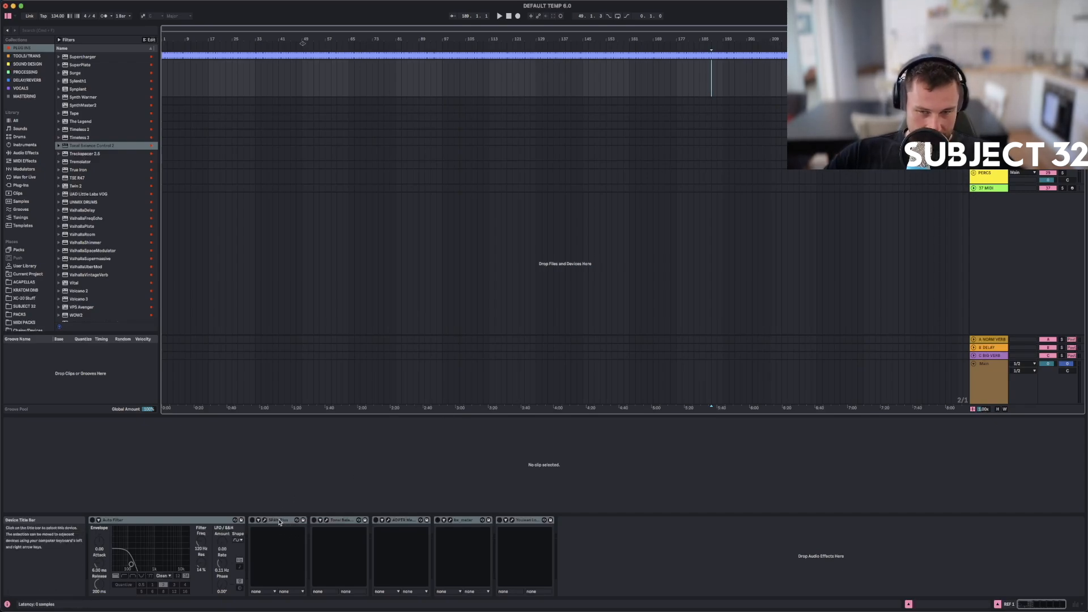
{"action": "left_click", "coordinate": [989, 55]}
{"action": "left_click", "coordinate": [989, 65]}
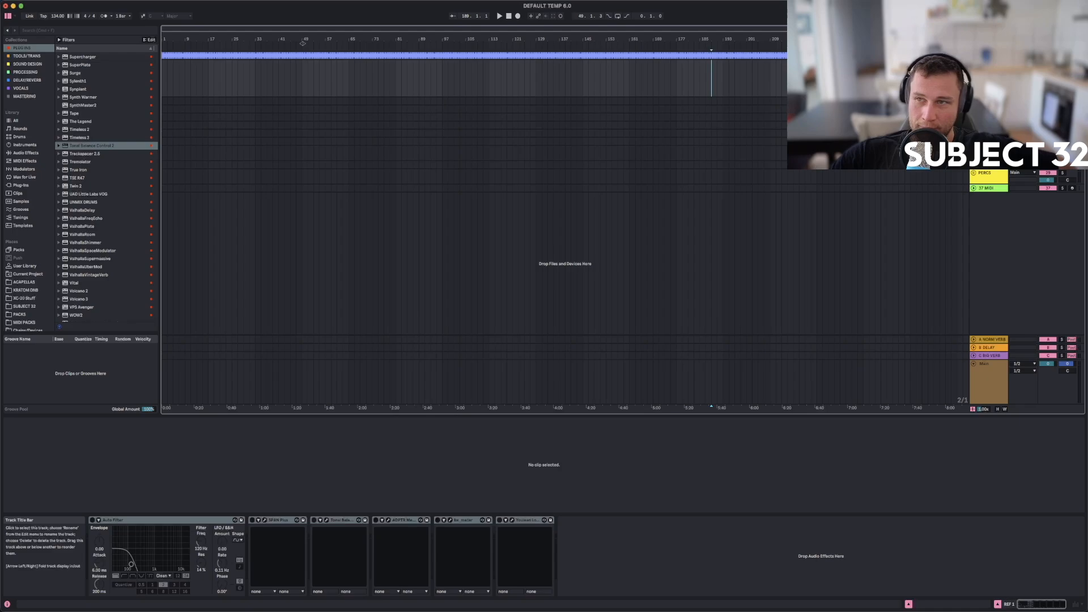
{"action": "key", "text": "super+d"}
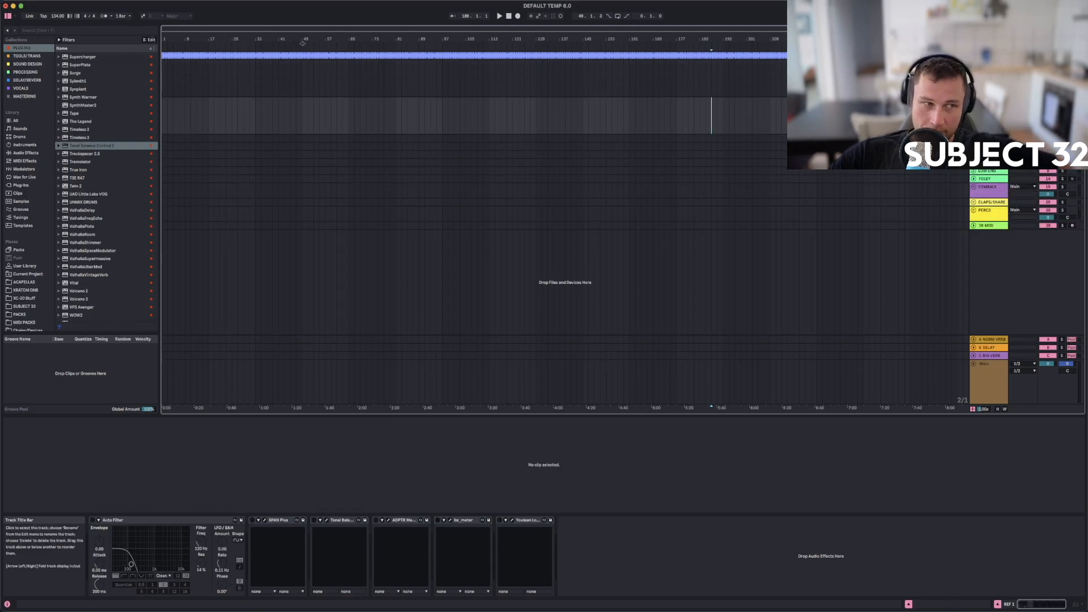
{"action": "key", "text": "super+d"}
Rename the first two reference tracks, giving the first one the name REFF 1.
{"action": "right_click", "coordinate": [982, 64]}
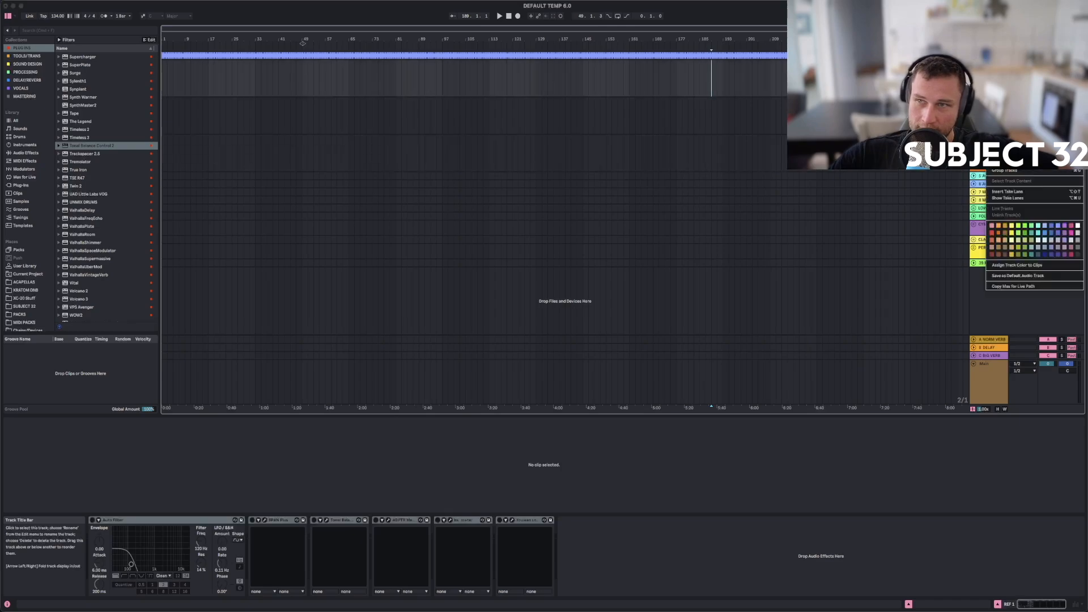
{"action": "left_click", "coordinate": [998, 114]}
{"action": "right_click", "coordinate": [989, 116]}
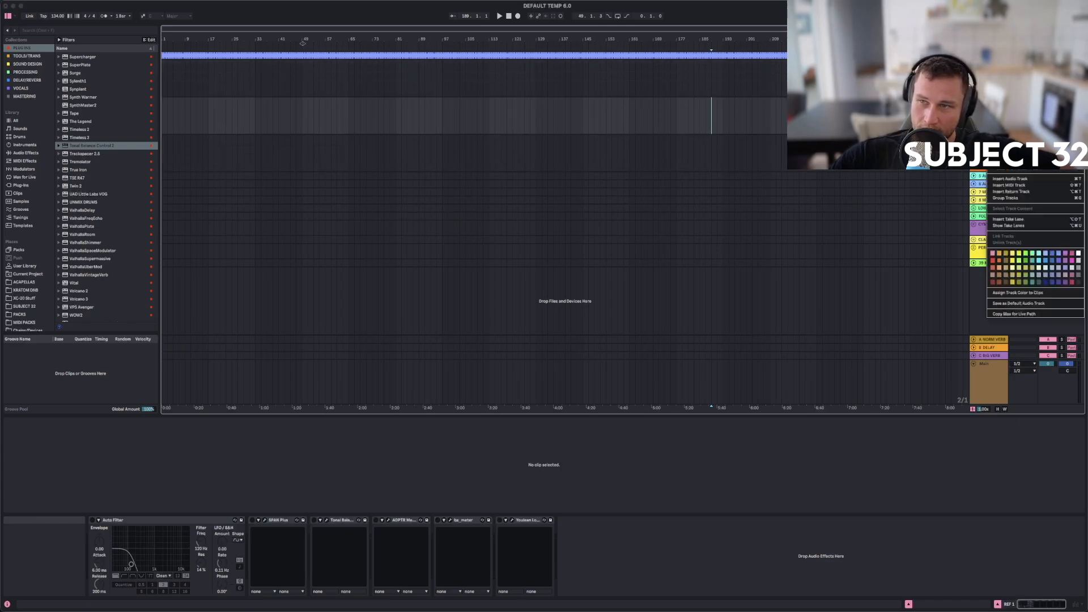
{"action": "left_click", "coordinate": [1000, 139]}
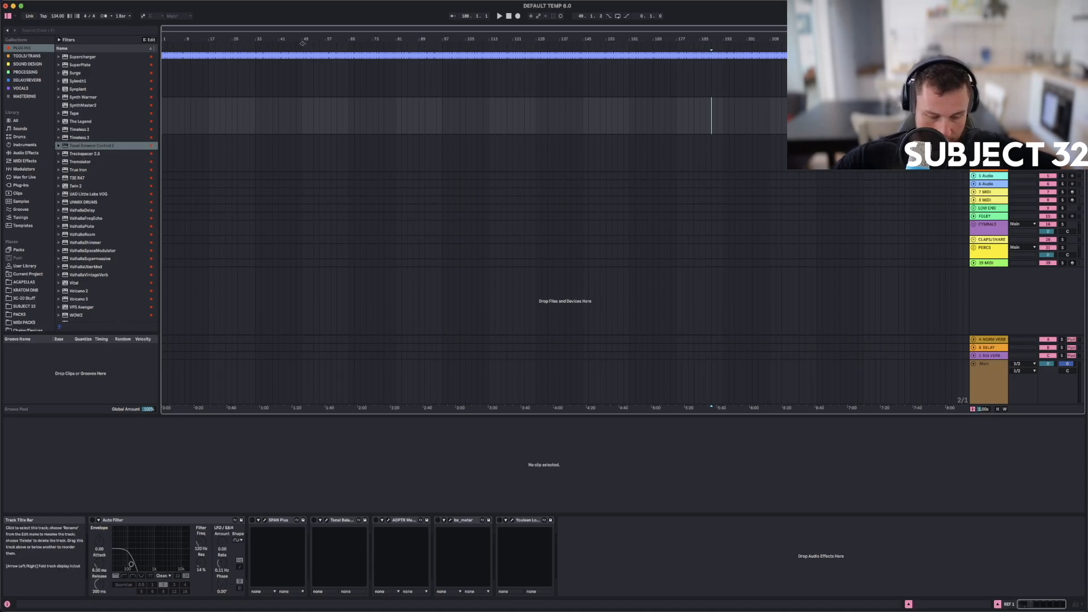
{"action": "right_click", "coordinate": [989, 66]}
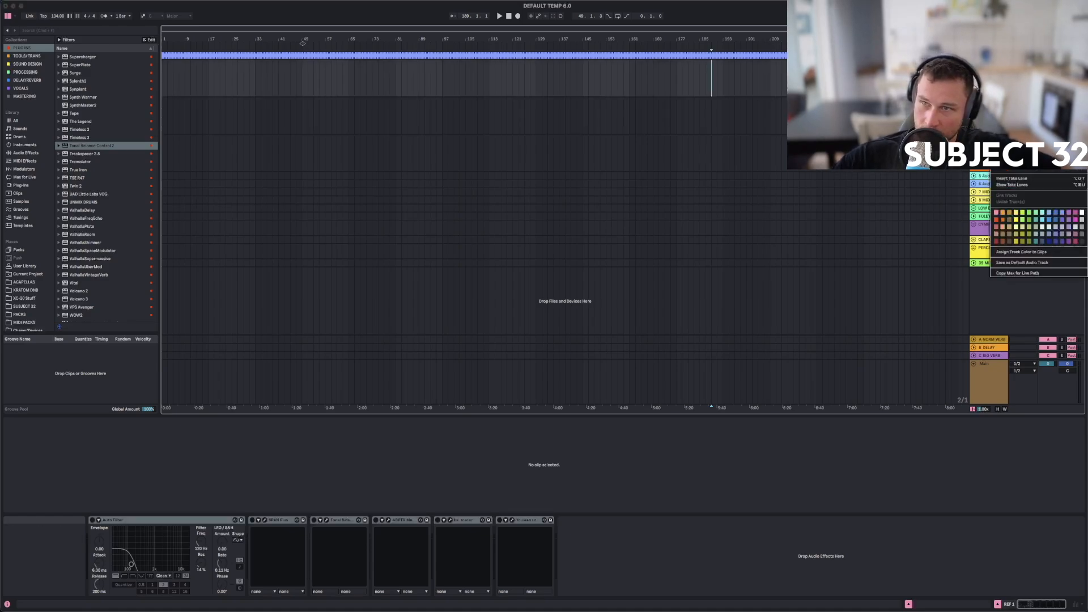
{"action": "left_click", "coordinate": [1002, 100]}
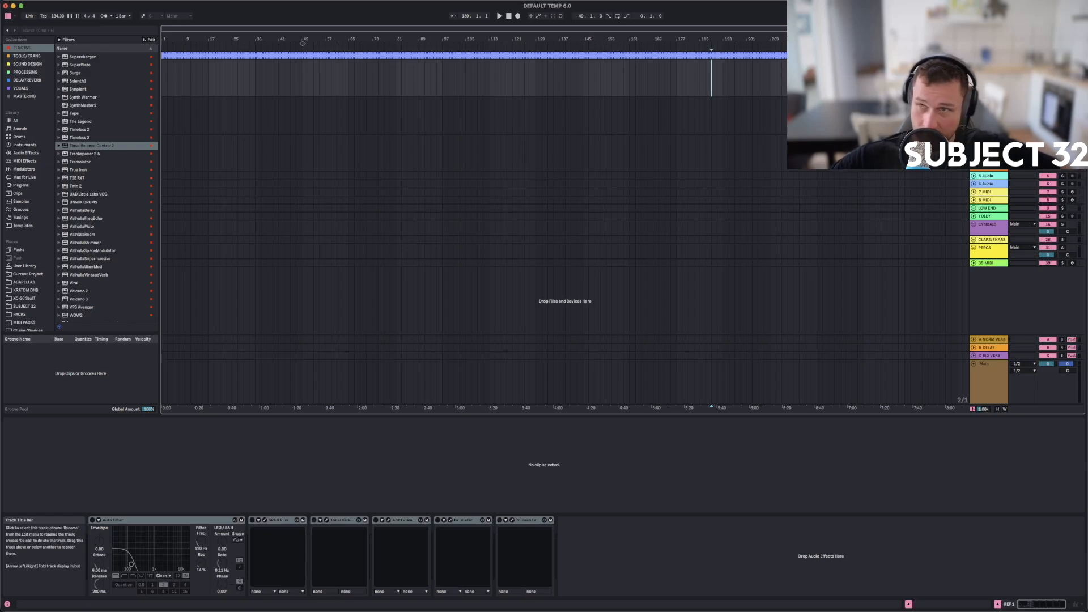
{"action": "left_click", "coordinate": [939, 79]}
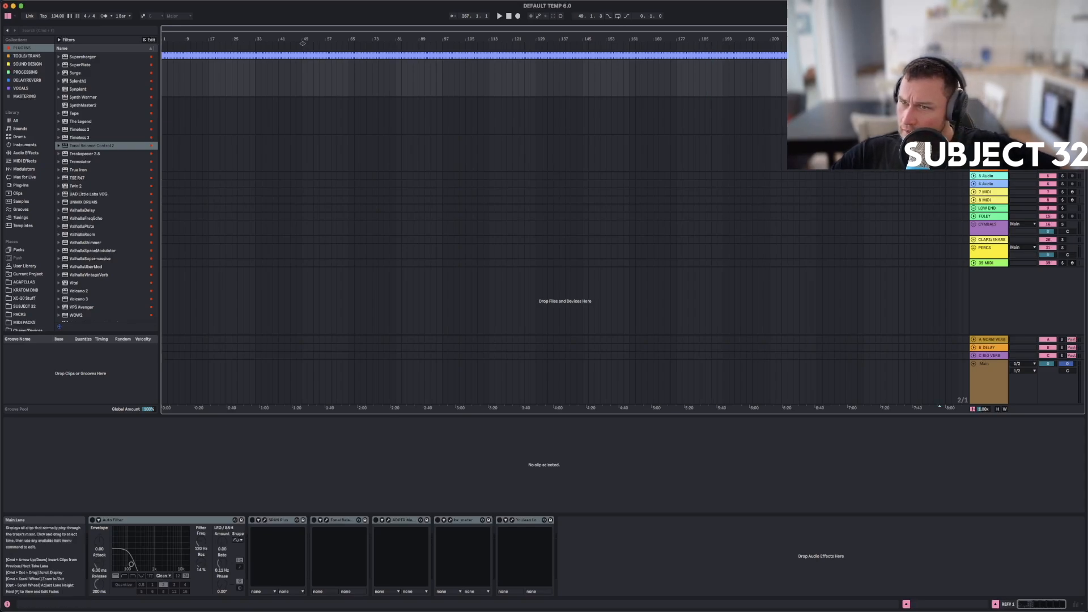
Rename the third reference track REF#3.
{"action": "right_click", "coordinate": [997, 64]}
{"action": "key", "text": "Escape"}
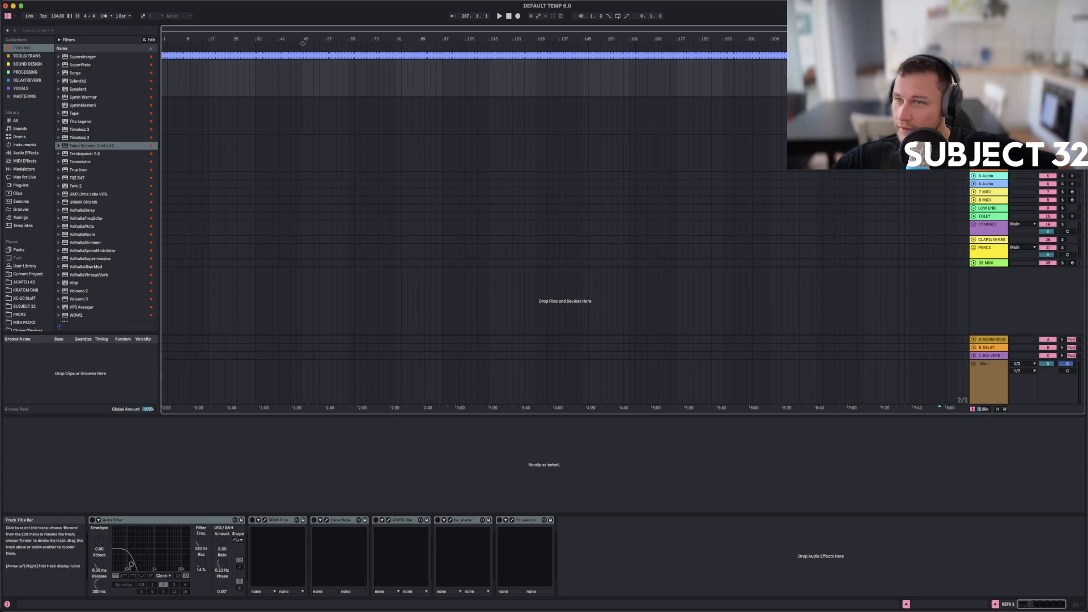
{"action": "left_click", "coordinate": [989, 108]}
{"action": "right_click", "coordinate": [987, 140]}
{"action": "left_click", "coordinate": [1000, 185]}
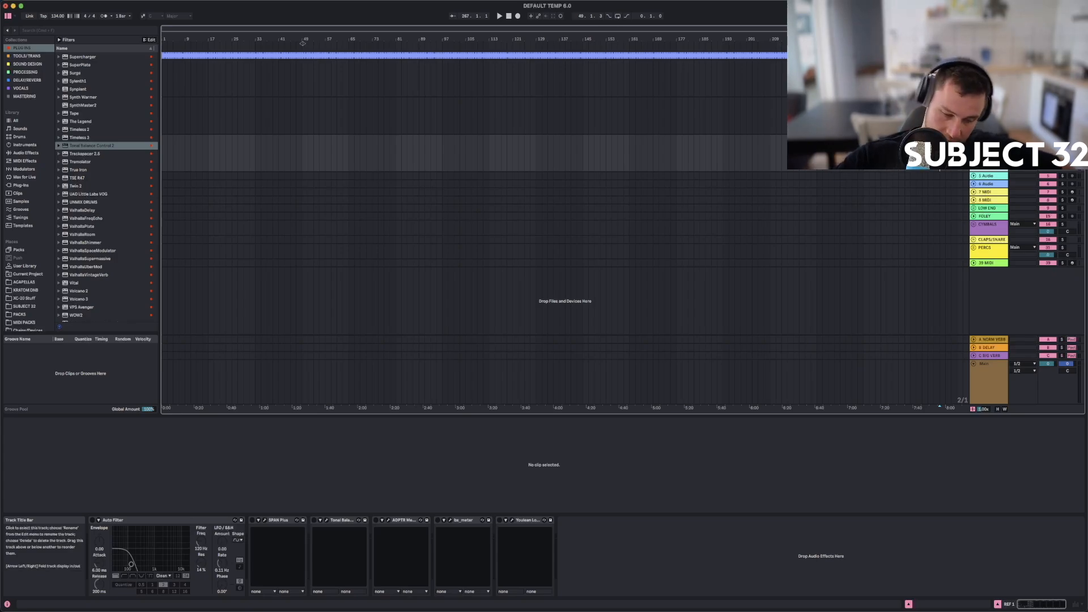
{"action": "type", "text": "REF#3"}
{"action": "left_click", "coordinate": [989, 103]}
{"action": "left_click", "coordinate": [989, 140]}
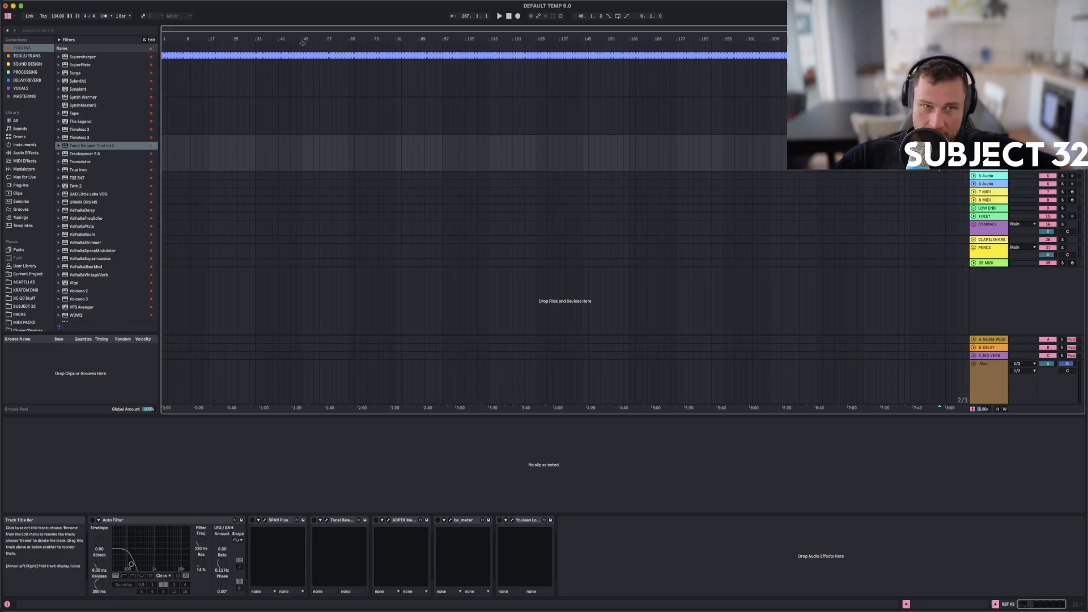
Fold the three reference tracks to minimum height in the arrangement.
{"action": "left_click", "coordinate": [989, 55]}
{"action": "left_click", "coordinate": [988, 64]}
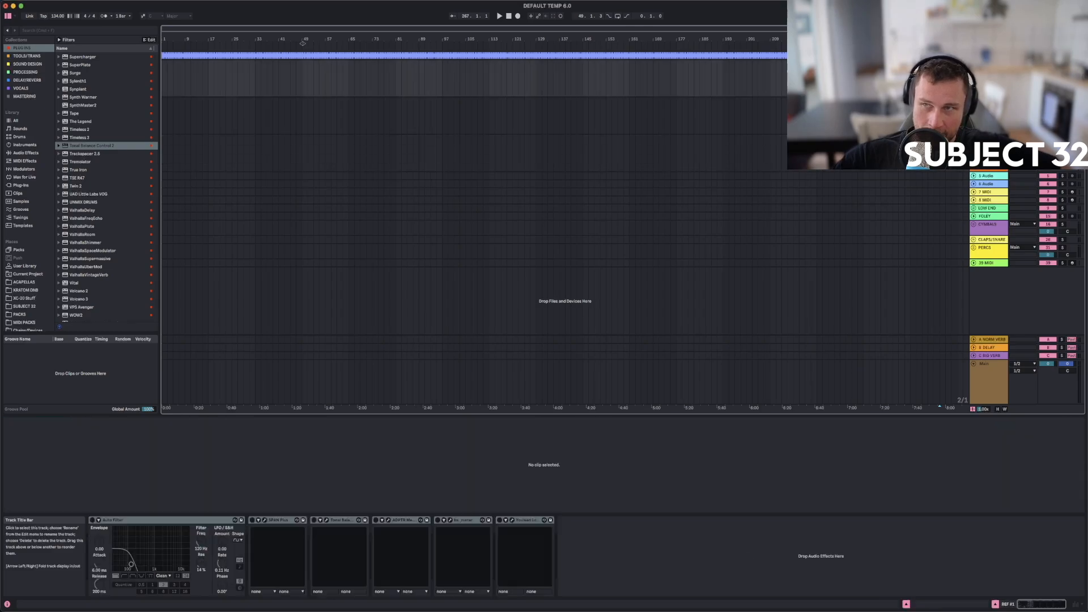
{"action": "left_click", "coordinate": [989, 101]}
{"action": "left_click", "coordinate": [989, 139]}
{"action": "left_click", "coordinate": [974, 101]}
{"action": "left_click", "coordinate": [974, 64]}
{"action": "left_click", "coordinate": [974, 80]}
Inspect the first audio track below the references by unfolding it and folding it again.
{"action": "left_click", "coordinate": [989, 88]}
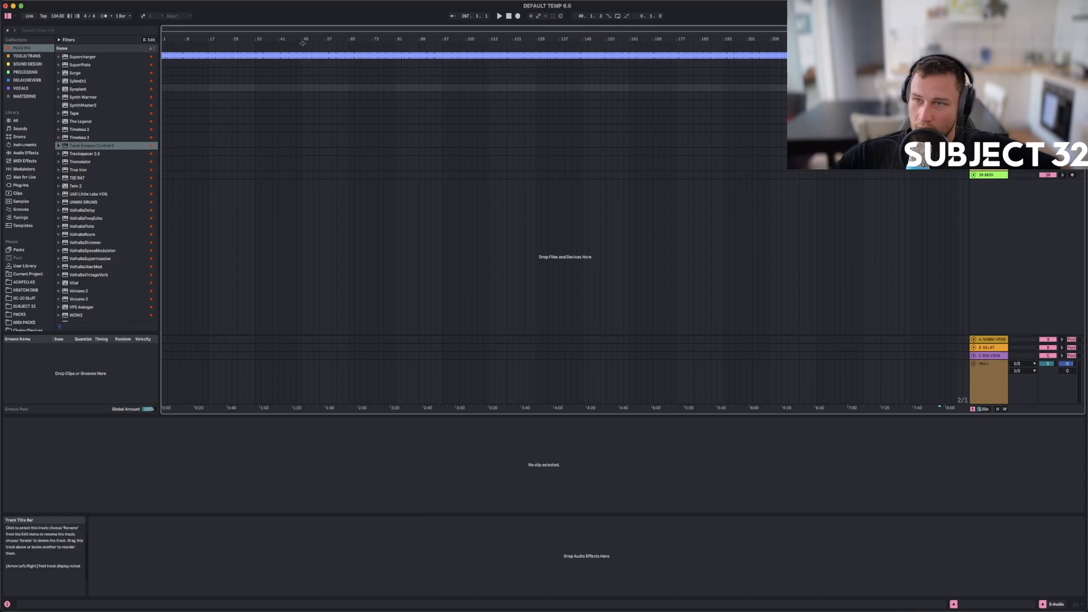
{"action": "left_click", "coordinate": [989, 96]}
{"action": "left_click", "coordinate": [974, 88]}
{"action": "left_click", "coordinate": [989, 89]}
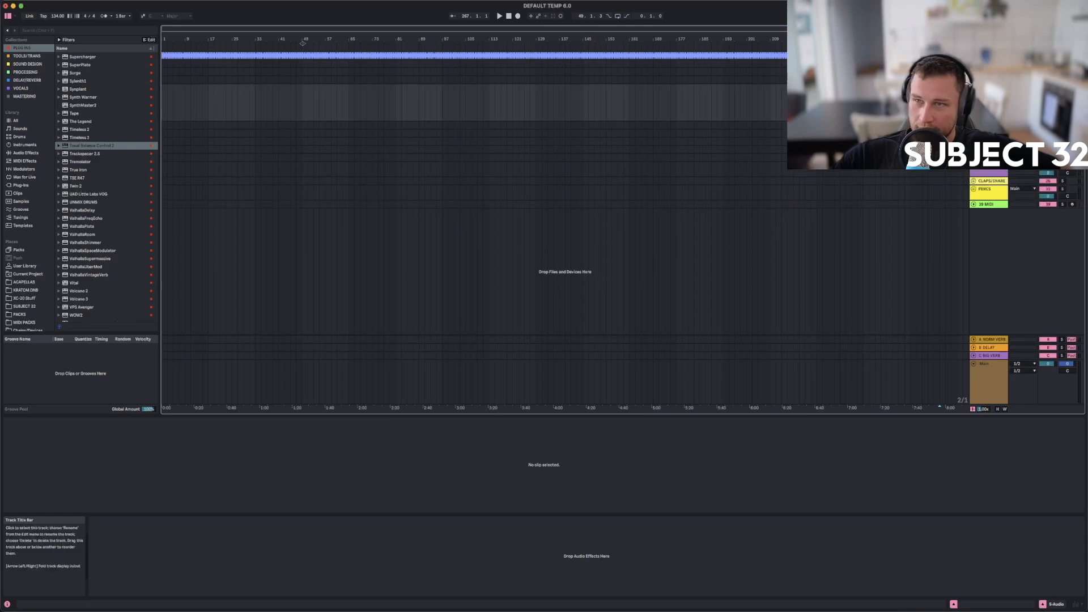
{"action": "left_click", "coordinate": [974, 88]}
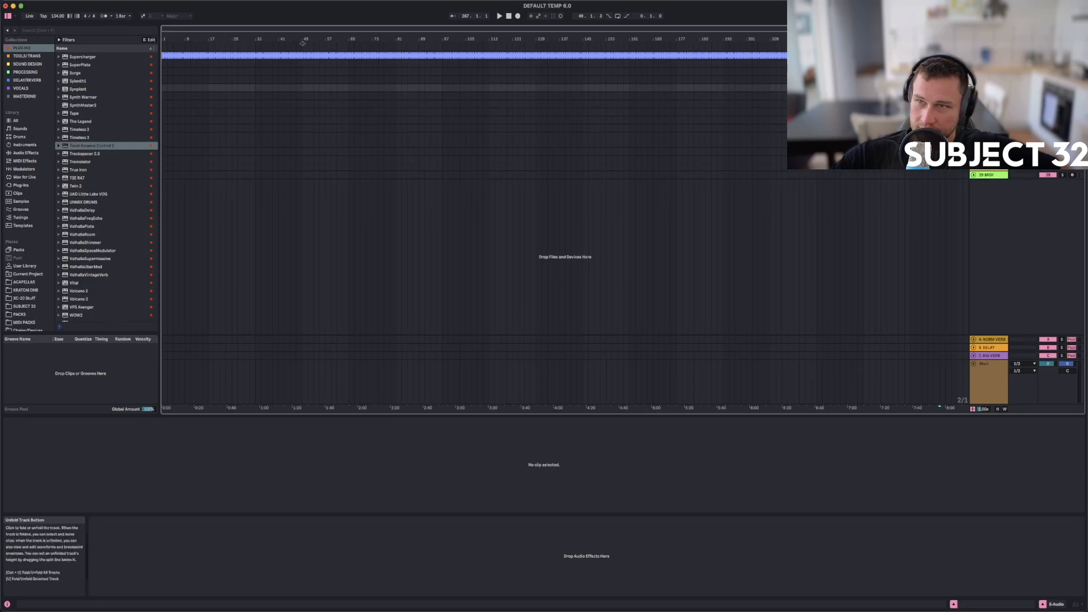
Check the contents of the old LOW END group and delete both the LOW END and FOLEY groups.
{"action": "left_click", "coordinate": [989, 121]}
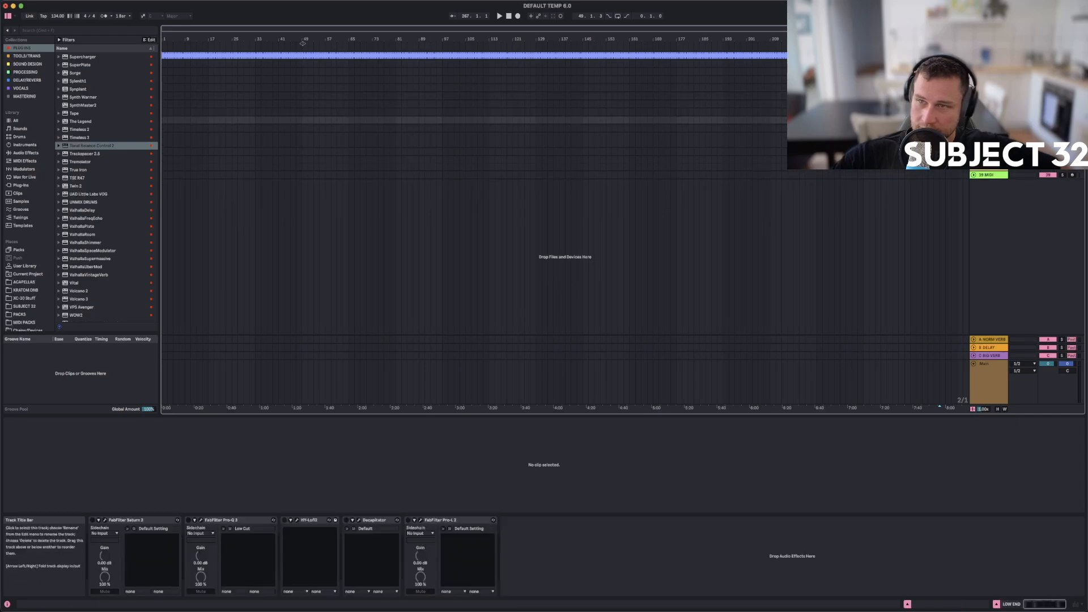
{"action": "left_click", "coordinate": [974, 121]}
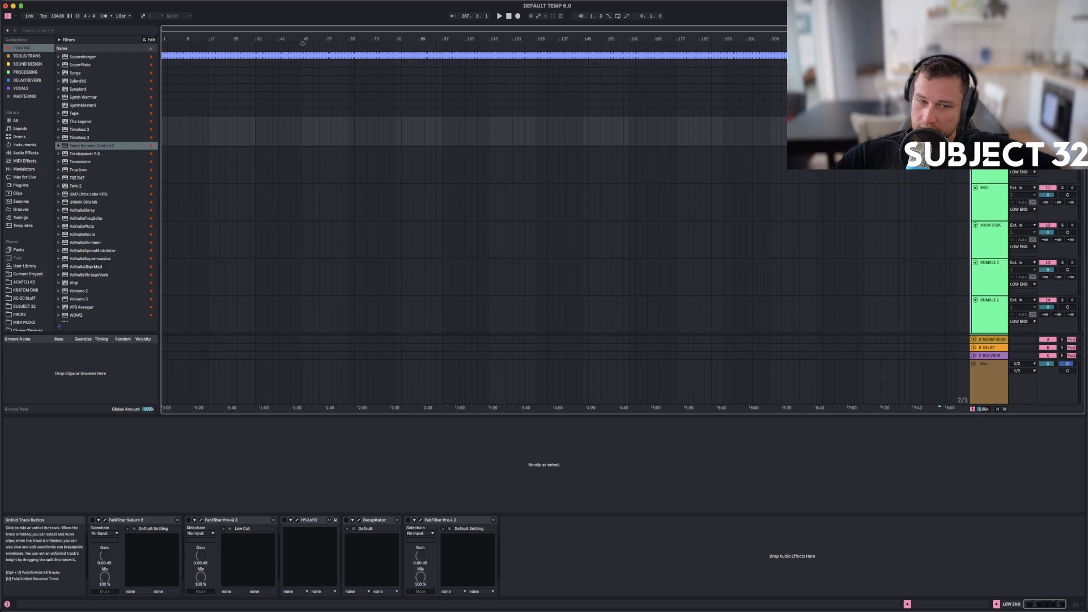
{"action": "left_click", "coordinate": [974, 120]}
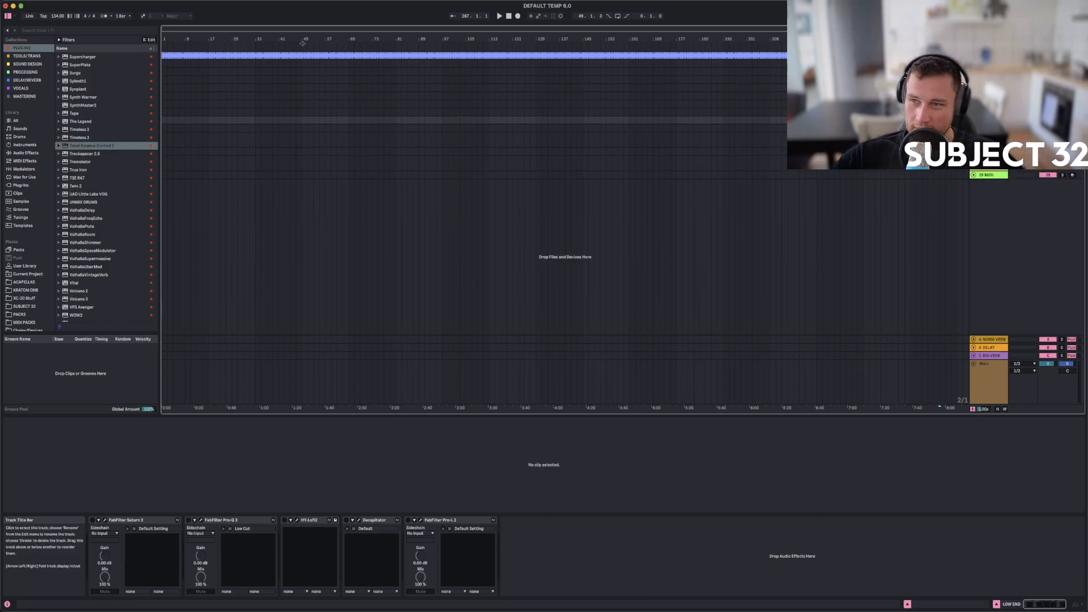
{"action": "key", "text": "Delete"}
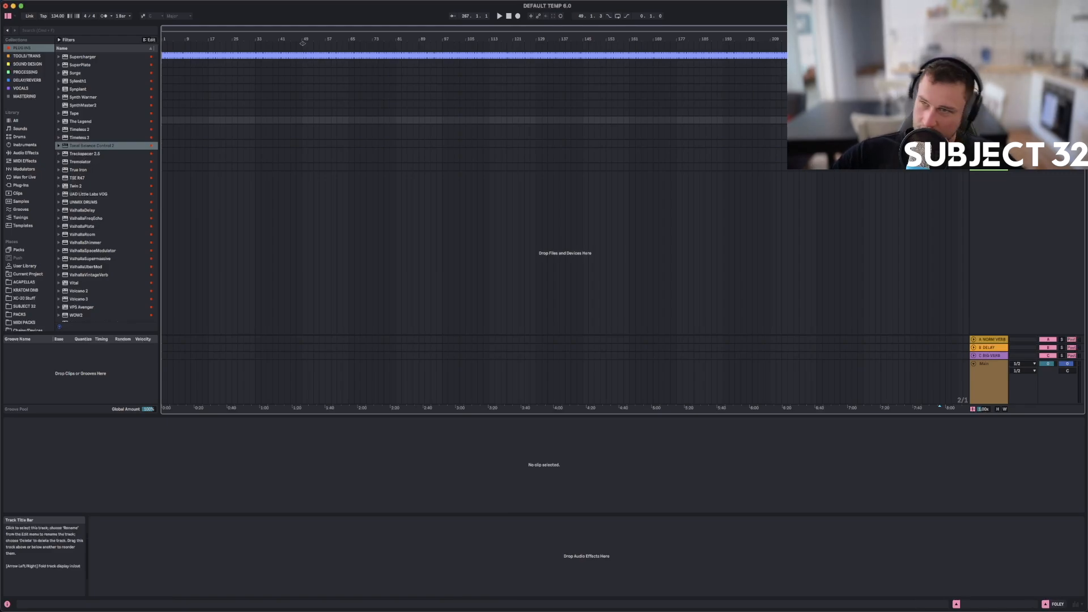
{"action": "key", "text": "Delete"}
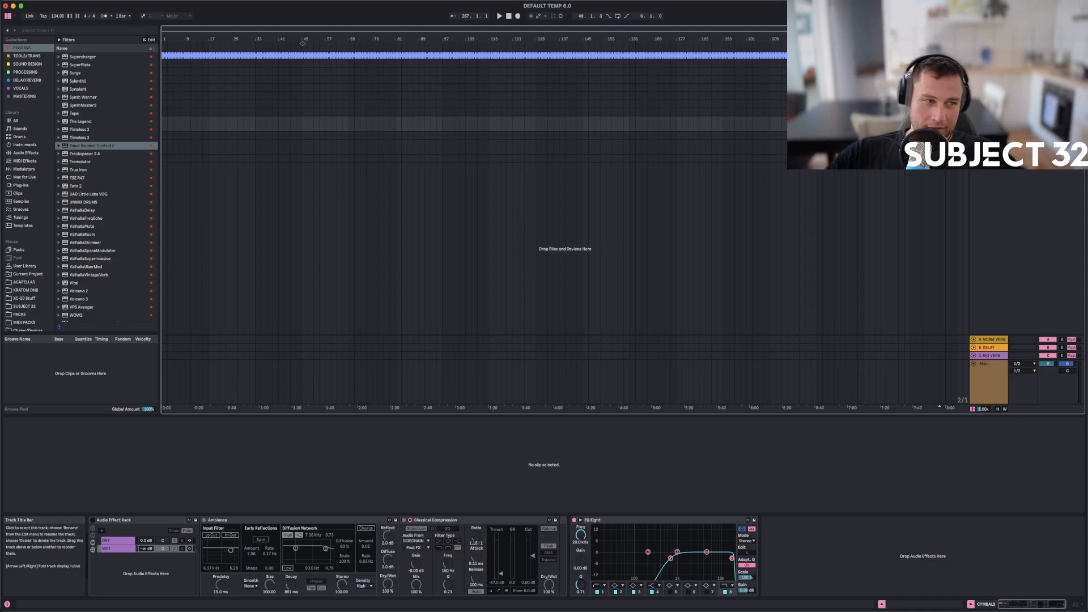
{"action": "key", "text": "Delete"}
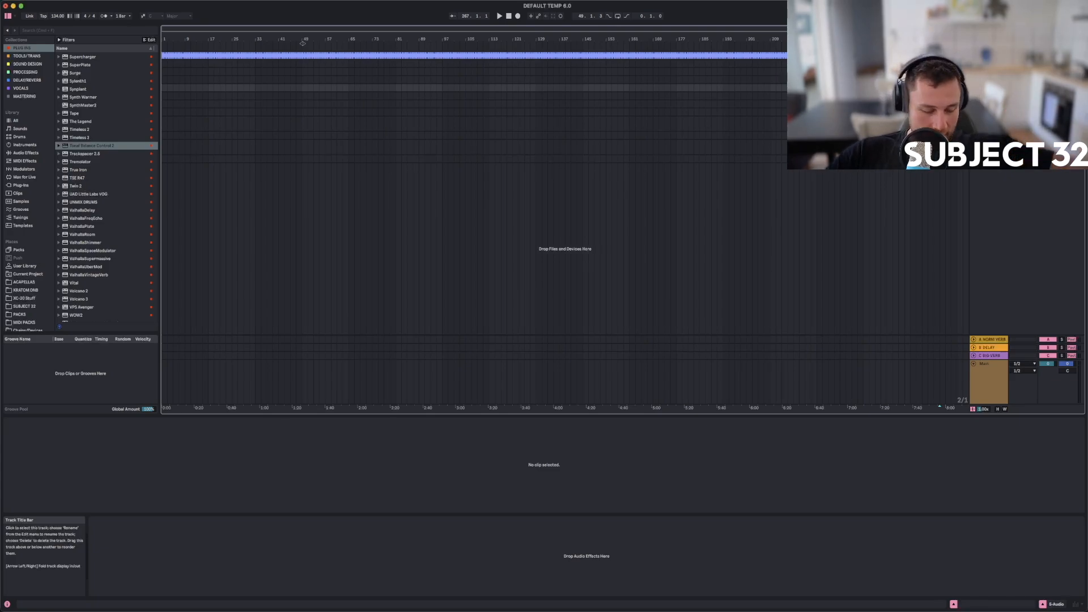
Unfold the two existing audio tracks and insert two more audio tracks beneath them.
{"action": "left_click", "coordinate": [974, 88]}
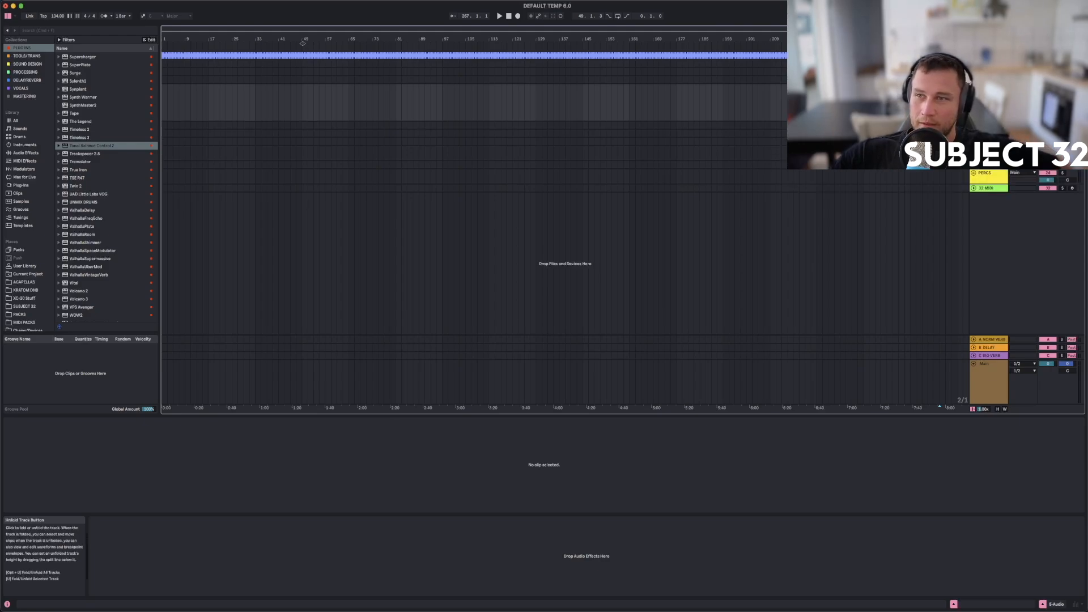
{"action": "left_click", "coordinate": [973, 126]}
{"action": "left_click", "coordinate": [988, 125]}
{"action": "left_click", "coordinate": [989, 102]}
{"action": "left_click", "coordinate": [989, 139]}
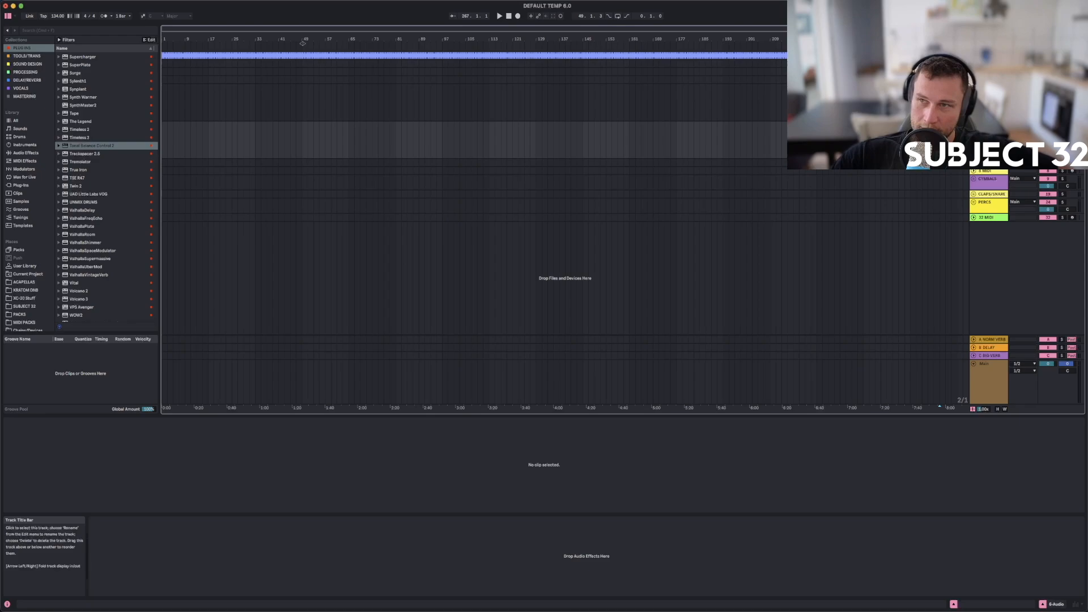
{"action": "key", "text": "super+t"}
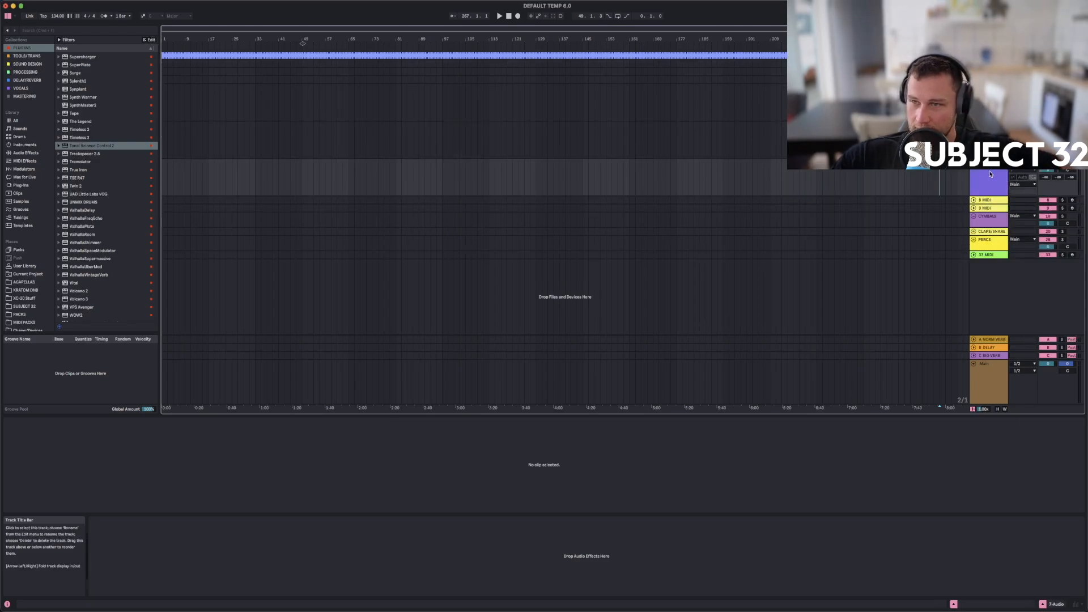
{"action": "key", "text": "super+t"}
Group the four audio tracks and rename the group LOW END.
{"action": "left_click", "coordinate": [984, 105], "text": "shift"}
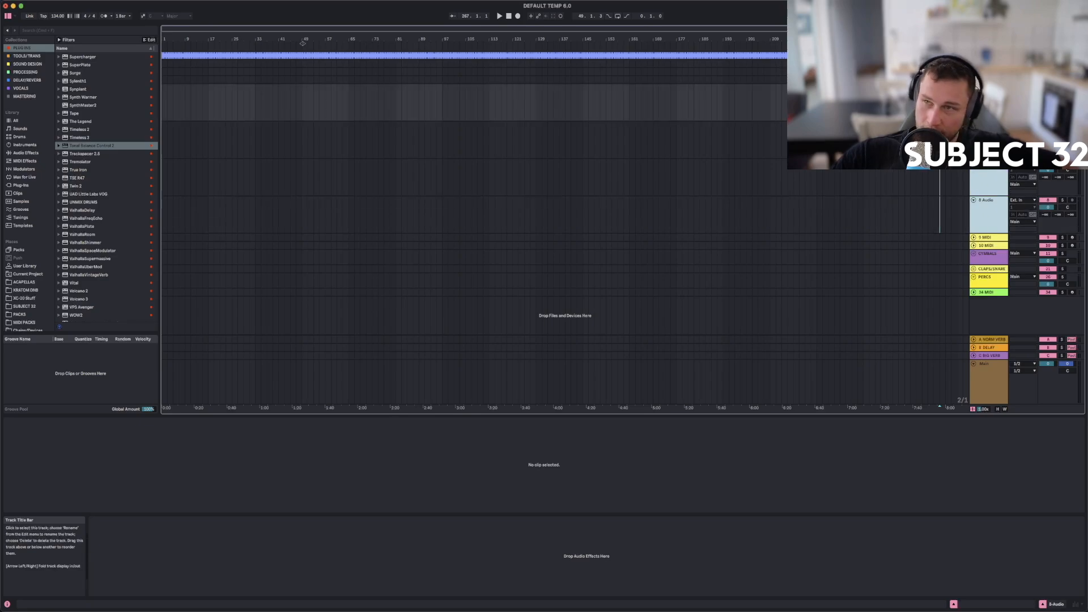
{"action": "right_click", "coordinate": [985, 105]}
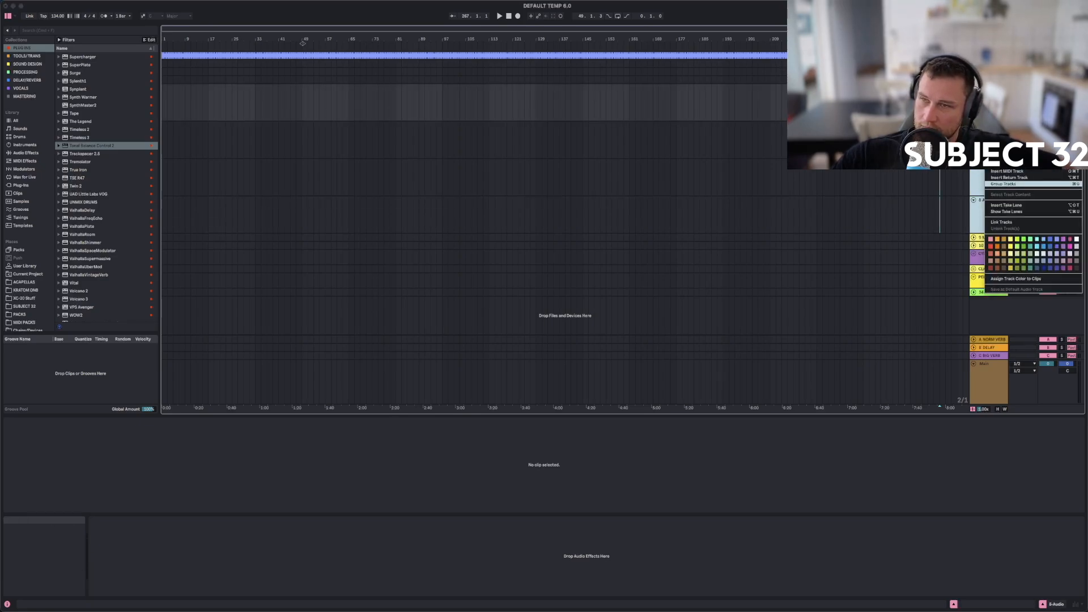
{"action": "left_click", "coordinate": [1003, 183]}
{"action": "right_click", "coordinate": [986, 94]}
{"action": "left_click", "coordinate": [997, 136]}
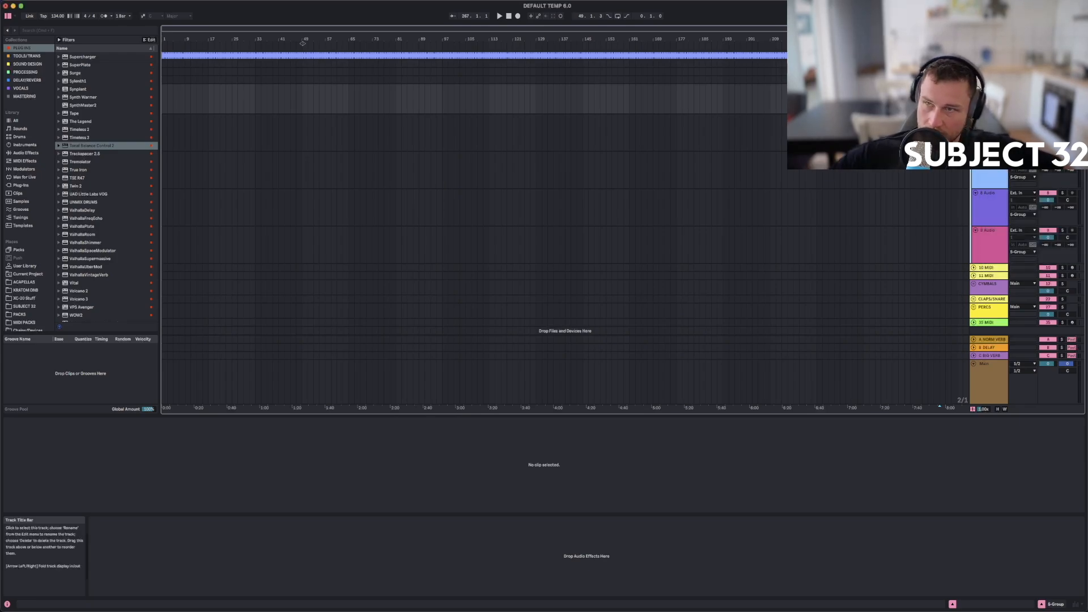
{"action": "type", "text": "LOW END"}
{"action": "key", "text": "Return"}
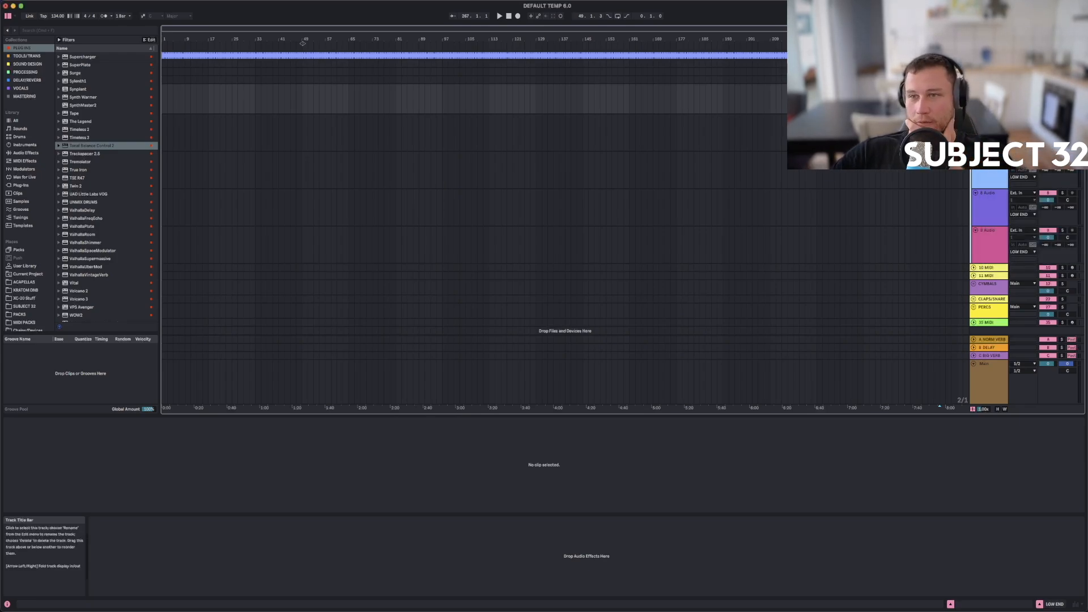
Color the LOW END group and its four audio tracks red.
{"action": "right_click", "coordinate": [987, 94]}
{"action": "left_click", "coordinate": [997, 225]}
{"action": "right_click", "coordinate": [985, 131]}
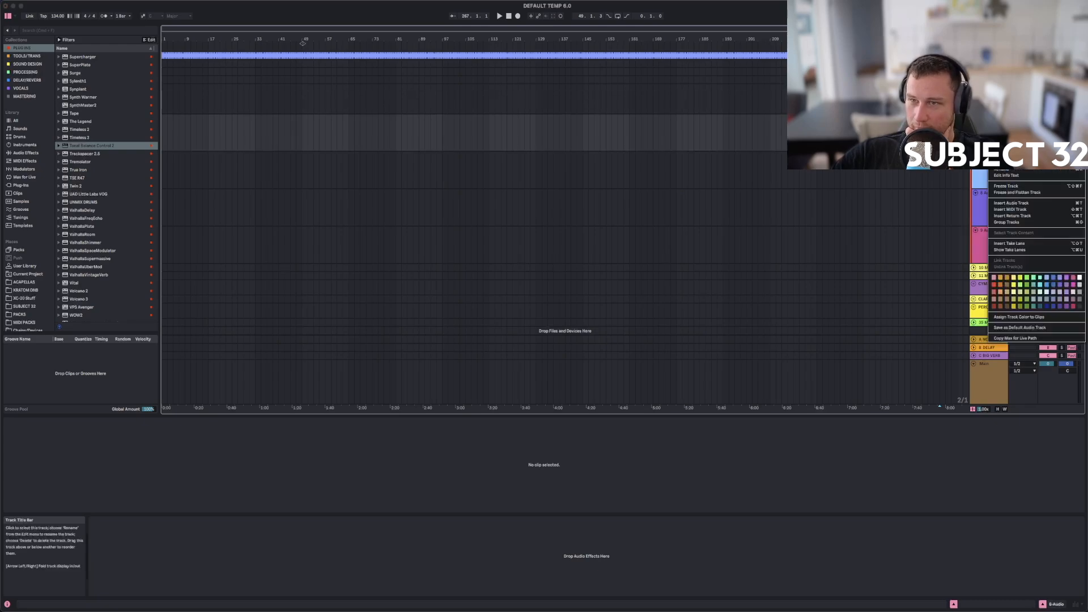
{"action": "left_click", "coordinate": [995, 284]}
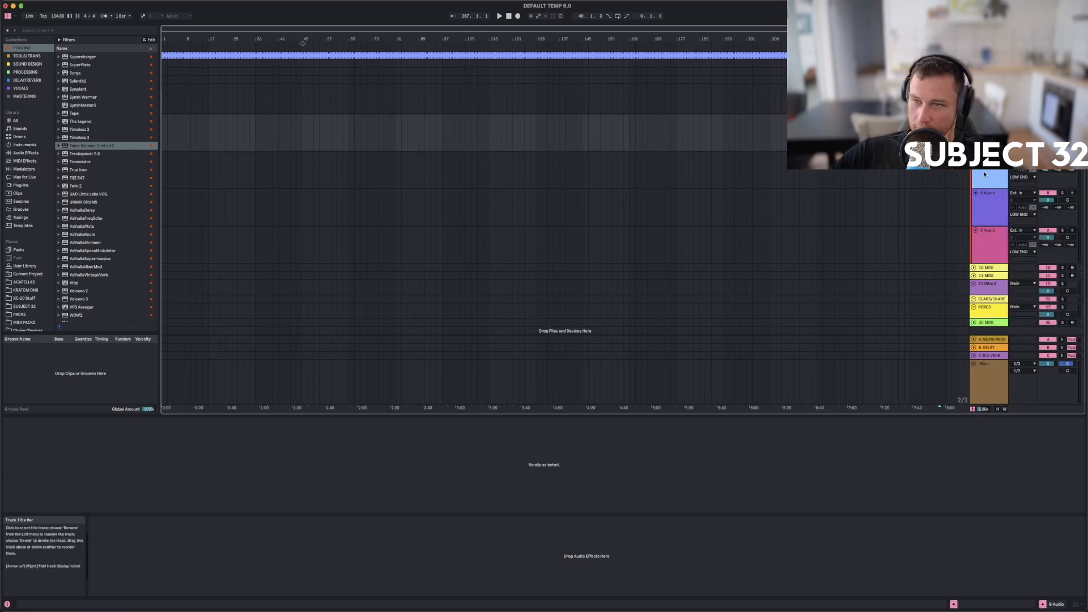
{"action": "left_click", "coordinate": [987, 241]}
{"action": "left_click", "coordinate": [986, 132], "text": "shift"}
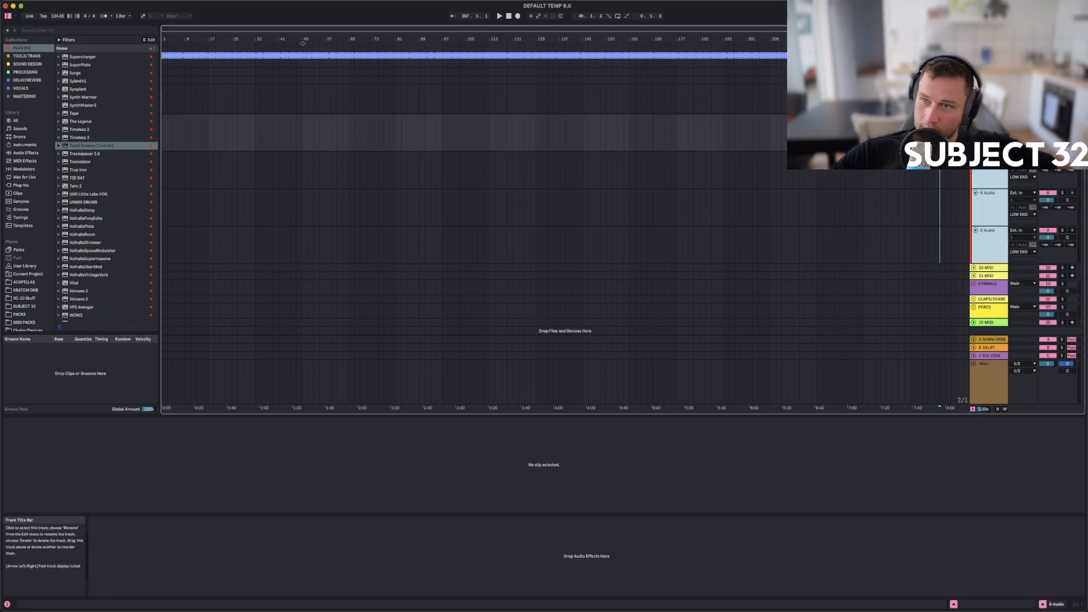
{"action": "right_click", "coordinate": [984, 133]}
{"action": "left_click", "coordinate": [995, 265]}
{"action": "left_click", "coordinate": [916, 163]}
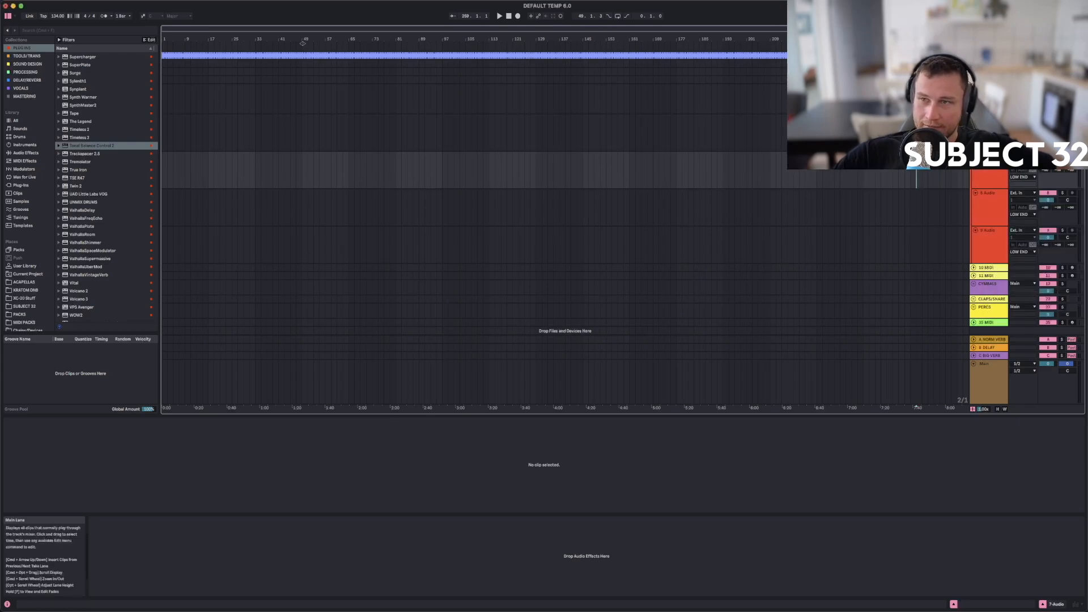
Color the SIDECHAIN track and its MIDI clip white.
{"action": "left_click", "coordinate": [988, 88]}
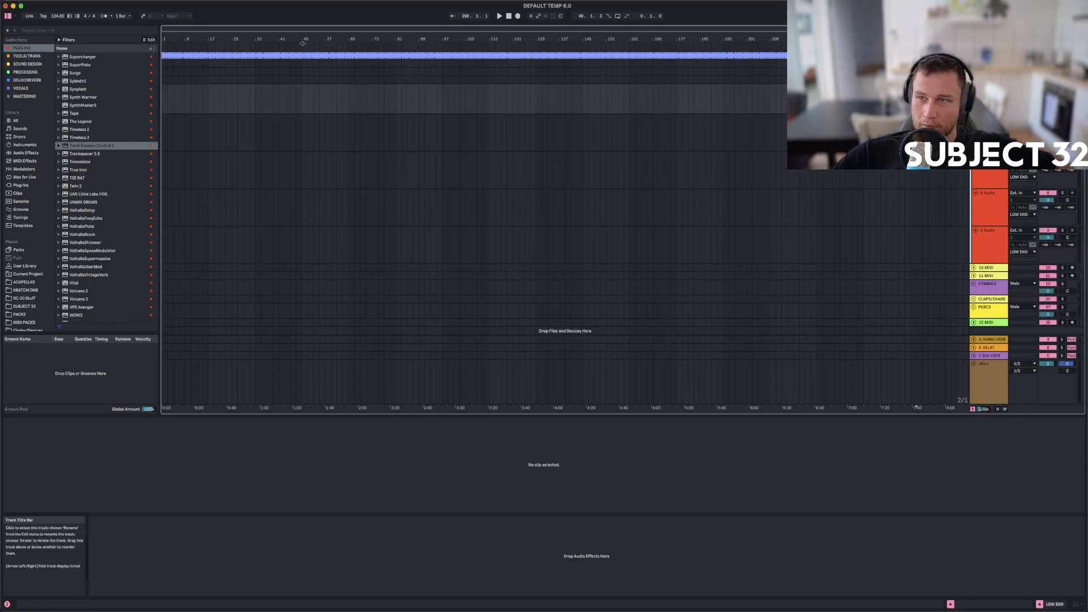
{"action": "left_click", "coordinate": [988, 55]}
{"action": "right_click", "coordinate": [987, 55]}
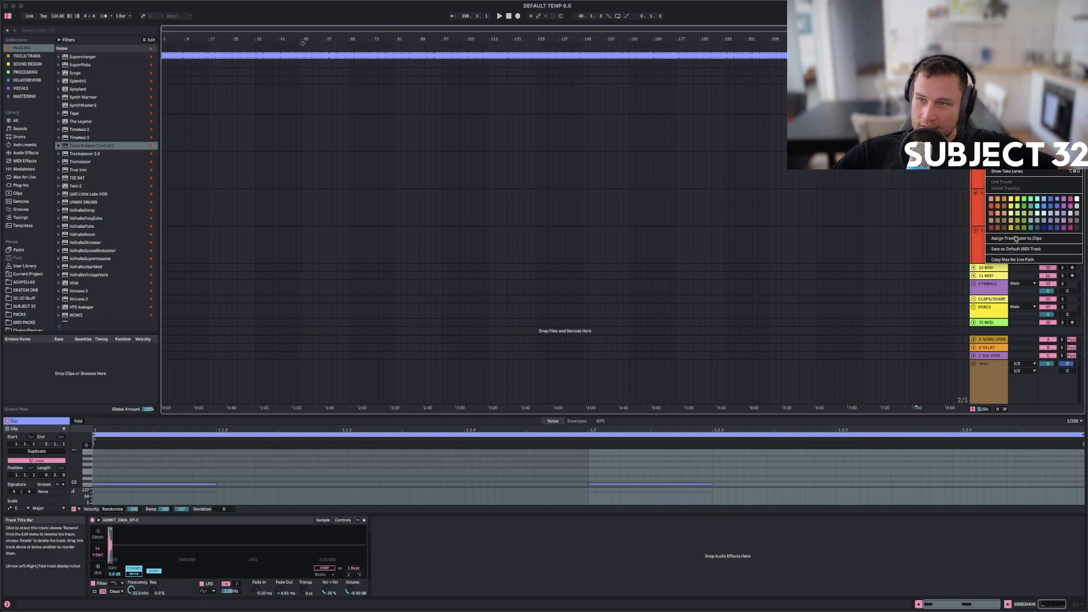
{"action": "left_click", "coordinate": [1079, 197]}
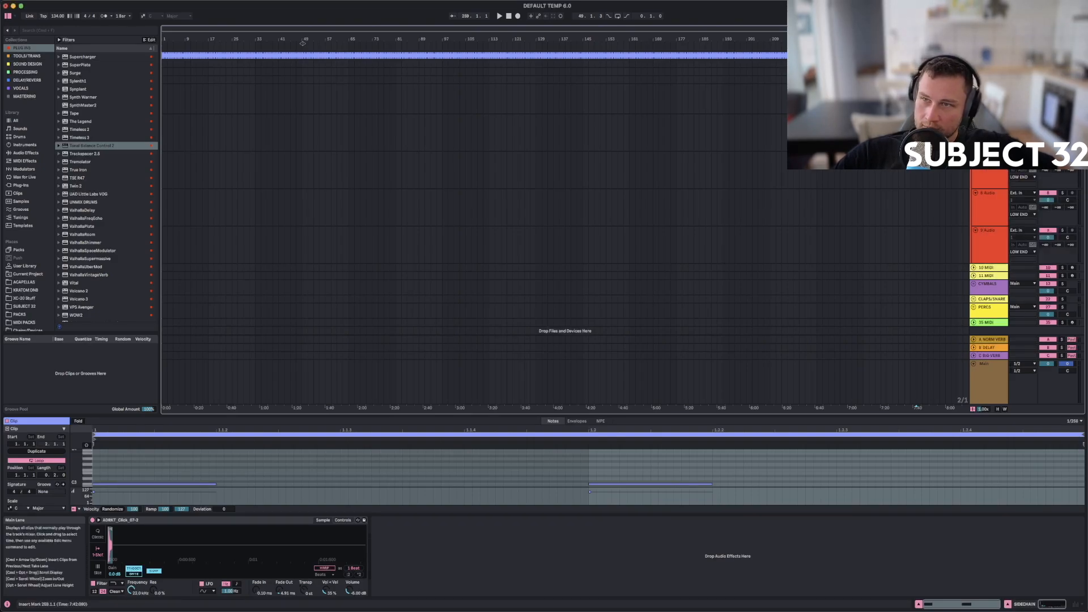
{"action": "right_click", "coordinate": [990, 55]}
{"action": "left_click", "coordinate": [1081, 198]}
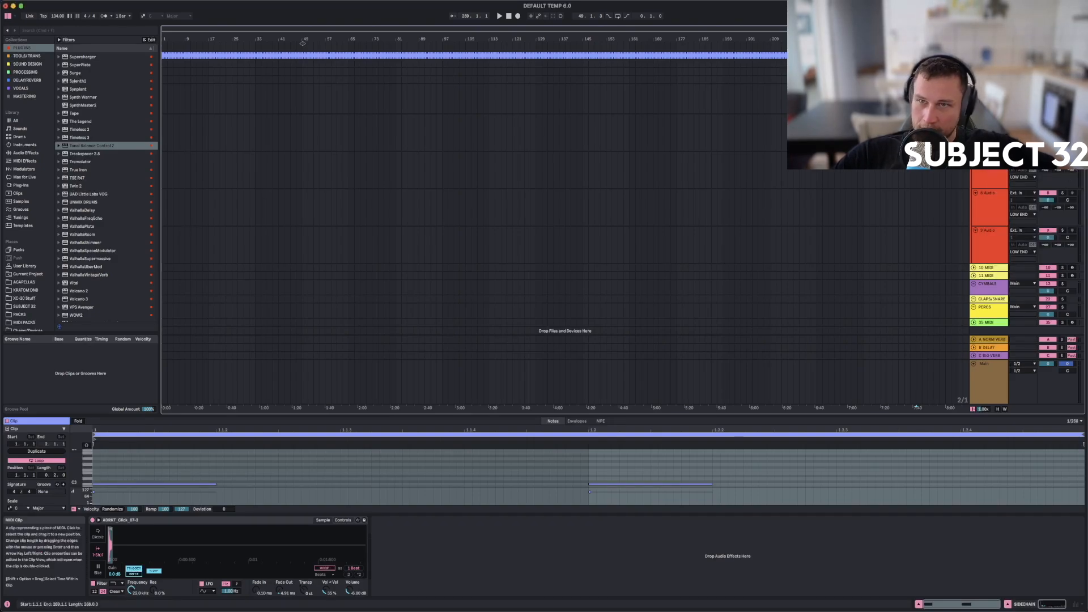
{"action": "right_click", "coordinate": [826, 56]}
{"action": "left_click", "coordinate": [918, 201]}
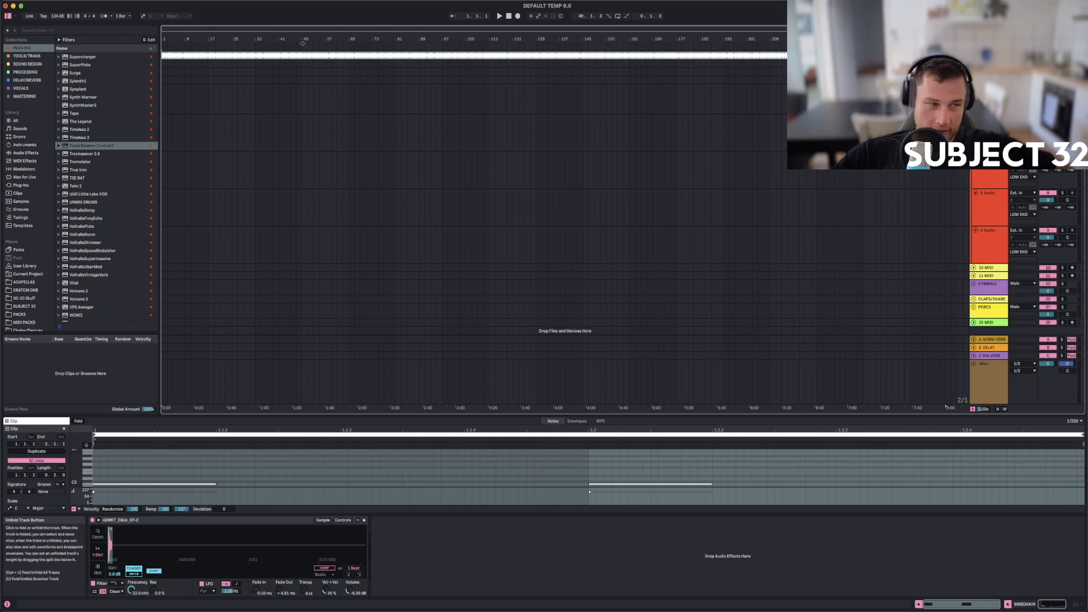
Fold the tracks in the LOW END group and move the two MIDI tracks above CYMBALS below the last track.
{"action": "left_click", "coordinate": [976, 118], "text": "alt"}
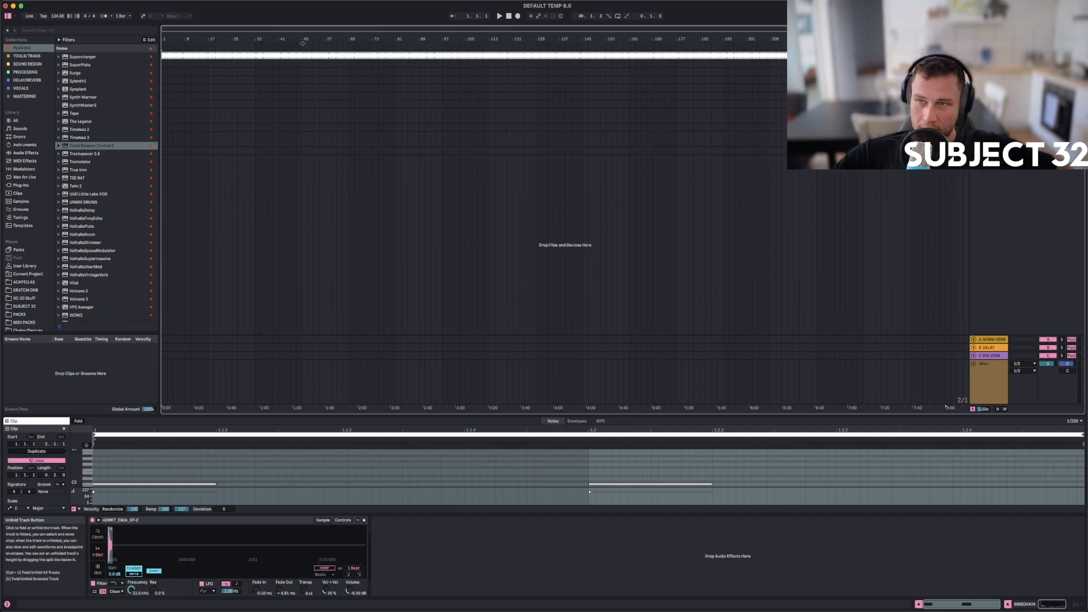
{"action": "left_click", "coordinate": [989, 96]}
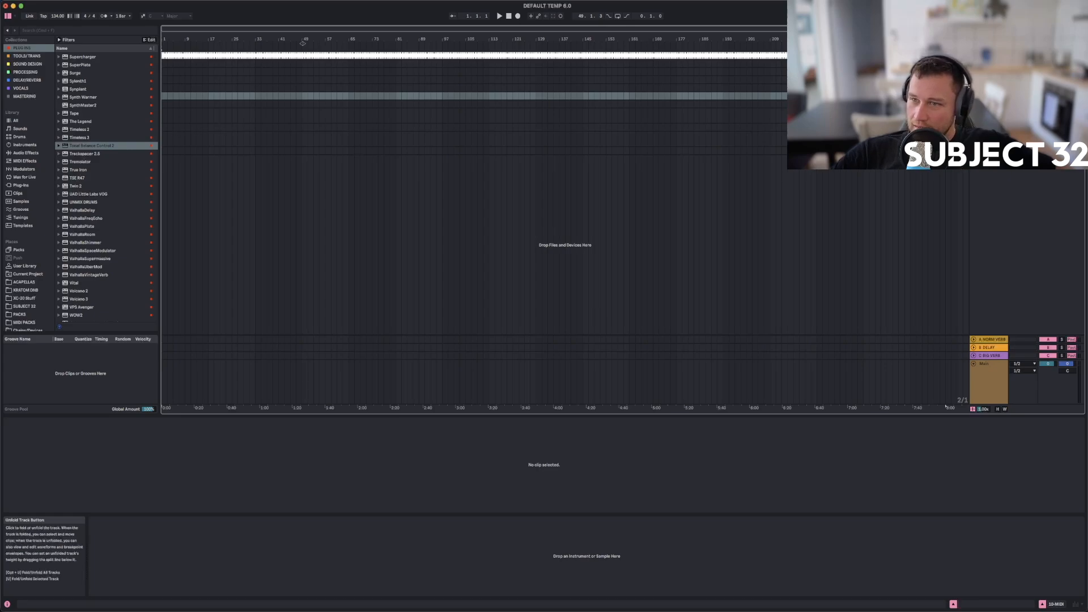
{"action": "left_click", "coordinate": [989, 104], "text": "shift"}
{"action": "left_click_drag", "start_coordinate": [989, 96], "coordinate": [988, 155]}
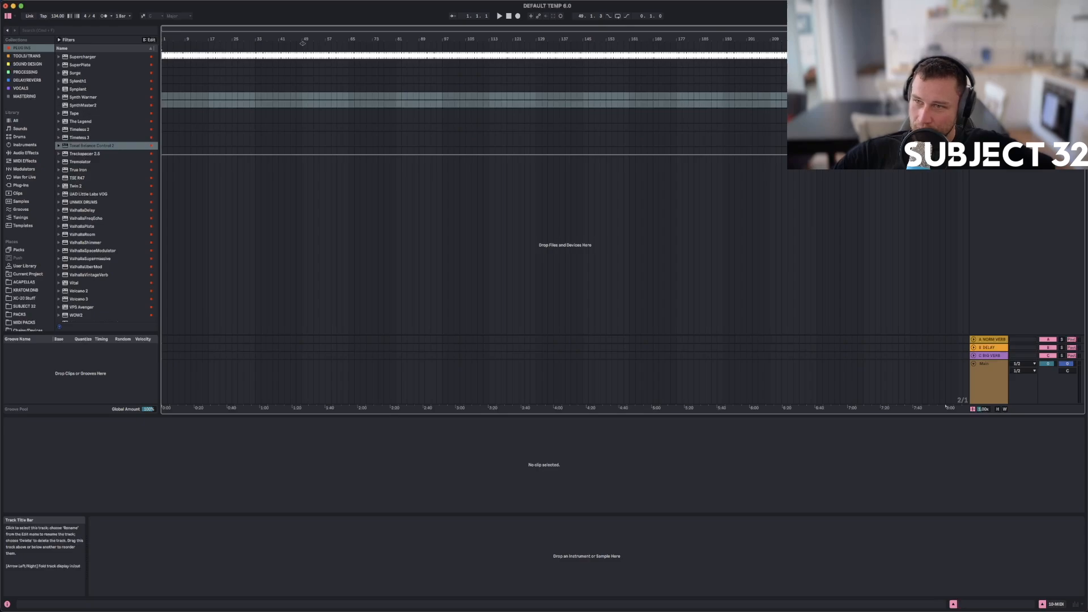
{"action": "left_click_drag", "start_coordinate": [989, 154], "coordinate": [989, 154]}
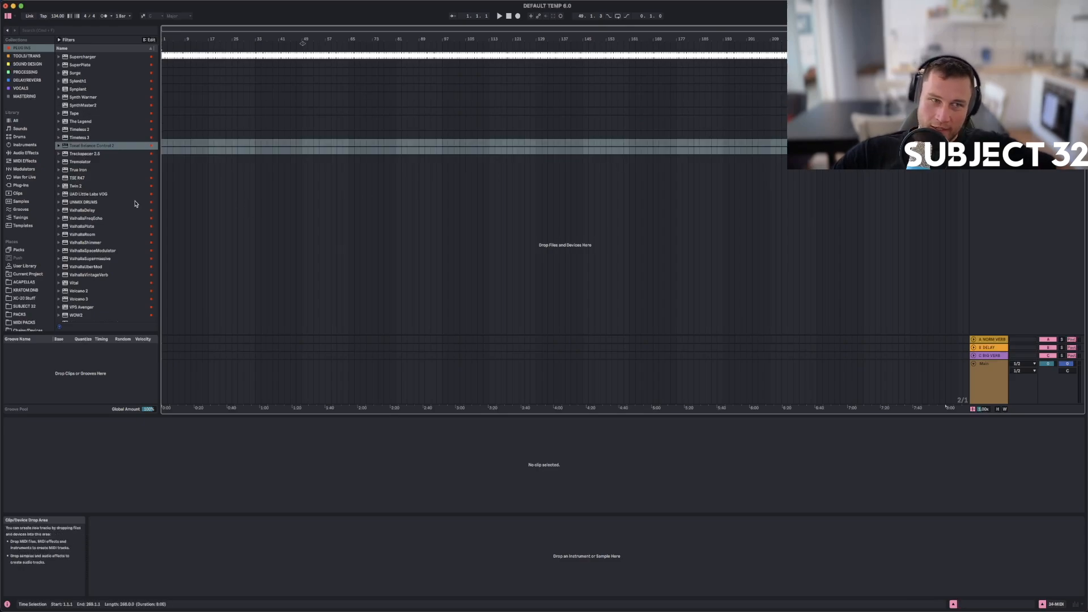
Try loading VPS Avenger from the plug-in list onto the MIDI track, and undo the load.
{"action": "scroll", "coordinate": [84, 181], "scroll_direction": "down", "scroll_amount": 1}
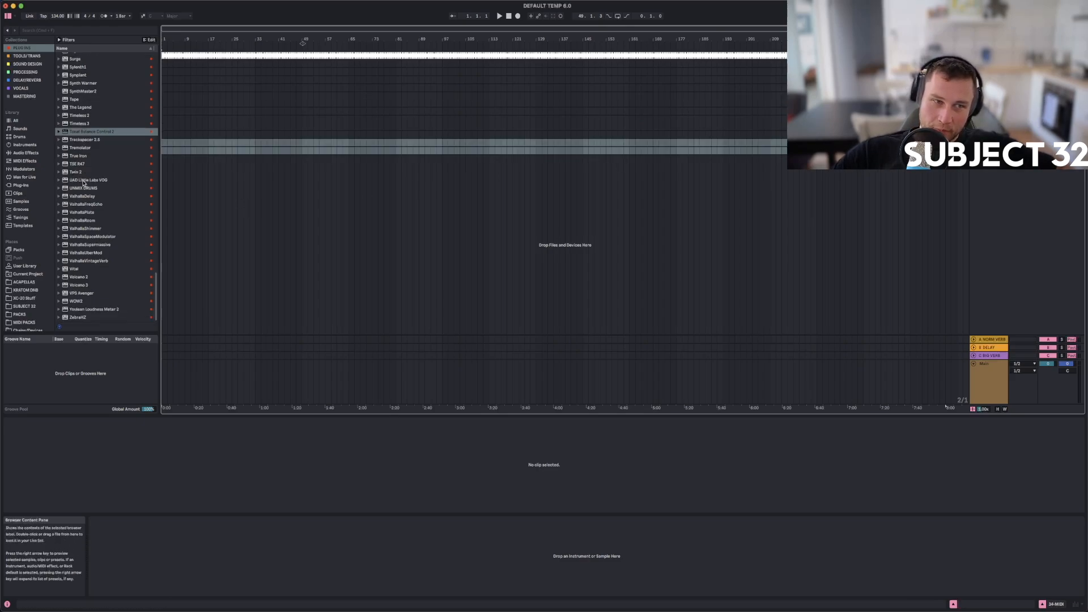
{"action": "left_click", "coordinate": [86, 293]}
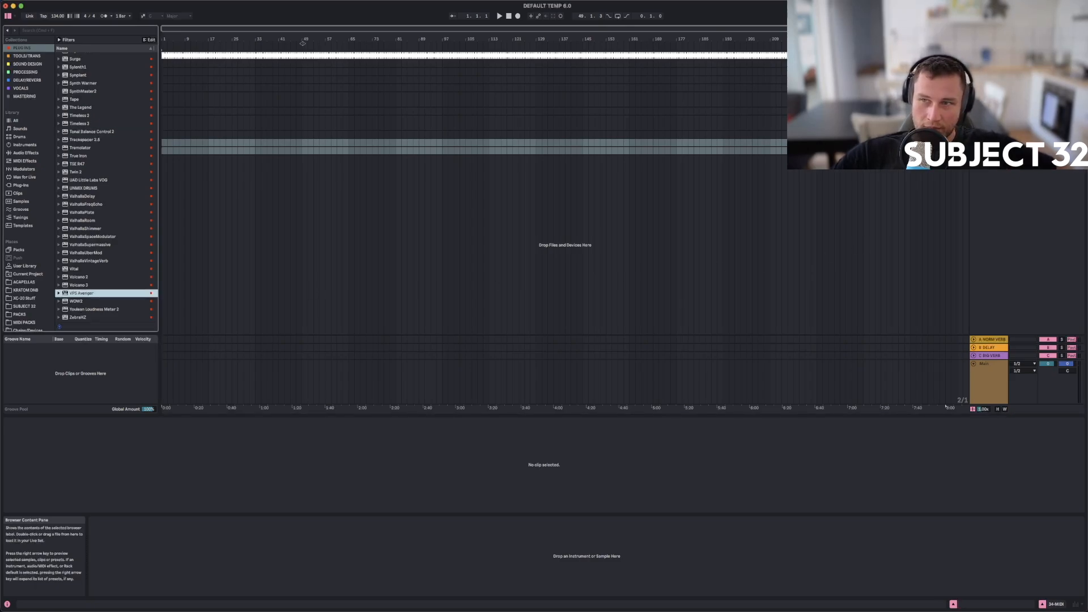
{"action": "key", "text": "Return"}
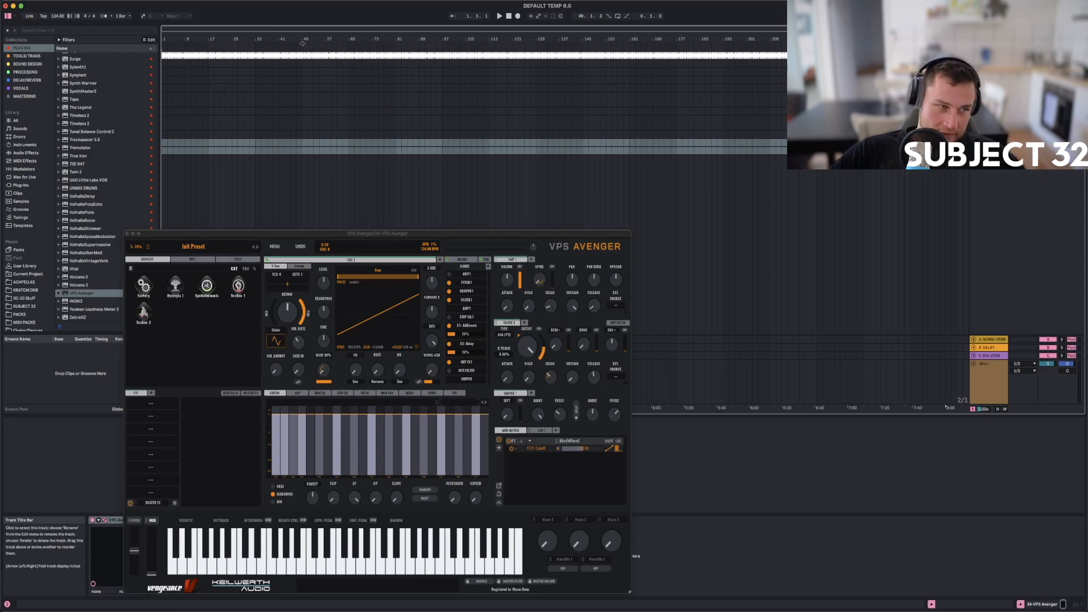
{"action": "left_click", "coordinate": [945, 407]}
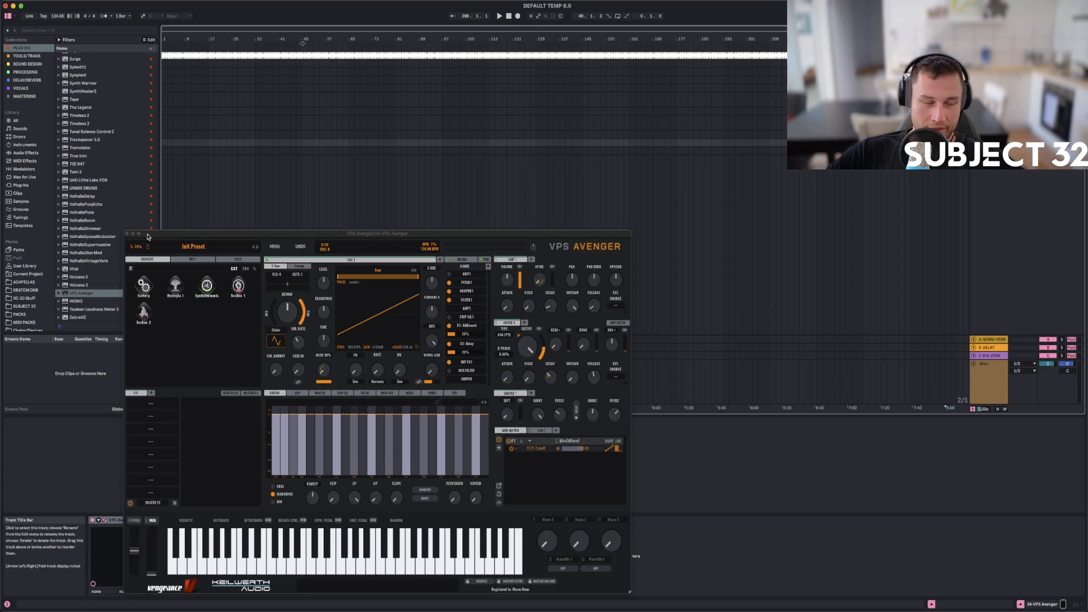
{"action": "key", "text": "super+z"}
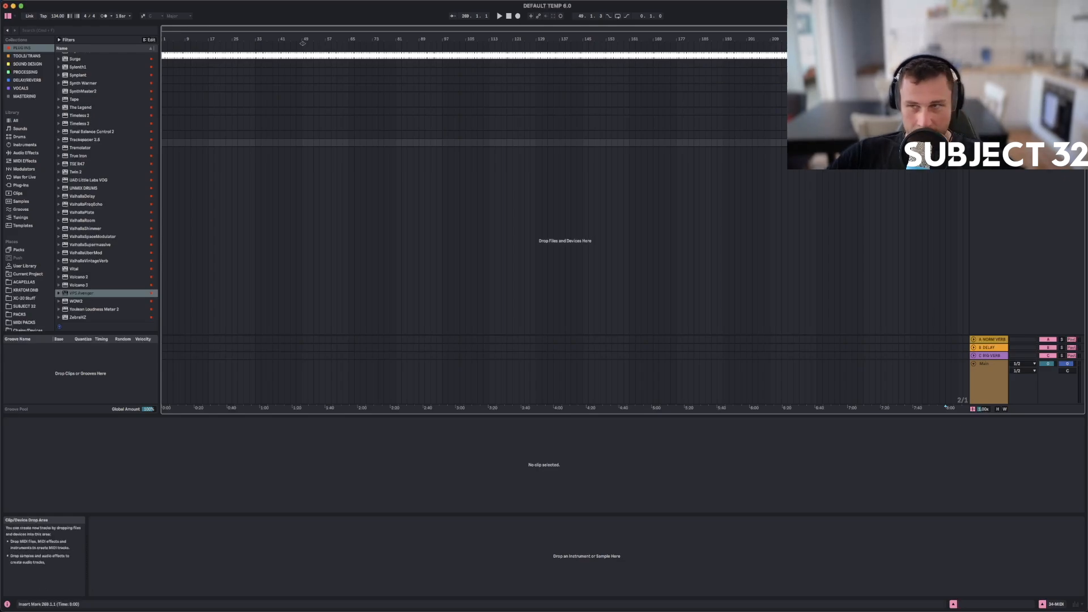
Expand the CYMBALS group and fold its SHAKER tracks.
{"action": "left_click", "coordinate": [992, 100]}
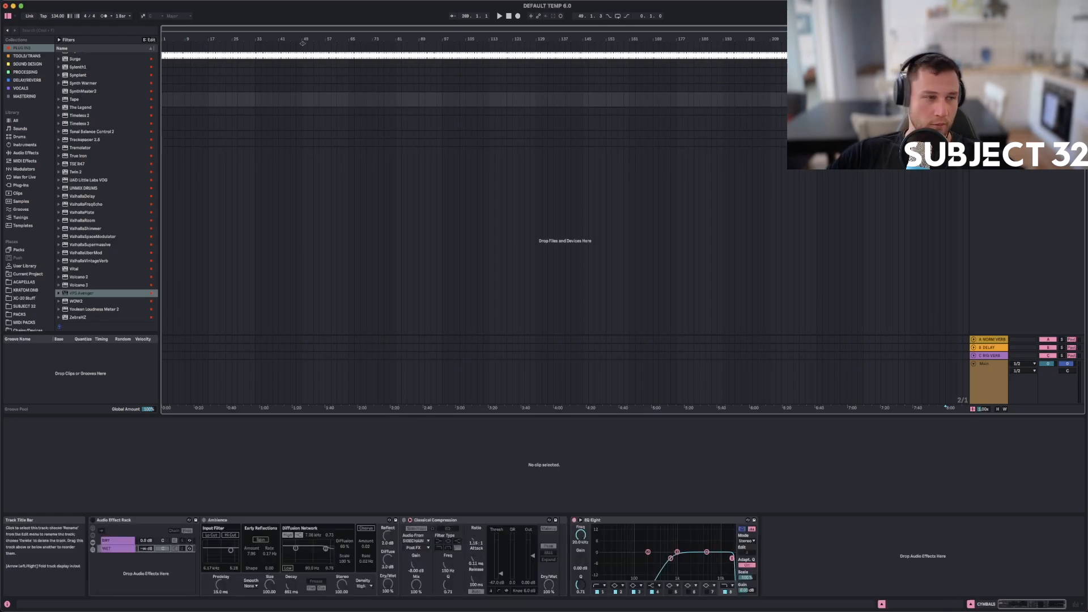
{"action": "left_click", "coordinate": [974, 97]}
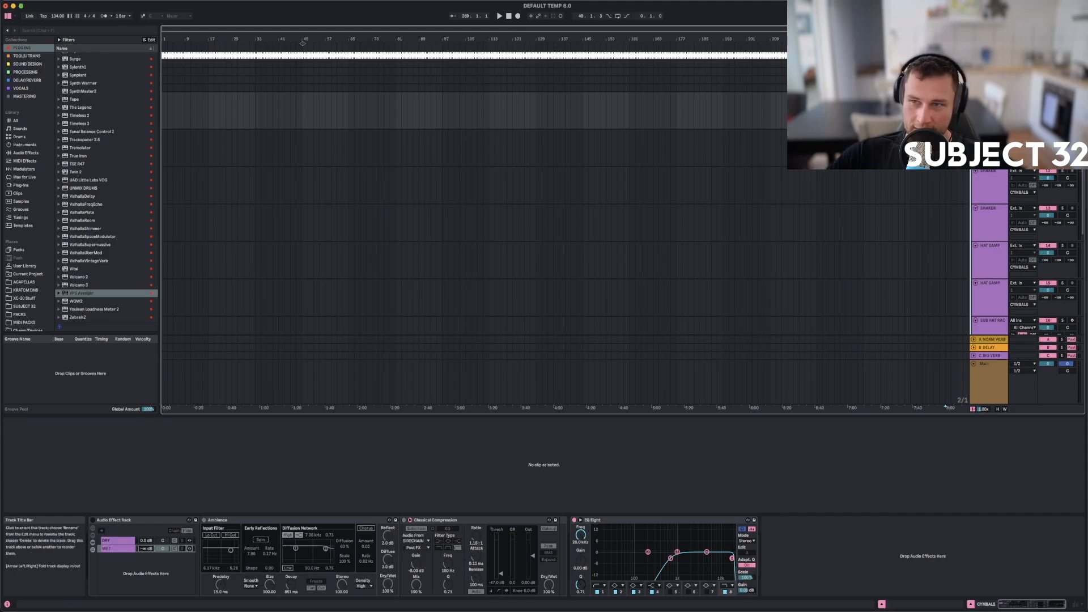
{"action": "left_click", "coordinate": [990, 138]}
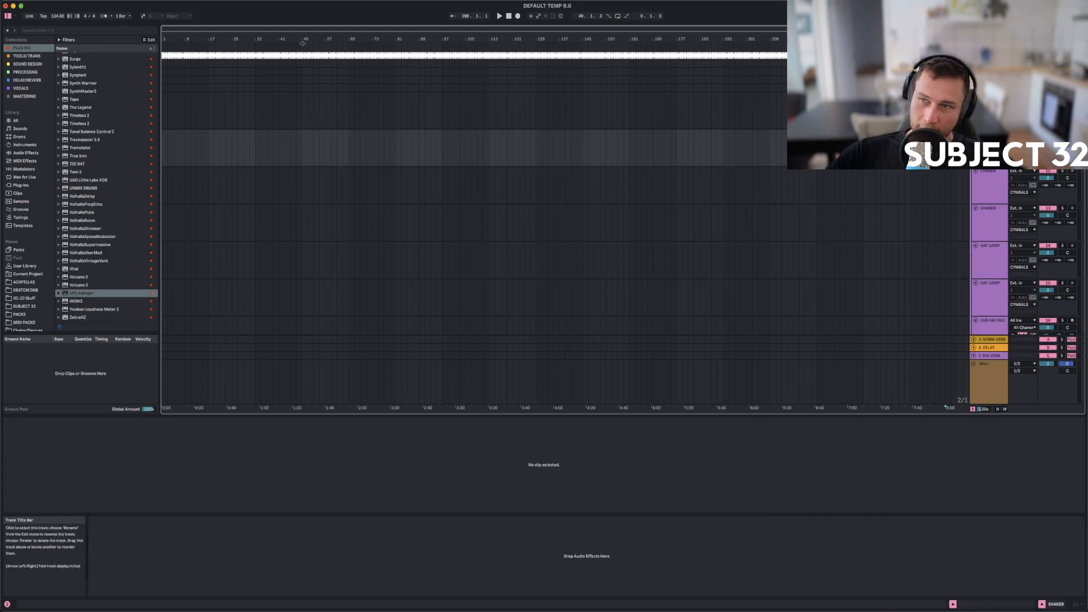
{"action": "left_click", "coordinate": [987, 185]}
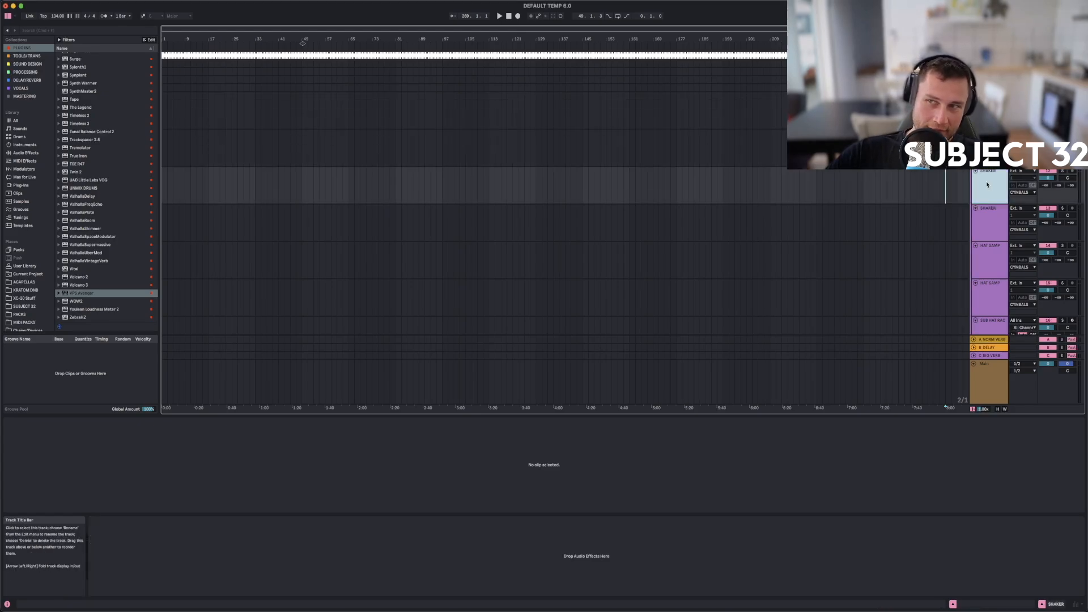
{"action": "left_click", "coordinate": [986, 217]}
{"action": "left_click", "coordinate": [976, 208]}
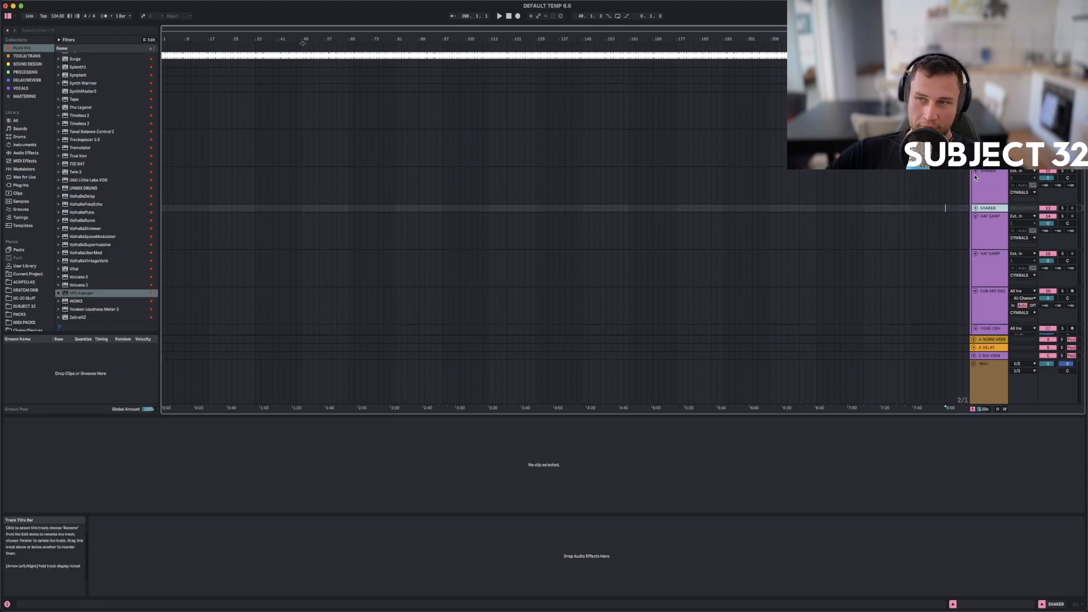
{"action": "left_click", "coordinate": [983, 153]}
{"action": "left_click", "coordinate": [976, 171]}
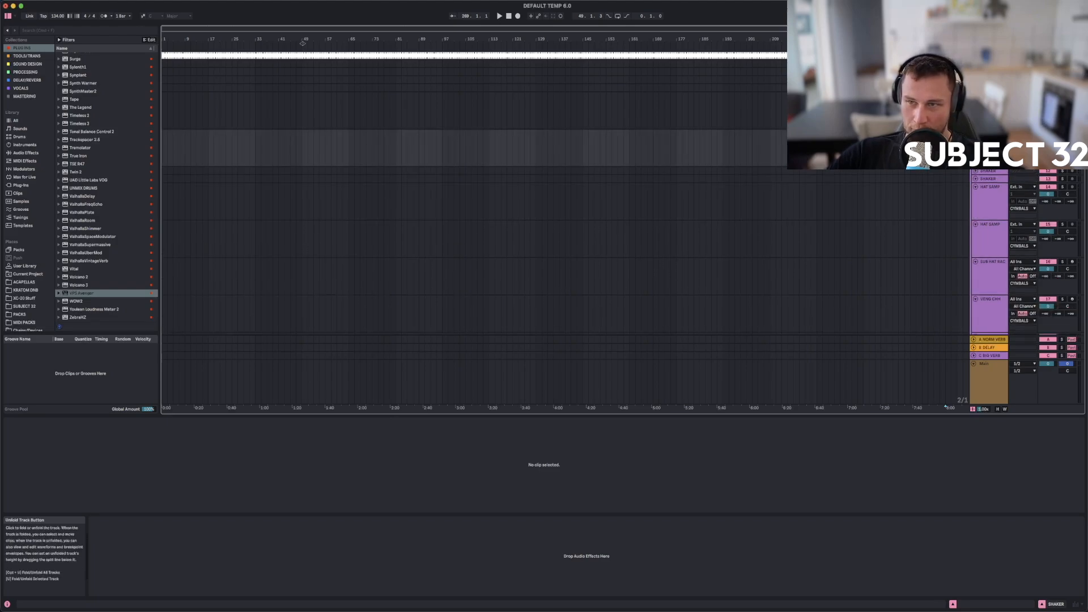
{"action": "left_click", "coordinate": [975, 133]}
Review the HAT SAMP tracks, show the SUB HAT RACK track's devices and audition a hat pad in its Drum Rack.
{"action": "left_click", "coordinate": [993, 178]}
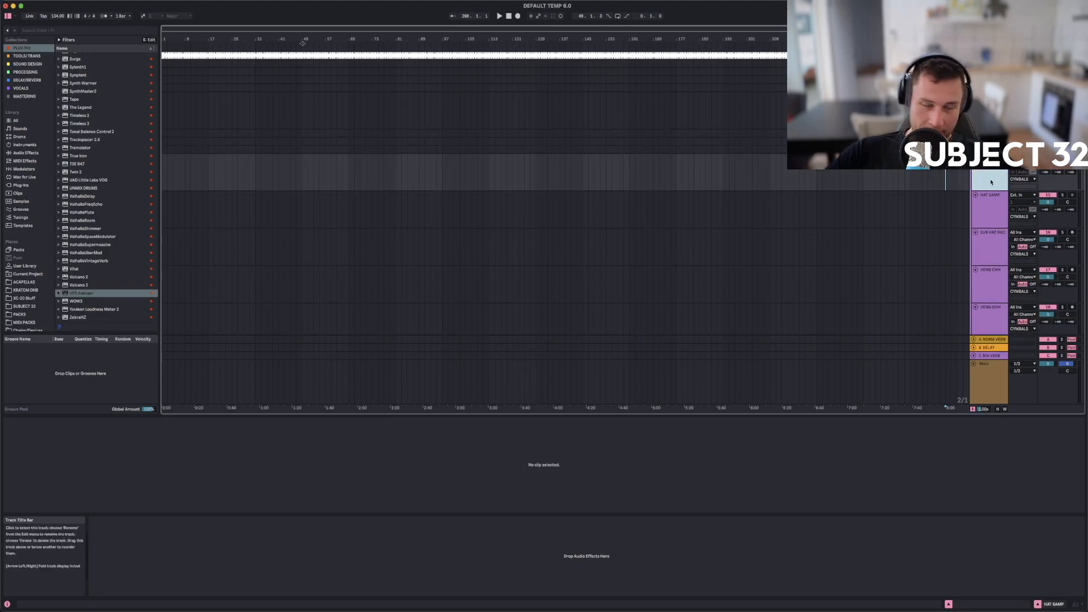
{"action": "left_click", "coordinate": [991, 213]}
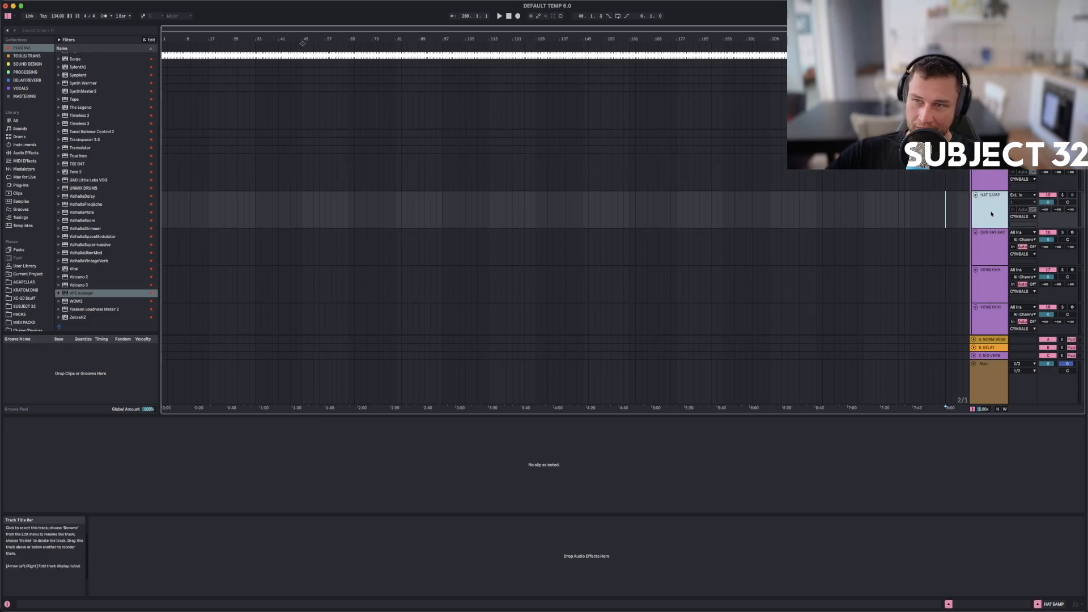
{"action": "left_click", "coordinate": [994, 245]}
{"action": "scroll", "coordinate": [991, 260], "scroll_direction": "down", "scroll_amount": 4}
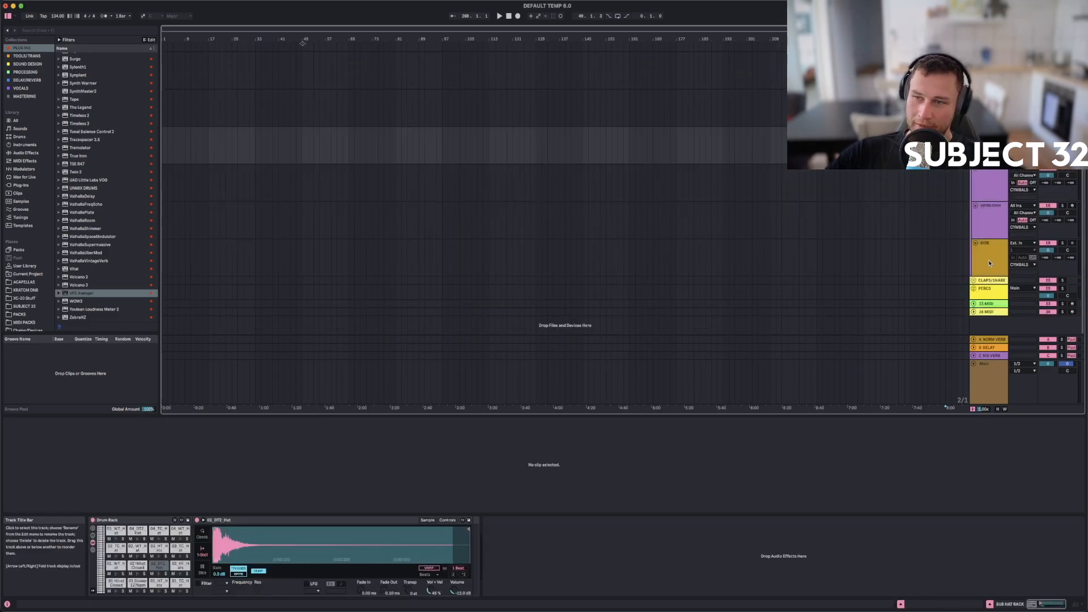
{"action": "scroll", "coordinate": [988, 260], "scroll_direction": "up", "scroll_amount": 4}
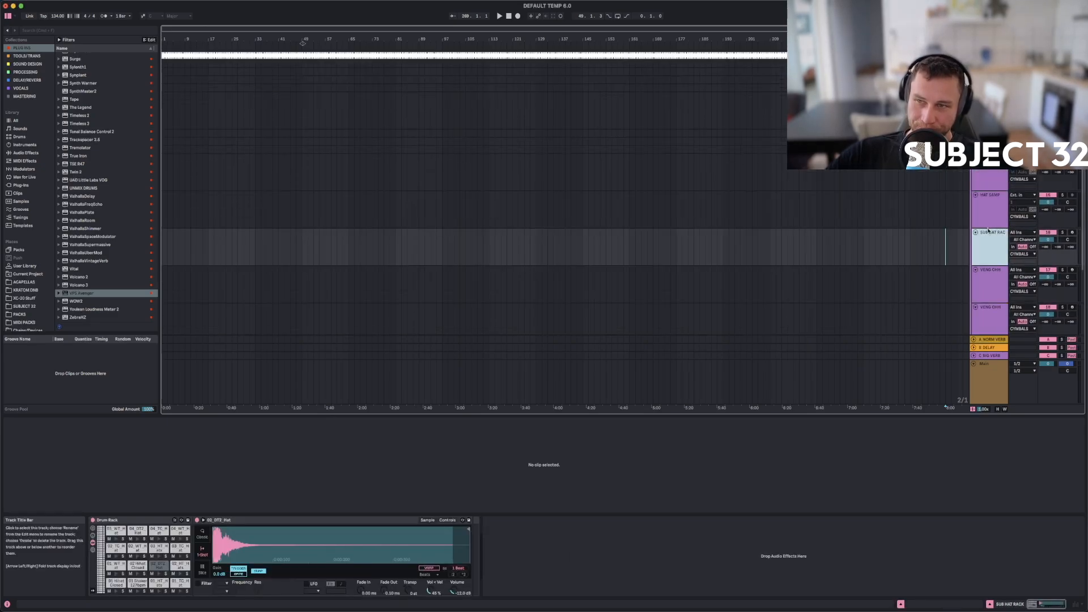
{"action": "left_click", "coordinate": [138, 539]}
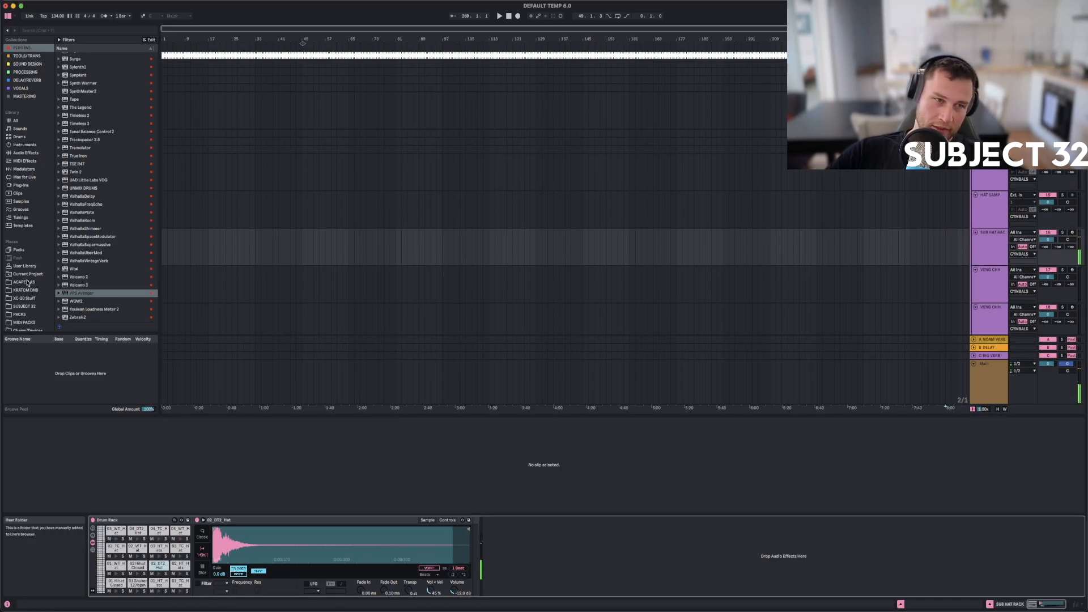
Preview several hat samples from the CYMBALS folder inside the SUBJECT 32 sample folder, and collapse that folder.
{"action": "left_click", "coordinate": [28, 308]}
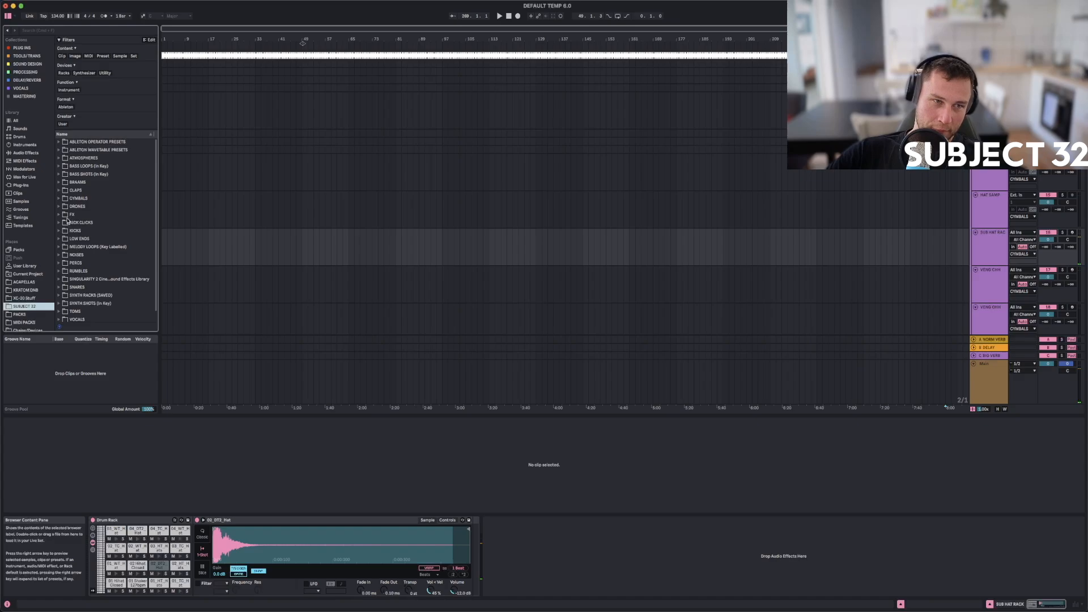
{"action": "scroll", "coordinate": [78, 219], "scroll_direction": "down", "scroll_amount": 1}
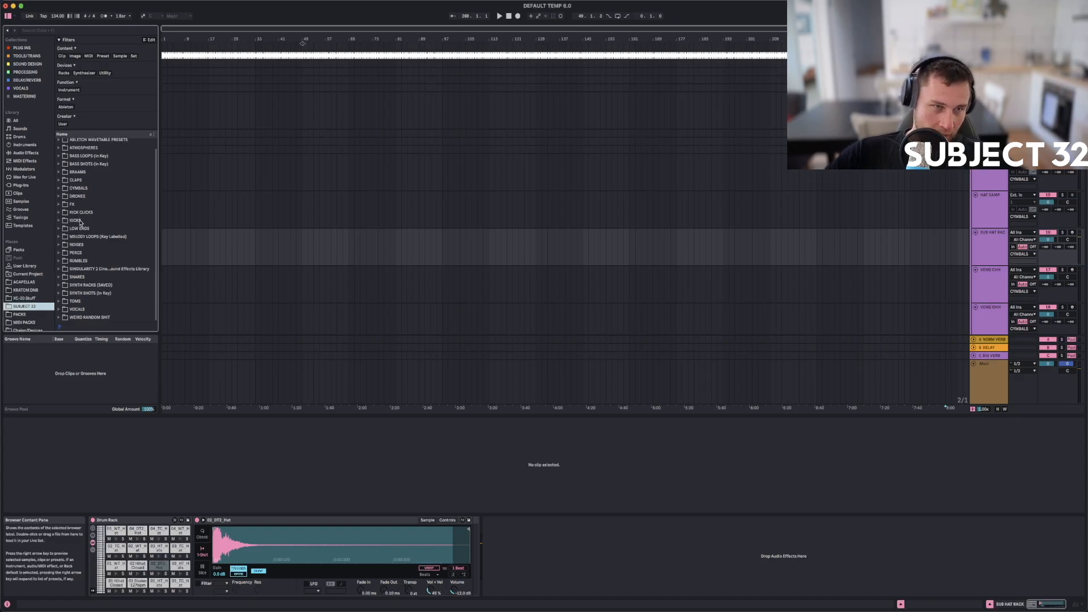
{"action": "scroll", "coordinate": [81, 222], "scroll_direction": "up", "scroll_amount": 1}
{"action": "left_click", "coordinate": [59, 199]}
{"action": "left_click", "coordinate": [82, 246]}
{"action": "left_click", "coordinate": [89, 279]}
{"action": "left_click", "coordinate": [98, 295]}
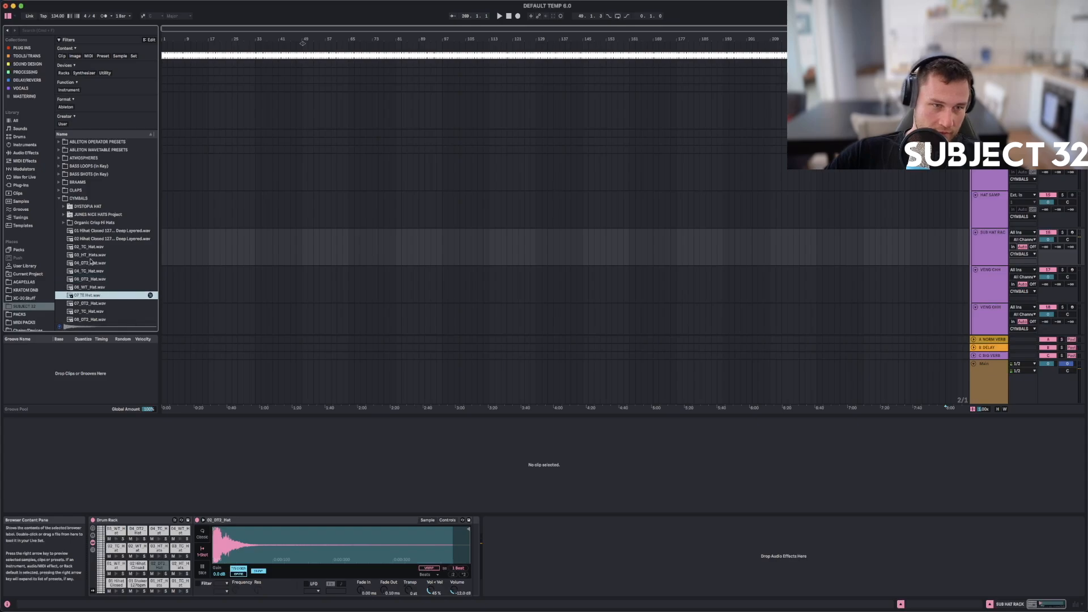
{"action": "left_click", "coordinate": [60, 198]}
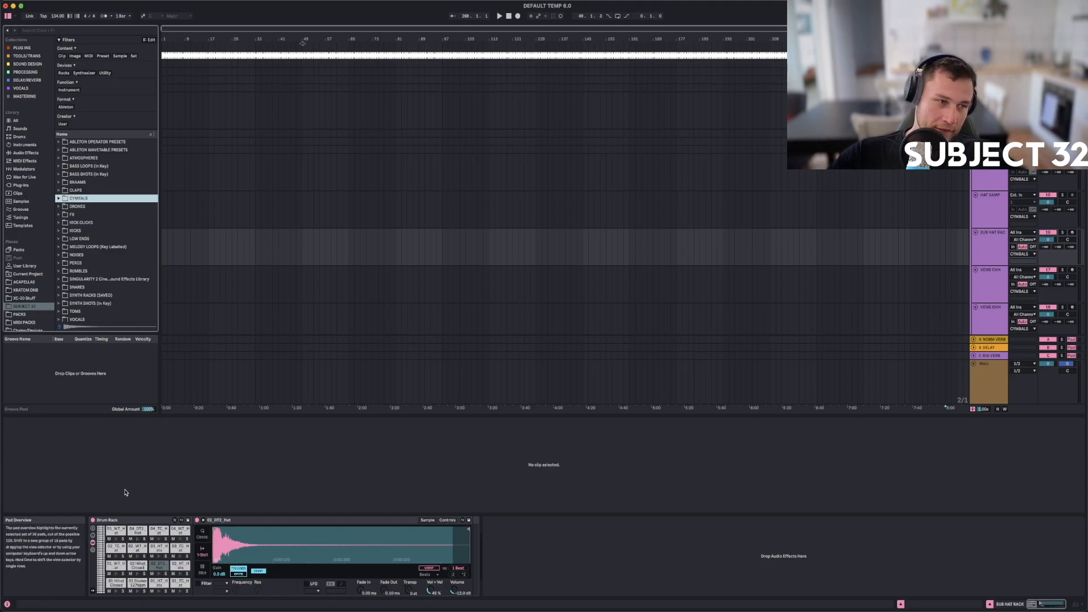
Look through the pad banks of the SUB HAT RACK track's Drum Rack to examine the loaded hat samples.
{"action": "left_click", "coordinate": [141, 521]}
{"action": "left_click", "coordinate": [103, 550]}
{"action": "scroll", "coordinate": [103, 549], "scroll_direction": "down", "scroll_amount": 9}
{"action": "scroll", "coordinate": [103, 550], "scroll_direction": "up", "scroll_amount": 17}
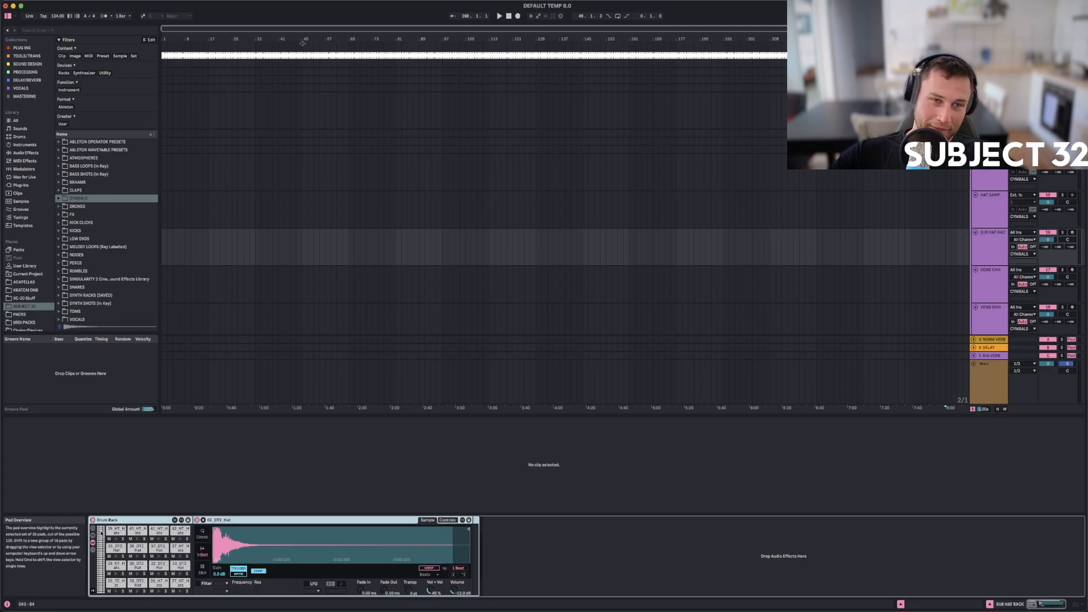
{"action": "scroll", "coordinate": [99, 533], "scroll_direction": "up", "scroll_amount": 4}
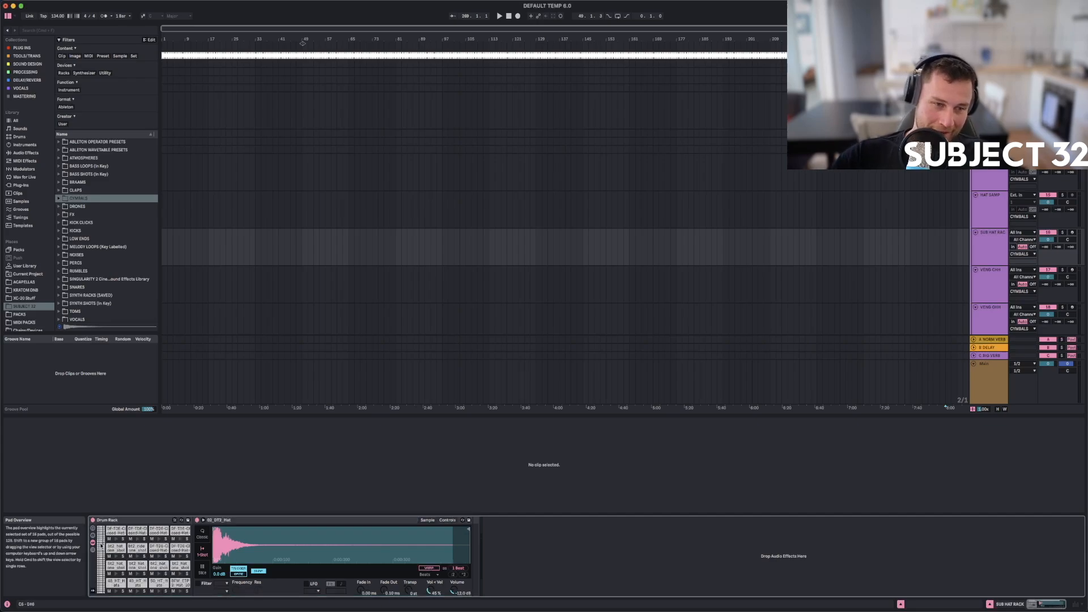
{"action": "left_click", "coordinate": [127, 520]}
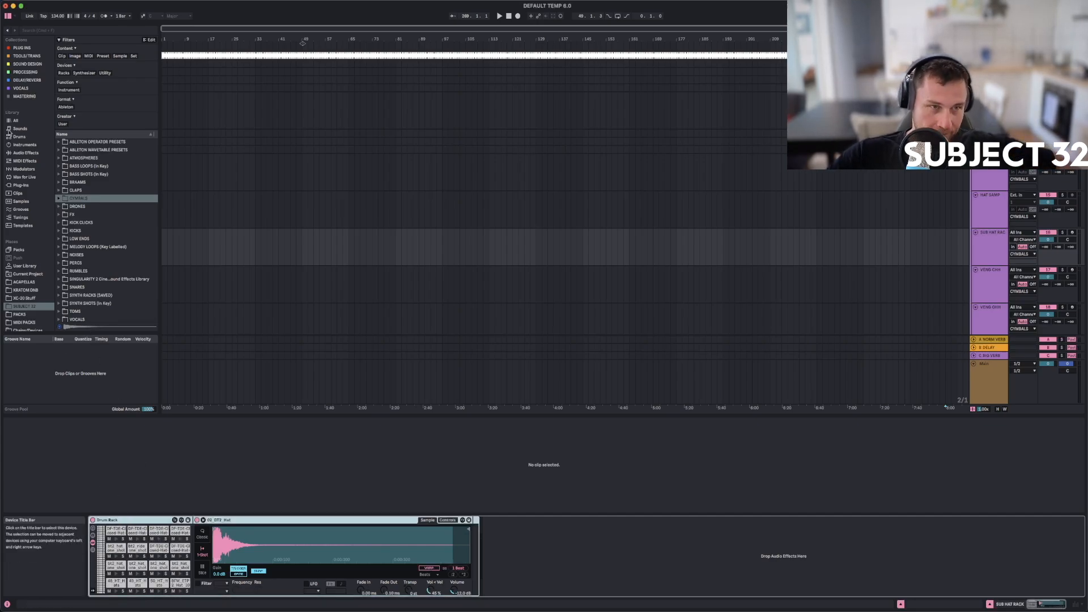
Try an Instrument Rack from the Instruments library in place of the Drum Rack on SUB HAT RACK and examine its macro controls.
{"action": "left_click", "coordinate": [17, 145]}
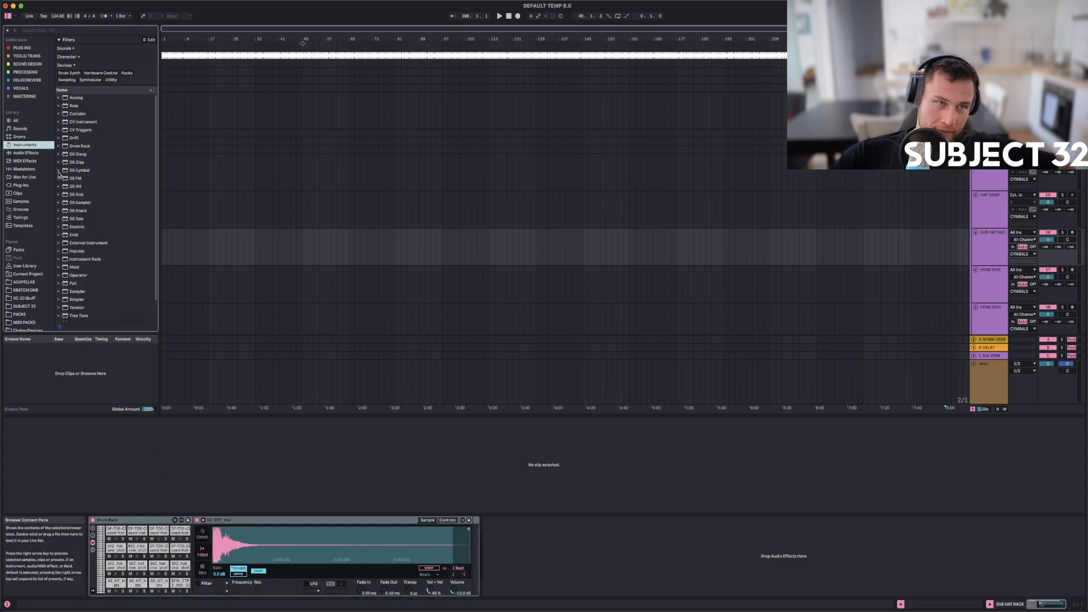
{"action": "left_click", "coordinate": [20, 137]}
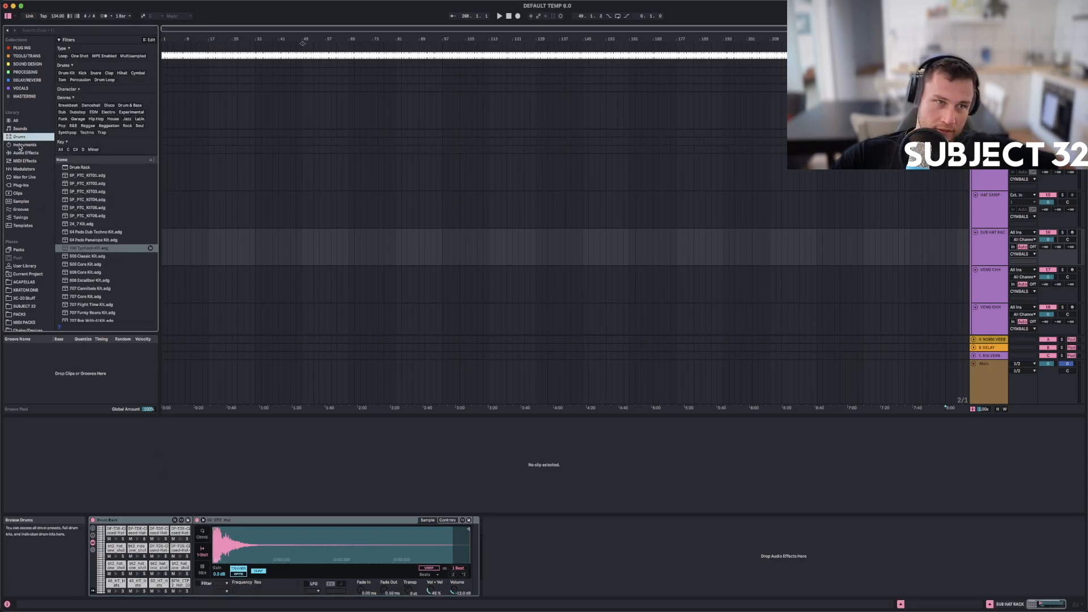
{"action": "left_click", "coordinate": [21, 145]}
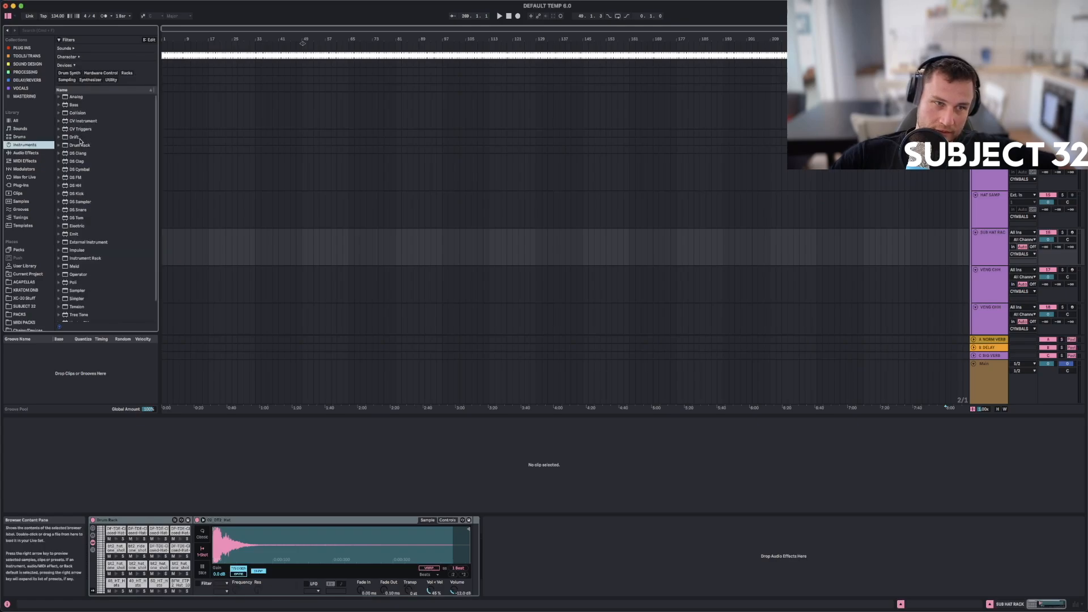
{"action": "scroll", "coordinate": [80, 262], "scroll_direction": "down", "scroll_amount": 2}
{"action": "left_click", "coordinate": [59, 240]}
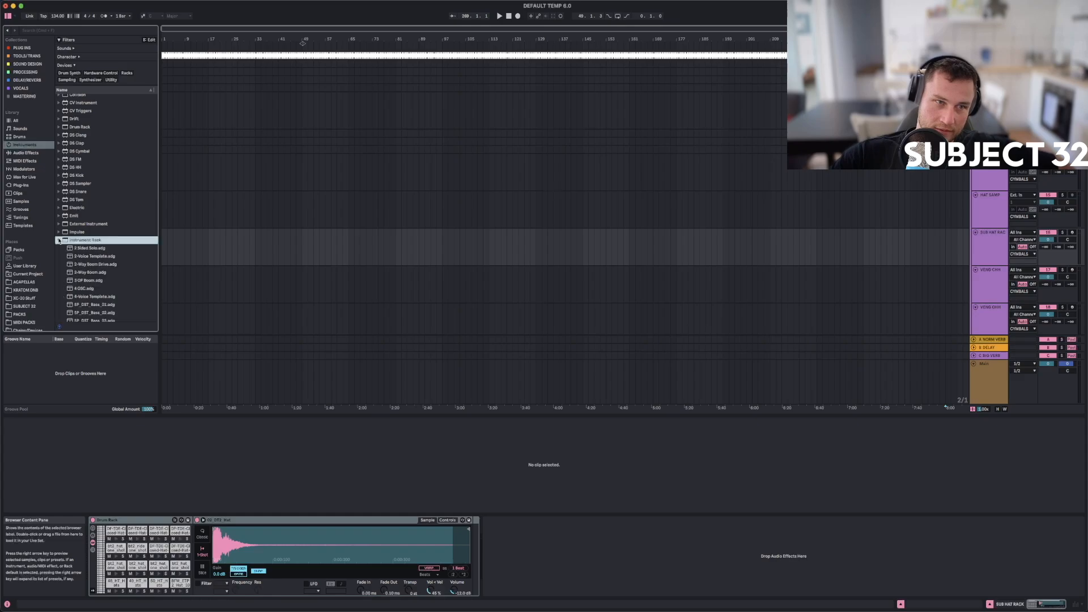
{"action": "left_click", "coordinate": [59, 240]}
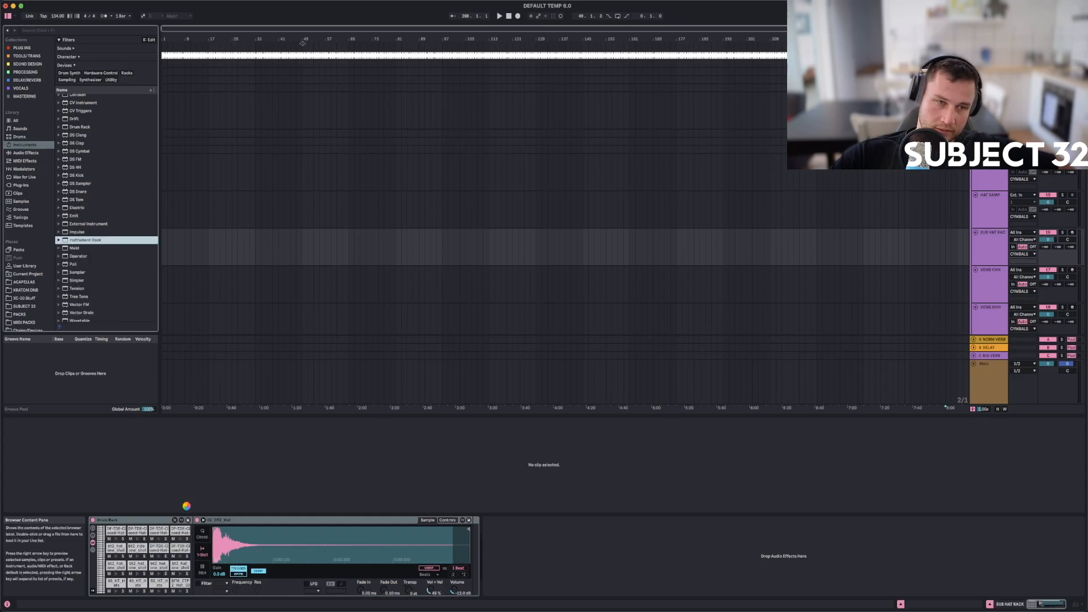
{"action": "left_click", "coordinate": [93, 528]}
{"action": "left_click", "coordinate": [93, 535]}
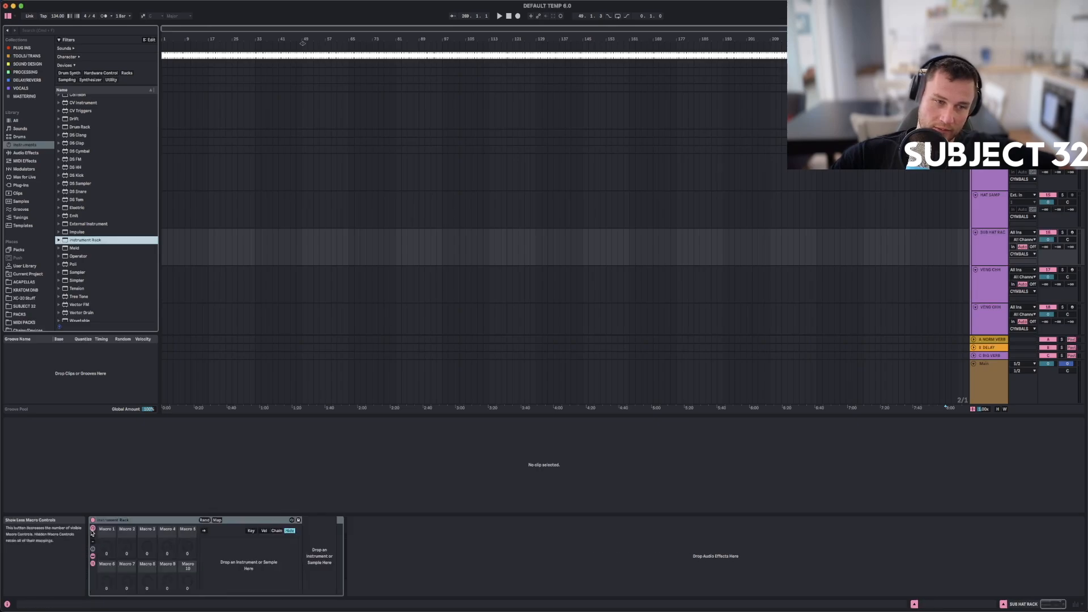
{"action": "left_click", "coordinate": [93, 529]}
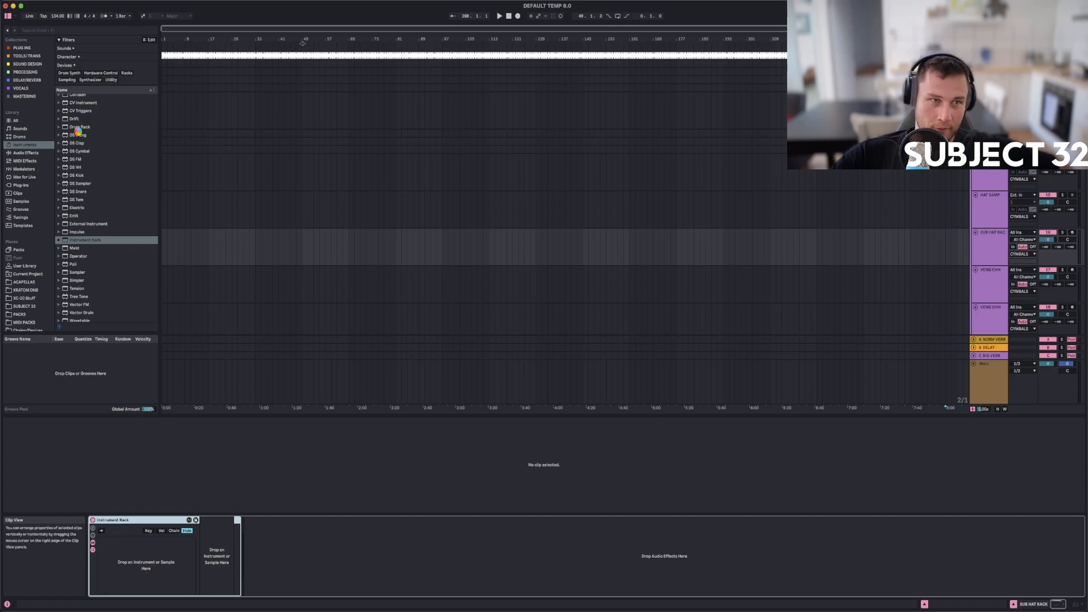
Load an empty Drum Rack on the SUB HAT RACK track and fill its pads with the samples from SUBJECT 32's CYMBALS folder.
{"action": "scroll", "coordinate": [77, 130], "scroll_direction": "up", "scroll_amount": 2}
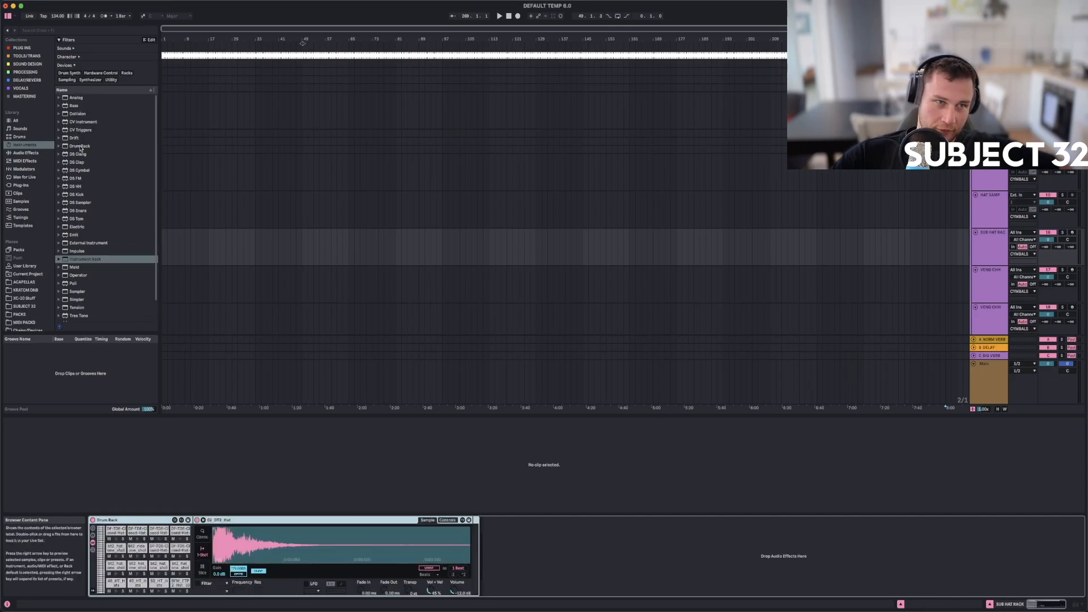
{"action": "left_click", "coordinate": [80, 146]}
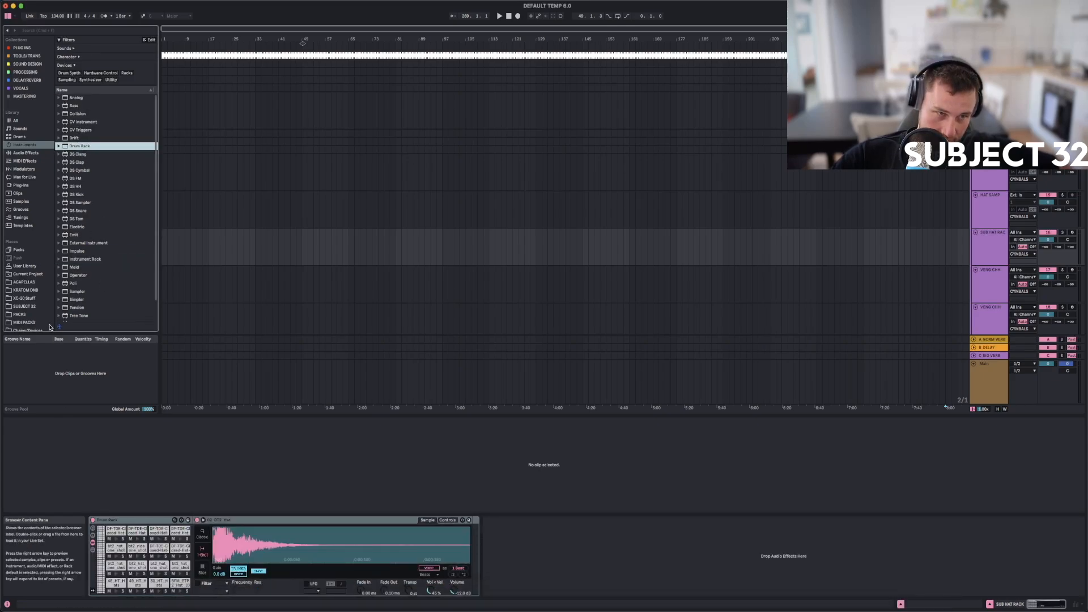
{"action": "left_click", "coordinate": [32, 307]}
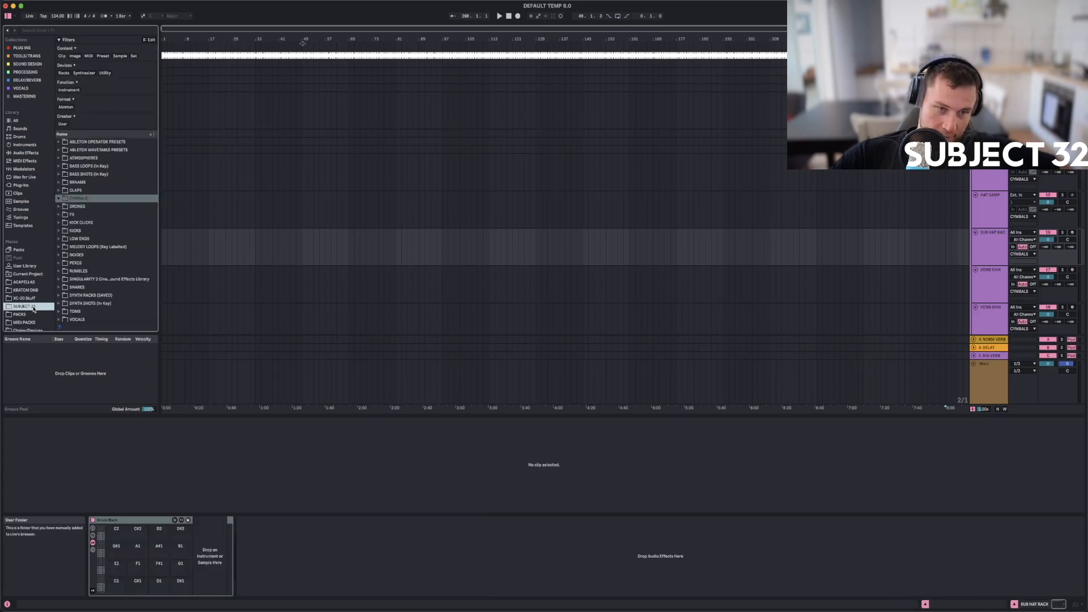
{"action": "double_click", "coordinate": [79, 199]}
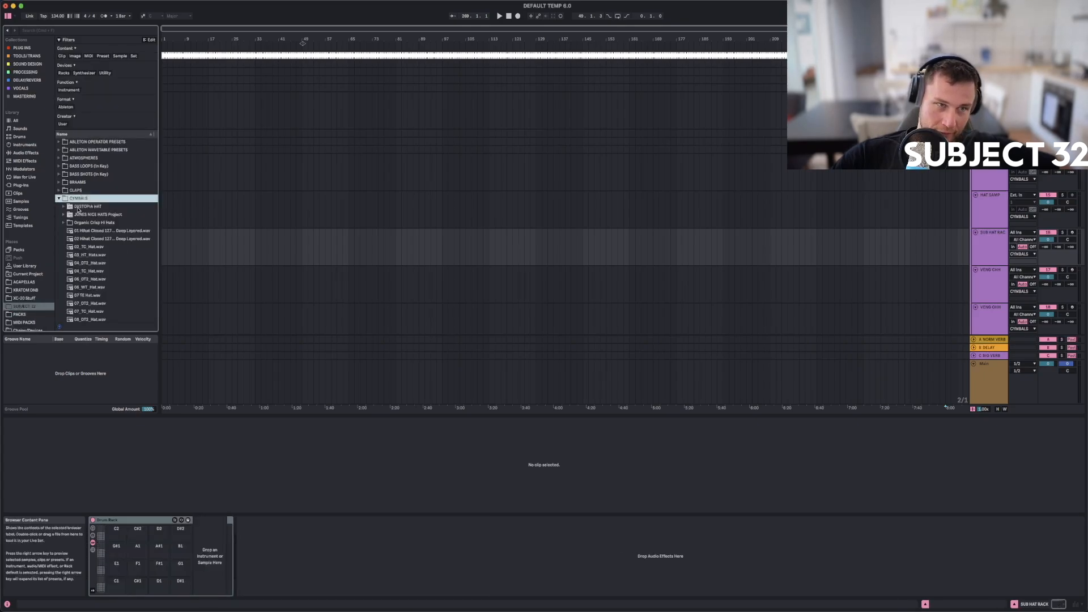
{"action": "left_click", "coordinate": [89, 238]}
{"action": "scroll", "coordinate": [114, 255], "scroll_direction": "down", "scroll_amount": 10}
{"action": "scroll", "coordinate": [108, 275], "scroll_direction": "down", "scroll_amount": 15}
{"action": "scroll", "coordinate": [96, 255], "scroll_direction": "up", "scroll_amount": 2}
{"action": "left_click", "coordinate": [89, 227], "text": "shift"}
{"action": "left_click_drag", "start_coordinate": [89, 227], "coordinate": [118, 537]}
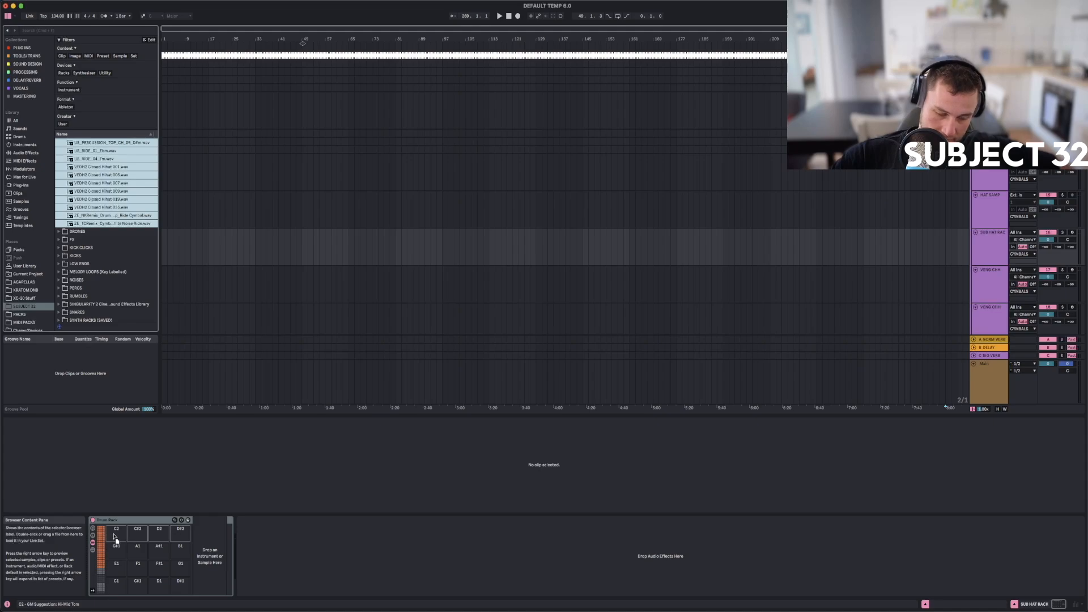
Try filling the Drum Rack on SUB HAT RACK with the selected CYMBALS samples, and undo the load.
{"action": "mouse_move", "coordinate": [115, 545]}
{"action": "left_mouse_down"}
{"action": "mouse_move", "coordinate": [115, 591]}
{"action": "mouse_move", "coordinate": [114, 529]}
{"action": "left_mouse_up"}
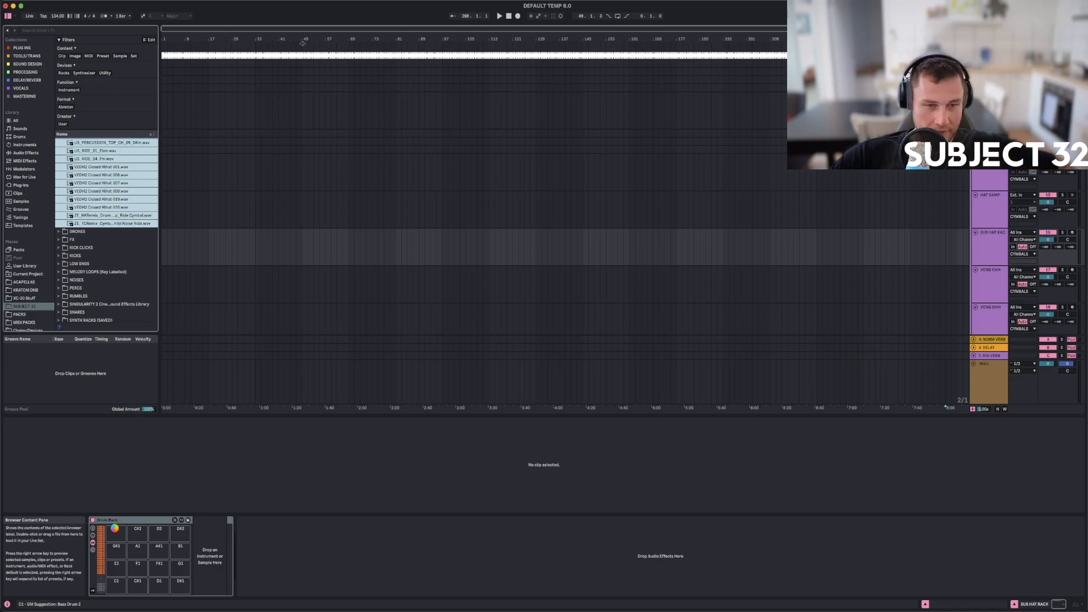
{"action": "left_click_drag", "start_coordinate": [116, 531], "coordinate": [116, 531]}
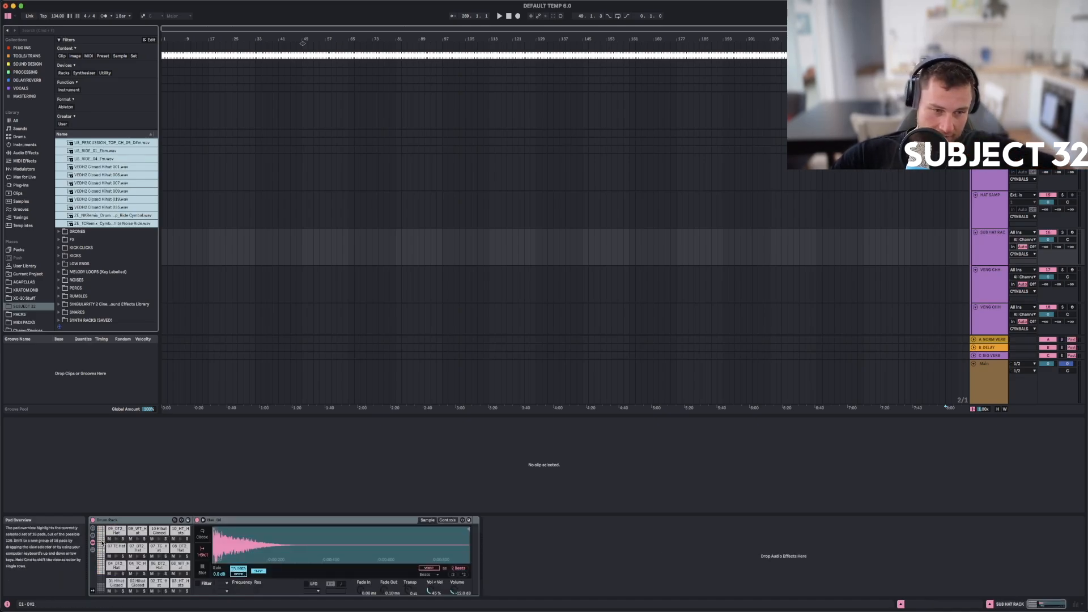
{"action": "left_click", "coordinate": [109, 248]}
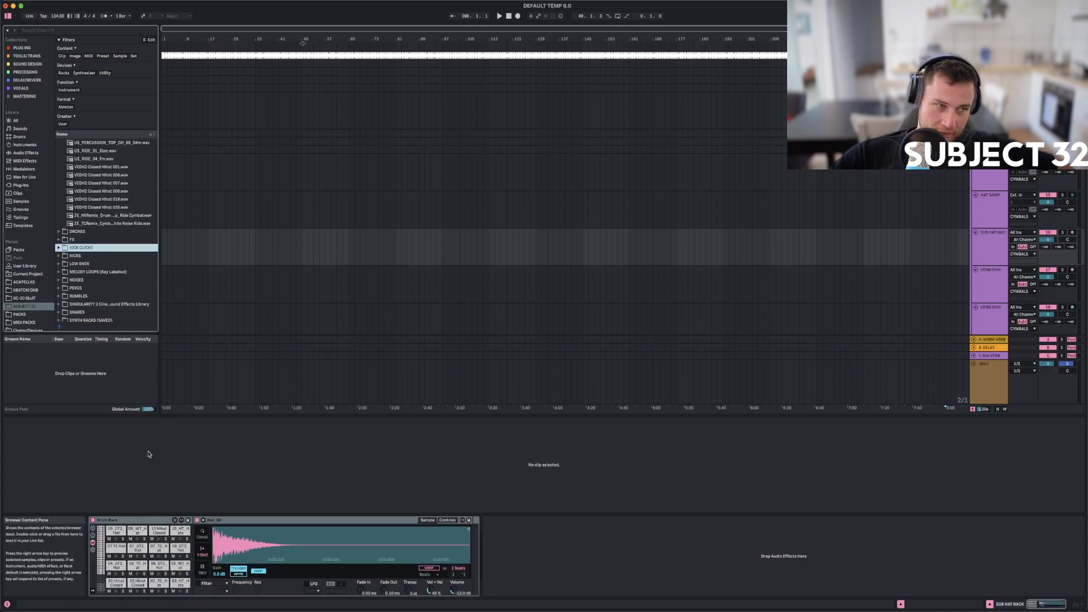
{"action": "key", "text": "super+z"}
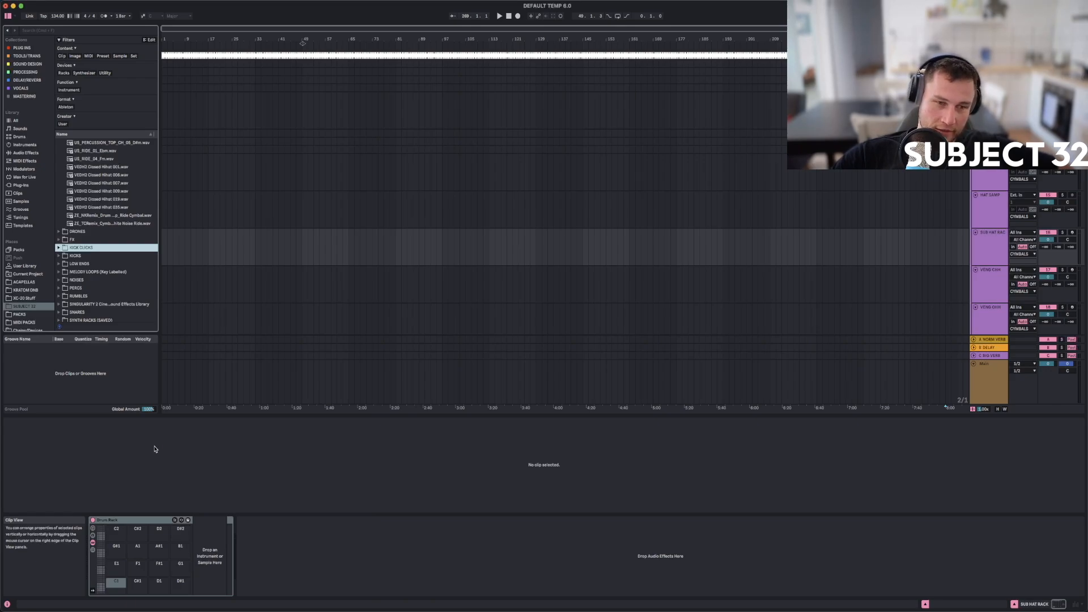
Fill the SUB HAT RACK Drum Rack's pads with the CYMBALS folder's samples, from the first hat samples onward.
{"action": "scroll", "coordinate": [105, 258], "scroll_direction": "up", "scroll_amount": 12}
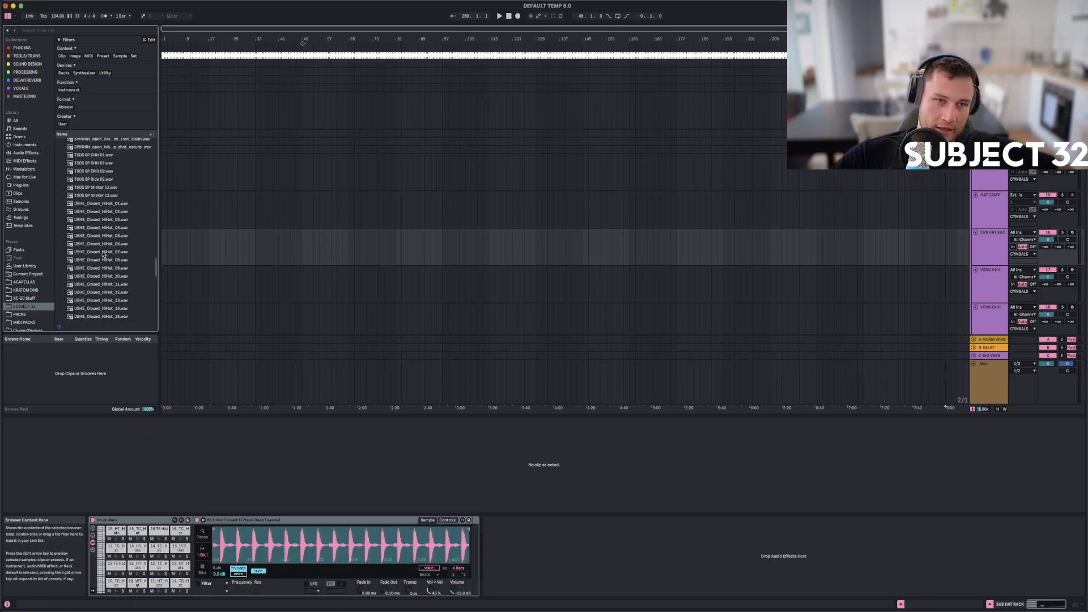
{"action": "scroll", "coordinate": [104, 256], "scroll_direction": "up", "scroll_amount": 15}
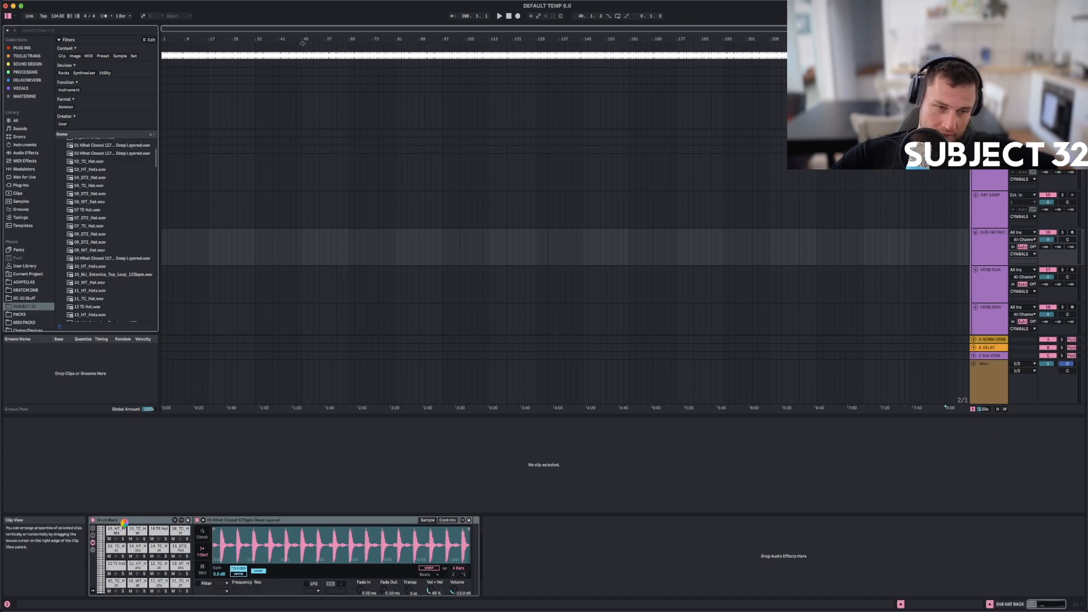
{"action": "scroll", "coordinate": [923, 242], "scroll_direction": "up", "scroll_amount": 2}
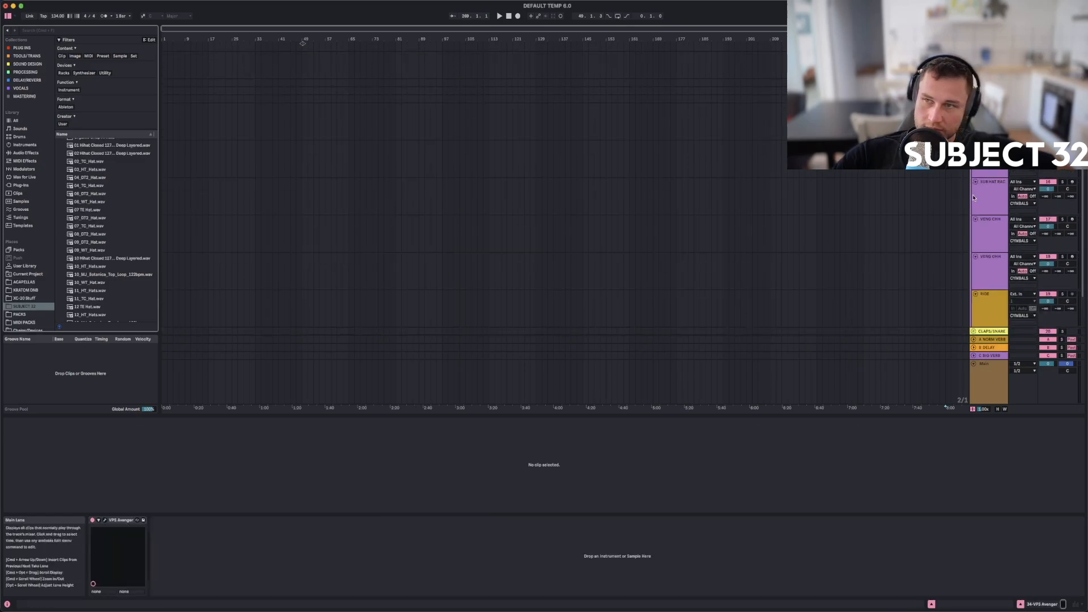
Look through the pad banks of SUB HAT RACK's Drum Rack and audition hat pads in the upper and lowest banks.
{"action": "left_click", "coordinate": [992, 182]}
{"action": "left_click", "coordinate": [99, 531]}
{"action": "left_click", "coordinate": [100, 533]}
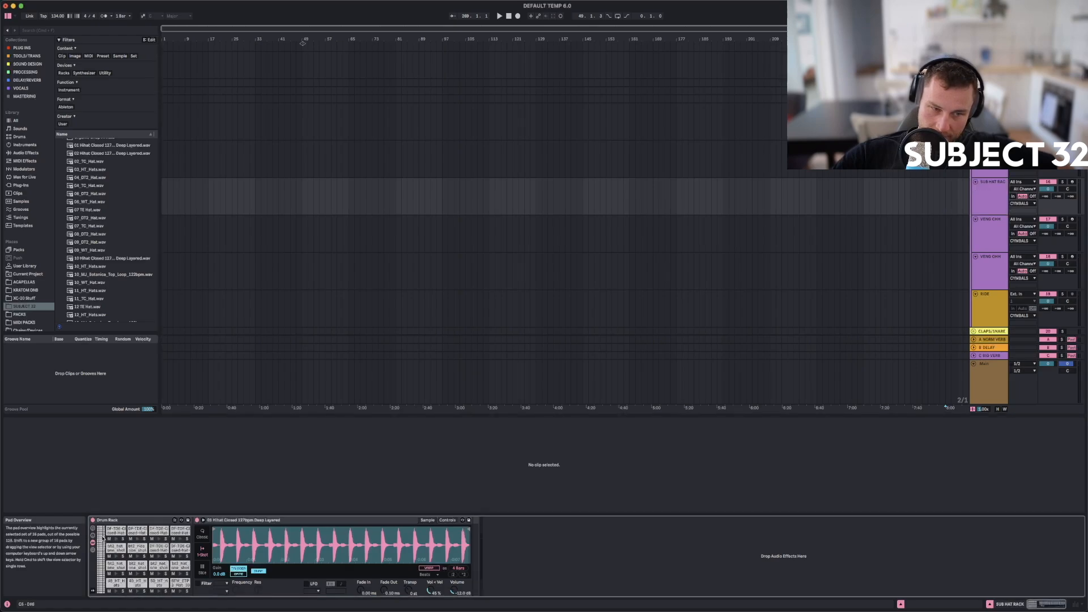
{"action": "left_click", "coordinate": [115, 533]}
{"action": "left_click", "coordinate": [159, 531]}
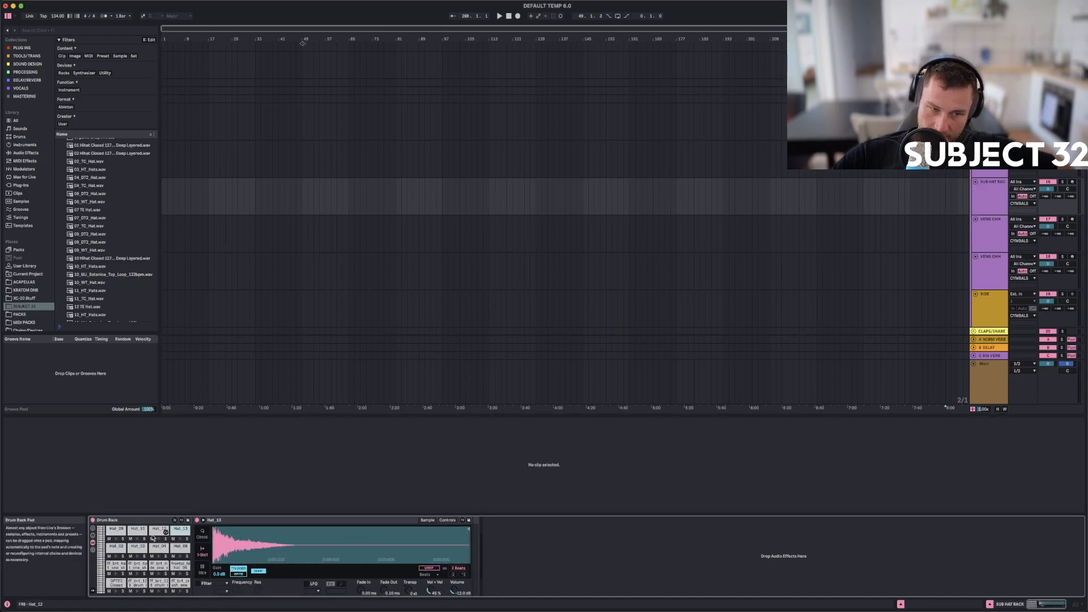
{"action": "left_click", "coordinate": [102, 564]}
{"action": "left_click", "coordinate": [100, 585]}
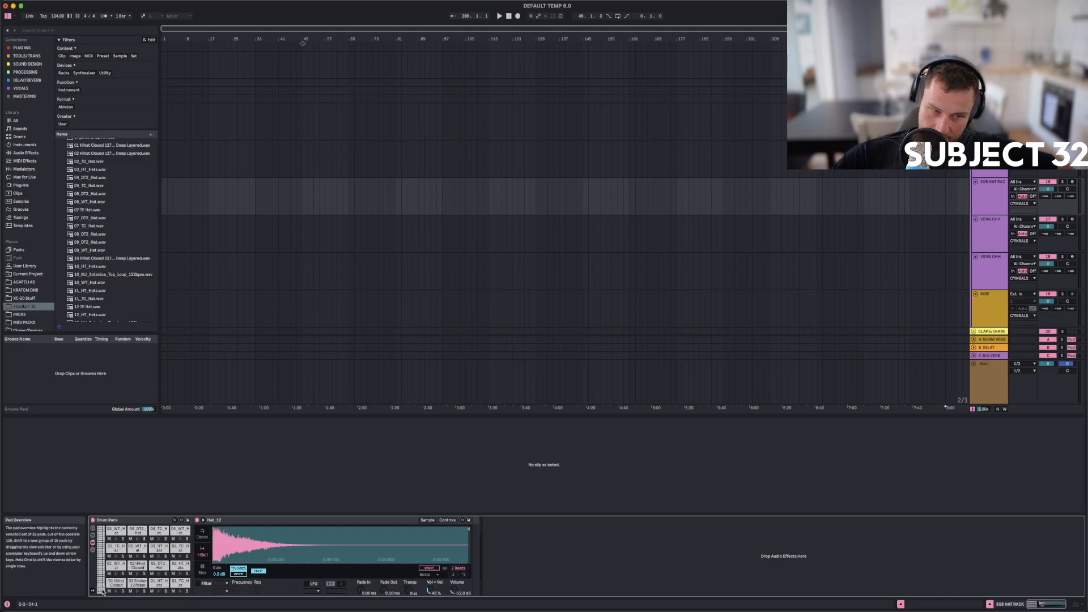
{"action": "left_click", "coordinate": [103, 589]}
{"action": "left_click", "coordinate": [130, 584]}
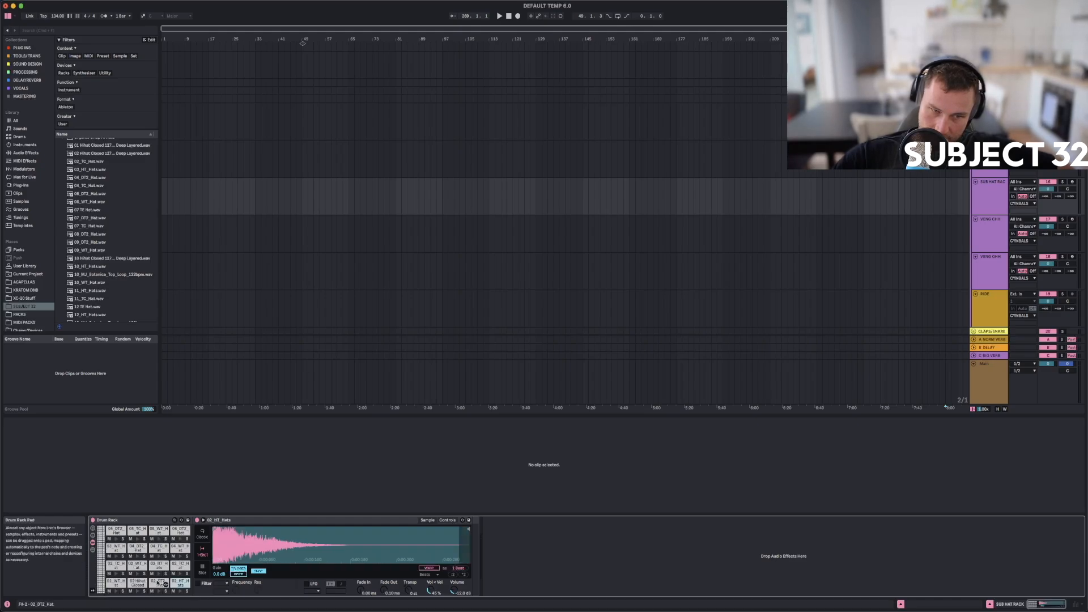
{"action": "left_click", "coordinate": [120, 584]}
{"action": "left_click", "coordinate": [133, 584]}
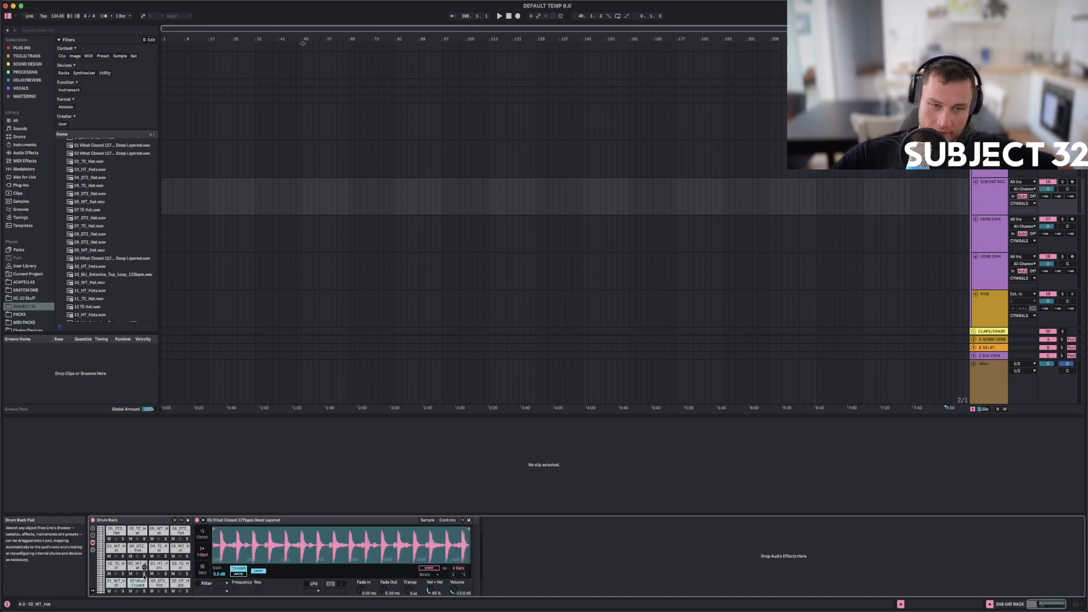
{"action": "left_click", "coordinate": [137, 591]}
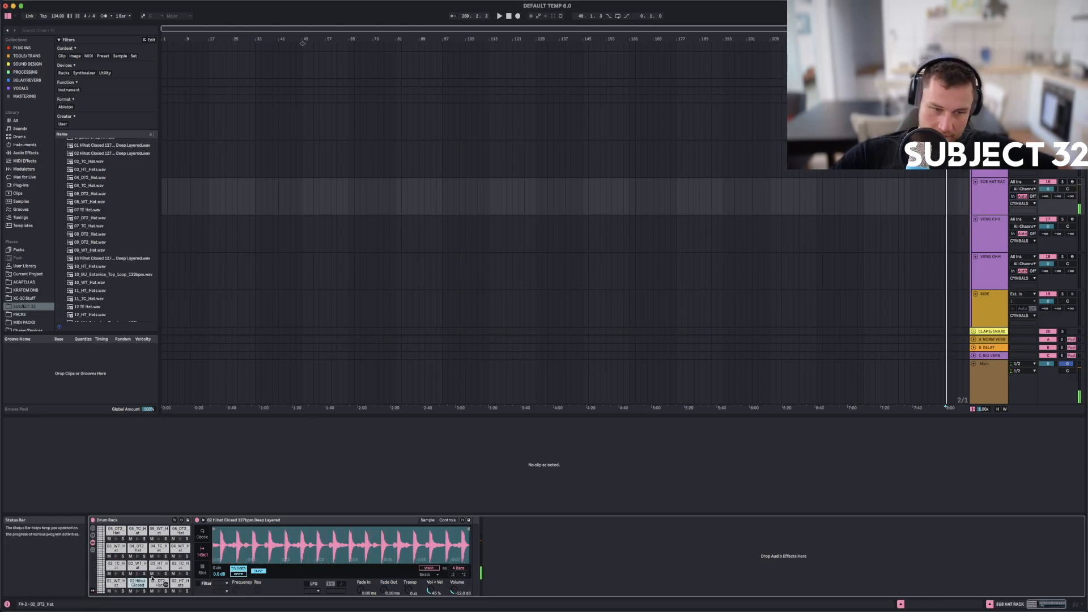
Create a MIDI clip on SUB HAT RACK at bar 33 with offbeat hat notes at 1.1.3 and 1.2.3, looped over 0.2.0.
{"action": "double_click", "coordinate": [255, 184]}
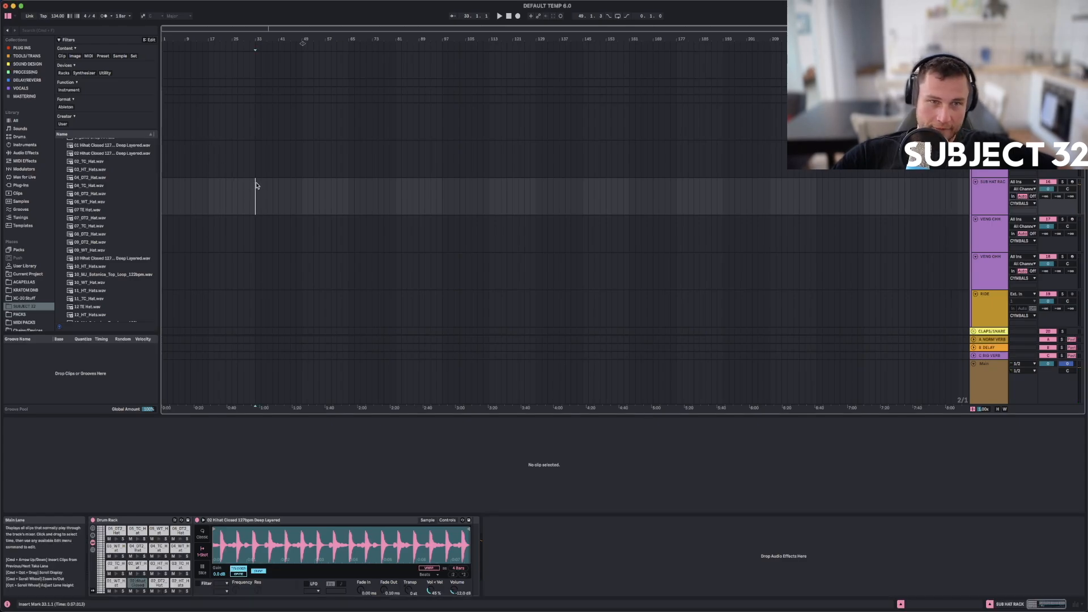
{"action": "double_click", "coordinate": [199, 470]}
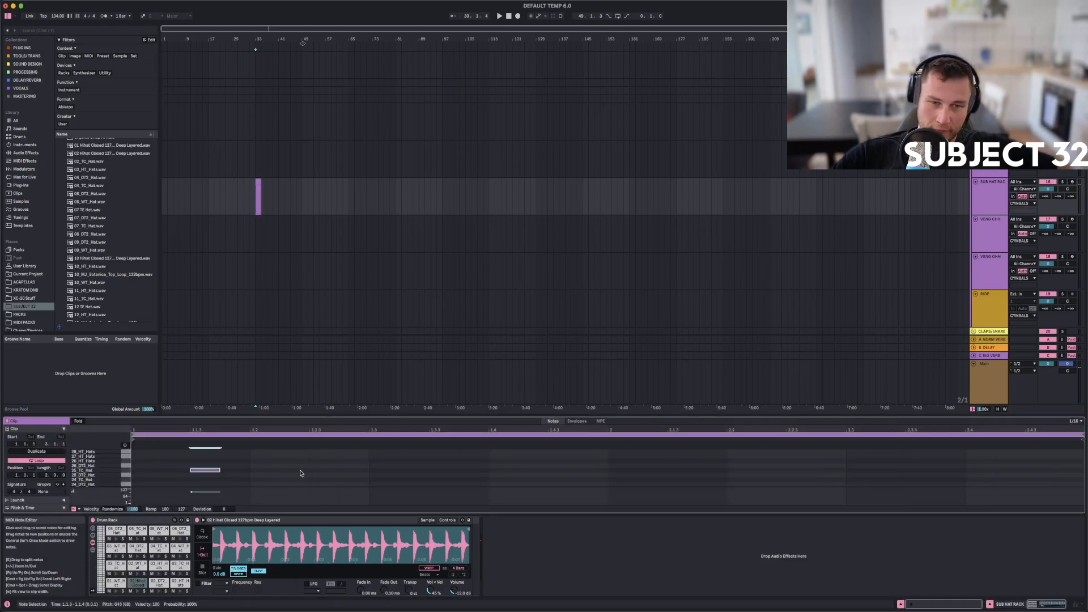
{"action": "double_click", "coordinate": [319, 470]}
{"action": "key", "text": "space"}
{"action": "key", "text": "space"}
{"action": "left_click_drag", "start_coordinate": [368, 458], "coordinate": [131, 485]}
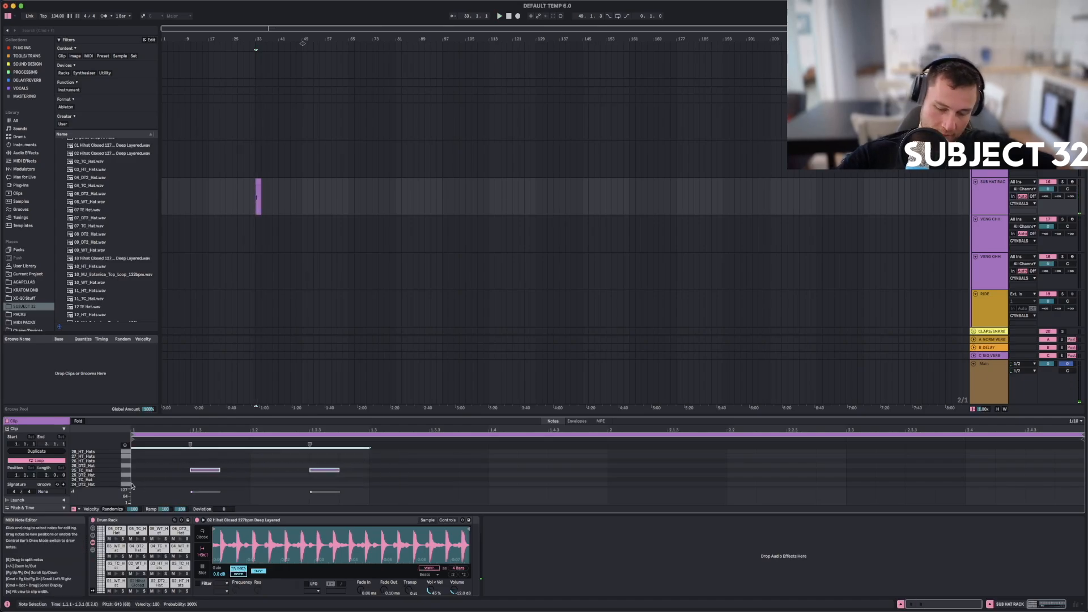
Play the looped clip while moving both notes up pad by pad to audition different hat samples, and stop playback.
{"action": "key", "text": "space"}
{"action": "key", "text": "Up"}
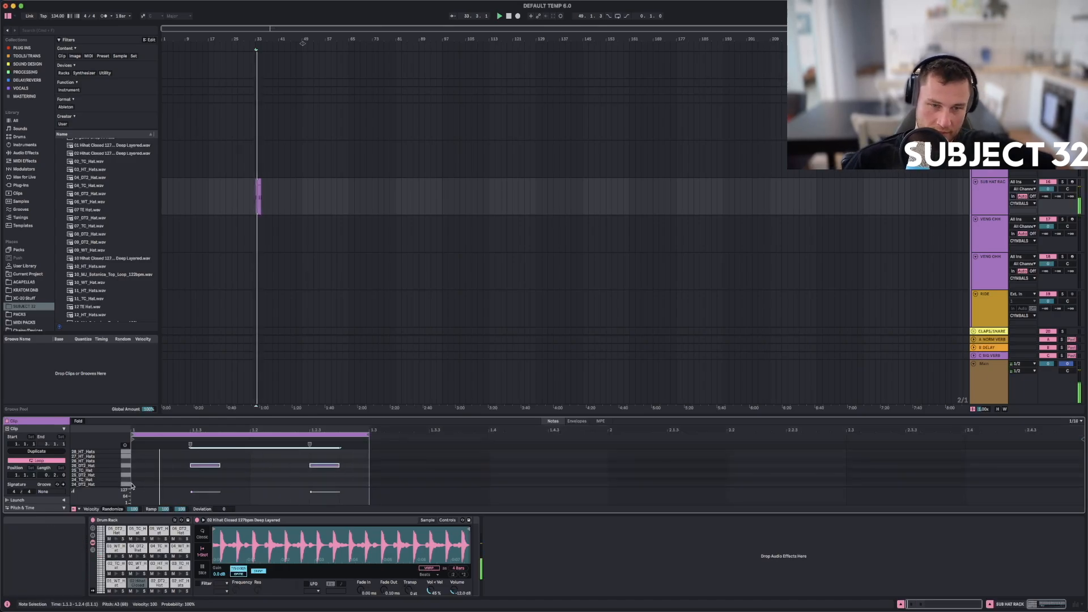
{"action": "key", "text": "Up"}
{"action": "key", "text": "Up"}
{"action": "key", "text": "Up"}
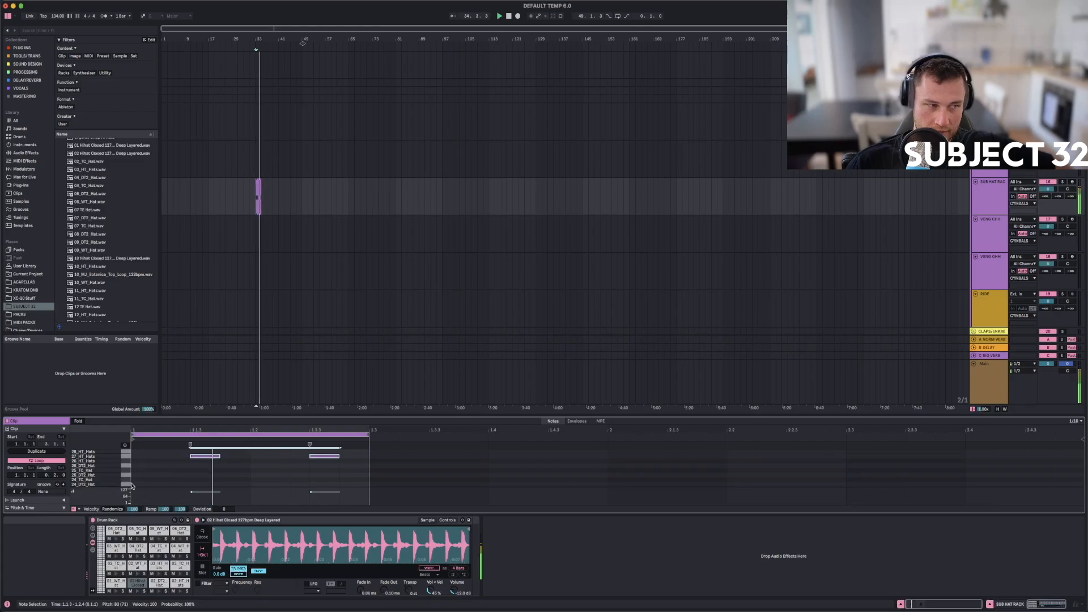
{"action": "key", "text": "Up"}
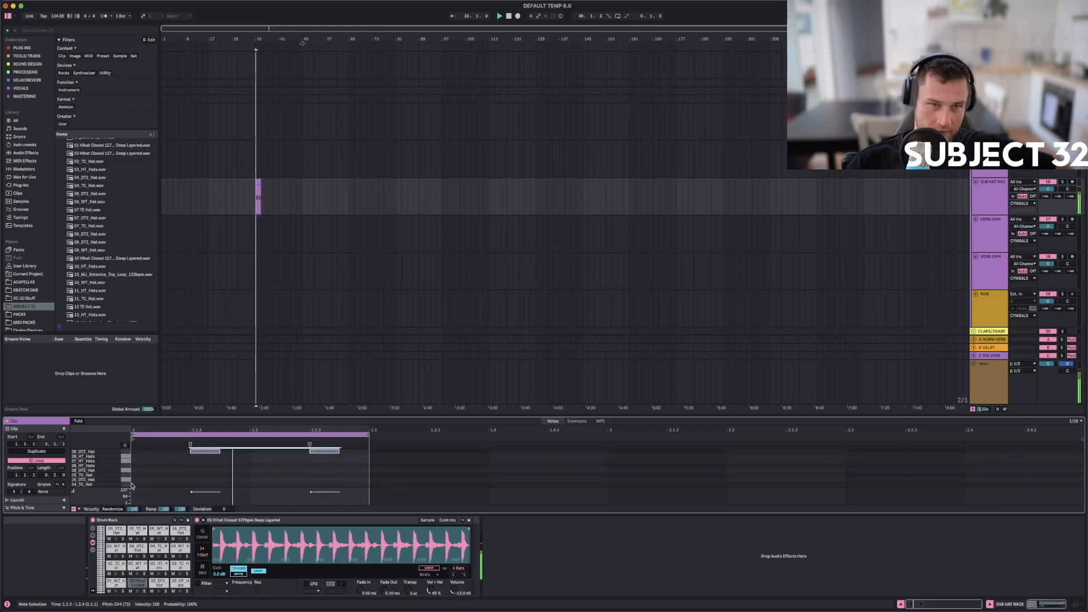
{"action": "key", "text": "Up"}
{"action": "key", "text": "space"}
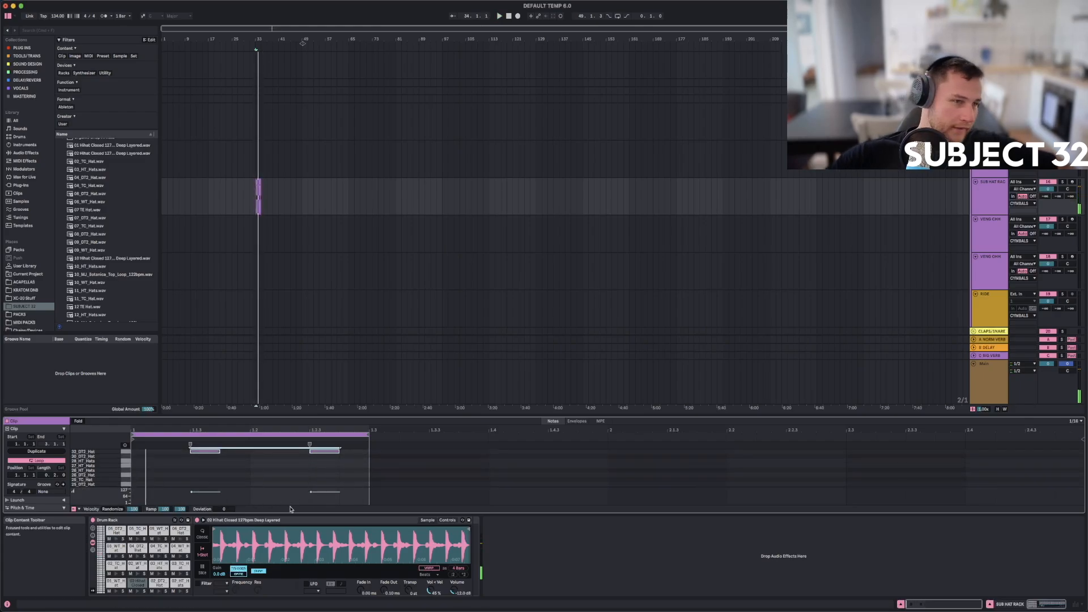
Audition closed hat pads in the VENG CHH Drum Rack and open hat pads in the VENG OHH Drum Rack.
{"action": "left_click", "coordinate": [992, 235]}
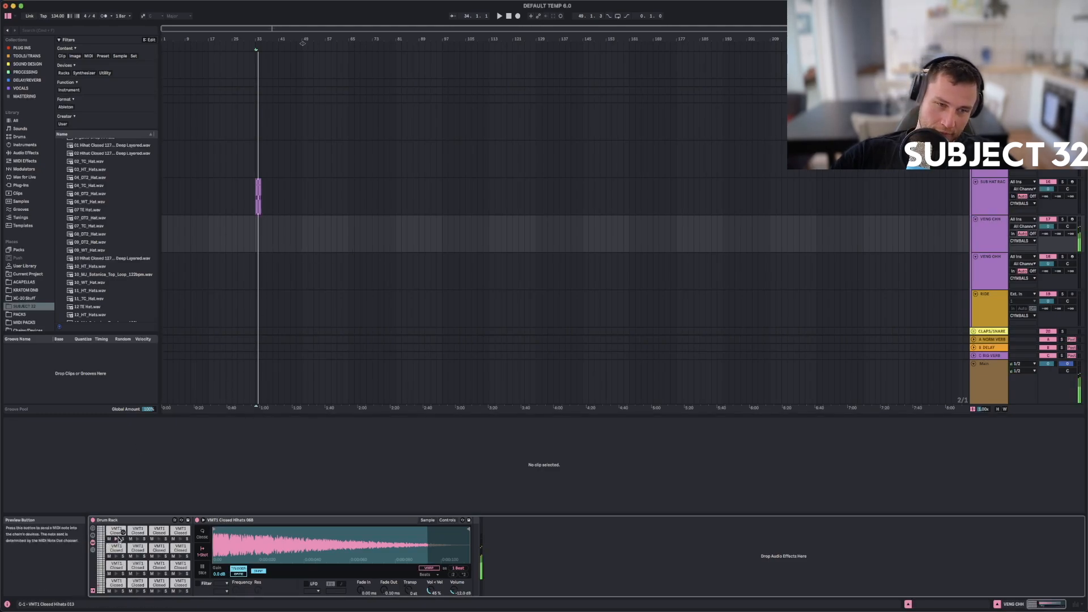
{"action": "left_click", "coordinate": [178, 540]}
{"action": "left_click", "coordinate": [179, 540]}
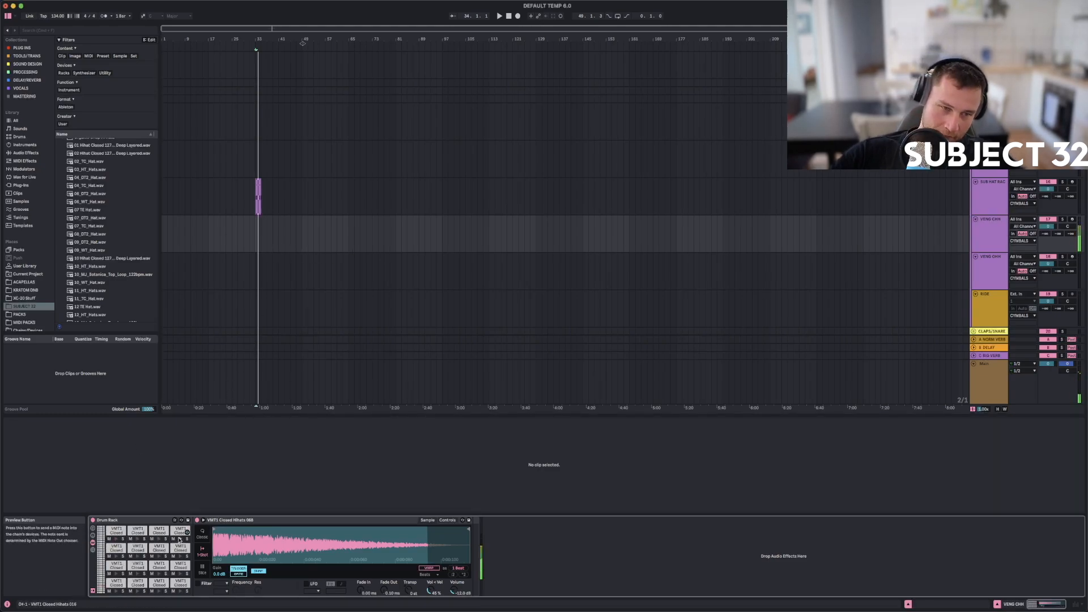
{"action": "left_click", "coordinate": [992, 240]}
{"action": "left_click", "coordinate": [993, 273]}
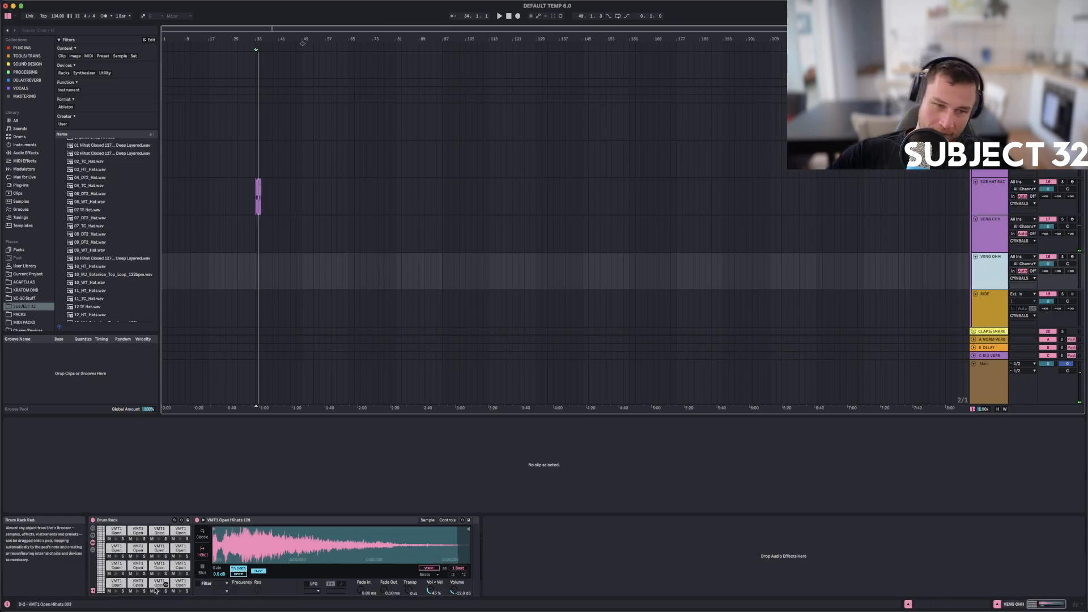
{"action": "left_click", "coordinate": [138, 570]}
{"action": "left_click", "coordinate": [138, 556]}
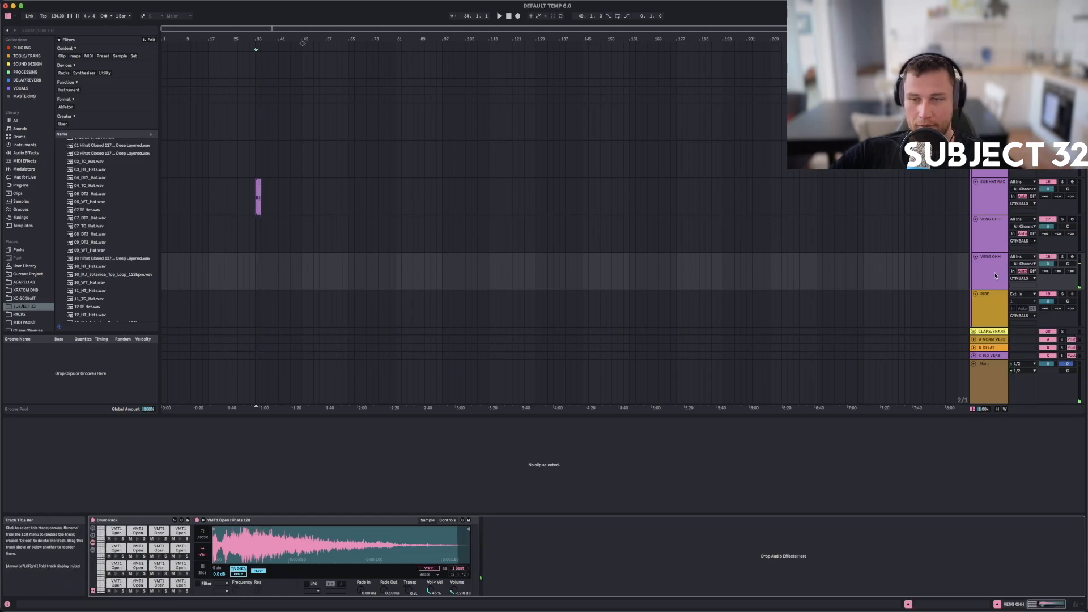
Color the RIDE track the same purple as the other tracks in the CYMBALS group.
{"action": "left_click", "coordinate": [993, 308]}
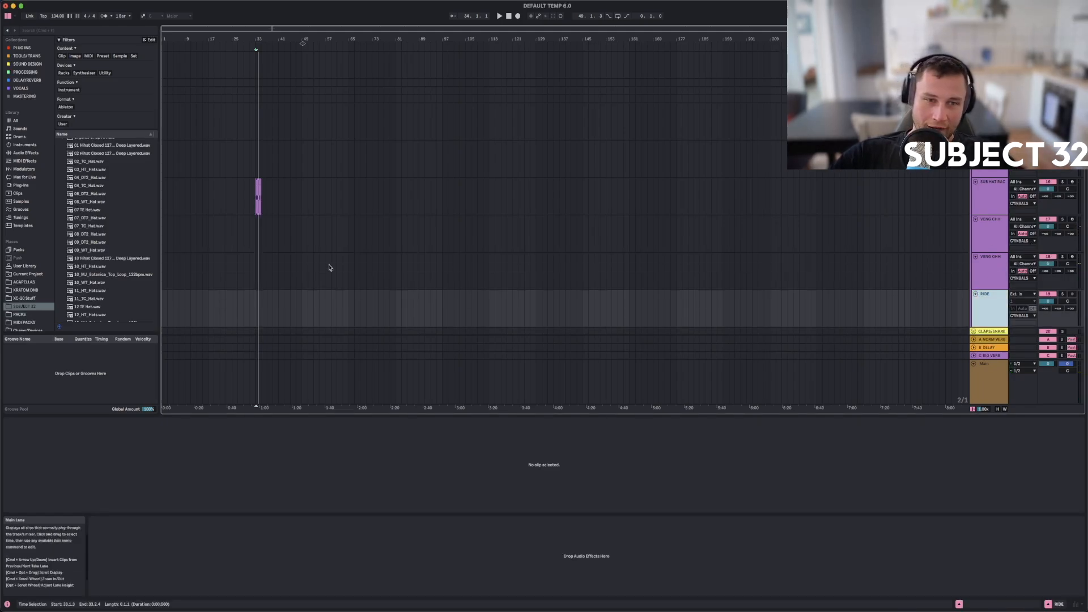
{"action": "scroll", "coordinate": [259, 318], "scroll_direction": "up", "scroll_amount": 8}
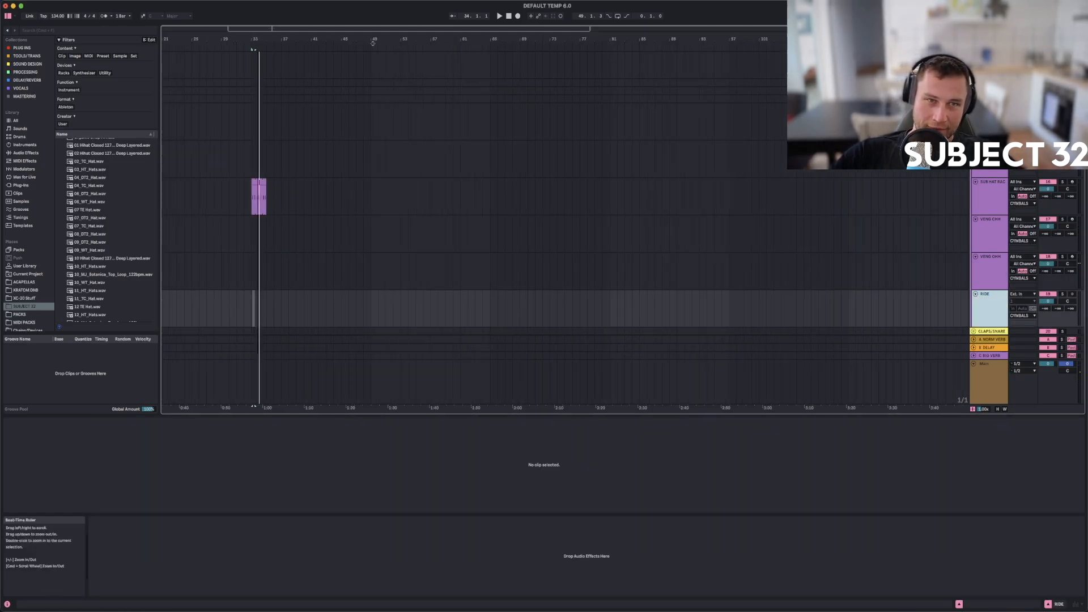
{"action": "right_click", "coordinate": [993, 307]}
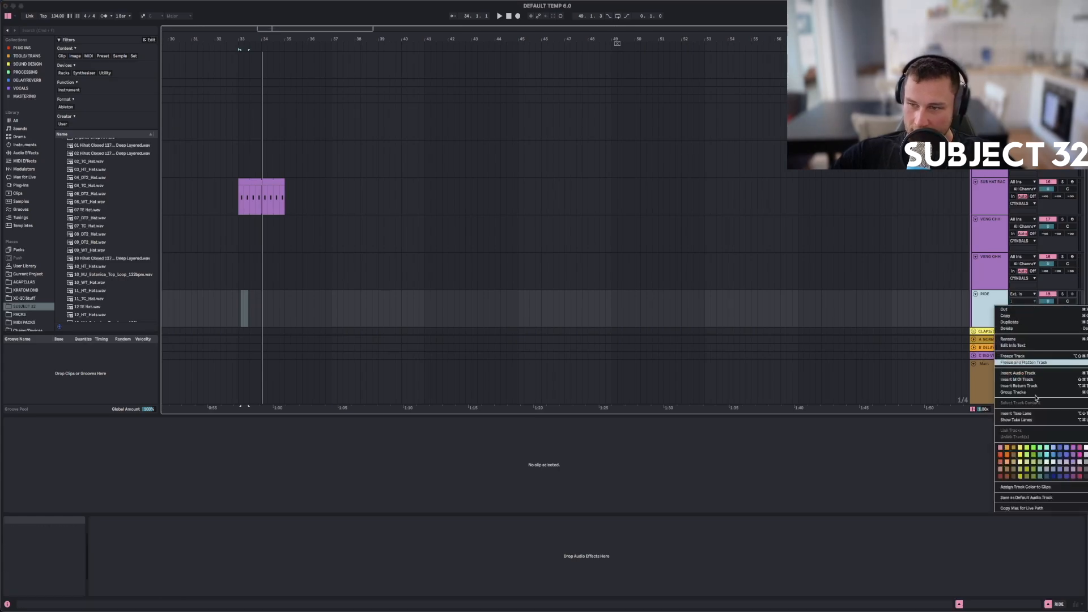
{"action": "left_click", "coordinate": [1075, 457]}
{"action": "right_click", "coordinate": [992, 306]}
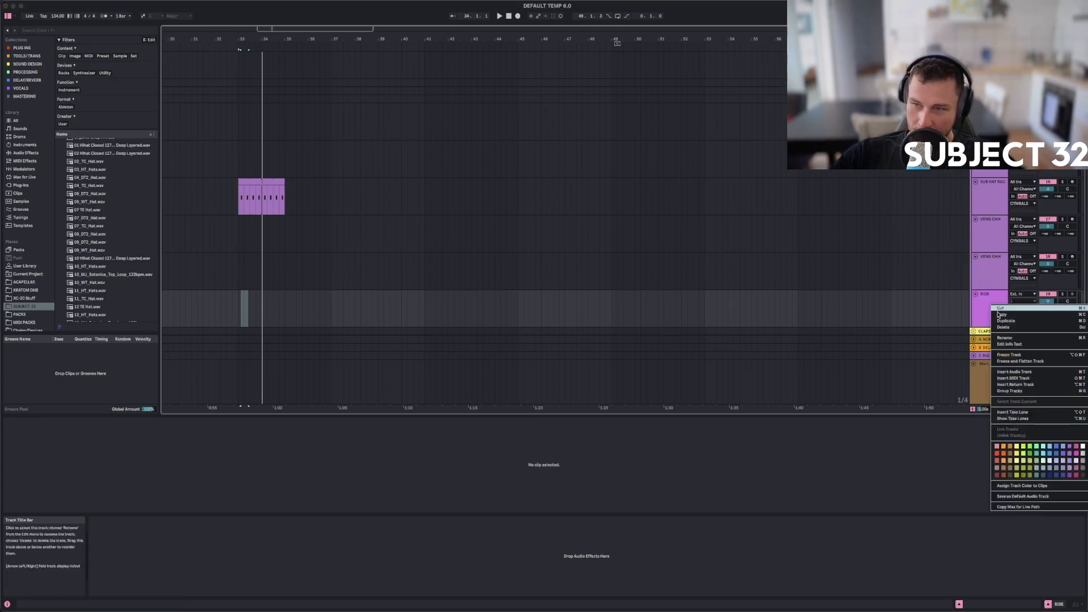
{"action": "left_click", "coordinate": [1068, 454]}
{"action": "left_click", "coordinate": [989, 266]}
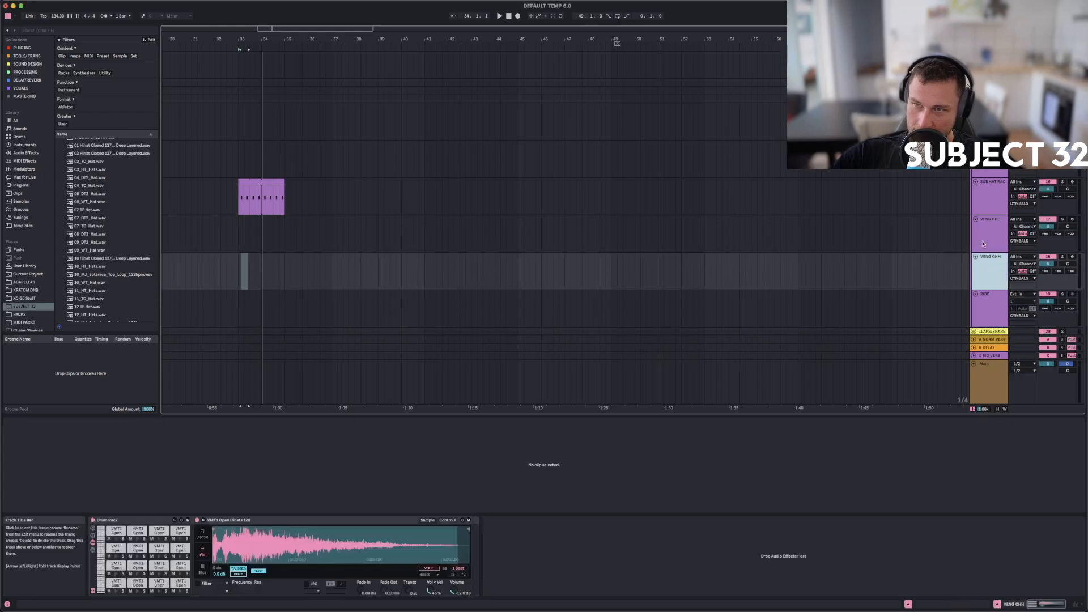
Delete the test MIDI clip from the SUB HAT RACK track.
{"action": "scroll", "coordinate": [976, 201], "scroll_direction": "up", "scroll_amount": 1}
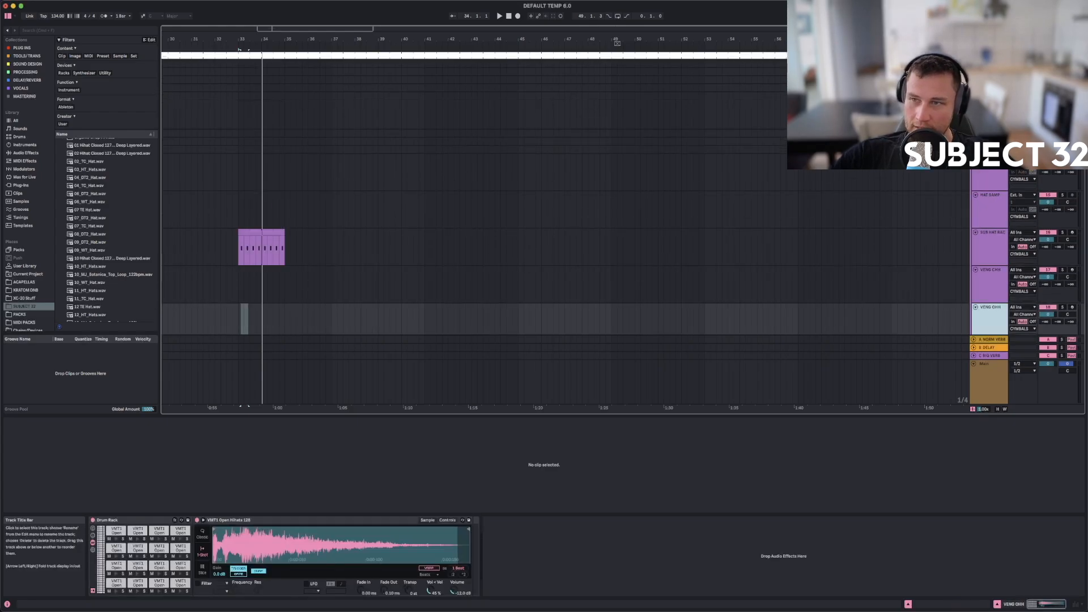
{"action": "left_click_drag", "start_coordinate": [220, 238], "coordinate": [371, 266]}
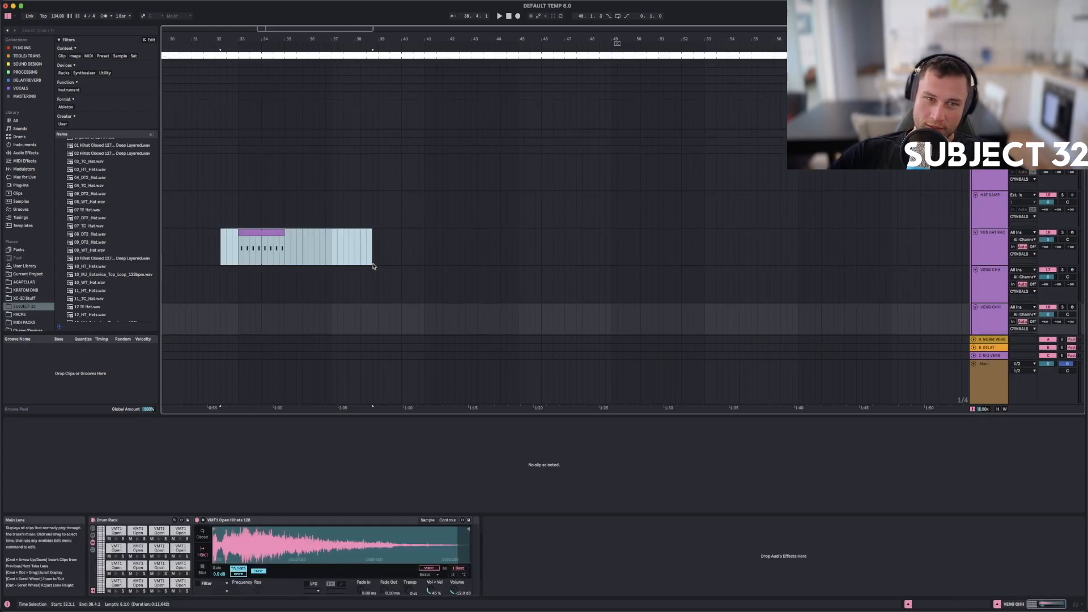
{"action": "key", "text": "Delete"}
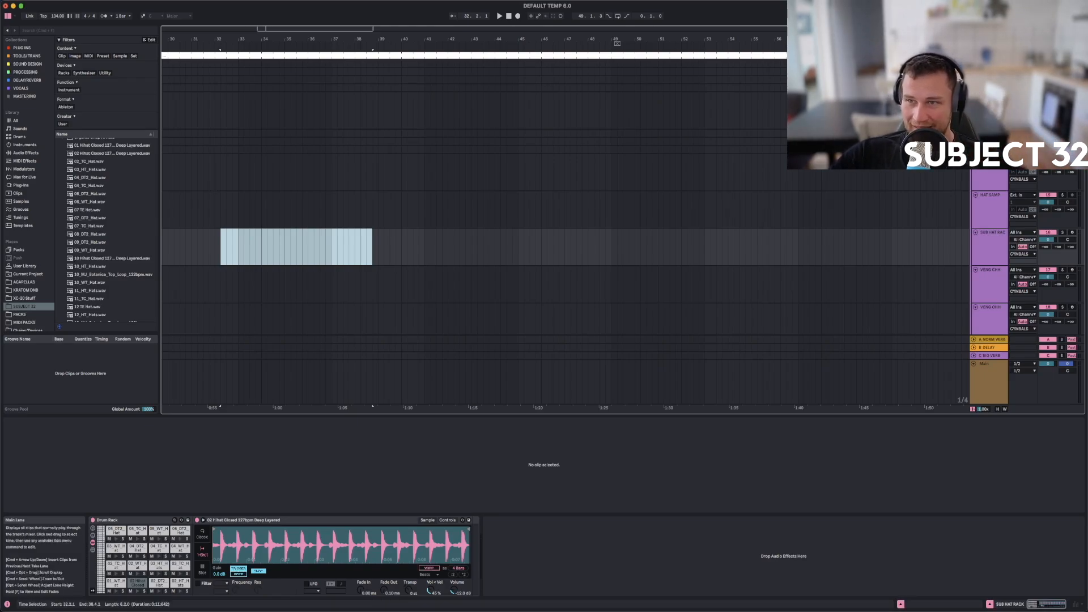
{"action": "left_click_drag", "start_coordinate": [727, 40], "coordinate": [720, 7]}
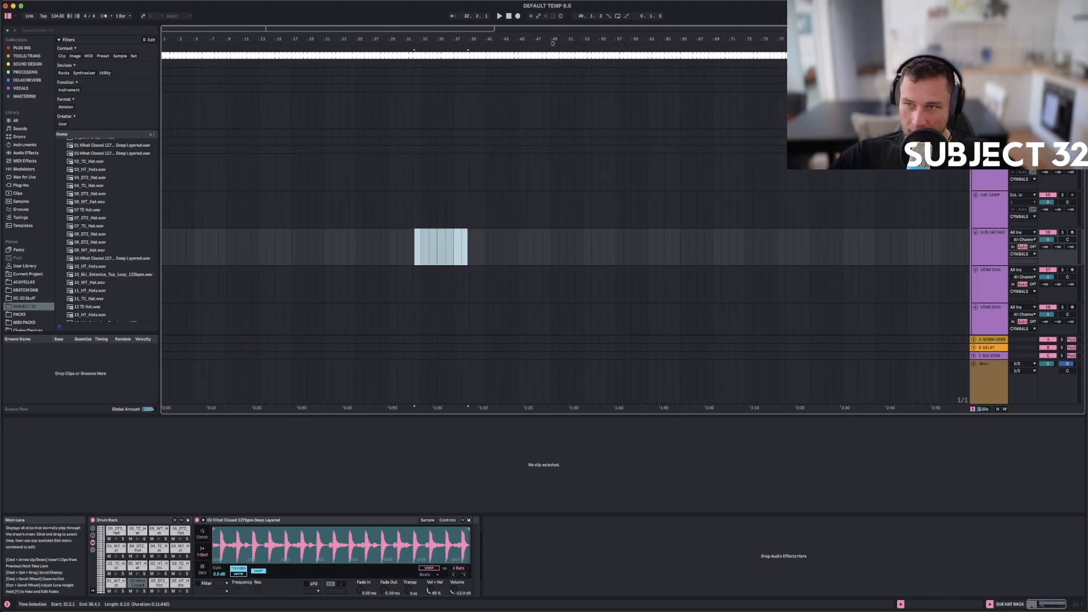
Fold the upper HAT SAMP track in the CYMBALS group.
{"action": "left_click", "coordinate": [989, 160]}
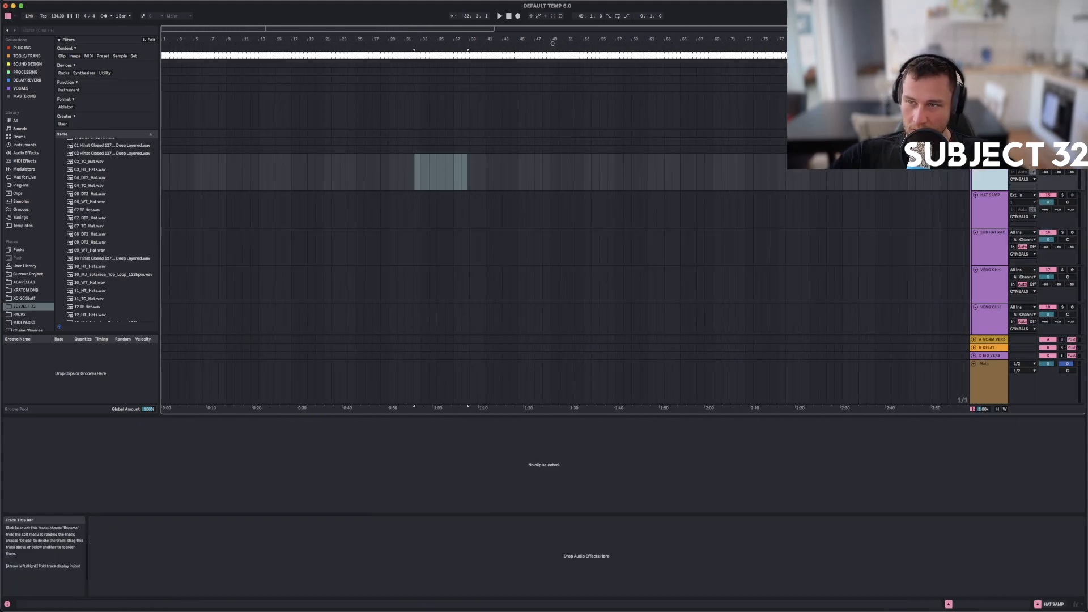
{"action": "left_click", "coordinate": [975, 158]}
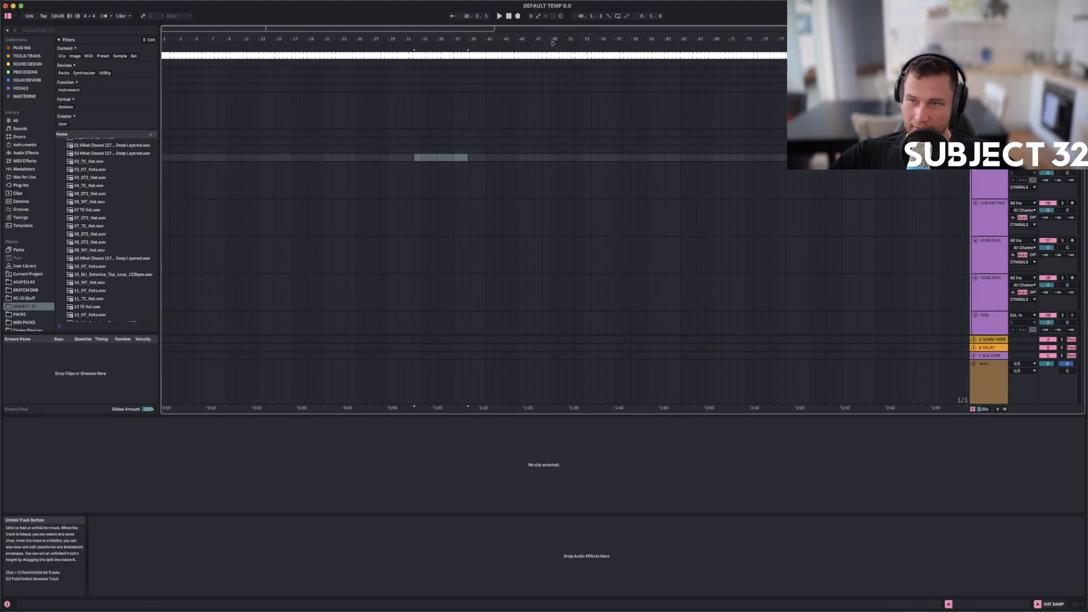
Fold the remaining unfolded tracks in the CYMBALS group, down to the RIDE track.
{"action": "left_click", "coordinate": [990, 166]}
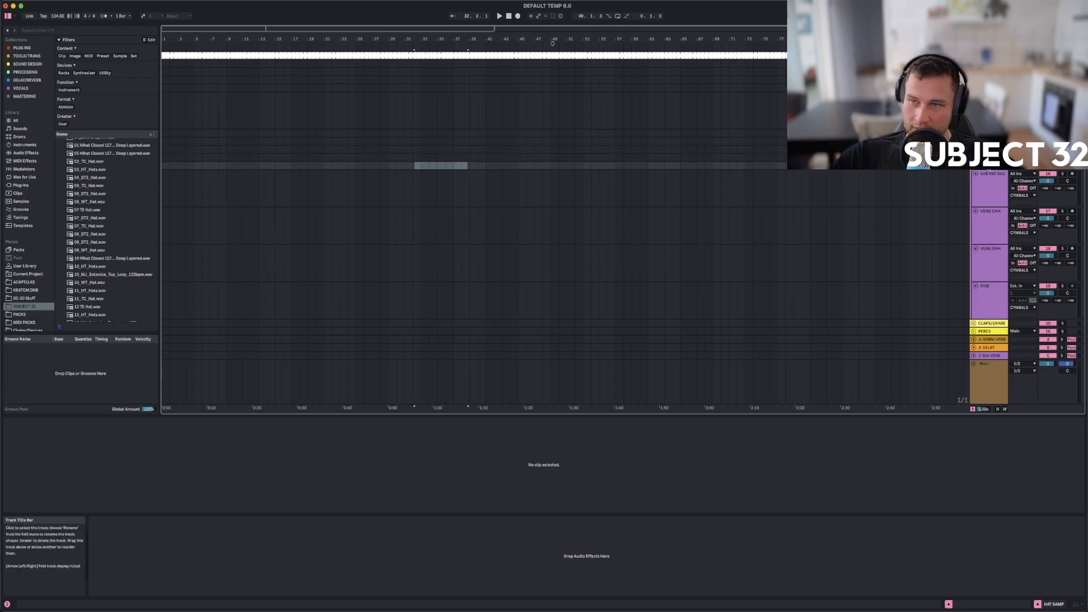
{"action": "left_click", "coordinate": [976, 173]}
{"action": "left_click", "coordinate": [976, 181]}
{"action": "left_click", "coordinate": [976, 189]}
{"action": "left_click", "coordinate": [975, 197]}
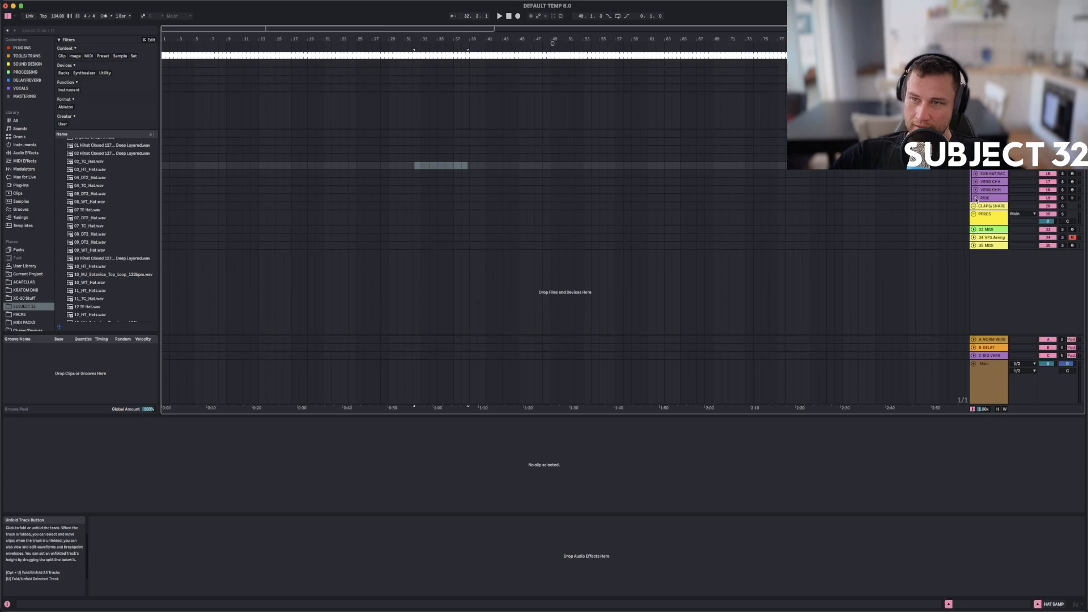
{"action": "left_click", "coordinate": [989, 199]}
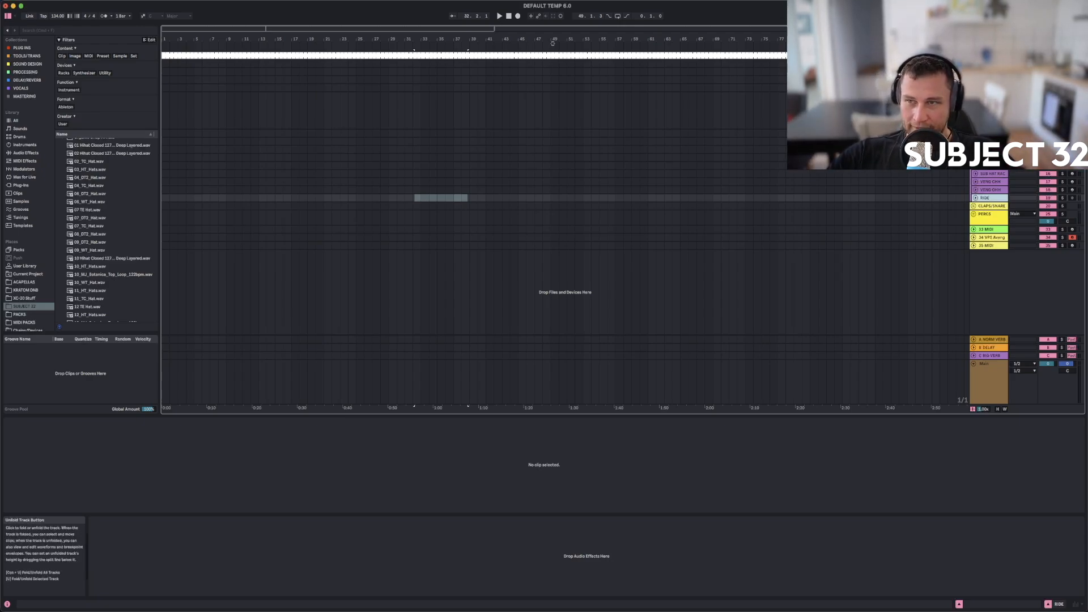
Color the CYMBALS group track yellow.
{"action": "left_click", "coordinate": [973, 96]}
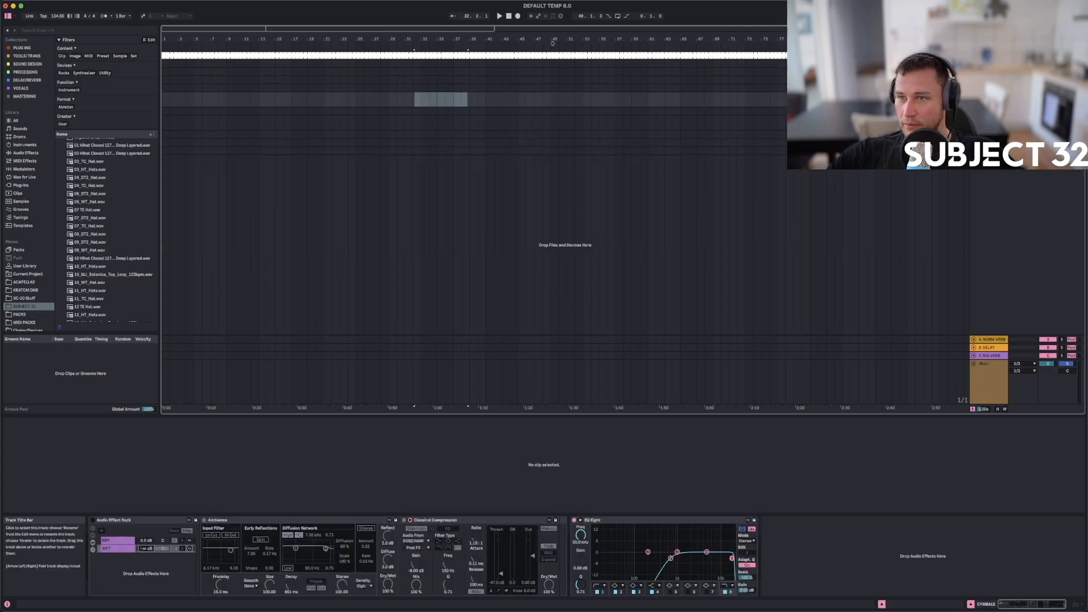
{"action": "left_click", "coordinate": [956, 100]}
{"action": "left_click", "coordinate": [973, 97]}
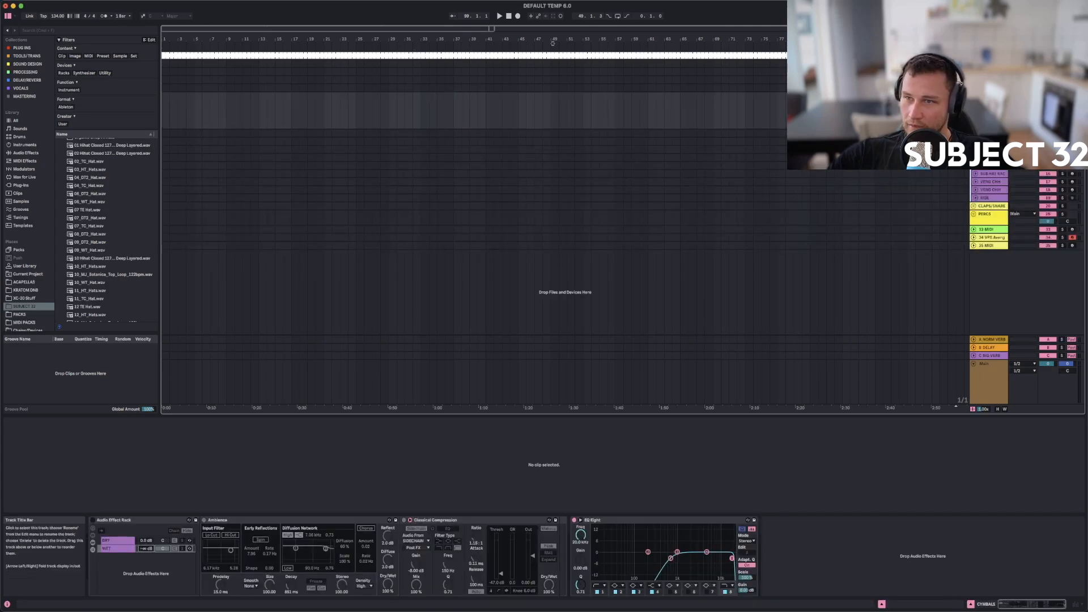
{"action": "right_click", "coordinate": [993, 99]}
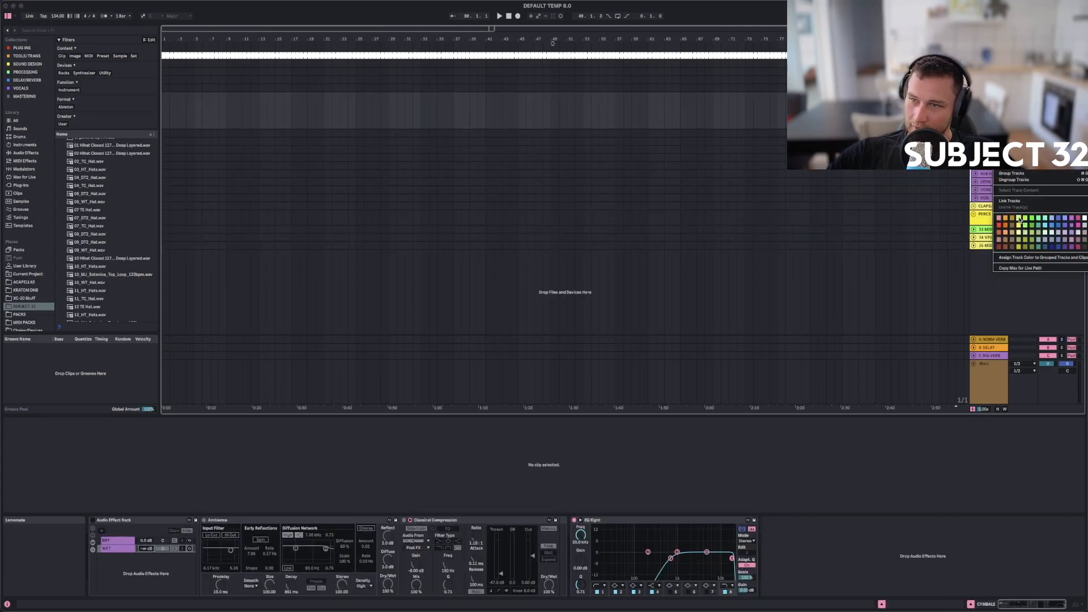
{"action": "left_click", "coordinate": [1019, 218]}
{"action": "right_click", "coordinate": [986, 172]}
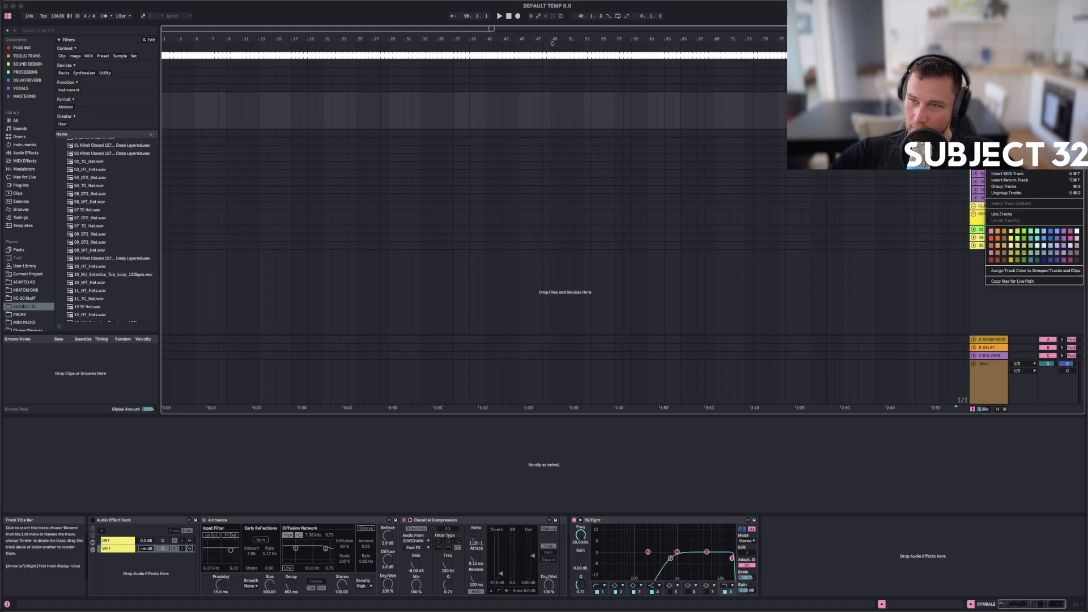
{"action": "left_click", "coordinate": [1011, 241]}
Color all tracks inside the CYMBALS group yellow through RIDE, then fold the group.
{"action": "left_click", "coordinate": [999, 218]}
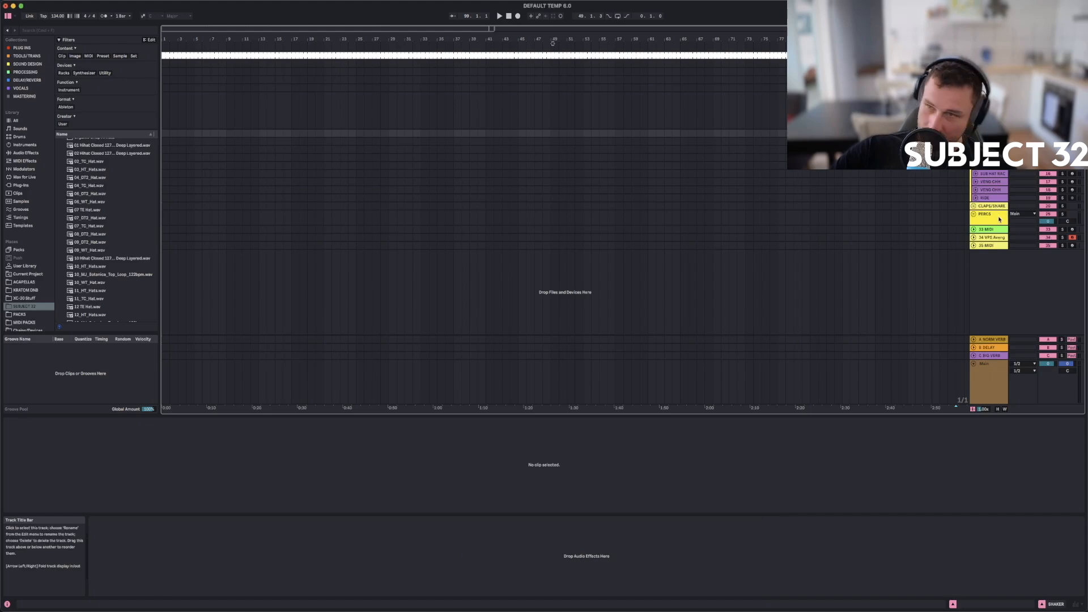
{"action": "left_click", "coordinate": [991, 199]}
{"action": "right_click", "coordinate": [991, 200]}
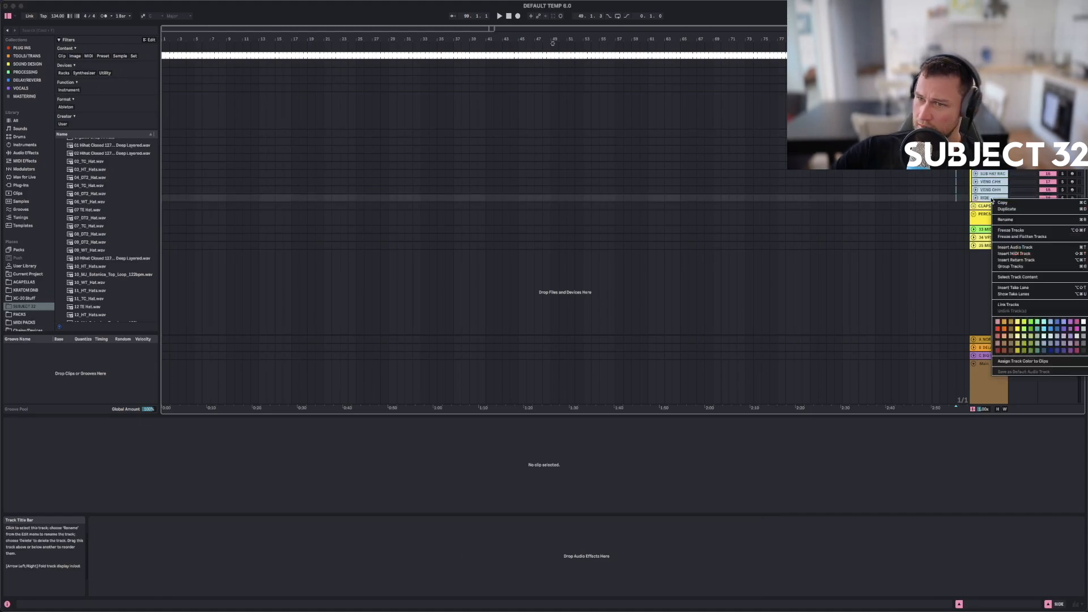
{"action": "left_click", "coordinate": [1017, 330]}
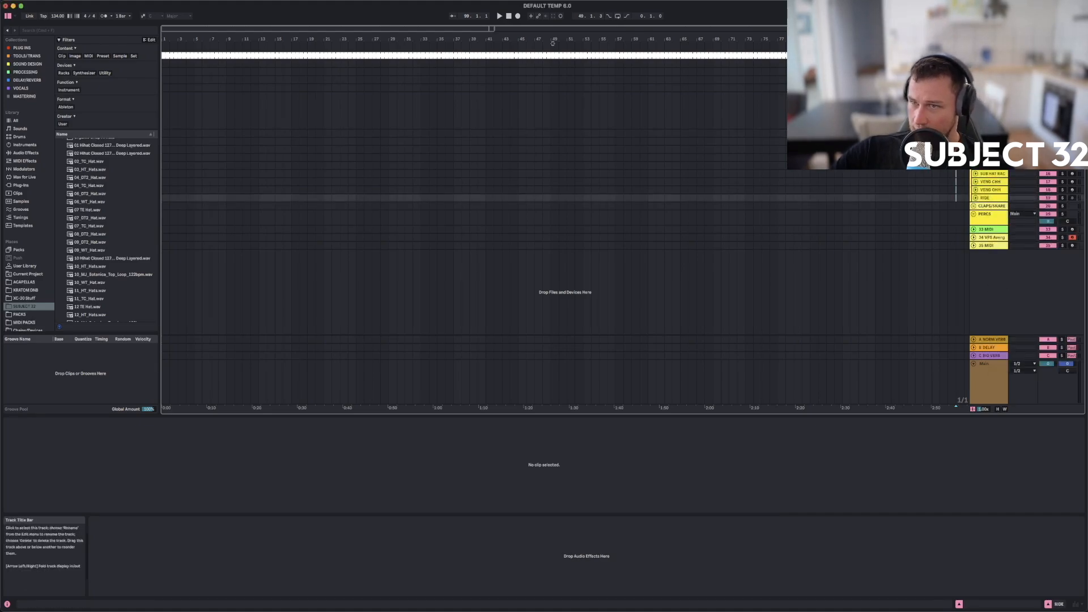
{"action": "left_click", "coordinate": [974, 96]}
Unfold the CLAPS/SNARES group and review the Drum Racks on the CLAPS, VENG CLAPS, SNARES and VENG SNARES tracks.
{"action": "left_click", "coordinate": [989, 111]}
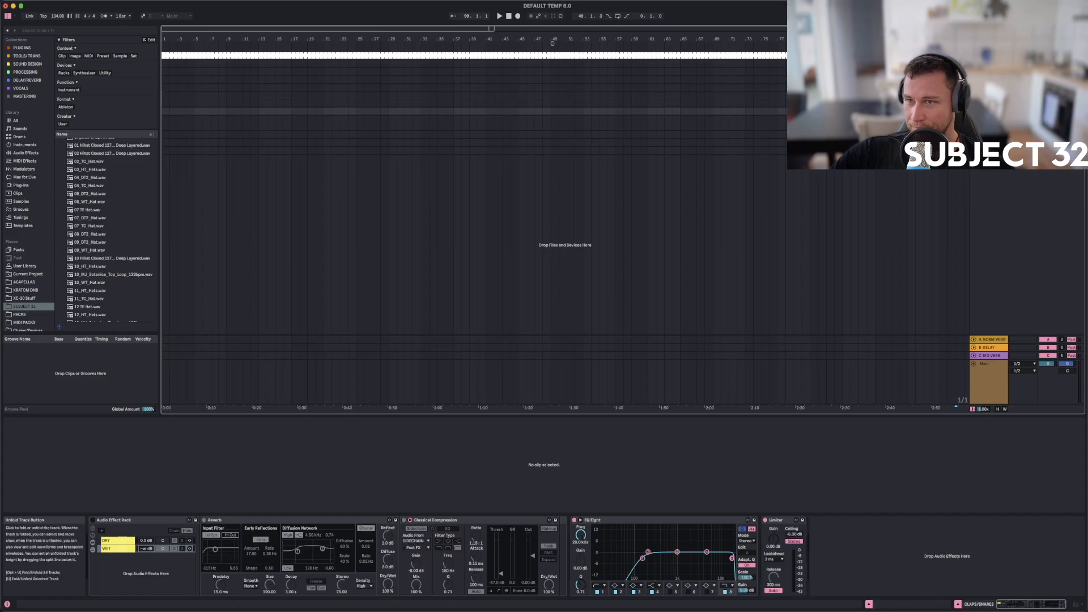
{"action": "left_click", "coordinate": [973, 111]}
{"action": "left_click", "coordinate": [989, 142]}
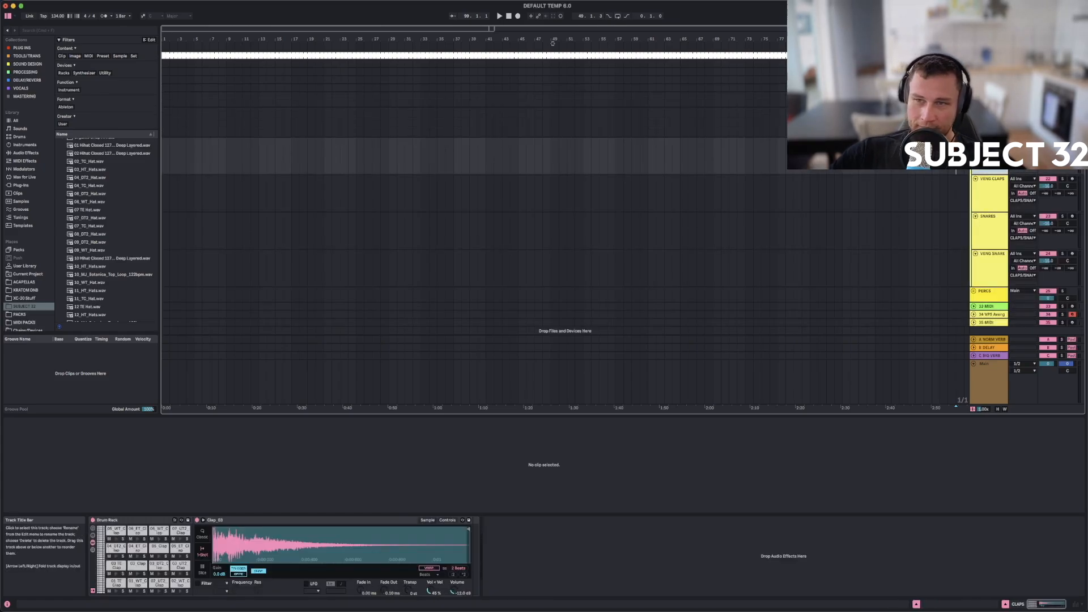
{"action": "left_click", "coordinate": [993, 192]}
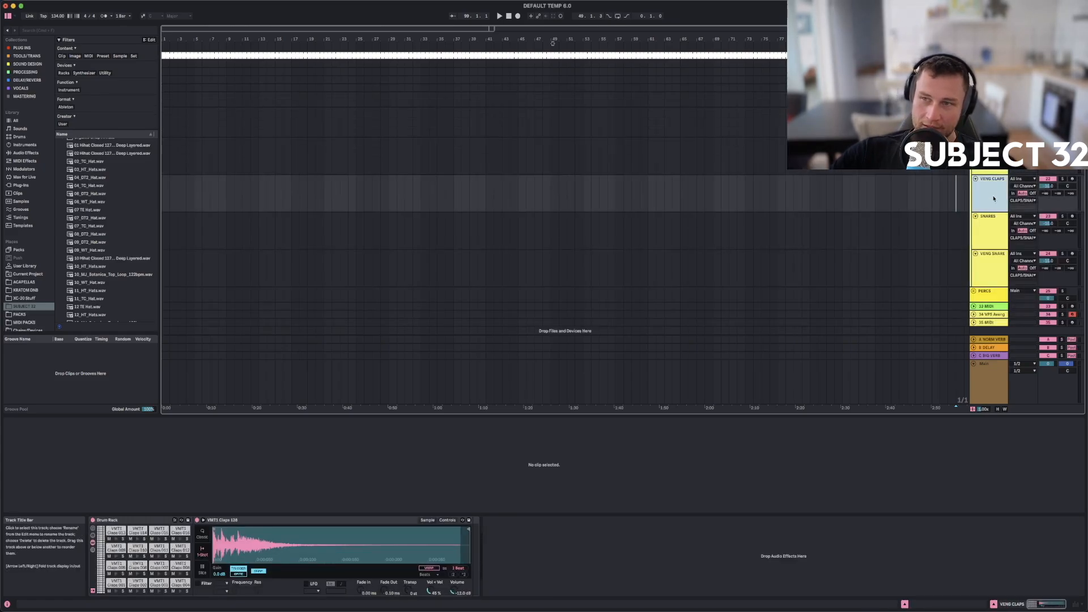
{"action": "left_click", "coordinate": [989, 229]}
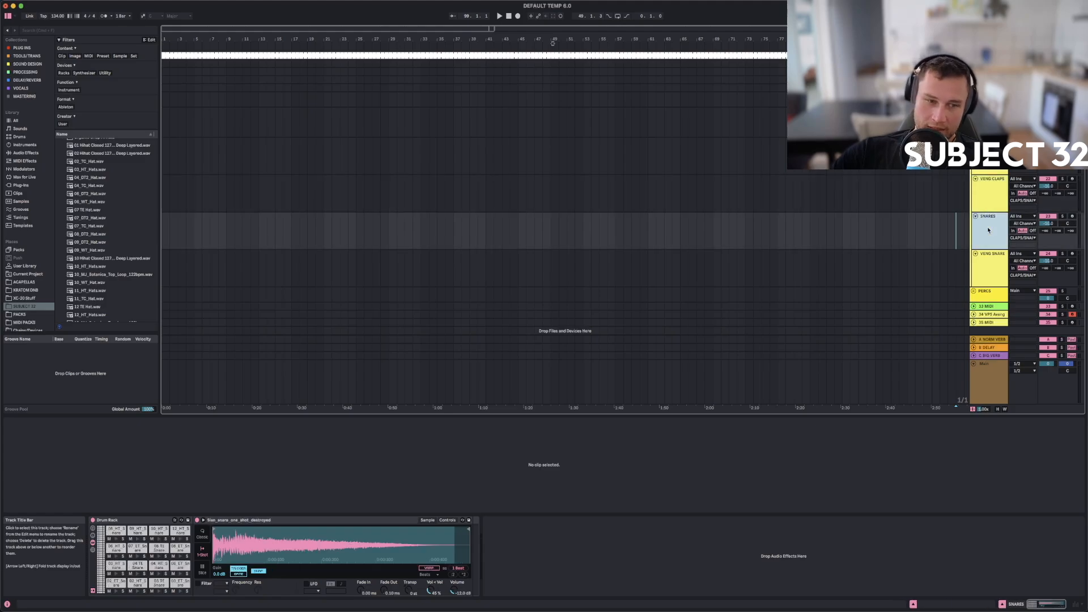
{"action": "left_click", "coordinate": [990, 157]}
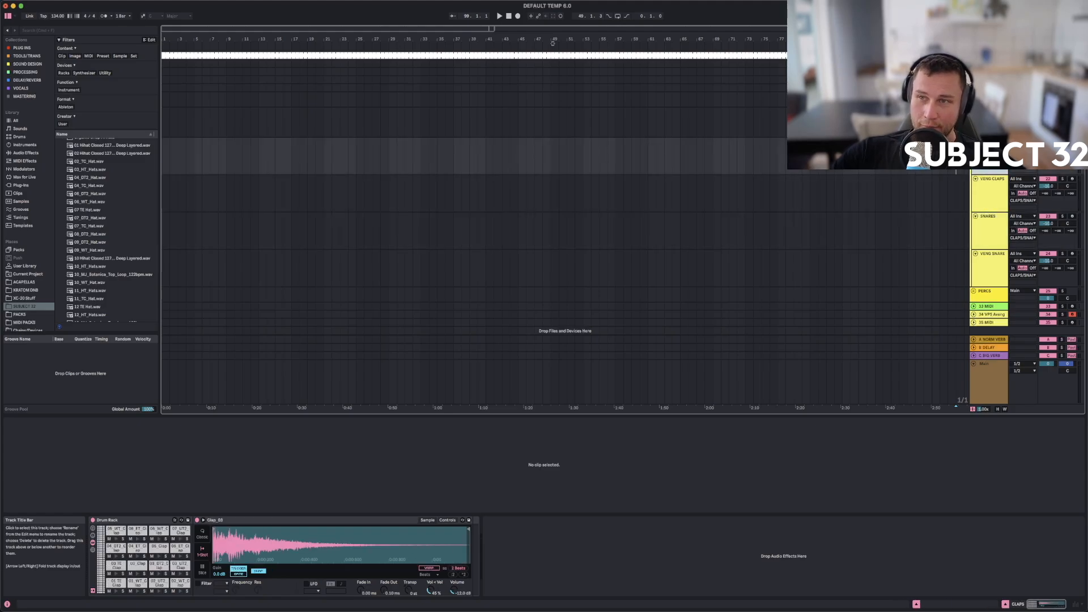
{"action": "left_click", "coordinate": [997, 226]}
{"action": "left_click", "coordinate": [992, 266]}
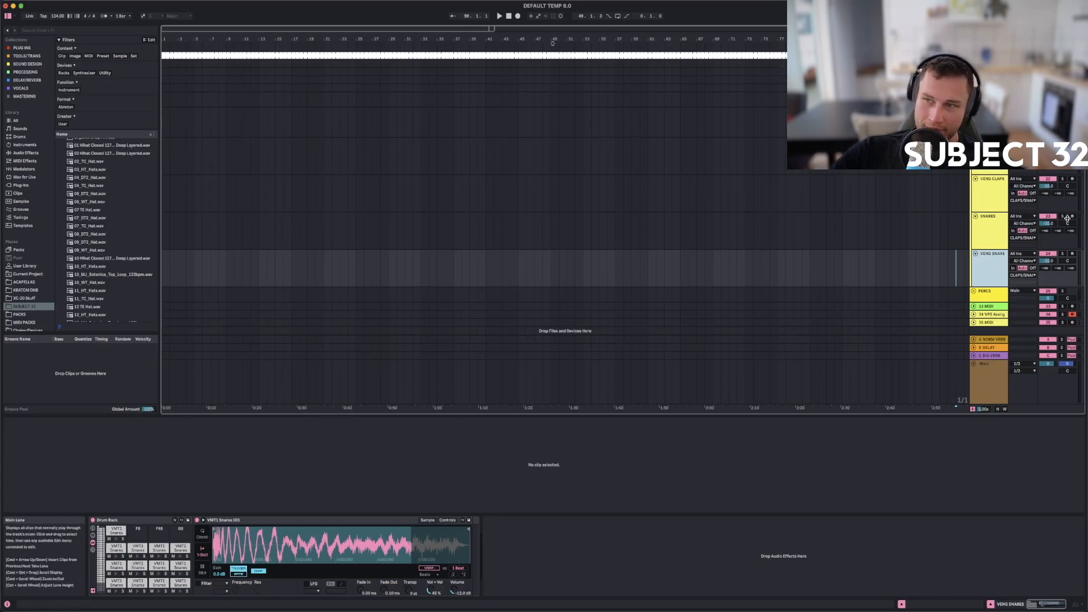
Arm and solo the VENG SNARES track and record a short test MIDI clip of snare hits from bar 38.
{"action": "left_click", "coordinate": [1072, 254]}
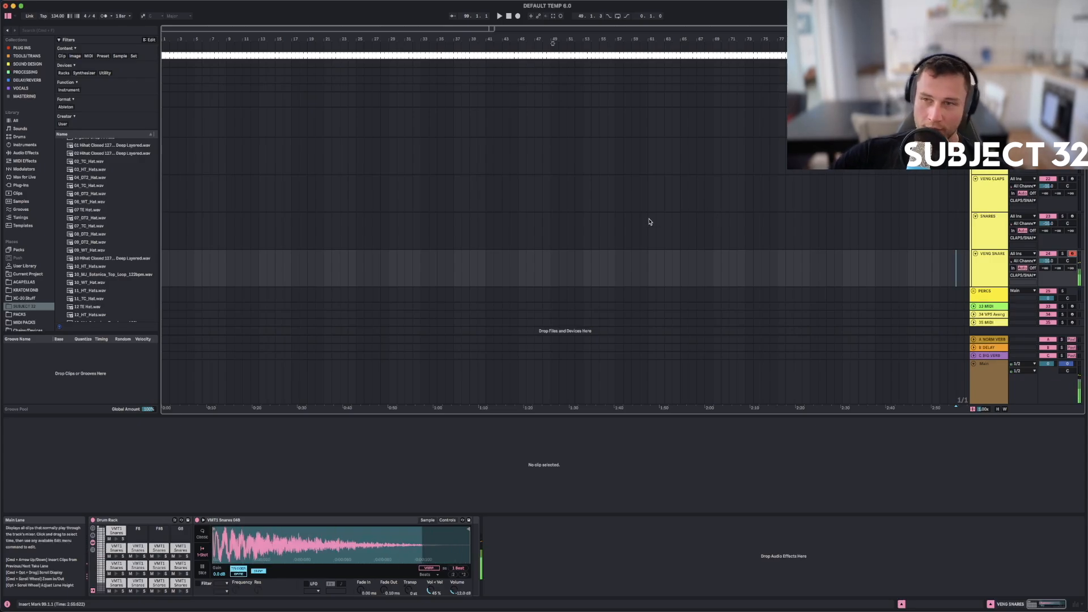
{"action": "left_click", "coordinate": [517, 16]}
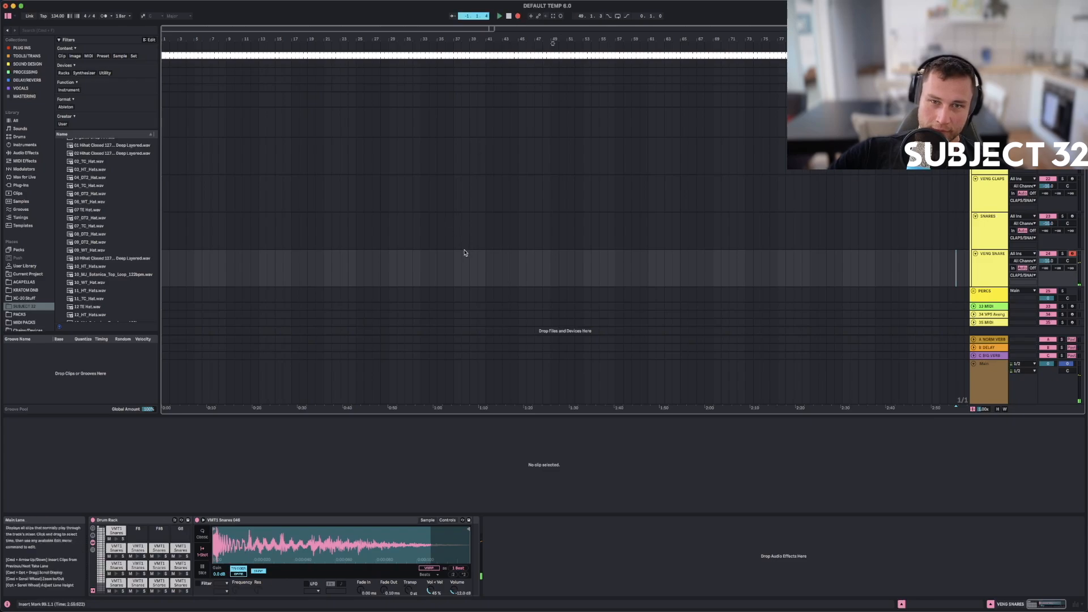
{"action": "left_click", "coordinate": [454, 263]}
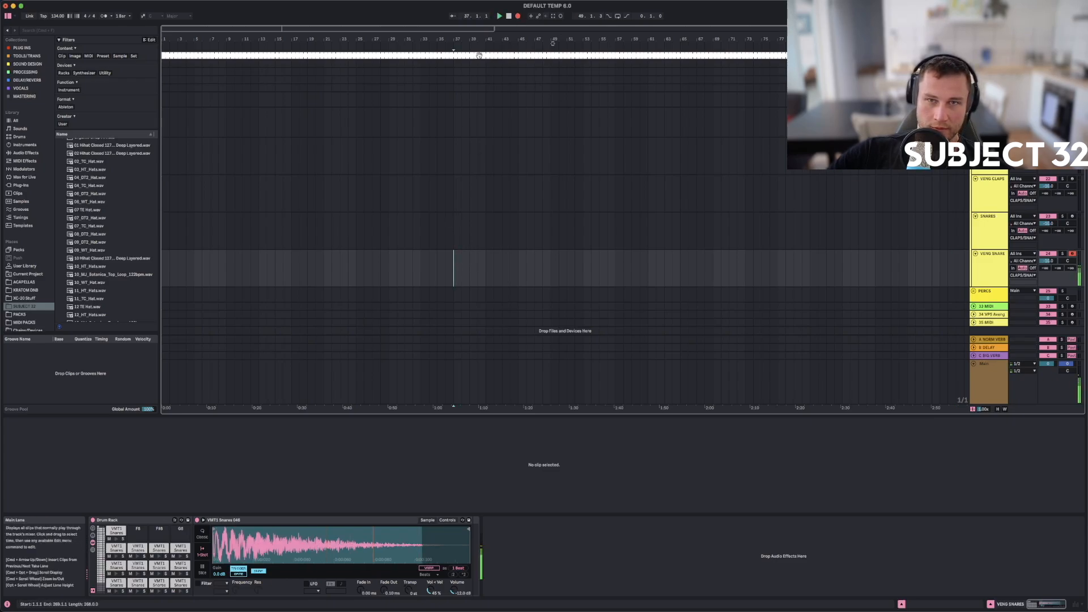
{"action": "left_click", "coordinate": [517, 16]}
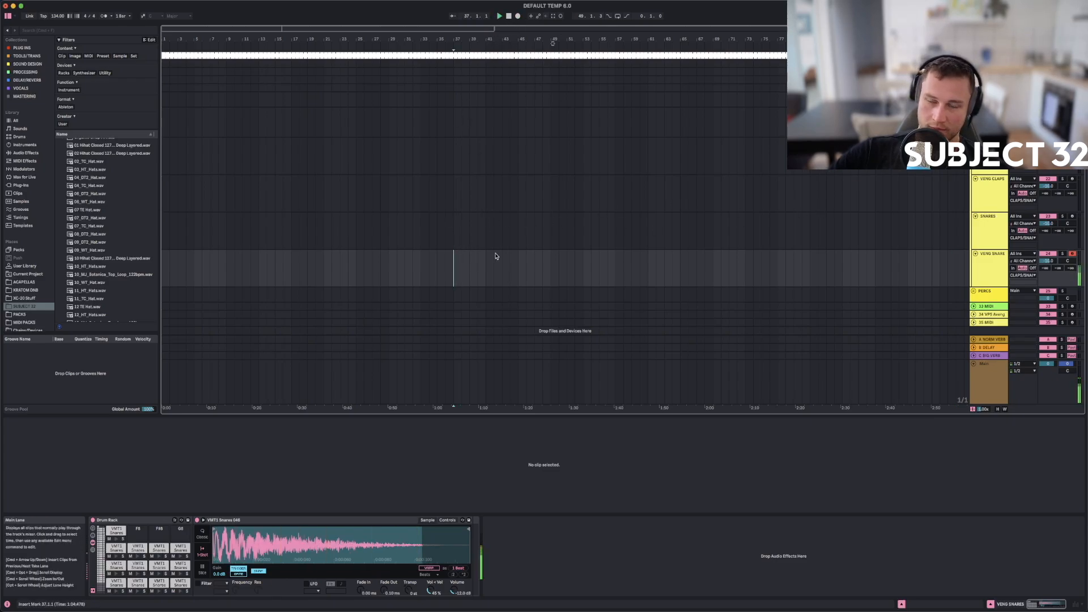
{"action": "left_click", "coordinate": [1063, 253]}
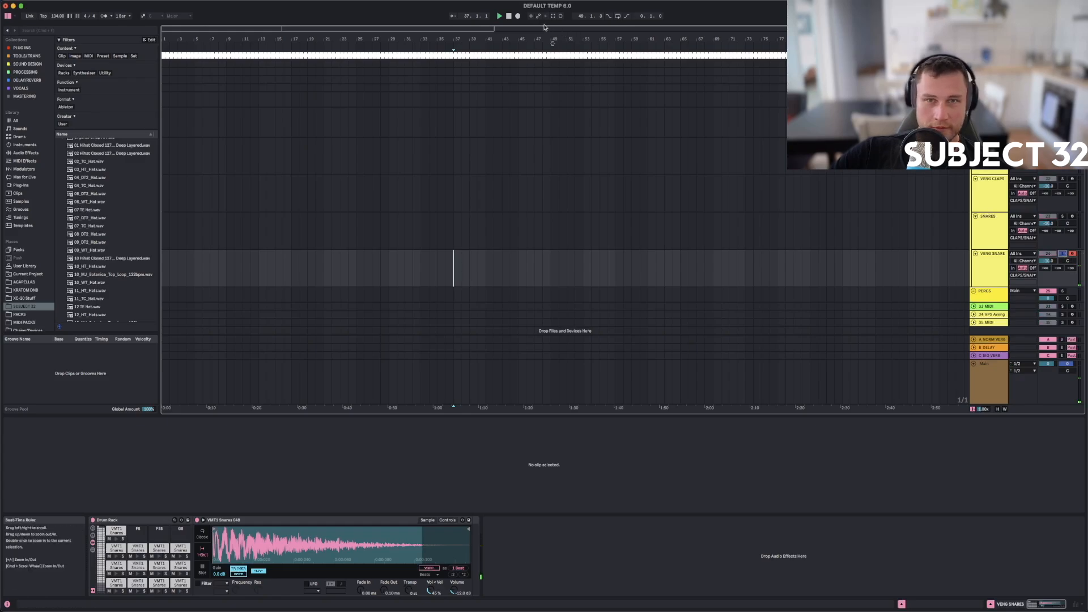
{"action": "left_click", "coordinate": [459, 276]}
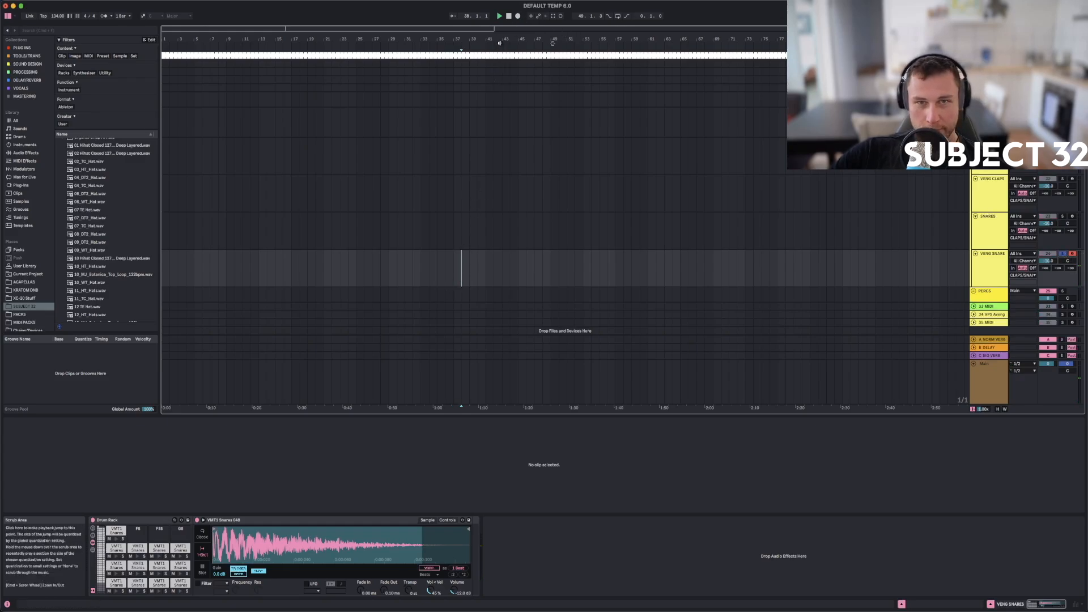
{"action": "left_click", "coordinate": [517, 16]}
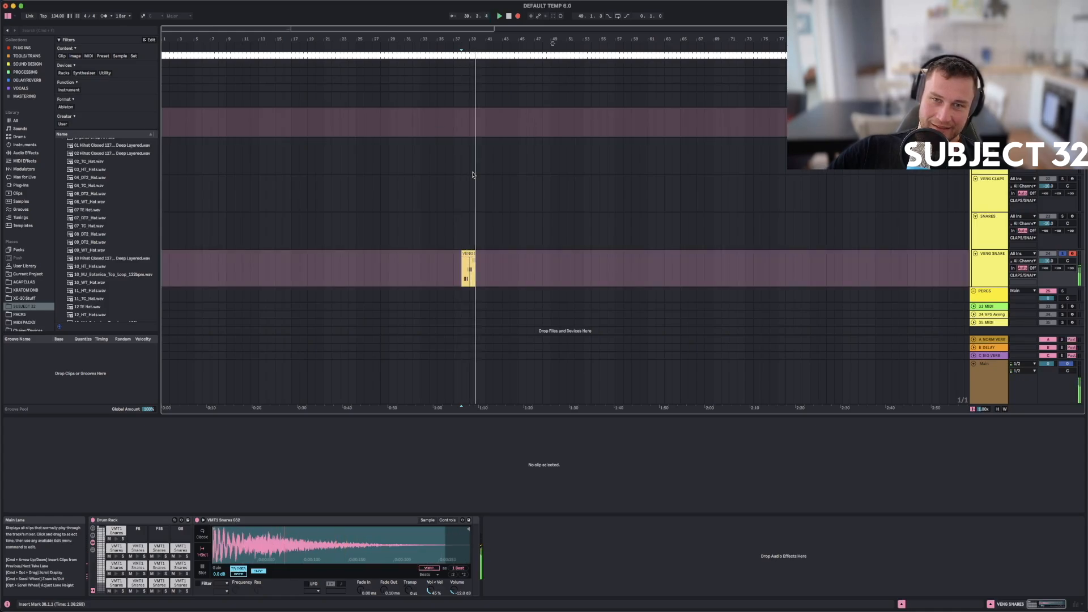
{"action": "key", "text": "space"}
Quantize all notes in the recorded VENG SNARES clip.
{"action": "left_click_drag", "start_coordinate": [473, 32], "coordinate": [466, 68]}
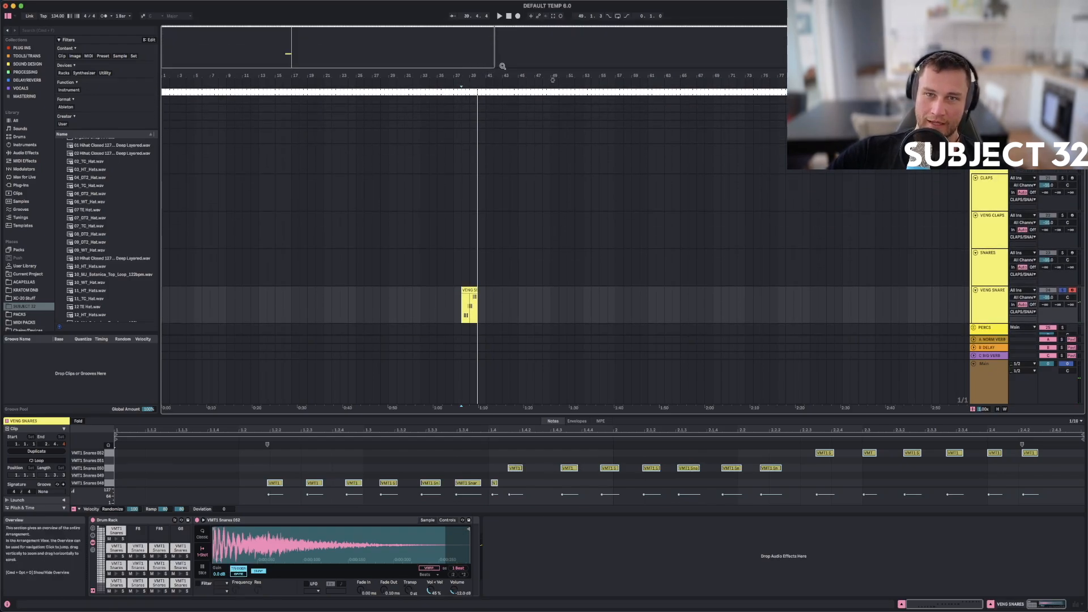
{"action": "left_click", "coordinate": [731, 460]}
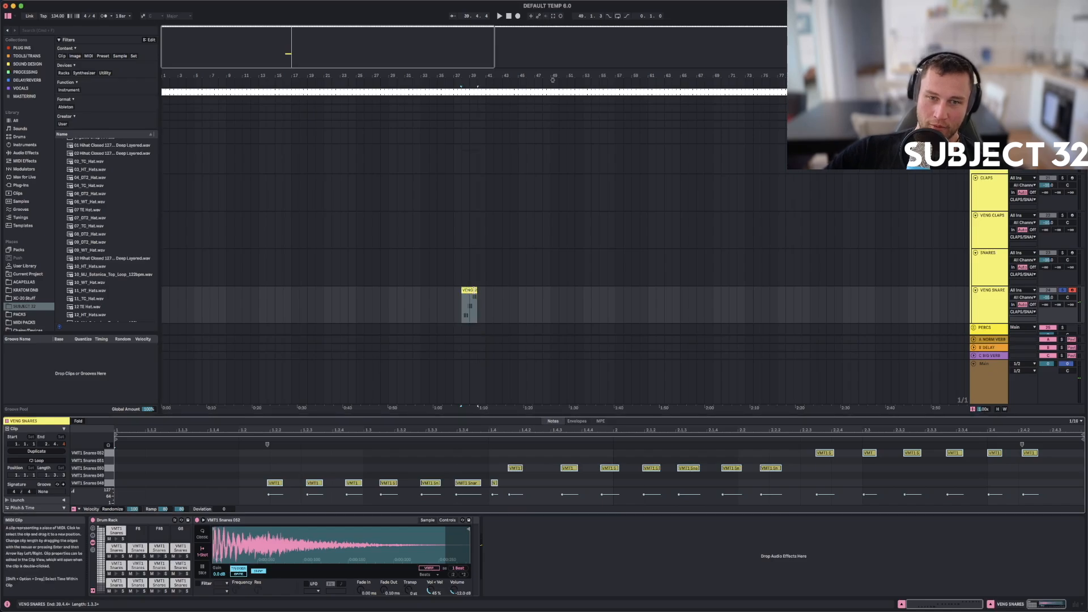
{"action": "left_click_drag", "start_coordinate": [833, 454], "coordinate": [869, 453]}
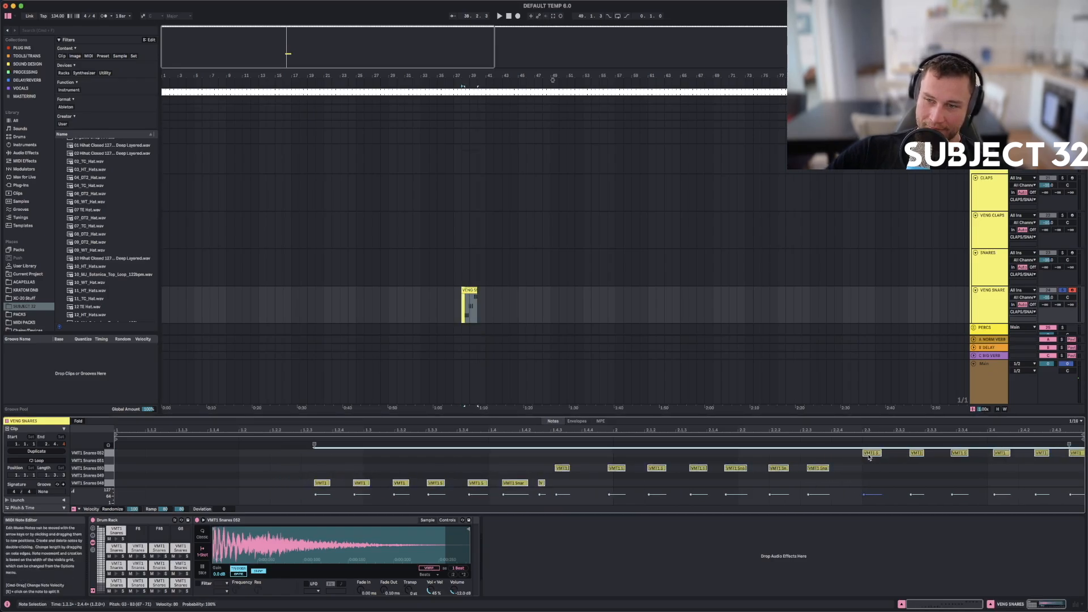
{"action": "right_click", "coordinate": [870, 453]}
{"action": "left_click", "coordinate": [884, 290]}
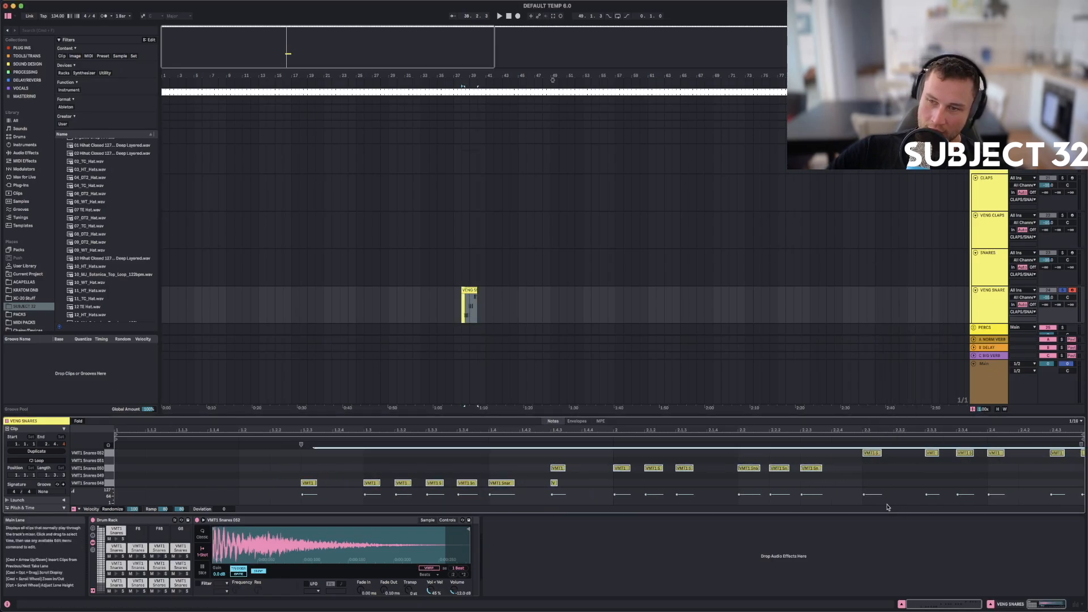
Loop the VENG SNARES clip over a duplicated note in the top snare row and extend the clip from bar 37 to bar 41.
{"action": "left_click", "coordinate": [872, 453]}
{"action": "key", "text": "super+d"}
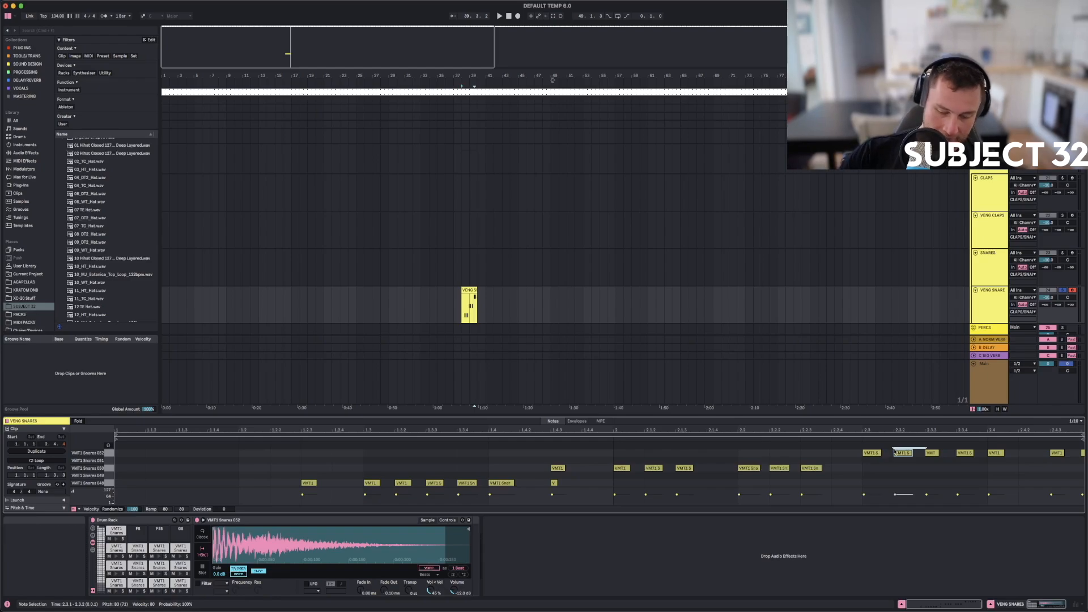
{"action": "key", "text": "super+l"}
{"action": "key", "text": "space"}
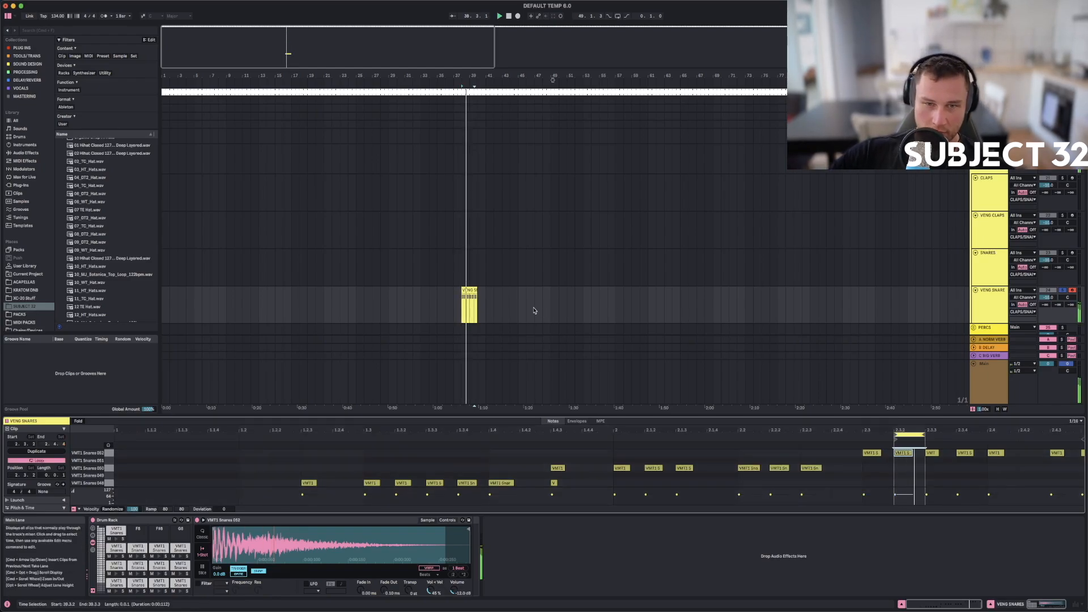
{"action": "left_click", "coordinate": [465, 293]}
{"action": "left_click_drag", "start_coordinate": [465, 291], "coordinate": [485, 291]}
{"action": "key", "text": "space"}
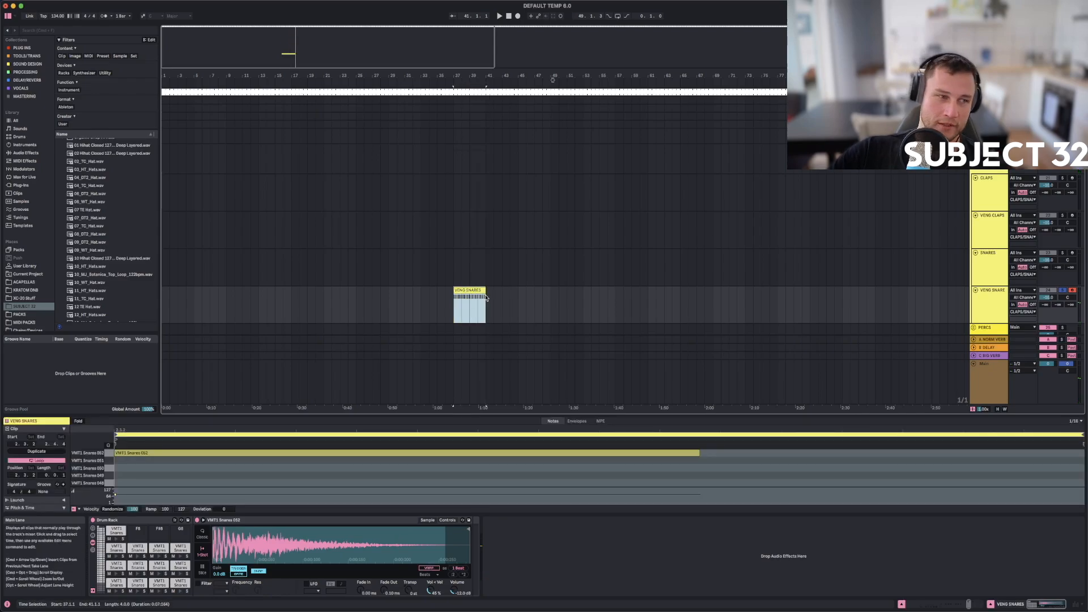
Play the looped snare clip and set the VENG SNARES, SNARES, VENG CLAPS and CLAPS track volumes to 0 dB.
{"action": "left_click", "coordinate": [451, 305]}
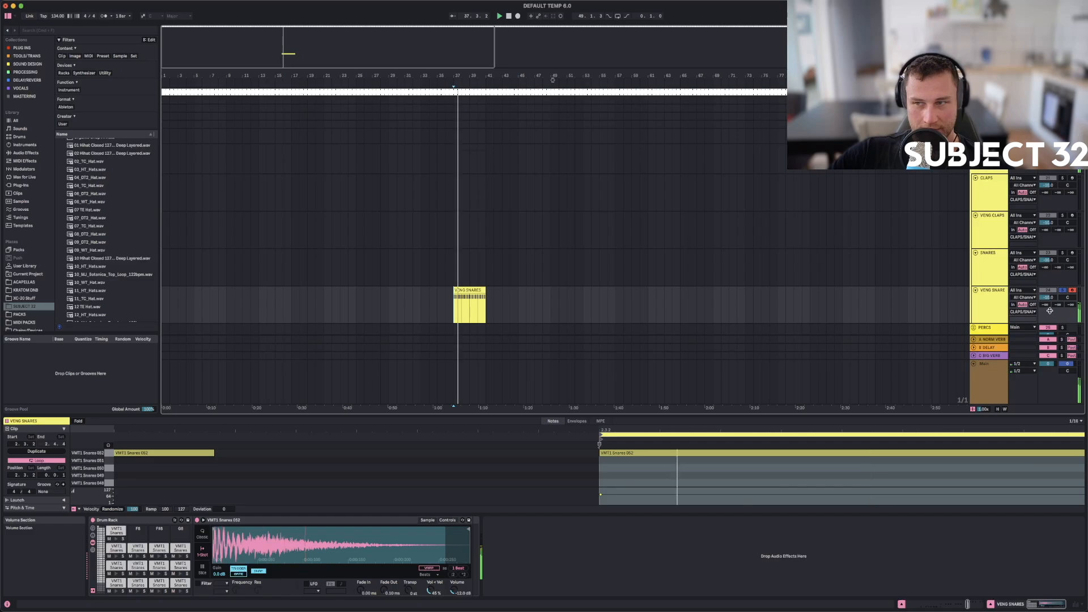
{"action": "left_click_drag", "start_coordinate": [1047, 298], "coordinate": [1047, 284]}
{"action": "key", "text": "space"}
{"action": "double_click", "coordinate": [1047, 260]}
{"action": "left_click", "coordinate": [1047, 224]}
{"action": "double_click", "coordinate": [1046, 224]}
{"action": "double_click", "coordinate": [1047, 186]}
Unsolo the VENG SNARES track and delete its test MIDI clip.
{"action": "left_click", "coordinate": [1063, 291]}
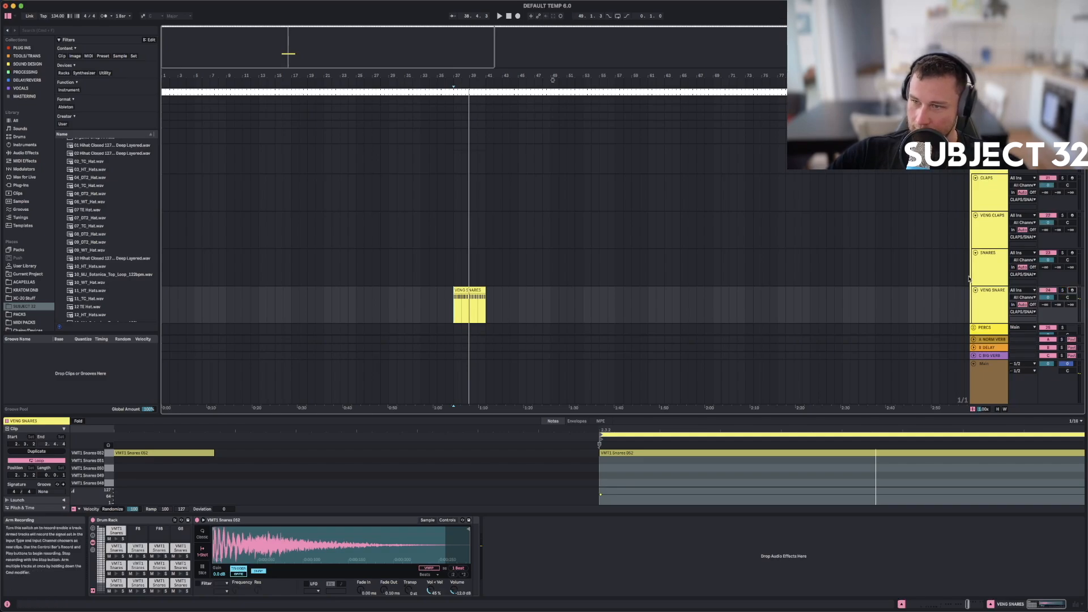
{"action": "left_click", "coordinate": [479, 290]}
{"action": "key", "text": "Delete"}
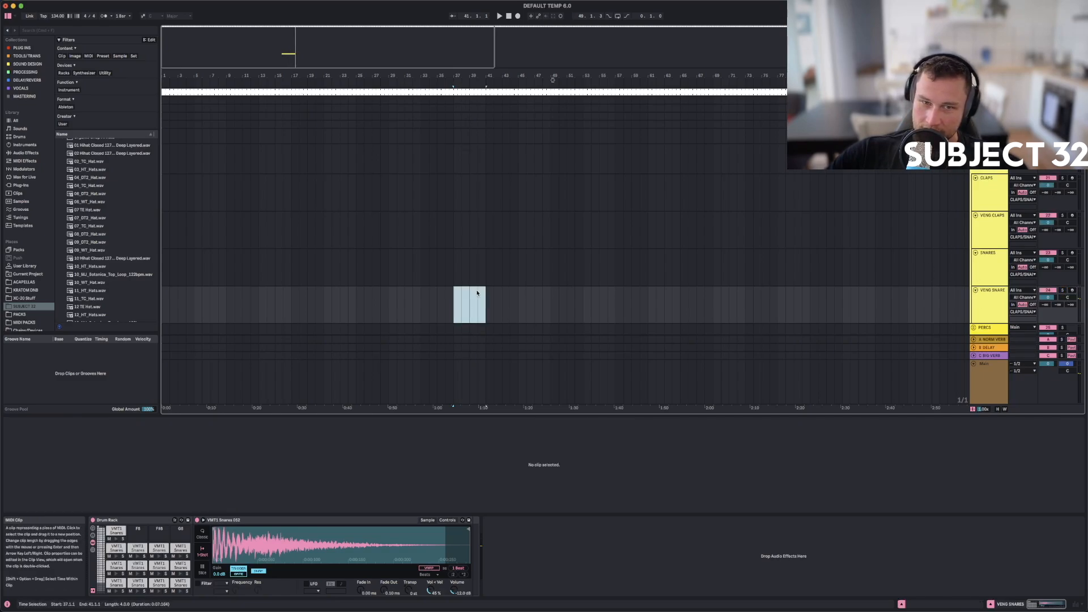
{"action": "left_click_drag", "start_coordinate": [721, 75], "coordinate": [720, 44]}
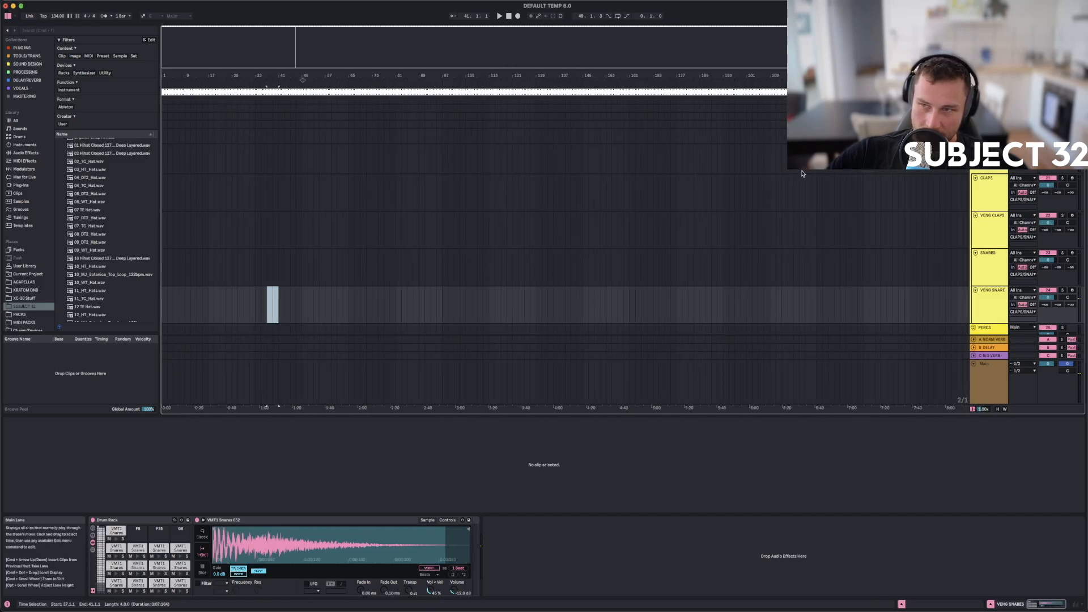
Delete the Audio Effect Rack, EQ Eight and Limiter from the CLAPS/SNARES group track.
{"action": "left_click", "coordinate": [989, 158]}
{"action": "left_click", "coordinate": [129, 520]}
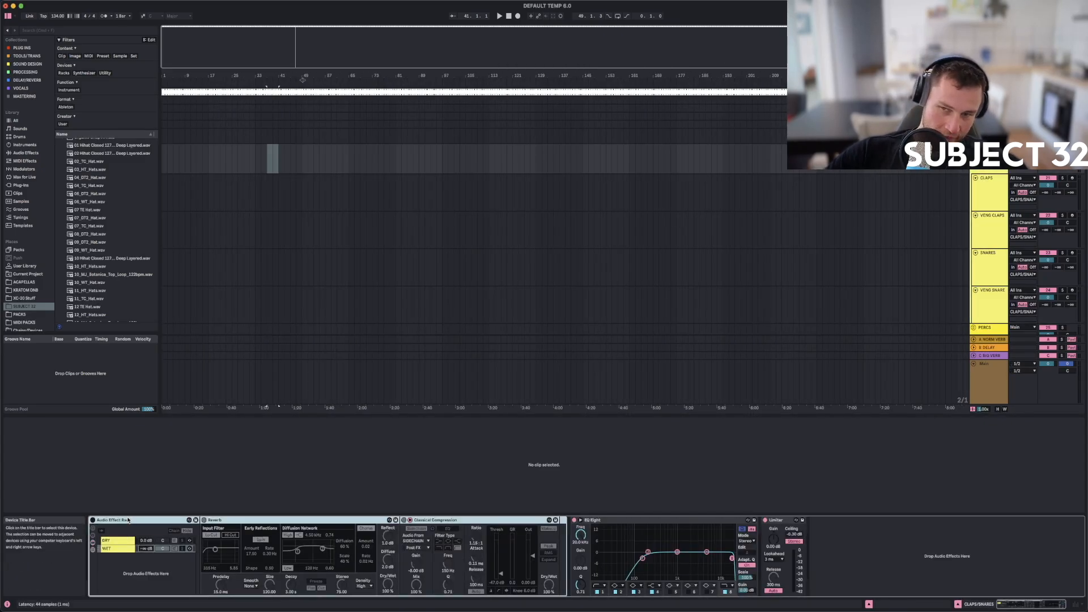
{"action": "key", "text": "Delete"}
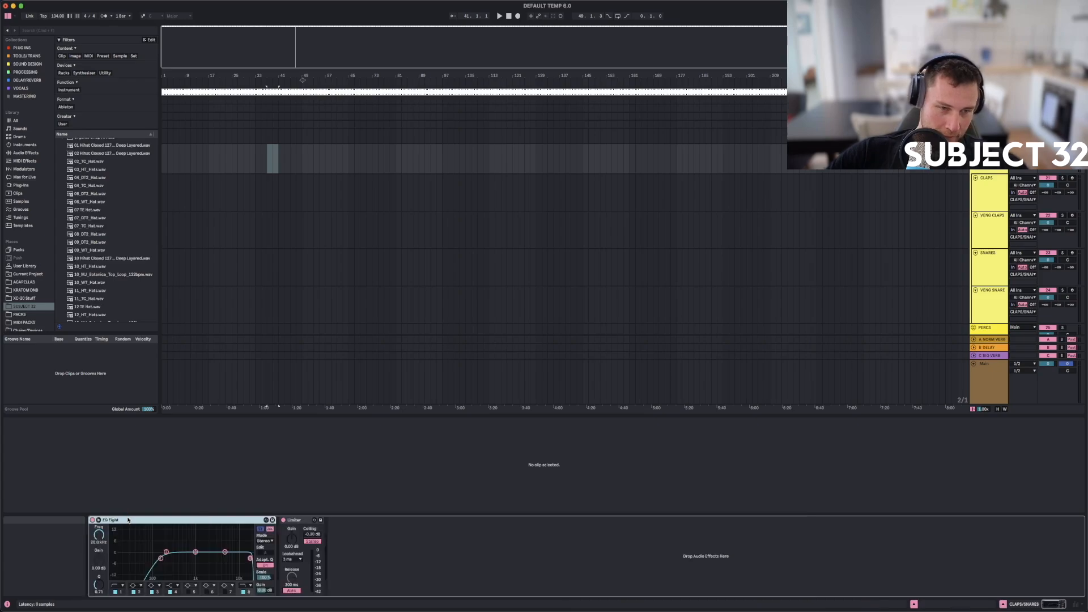
{"action": "key", "text": "Delete"}
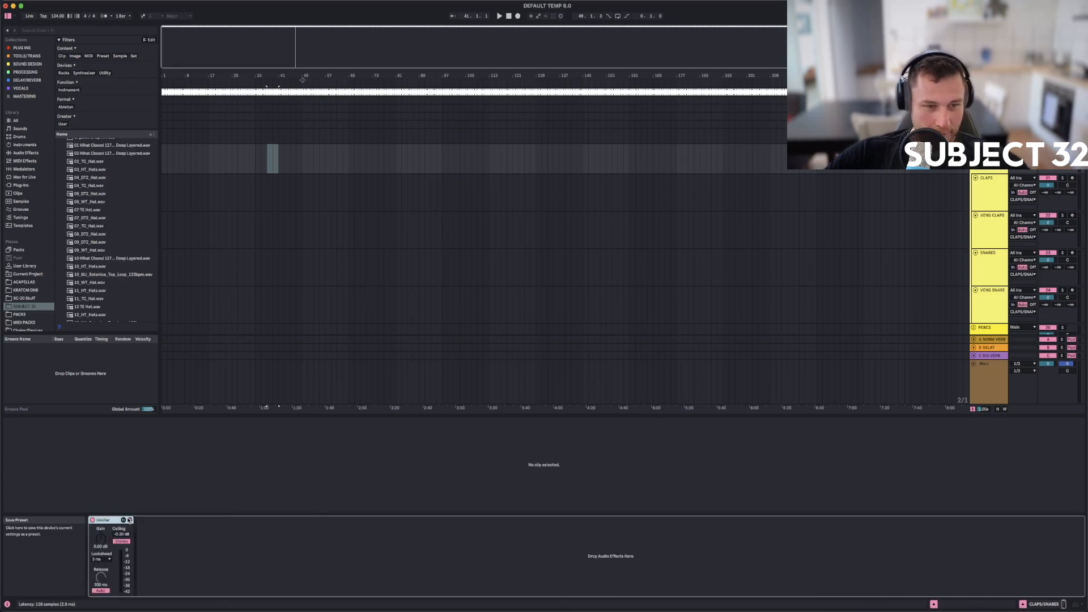
Delete the Audio Effect Rack and EQ Eight from the CYMBALS group track.
{"action": "left_click", "coordinate": [989, 133]}
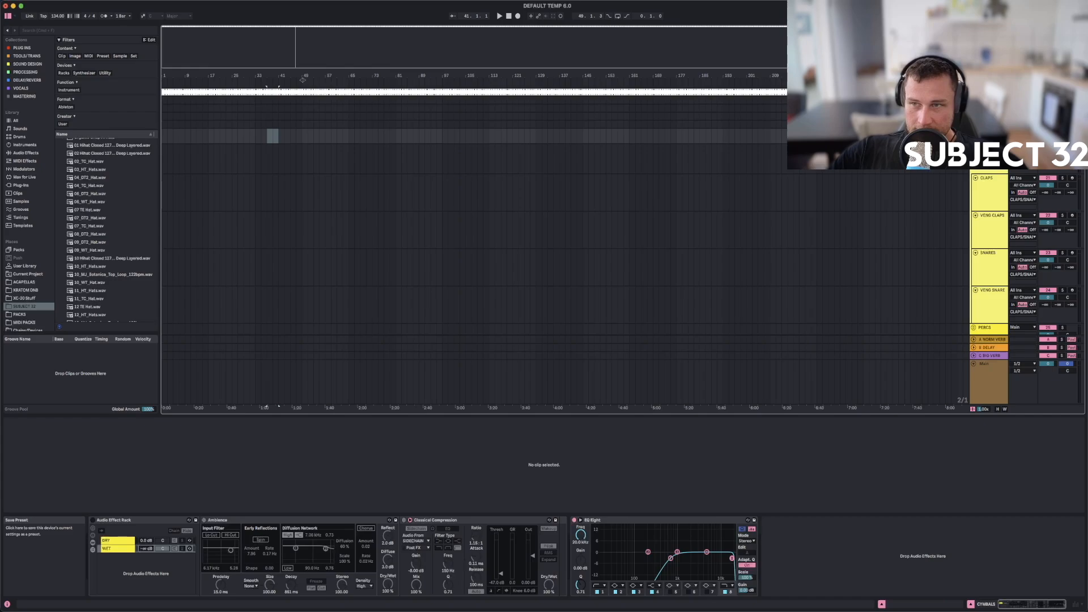
{"action": "left_click", "coordinate": [120, 520]}
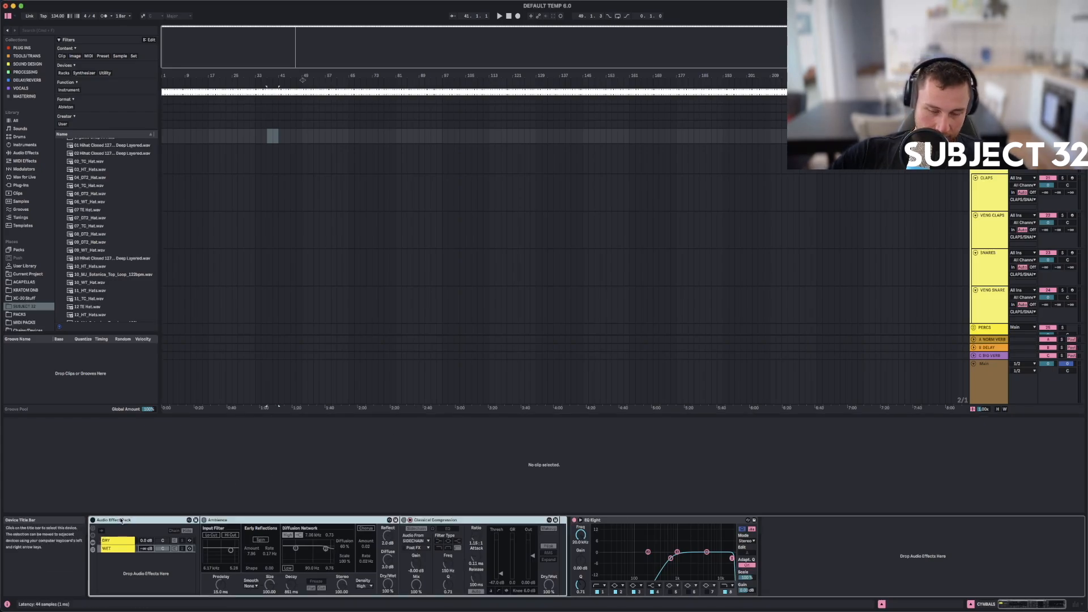
{"action": "key", "text": "Delete"}
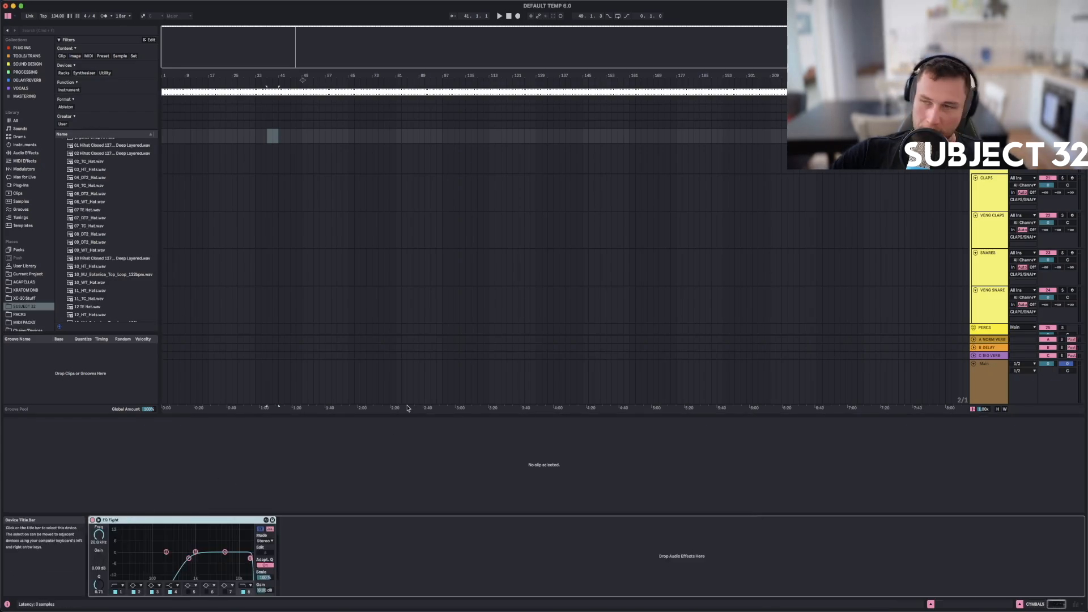
{"action": "key", "text": "Delete"}
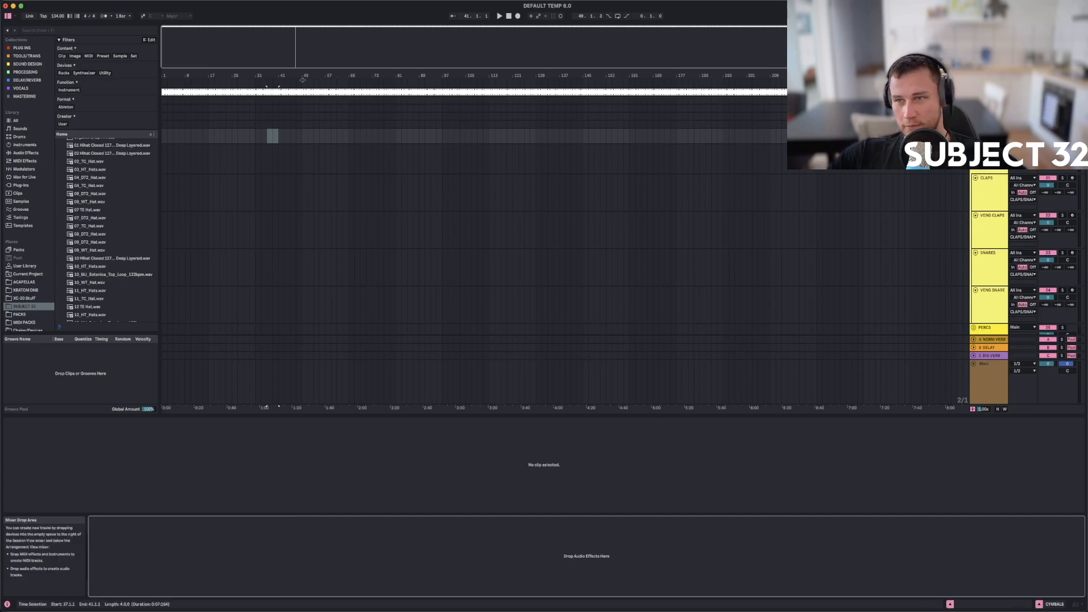
Fold all the track groups and unfold only the PERCS group.
{"action": "left_click", "coordinate": [989, 124]}
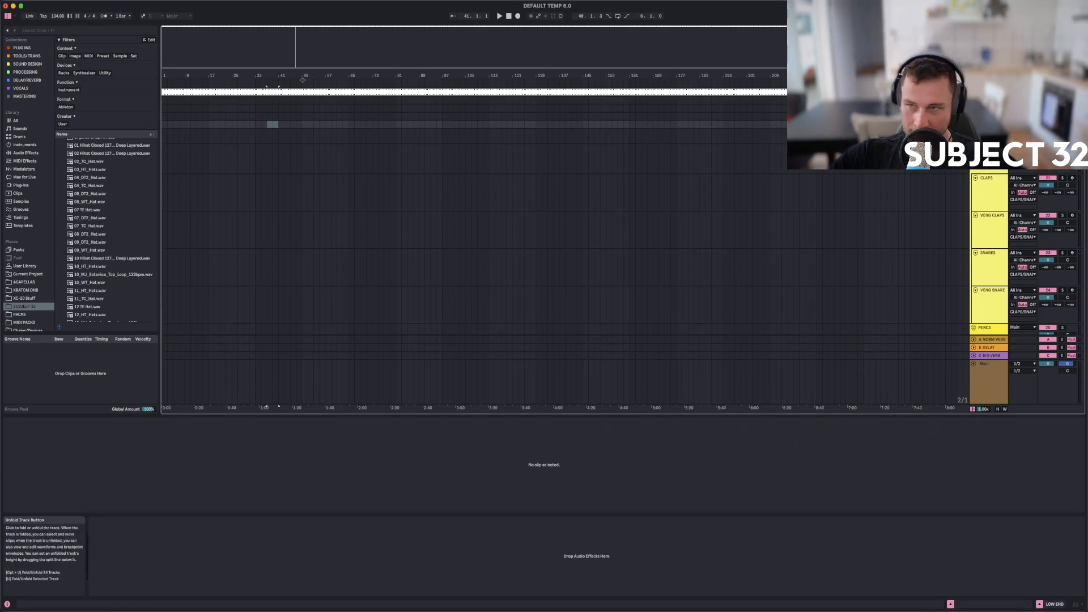
{"action": "left_click", "coordinate": [974, 147], "text": "alt"}
{"action": "left_click", "coordinate": [989, 148]}
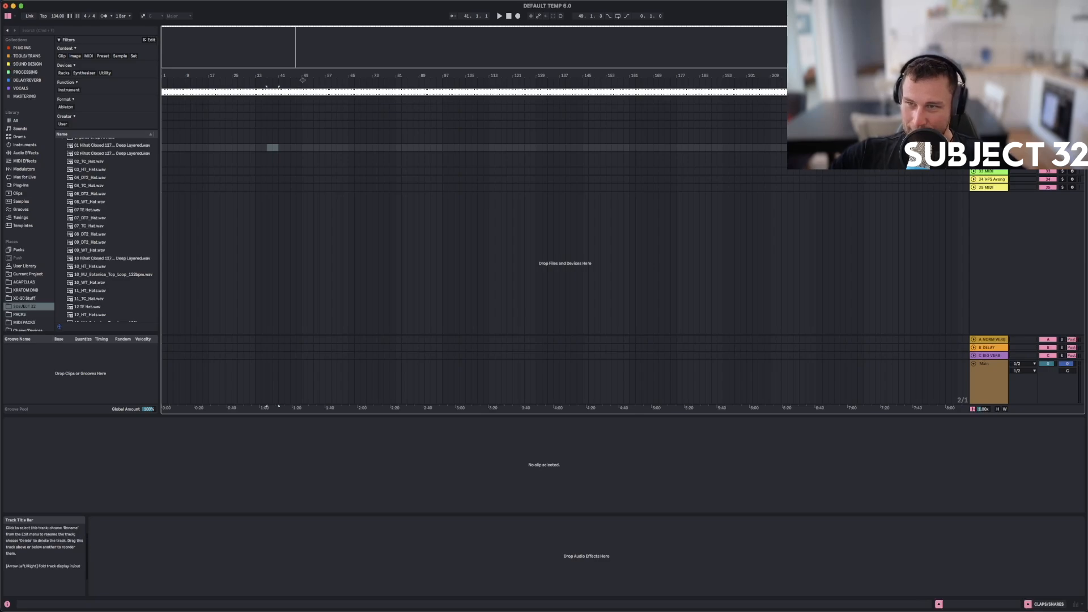
{"action": "key", "text": "Down"}
{"action": "left_click", "coordinate": [973, 155]}
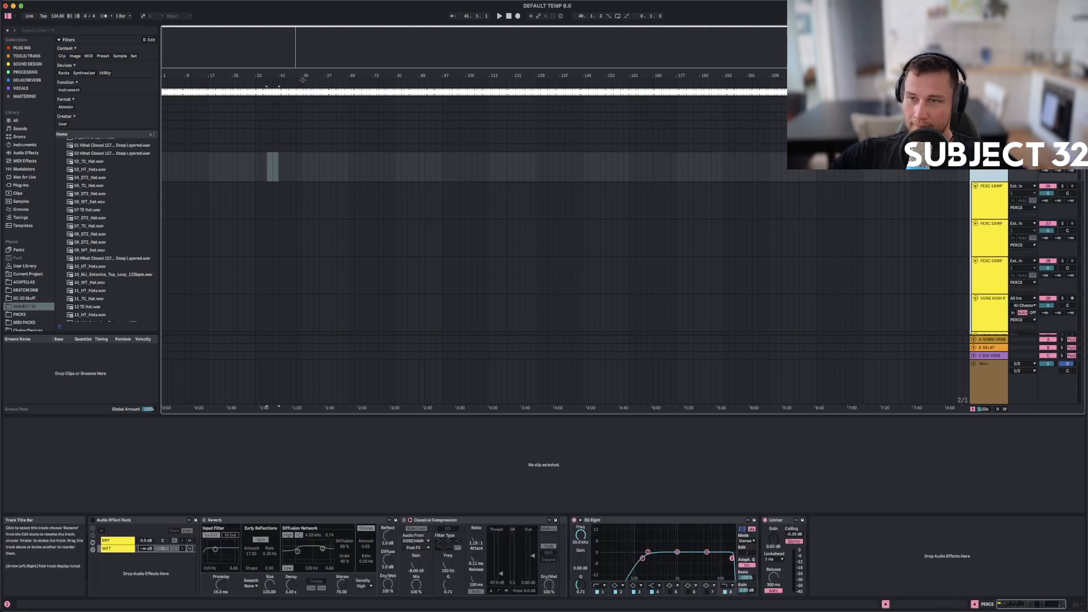
Try purple, amethyst and magenta as the color of the PERCS group track.
{"action": "right_click", "coordinate": [991, 161]}
{"action": "left_click", "coordinate": [1069, 280]}
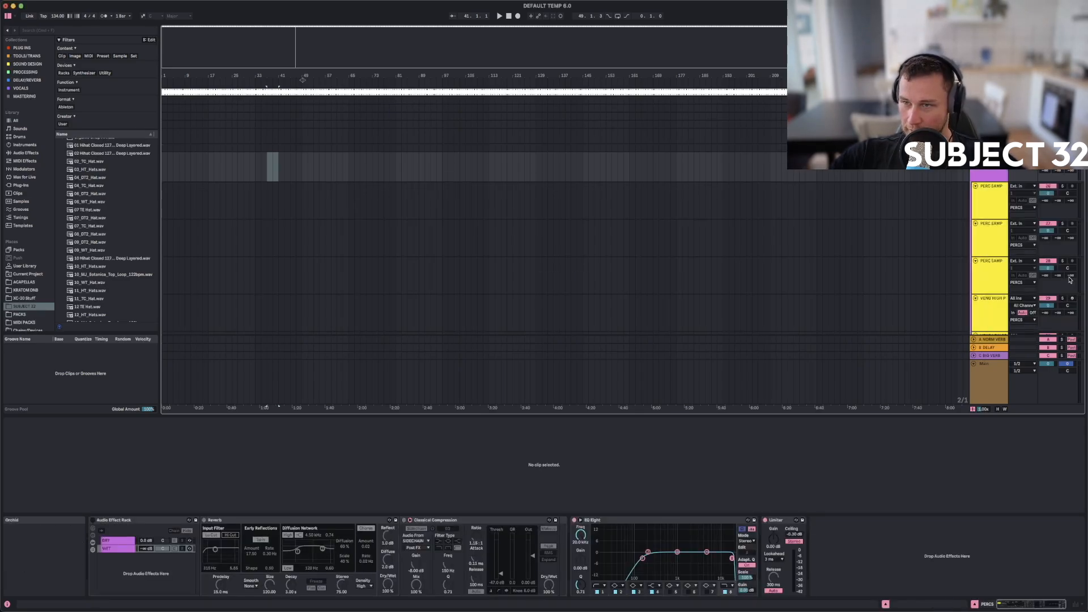
{"action": "right_click", "coordinate": [992, 175]}
{"action": "left_click", "coordinate": [1060, 292]}
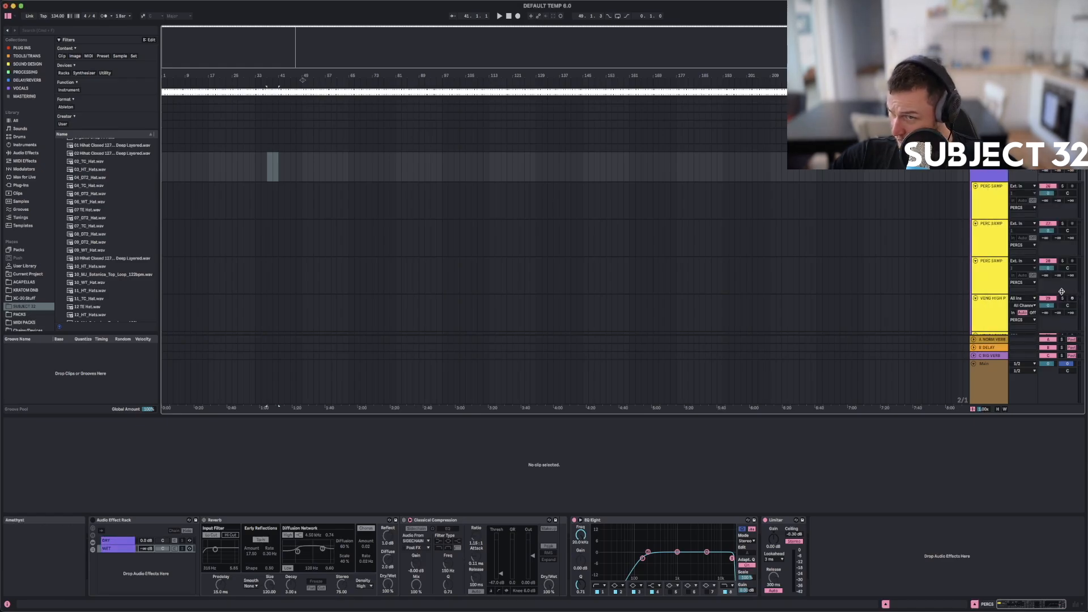
{"action": "right_click", "coordinate": [989, 176]}
{"action": "left_click", "coordinate": [1073, 285]}
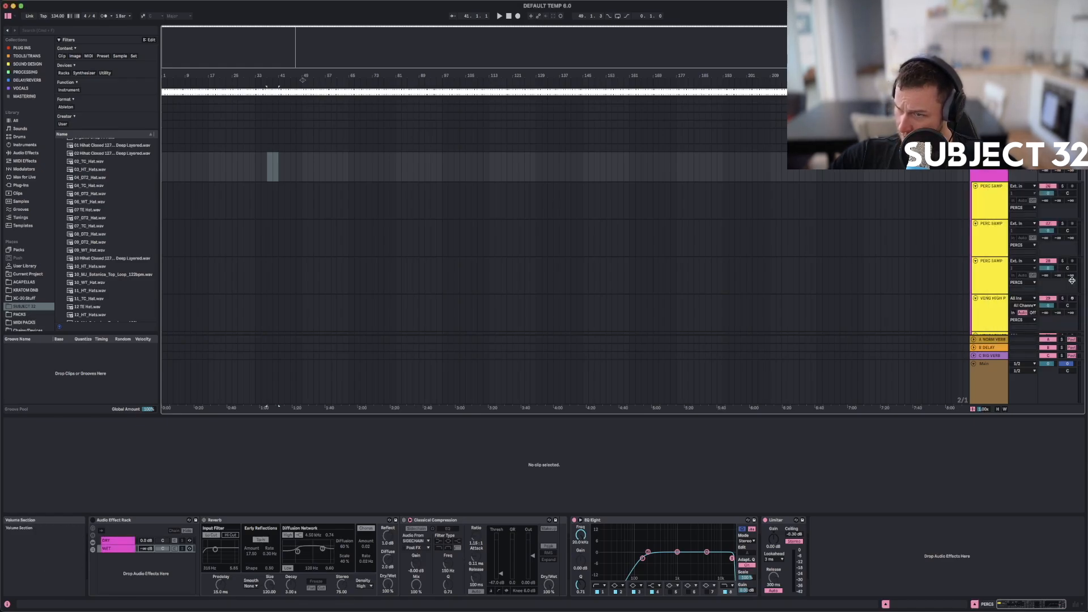
Color the PERCS group and all its tracks, from the first PERC SAMP track through SUB PERCS #2, pink.
{"action": "right_click", "coordinate": [997, 175]}
{"action": "left_click", "coordinate": [1080, 282]}
{"action": "left_click", "coordinate": [990, 178]}
{"action": "left_click", "coordinate": [993, 196]}
{"action": "scroll", "coordinate": [993, 196], "scroll_direction": "down", "scroll_amount": 3}
{"action": "scroll", "coordinate": [993, 196], "scroll_direction": "down", "scroll_amount": 3}
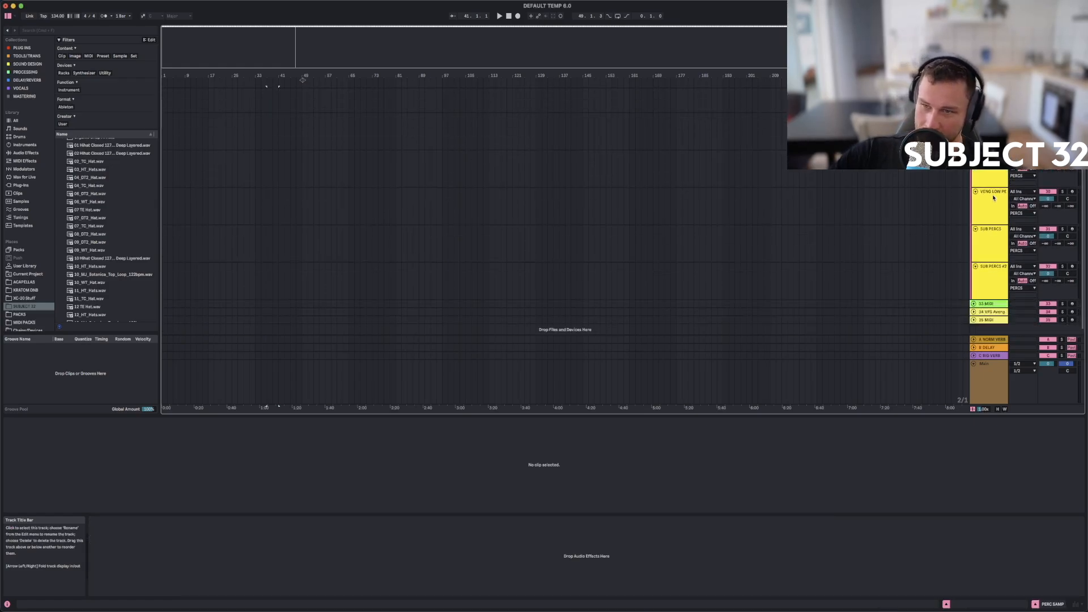
{"action": "left_click", "coordinate": [991, 281], "text": "shift"}
{"action": "right_click", "coordinate": [992, 281]}
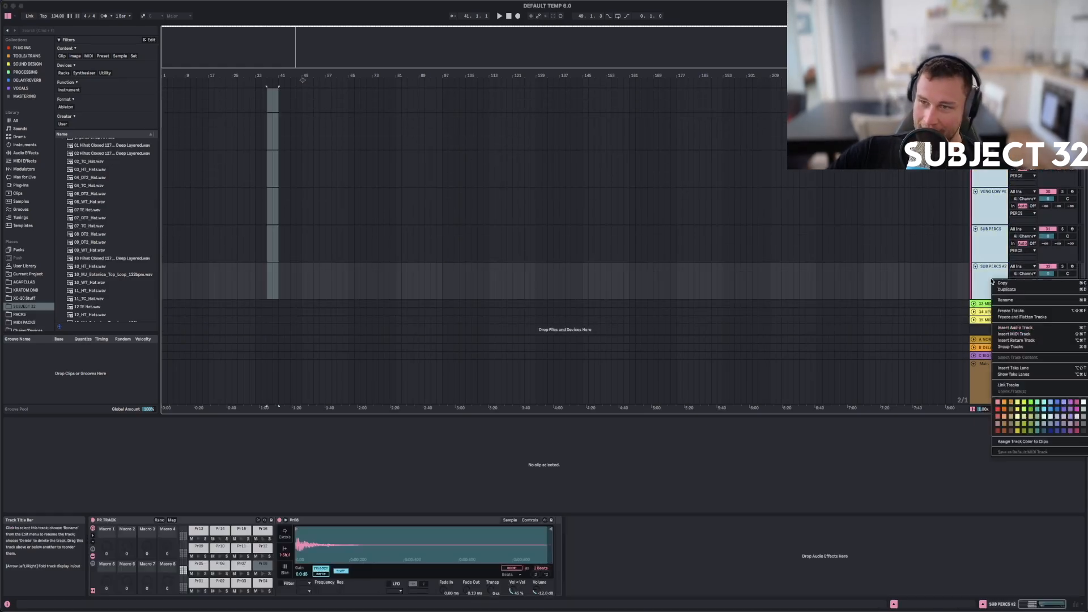
{"action": "left_click", "coordinate": [1079, 407]}
Check the device chain of VENG HIGH PERCS, and arm VENG LOW PERCS and SUB PERCS in turn to audition their racks.
{"action": "scroll", "coordinate": [989, 255], "scroll_direction": "up", "scroll_amount": 3}
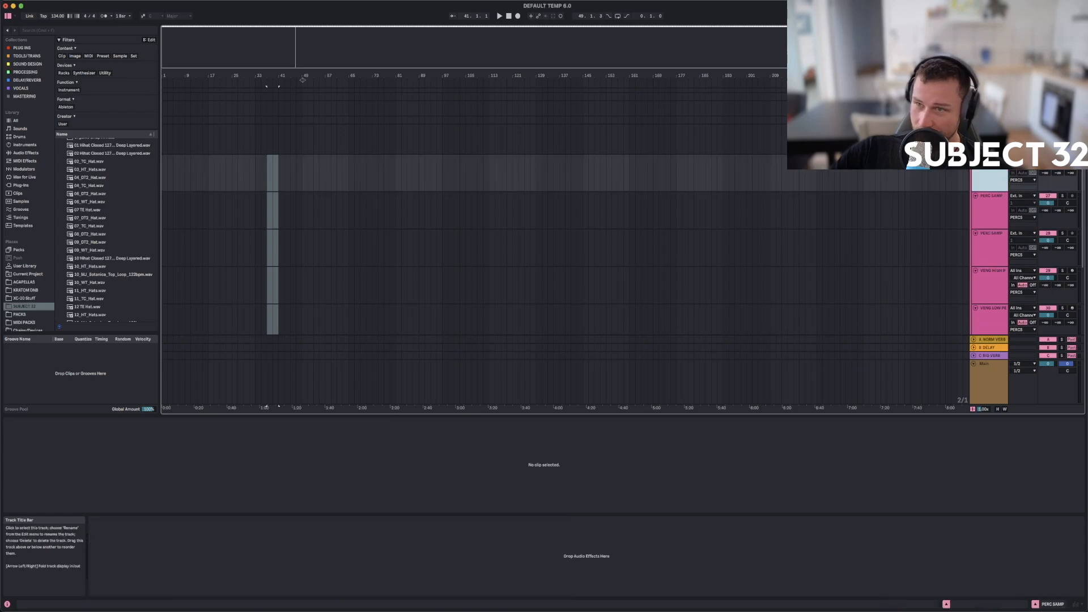
{"action": "scroll", "coordinate": [988, 208], "scroll_direction": "down", "scroll_amount": 4}
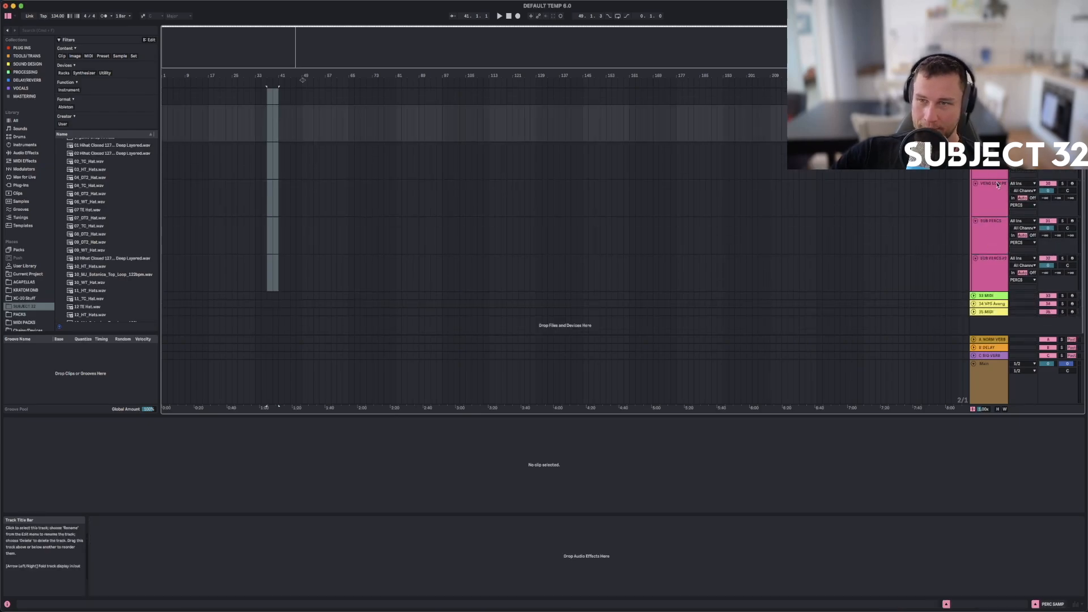
{"action": "left_click", "coordinate": [990, 147]}
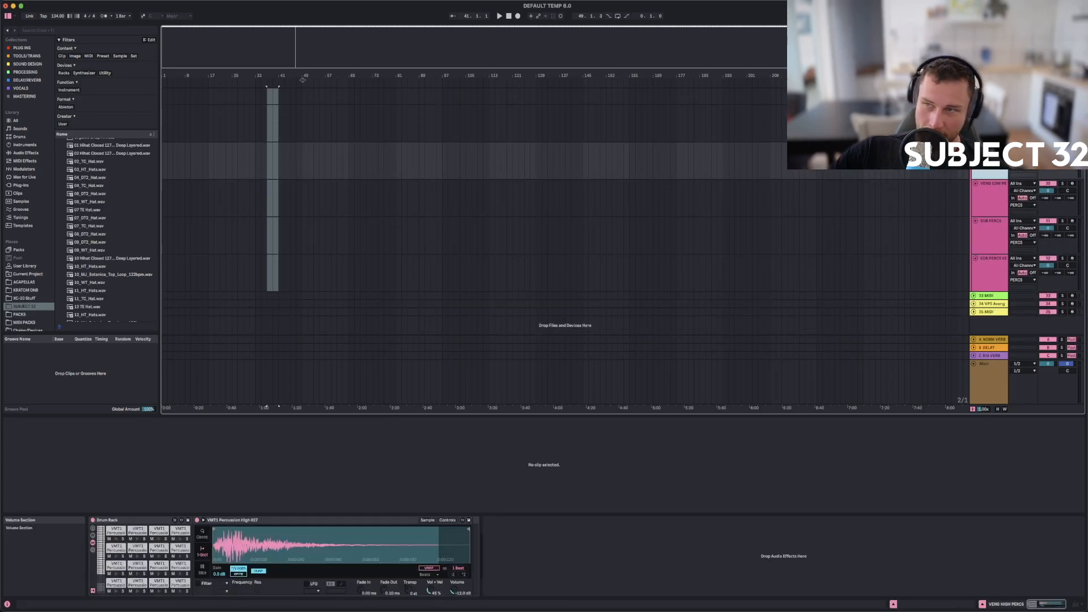
{"action": "left_click", "coordinate": [1072, 185]}
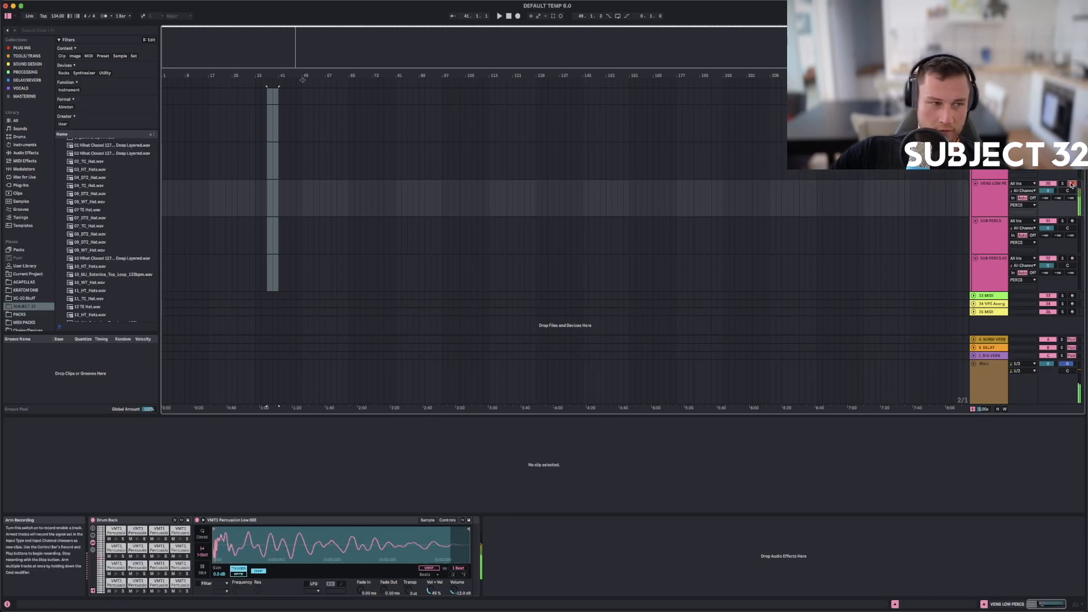
{"action": "left_click", "coordinate": [1071, 221]}
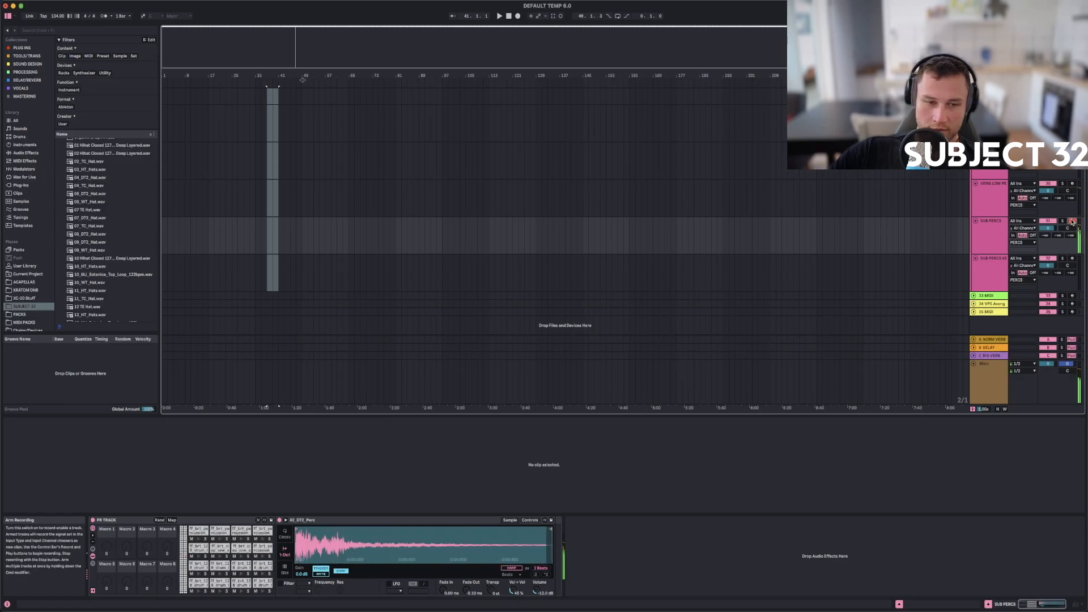
Arm SUB PERCS #2, audition its Drum Rack pads in different keyboard octaves, and disarm the track.
{"action": "left_click", "coordinate": [1072, 259]}
{"action": "left_click", "coordinate": [990, 265]}
{"action": "key", "text": "z"}
{"action": "key", "text": "s"}
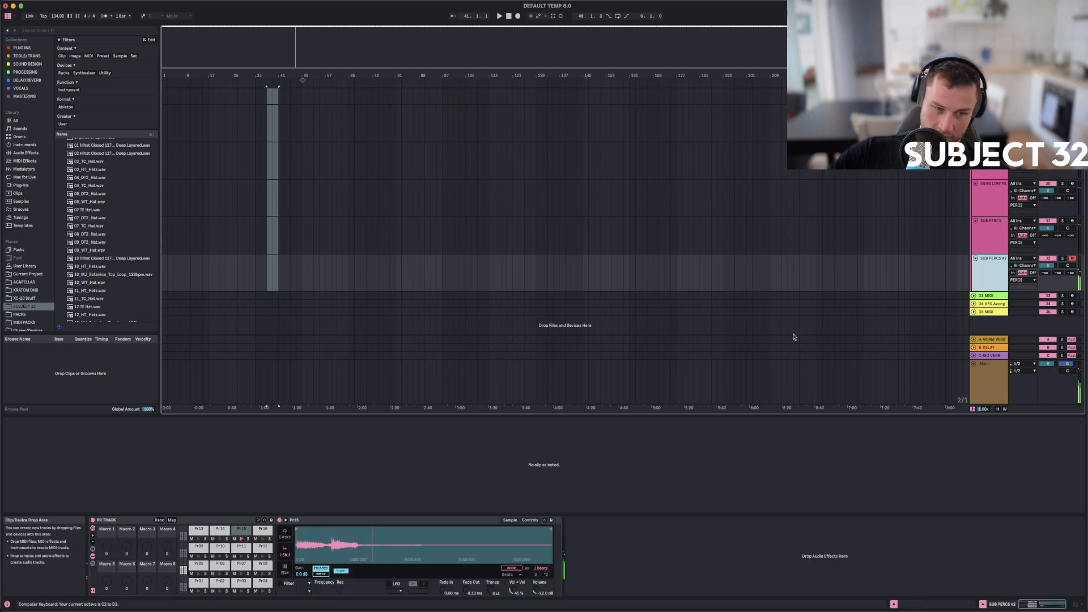
{"action": "key", "text": "d"}
{"action": "key", "text": "z"}
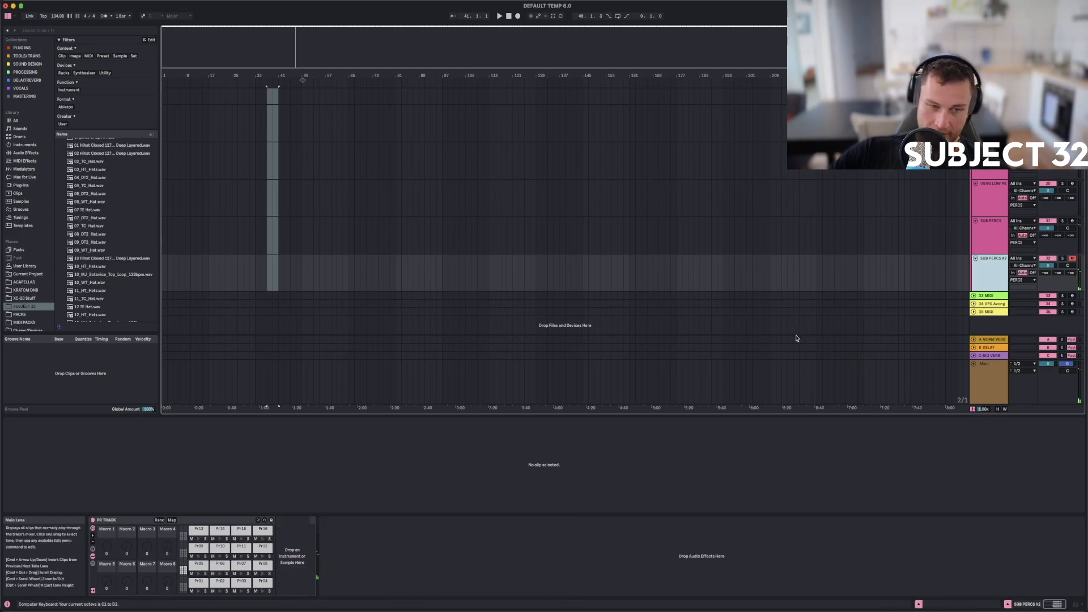
{"action": "key", "text": "k"}
{"action": "key", "text": "g"}
{"action": "key", "text": "f"}
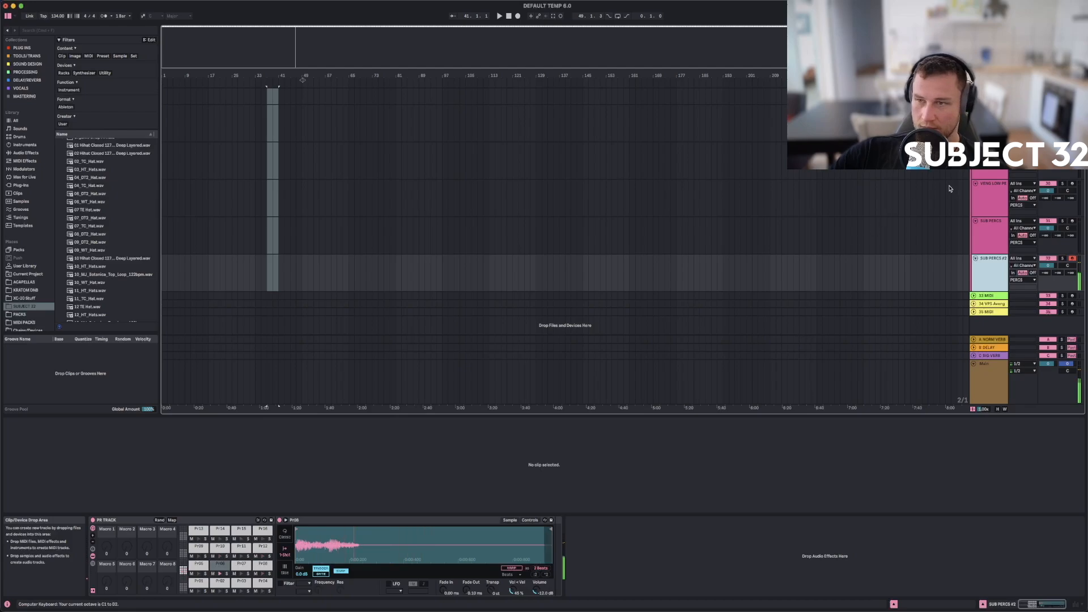
{"action": "left_click", "coordinate": [1072, 259]}
Fold the PERCS group and delete the VPS Avenger track below it.
{"action": "scroll", "coordinate": [942, 212], "scroll_direction": "up", "scroll_amount": 4}
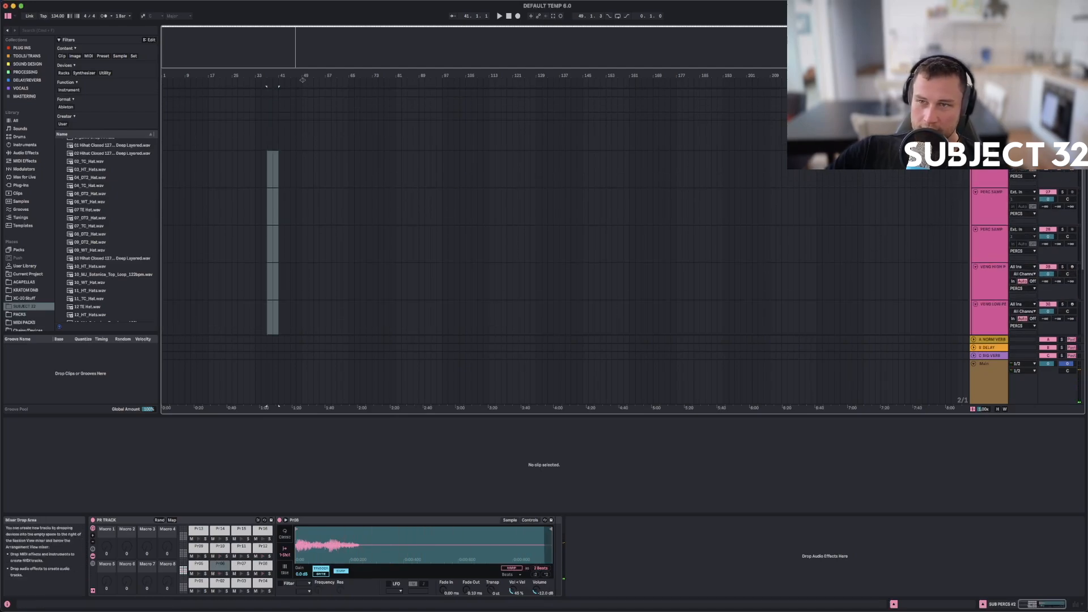
{"action": "left_click", "coordinate": [974, 139]}
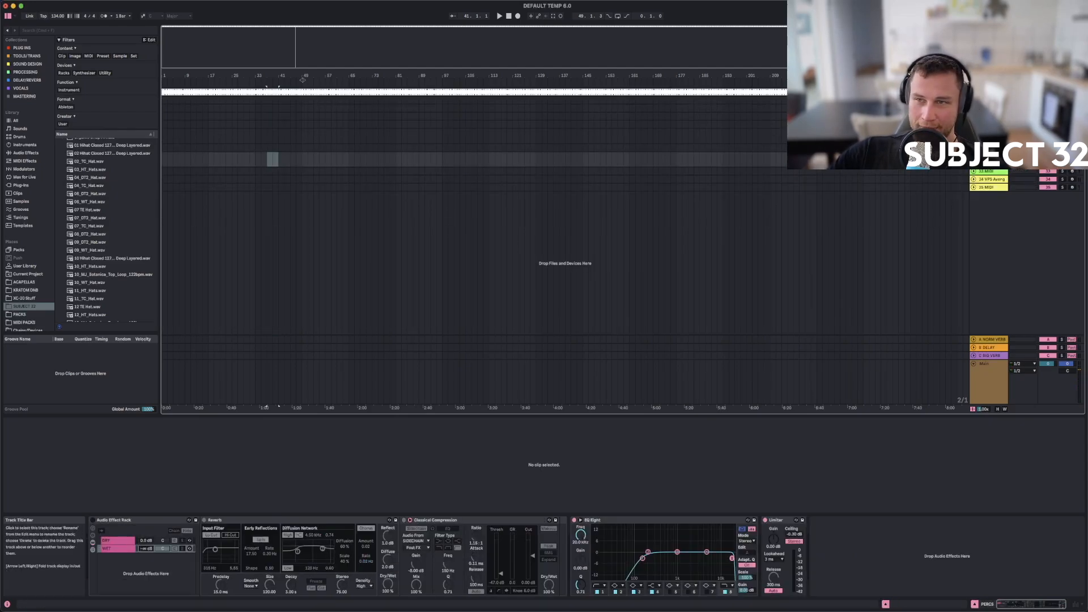
{"action": "left_click", "coordinate": [990, 172]}
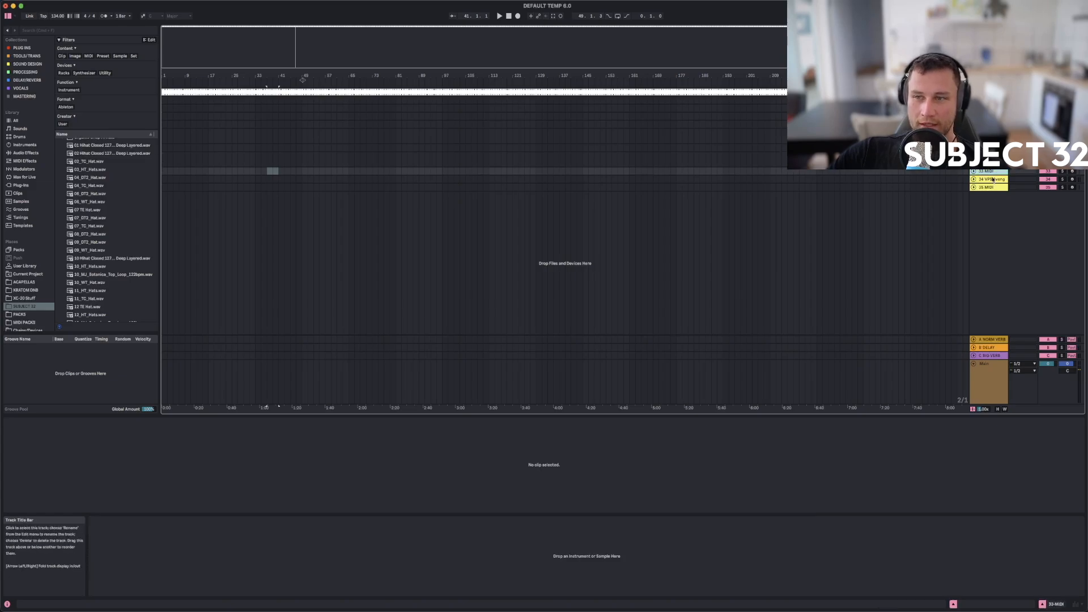
{"action": "left_click", "coordinate": [993, 180]}
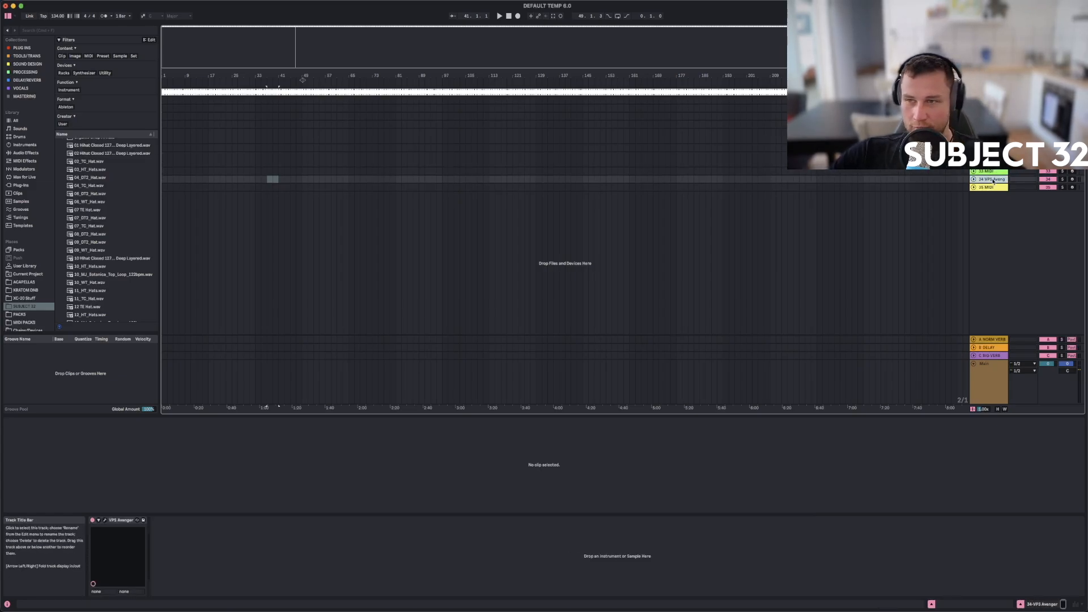
{"action": "key", "text": "super+z"}
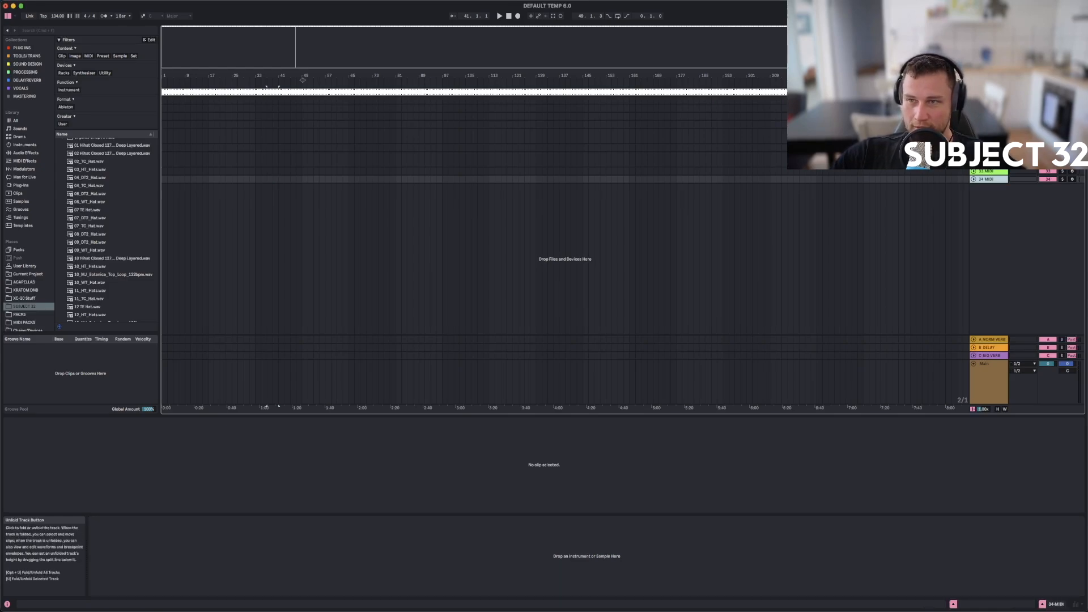
Duplicate the LOW END group together with all its audio tracks.
{"action": "scroll", "coordinate": [1041, 165], "scroll_direction": "up", "scroll_amount": 10}
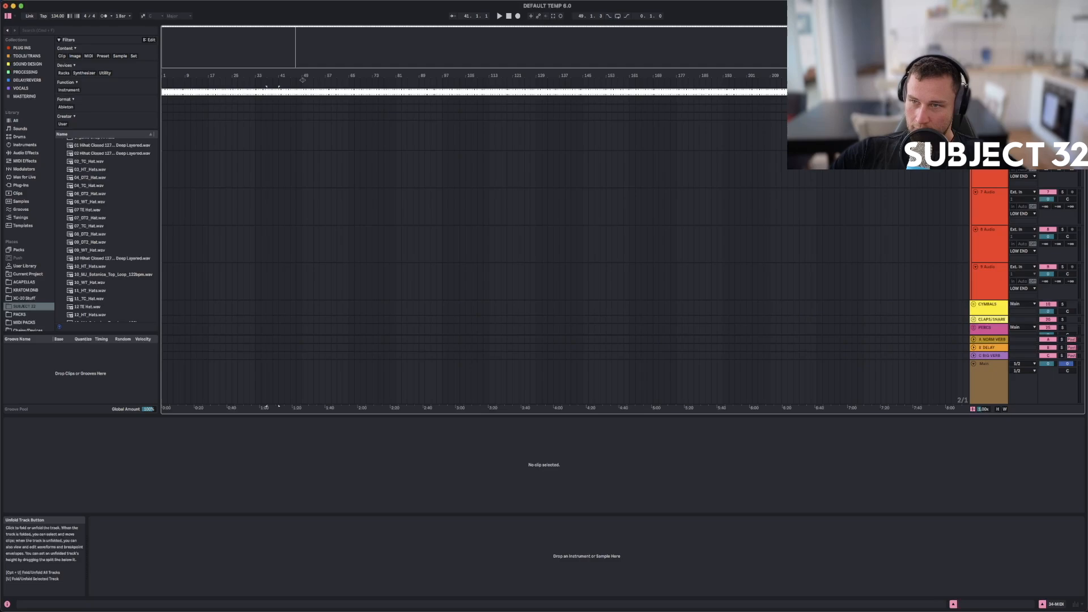
{"action": "left_click", "coordinate": [989, 127]}
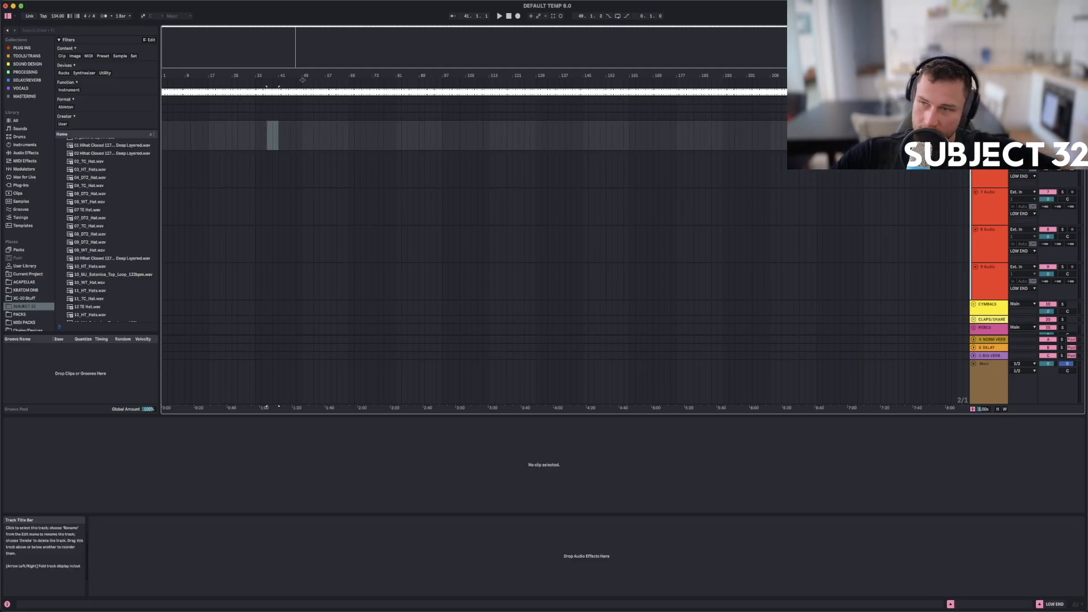
{"action": "key", "text": "super+d"}
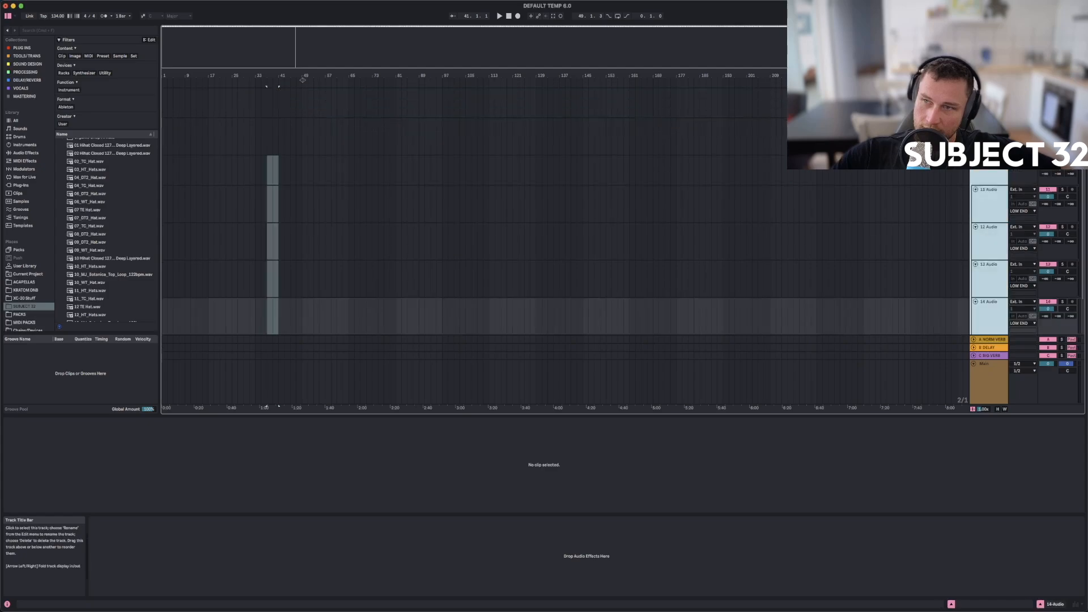
Color the duplicated LOW END group and its audio tracks 11 through 14 green.
{"action": "left_click", "coordinate": [986, 176]}
{"action": "right_click", "coordinate": [986, 171]}
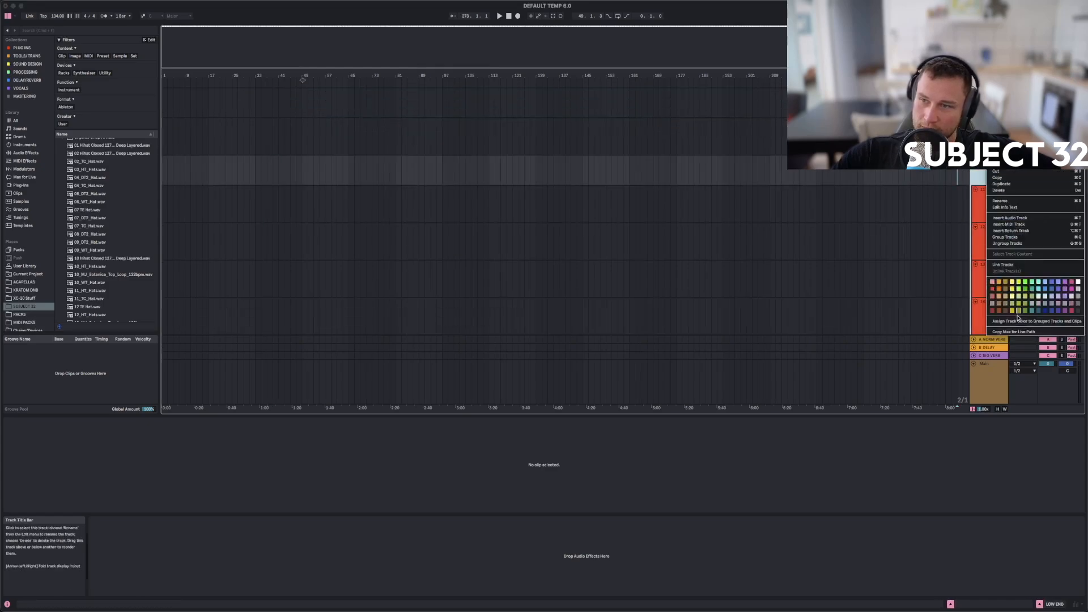
{"action": "left_click", "coordinate": [1026, 285]}
{"action": "left_click", "coordinate": [986, 207]}
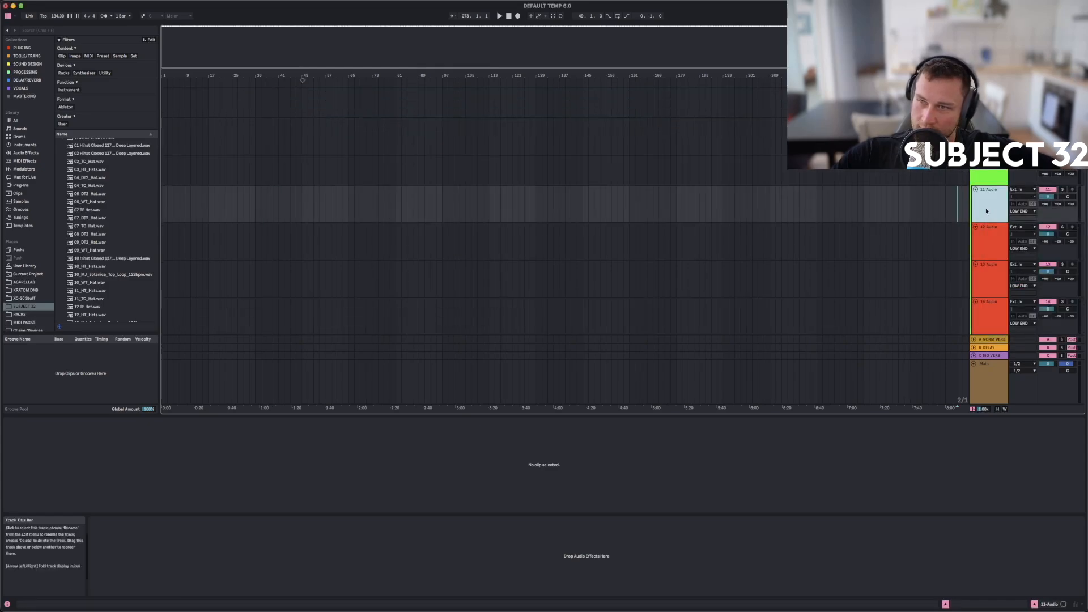
{"action": "right_click", "coordinate": [993, 322]}
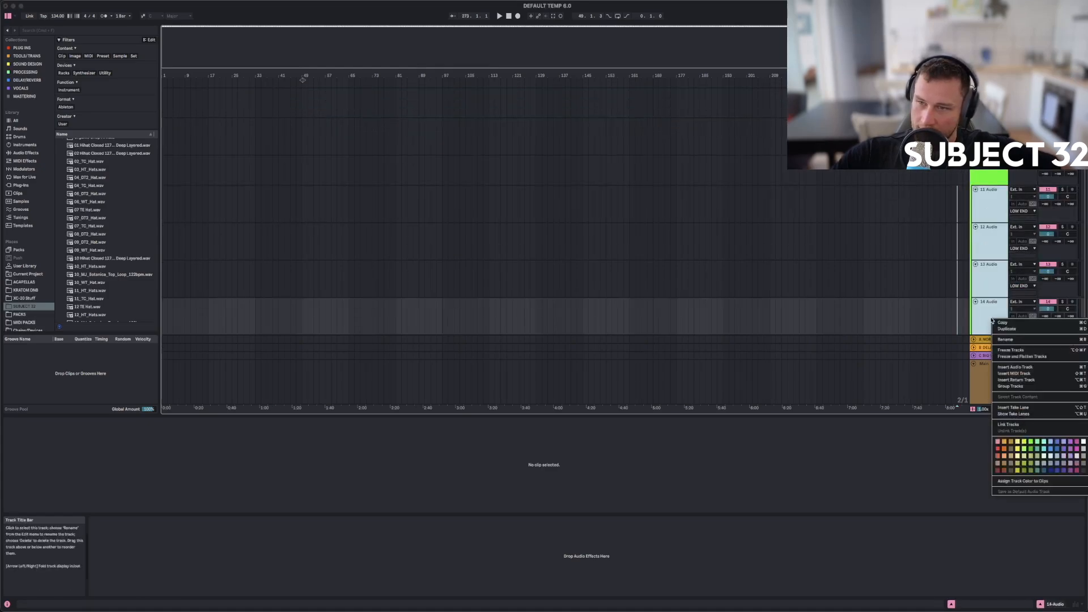
{"action": "left_click", "coordinate": [1027, 440]}
{"action": "right_click", "coordinate": [987, 173]}
{"action": "left_click", "coordinate": [991, 207]}
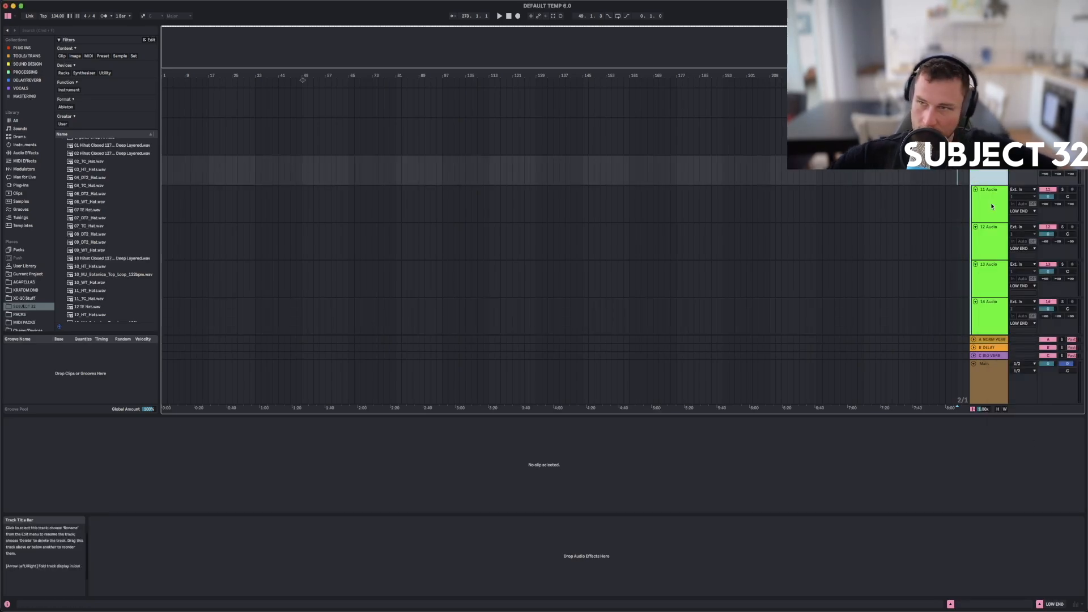
Collapse the CYMBALS sample folder, open the ATMOSPHERES folder and preview Atmos 003.wav.
{"action": "scroll", "coordinate": [963, 183], "scroll_direction": "up", "scroll_amount": 4}
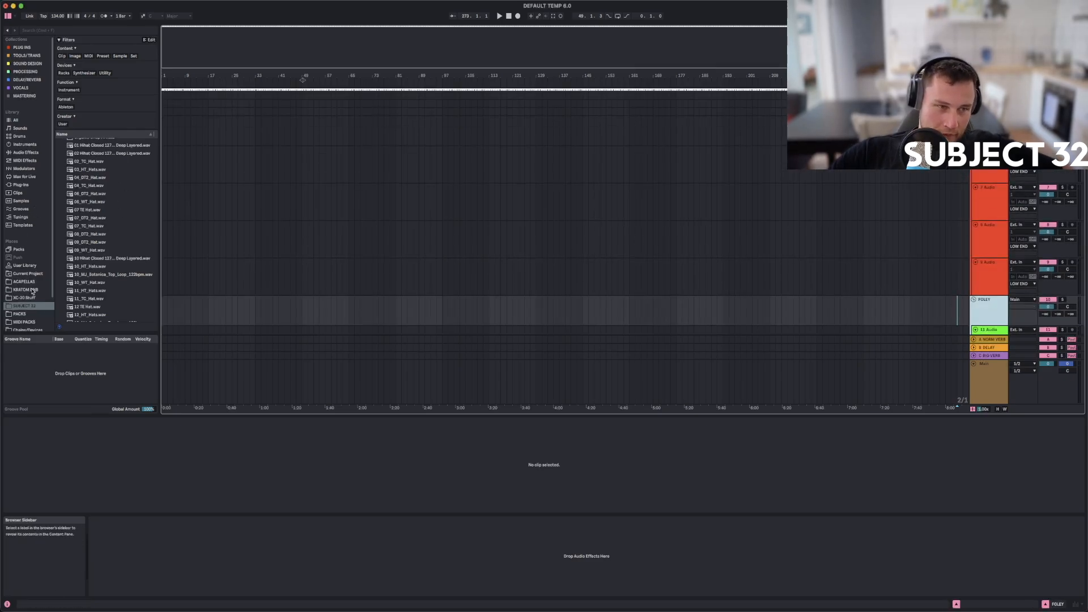
{"action": "scroll", "coordinate": [62, 216], "scroll_direction": "up", "scroll_amount": 3}
{"action": "left_click", "coordinate": [57, 199]}
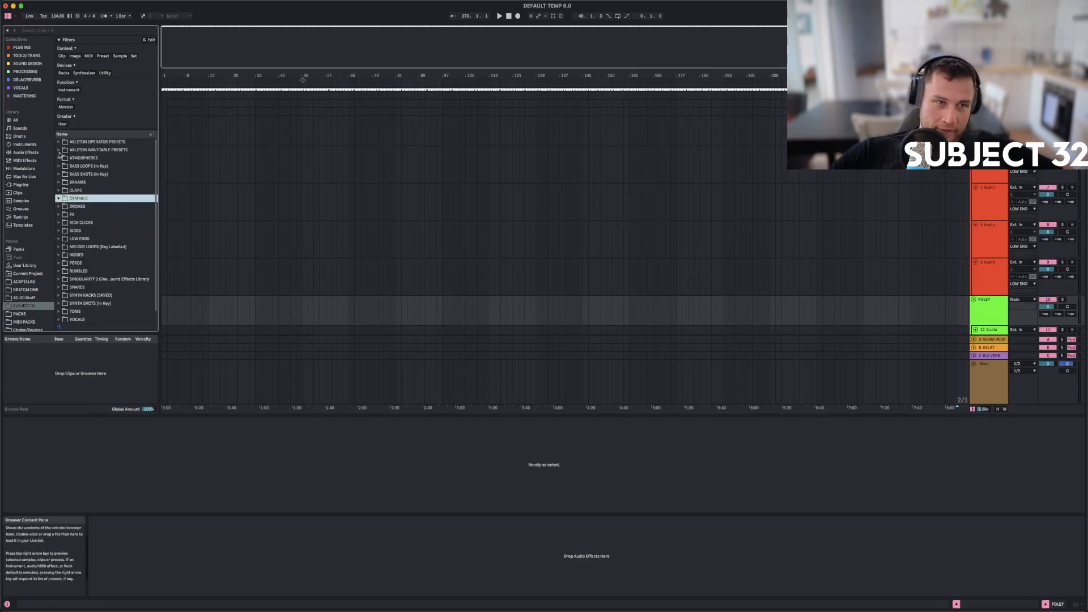
{"action": "left_click", "coordinate": [59, 158]}
{"action": "left_click", "coordinate": [79, 230]}
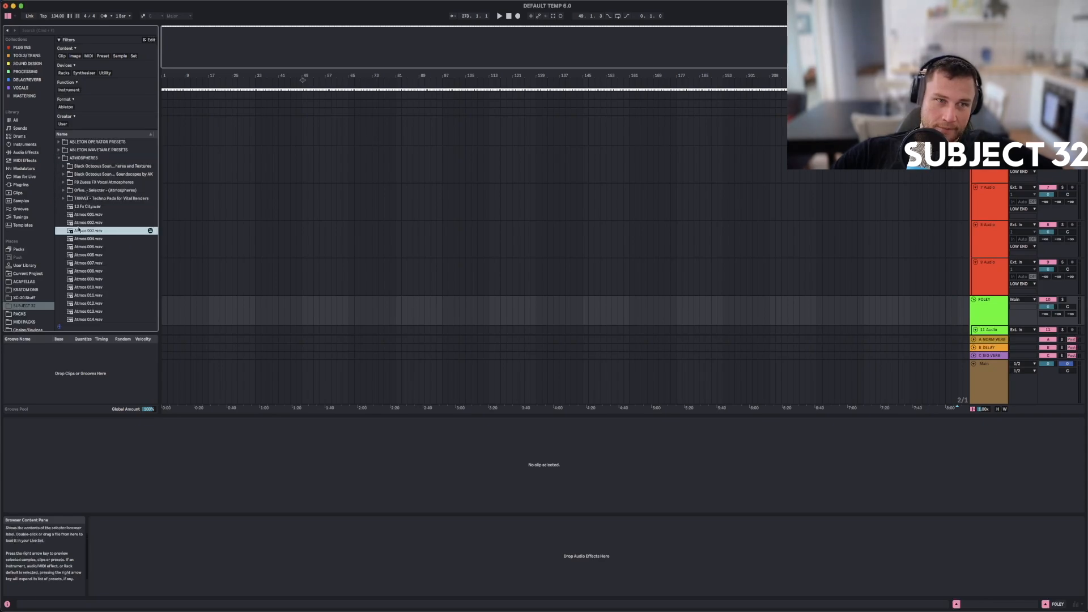
Place Atmos 003.wav on the first audio track of the FOLEY group, audition it soloed, and remove the clip.
{"action": "left_click_drag", "start_coordinate": [87, 231], "coordinate": [337, 312]}
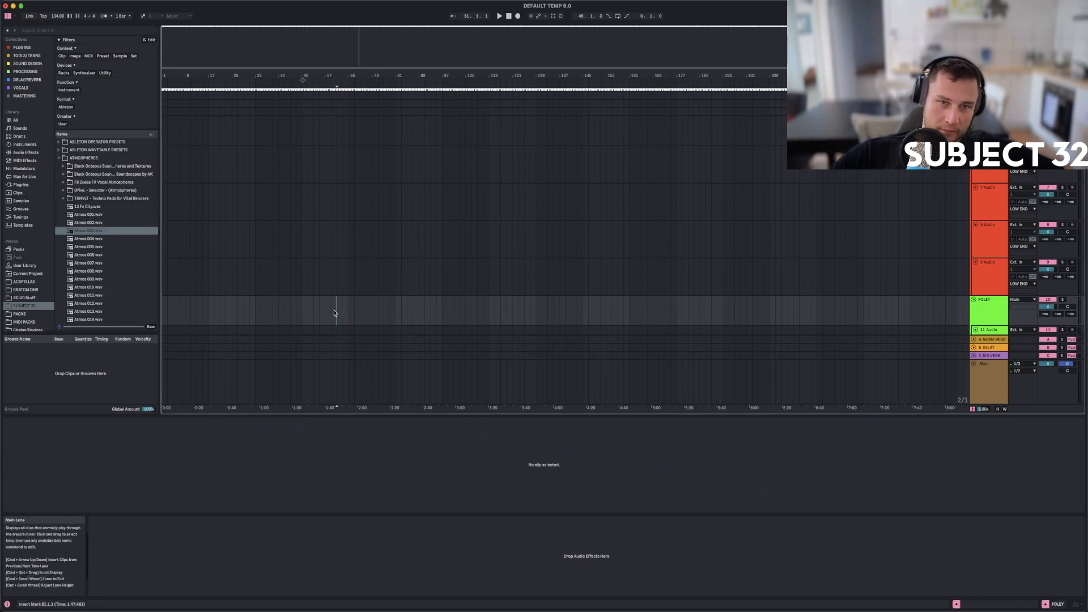
{"action": "scroll", "coordinate": [897, 293], "scroll_direction": "down", "scroll_amount": 2}
{"action": "left_click_drag", "start_coordinate": [96, 232], "coordinate": [355, 304]}
{"action": "left_click", "coordinate": [1063, 289]}
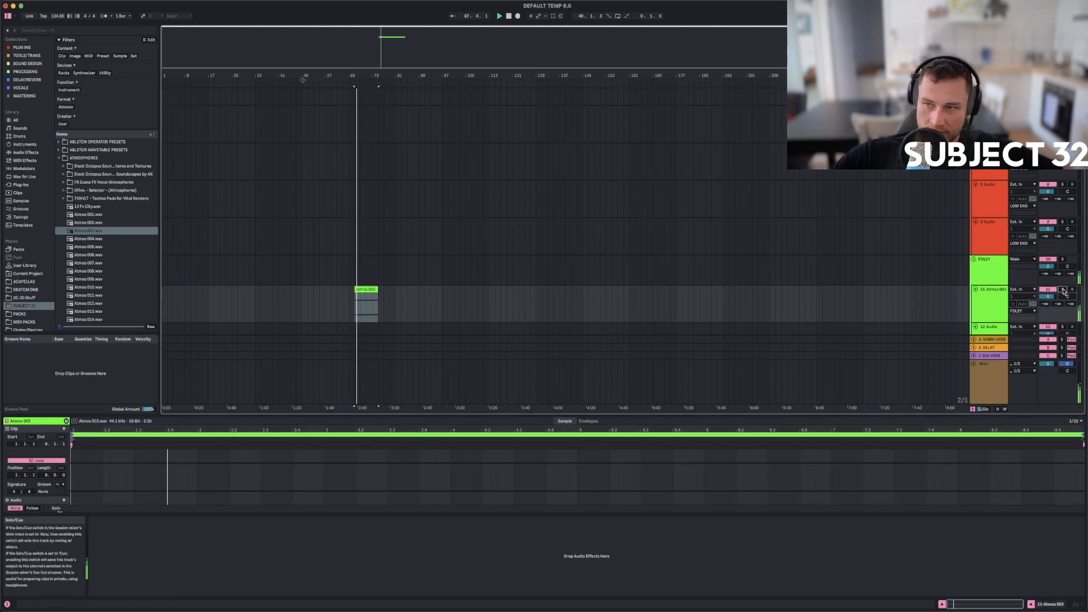
{"action": "key", "text": "space"}
{"action": "left_click", "coordinate": [363, 287]}
{"action": "key", "text": "super+z"}
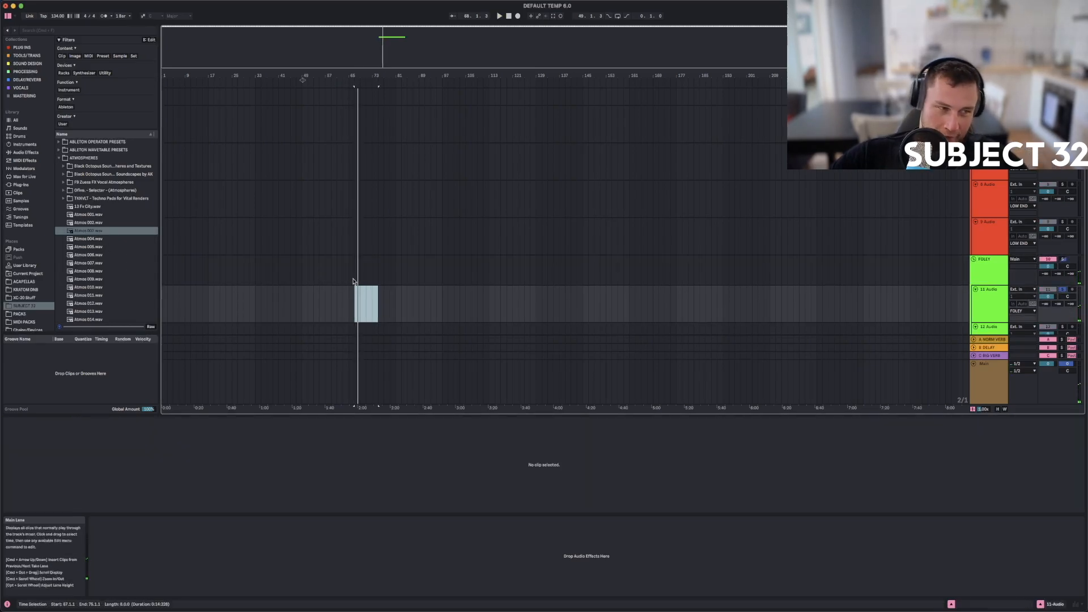
Fold the FOLEY and LOW END groups and turn off the solo on FOLEY.
{"action": "left_click", "coordinate": [974, 259]}
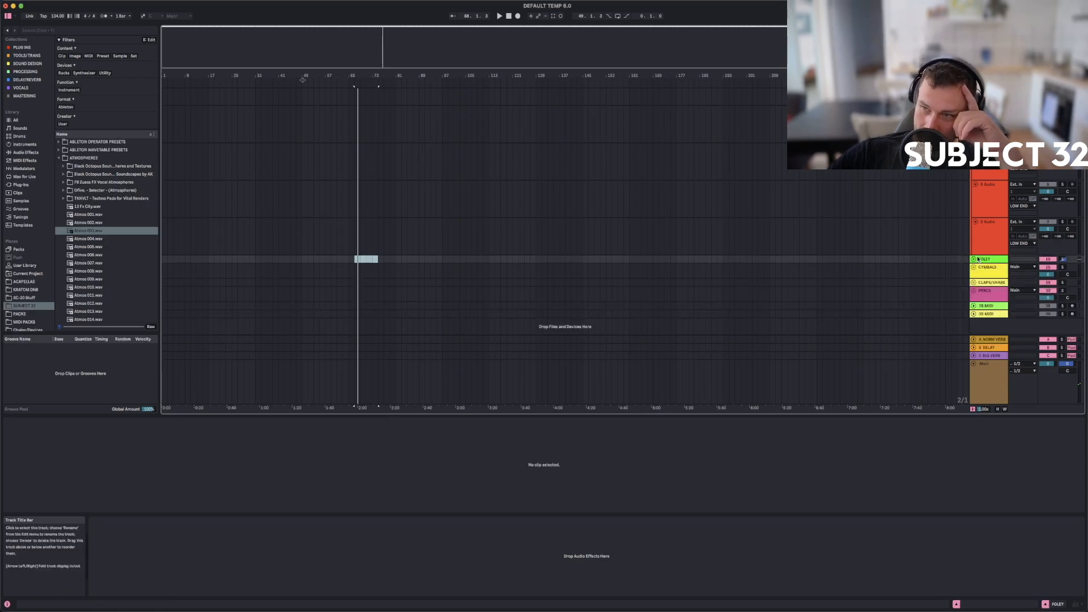
{"action": "left_click", "coordinate": [1064, 259]}
{"action": "scroll", "coordinate": [1063, 258], "scroll_direction": "up", "scroll_amount": 3}
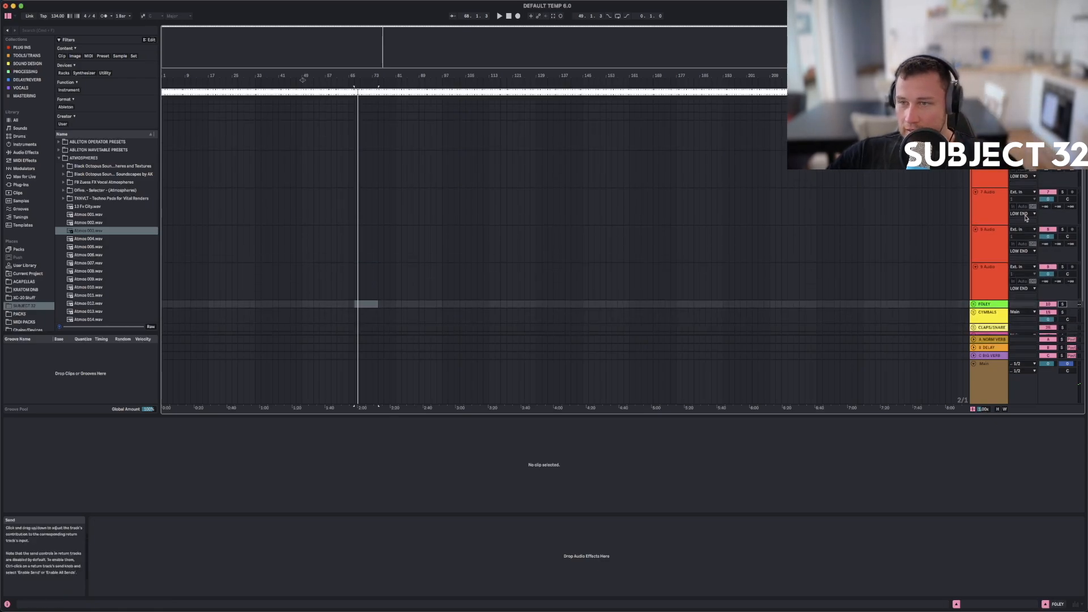
{"action": "left_click", "coordinate": [974, 121]}
Move the PERCS group above the CLAPS/SNARES group in the track order.
{"action": "left_click", "coordinate": [989, 124]}
{"action": "left_click", "coordinate": [989, 132]}
{"action": "left_click", "coordinate": [989, 140]}
{"action": "left_click", "coordinate": [989, 156]}
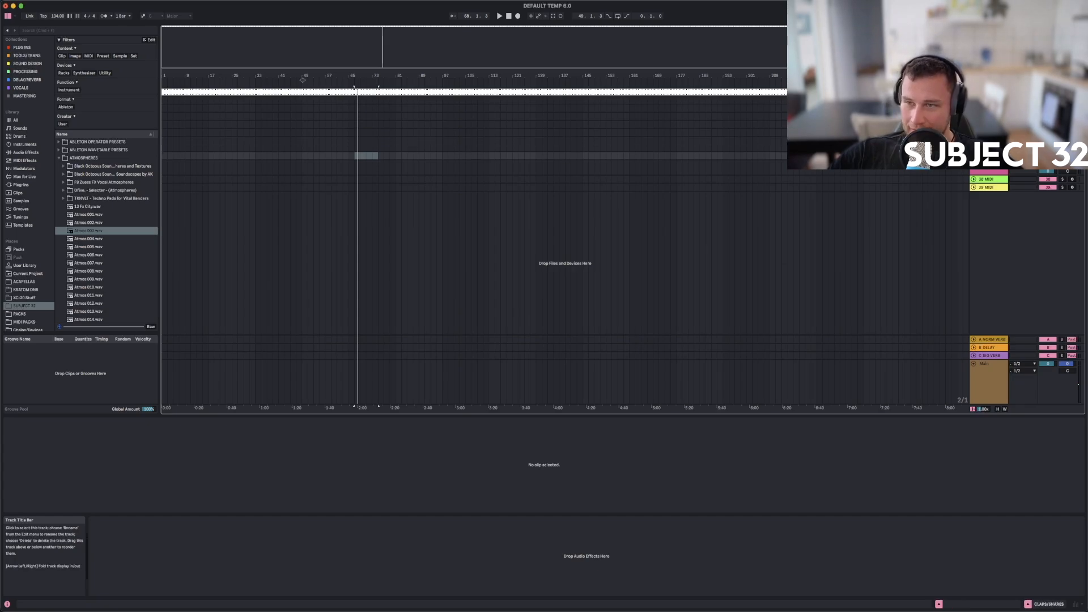
{"action": "left_click", "coordinate": [988, 164]}
{"action": "left_click", "coordinate": [989, 156]}
{"action": "left_click_drag", "start_coordinate": [989, 164], "coordinate": [989, 152]}
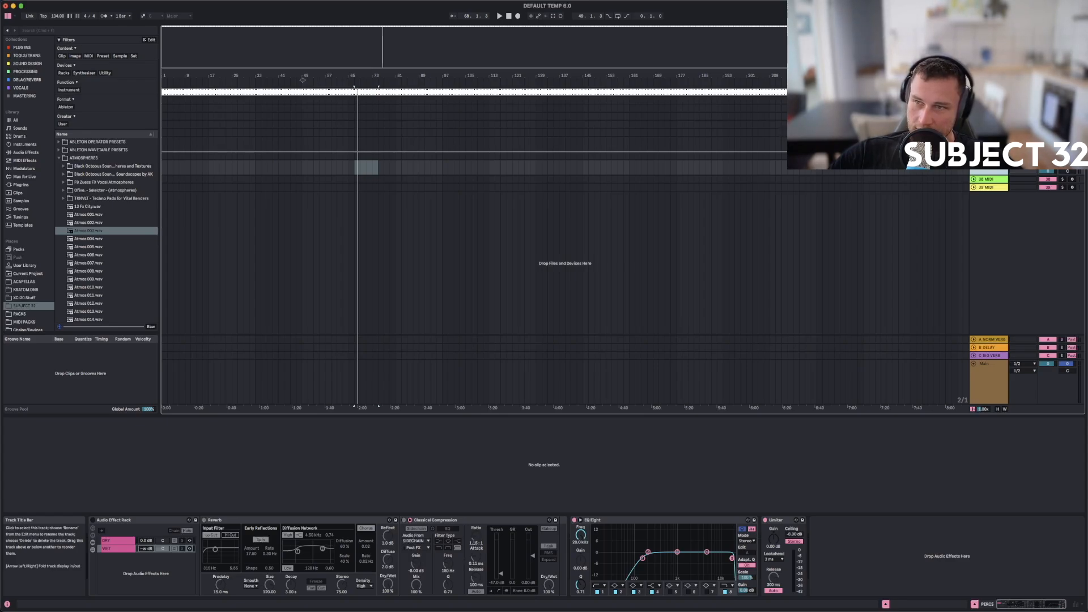
{"action": "left_click_drag", "start_coordinate": [989, 152], "coordinate": [989, 151]}
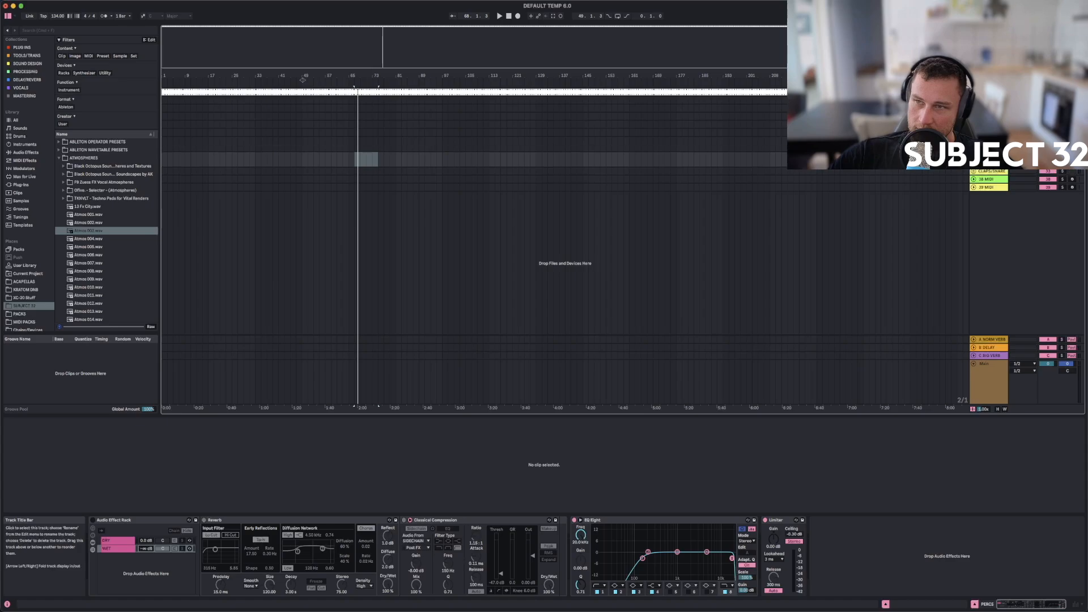
Delete the Audio Effect Rack from the PERCS group and undo the deletion.
{"action": "left_click", "coordinate": [127, 521]}
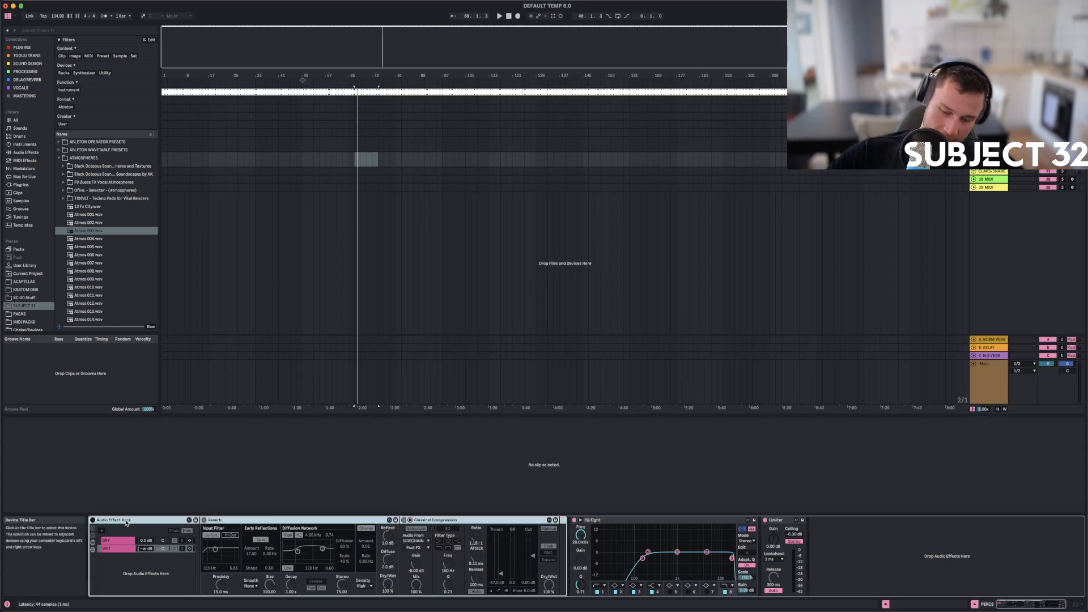
{"action": "key", "text": "Delete"}
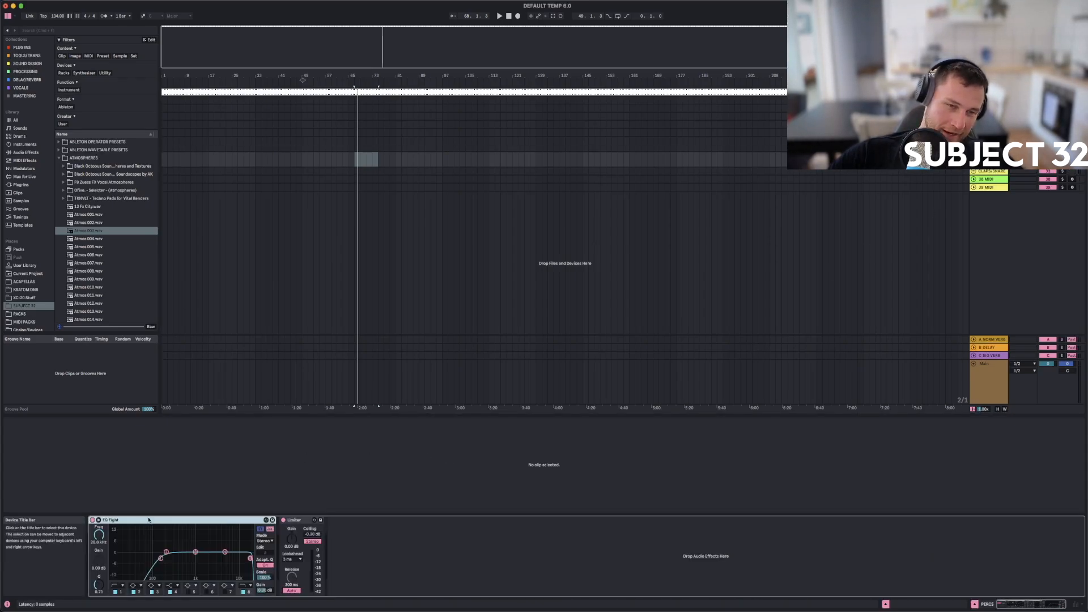
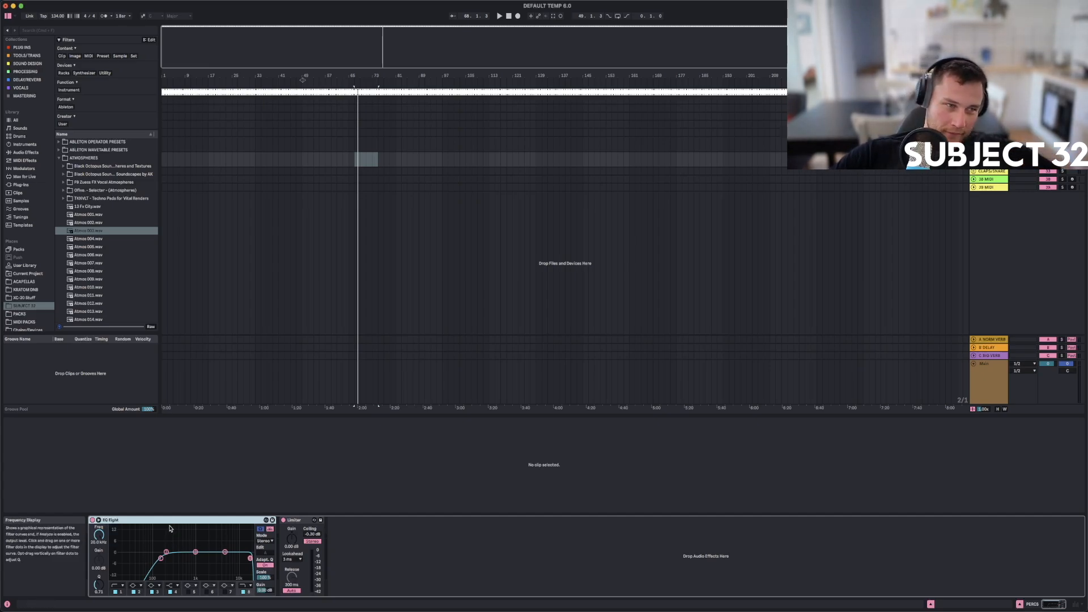
{"action": "key", "text": "ctrl+z"}
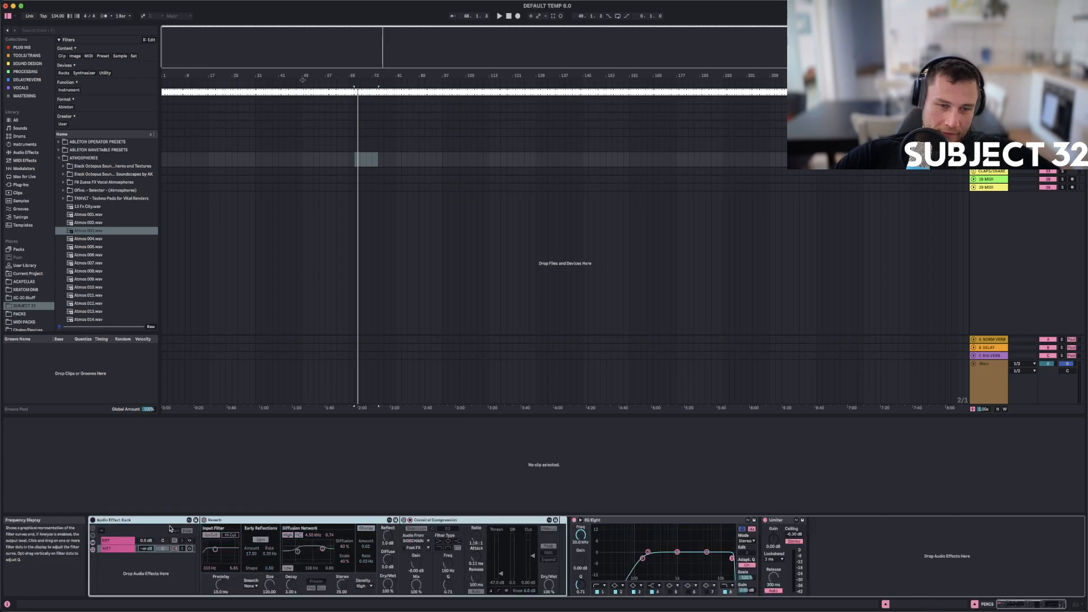
Examine the dry and wet chains of the PERCS rack, its Reverb and sidechained compressor, and the SIDECHAIN source track.
{"action": "left_click", "coordinate": [115, 544]}
{"action": "left_click", "coordinate": [117, 549]}
{"action": "left_click", "coordinate": [119, 541]}
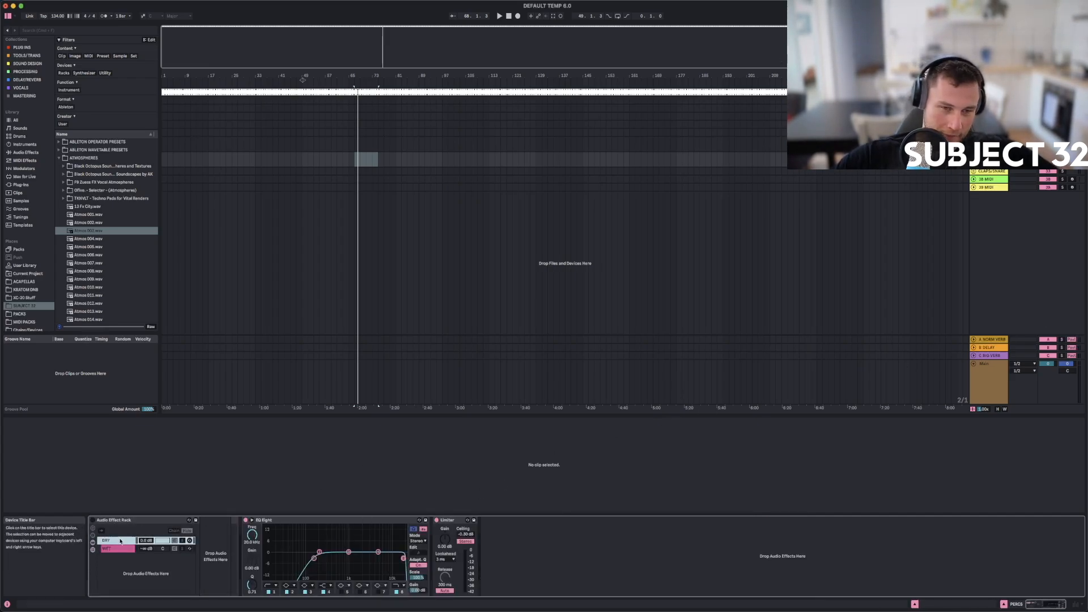
{"action": "left_click", "coordinate": [159, 549]}
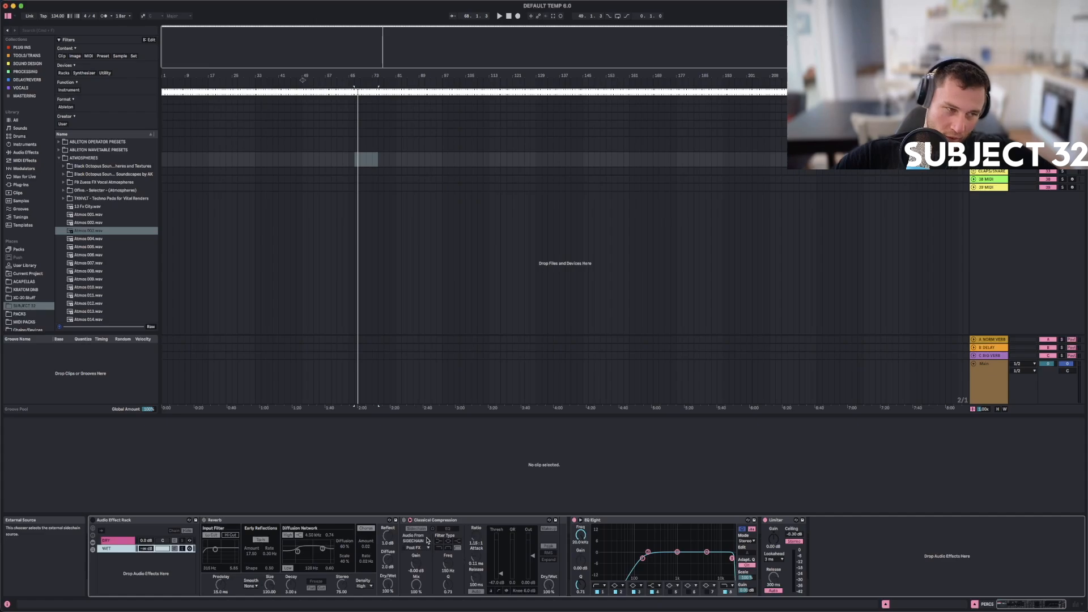
{"action": "left_click", "coordinate": [115, 541]}
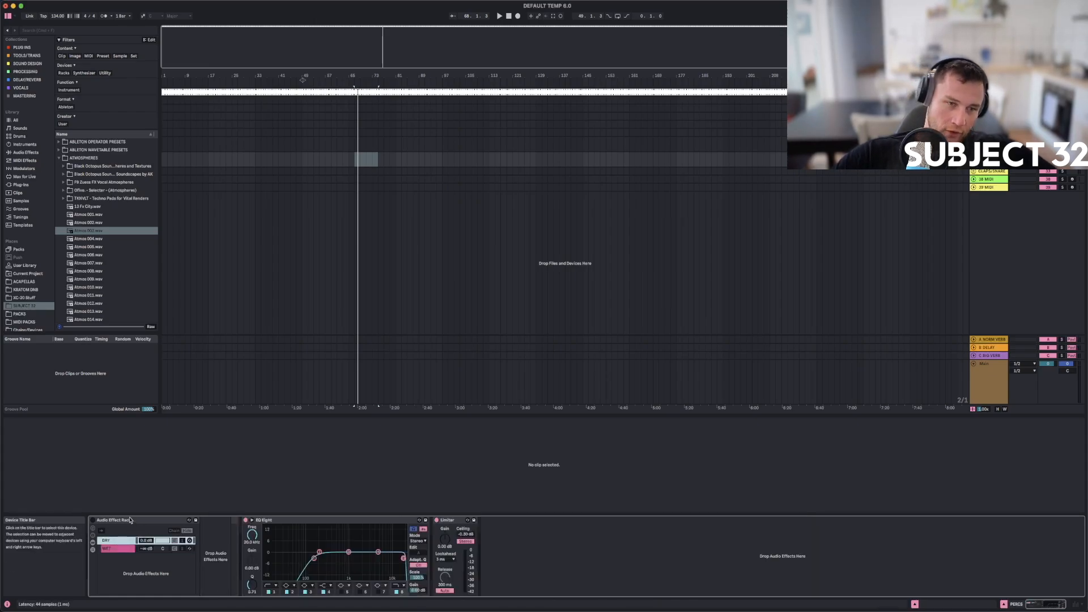
{"action": "left_click", "coordinate": [112, 549], "text": "shift"}
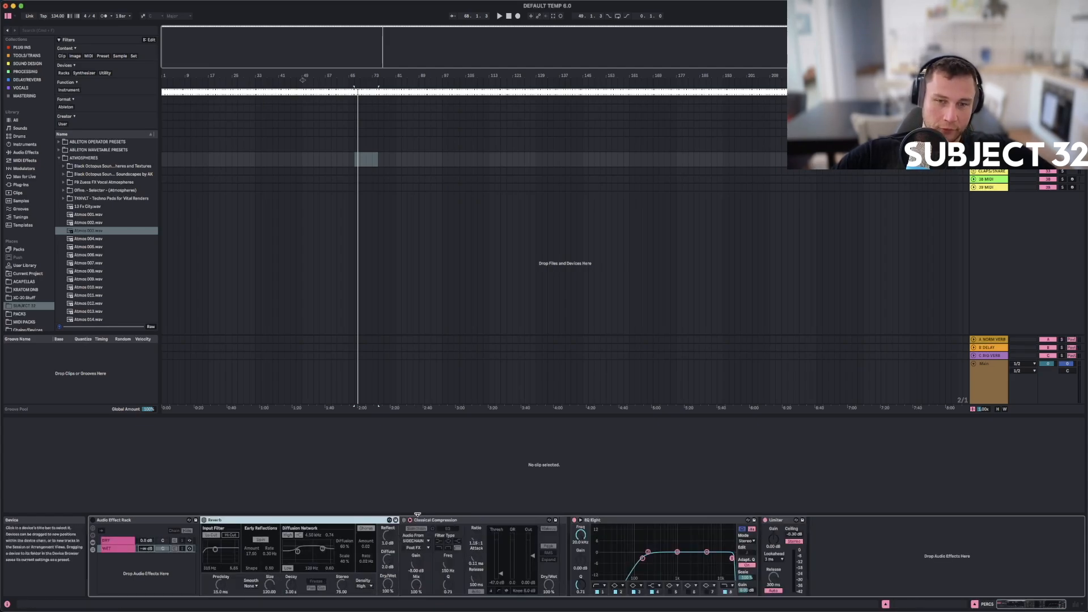
{"action": "left_click", "coordinate": [433, 529]}
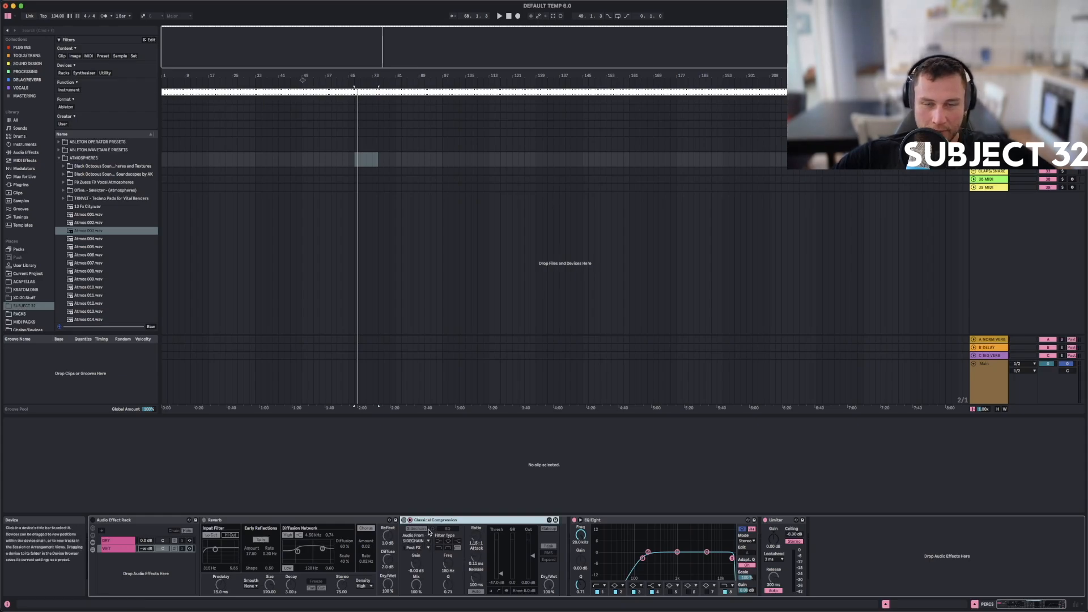
{"action": "left_click", "coordinate": [580, 156]}
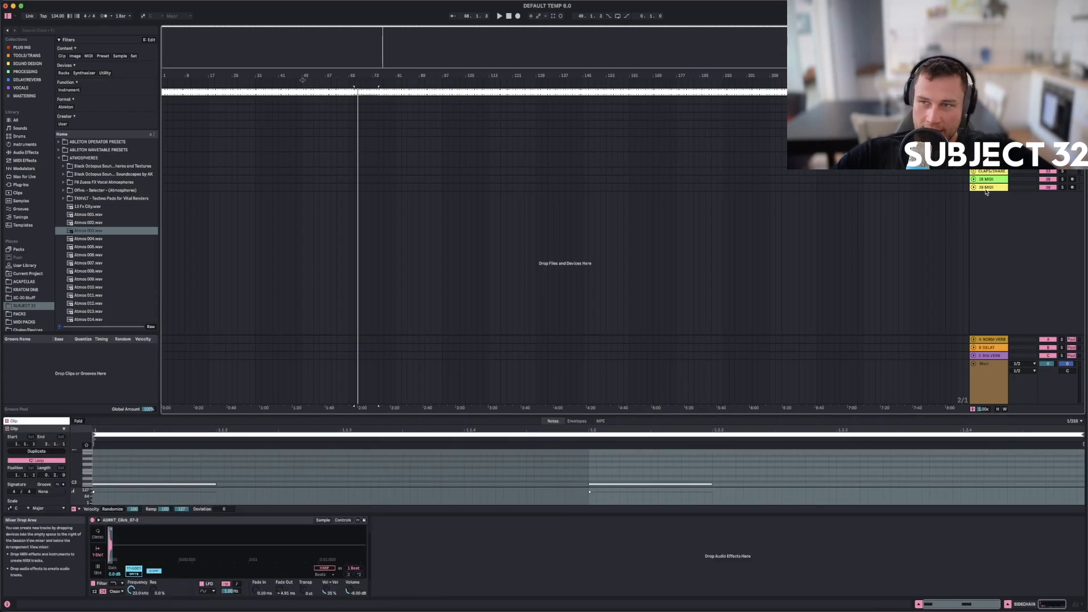
{"action": "left_click", "coordinate": [988, 157]}
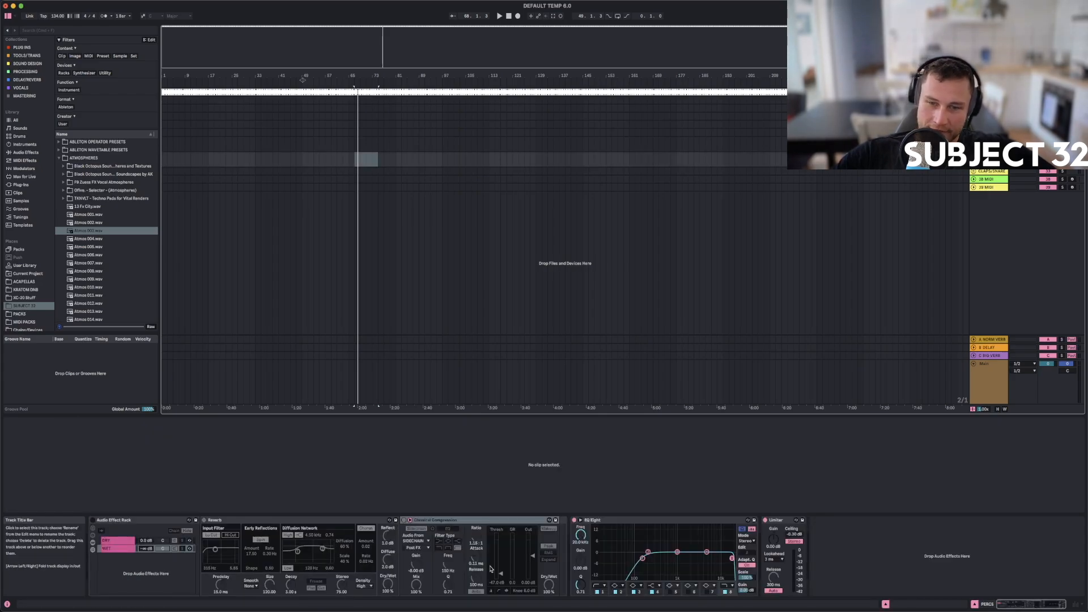
Turn on the PERCS Audio Effect Rack and raise the volume of its WET chain.
{"action": "left_click", "coordinate": [92, 520]}
{"action": "left_click_drag", "start_coordinate": [146, 549], "coordinate": [147, 538]}
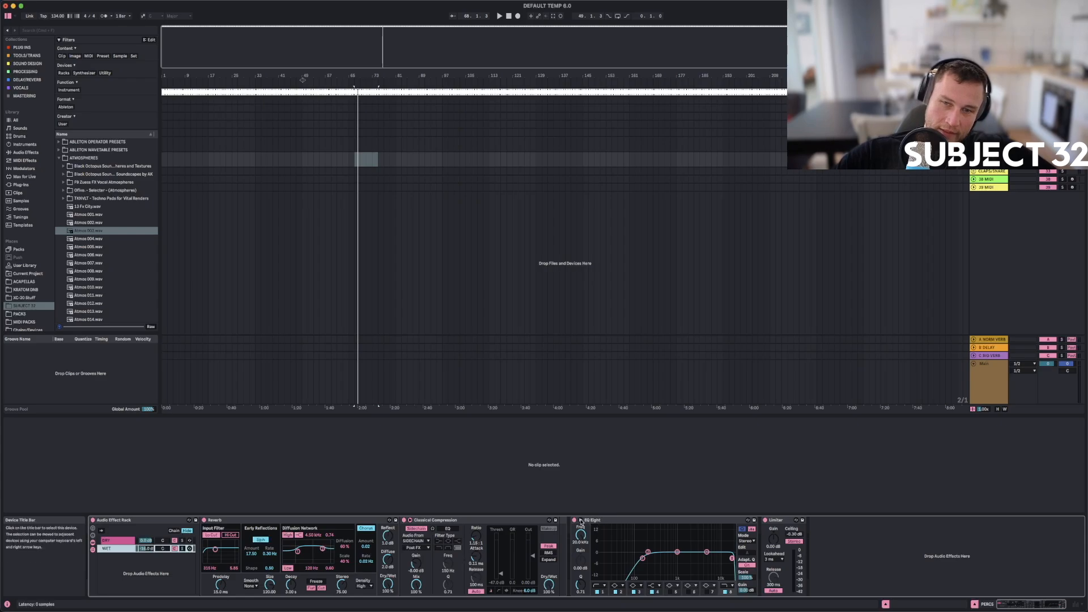
{"action": "left_click", "coordinate": [781, 520]}
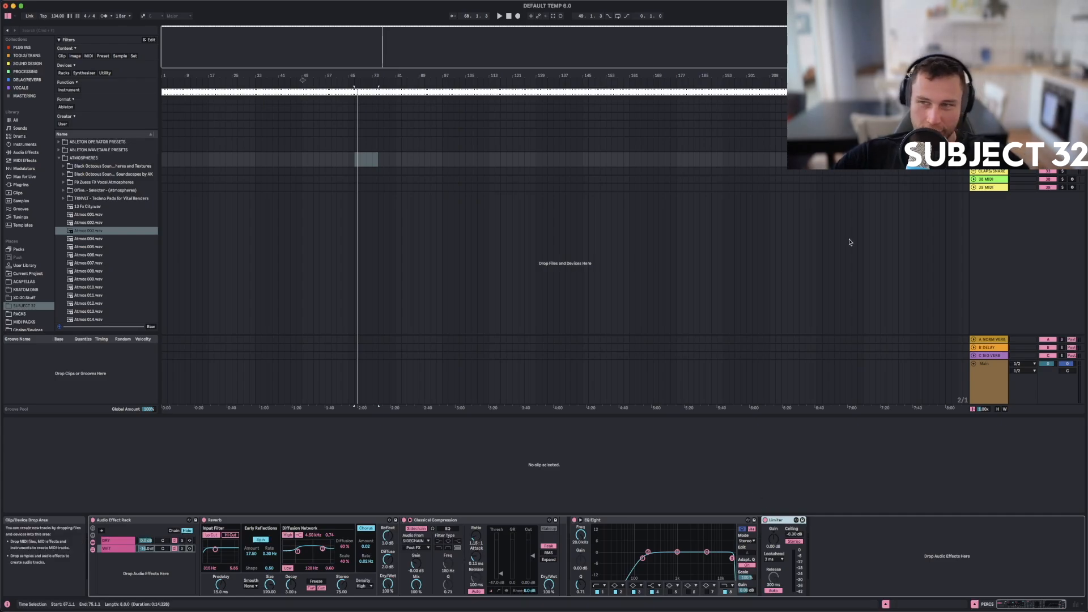
Compare the device chains of PERCS and CLAPS/SNARES, and delete the Audio Effect Rack, EQ Eight and Limiter from PERCS.
{"action": "left_click", "coordinate": [989, 156]}
{"action": "key", "text": "Down"}
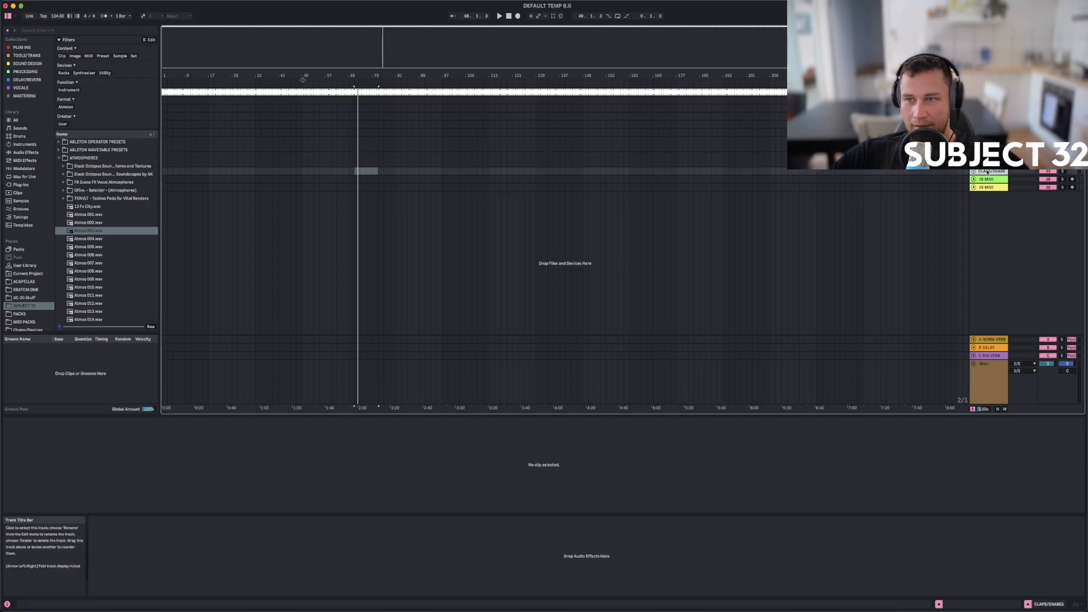
{"action": "key", "text": "Up"}
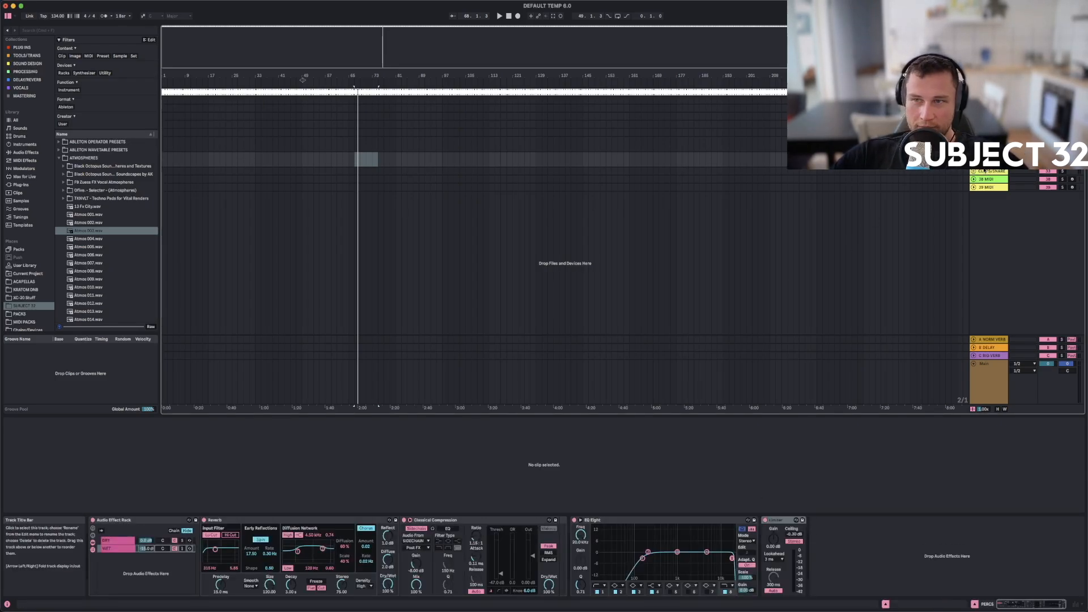
{"action": "key", "text": "Down"}
{"action": "key", "text": "Up"}
{"action": "left_click", "coordinate": [122, 524]}
{"action": "left_click", "coordinate": [778, 521]}
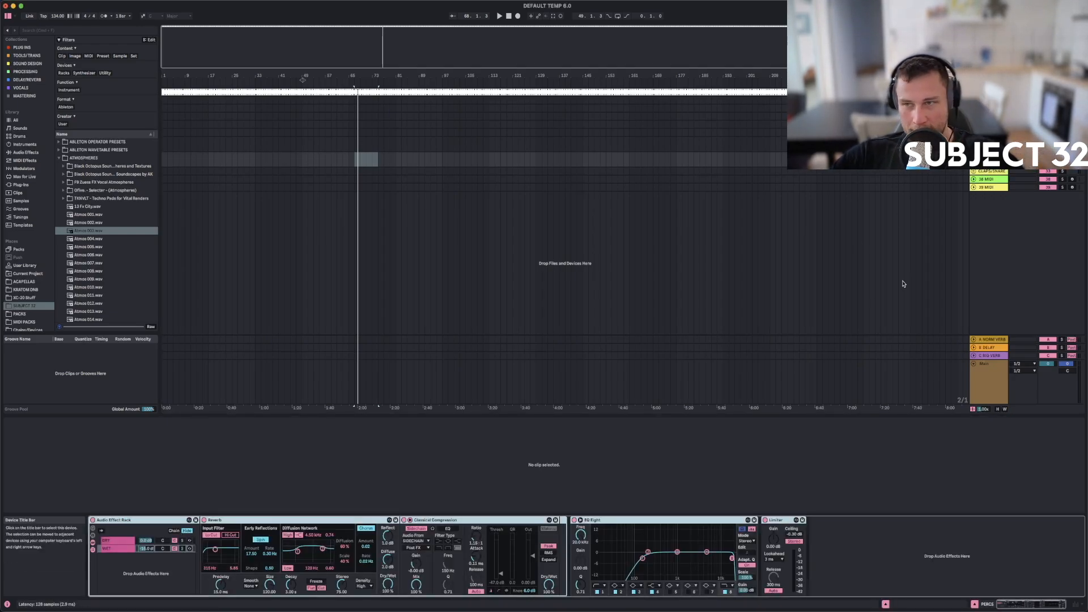
{"action": "key", "text": "Delete"}
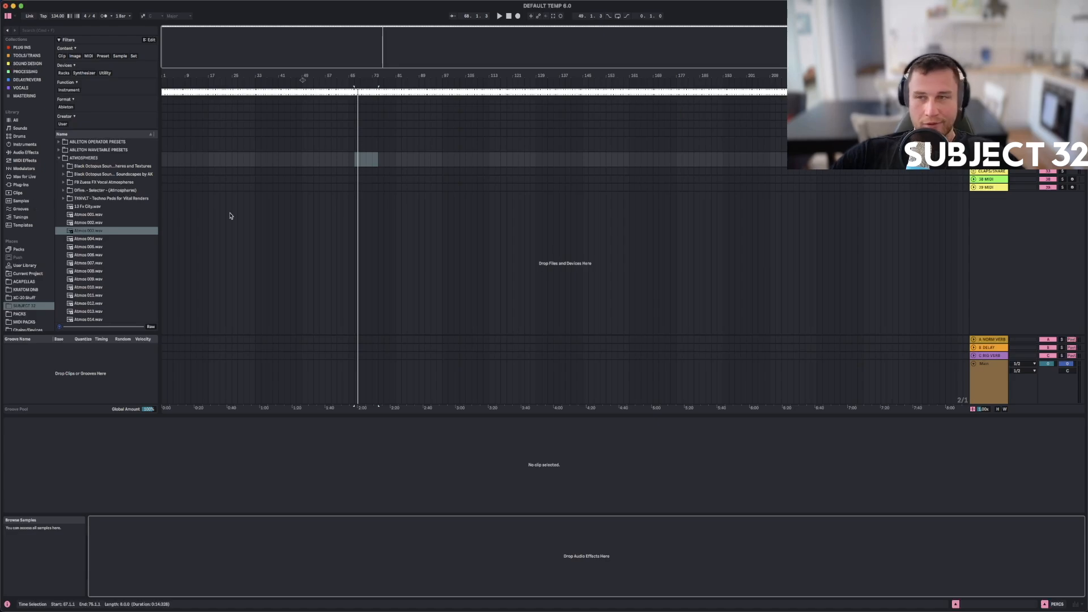
Check the CLAPS/SNARES and CYMBALS groups for devices, and delete the two empty MIDI tracks below the groups.
{"action": "left_click", "coordinate": [991, 171]}
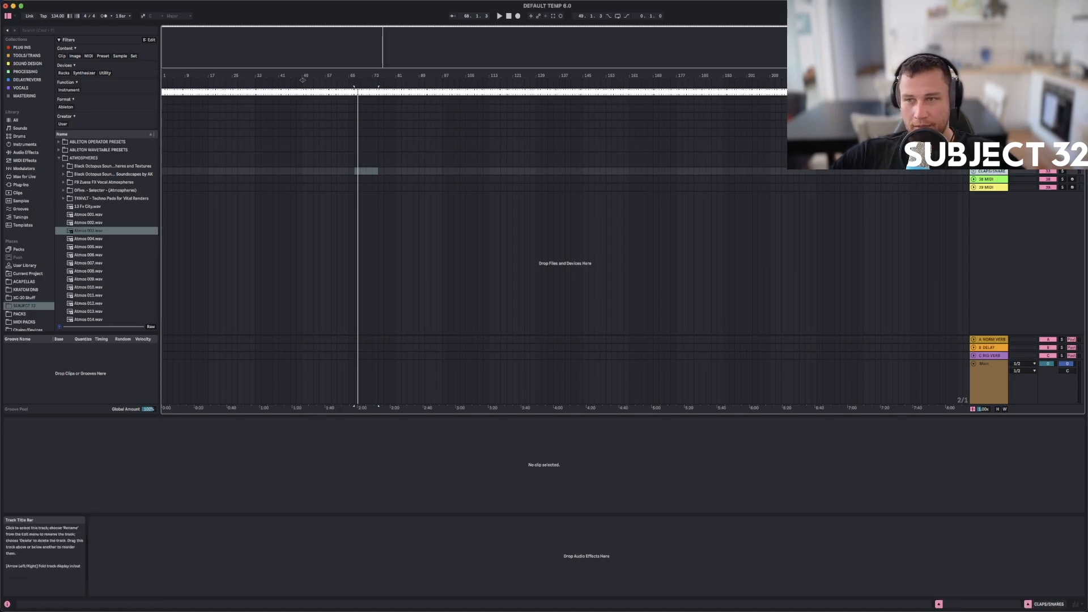
{"action": "left_click", "coordinate": [989, 142]}
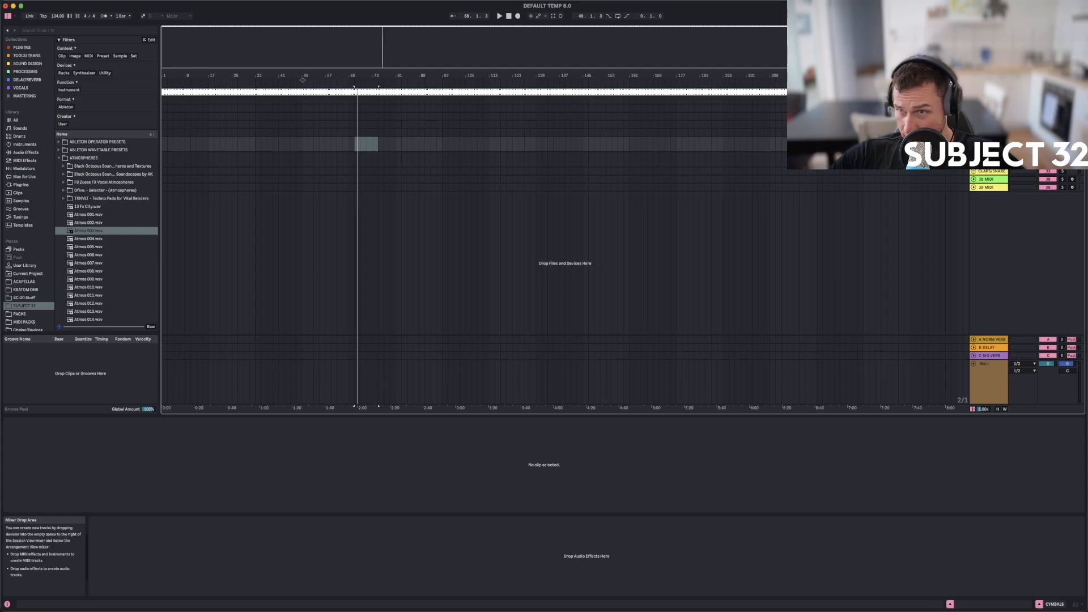
{"action": "left_click", "coordinate": [989, 179]}
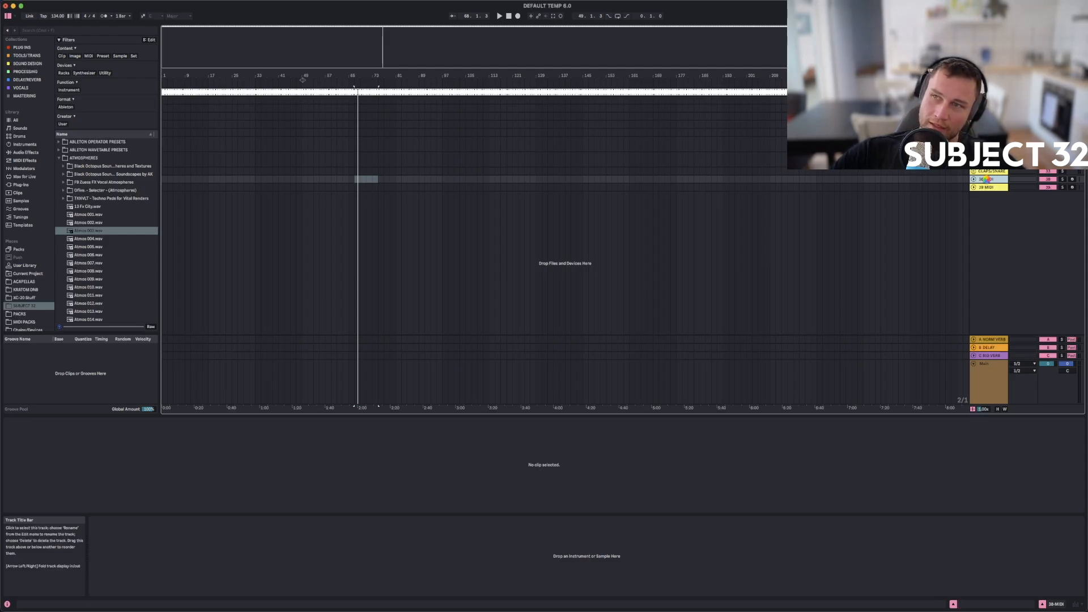
{"action": "key", "text": "Delete"}
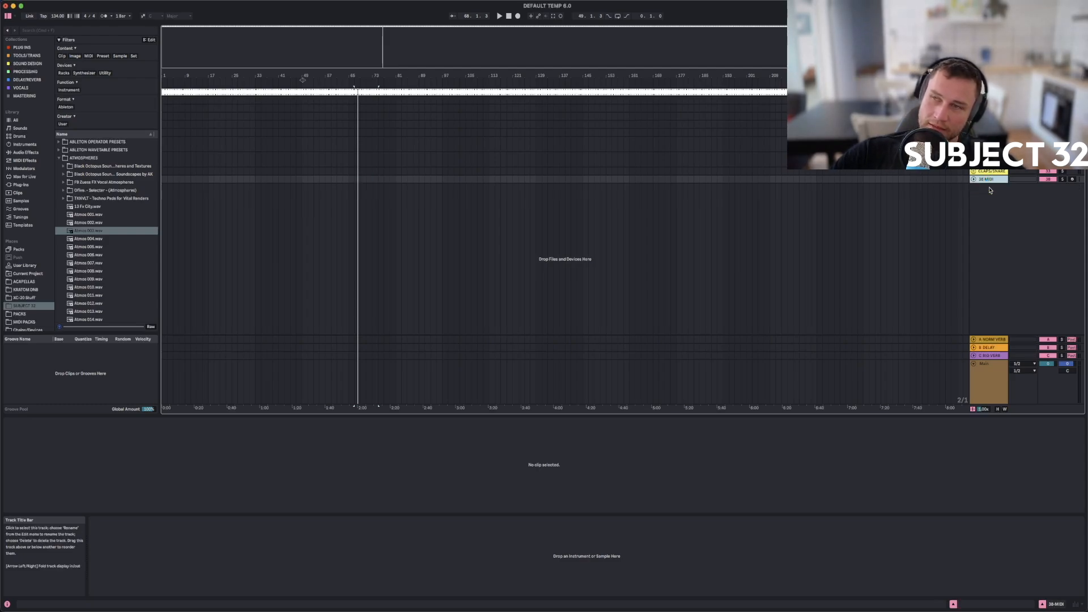
{"action": "key", "text": "Delete"}
Find Zebralette3 among the installed plug-ins and try to load it onto the selected CLAPS/SNARES group.
{"action": "left_click", "coordinate": [21, 185]}
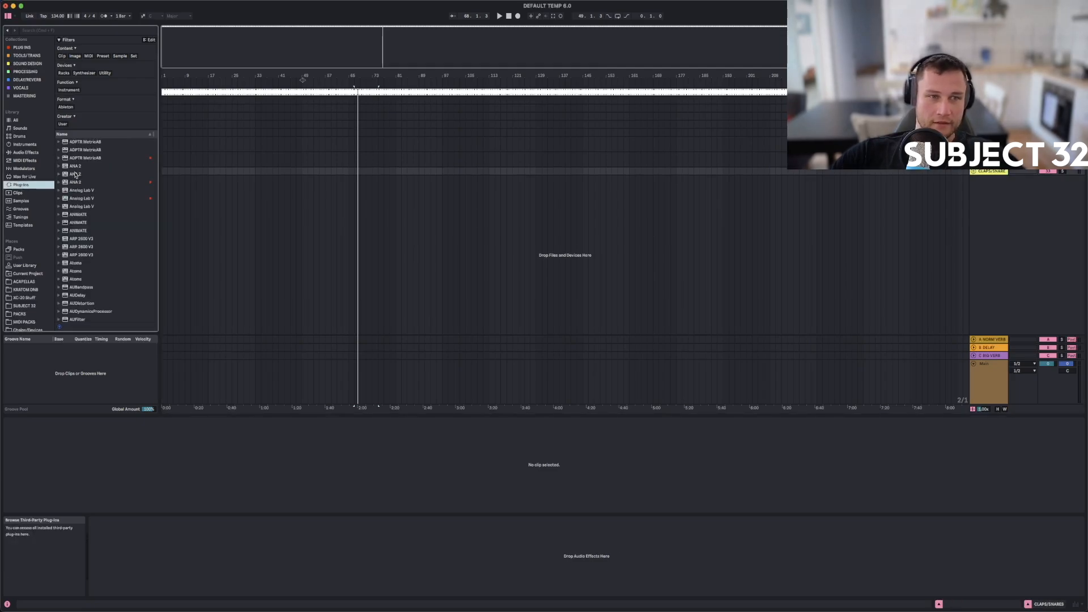
{"action": "left_click", "coordinate": [85, 188]}
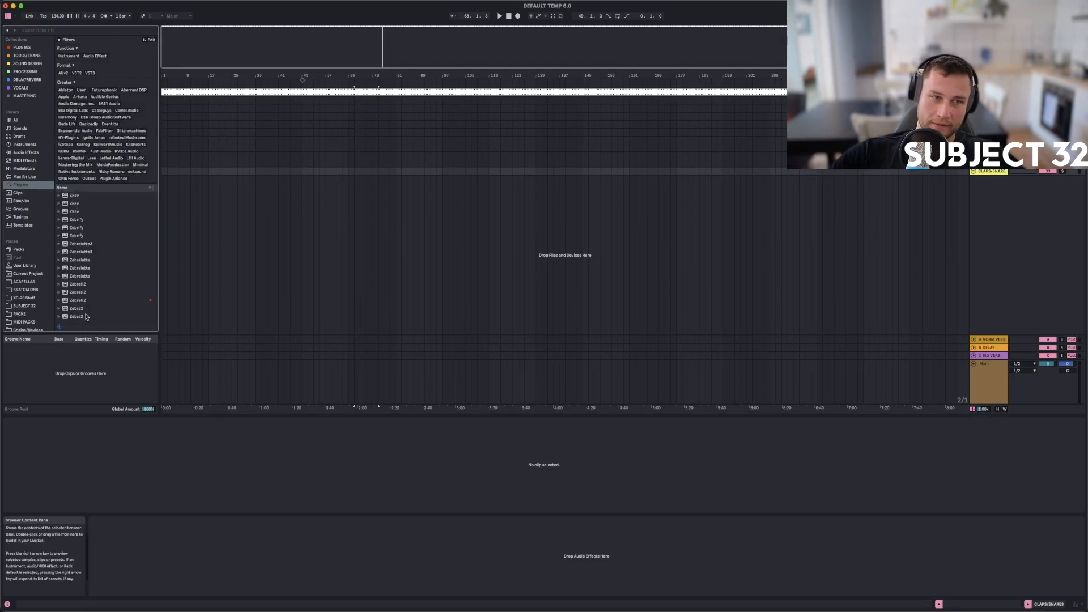
{"action": "double_click", "coordinate": [81, 252]}
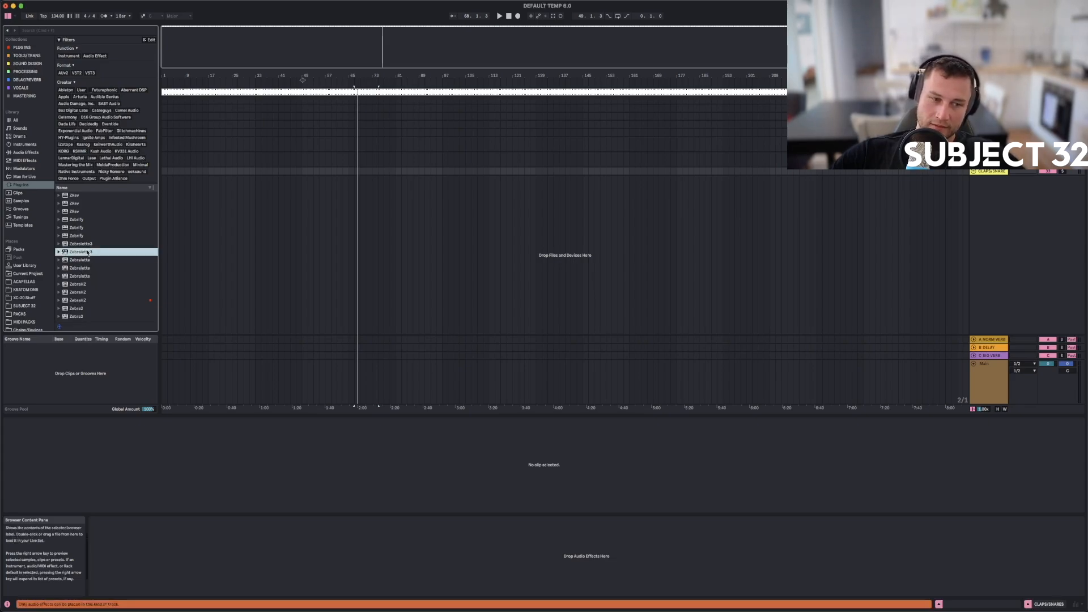
Try to load Zebralette3 onto the LOW END group.
{"action": "left_click", "coordinate": [982, 215]}
{"action": "left_click", "coordinate": [989, 156]}
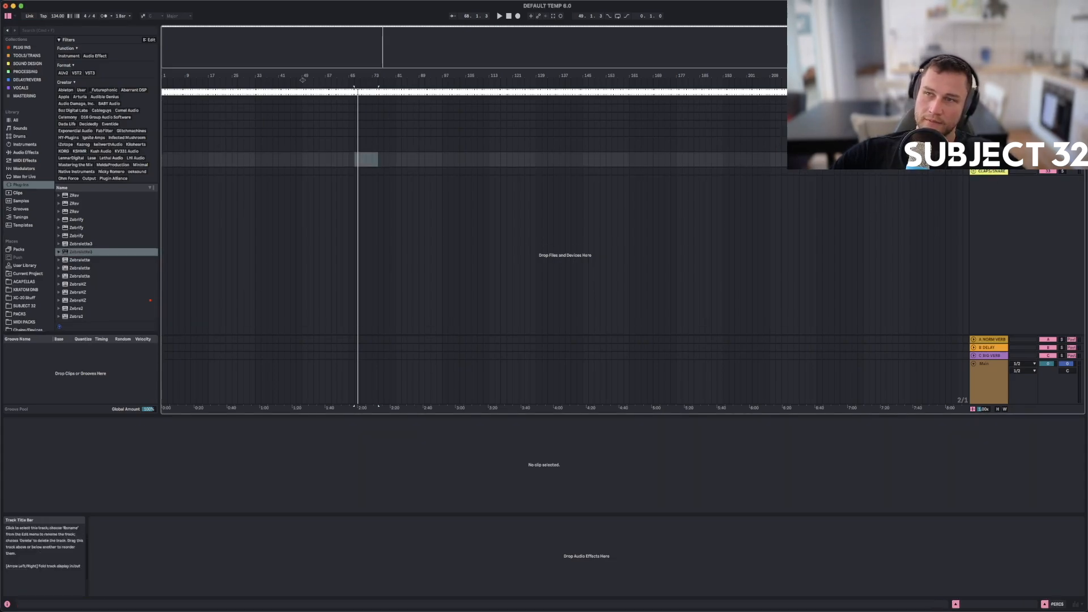
{"action": "left_click", "coordinate": [989, 124]}
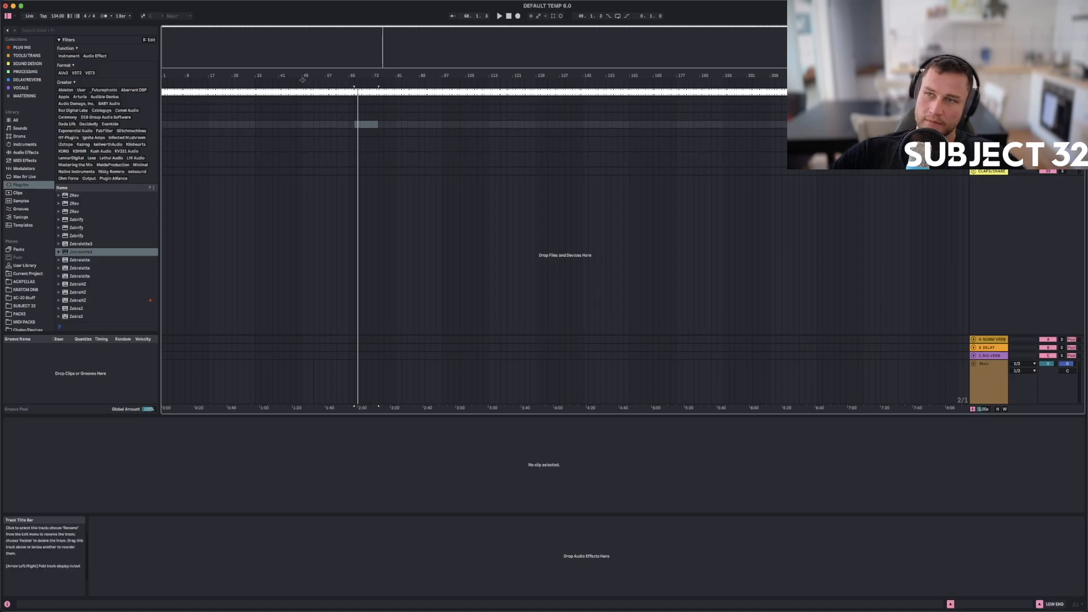
{"action": "left_click", "coordinate": [78, 253]}
{"action": "double_click", "coordinate": [78, 253]}
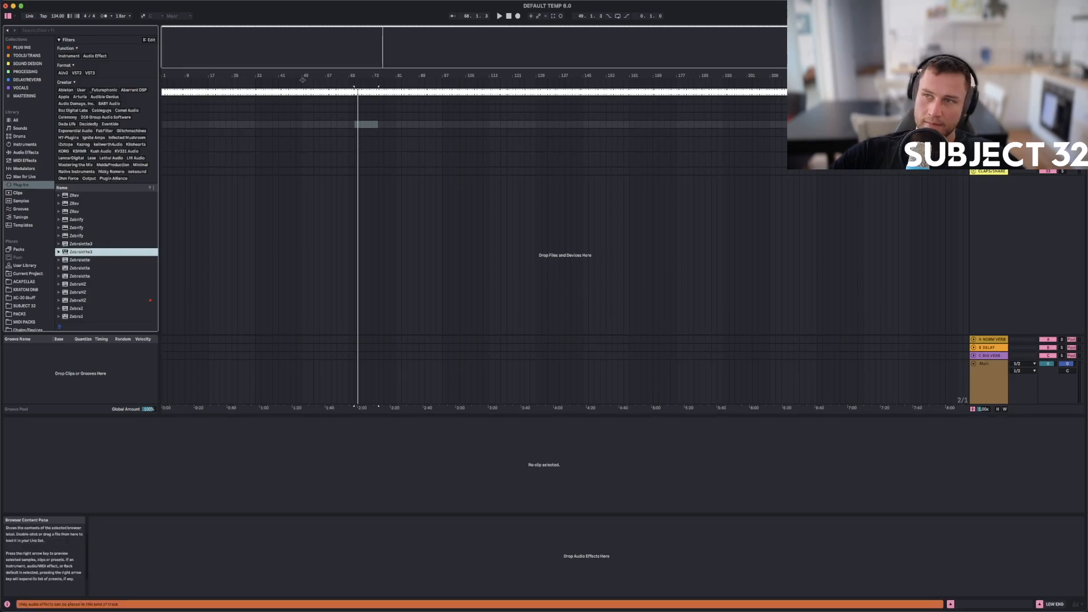
Insert two new MIDI tracks below the CLAPS/SNARES group.
{"action": "left_click", "coordinate": [989, 172]}
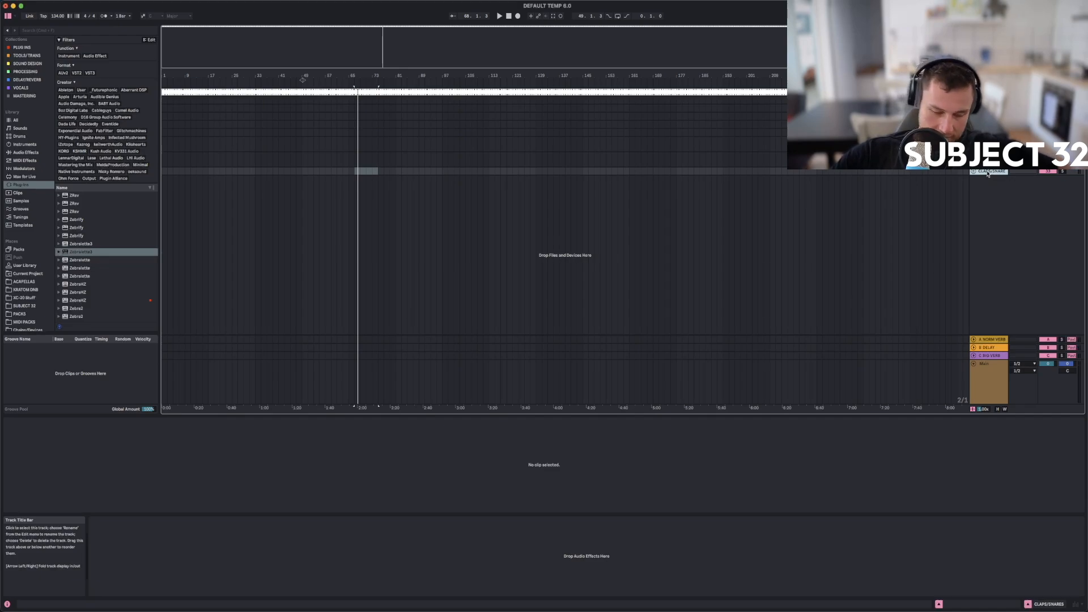
{"action": "key", "text": "super+shift+t"}
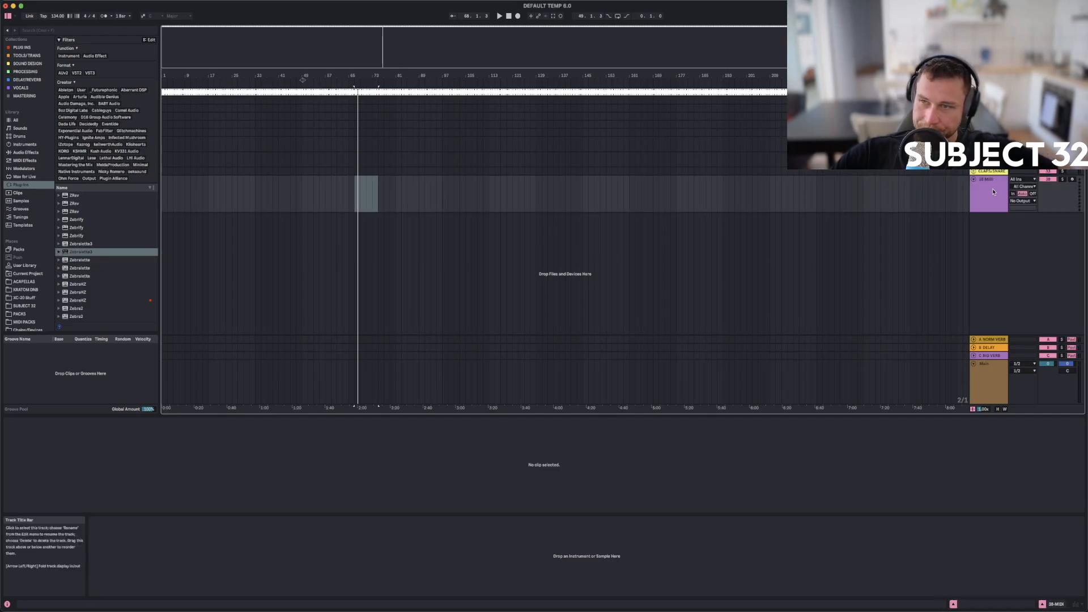
{"action": "left_click", "coordinate": [349, 192]}
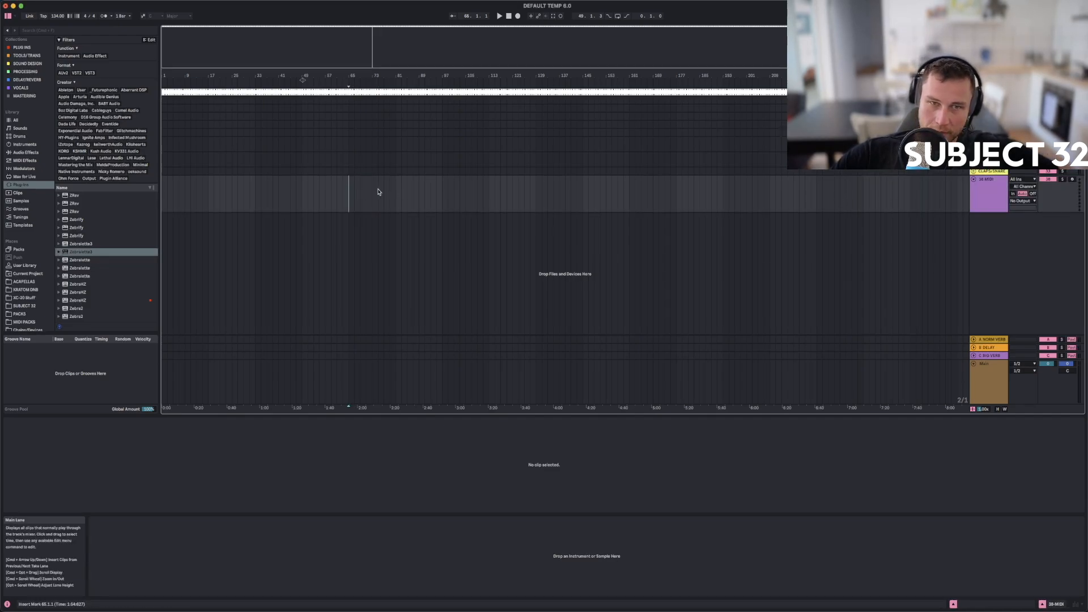
{"action": "left_click", "coordinate": [989, 198]}
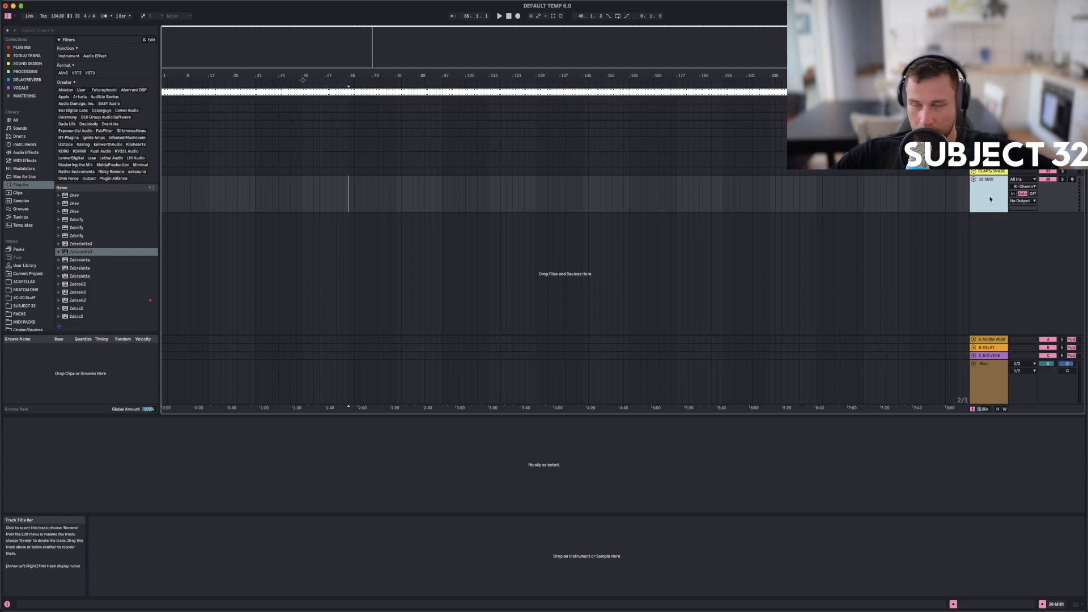
{"action": "key", "text": "super+shift+t"}
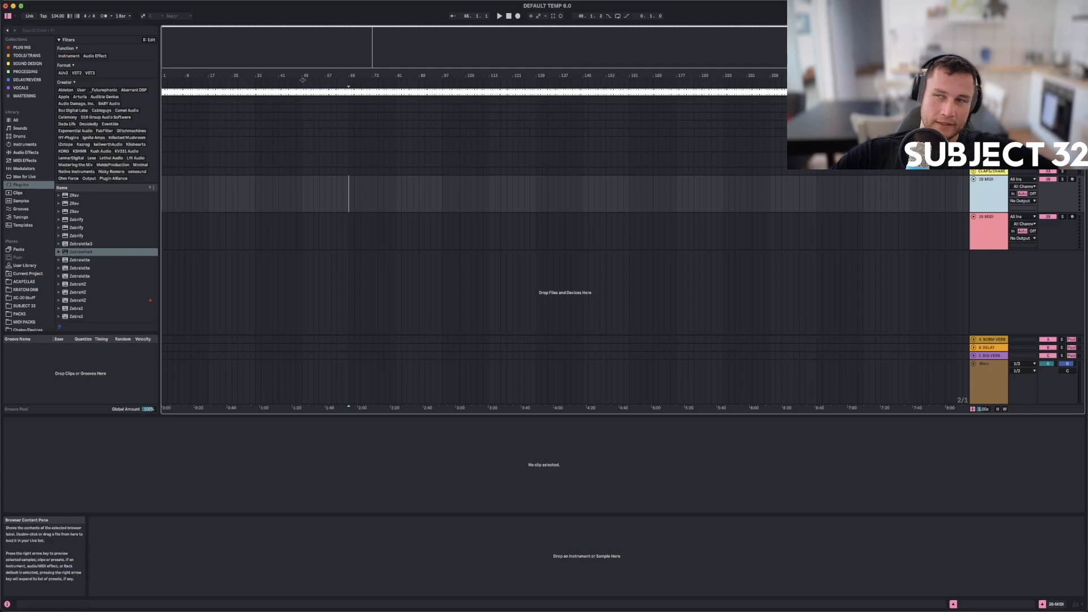
Load Zebralette3 onto the SIDECHAIN track in place of its click sampler, and hide the plug-in window.
{"action": "left_click", "coordinate": [989, 92]}
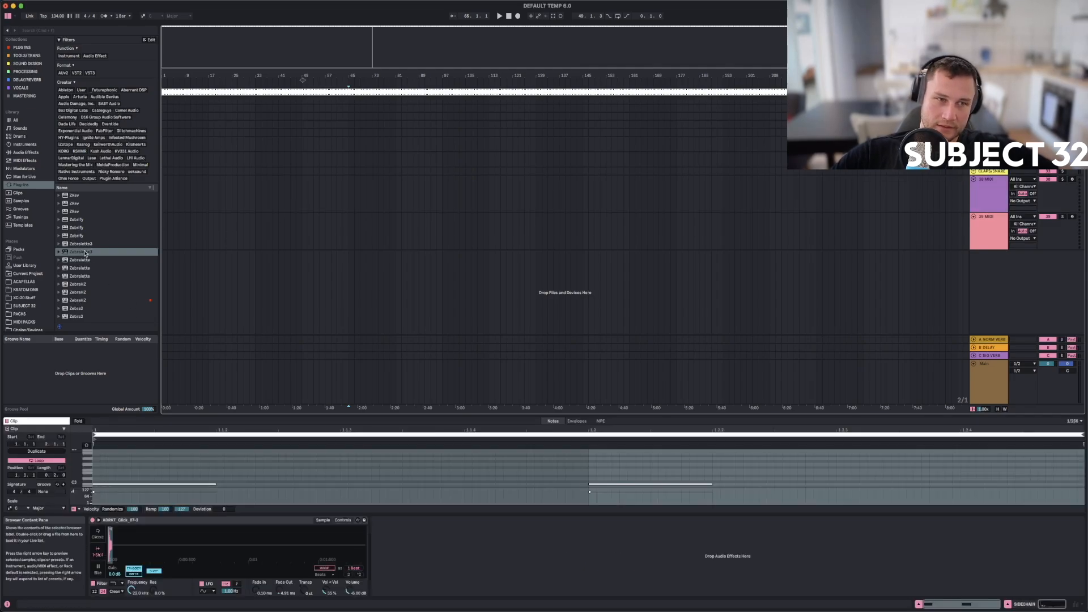
{"action": "left_click_drag", "start_coordinate": [84, 252], "coordinate": [189, 267]}
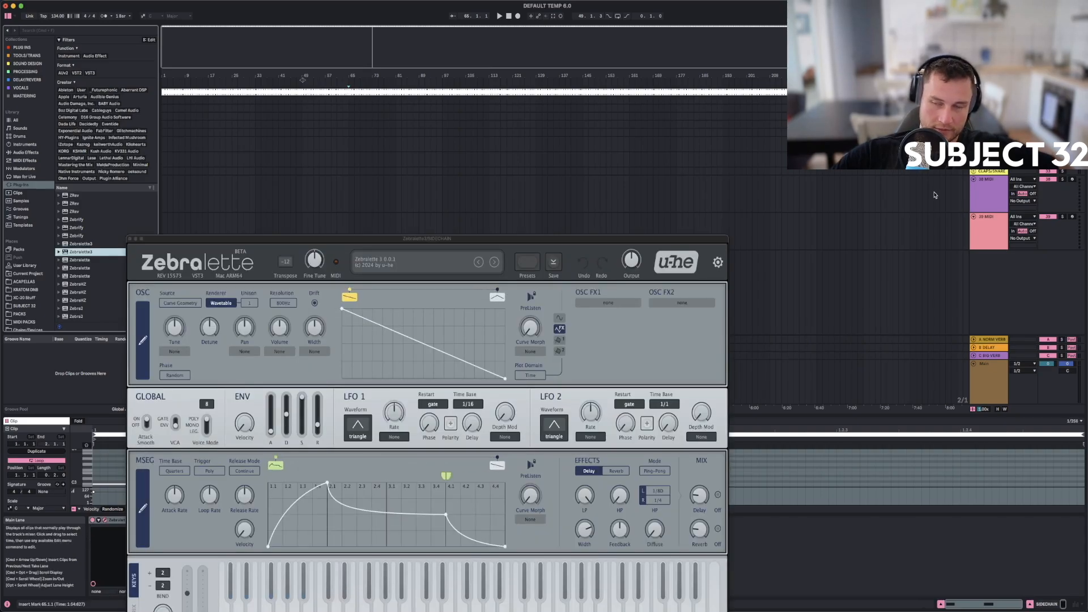
{"action": "key", "text": "alt+super+p"}
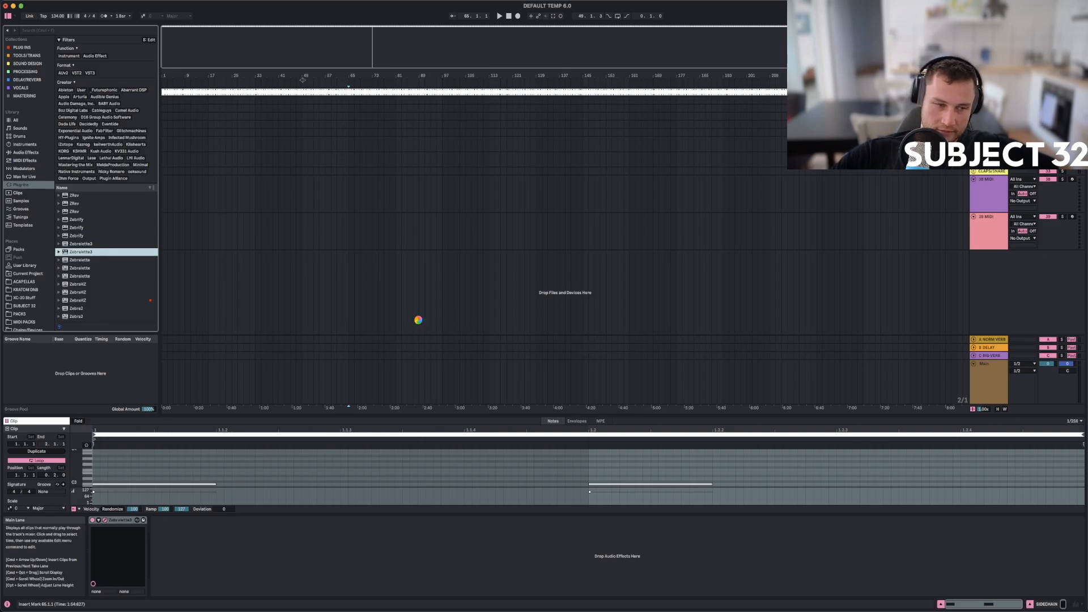
Select the first of the two new MIDI tracks below CLAPS/SNARES.
{"action": "left_click", "coordinate": [989, 192]}
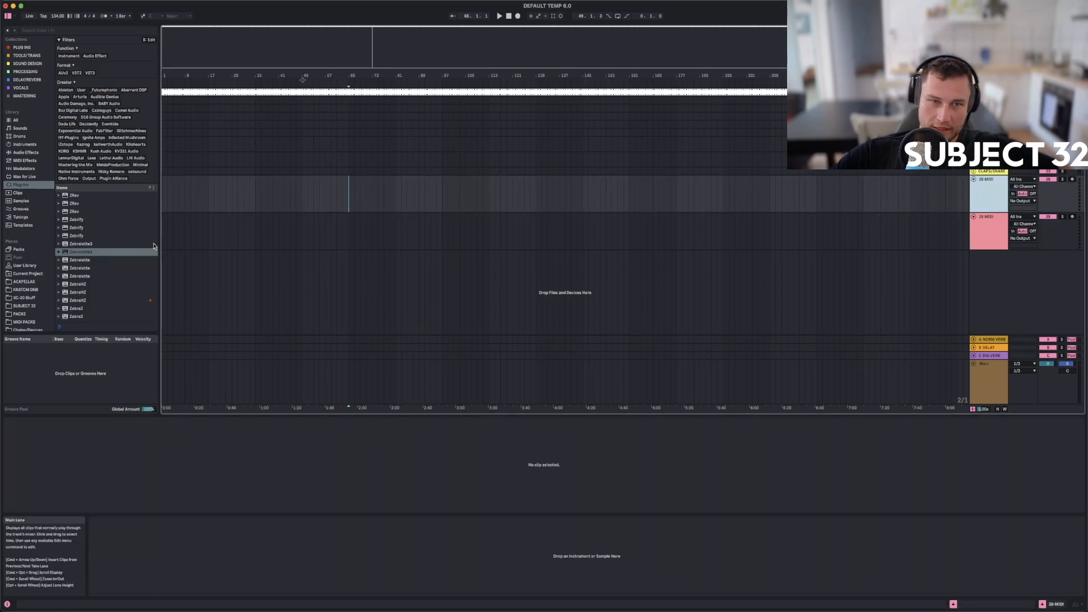
Load Zebralette3 onto MIDI track 38 and audition its default sound, moving to the next preset.
{"action": "left_click", "coordinate": [84, 252]}
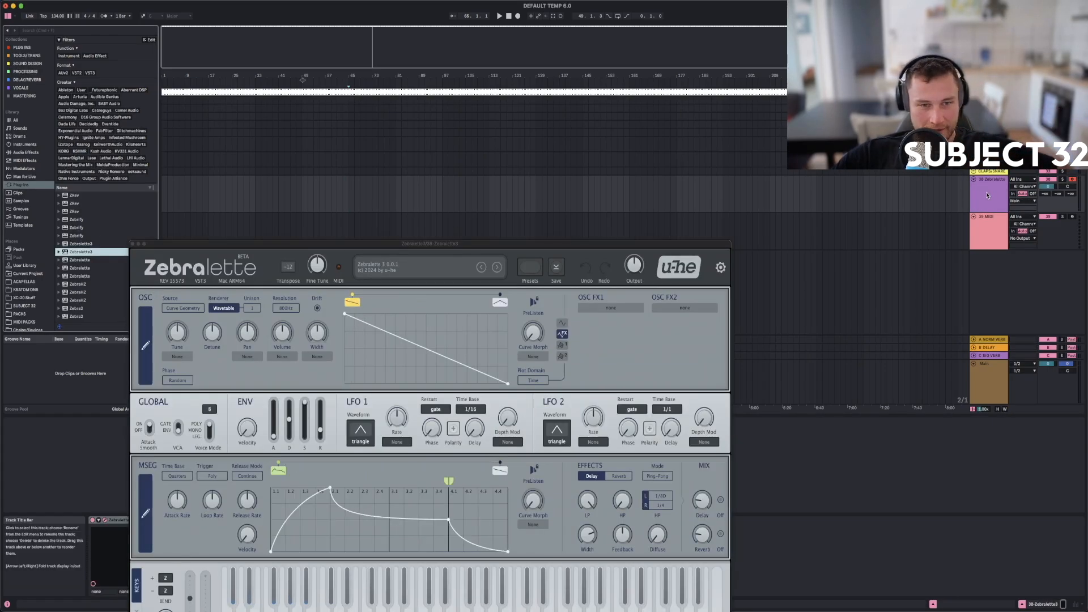
{"action": "key", "text": "z"}
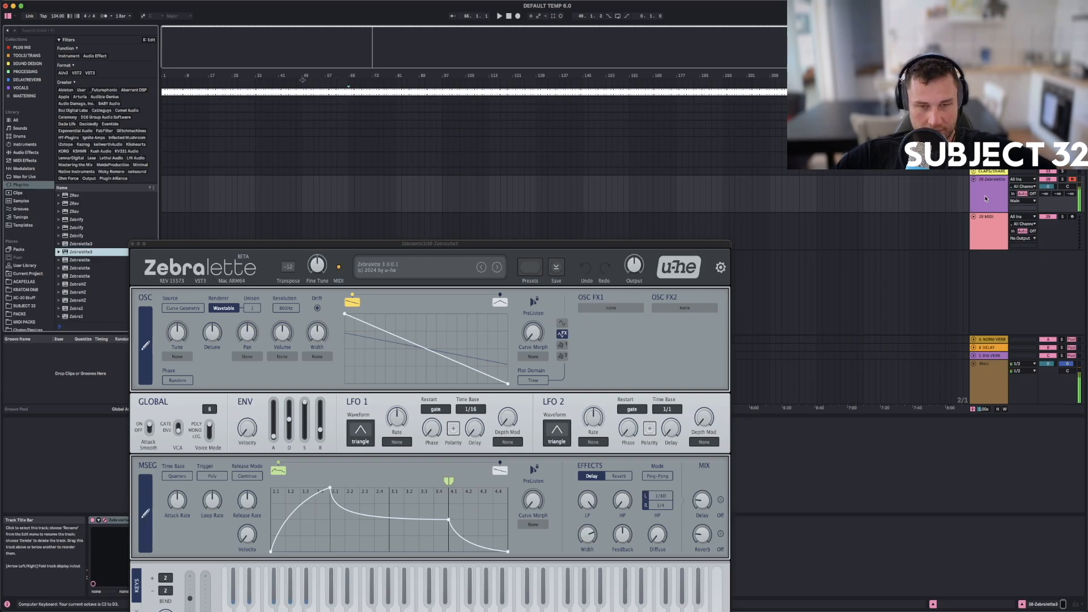
{"action": "key", "text": "f"}
{"action": "key", "text": "d"}
{"action": "left_click", "coordinate": [497, 267]}
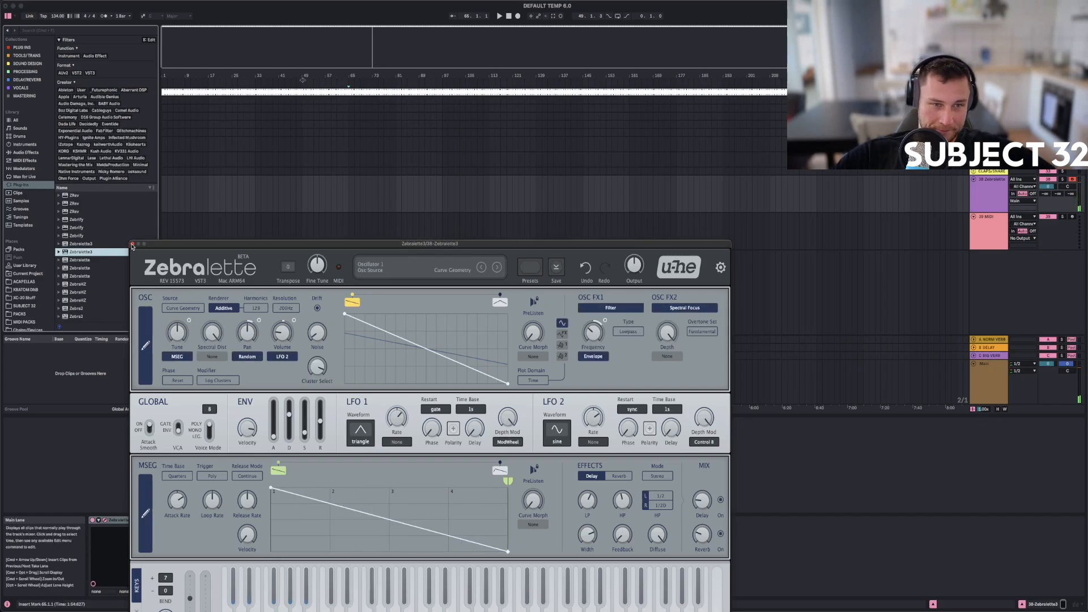
Close the Zebralette3 window and delete the synth from MIDI track 38.
{"action": "left_click", "coordinate": [133, 243]}
{"action": "left_click", "coordinate": [981, 200]}
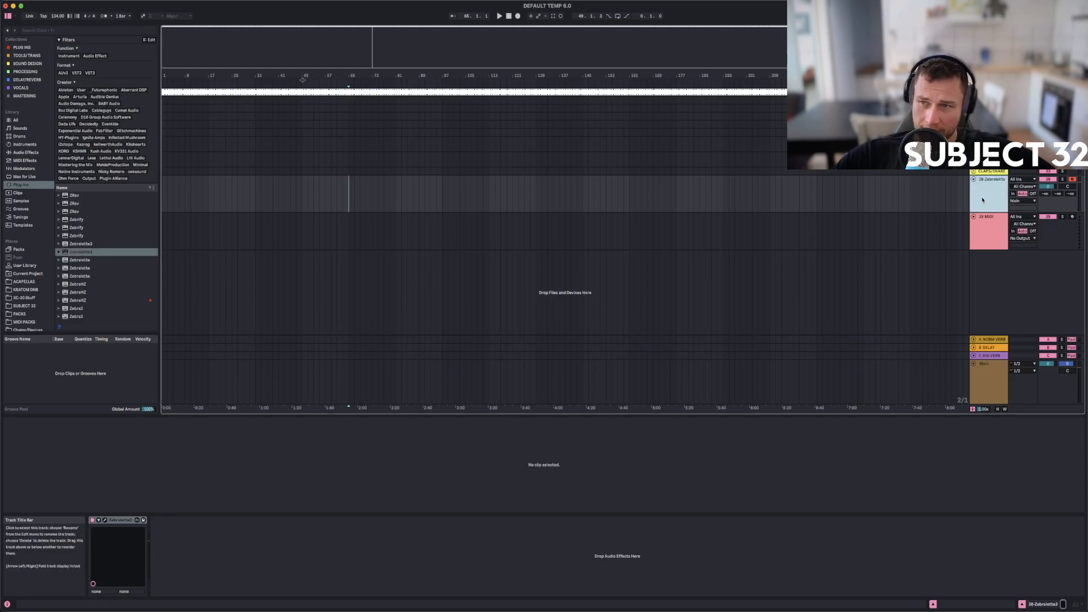
{"action": "left_click", "coordinate": [139, 528]}
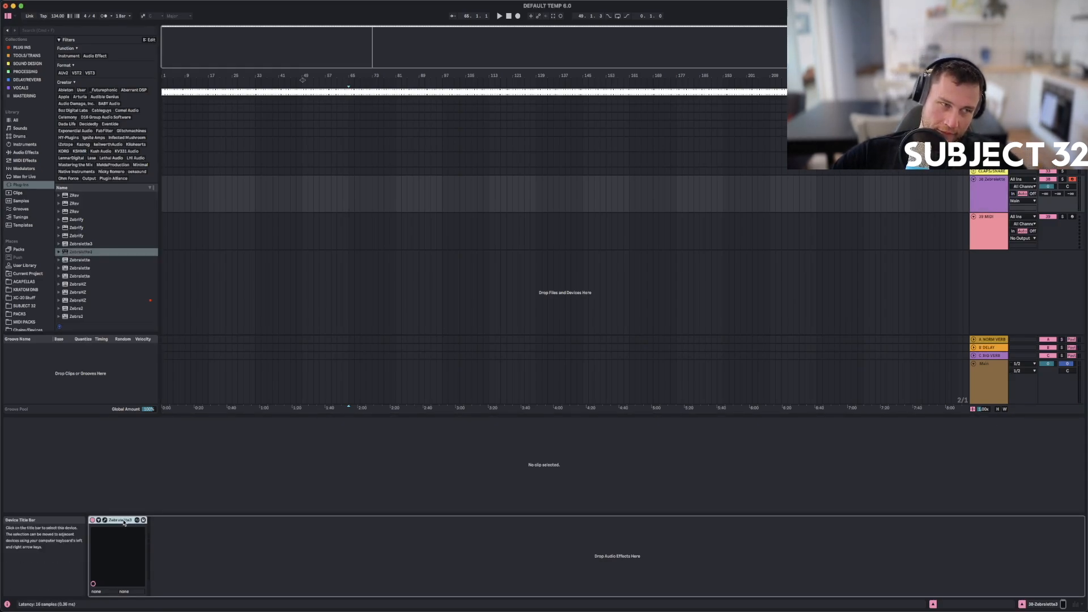
{"action": "key", "text": "Delete"}
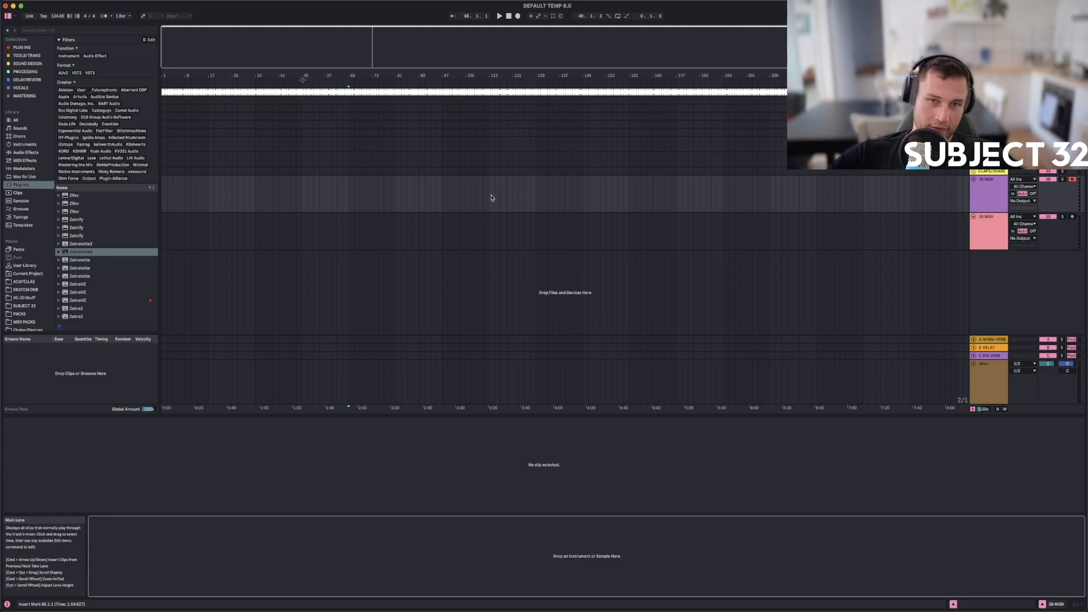
Select the three reference tracks near the start of the arrangement and group them together.
{"action": "left_click_drag", "start_coordinate": [486, 76], "coordinate": [486, 72]}
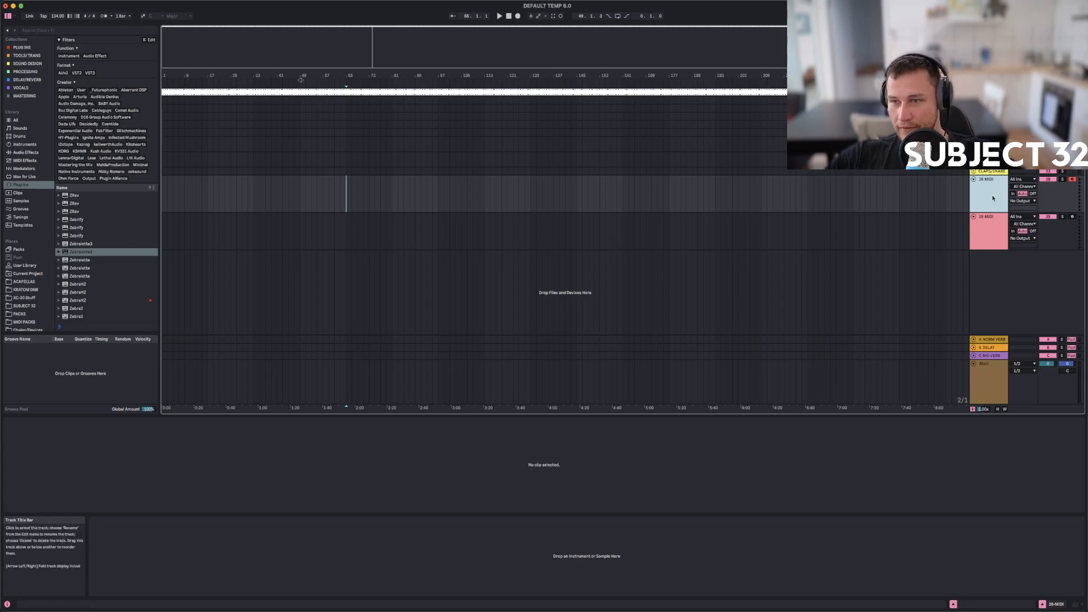
{"action": "key", "text": "Down"}
{"action": "key", "text": "Up"}
{"action": "key", "text": "Up"}
{"action": "key", "text": "Up"}
{"action": "key", "text": "Up"}
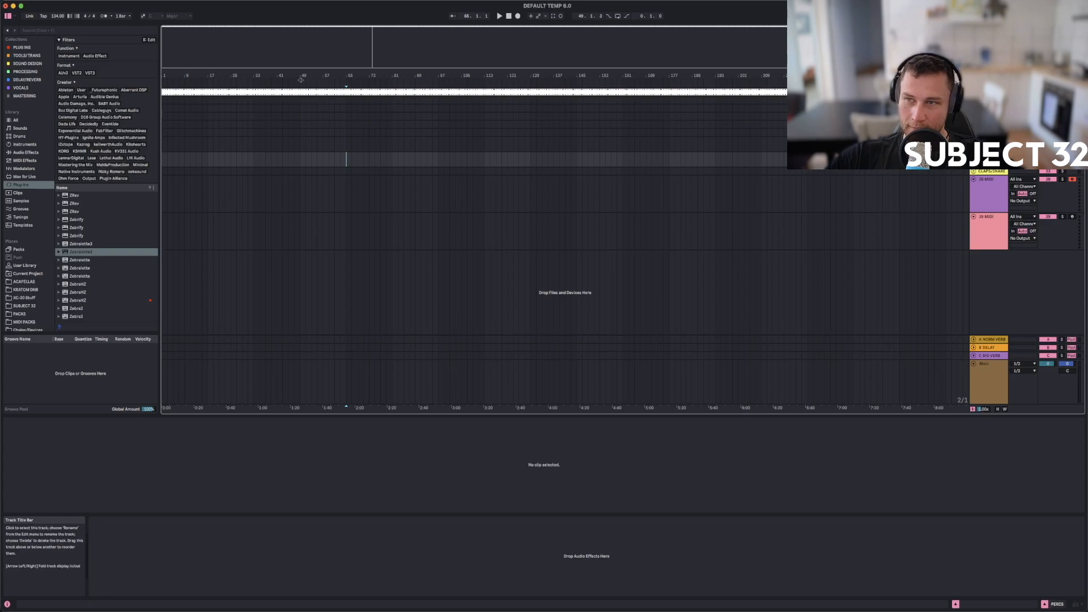
{"action": "key", "text": "Up"}
{"action": "key", "text": "Up"}
{"action": "key", "text": "Up"}
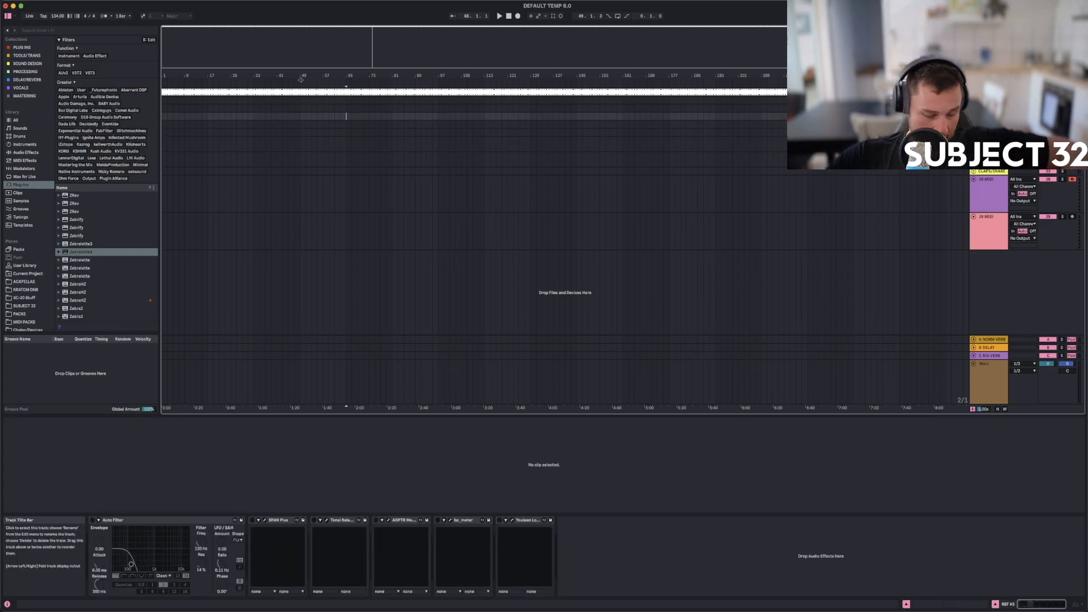
{"action": "key", "text": "Up"}
{"action": "key", "text": "Up"}
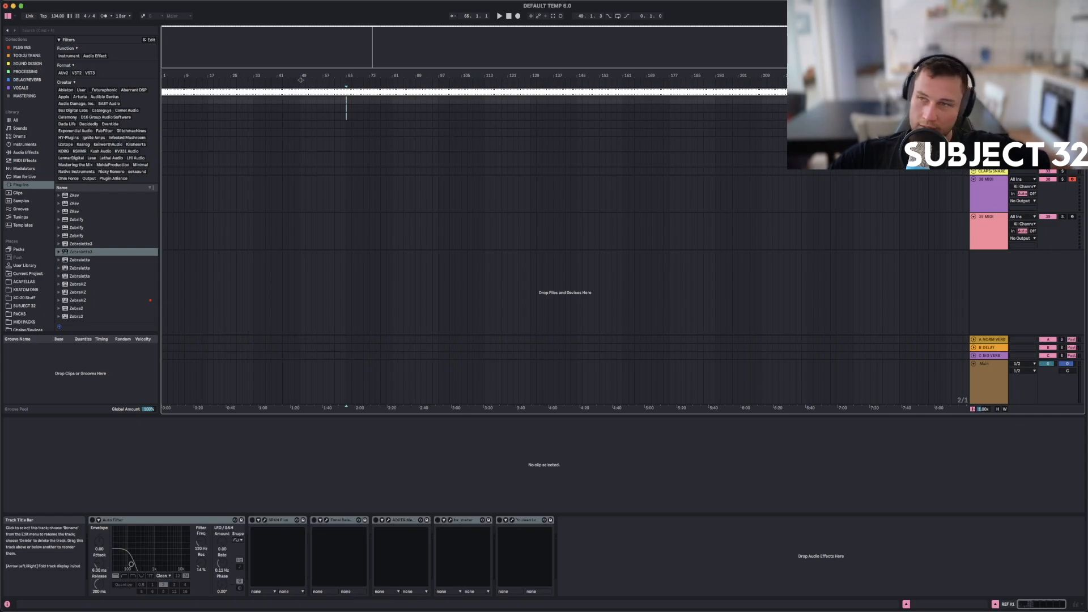
{"action": "key", "text": "super+g"}
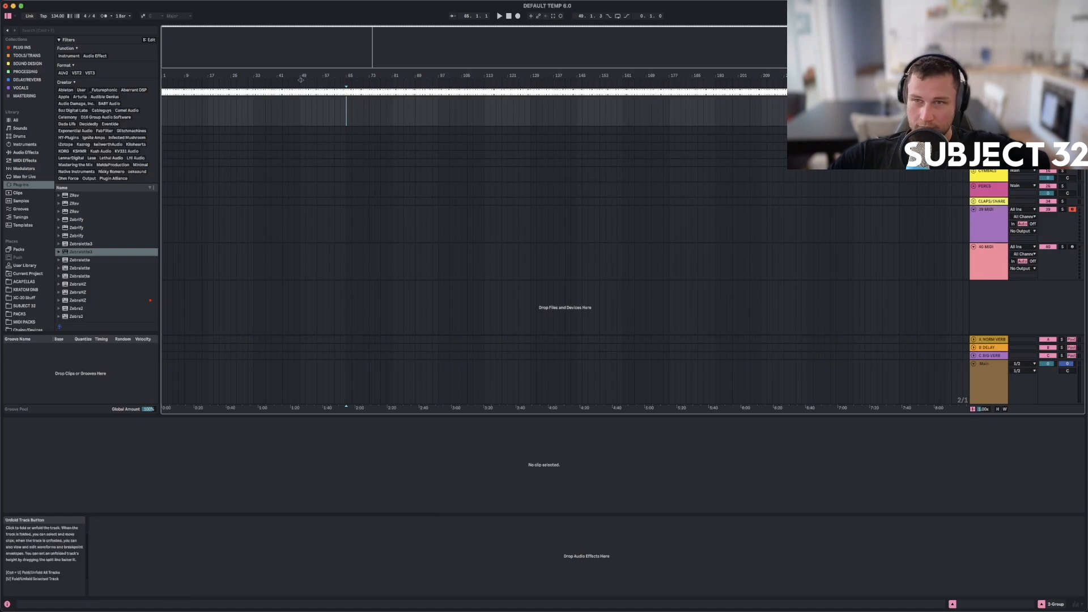
Fold the new track group and rename it REFERENCES.
{"action": "left_click", "coordinate": [973, 100]}
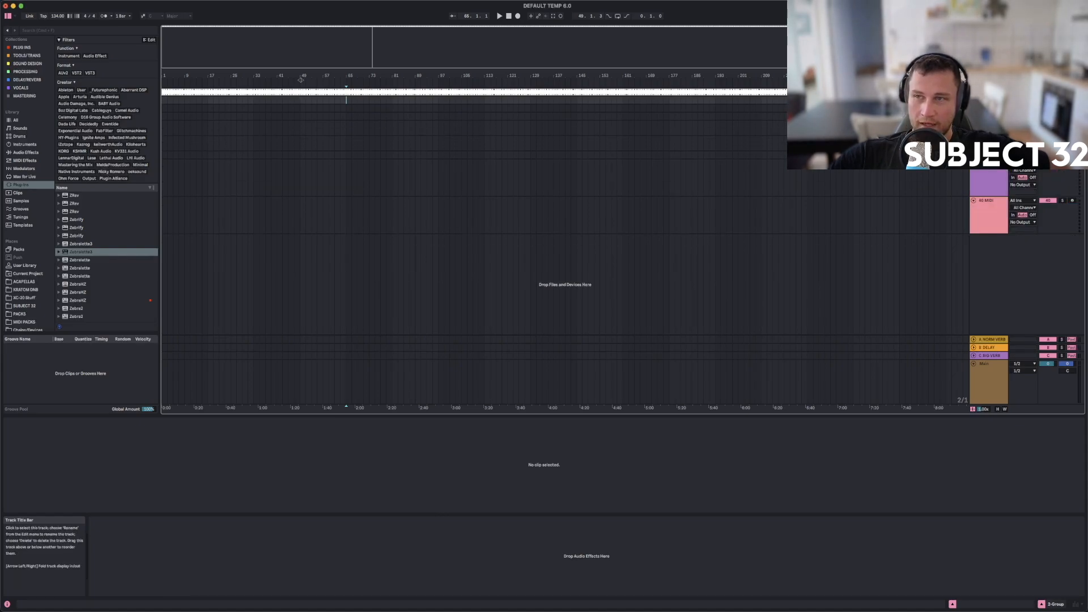
{"action": "right_click", "coordinate": [983, 100]}
{"action": "left_click", "coordinate": [997, 136]}
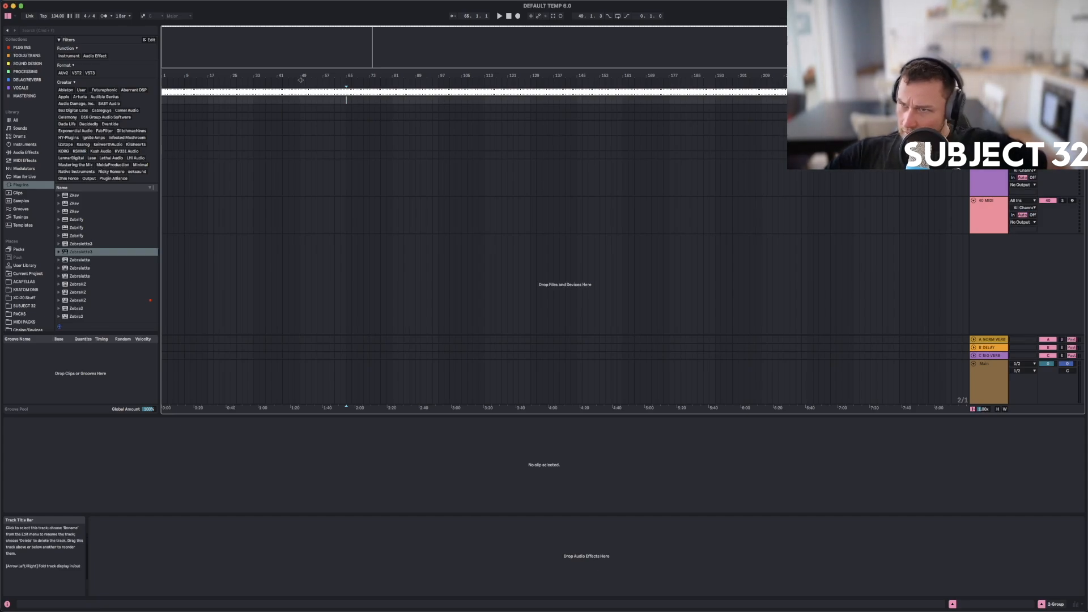
{"action": "left_click", "coordinate": [993, 179]}
{"action": "left_click", "coordinate": [987, 100]}
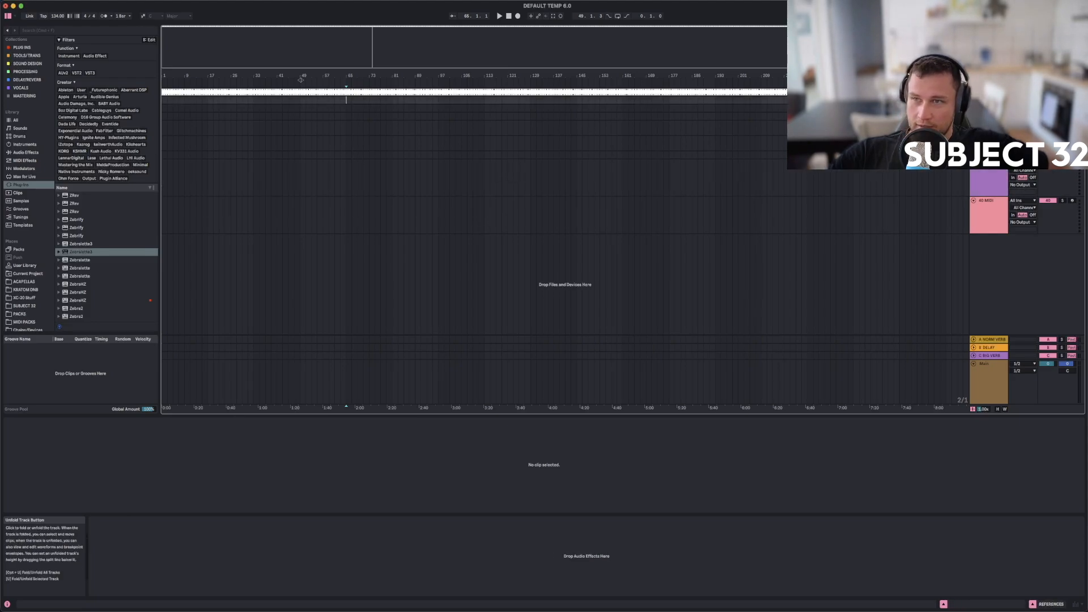
Examine the template's other tracks one after another, from below the REFERENCES group down to the MIDI tracks.
{"action": "left_click", "coordinate": [989, 108]}
{"action": "left_click", "coordinate": [988, 116]}
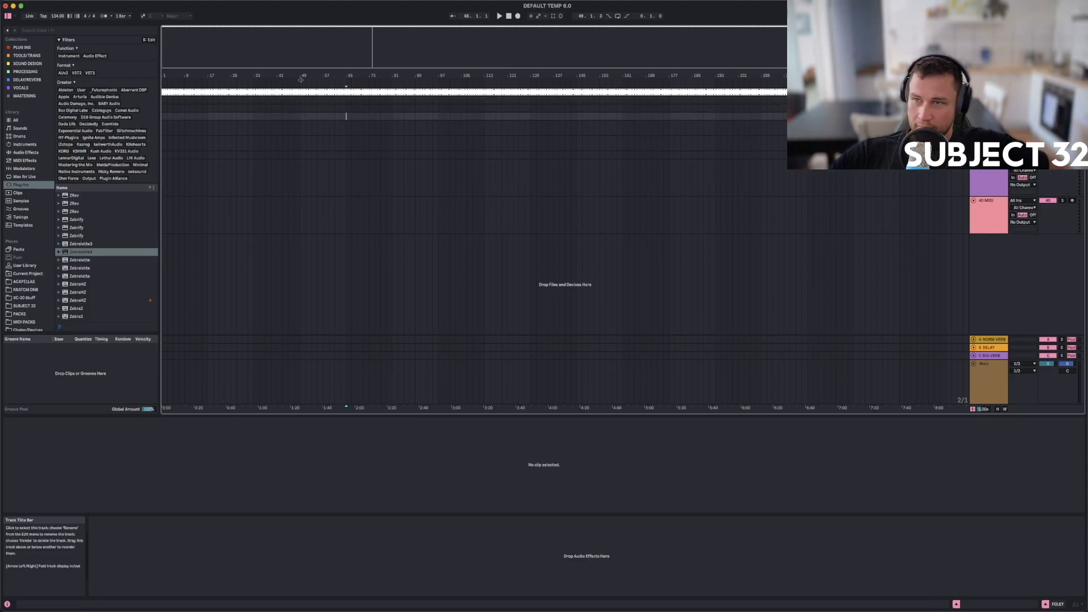
{"action": "left_click", "coordinate": [989, 124]}
{"action": "left_click", "coordinate": [989, 139]}
{"action": "left_click", "coordinate": [989, 155]}
{"action": "left_click", "coordinate": [986, 181]}
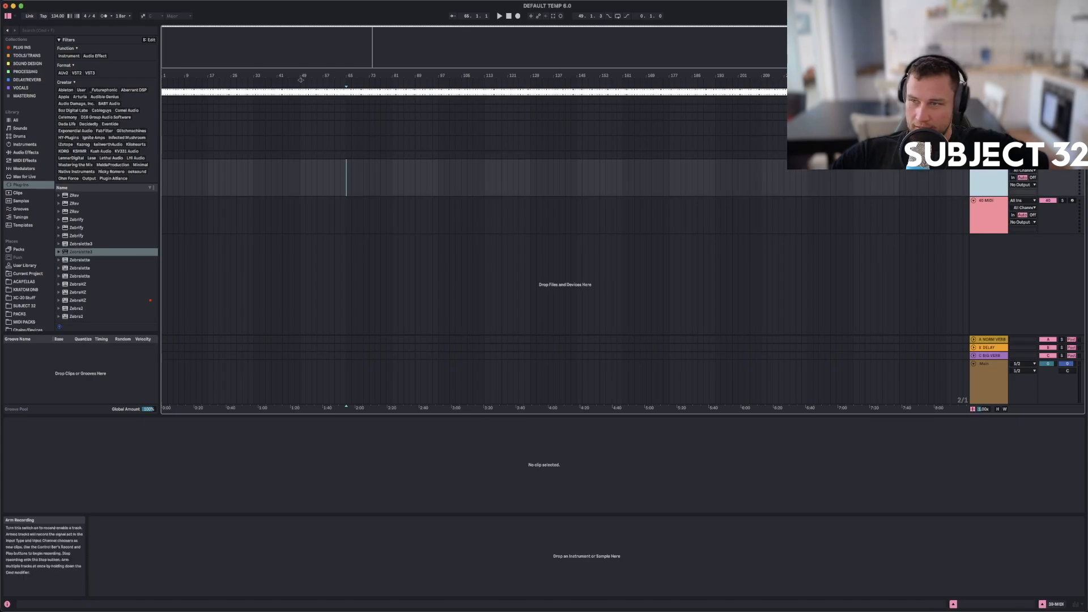
{"action": "left_click", "coordinate": [987, 201]}
{"action": "left_click", "coordinate": [991, 184]}
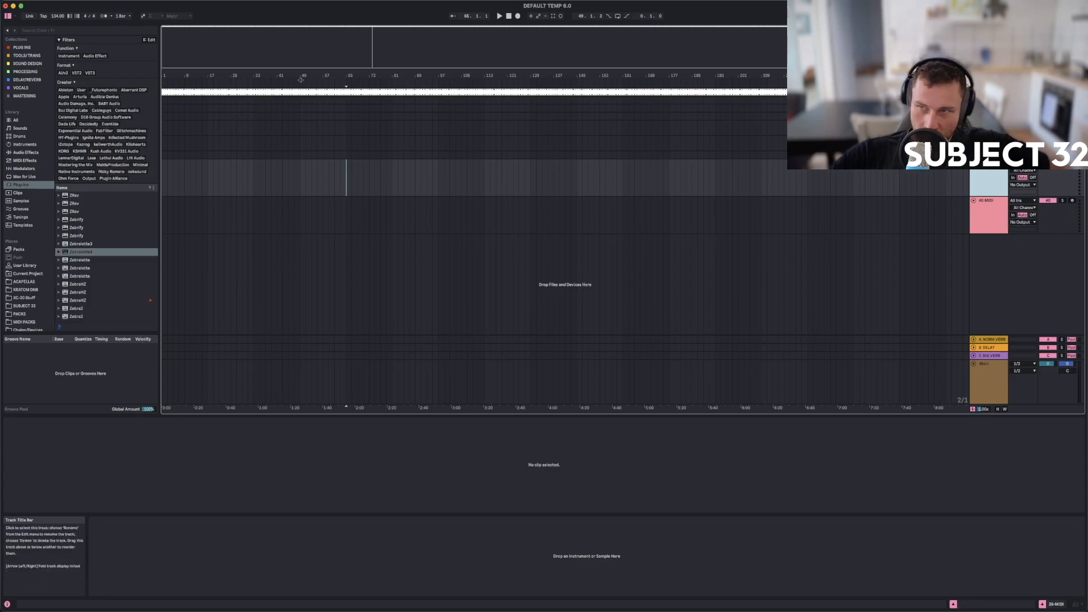
Open the CYMBALS folder in the SUBJECT 32 samples and audition closed hi-hats and the Botanica top loop.
{"action": "left_click", "coordinate": [28, 309]}
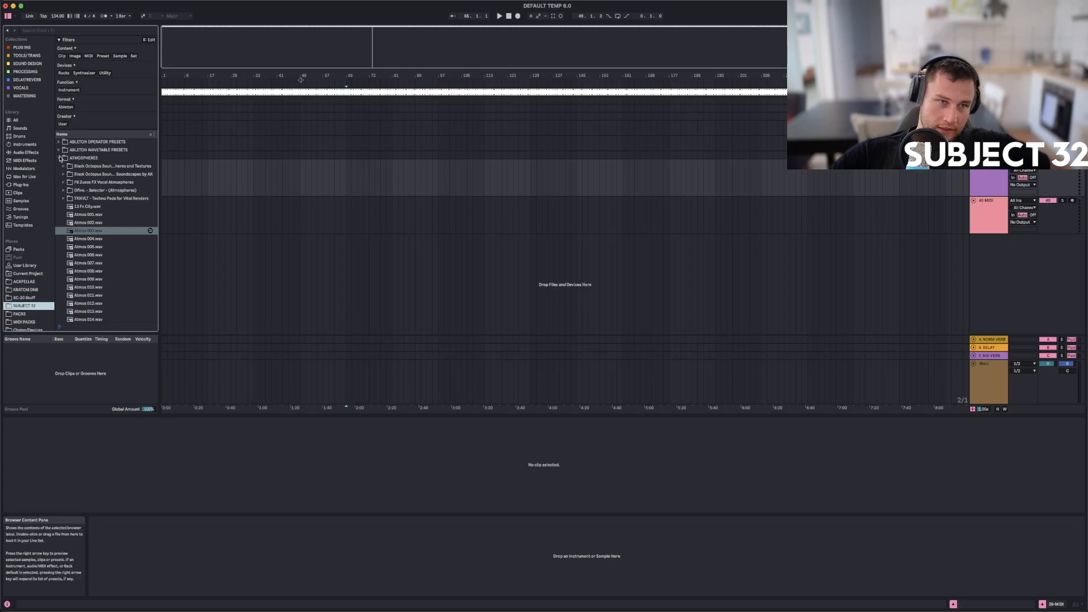
{"action": "left_click", "coordinate": [60, 158]}
{"action": "left_click", "coordinate": [59, 198]}
{"action": "left_click", "coordinate": [91, 231]}
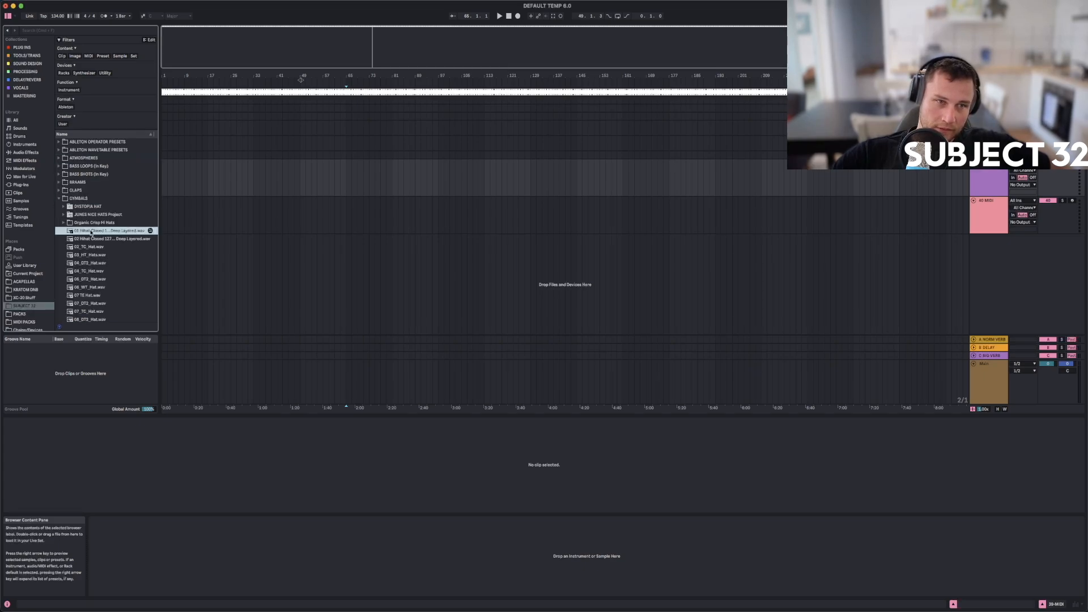
{"action": "left_click", "coordinate": [93, 239]}
{"action": "scroll", "coordinate": [93, 244], "scroll_direction": "down", "scroll_amount": 5}
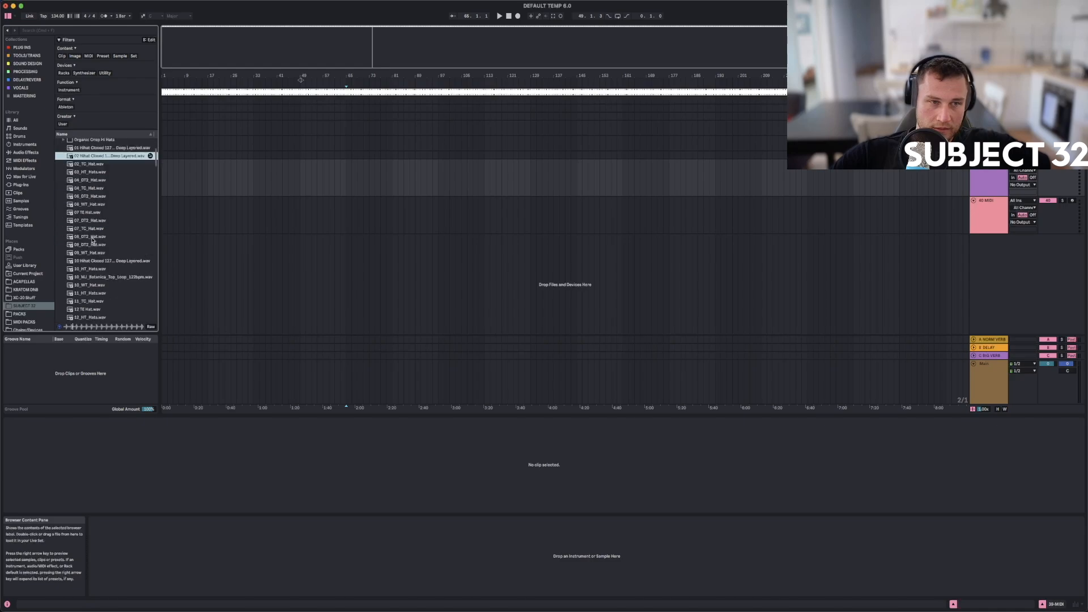
{"action": "left_click", "coordinate": [96, 261]}
{"action": "left_click", "coordinate": [102, 276]}
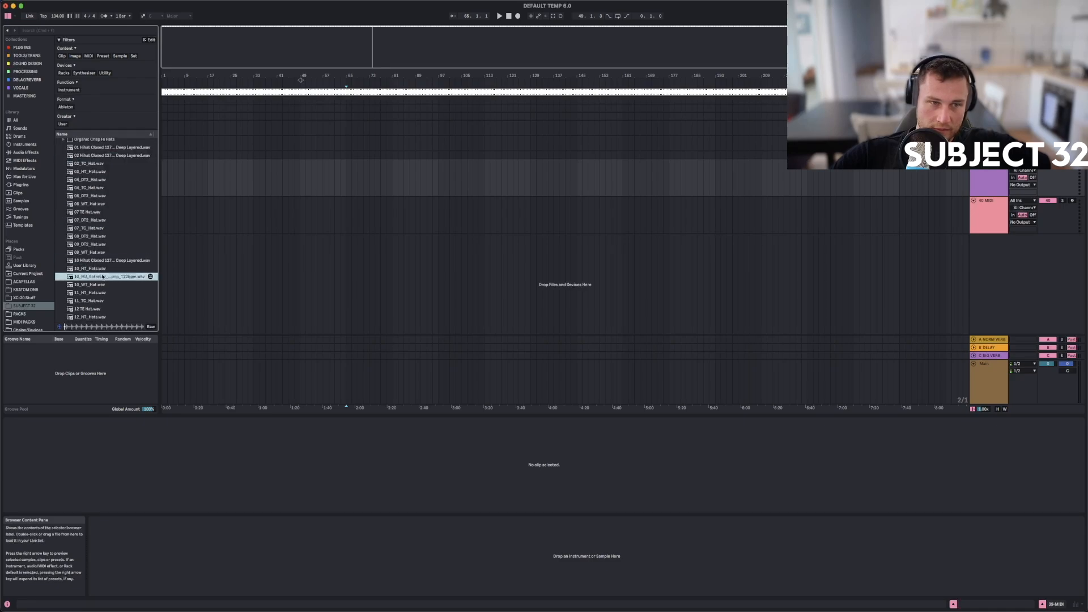
Place the Botanica top loop on a new audio track at bar 33 and play it with the track soloed.
{"action": "left_click_drag", "start_coordinate": [102, 276], "coordinate": [254, 249]}
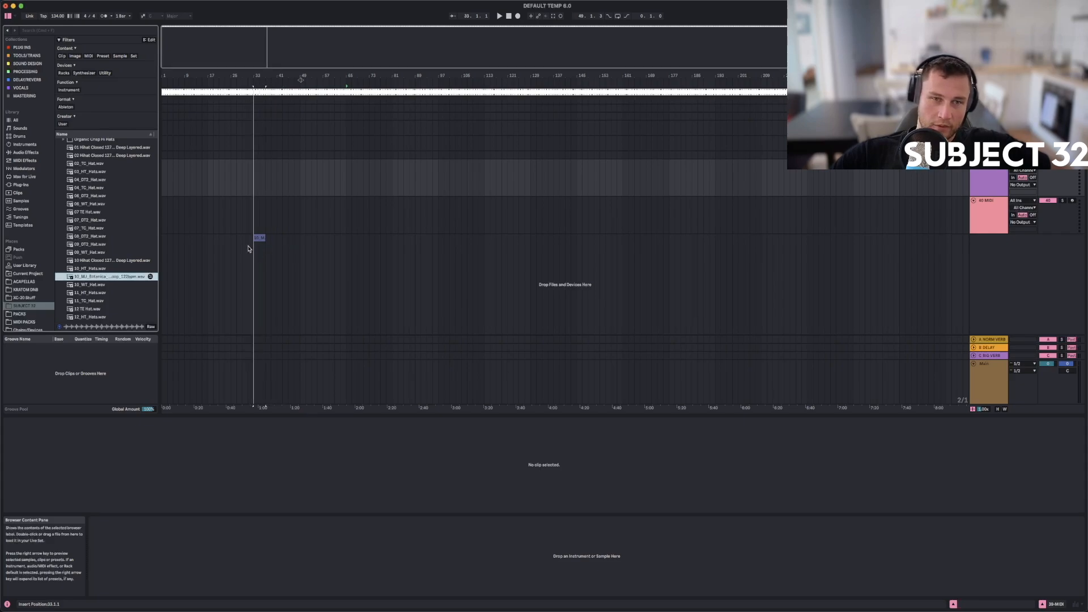
{"action": "key", "text": "space"}
{"action": "left_click", "coordinate": [1063, 238]}
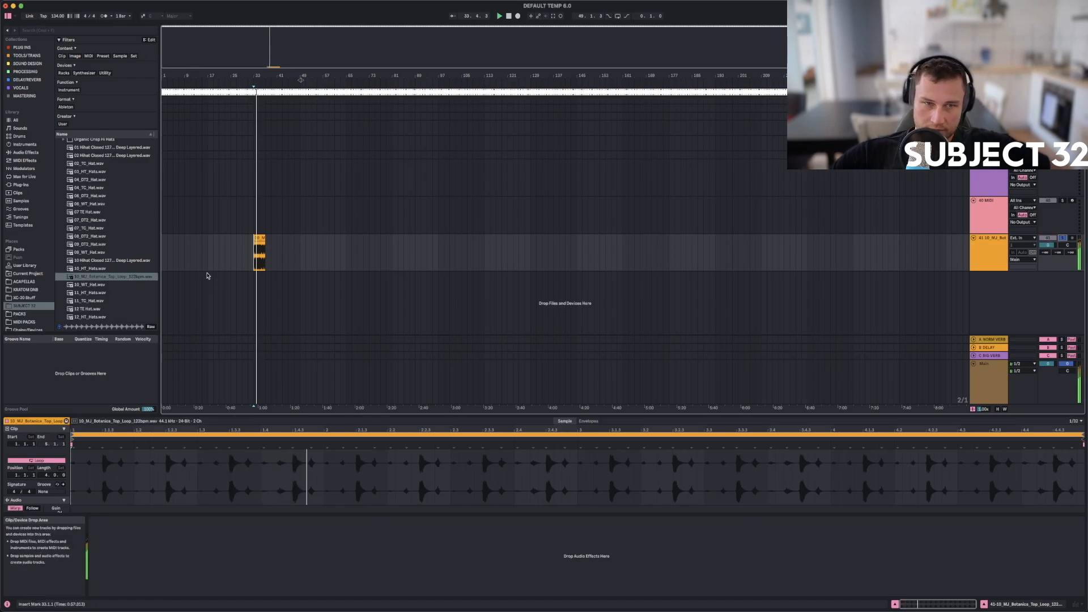
Turn the top loop clip's transient loop mode off and shorten its transient envelope during playback.
{"action": "scroll", "coordinate": [28, 468], "scroll_direction": "down", "scroll_amount": 3}
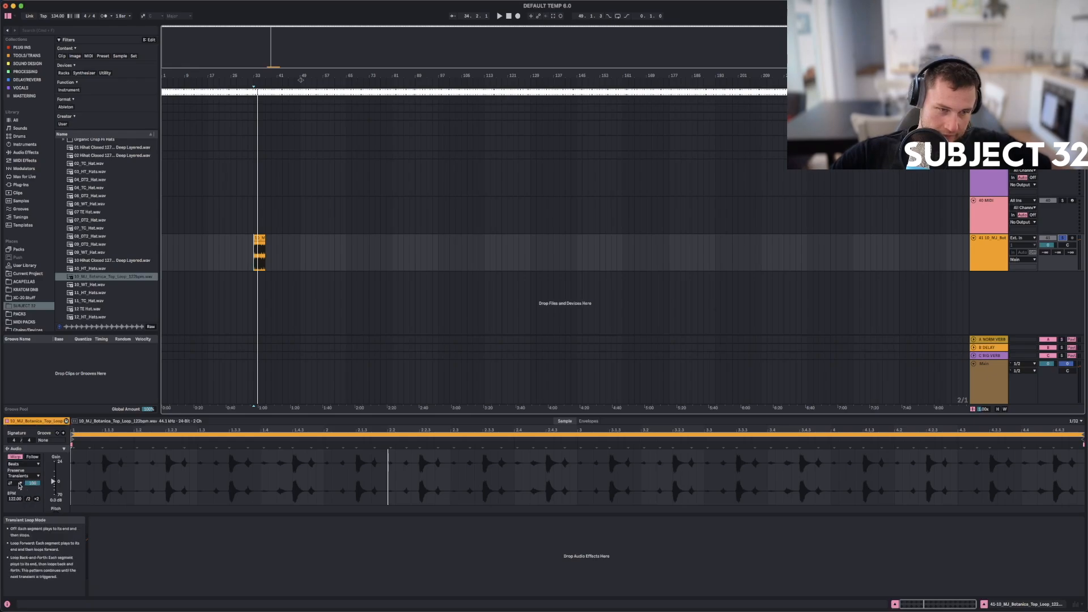
{"action": "left_click", "coordinate": [32, 482]}
{"action": "key", "text": "space"}
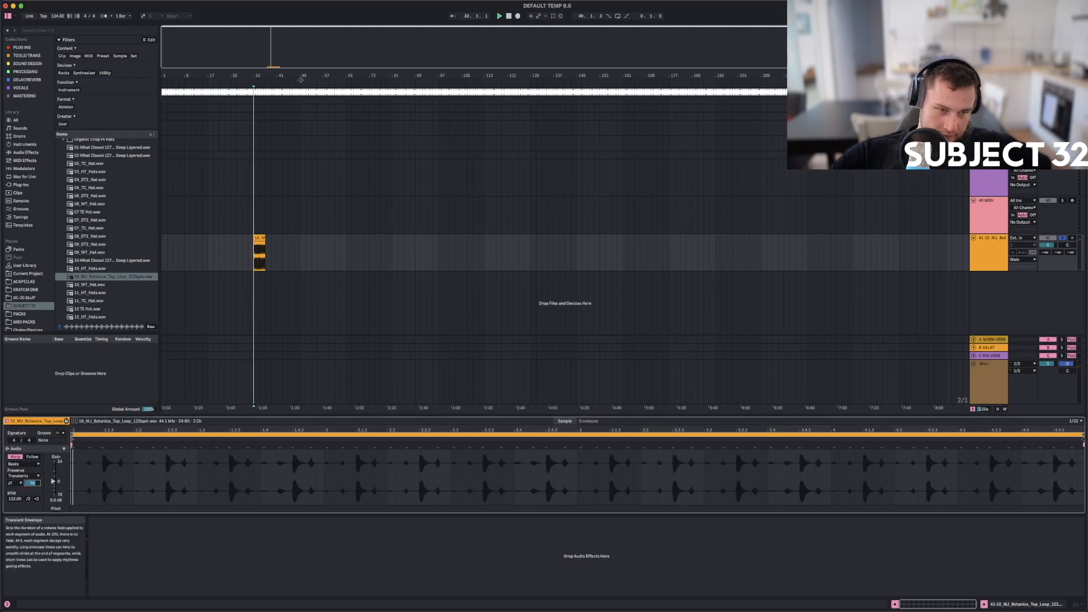
{"action": "left_click", "coordinate": [19, 483]}
{"action": "left_click", "coordinate": [17, 471]}
{"action": "mouse_move", "coordinate": [33, 484]}
{"action": "left_mouse_down"}
{"action": "mouse_move", "coordinate": [32, 516]}
{"action": "mouse_move", "coordinate": [32, 504]}
{"action": "left_mouse_up"}
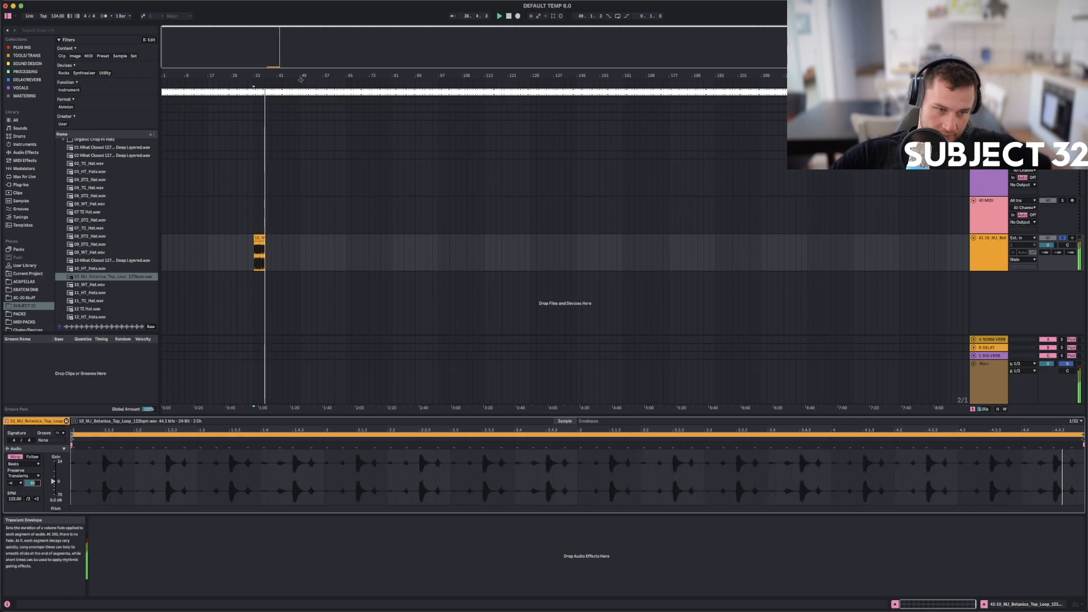
Extend the top loop clip to 16 bars, ending at bar 49, and set the arrangement loop around it.
{"action": "left_click", "coordinate": [255, 235]}
{"action": "left_click_drag", "start_coordinate": [265, 243], "coordinate": [300, 243]}
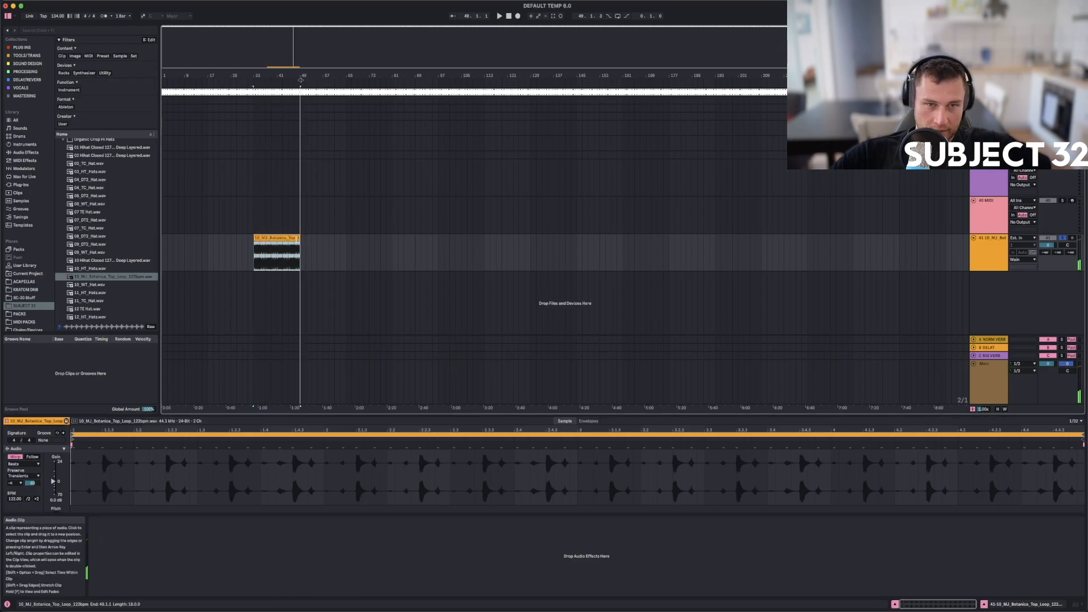
{"action": "key", "text": "super+l"}
{"action": "key", "text": "space"}
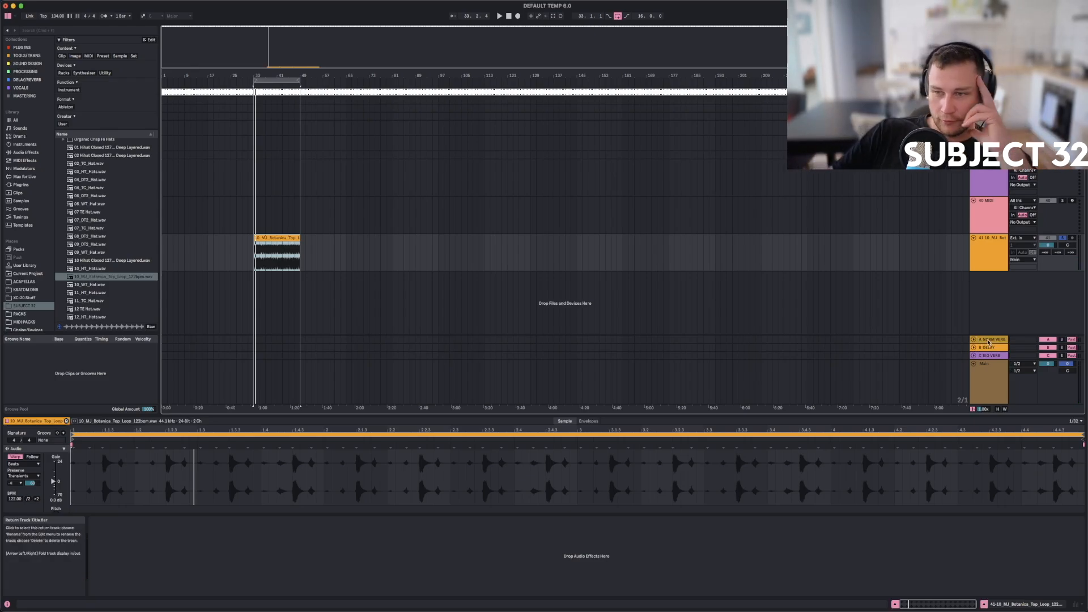
Delete the Reverb, EQ Eight and compressor effect rack from return track A, NORM VERB.
{"action": "left_click", "coordinate": [988, 341]}
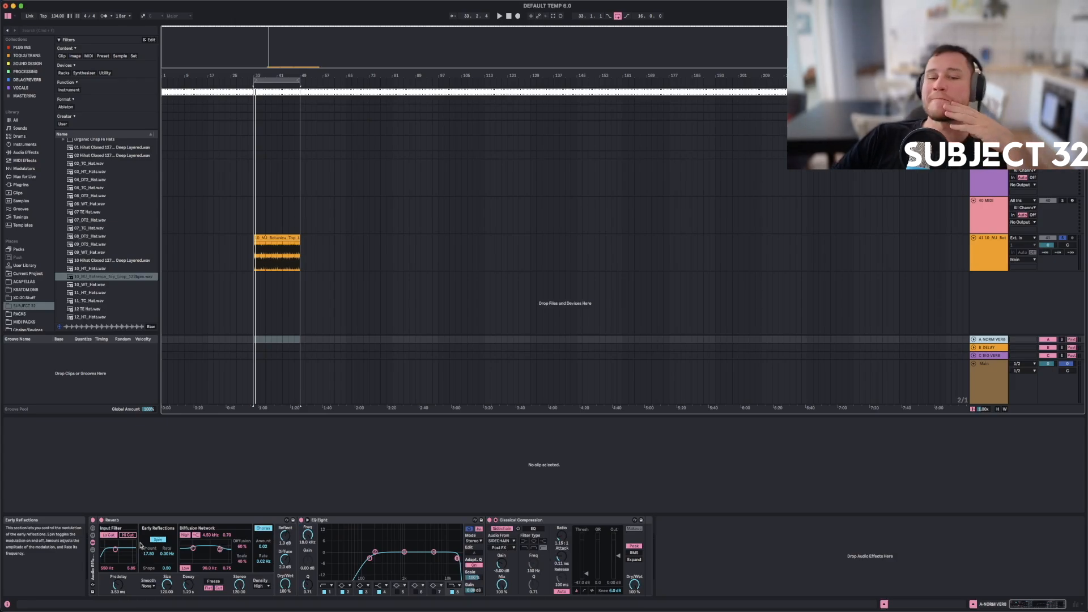
{"action": "left_click", "coordinate": [93, 574]}
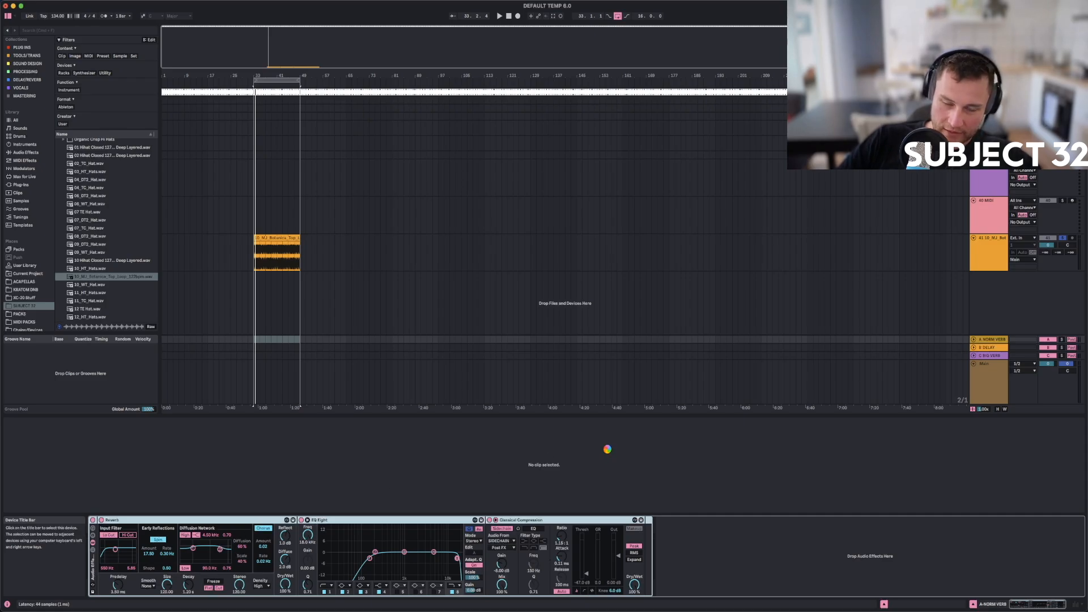
{"action": "key", "text": "Delete"}
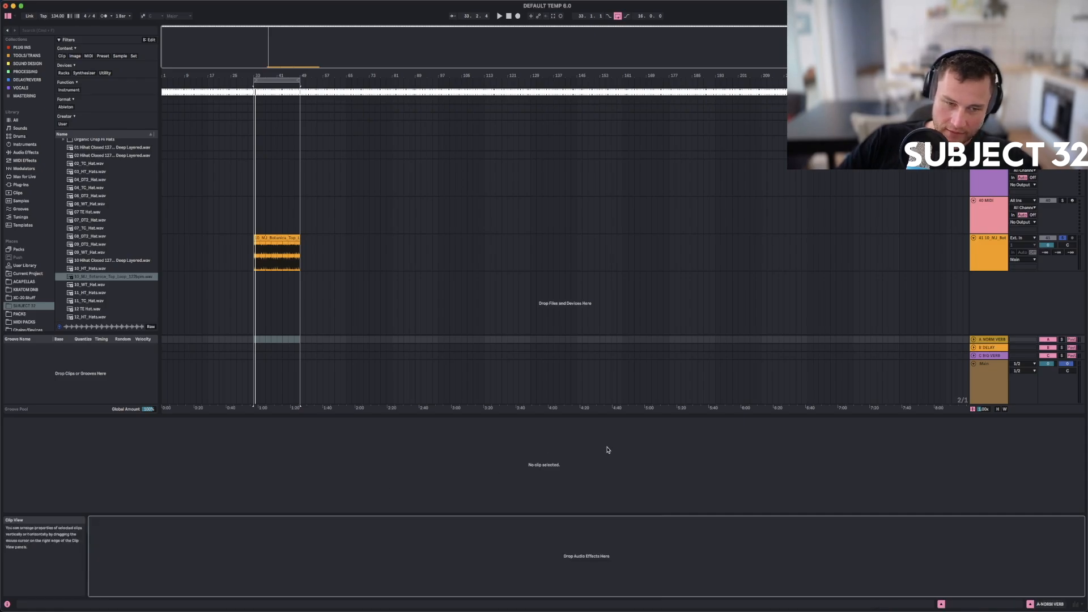
Rename return track A to CYMBALS.
{"action": "right_click", "coordinate": [993, 339]}
{"action": "left_click", "coordinate": [1008, 371]}
{"action": "type", "text": "CYMBALS"}
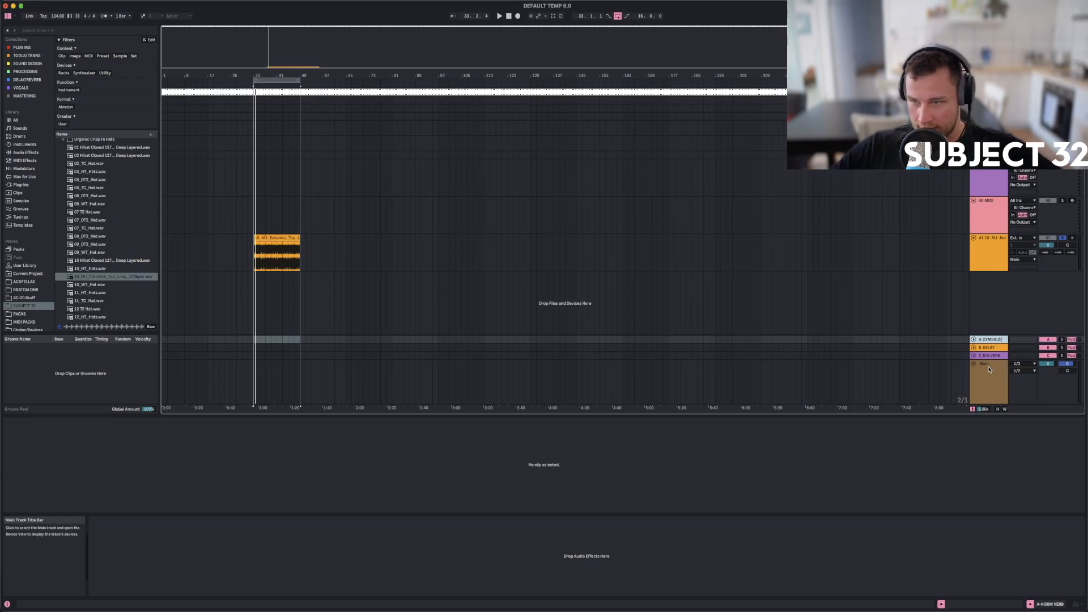
{"action": "left_click", "coordinate": [989, 369]}
{"action": "left_click", "coordinate": [991, 340]}
{"action": "right_click", "coordinate": [992, 340]}
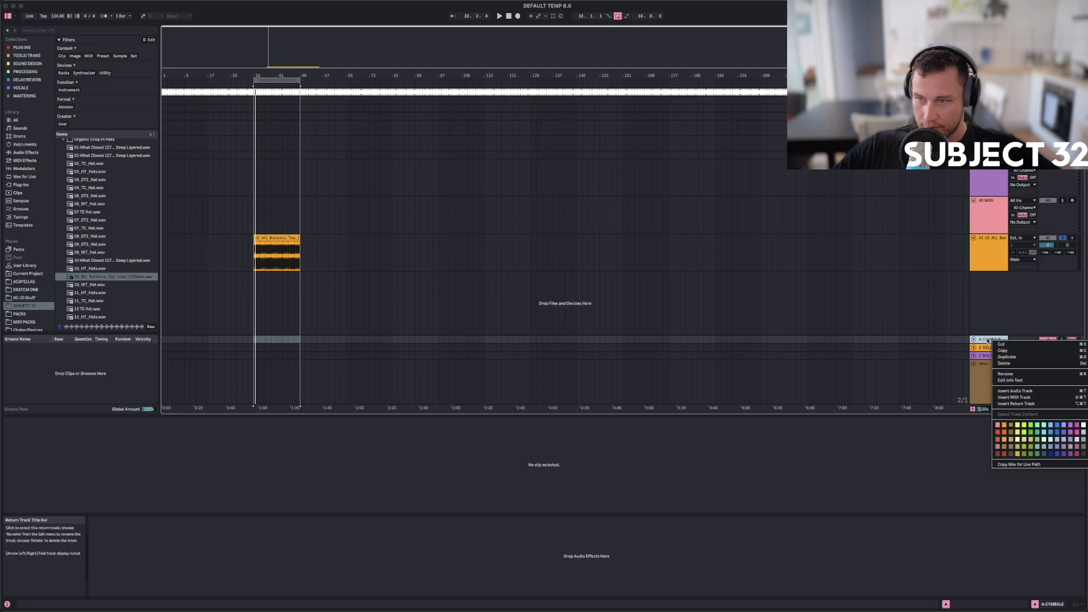
{"action": "left_click", "coordinate": [988, 341]}
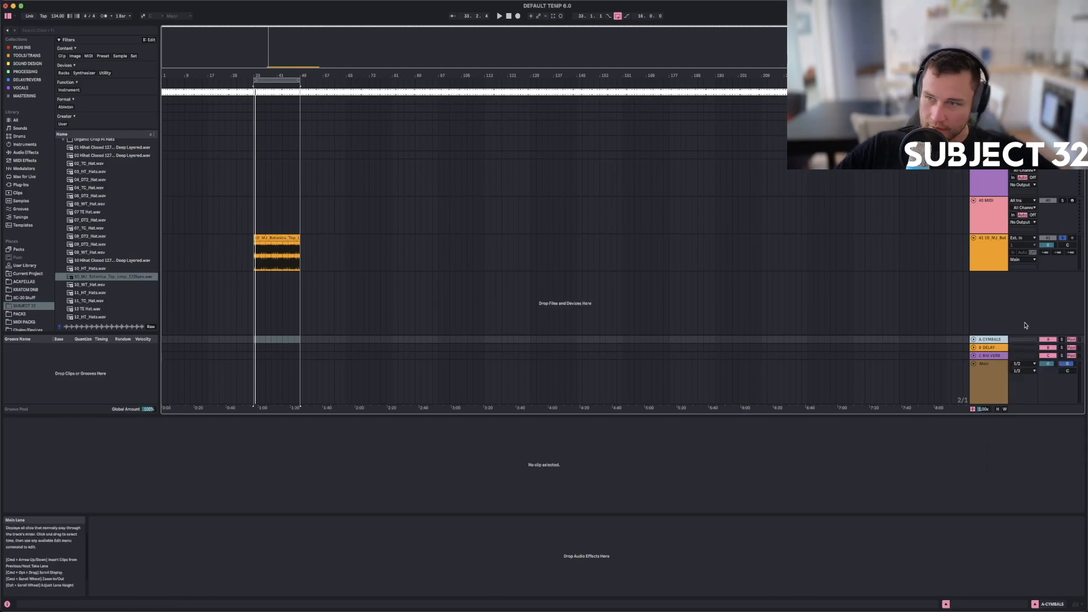
Load Plugin Alliance's Black Box Analog Design HG-2 onto return track A, CYMBALS, while the top loop plays.
{"action": "key", "text": "space"}
{"action": "left_click", "coordinate": [22, 186]}
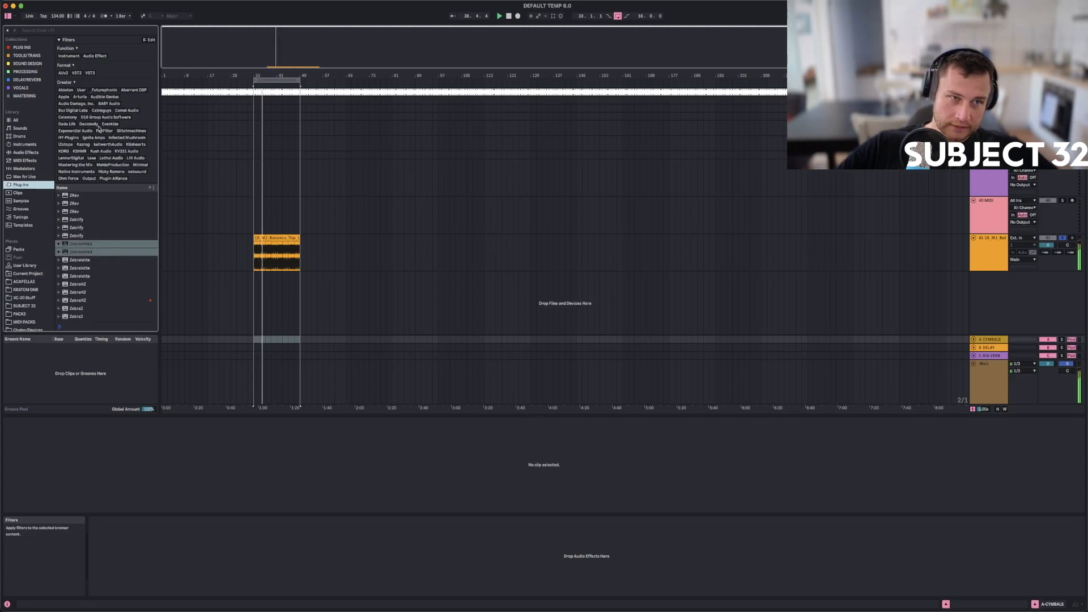
{"action": "scroll", "coordinate": [76, 126], "scroll_direction": "down", "scroll_amount": 5}
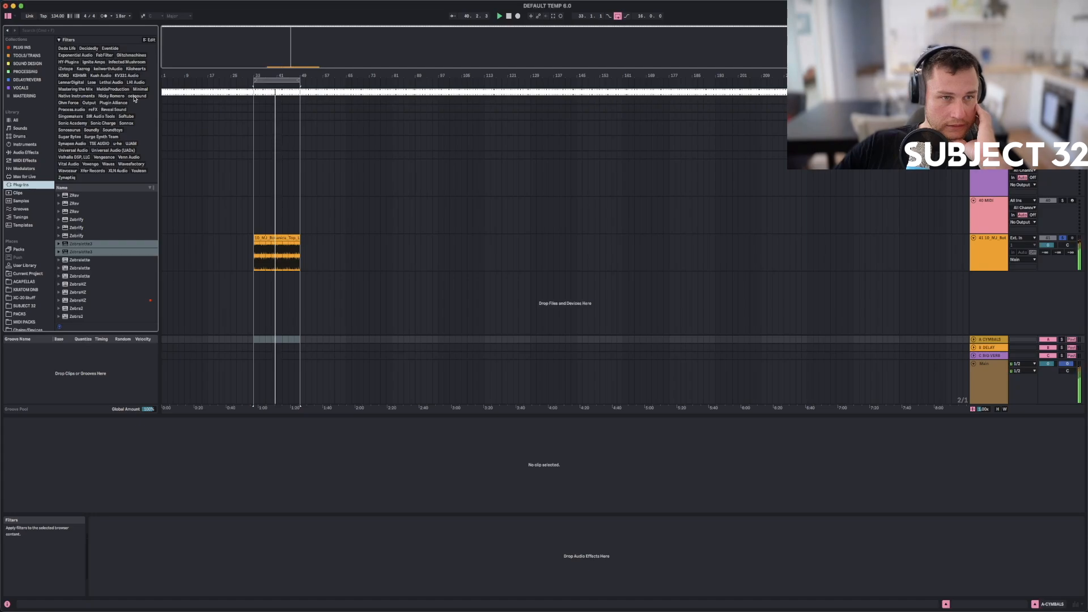
{"action": "left_click", "coordinate": [114, 103]}
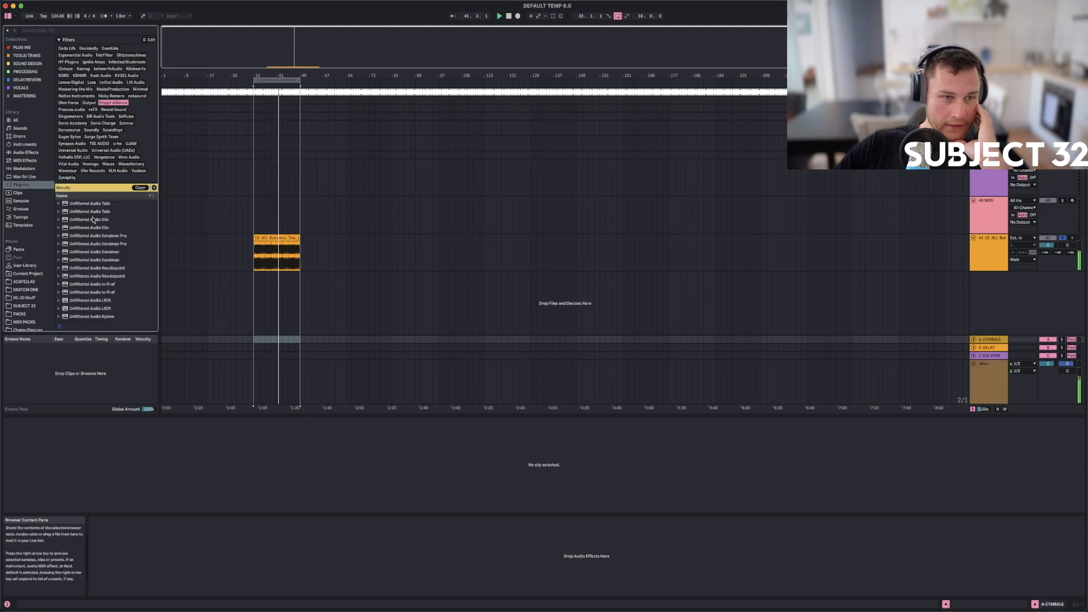
{"action": "scroll", "coordinate": [93, 218], "scroll_direction": "down", "scroll_amount": 8}
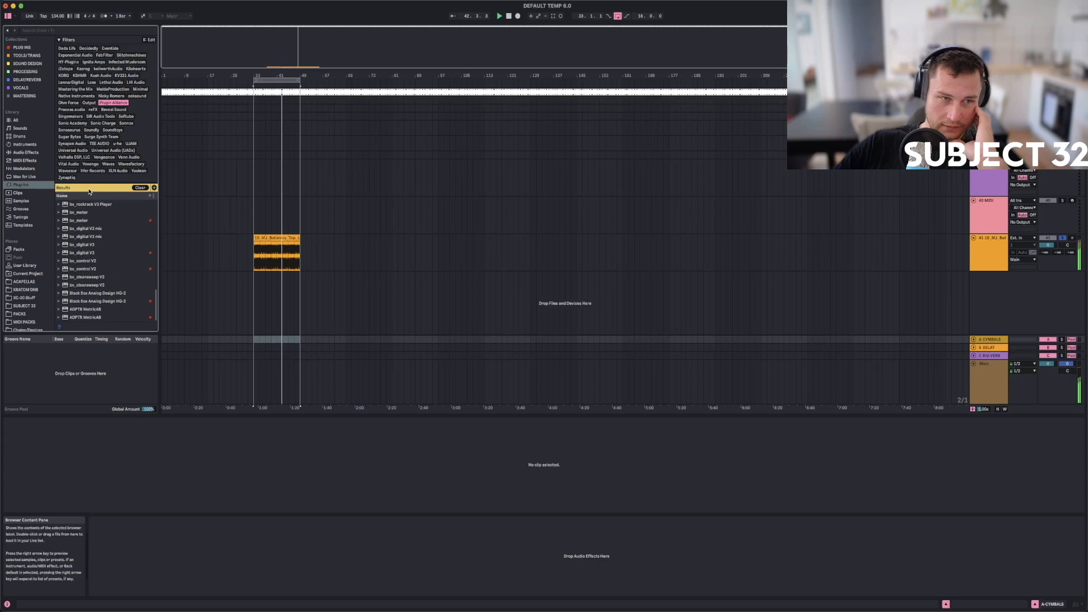
{"action": "left_click", "coordinate": [93, 197]}
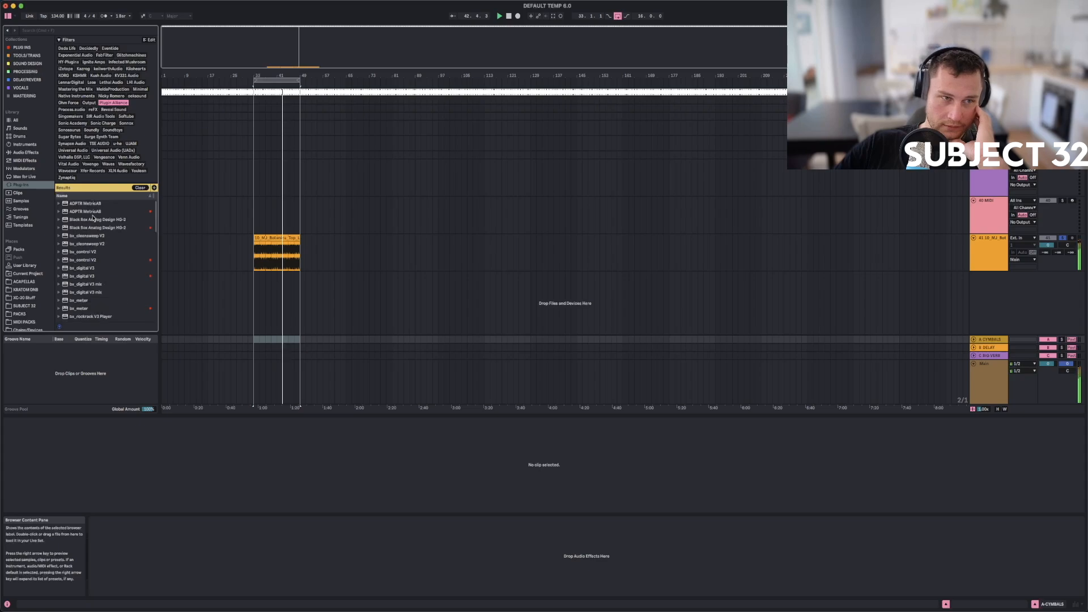
{"action": "left_click", "coordinate": [96, 227]}
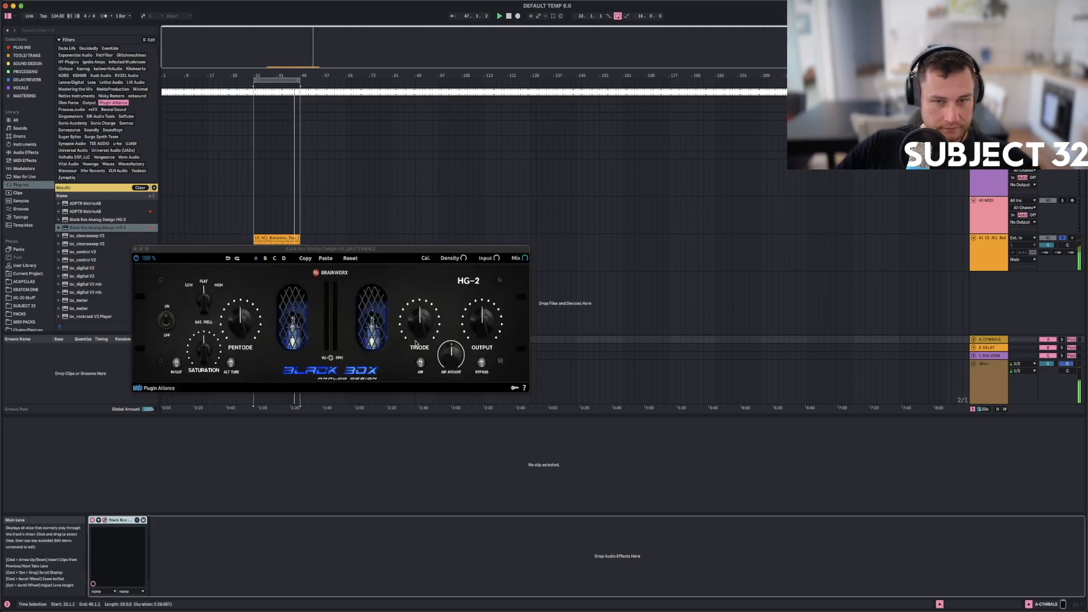
Adjust the HG-2's Pentode and Triode amounts and raise the top loop track's send to CYMBALS to about -7 dB.
{"action": "left_click_drag", "start_coordinate": [242, 332], "coordinate": [242, 324]}
{"action": "left_click_drag", "start_coordinate": [1045, 253], "coordinate": [1045, 224]}
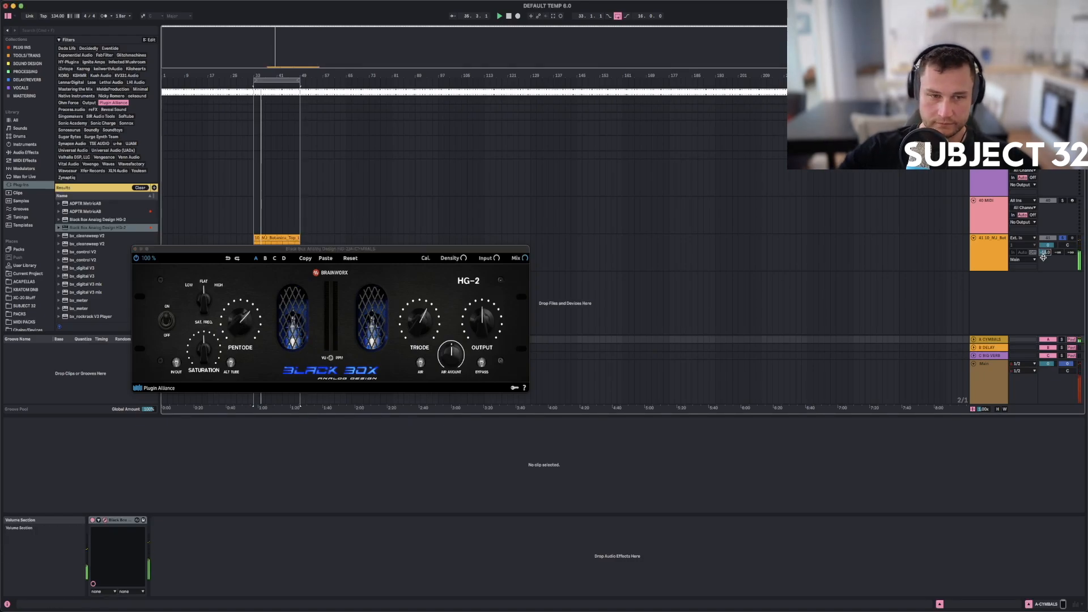
{"action": "left_click_drag", "start_coordinate": [418, 322], "coordinate": [419, 335]}
{"action": "left_click_drag", "start_coordinate": [237, 331], "coordinate": [233, 339]}
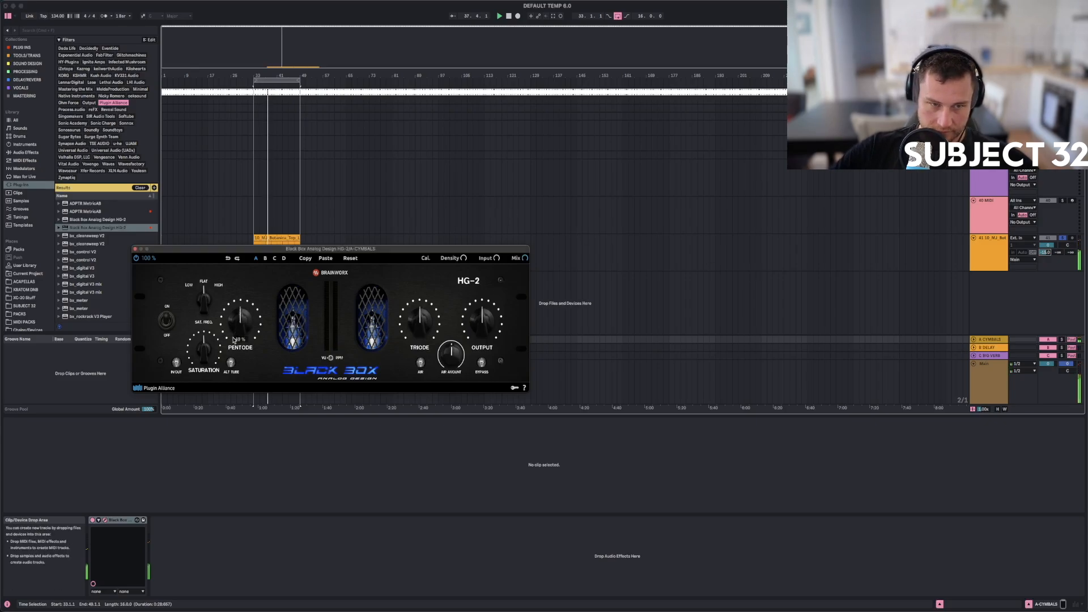
{"action": "left_click_drag", "start_coordinate": [1046, 252], "coordinate": [1046, 243]}
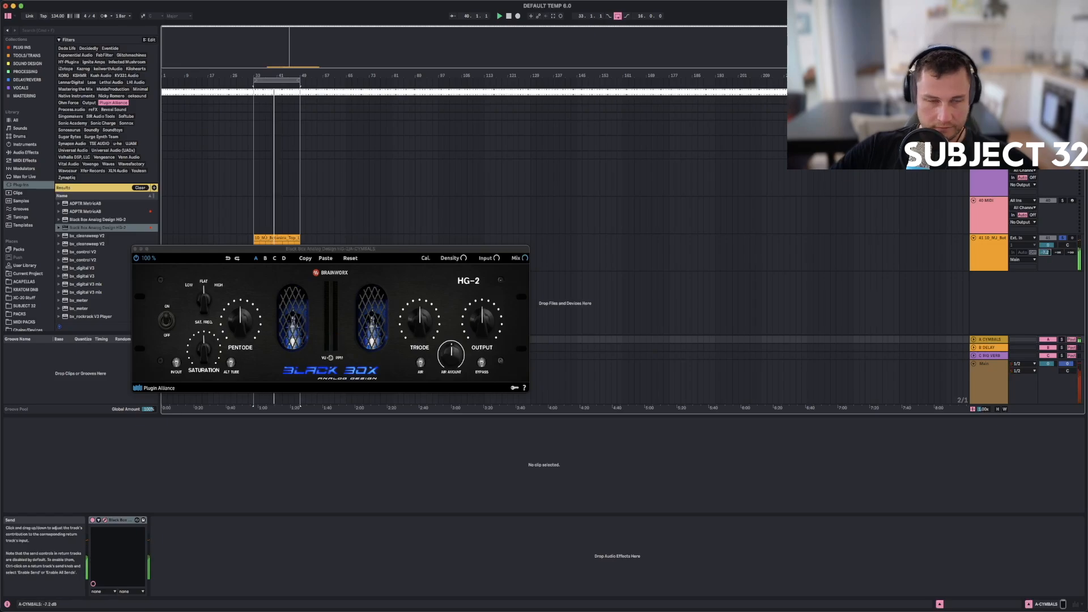
{"action": "left_click", "coordinate": [24, 153]}
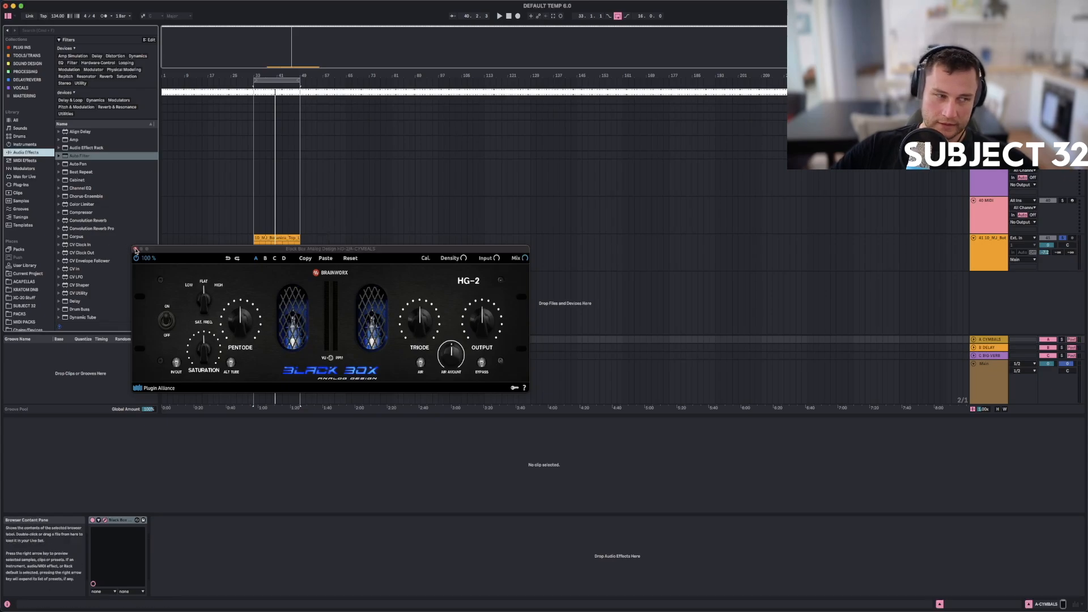
{"action": "left_click", "coordinate": [135, 249]}
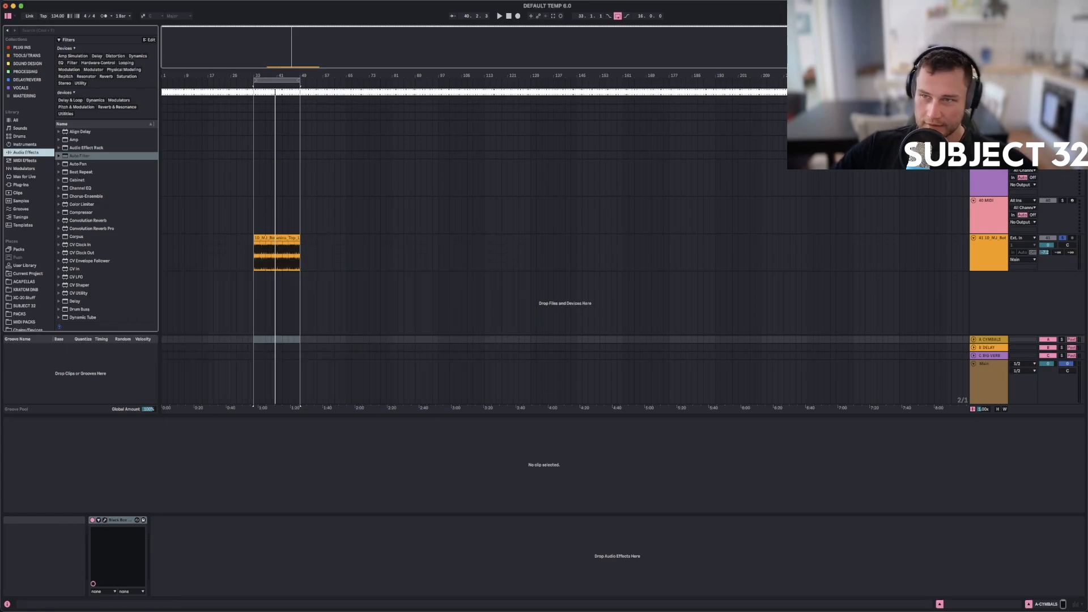
Copy the 16-bar top loop clip up to the SHAKER track at the same bars and fold the CYMBALS group.
{"action": "scroll", "coordinate": [975, 258], "scroll_direction": "up", "scroll_amount": 5}
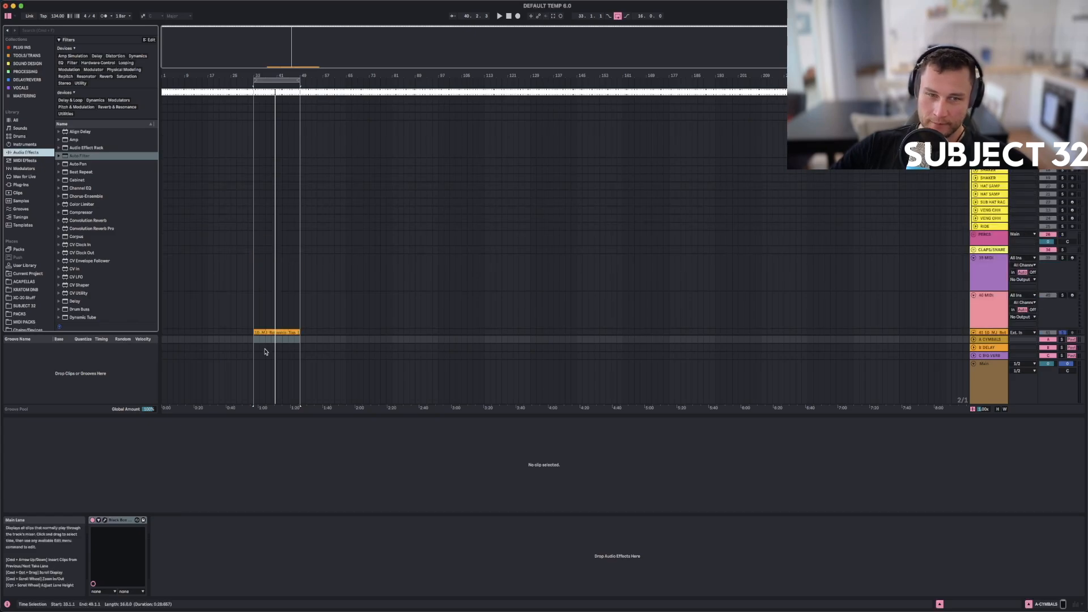
{"action": "left_click", "coordinate": [269, 332]}
{"action": "left_click_drag", "start_coordinate": [269, 333], "coordinate": [268, 161]}
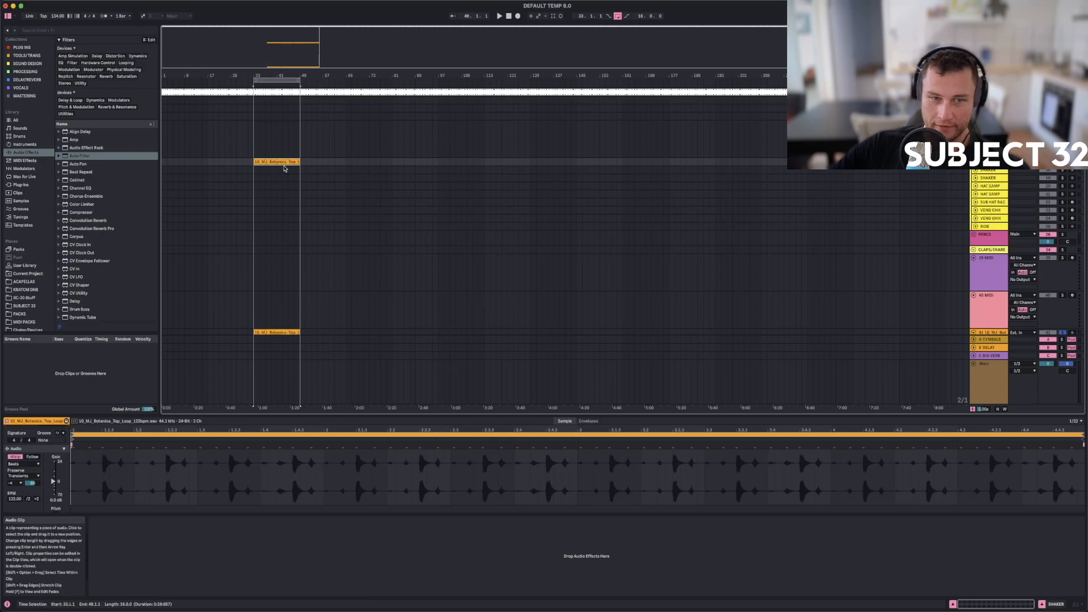
{"action": "left_click", "coordinate": [973, 116]}
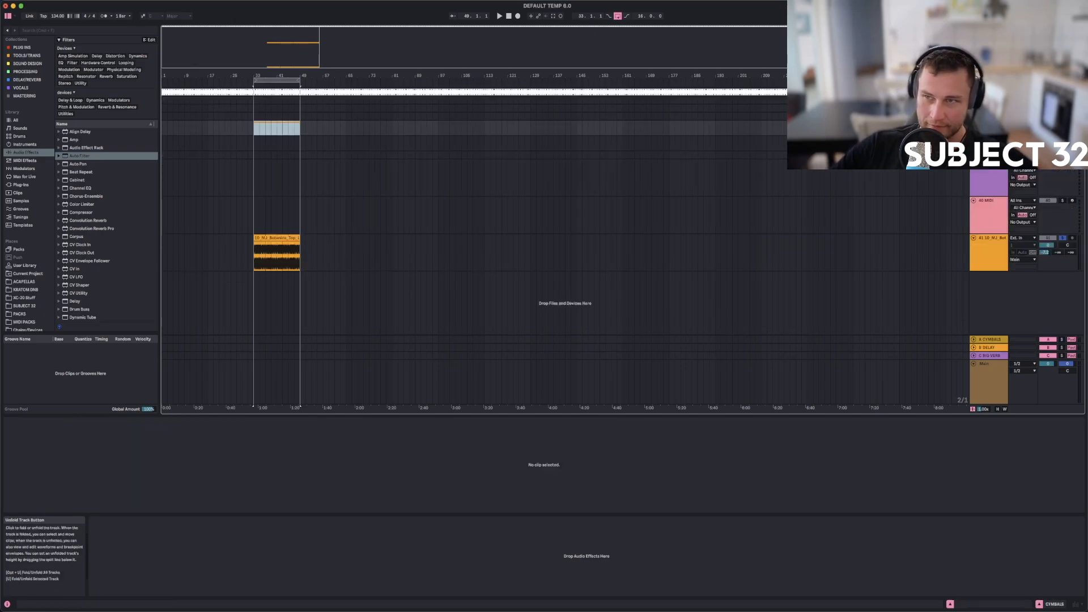
Delete the Black Box HG-2 plug-in from return track A, CYMBALS.
{"action": "left_click", "coordinate": [254, 262]}
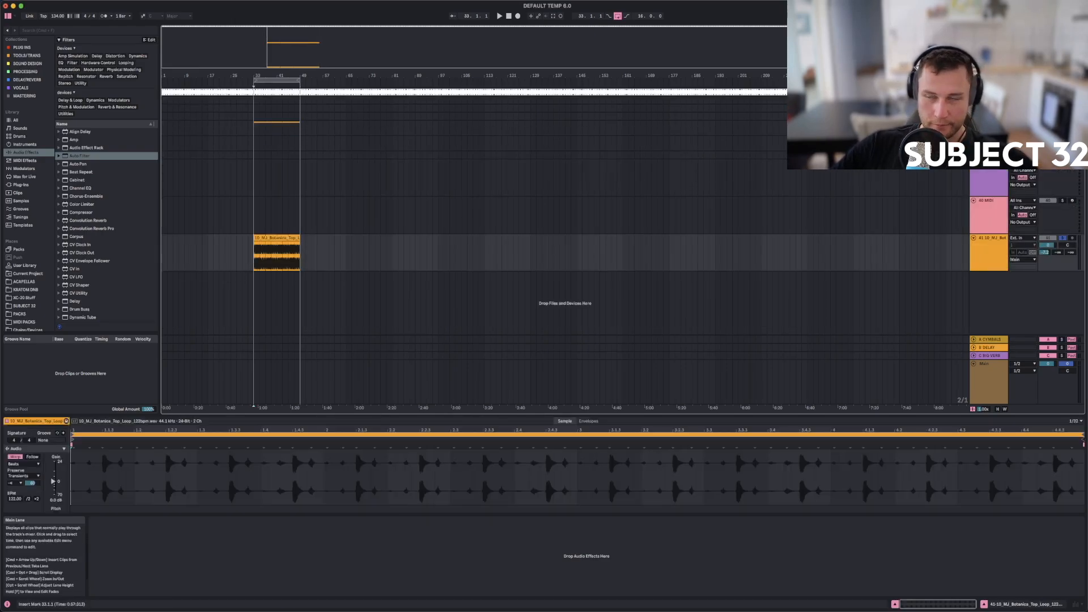
{"action": "left_click", "coordinate": [984, 255]}
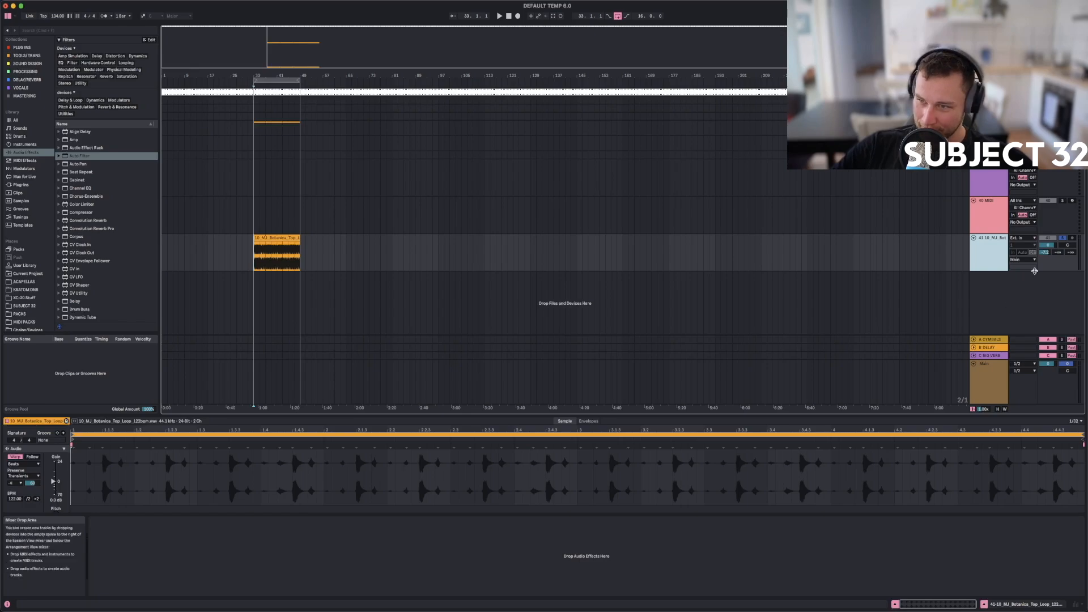
{"action": "left_click", "coordinate": [991, 340]}
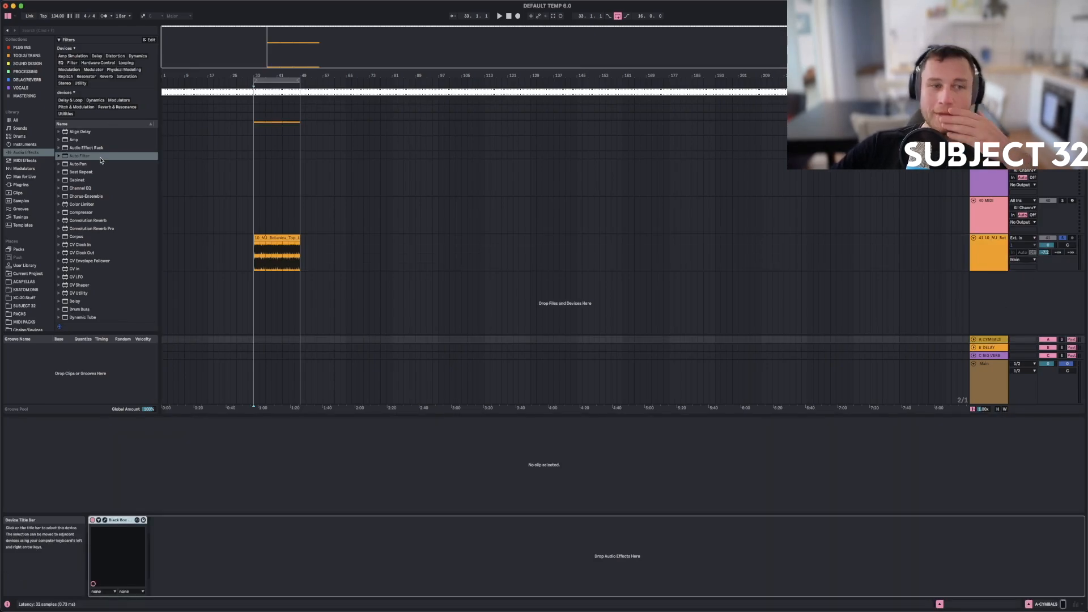
Browse the plug-in library and load ValhallaRoom by Valhalla DSP onto return track A, CYMBALS.
{"action": "left_click", "coordinate": [25, 184]}
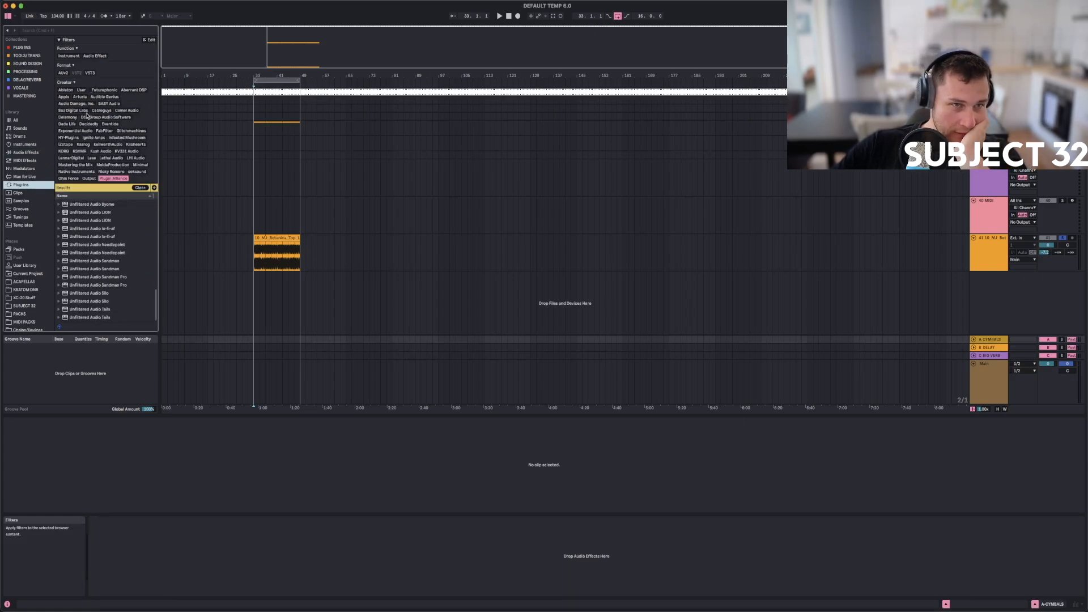
{"action": "left_click", "coordinate": [93, 57]}
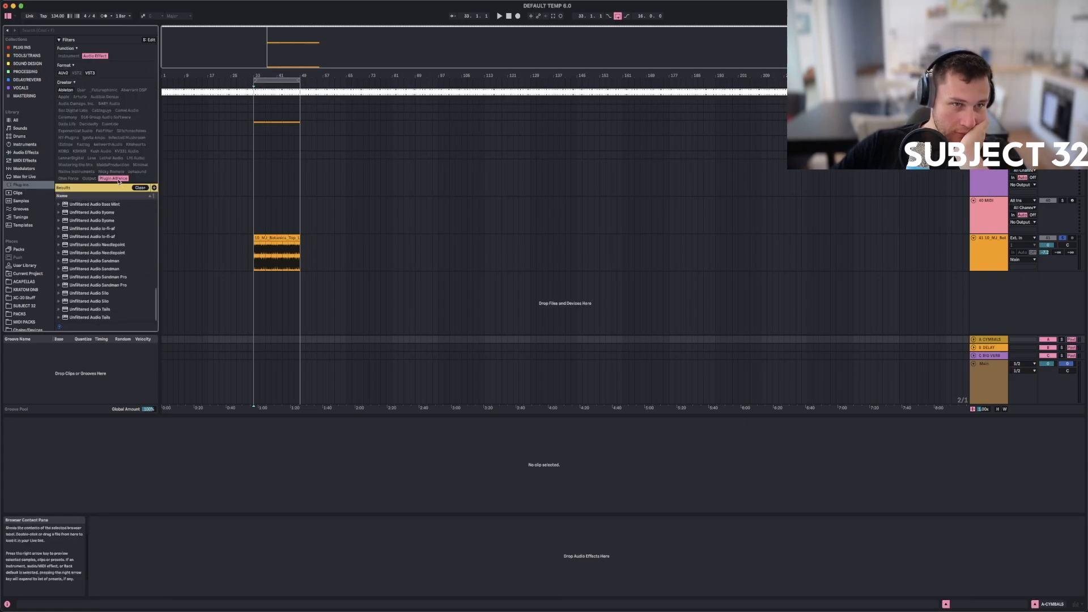
{"action": "scroll", "coordinate": [99, 228], "scroll_direction": "down", "scroll_amount": 10}
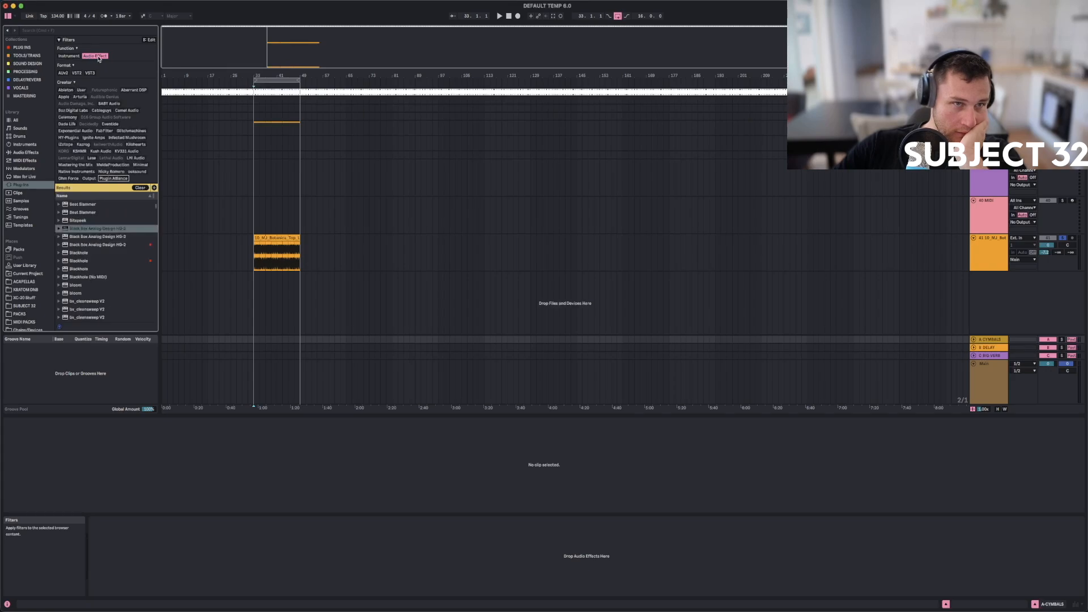
{"action": "left_click", "coordinate": [97, 55]}
{"action": "scroll", "coordinate": [94, 172], "scroll_direction": "down", "scroll_amount": 4}
{"action": "scroll", "coordinate": [91, 238], "scroll_direction": "down", "scroll_amount": 15}
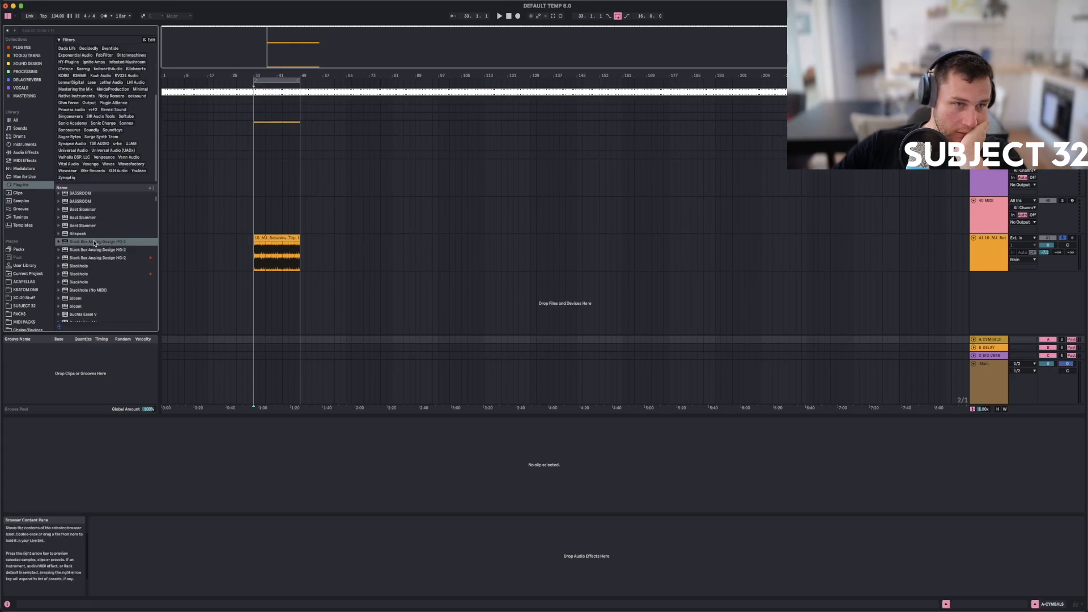
{"action": "scroll", "coordinate": [91, 239], "scroll_direction": "down", "scroll_amount": 15}
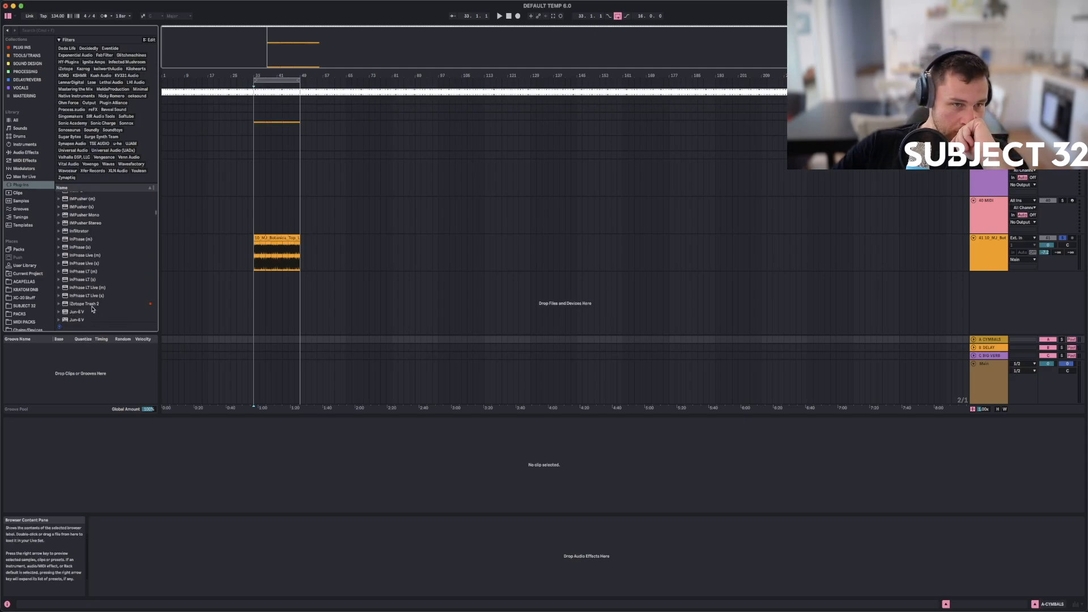
{"action": "scroll", "coordinate": [148, 272], "scroll_direction": "down", "scroll_amount": 15}
{"action": "scroll", "coordinate": [148, 279], "scroll_direction": "down", "scroll_amount": 5}
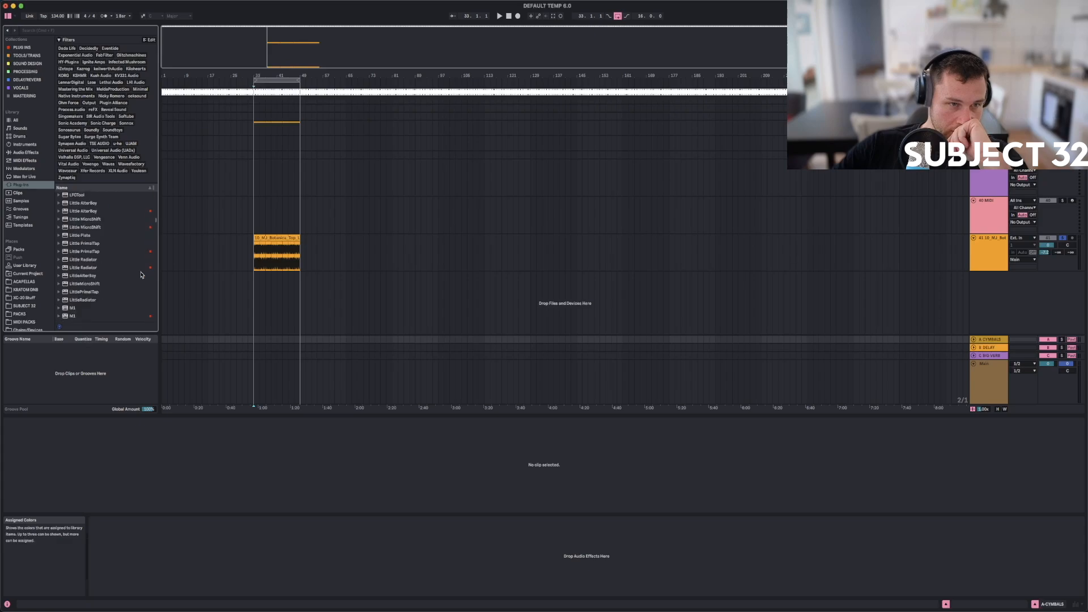
{"action": "scroll", "coordinate": [113, 167], "scroll_direction": "up", "scroll_amount": 3}
{"action": "scroll", "coordinate": [113, 167], "scroll_direction": "down", "scroll_amount": 3}
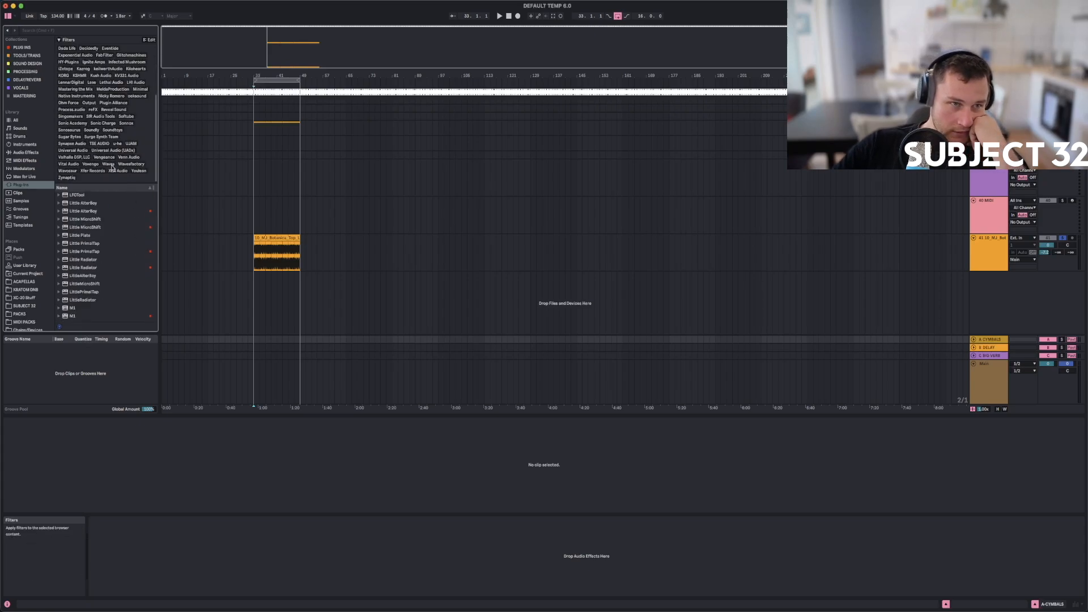
{"action": "left_click", "coordinate": [74, 156]}
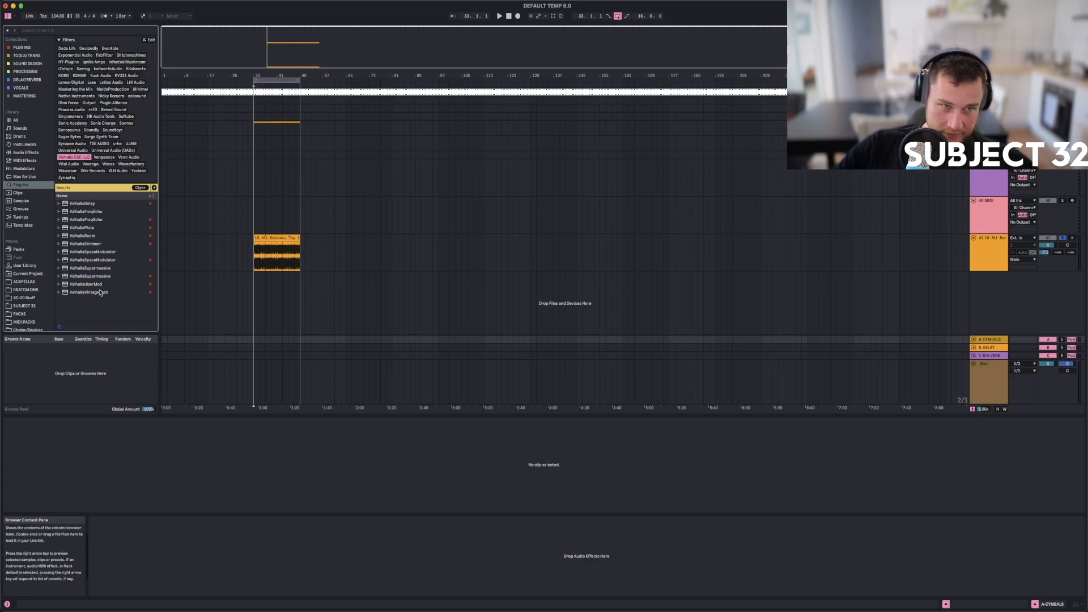
{"action": "left_click", "coordinate": [83, 236]}
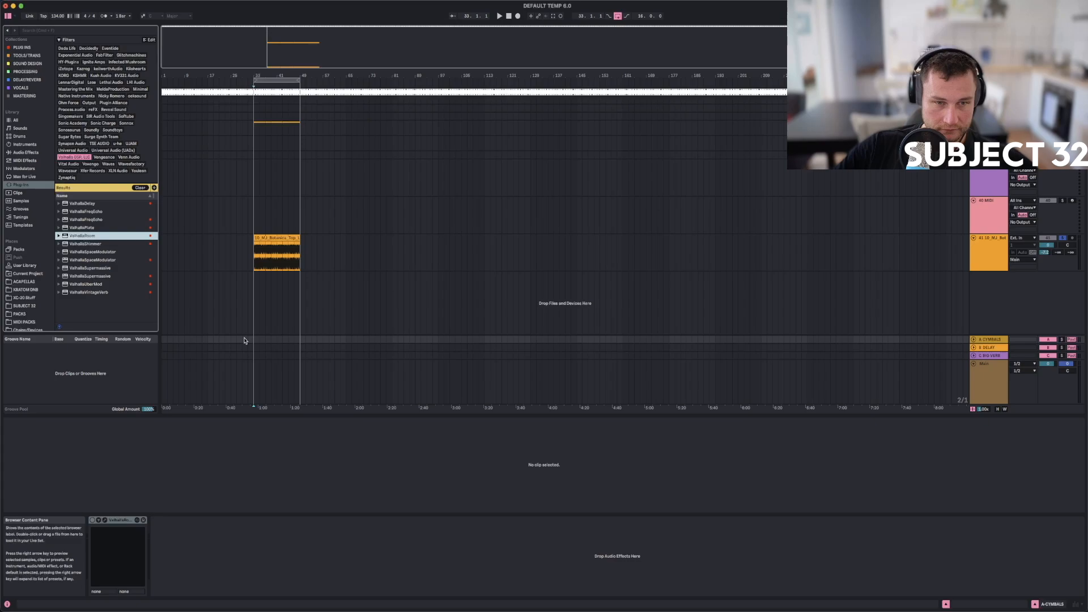
Set ValhallaRoom to 15.1 % mix, 0.80 s decay, 5130 Hz high cut and 50.1 % depth, and lower the top loop's send to CYMBALS.
{"action": "key", "text": "space"}
{"action": "left_click_drag", "start_coordinate": [151, 372], "coordinate": [255, 297]}
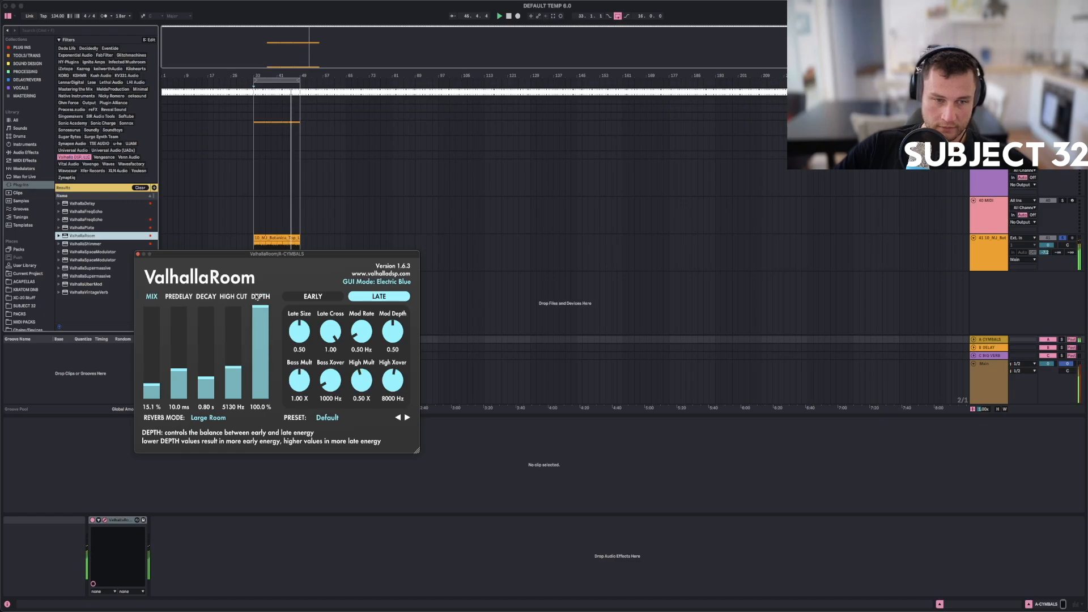
{"action": "mouse_move", "coordinate": [259, 344]}
{"action": "left_mouse_down"}
{"action": "mouse_move", "coordinate": [260, 391]}
{"action": "mouse_move", "coordinate": [259, 355]}
{"action": "left_mouse_up"}
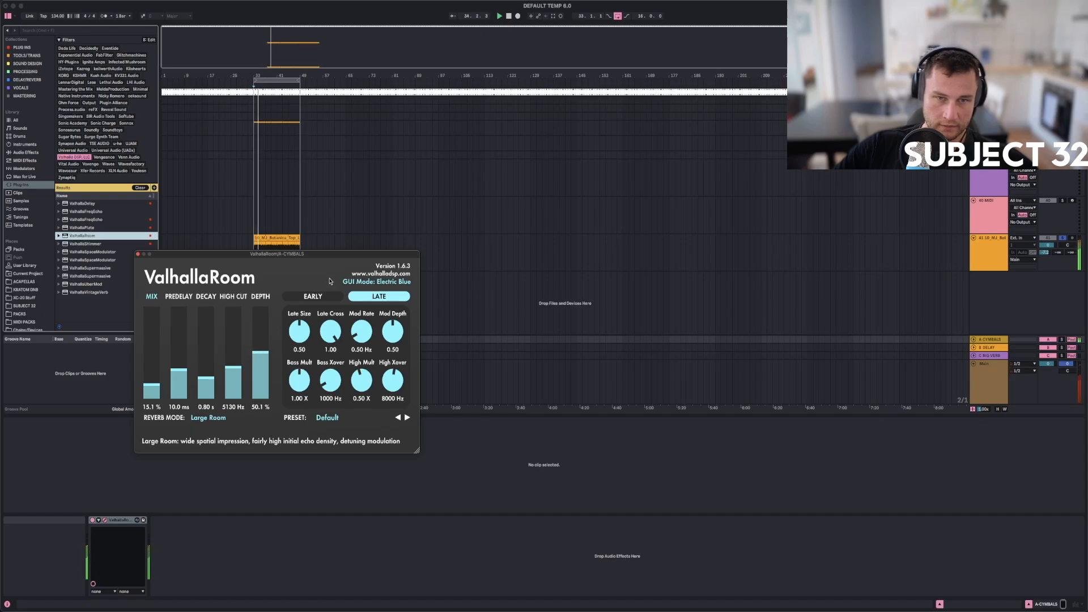
{"action": "left_click", "coordinate": [138, 254]}
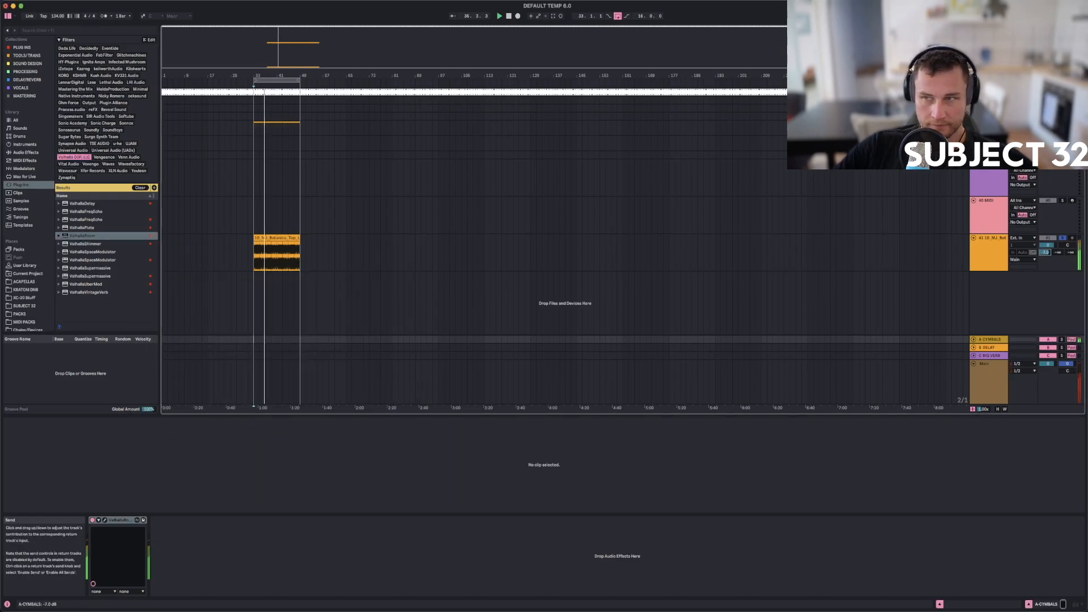
{"action": "left_click_drag", "start_coordinate": [1044, 252], "coordinate": [1045, 265]}
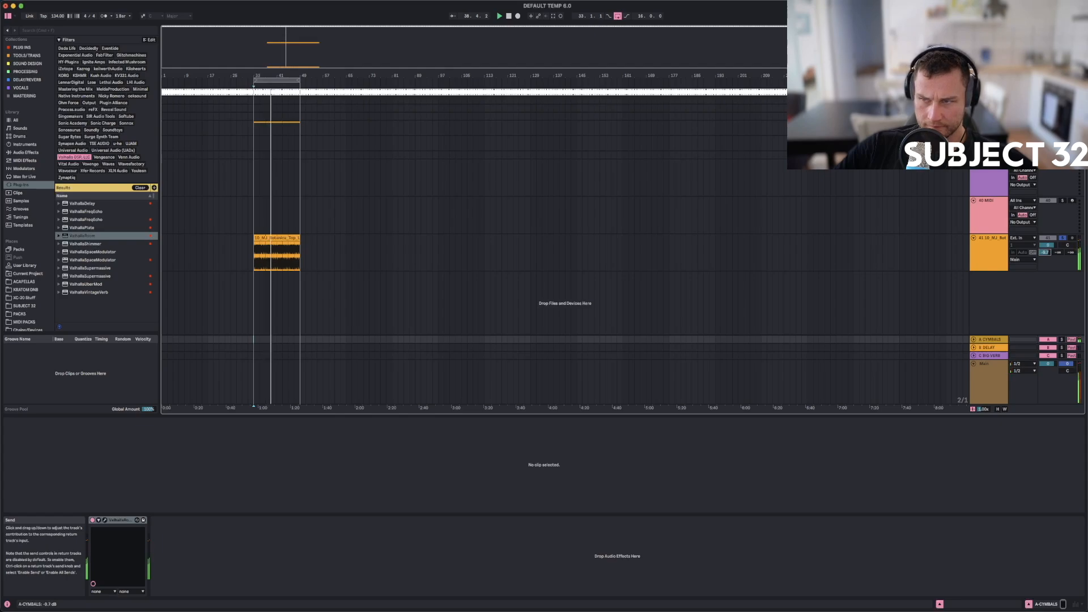
Add an EQ Eight after ValhallaRoom on the CYMBALS return and move its low-cut band to about 158 Hz.
{"action": "left_click", "coordinate": [26, 153]}
{"action": "scroll", "coordinate": [82, 287], "scroll_direction": "down", "scroll_amount": 3}
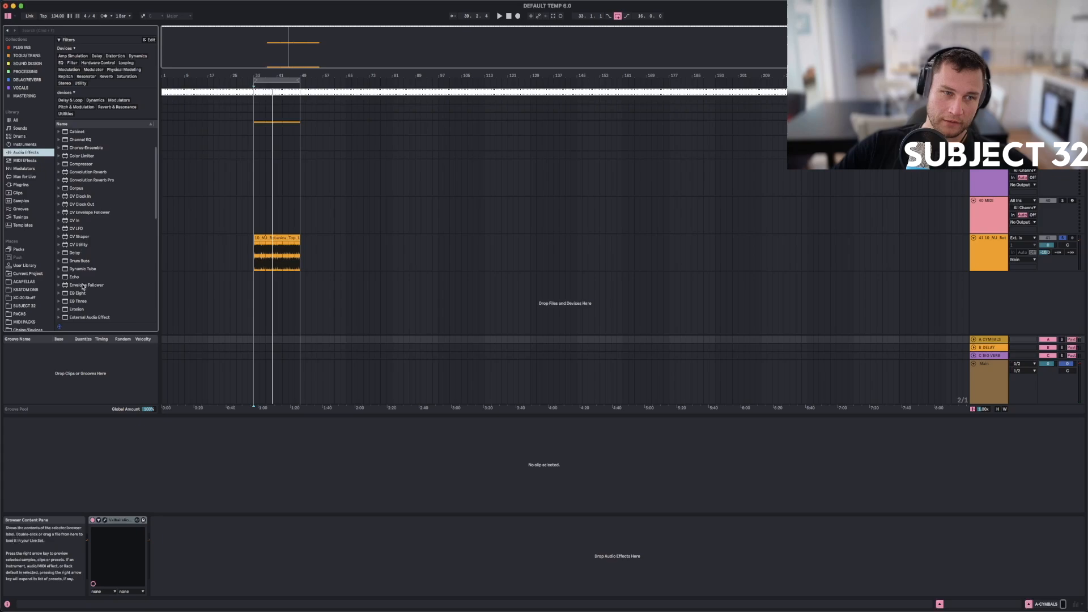
{"action": "left_click", "coordinate": [80, 293]}
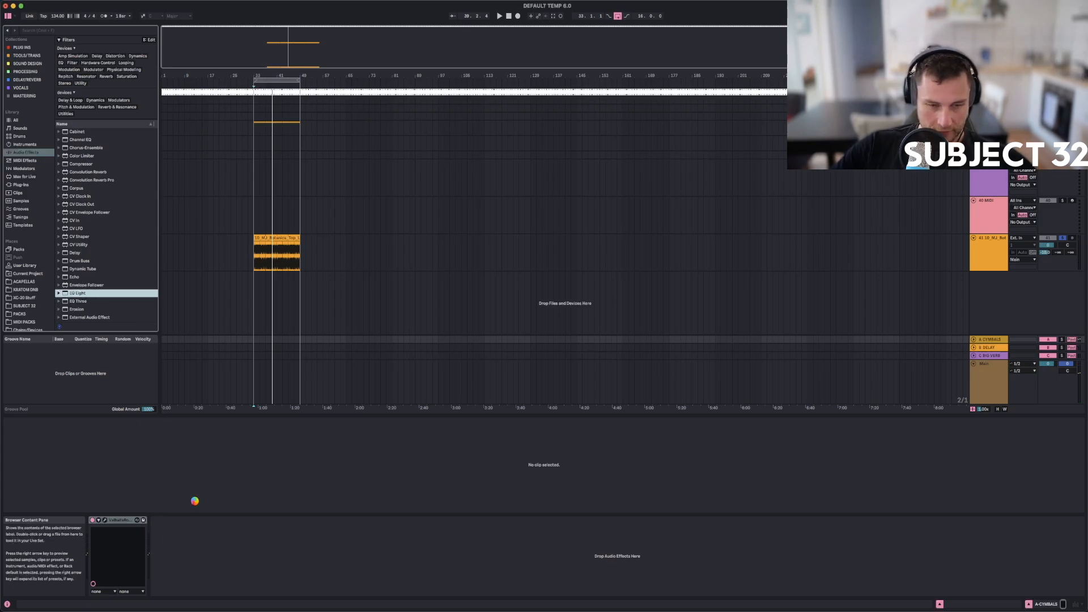
{"action": "left_click_drag", "start_coordinate": [219, 558], "coordinate": [223, 558]}
Play the top loop to check it through the CYMBALS return's reverb and EQ, viewing the loop track and return A.
{"action": "key", "text": "space"}
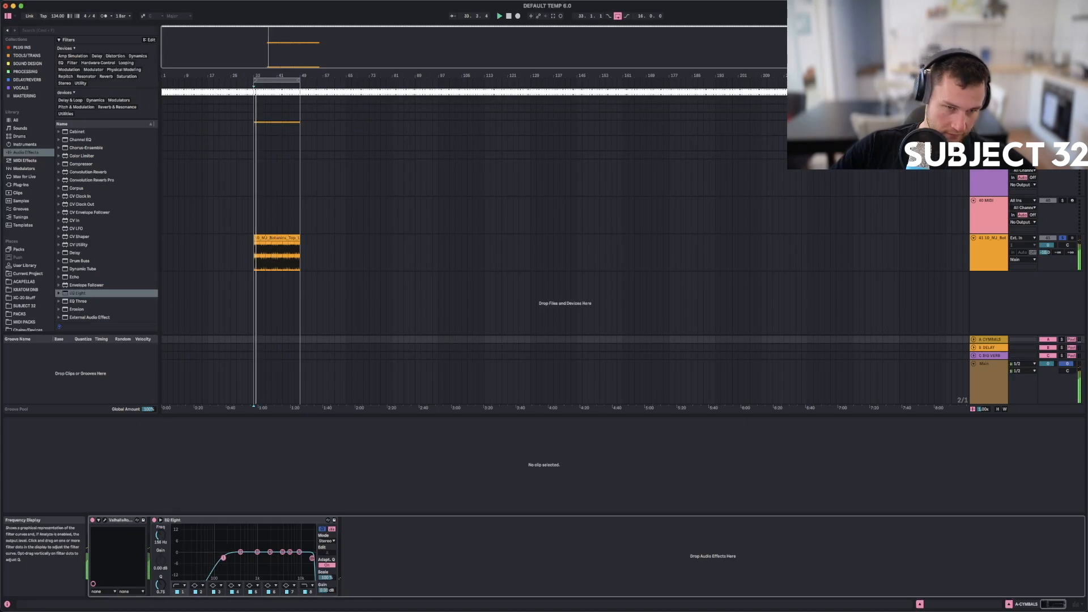
{"action": "left_click", "coordinate": [989, 245]}
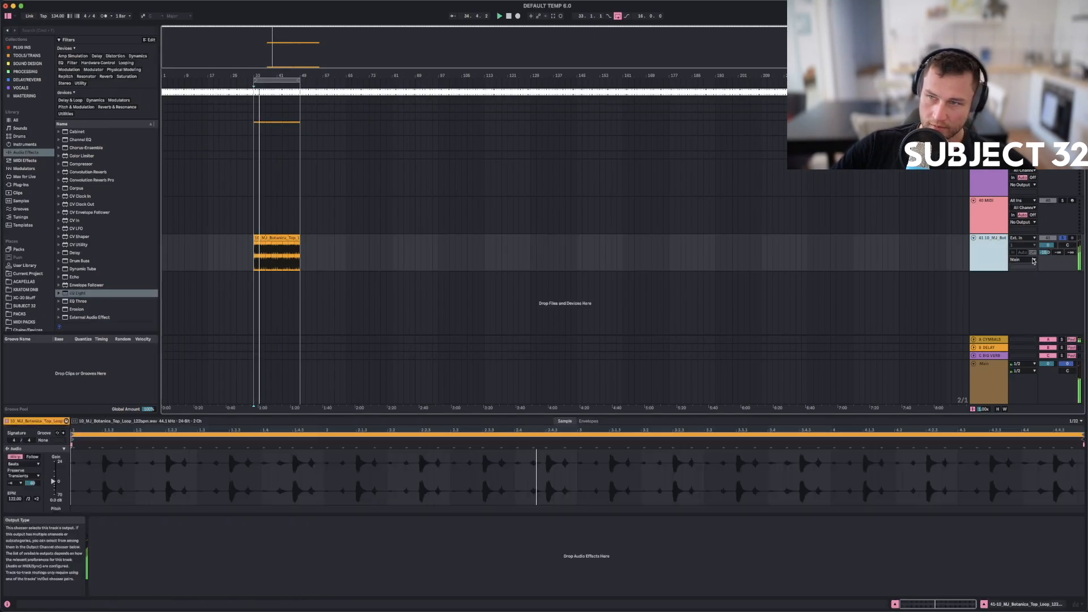
{"action": "left_click", "coordinate": [1053, 342]}
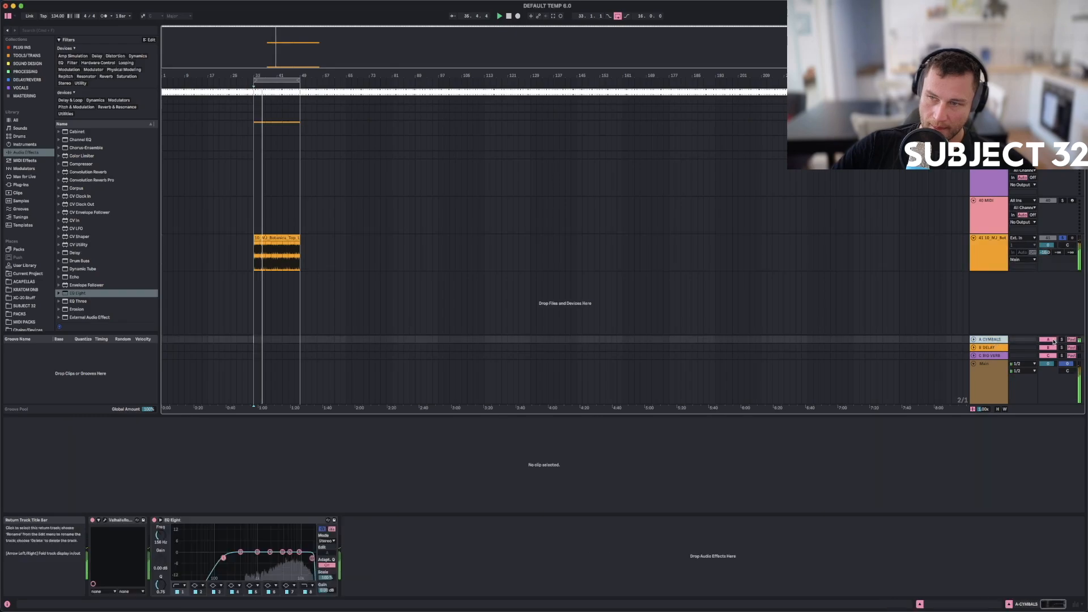
Set the EQ Eight low-cut frequency on the CYMBALS return to 700 Hz and toggle the return's solo.
{"action": "left_click_drag", "start_coordinate": [223, 558], "coordinate": [250, 559]}
{"action": "left_click", "coordinate": [158, 536]}
{"action": "type", "text": "700"}
{"action": "key", "text": "Return"}
{"action": "left_click", "coordinate": [1061, 340]}
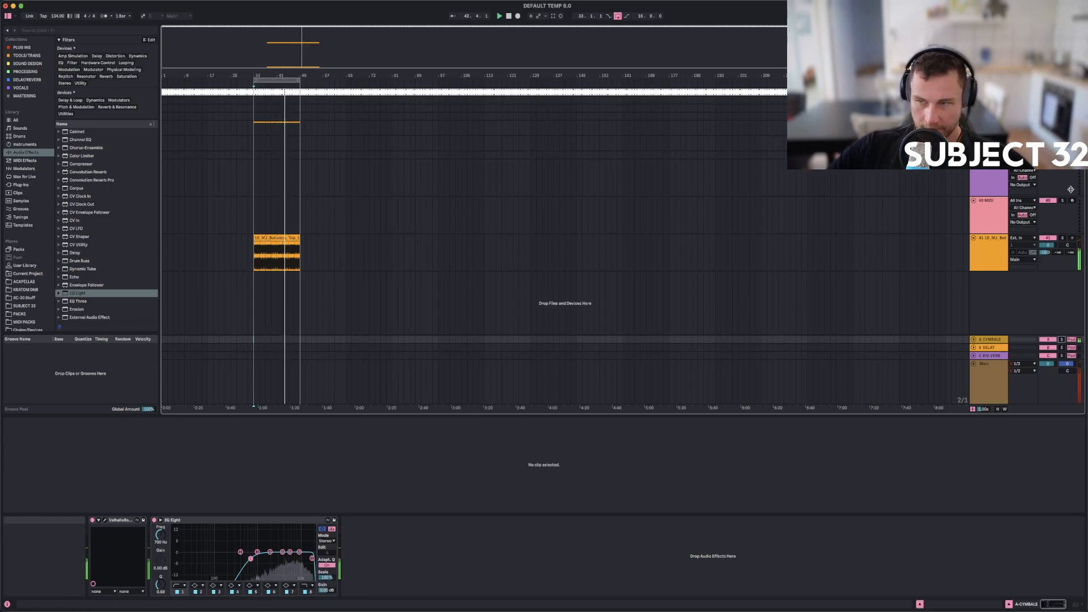
Lower the top loop's track volume, readjust its send to CYMBALS, and check the ValhallaRoom settings.
{"action": "left_click_drag", "start_coordinate": [1047, 246], "coordinate": [1047, 268]}
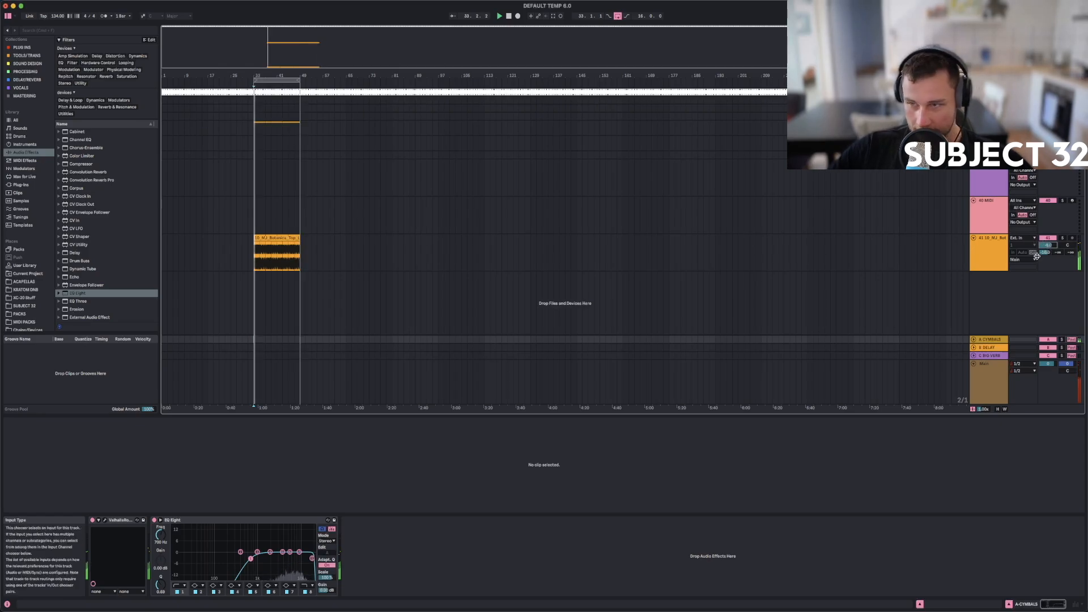
{"action": "left_click_drag", "start_coordinate": [1047, 256], "coordinate": [1046, 252]}
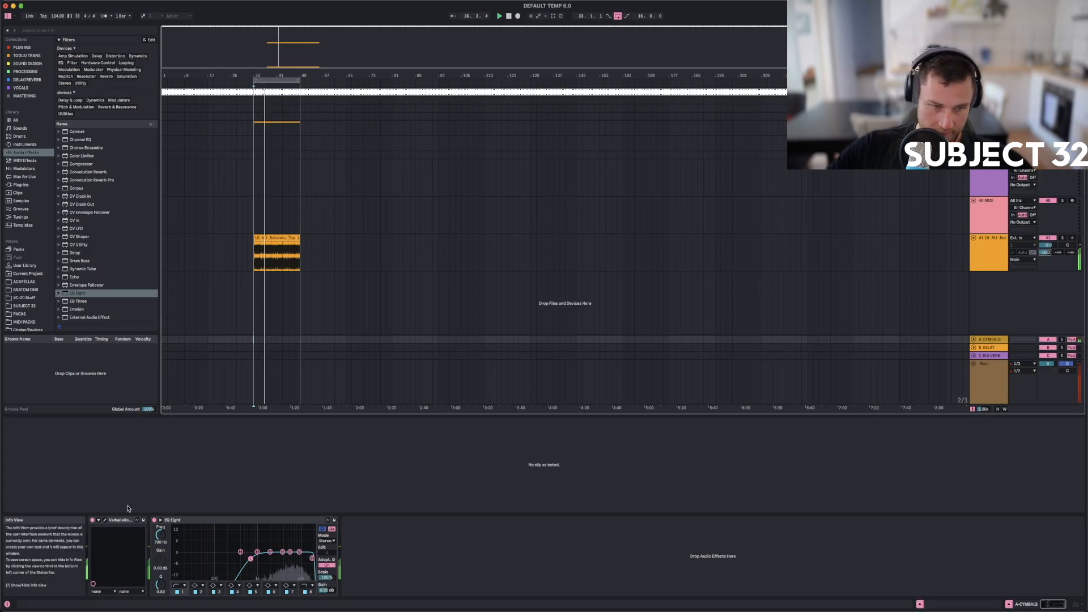
{"action": "left_click", "coordinate": [105, 521]}
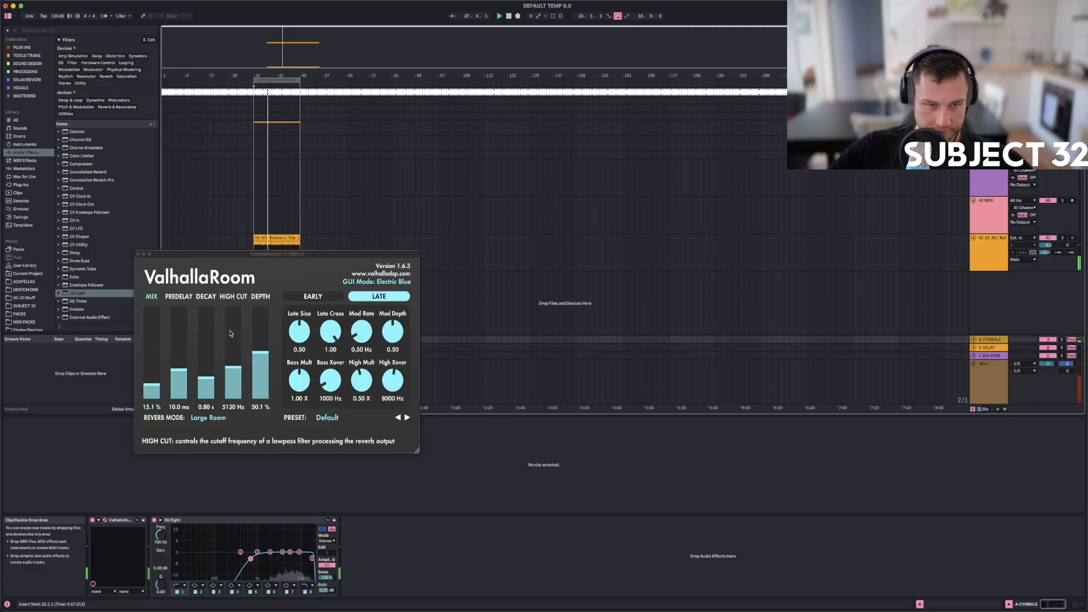
{"action": "left_click", "coordinate": [138, 256]}
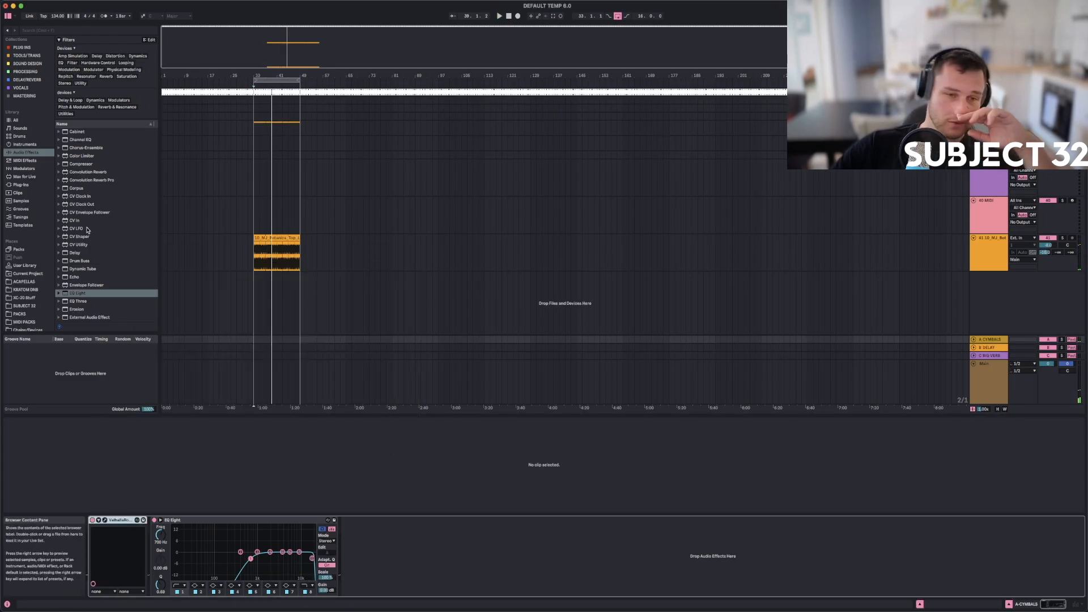
Insert the stock Reverb audio effect between ValhallaRoom and EQ Eight on the CYMBALS return.
{"action": "scroll", "coordinate": [86, 249], "scroll_direction": "down", "scroll_amount": 1}
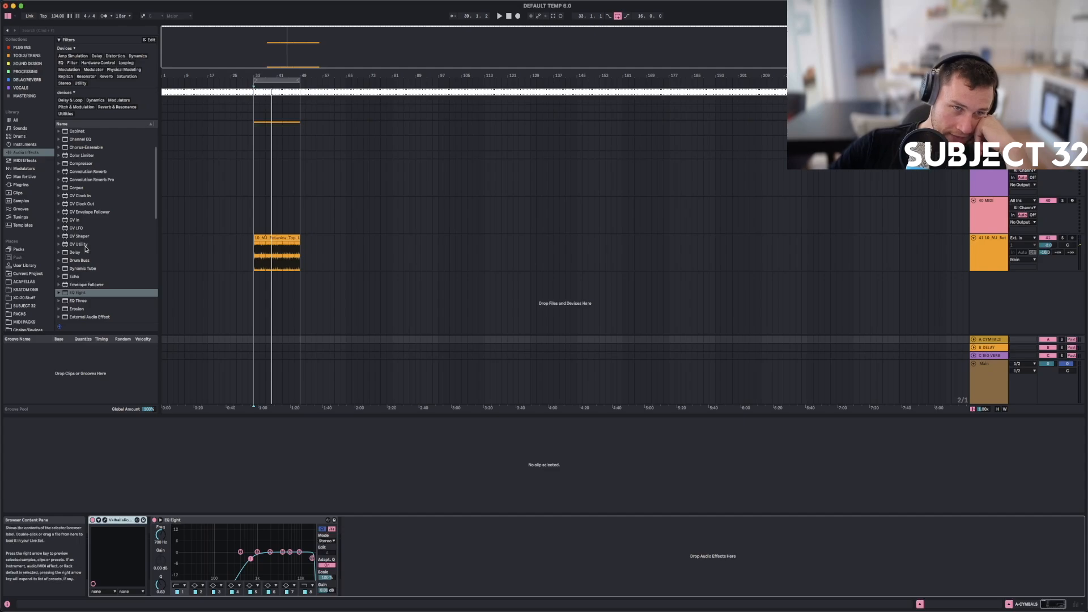
{"action": "scroll", "coordinate": [86, 249], "scroll_direction": "down", "scroll_amount": 10}
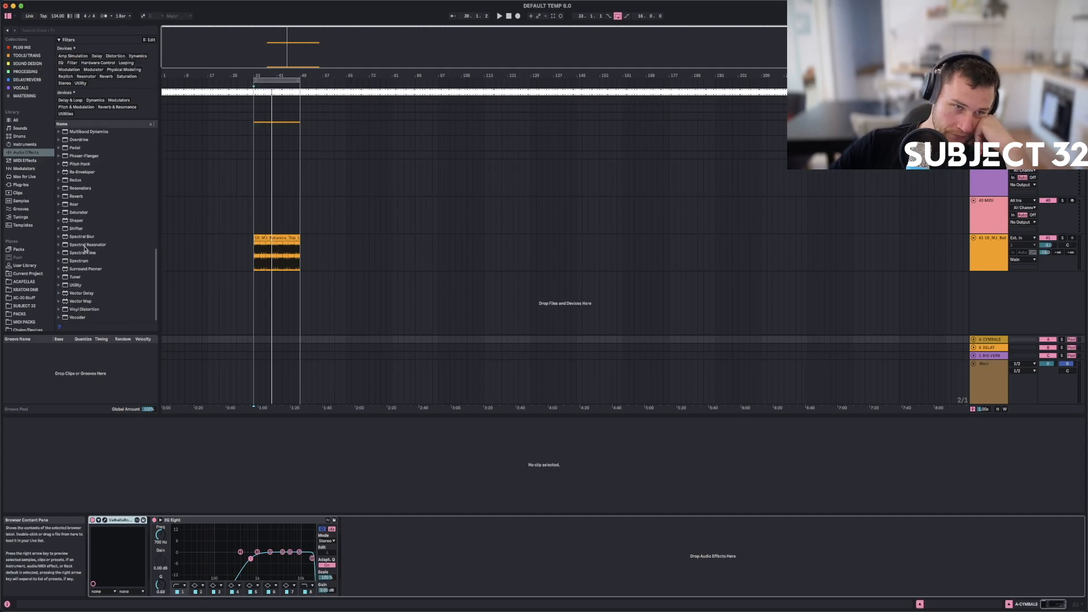
{"action": "left_click", "coordinate": [75, 197]}
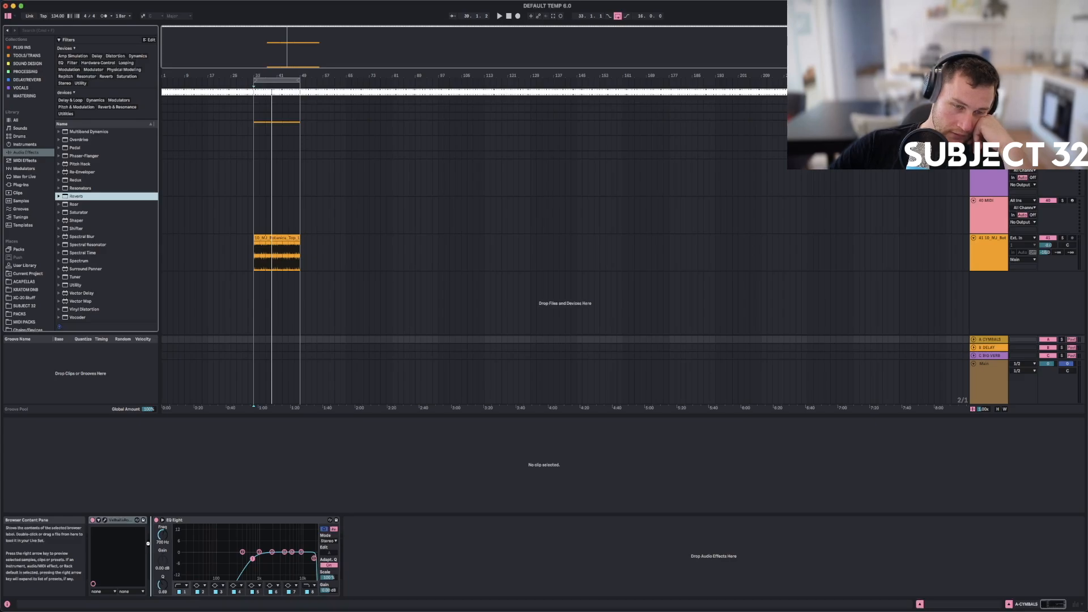
{"action": "left_click_drag", "start_coordinate": [148, 543], "coordinate": [147, 543]}
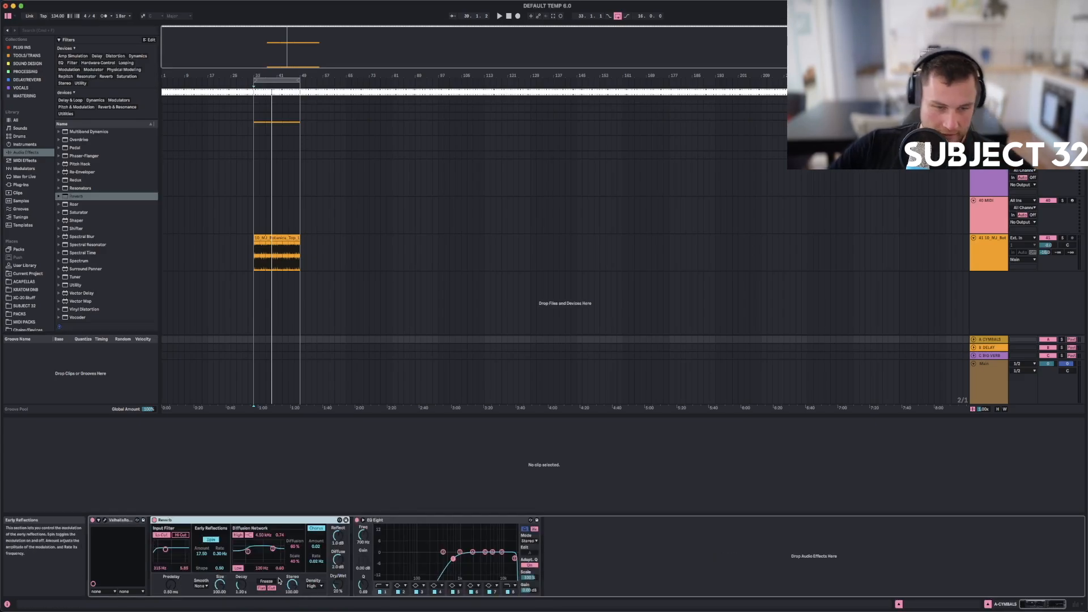
Clear the Valhalla DSP filter, search the plug-ins for "phoe" and load PhoenixVerb directly after ValhallaRoom on the CYMBALS return.
{"action": "left_click", "coordinate": [119, 523]}
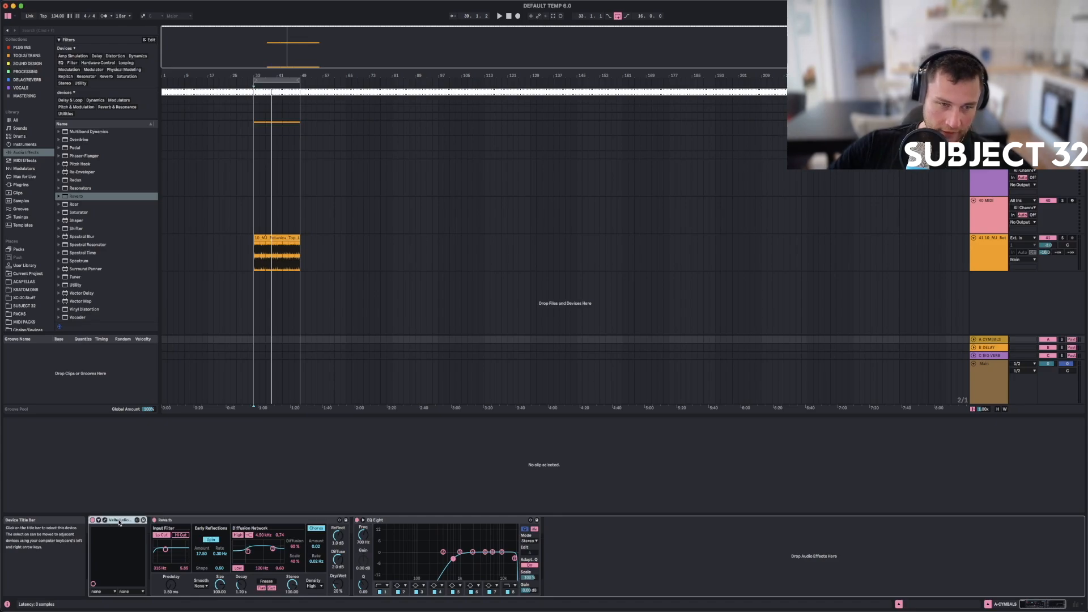
{"action": "left_click", "coordinate": [27, 186]}
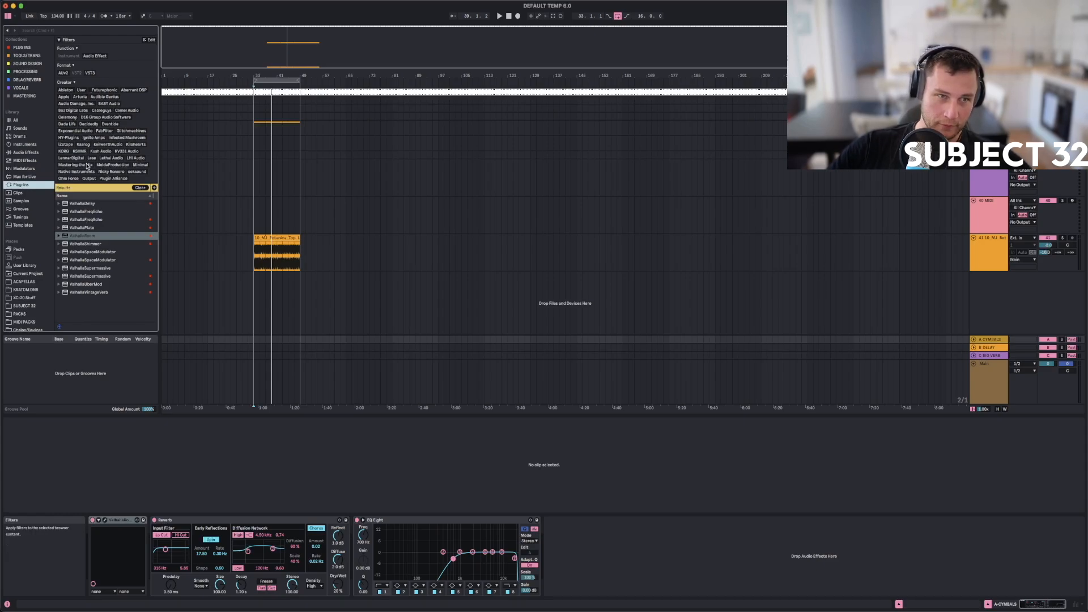
{"action": "scroll", "coordinate": [87, 166], "scroll_direction": "down", "scroll_amount": 5}
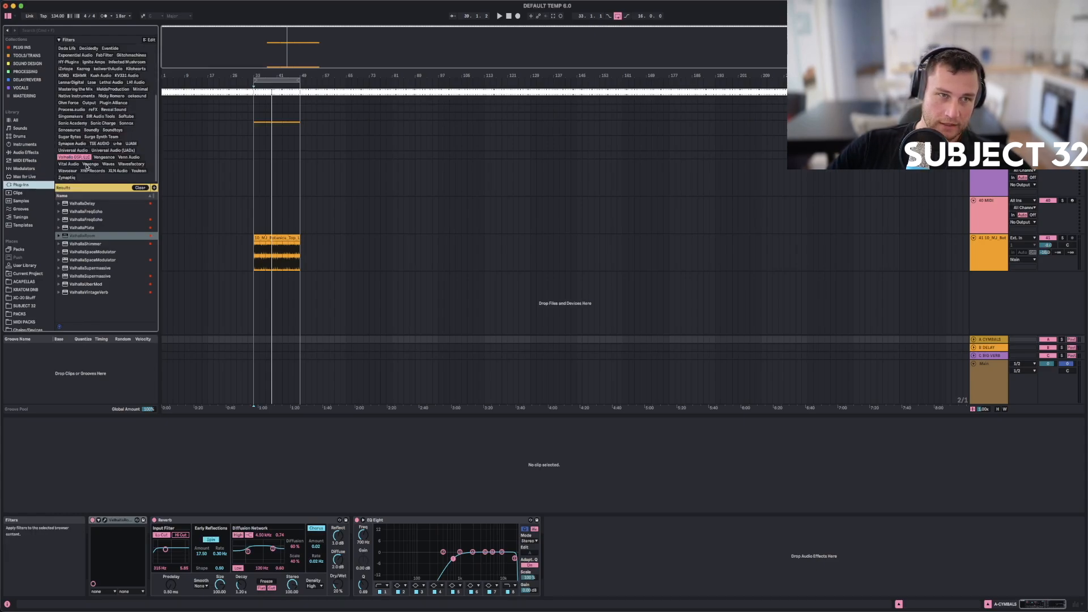
{"action": "left_click", "coordinate": [82, 157]}
{"action": "left_click", "coordinate": [72, 31]}
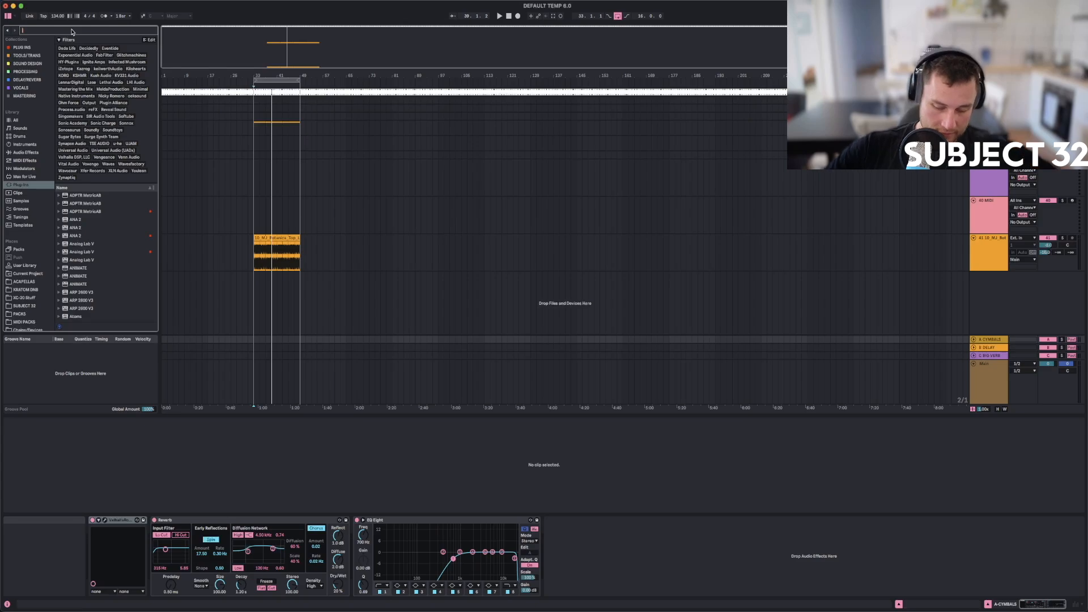
{"action": "type", "text": "pheo"}
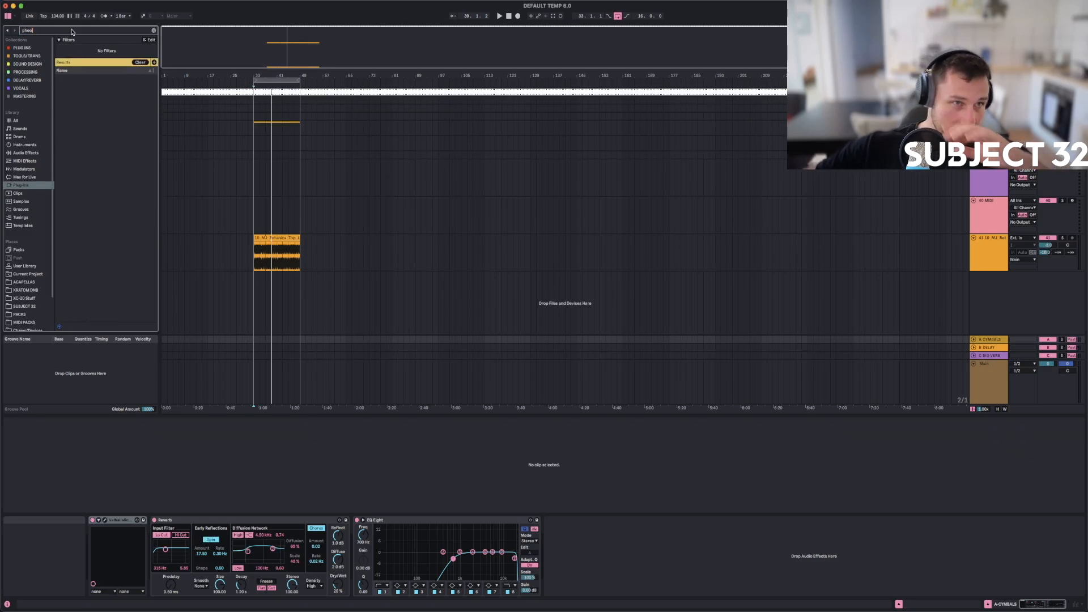
{"action": "key", "text": "BackSpace"}
{"action": "key", "text": "BackSpace"}
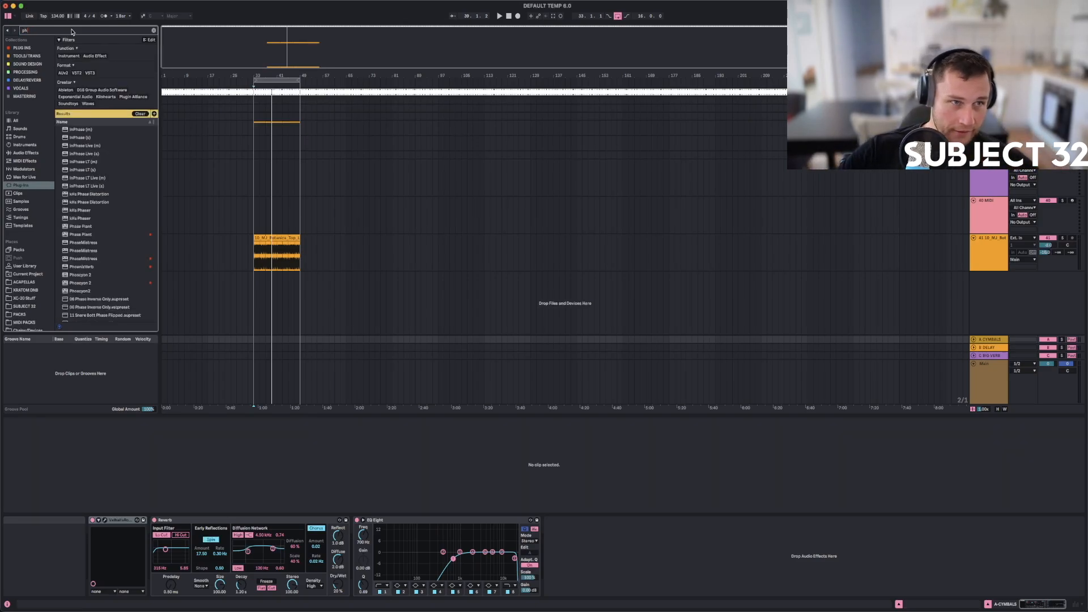
{"action": "type", "text": "oe"}
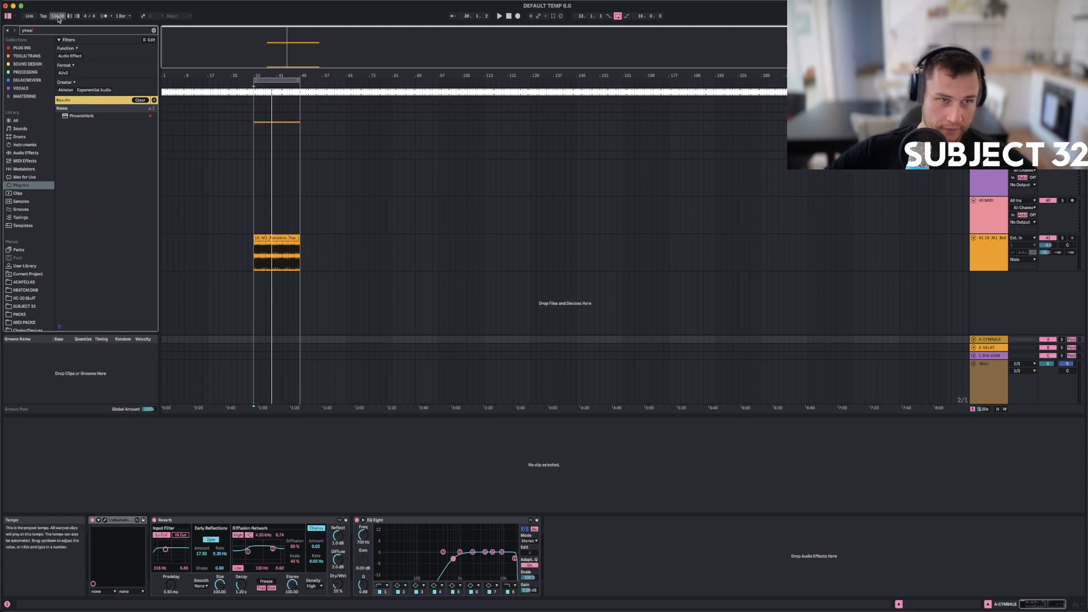
{"action": "left_click", "coordinate": [83, 115]}
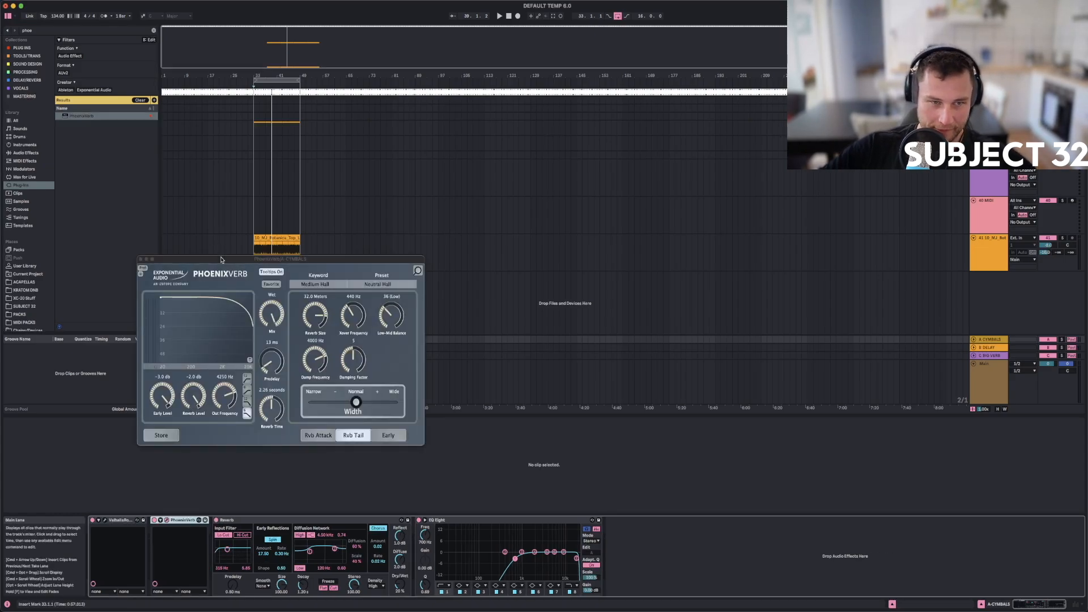
{"action": "left_click", "coordinate": [230, 275]}
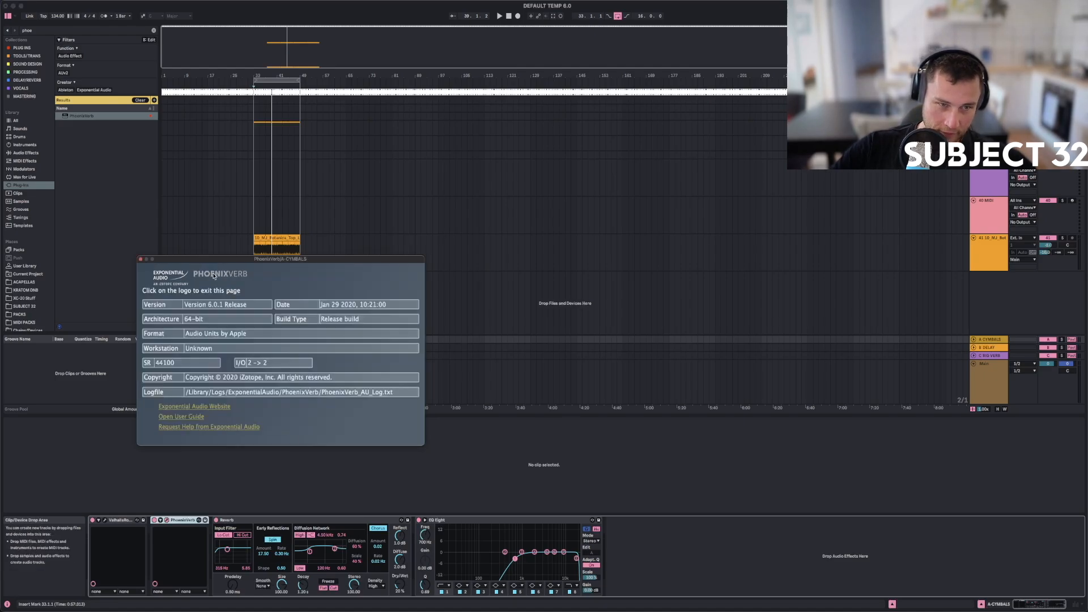
{"action": "left_click", "coordinate": [213, 276]}
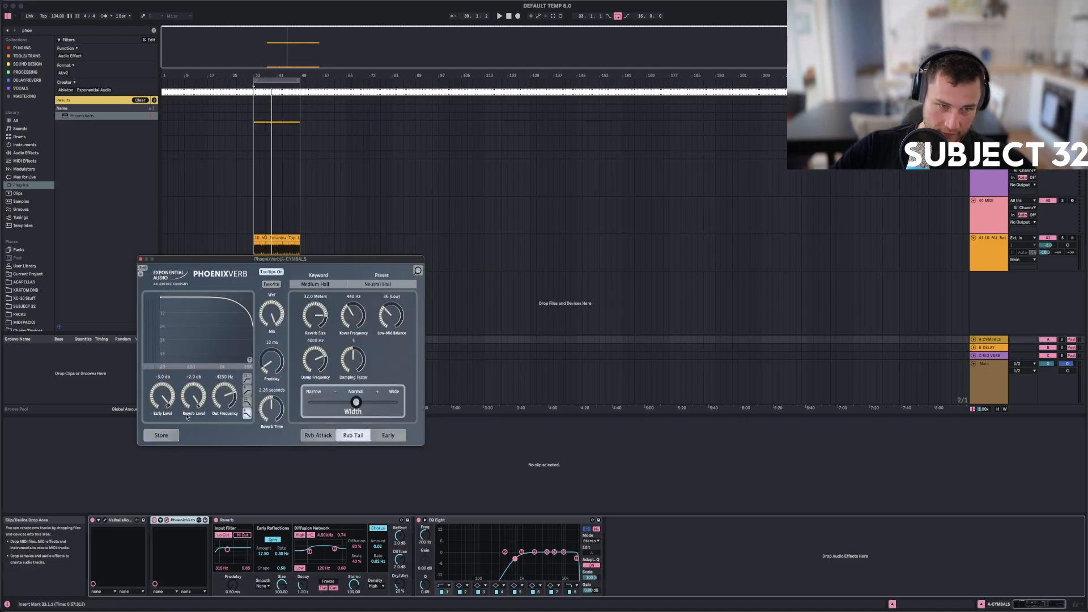
Play the top loop and bypass Reverb and ValhallaRoom so only PhoenixVerb supplies the reverb on CYMBALS.
{"action": "key", "text": "space"}
{"action": "left_click", "coordinate": [216, 520]}
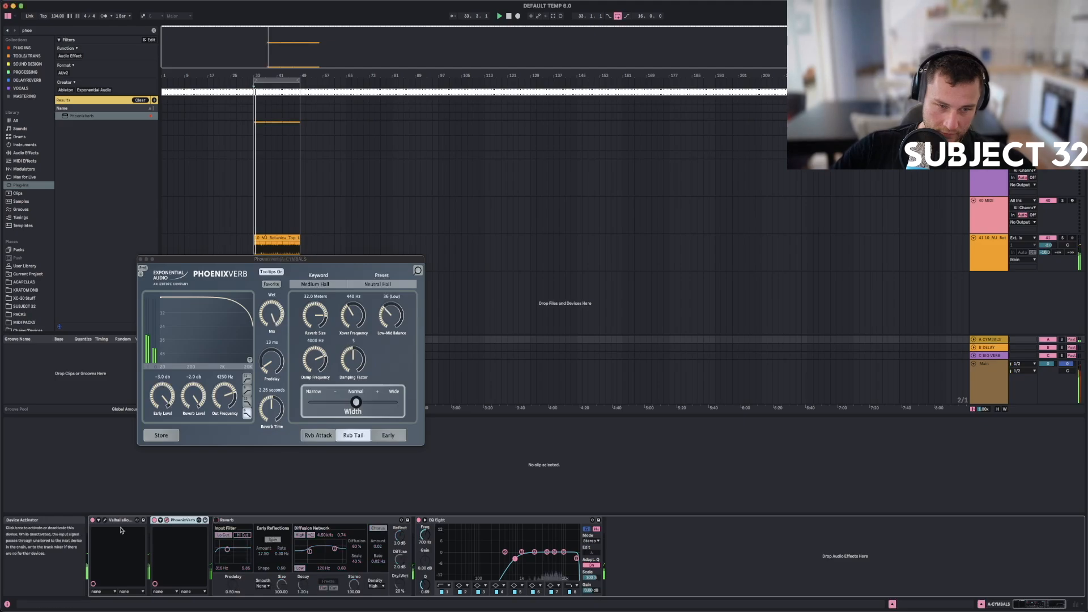
{"action": "left_click", "coordinate": [93, 520]}
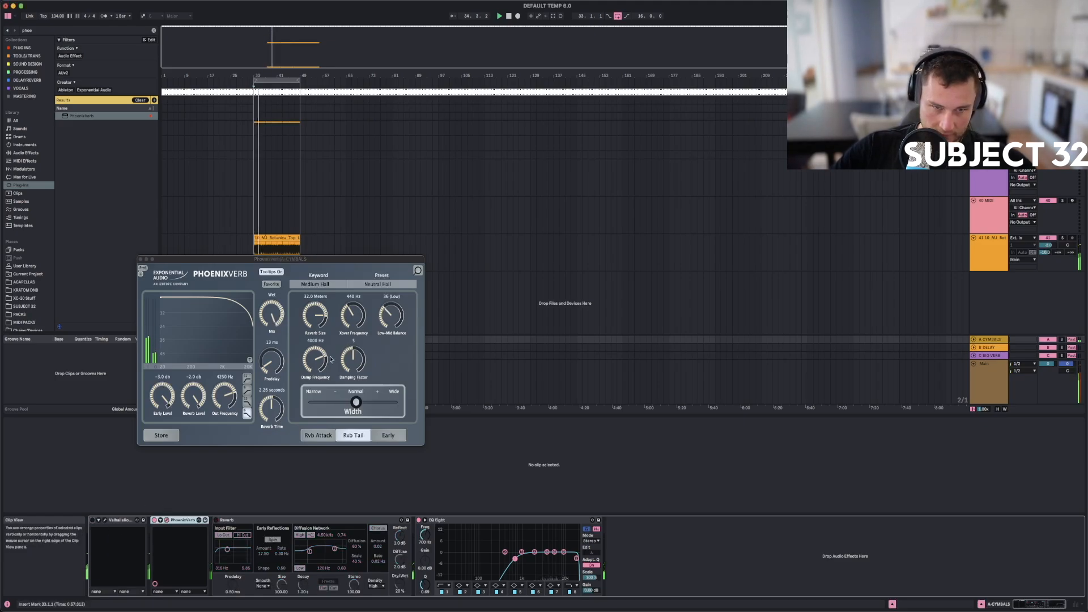
Set PhoenixVerb to full Wide width, Plate reverb type, 30 ms predelay and 1.28 seconds reverb time.
{"action": "left_click_drag", "start_coordinate": [356, 403], "coordinate": [403, 404]}
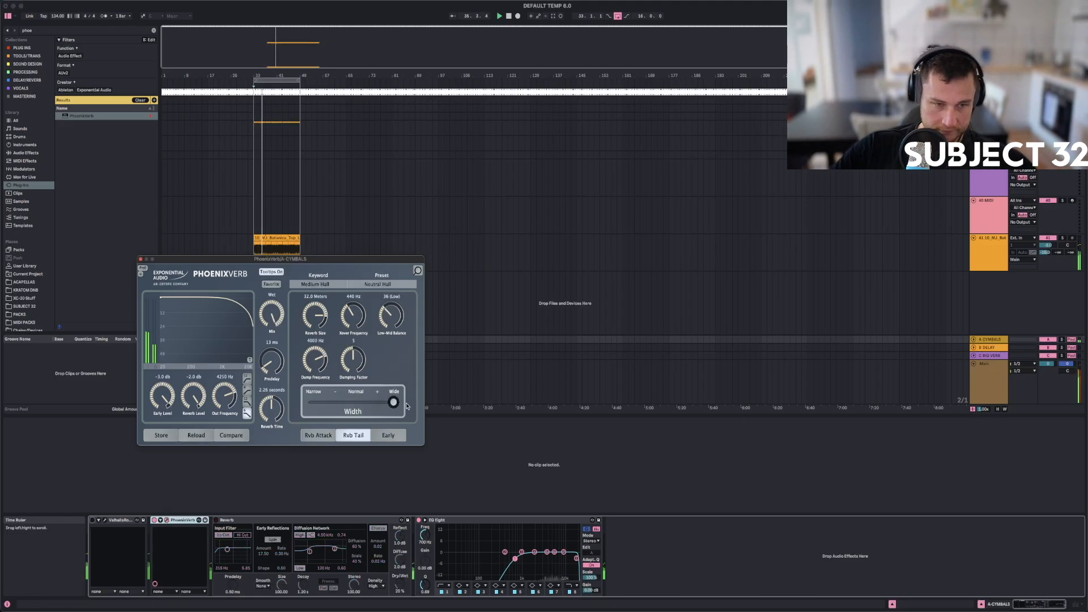
{"action": "left_click", "coordinate": [319, 437]}
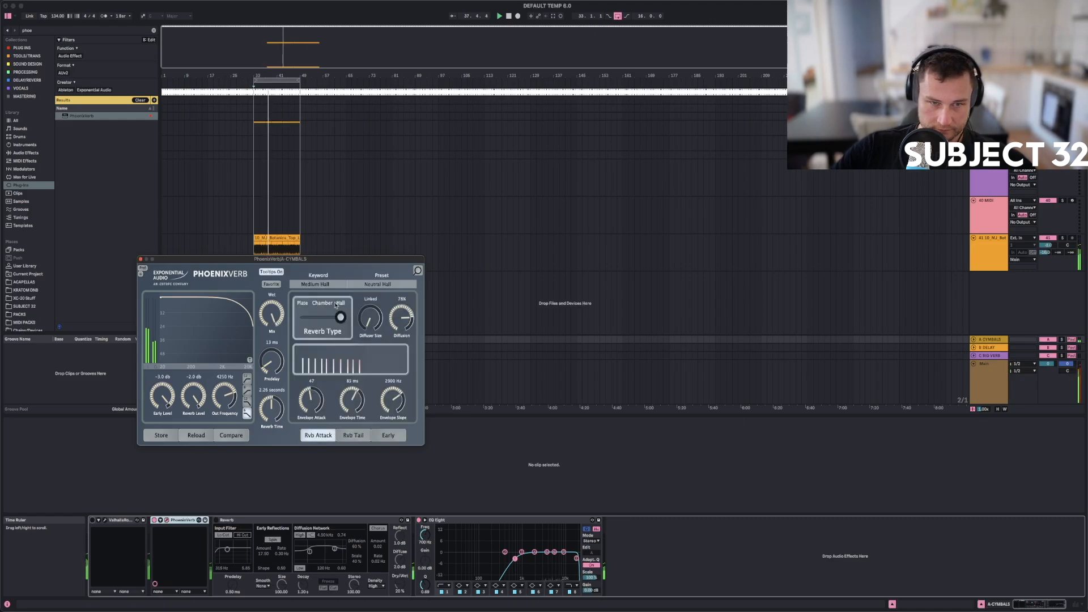
{"action": "mouse_move", "coordinate": [340, 317]}
{"action": "left_mouse_down"}
{"action": "mouse_move", "coordinate": [299, 320]}
{"action": "mouse_move", "coordinate": [340, 319]}
{"action": "mouse_move", "coordinate": [322, 319]}
{"action": "left_mouse_up"}
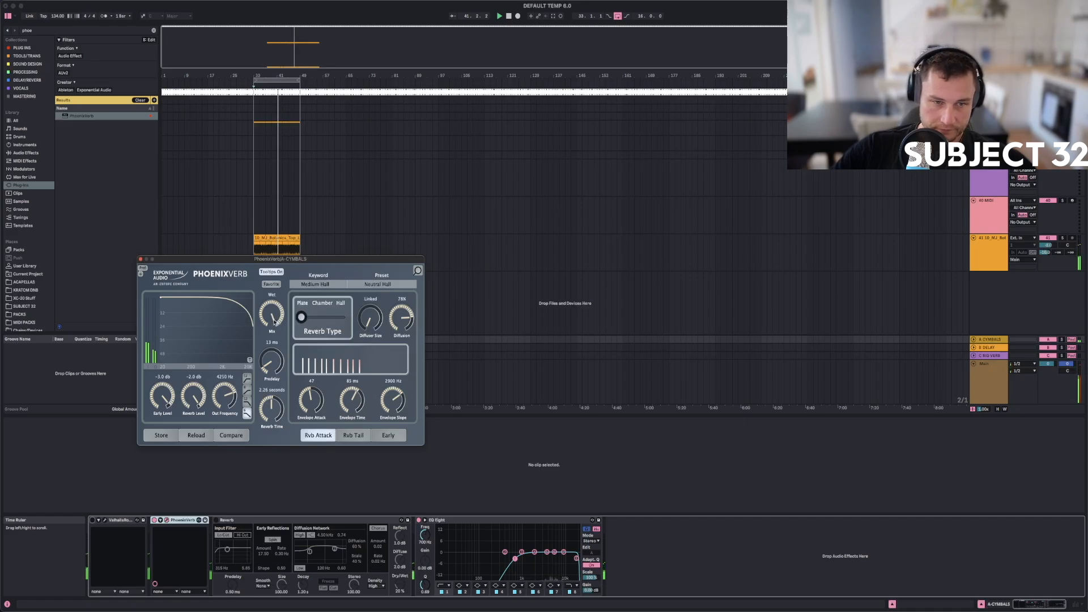
{"action": "left_click_drag", "start_coordinate": [272, 364], "coordinate": [272, 359]}
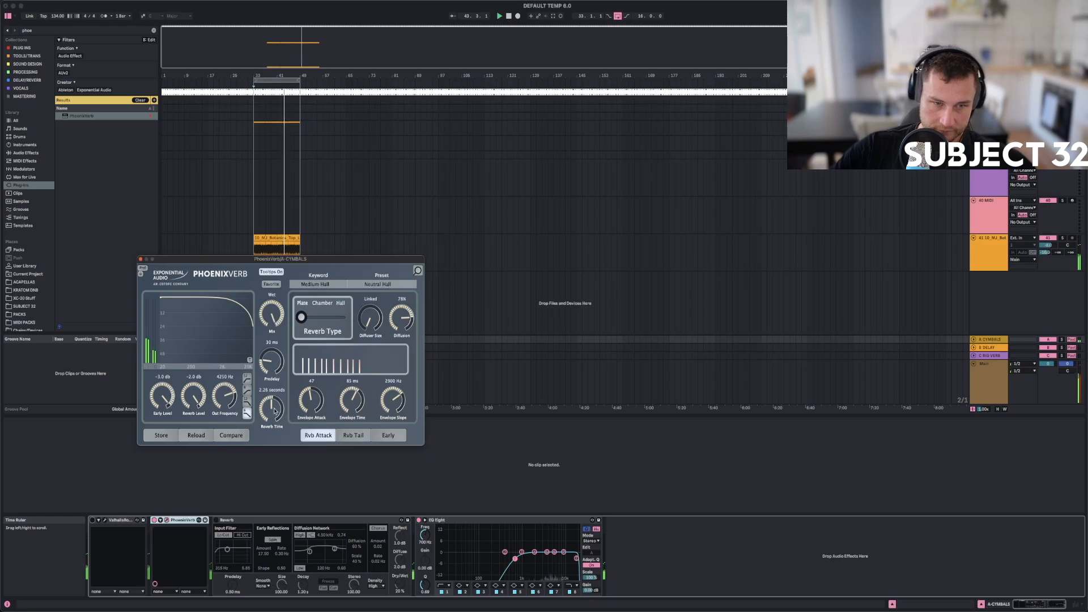
{"action": "left_click_drag", "start_coordinate": [276, 400], "coordinate": [279, 442]}
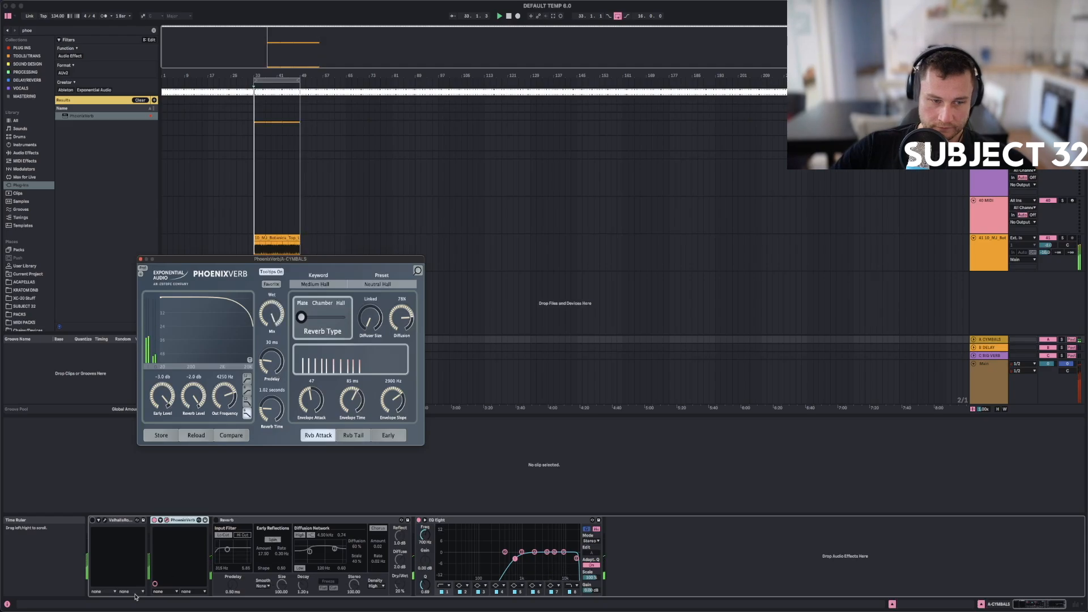
{"action": "mouse_move", "coordinate": [270, 414]}
{"action": "left_mouse_down"}
{"action": "mouse_move", "coordinate": [289, 364]}
{"action": "mouse_move", "coordinate": [288, 404]}
{"action": "left_mouse_up"}
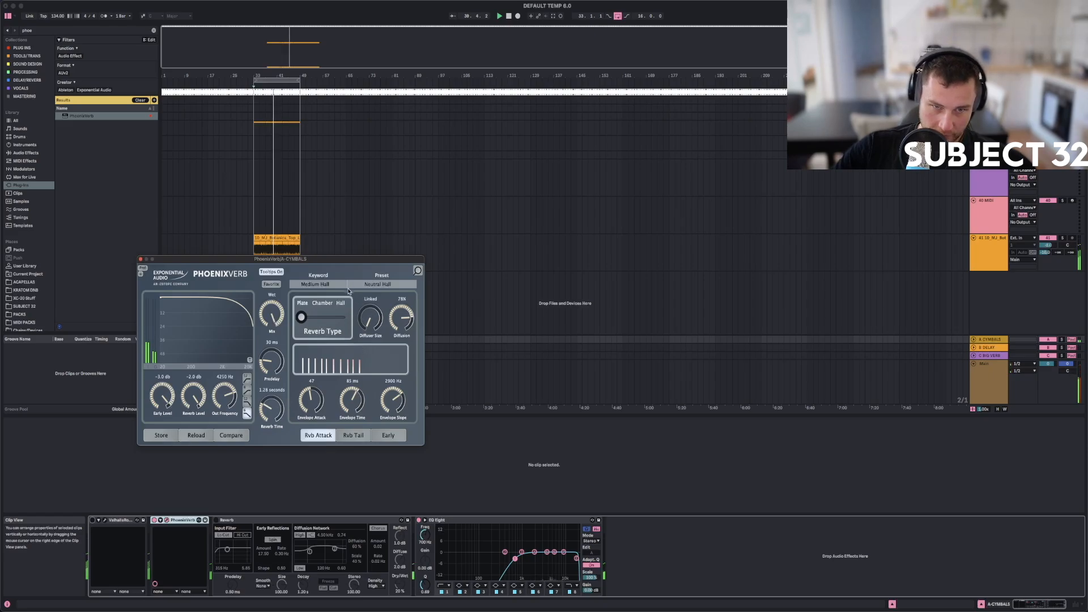
{"action": "left_click_drag", "start_coordinate": [372, 324], "coordinate": [372, 322]}
{"action": "left_click_drag", "start_coordinate": [394, 250], "coordinate": [368, 469]}
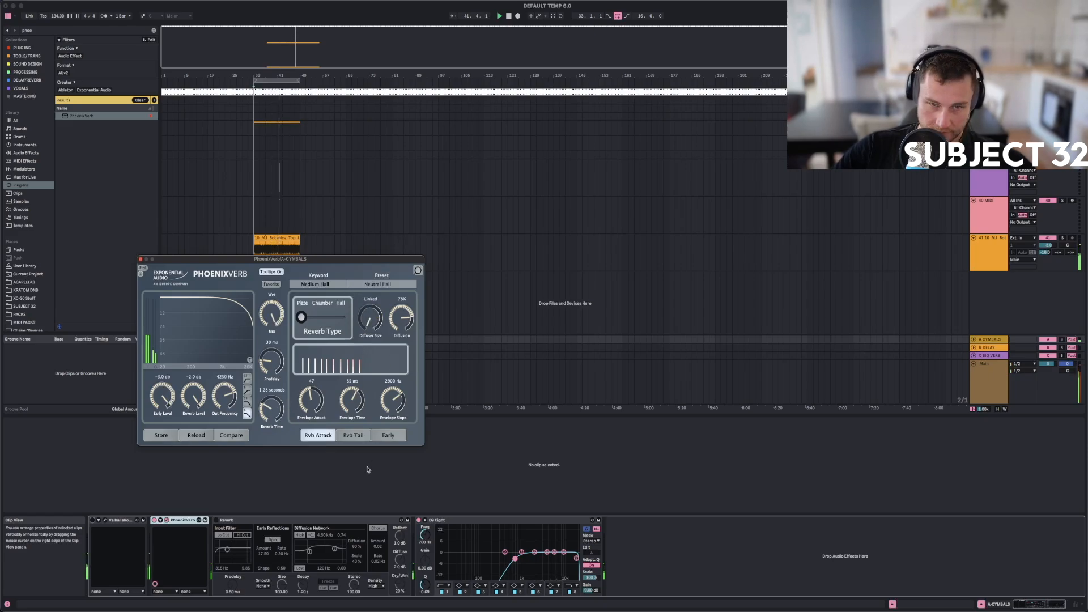
Audition the PhoenixVerb presets Front Hall 2 (Drk) and Neutral Hall (Drk), and reload the Neutral Hall preset.
{"action": "left_click", "coordinate": [379, 283]}
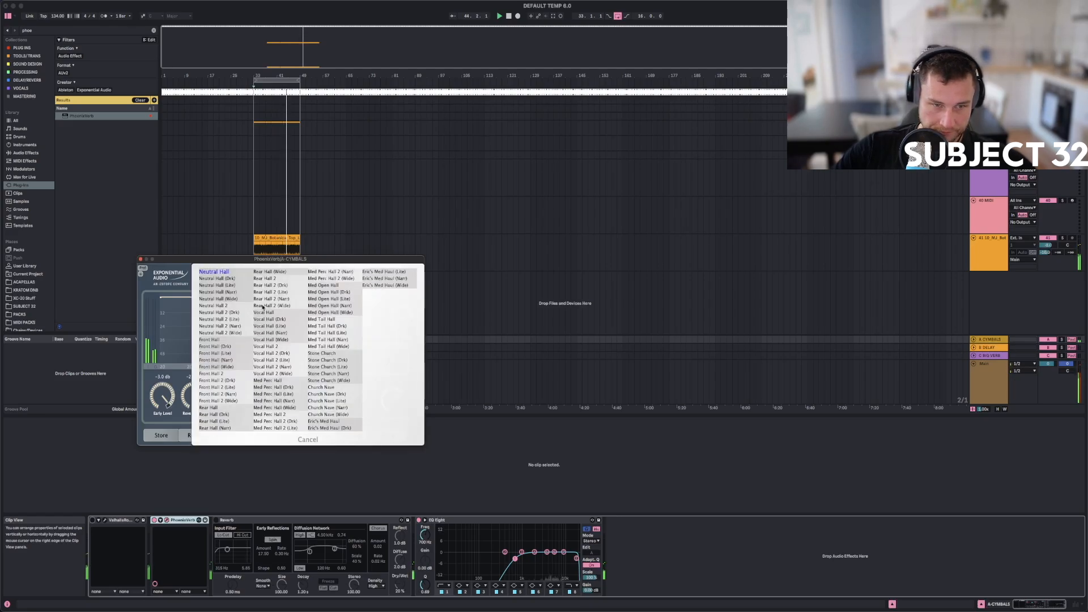
{"action": "left_click", "coordinate": [219, 381]}
{"action": "left_click", "coordinate": [379, 288]}
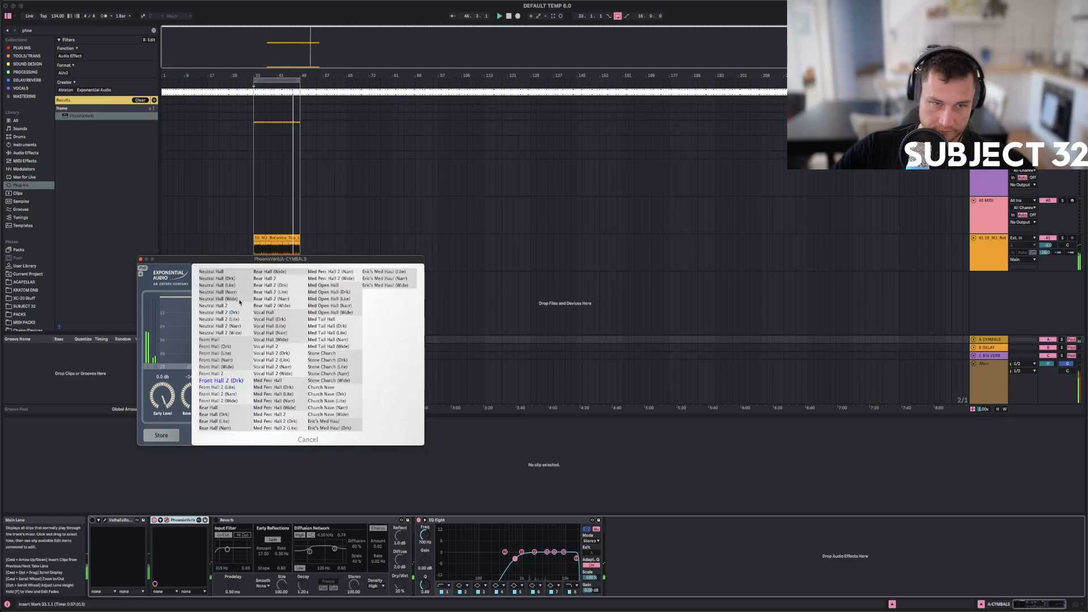
{"action": "left_click", "coordinate": [219, 278]}
{"action": "left_click", "coordinate": [366, 286]}
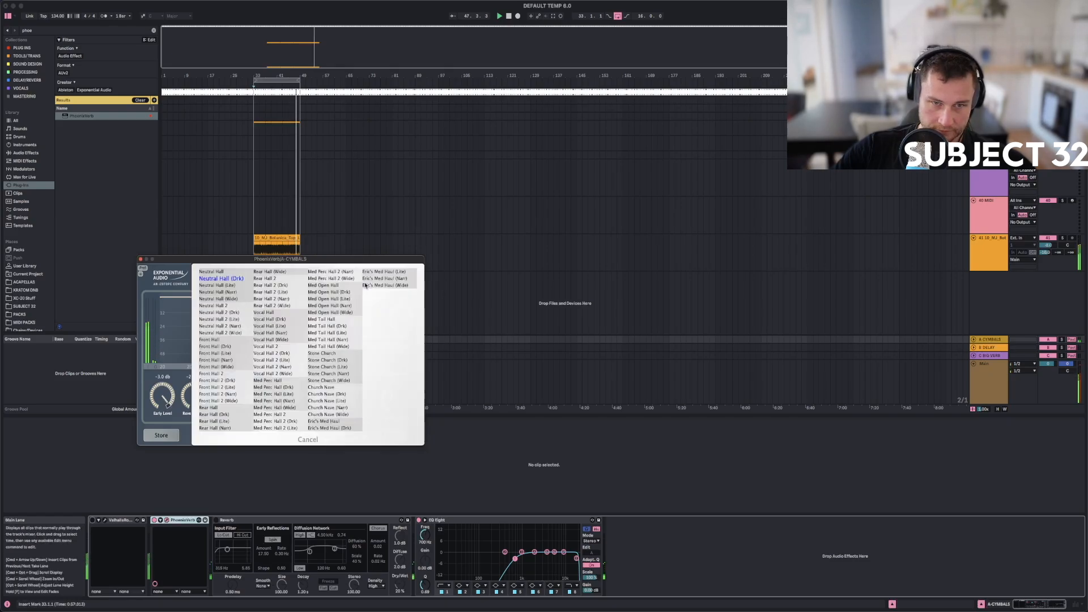
{"action": "left_click", "coordinate": [227, 273]}
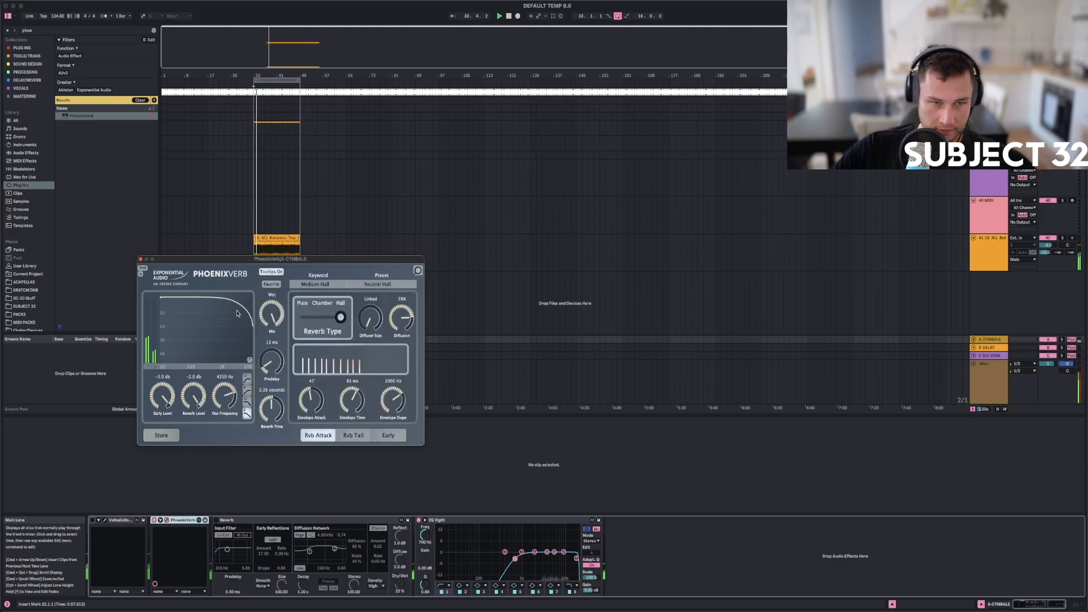
Set PhoenixVerb's out frequency to 2000 Hz, reverb level to 0.0 dB and early level to -10.0 dB.
{"action": "left_click_drag", "start_coordinate": [225, 397], "coordinate": [178, 330]}
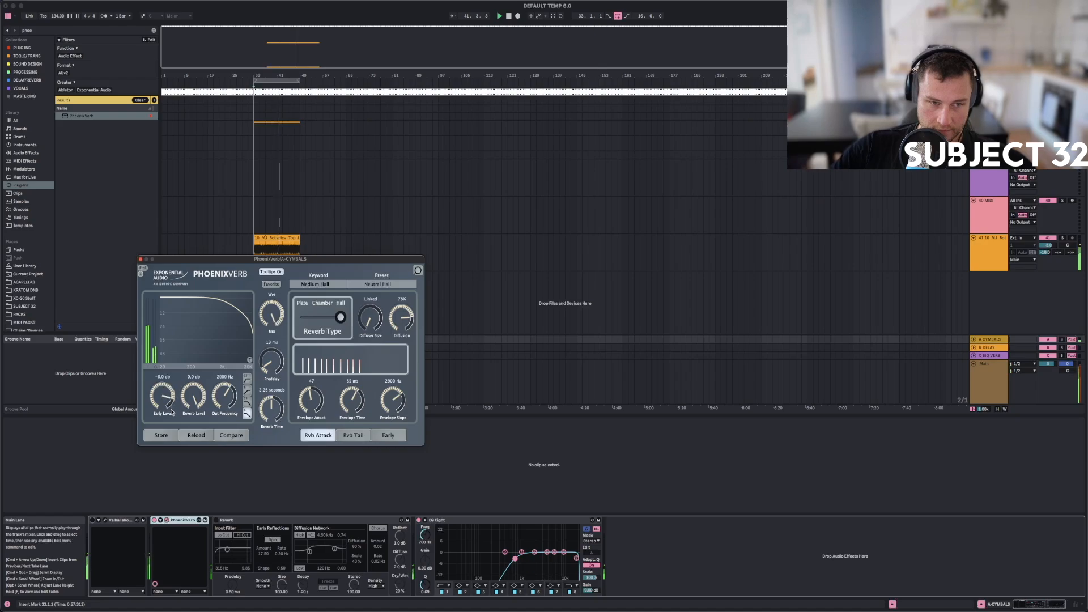
{"action": "left_click_drag", "start_coordinate": [172, 415], "coordinate": [172, 417]}
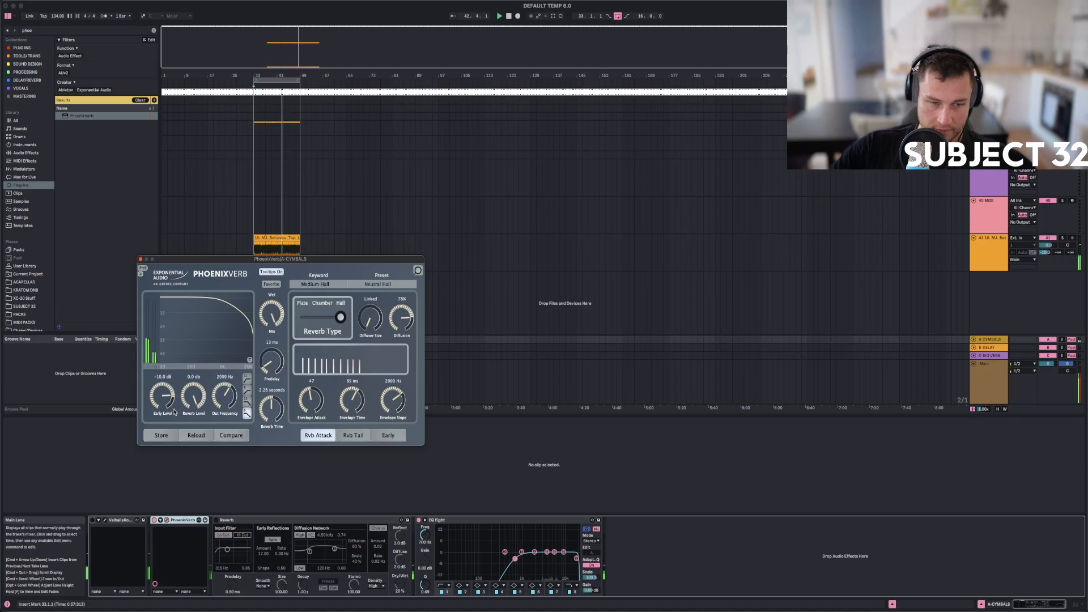
Bypass PhoenixVerb, reactivate ValhallaRoom and restart the top loop to compare the two reverbs.
{"action": "key", "text": "space"}
{"action": "left_click", "coordinate": [154, 520]}
{"action": "left_click", "coordinate": [92, 520]}
{"action": "key", "text": "space"}
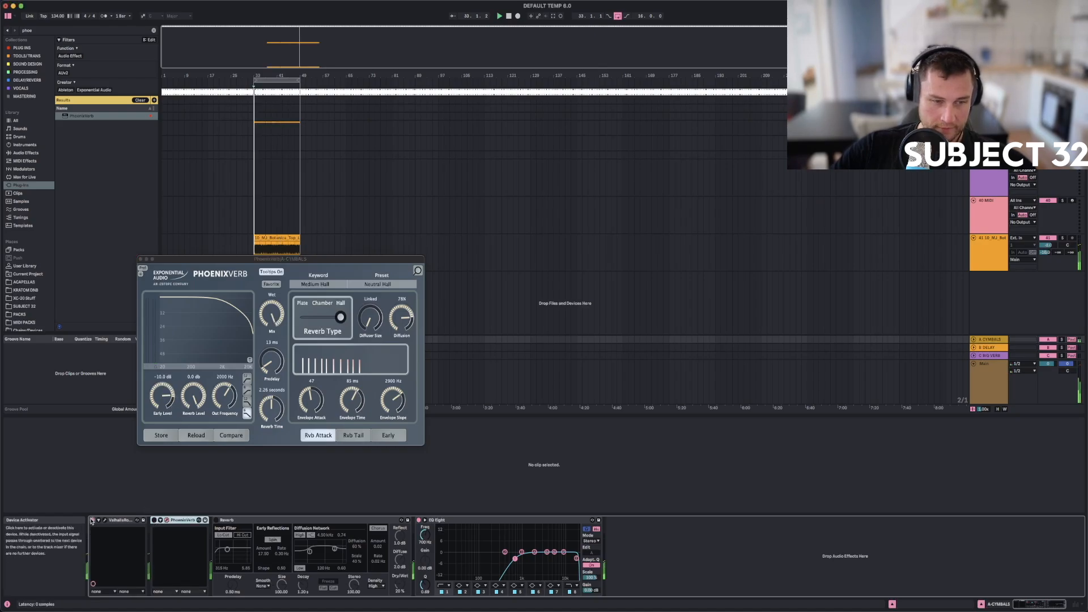
Audition PhoenixVerb with a reverb time of 0.813 seconds on the top loop, then stop playback and bypass it.
{"action": "left_click", "coordinate": [154, 521]}
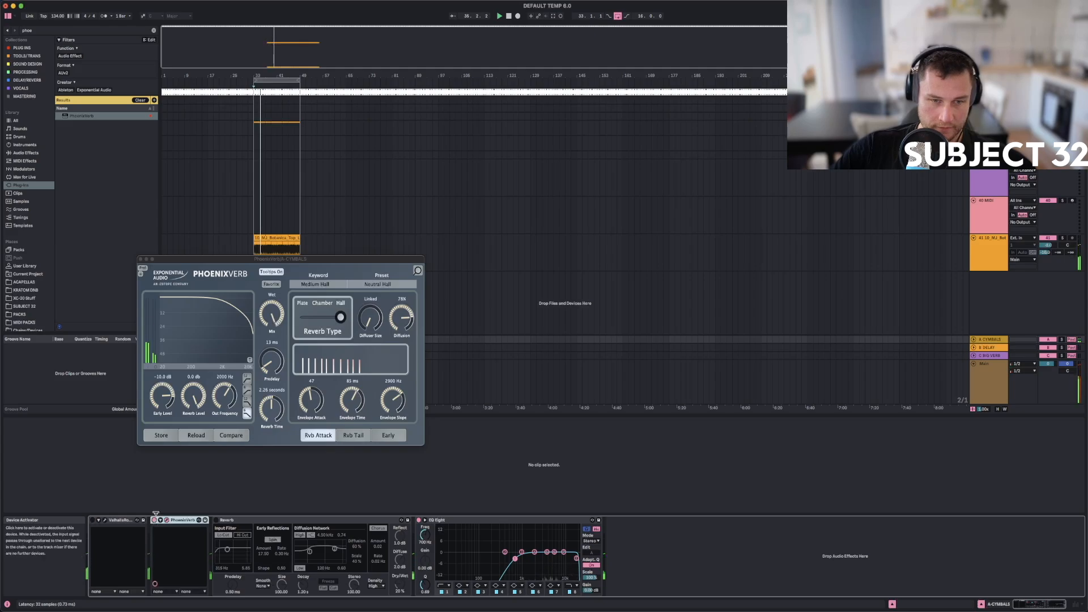
{"action": "left_click_drag", "start_coordinate": [271, 409], "coordinate": [273, 449]}
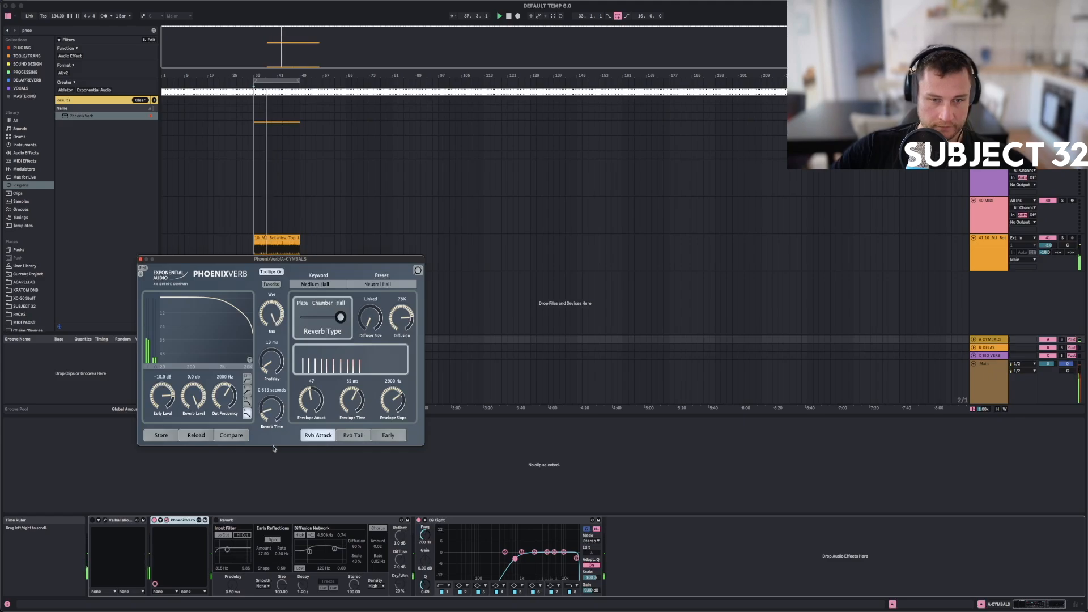
{"action": "key", "text": "space"}
{"action": "left_click", "coordinate": [154, 520]}
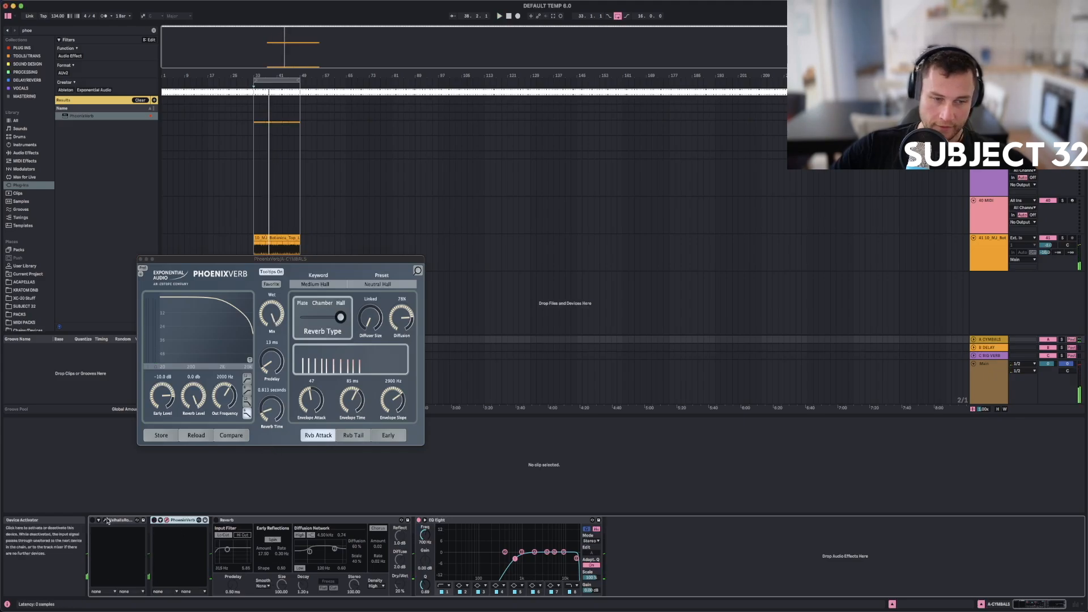
Reactivate ValhallaRoom on the restarted loop and try its mix at 20% and 40%.
{"action": "left_click", "coordinate": [91, 520]}
{"action": "key", "text": "space"}
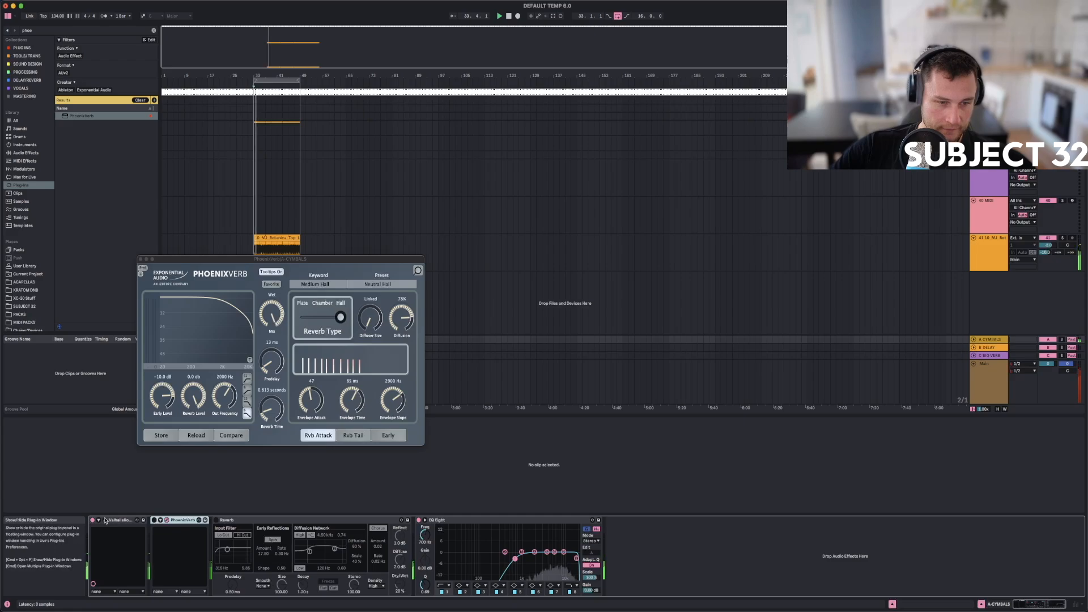
{"action": "mouse_move", "coordinate": [152, 385]}
{"action": "left_mouse_down"}
{"action": "mouse_move", "coordinate": [151, 343]}
{"action": "mouse_move", "coordinate": [152, 368]}
{"action": "left_mouse_up"}
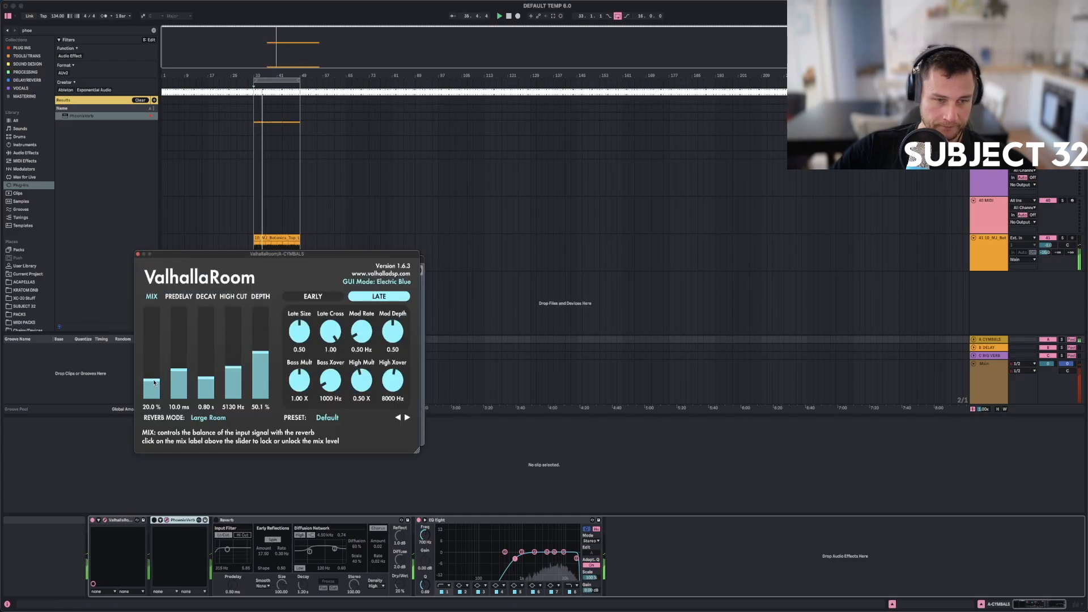
{"action": "left_click_drag", "start_coordinate": [154, 384], "coordinate": [153, 364]}
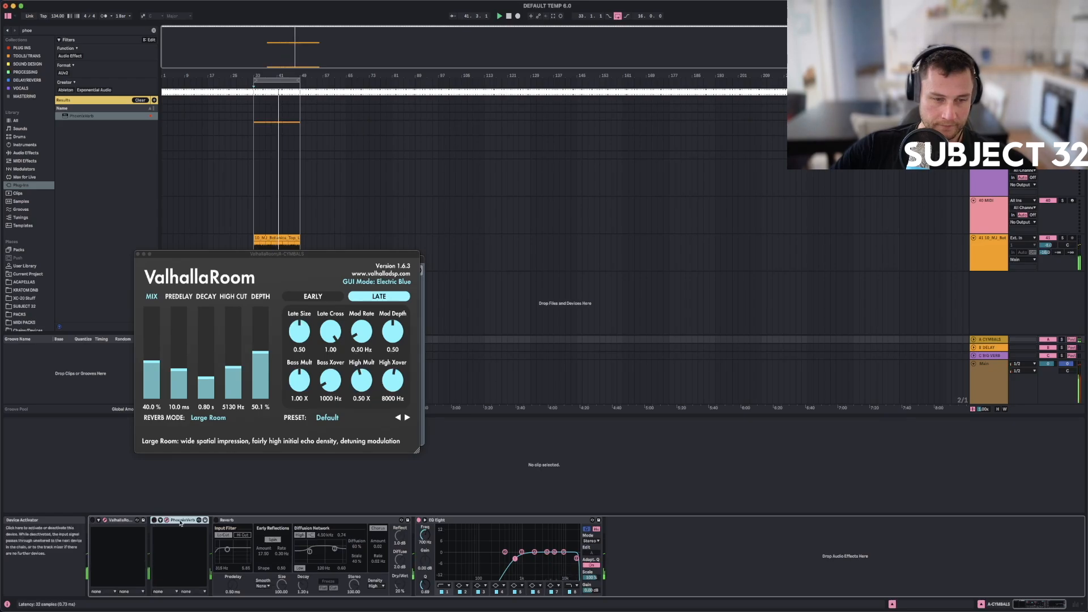
Activate the Reverb device with its dry/wet at 100% and its decay time at 750 ms.
{"action": "left_click", "coordinate": [216, 520]}
{"action": "left_click_drag", "start_coordinate": [398, 585], "coordinate": [398, 527]}
{"action": "left_click_drag", "start_coordinate": [302, 585], "coordinate": [302, 601]}
{"action": "type", "text": "750"}
{"action": "key", "text": "Return"}
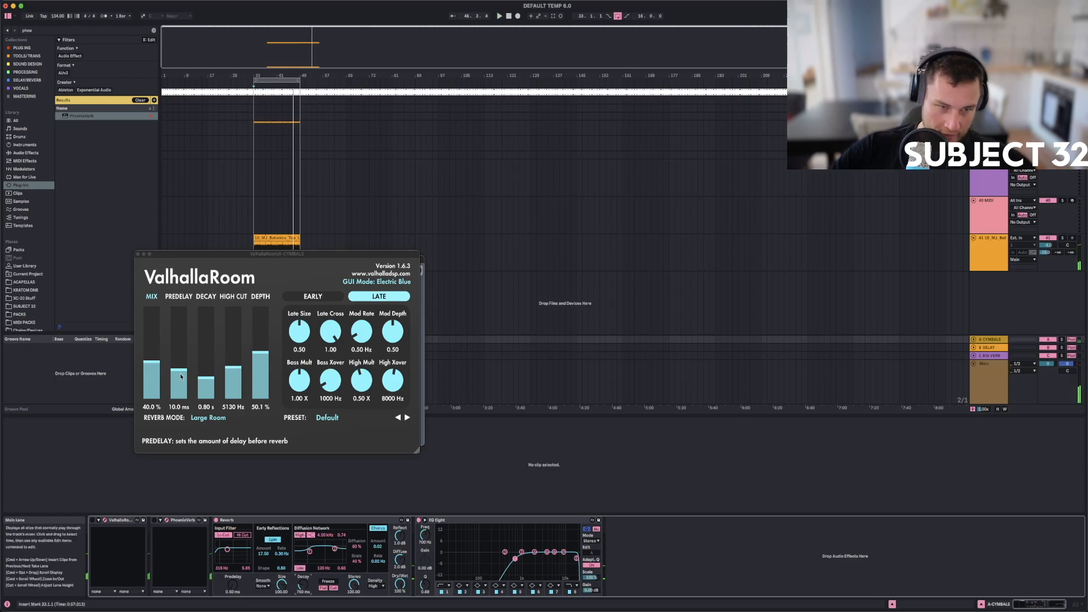
Set ValhallaRoom to 0.74 s decay, 100% mix and 10 ms predelay, and reactivate it on the playing loop.
{"action": "left_click", "coordinate": [205, 380]}
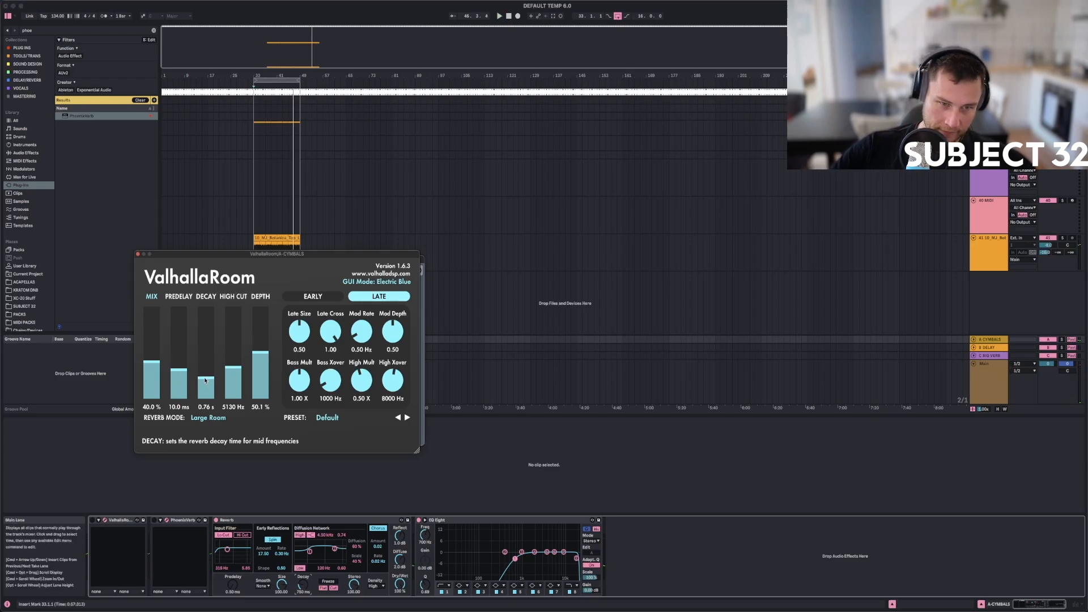
{"action": "left_click_drag", "start_coordinate": [152, 363], "coordinate": [152, 299]}
{"action": "key", "text": "space"}
{"action": "left_click", "coordinate": [93, 520]}
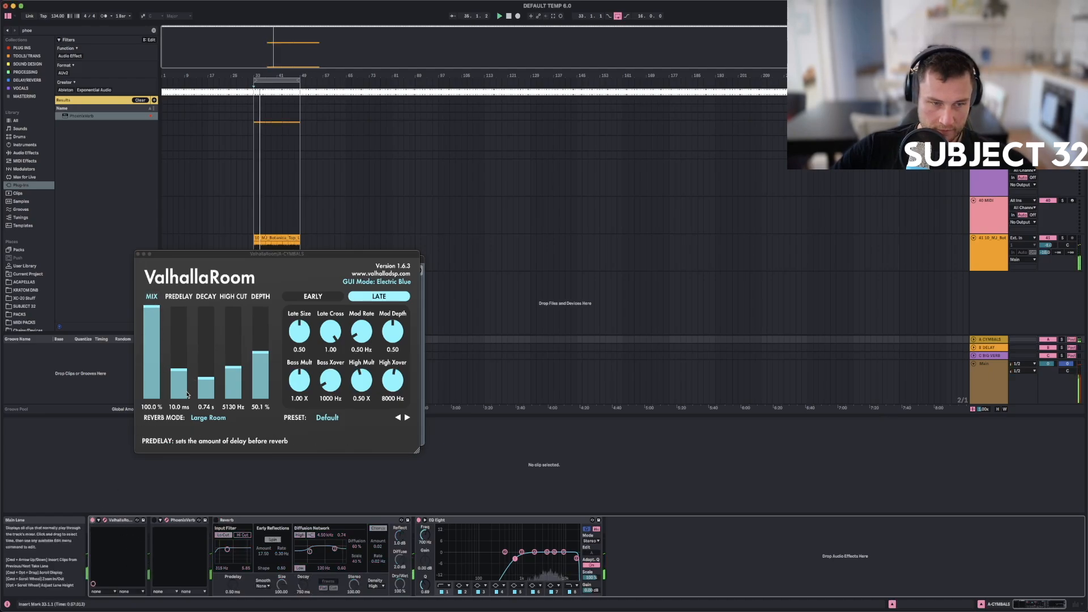
{"action": "mouse_move", "coordinate": [177, 368]}
{"action": "left_mouse_down"}
{"action": "mouse_move", "coordinate": [179, 401]}
{"action": "mouse_move", "coordinate": [179, 339]}
{"action": "mouse_move", "coordinate": [179, 372]}
{"action": "left_mouse_up"}
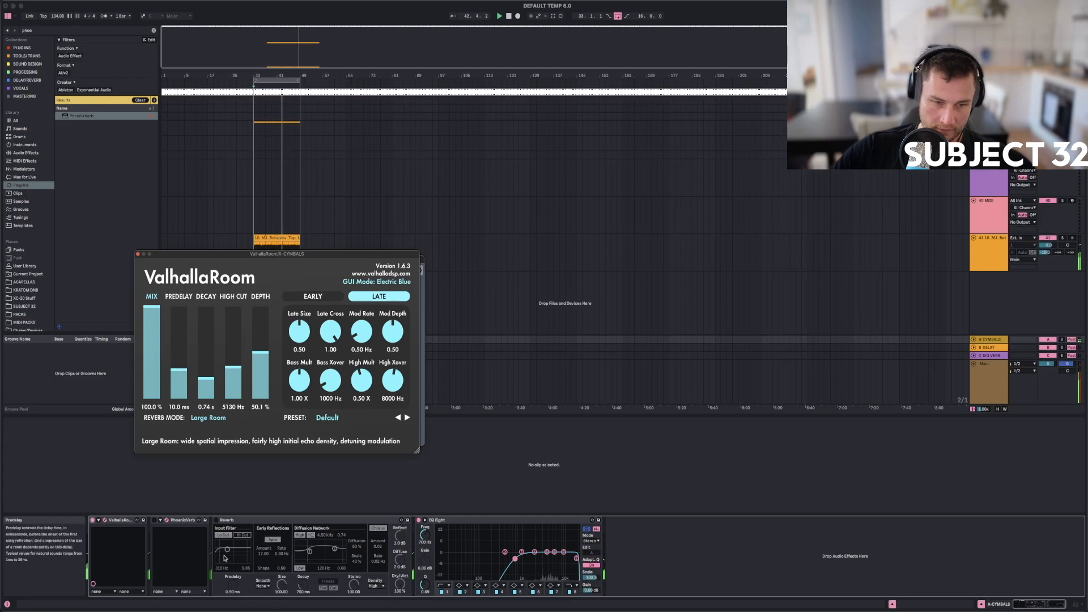
Set the predelay of both Reverb and PhoenixVerb to 10 ms, and PhoenixVerb's reverb time to 0.746 seconds.
{"action": "type", "text": "10"}
{"action": "key", "text": "Return"}
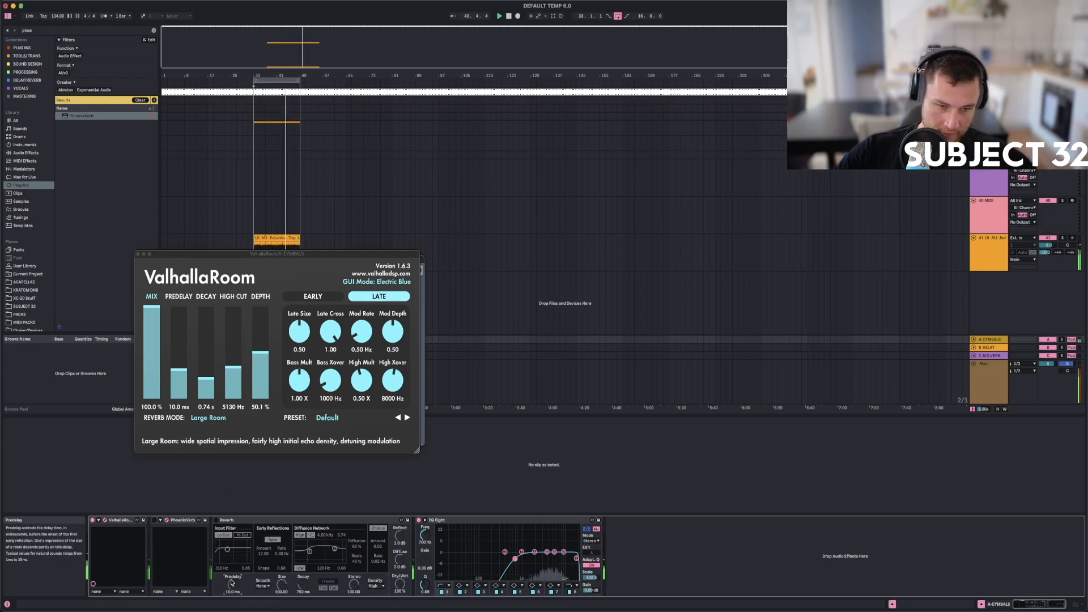
{"action": "left_click", "coordinate": [199, 520]}
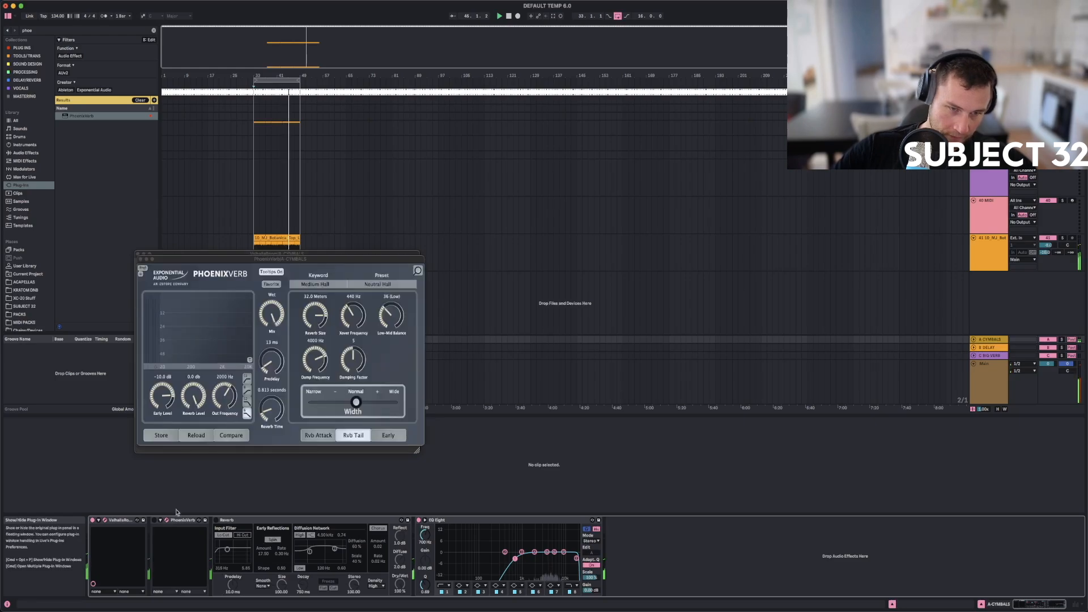
{"action": "left_click_drag", "start_coordinate": [196, 261], "coordinate": [494, 272]}
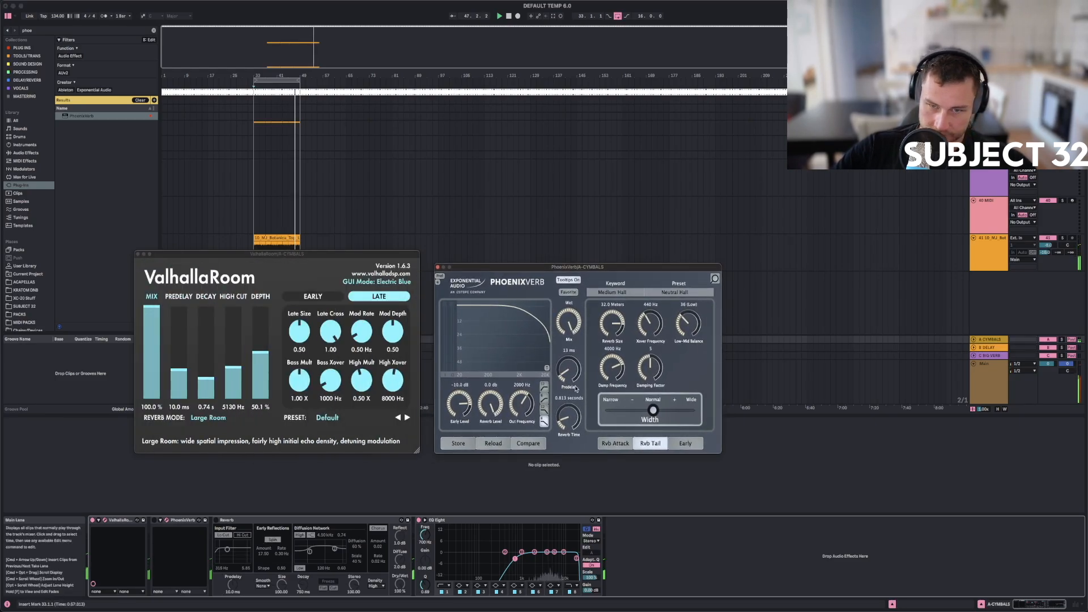
{"action": "left_click_drag", "start_coordinate": [572, 380], "coordinate": [572, 385]}
{"action": "left_click_drag", "start_coordinate": [573, 429], "coordinate": [574, 431]}
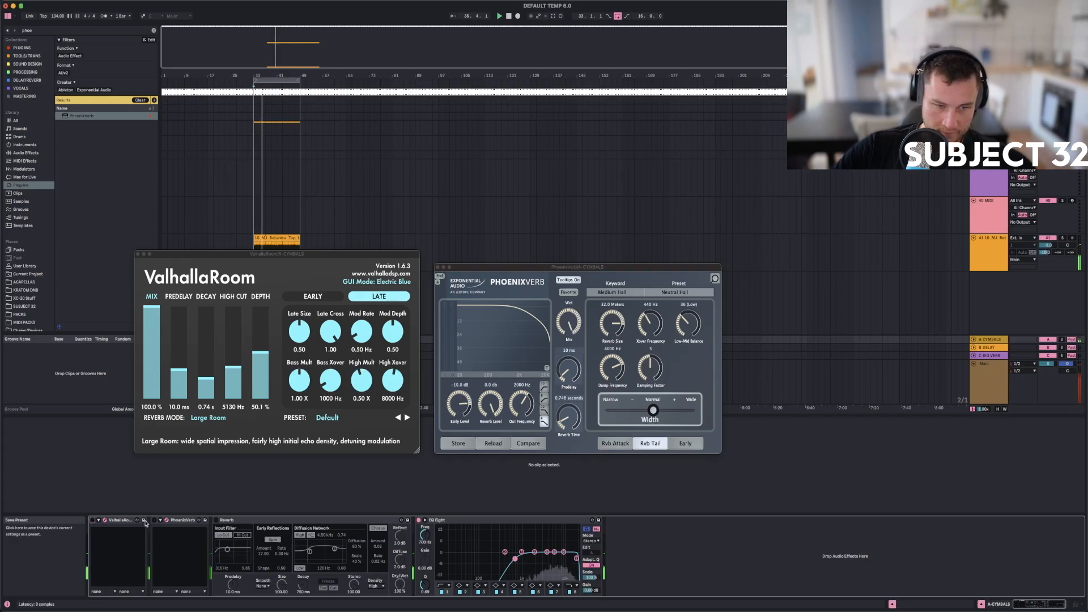
Compare PhoenixVerb with Reverb on the loop and close the ValhallaRoom and PhoenixVerb windows.
{"action": "left_click", "coordinate": [154, 520]}
{"action": "left_click", "coordinate": [216, 521]}
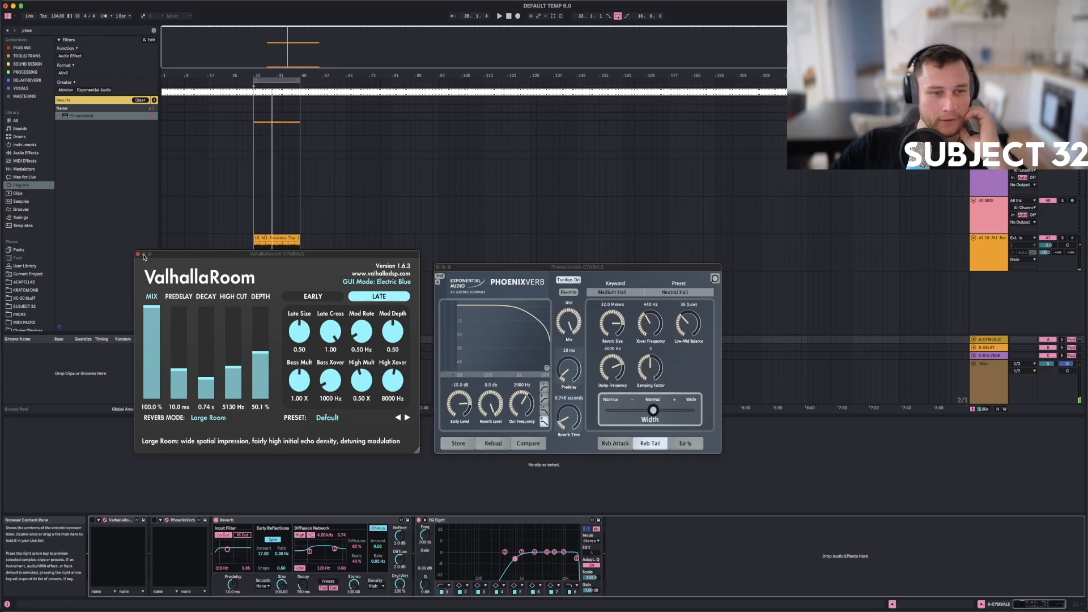
{"action": "left_click", "coordinate": [137, 255]}
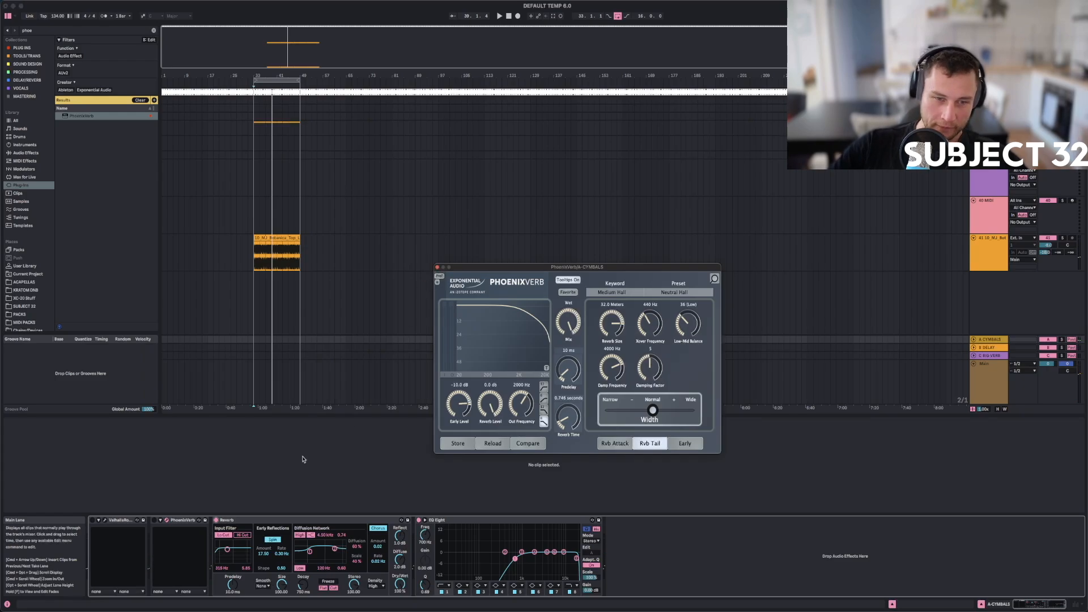
{"action": "left_click", "coordinate": [438, 267]}
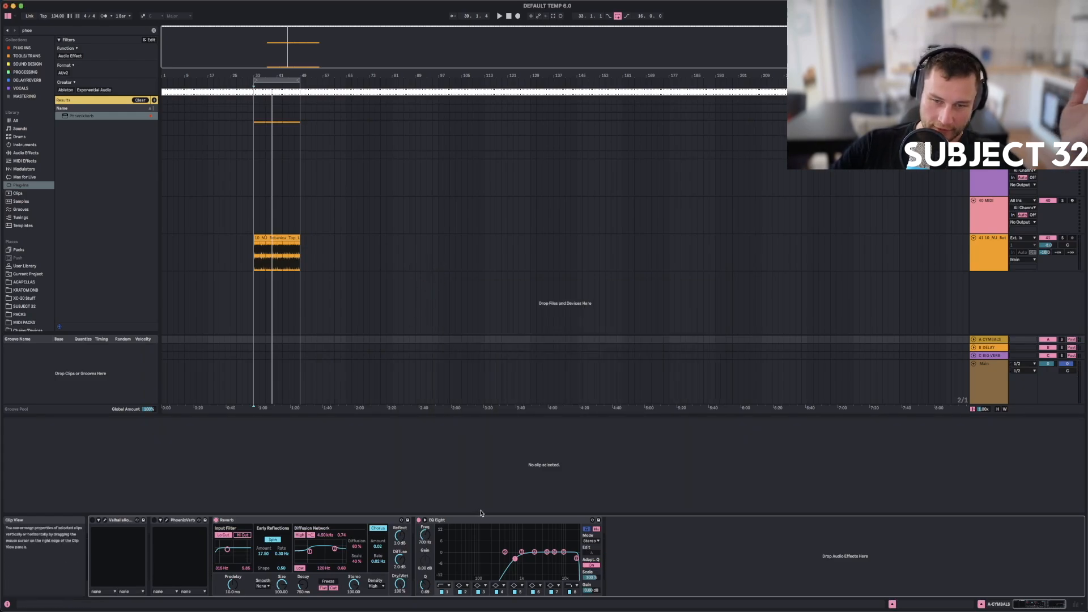
Bypass EQ Eight on the playing loop, compare Reverb with PhoenixVerb, and leave both reverbs bypassed.
{"action": "key", "text": "space"}
{"action": "left_click", "coordinate": [419, 520]}
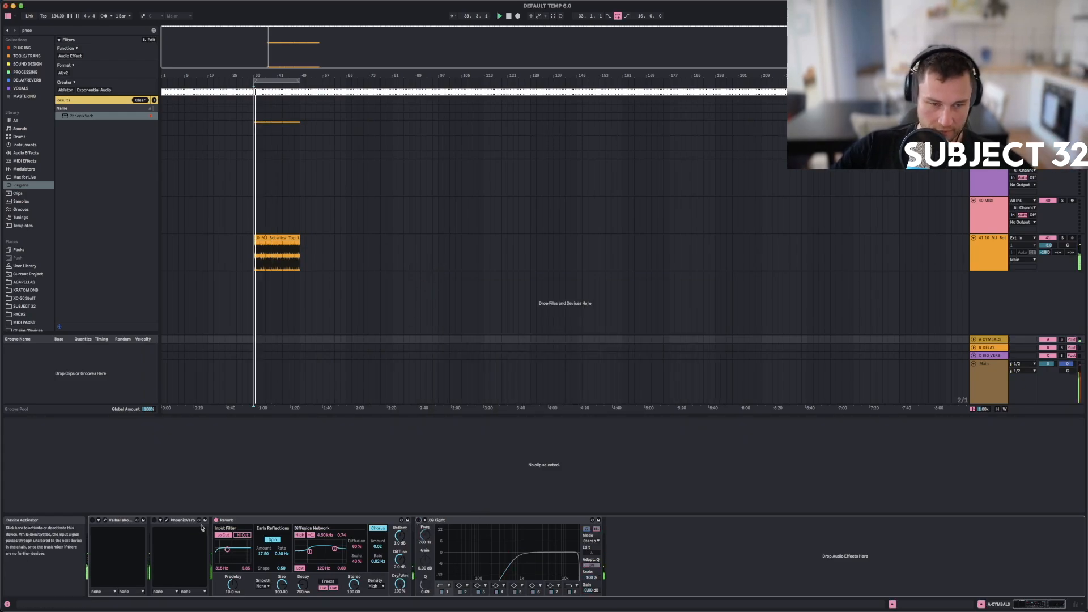
{"action": "left_click", "coordinate": [216, 519]}
{"action": "left_click", "coordinate": [154, 520]}
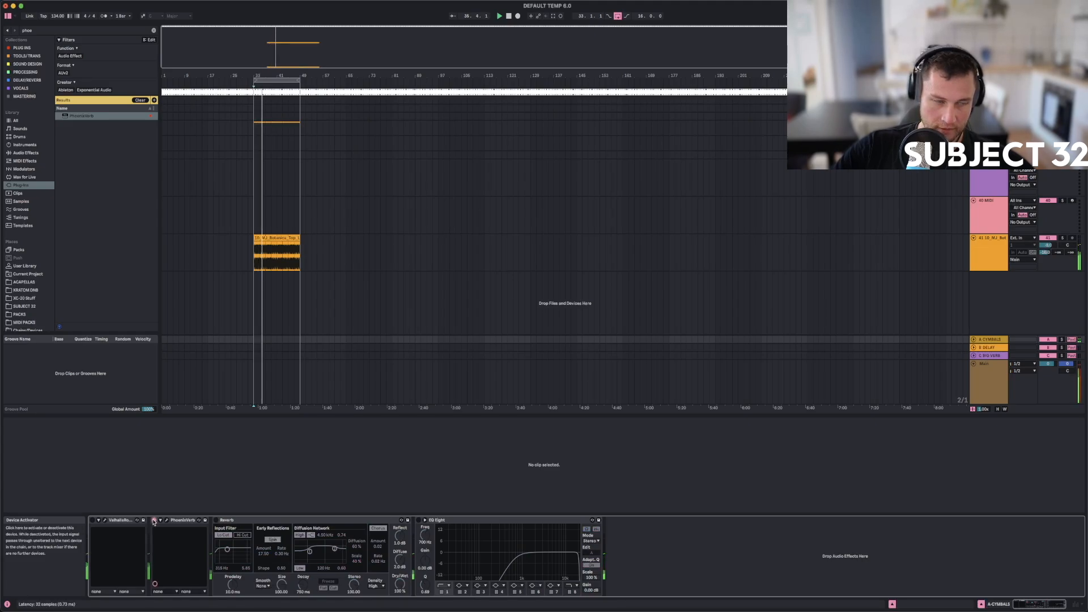
{"action": "left_click", "coordinate": [154, 520]}
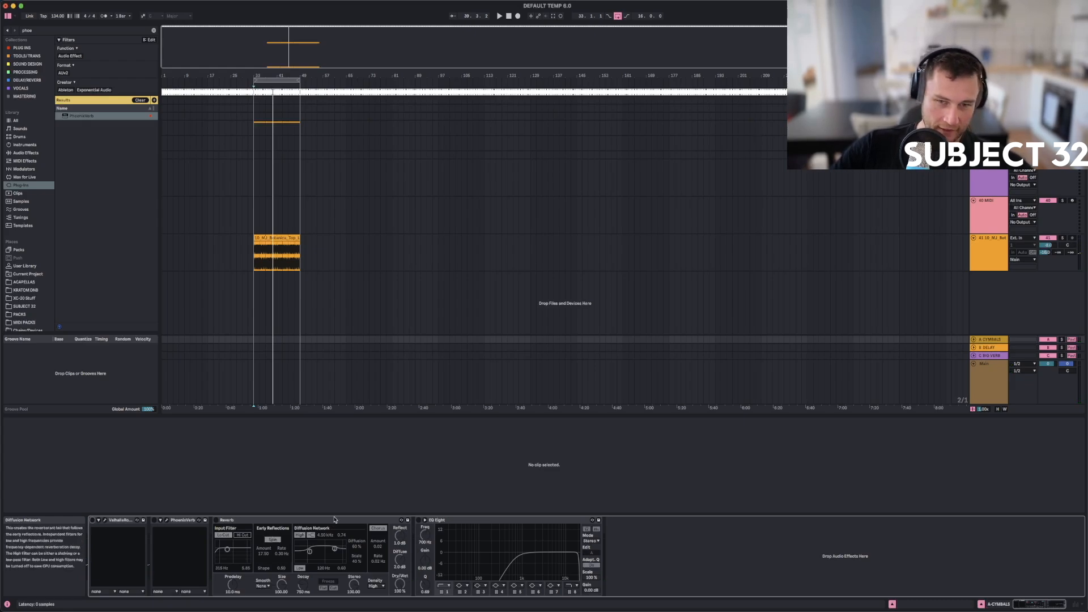
Group ValhallaRoom, PhoenixVerb, Reverb and EQ Eight on the CYMBALS return into an audio effect rack.
{"action": "left_click", "coordinate": [473, 521]}
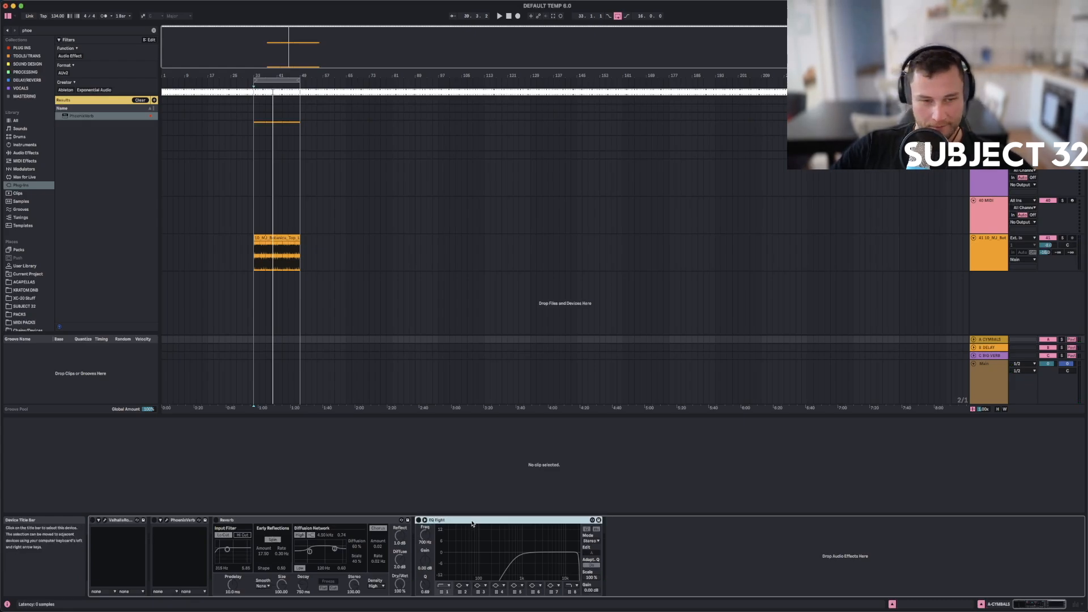
{"action": "left_click", "coordinate": [126, 522], "text": "shift"}
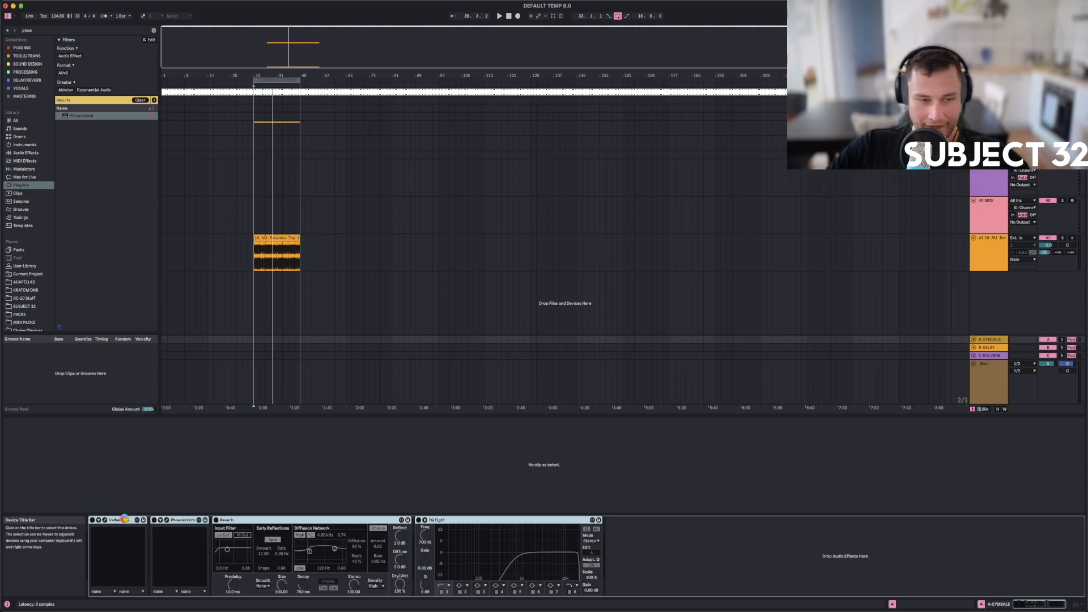
{"action": "key", "text": "super+g"}
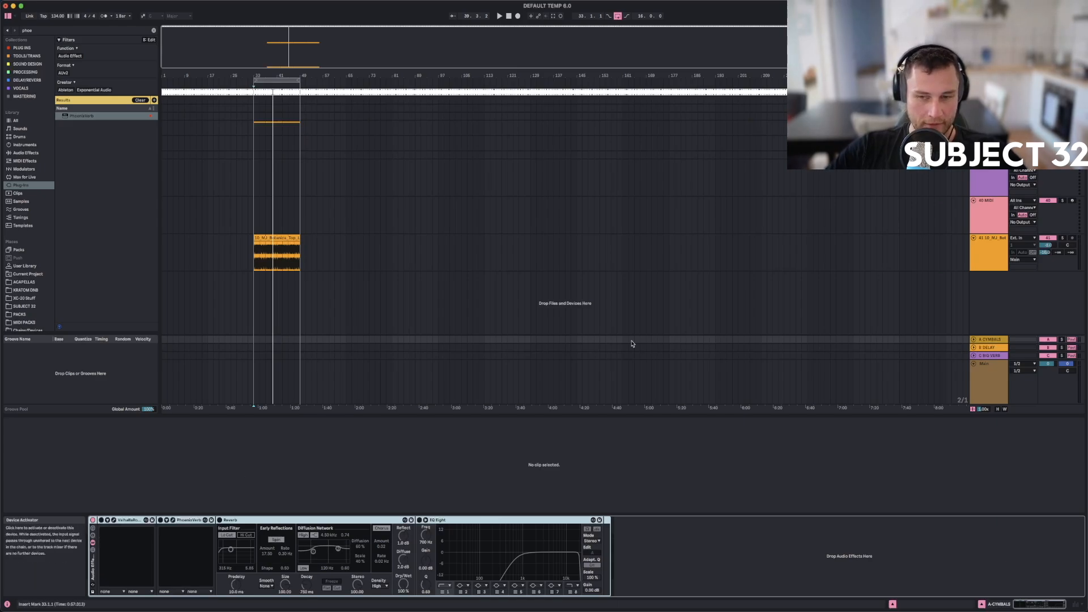
Check the DELAY return's device chain for reference and load a Compressor onto the CYMBALS return.
{"action": "left_click", "coordinate": [995, 340]}
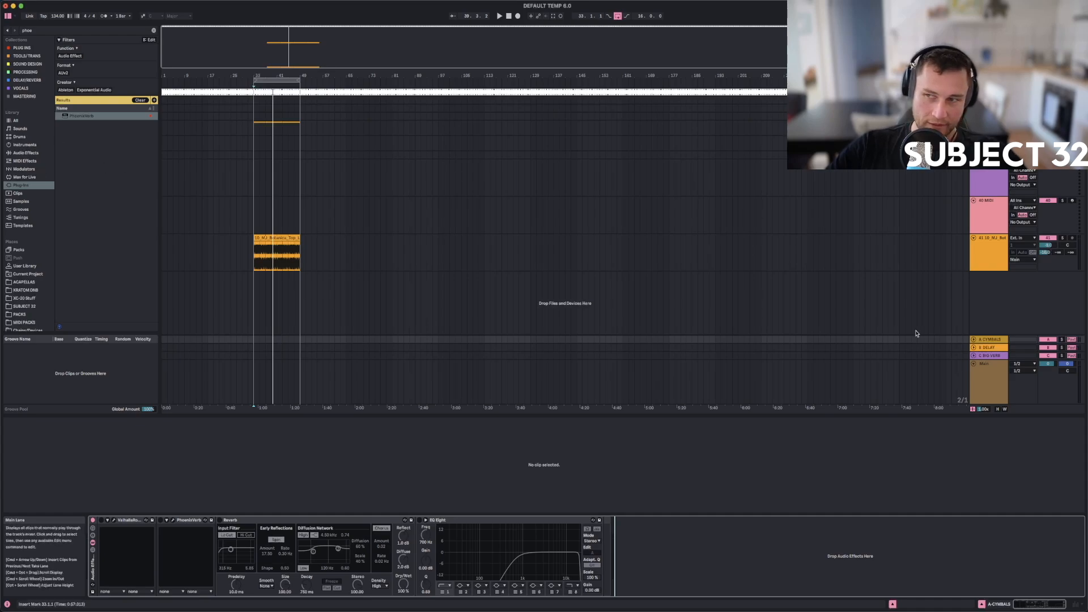
{"action": "left_click", "coordinate": [997, 350]}
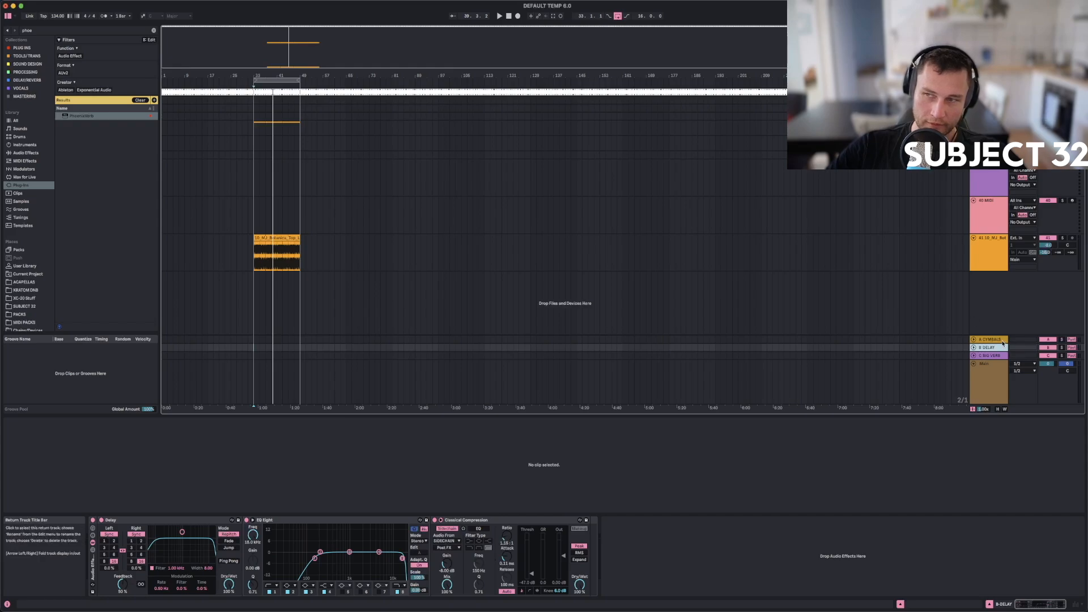
{"action": "key", "text": "Up"}
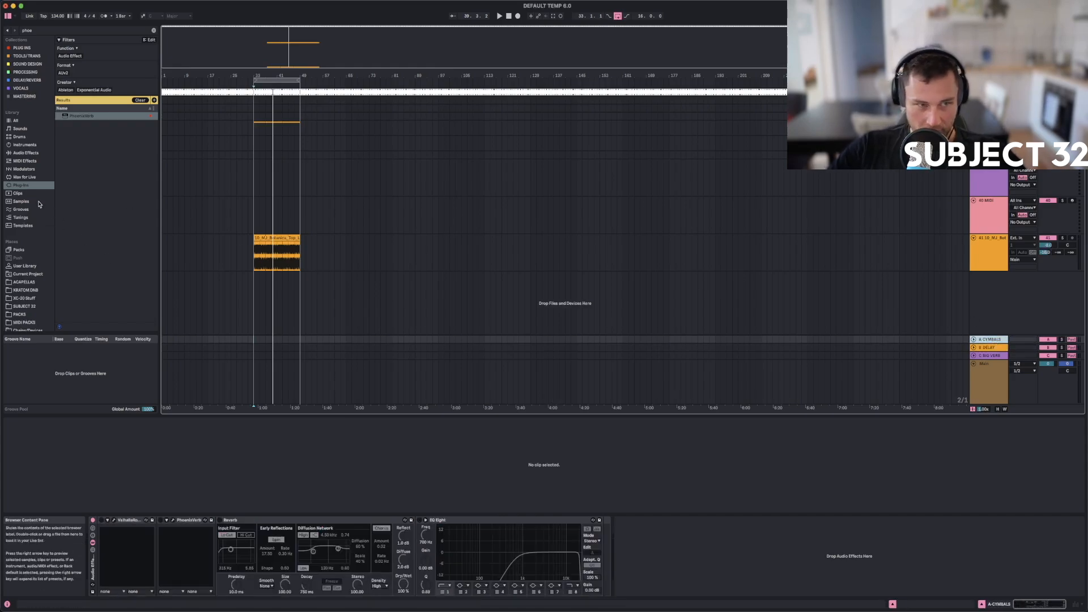
{"action": "left_click", "coordinate": [26, 152]}
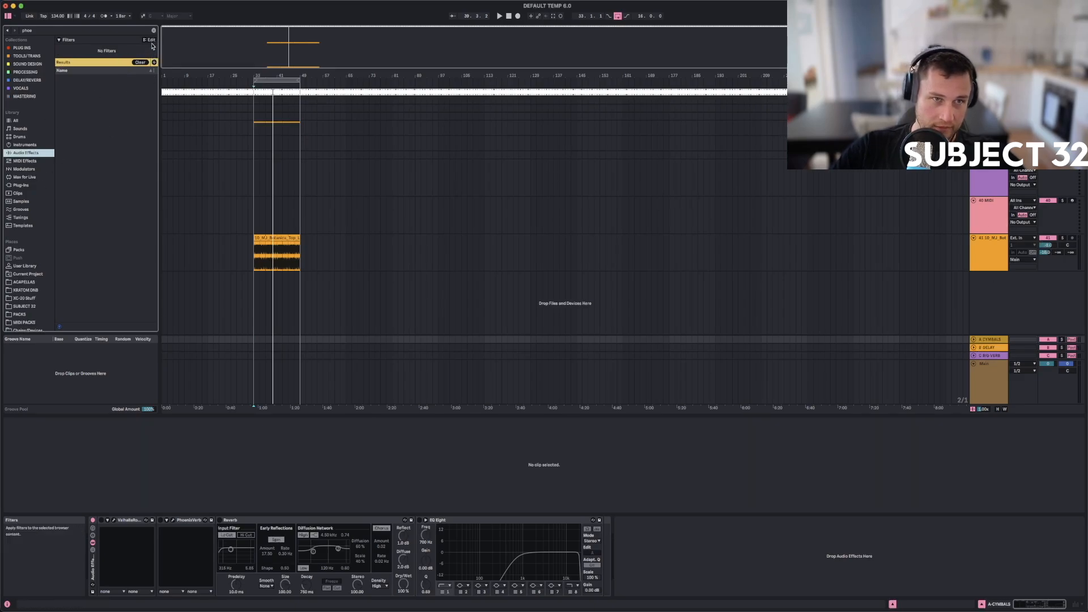
{"action": "left_click", "coordinate": [141, 62]}
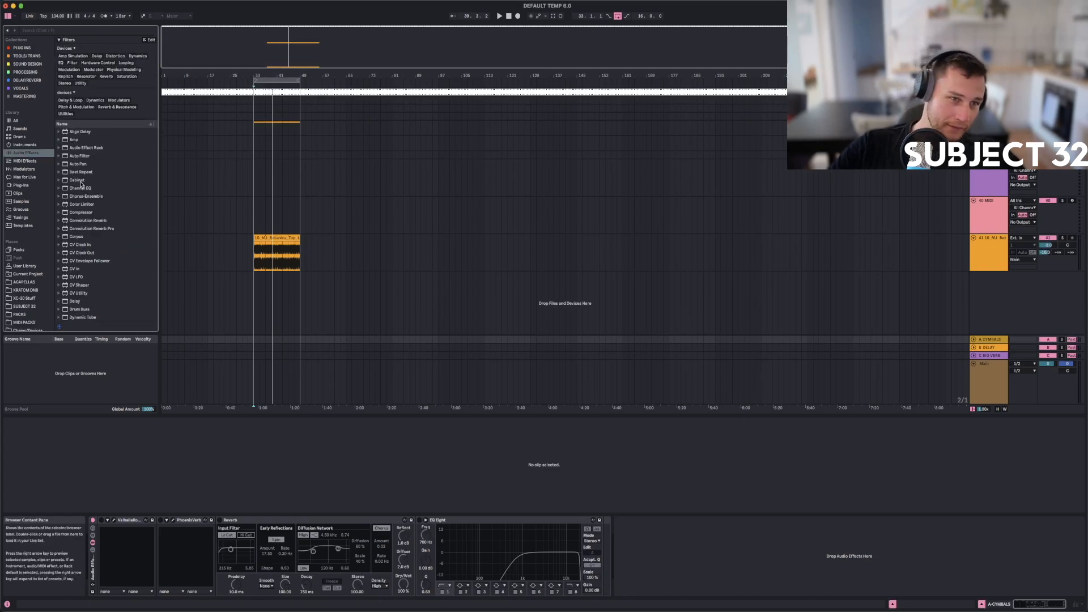
{"action": "left_click", "coordinate": [84, 213]}
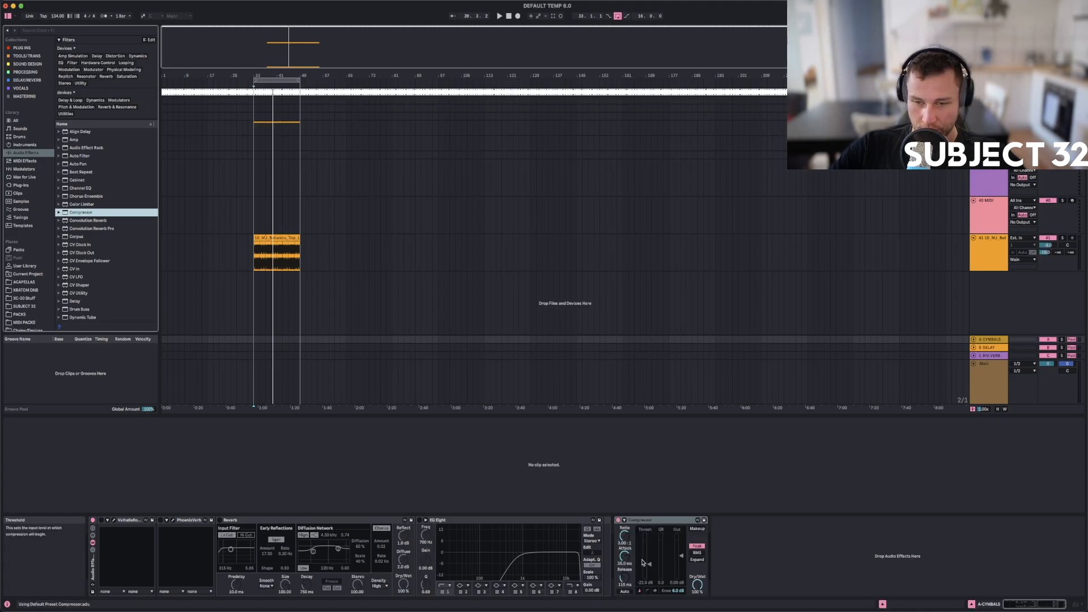
Set the Compressor's sidechain source to the SIDECHAIN track and move it into the rack after EQ Eight.
{"action": "left_click", "coordinate": [628, 540]}
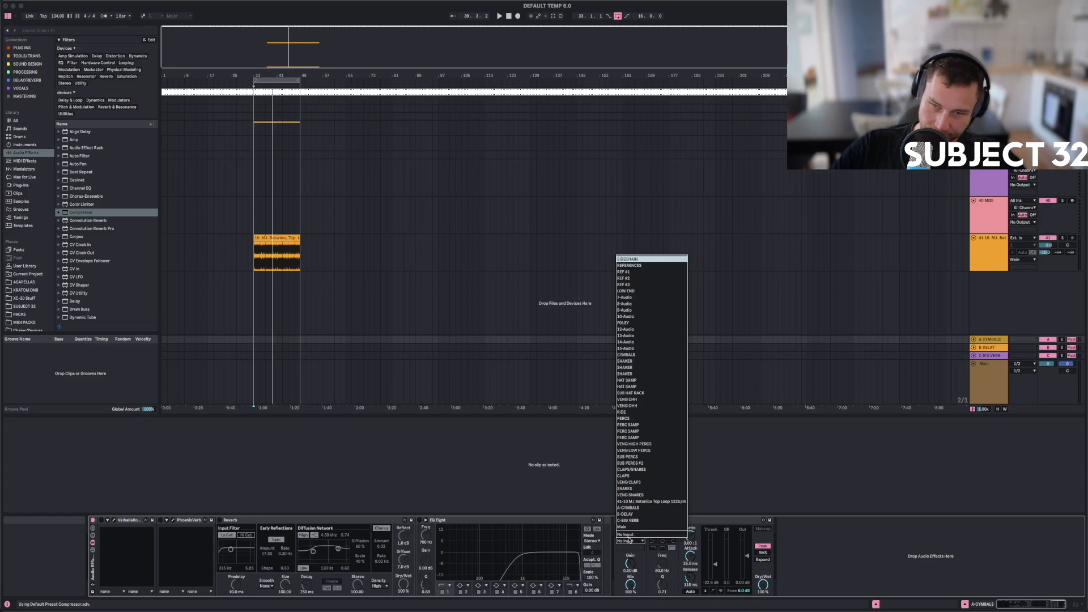
{"action": "left_click", "coordinate": [628, 259]}
{"action": "left_click_drag", "start_coordinate": [642, 519], "coordinate": [602, 535]}
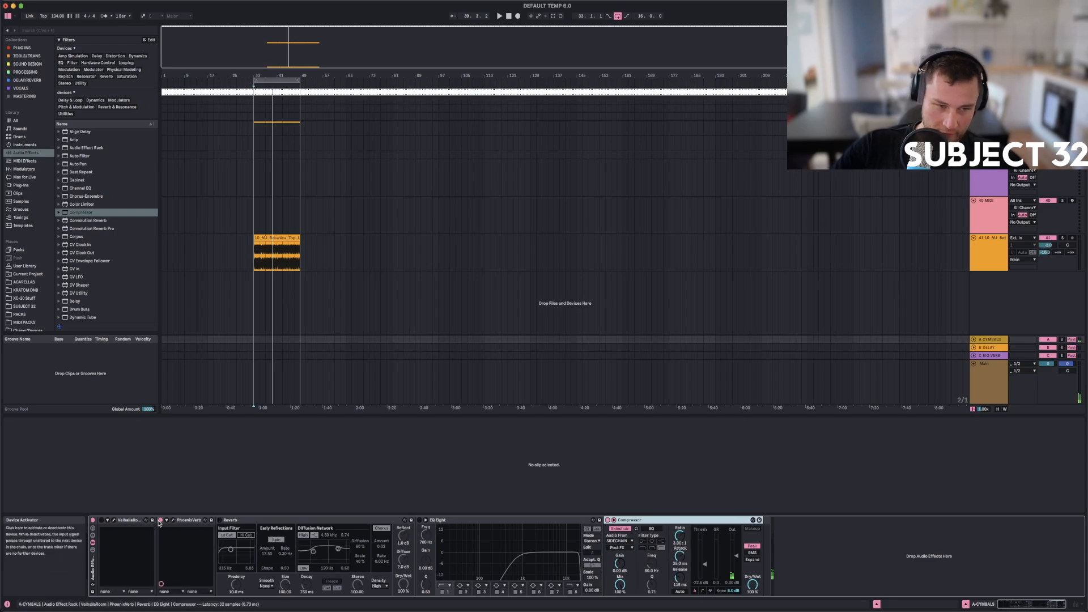
Play the loop and set the sidechained Compressor's release to 17.5 ms and its ratio to 4.00:1.
{"action": "key", "text": "space"}
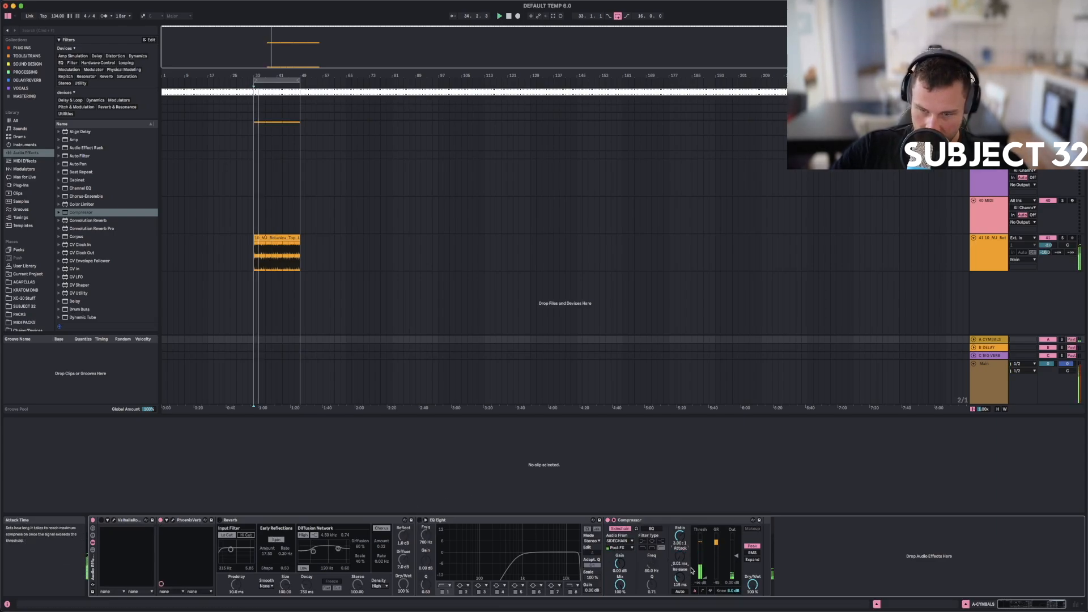
{"action": "left_click_drag", "start_coordinate": [678, 537], "coordinate": [679, 499]}
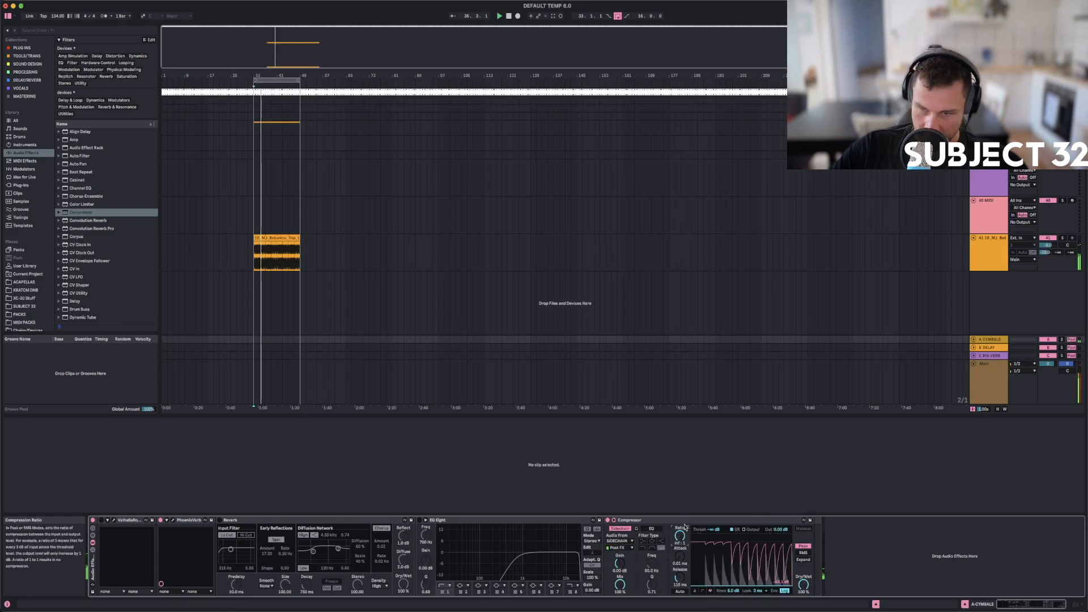
{"action": "left_click_drag", "start_coordinate": [673, 583], "coordinate": [682, 557]}
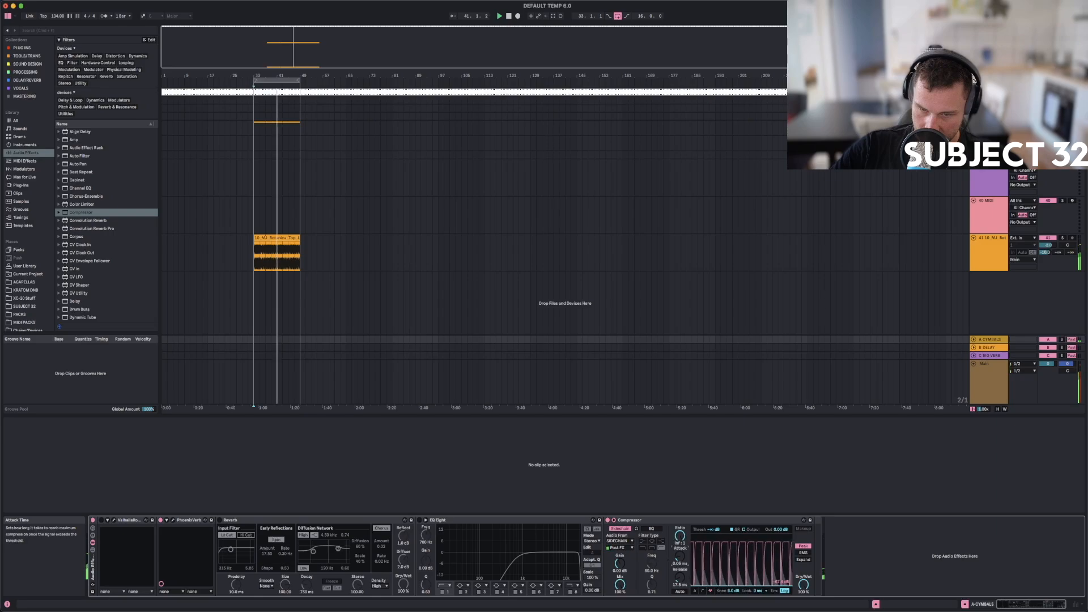
{"action": "left_click", "coordinate": [679, 537]}
{"action": "double_click", "coordinate": [679, 537]}
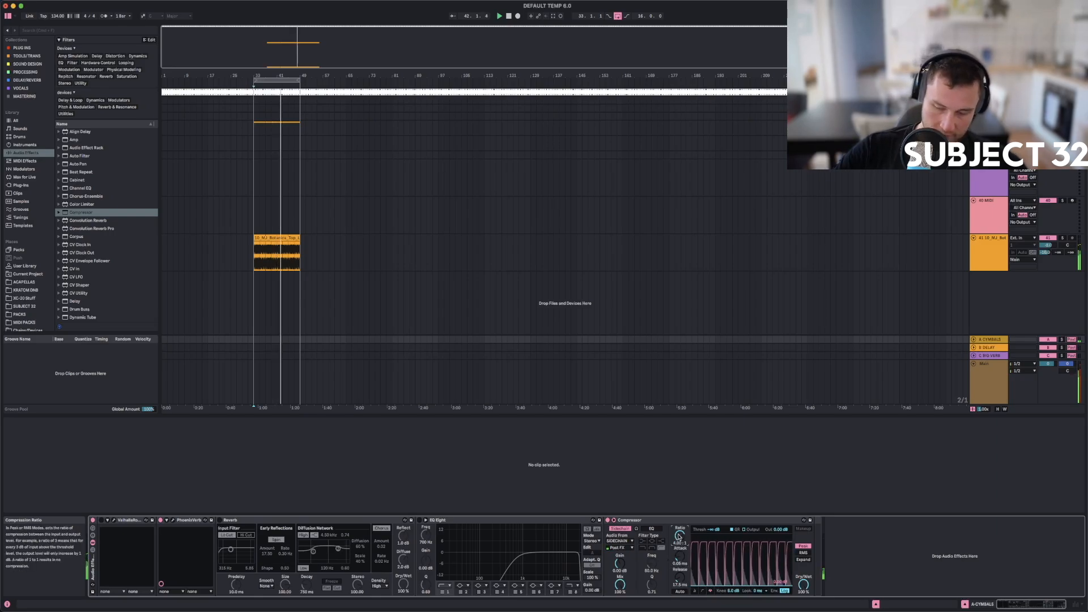
Set the sidechained Compressor's threshold to -20.0 dB on the CYMBALS return and switch the Compressor off.
{"action": "left_click_drag", "start_coordinate": [708, 530], "coordinate": [708, 533]}
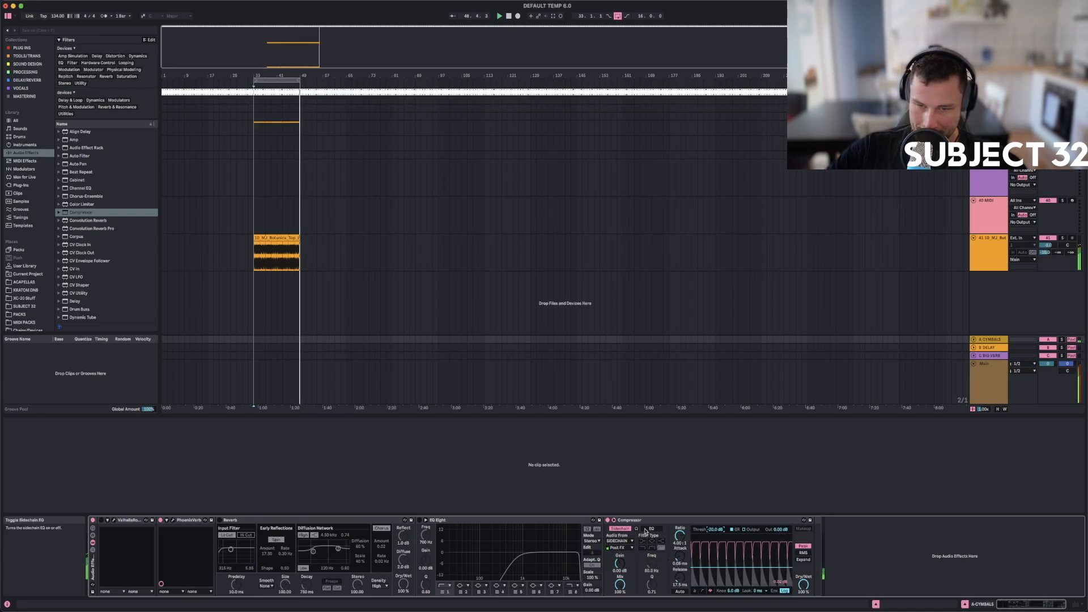
{"action": "left_click", "coordinate": [608, 521]}
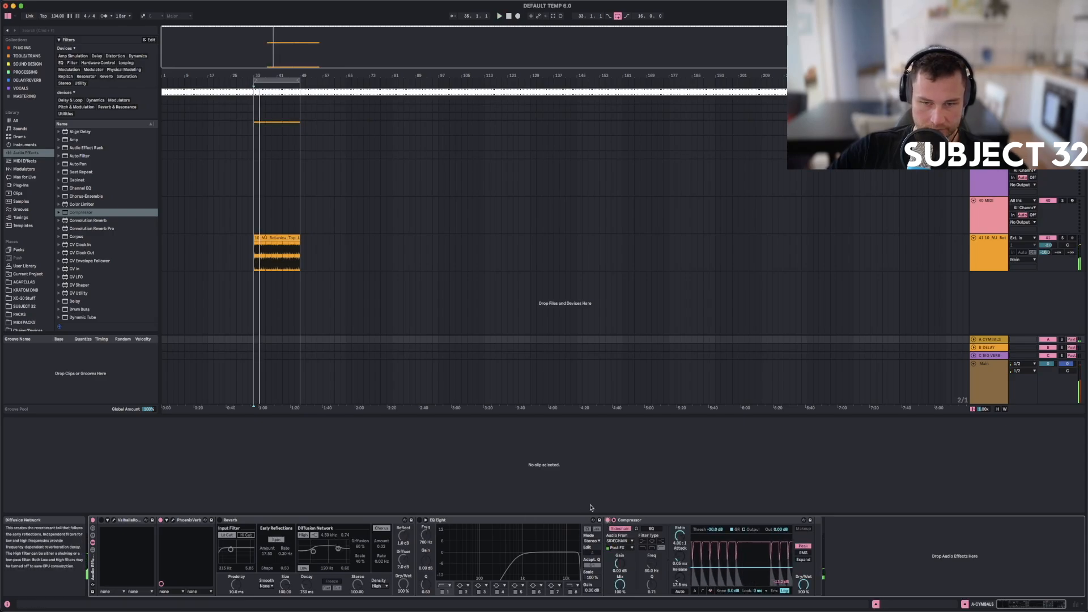
{"action": "left_click", "coordinate": [614, 520]}
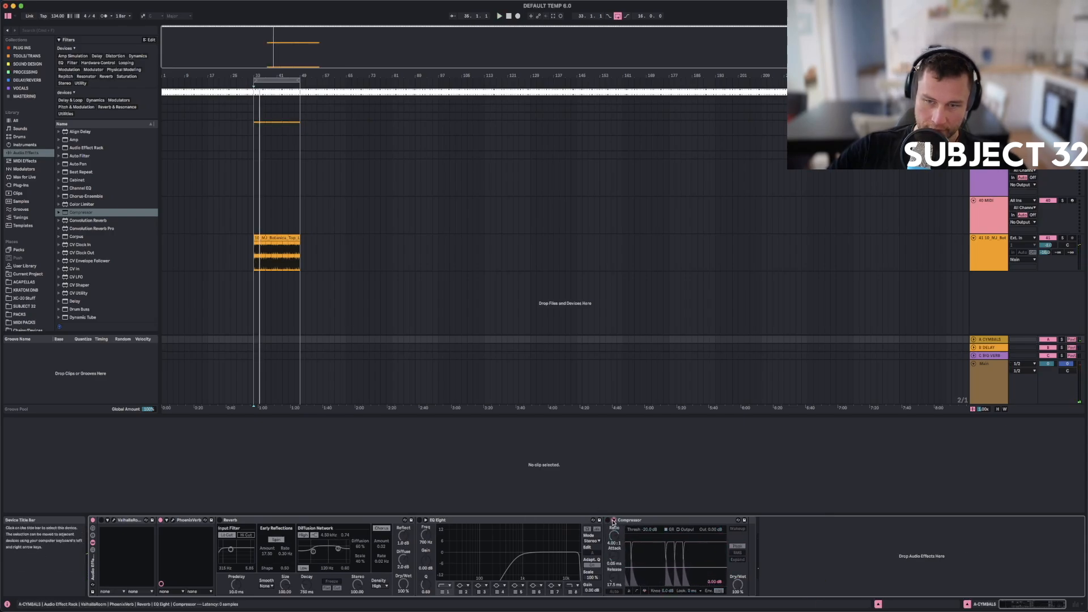
{"action": "left_click", "coordinate": [633, 522]}
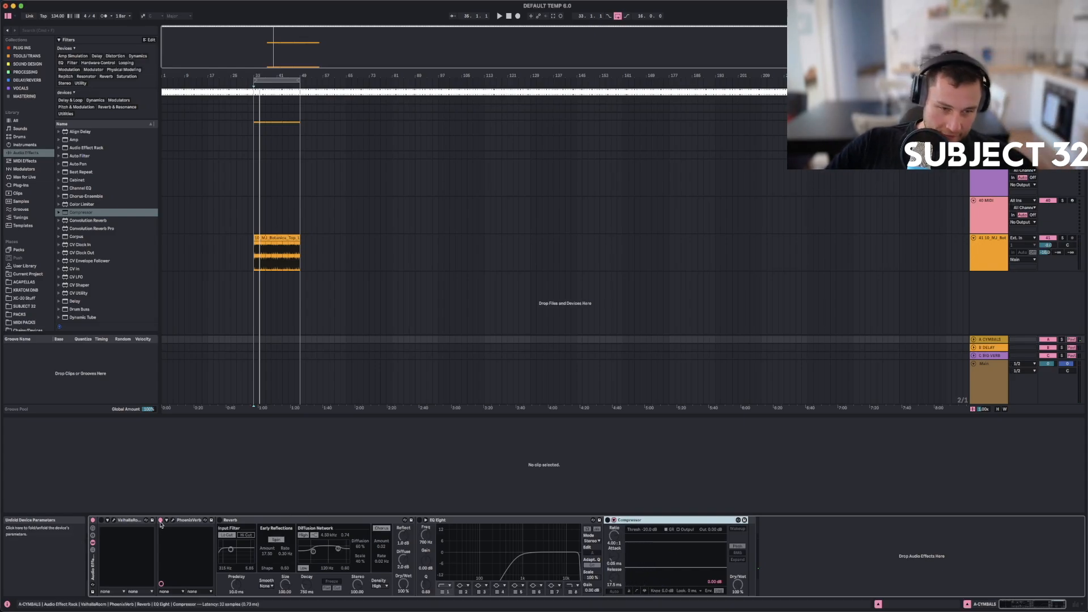
Show the chain list of the CYMBALS return's audio effect rack and rename the rack CYMBAL VERBZ.
{"action": "left_click", "coordinate": [92, 550]}
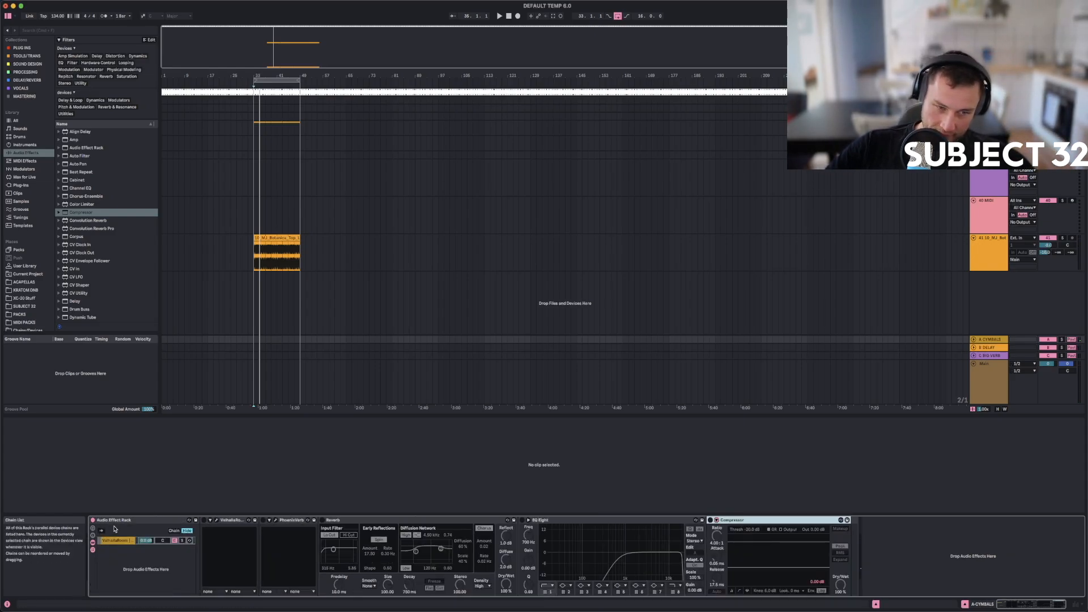
{"action": "right_click", "coordinate": [113, 520]}
{"action": "left_click", "coordinate": [128, 453]}
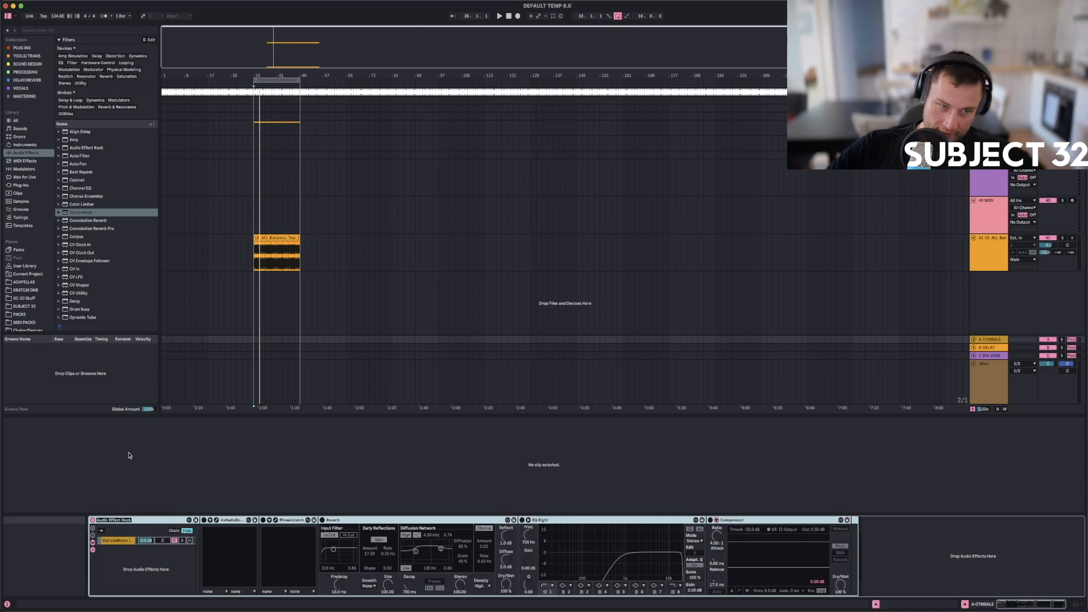
{"action": "type", "text": "CYMBAL VERBZ"}
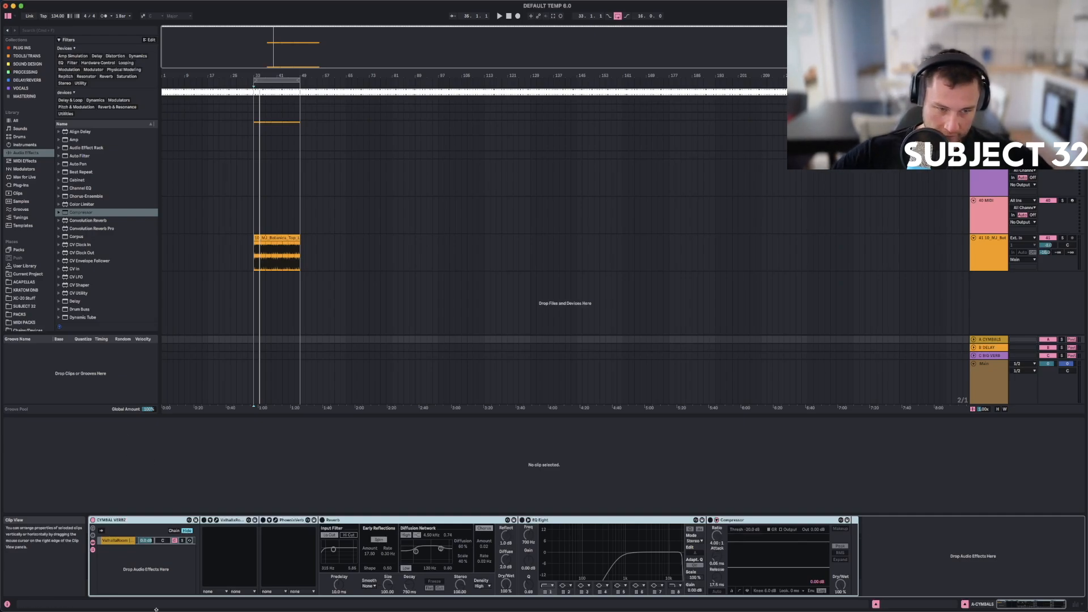
{"action": "left_click", "coordinate": [145, 560]}
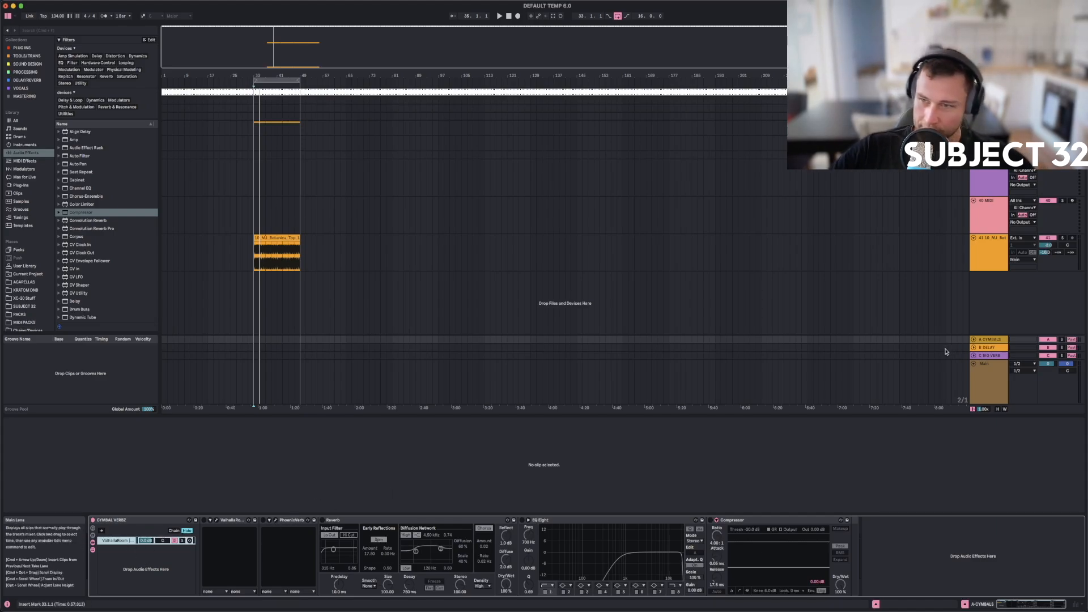
Check the device chains of the CYMBALS and DELAY returns and delete the separate audio track holding the Botanica top loop.
{"action": "left_click", "coordinate": [997, 340]}
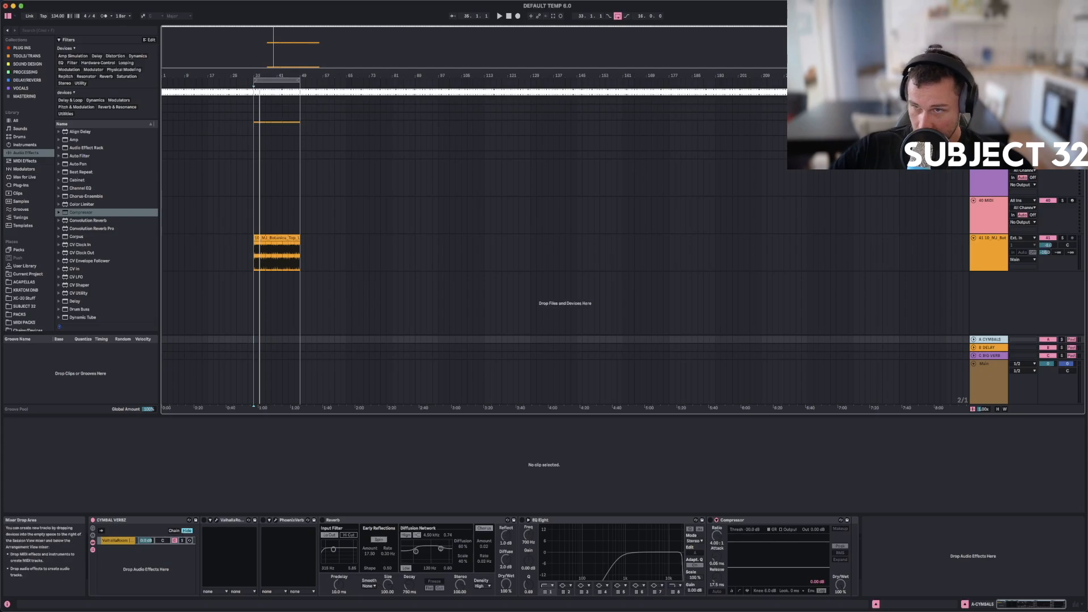
{"action": "left_click", "coordinate": [982, 348]}
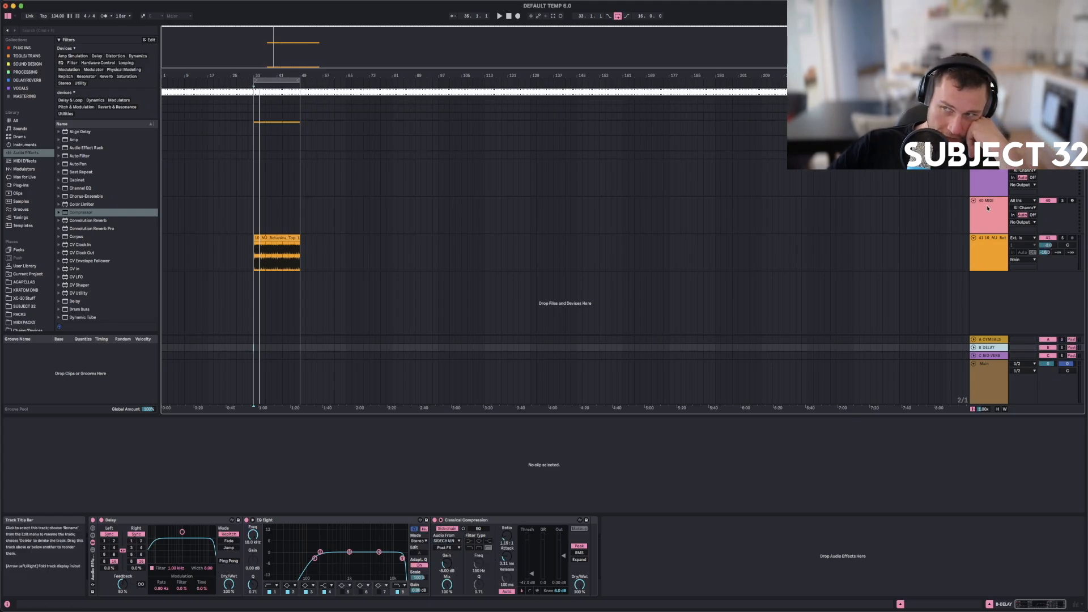
{"action": "left_click", "coordinate": [984, 248]}
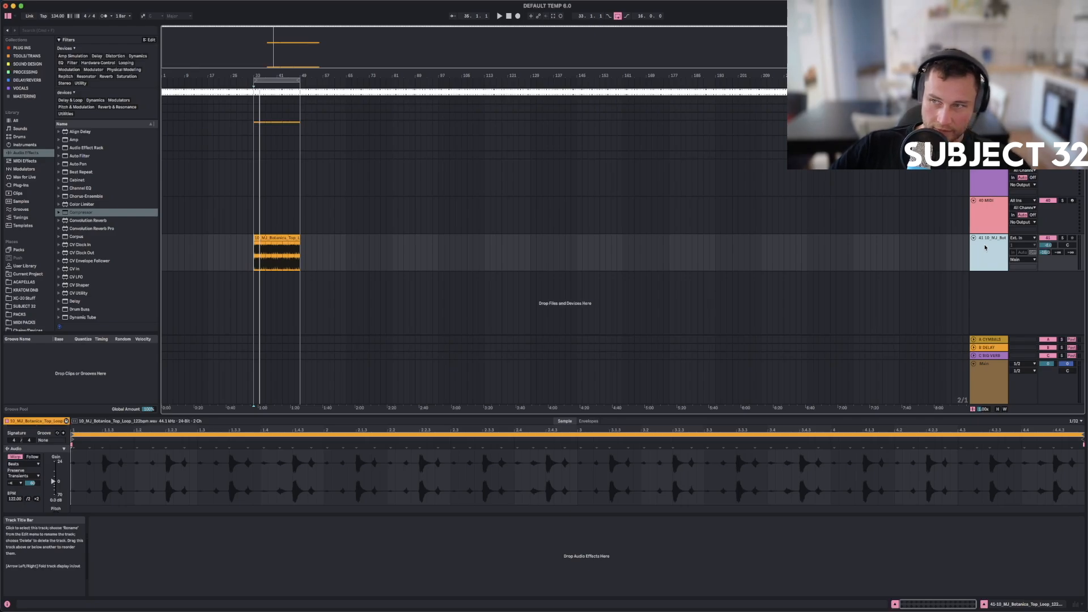
{"action": "key", "text": "Delete"}
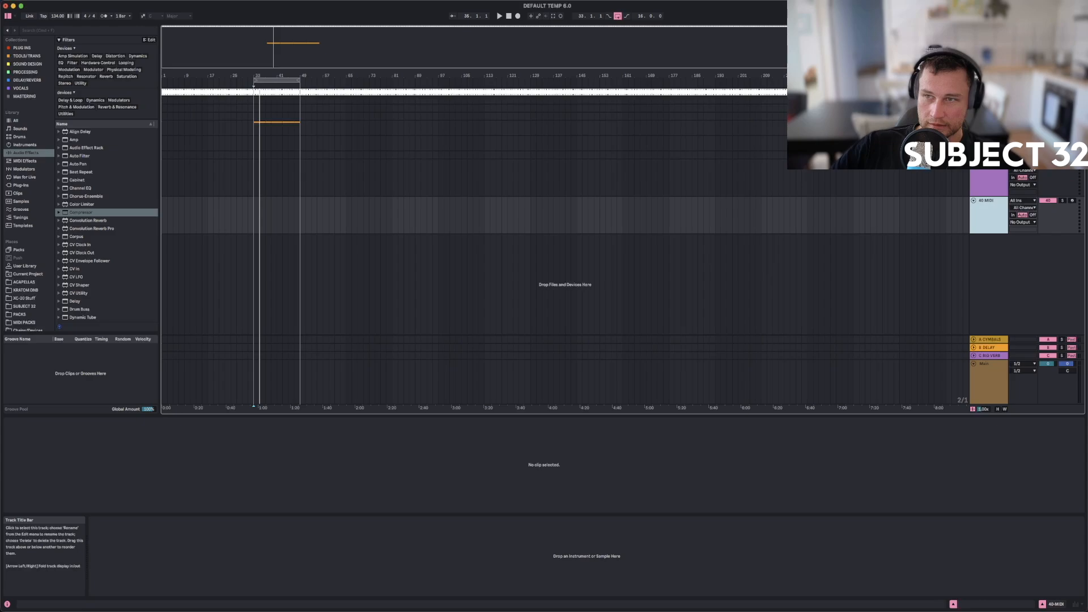
Play the arrangement and delete the Botanica top loop clip from the SHAKER track.
{"action": "scroll", "coordinate": [565, 248], "scroll_direction": "up", "scroll_amount": 3}
{"action": "left_click", "coordinate": [267, 162]}
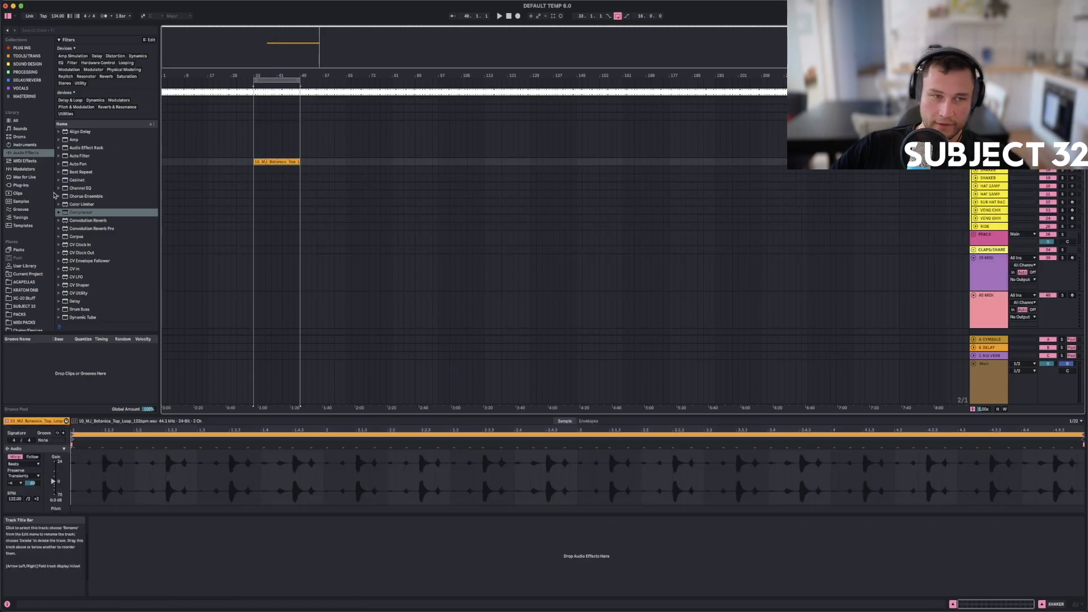
{"action": "scroll", "coordinate": [95, 259], "scroll_direction": "down", "scroll_amount": 10}
{"action": "key", "text": "space"}
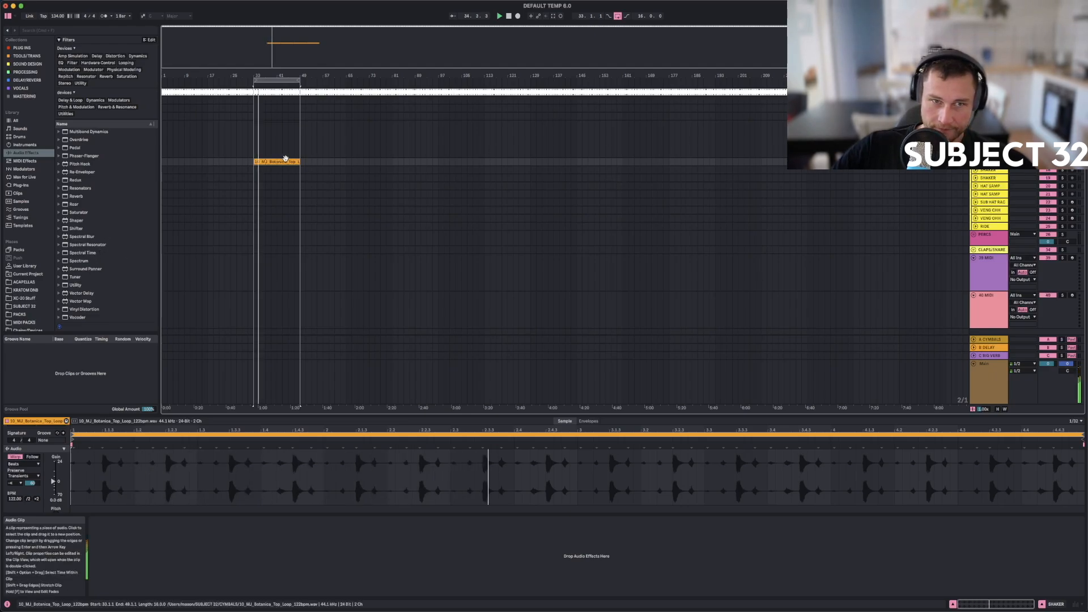
{"action": "key", "text": "Delete"}
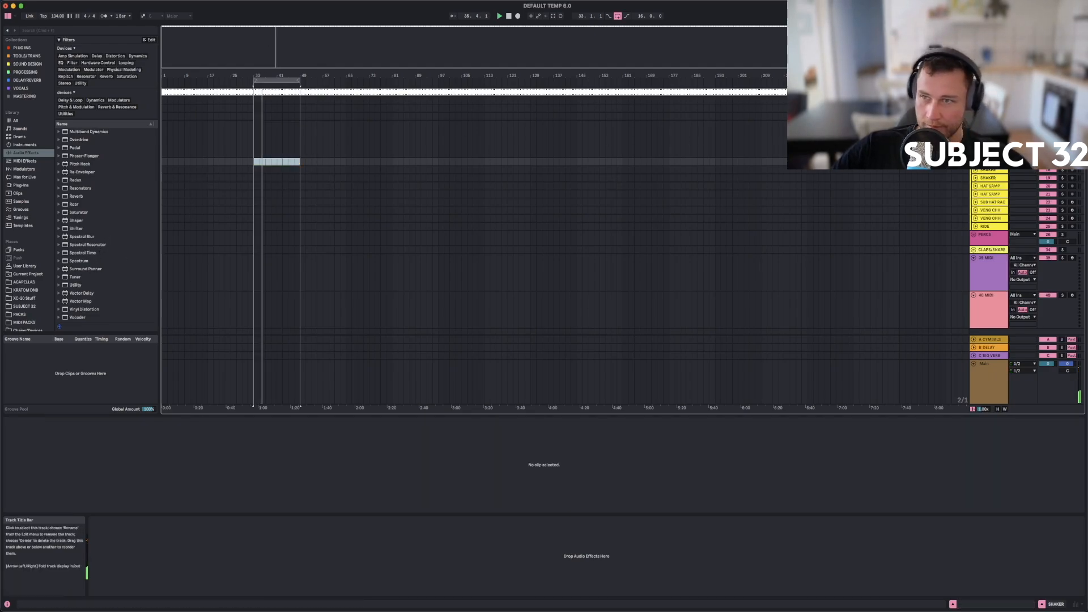
Step through the track headers above the MIDI tracks and bring up the DELAY return's device chain.
{"action": "left_click", "coordinate": [990, 124]}
{"action": "left_click", "coordinate": [974, 124]}
{"action": "left_click", "coordinate": [990, 140]}
{"action": "left_click", "coordinate": [989, 154]}
{"action": "left_click", "coordinate": [991, 178]}
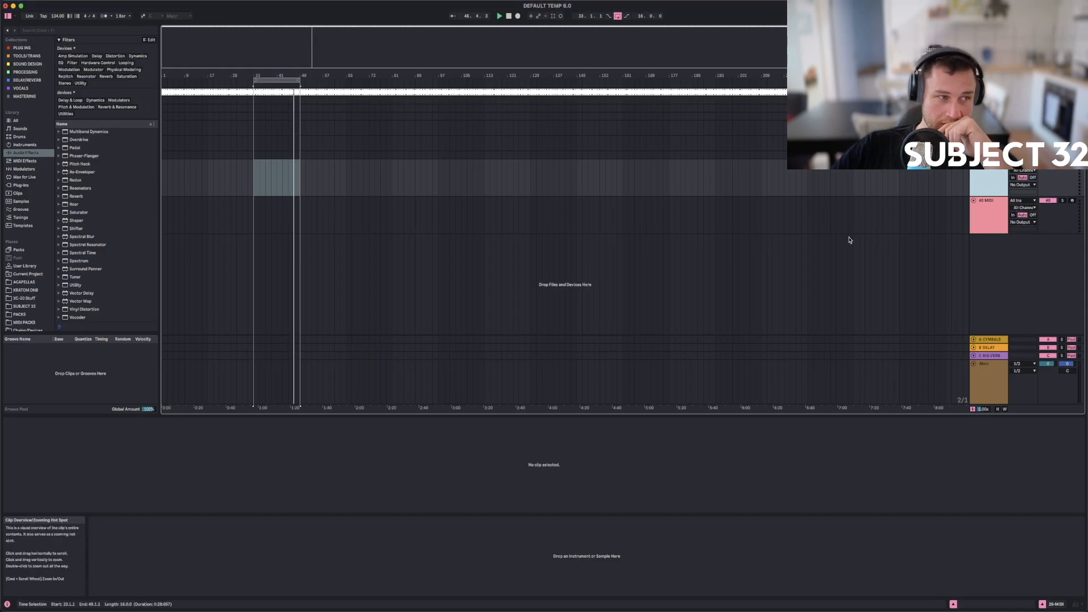
{"action": "left_click", "coordinate": [1005, 347]}
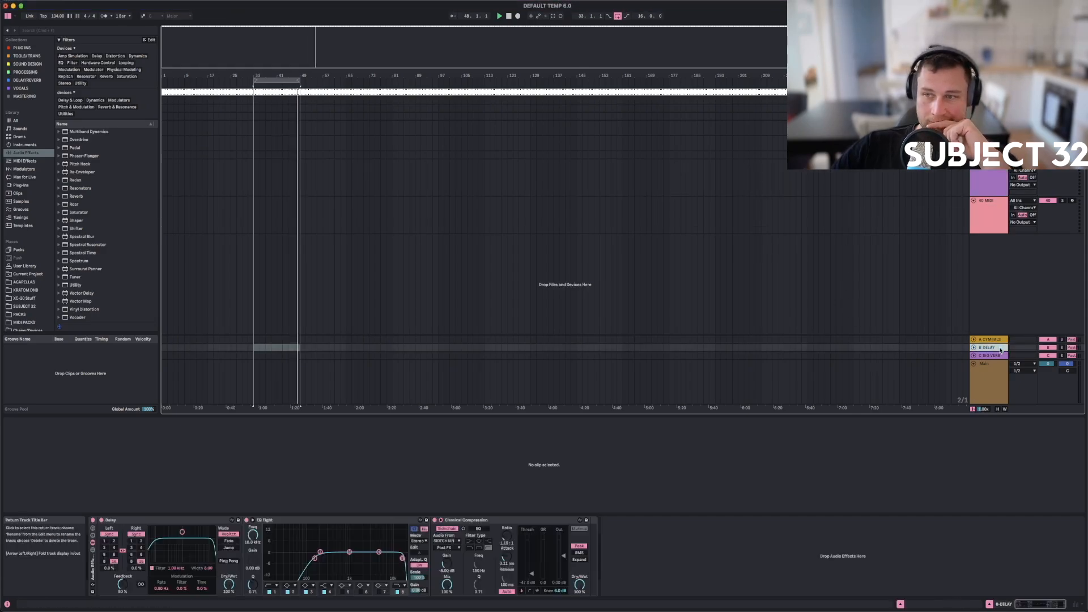
Place a bass one-shot from the SUBJECT 32 folder's BASS SHOTS (In Key) on a new audio track at bar 33.
{"action": "left_click", "coordinate": [23, 306]}
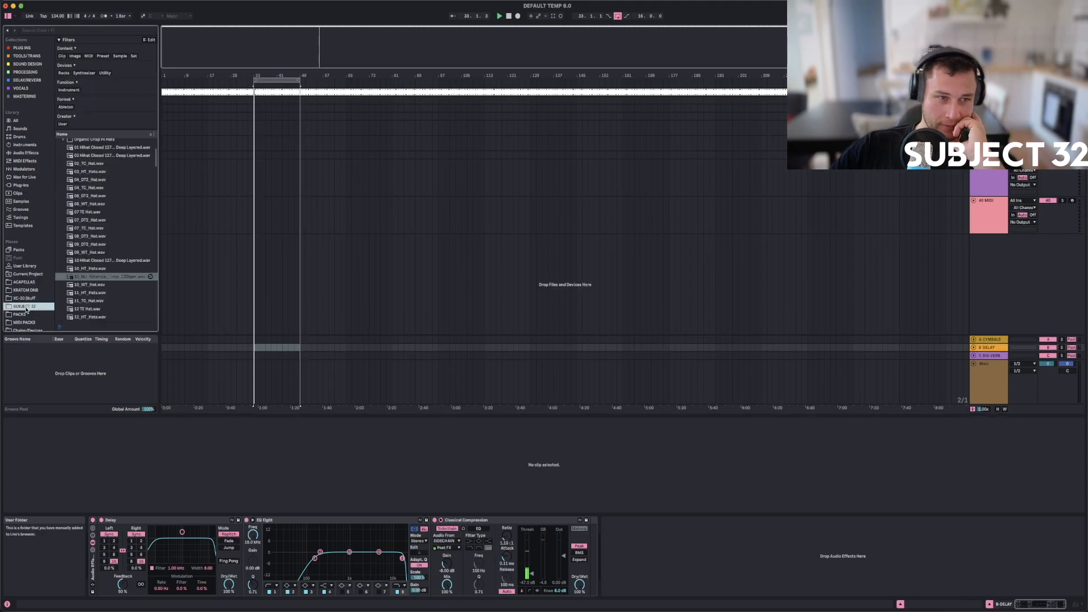
{"action": "left_click", "coordinate": [60, 199]}
{"action": "left_click", "coordinate": [60, 199]}
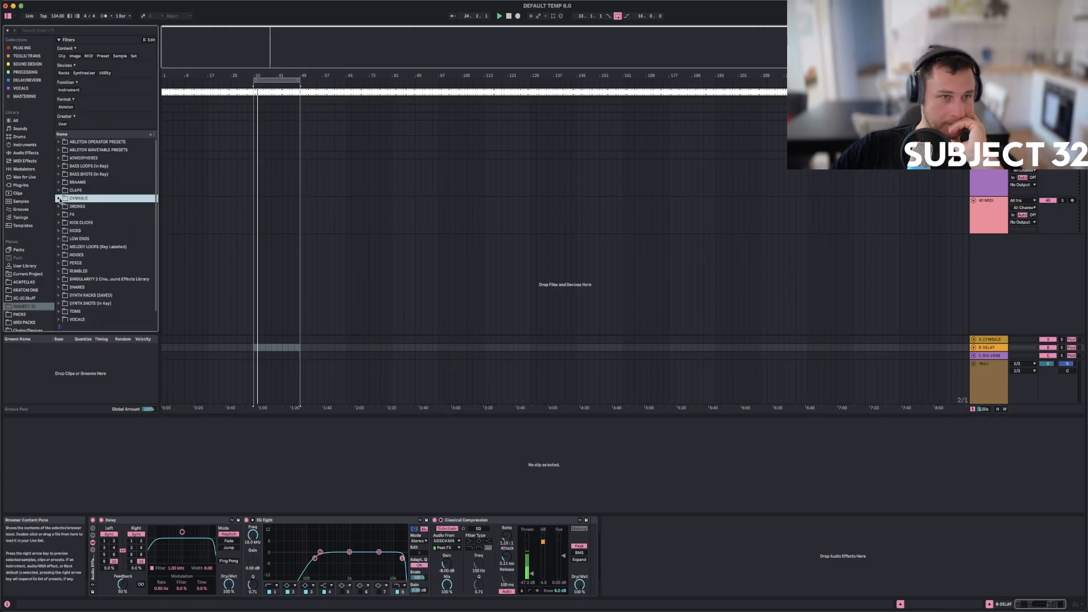
{"action": "left_click", "coordinate": [59, 174]}
{"action": "left_click", "coordinate": [77, 214]}
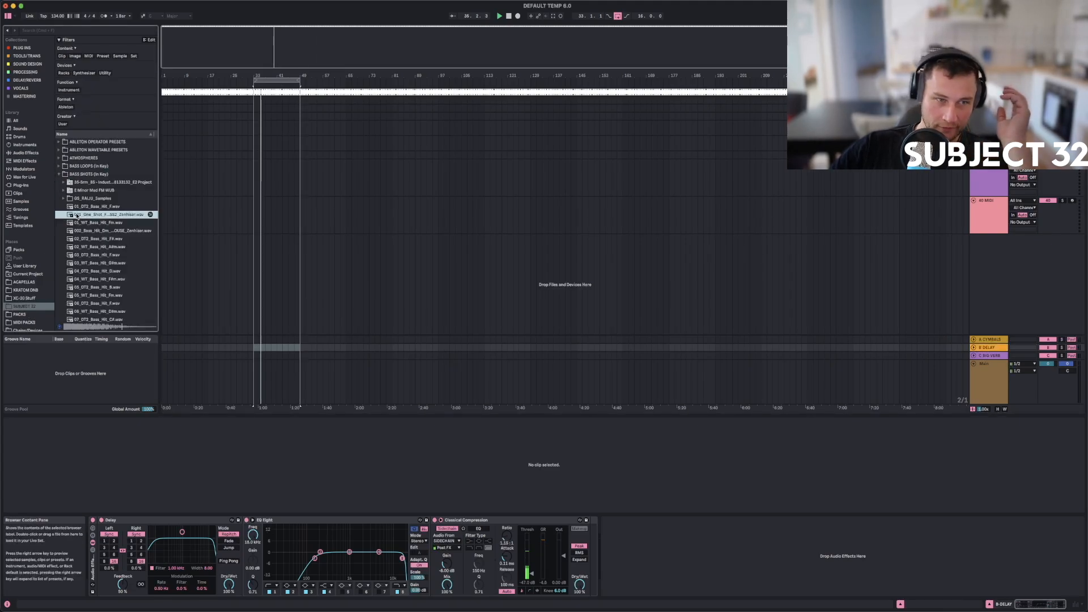
{"action": "left_click_drag", "start_coordinate": [236, 77], "coordinate": [202, 145]}
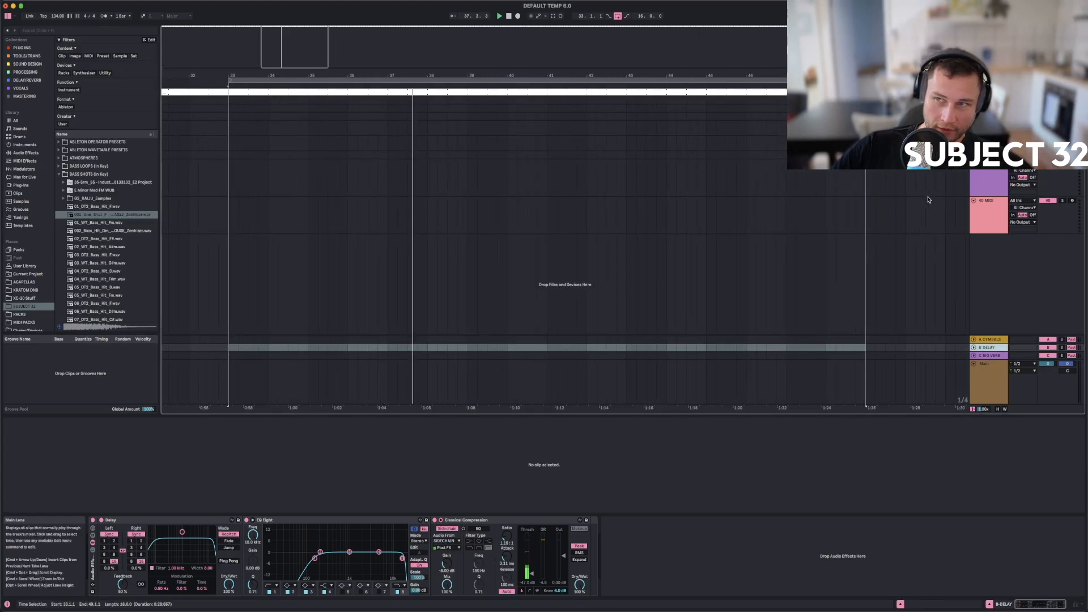
{"action": "left_click", "coordinate": [979, 225]}
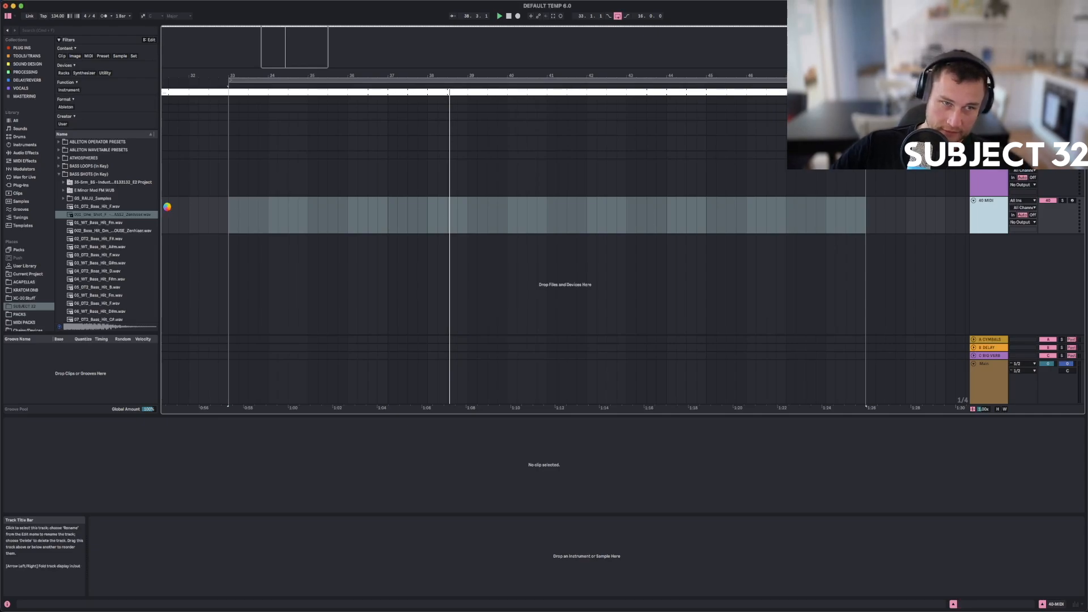
{"action": "left_click", "coordinate": [248, 252]}
{"action": "mouse_move", "coordinate": [245, 251]}
{"action": "left_mouse_down"}
{"action": "mouse_move", "coordinate": [266, 254]}
{"action": "mouse_move", "coordinate": [234, 249]}
{"action": "left_mouse_up"}
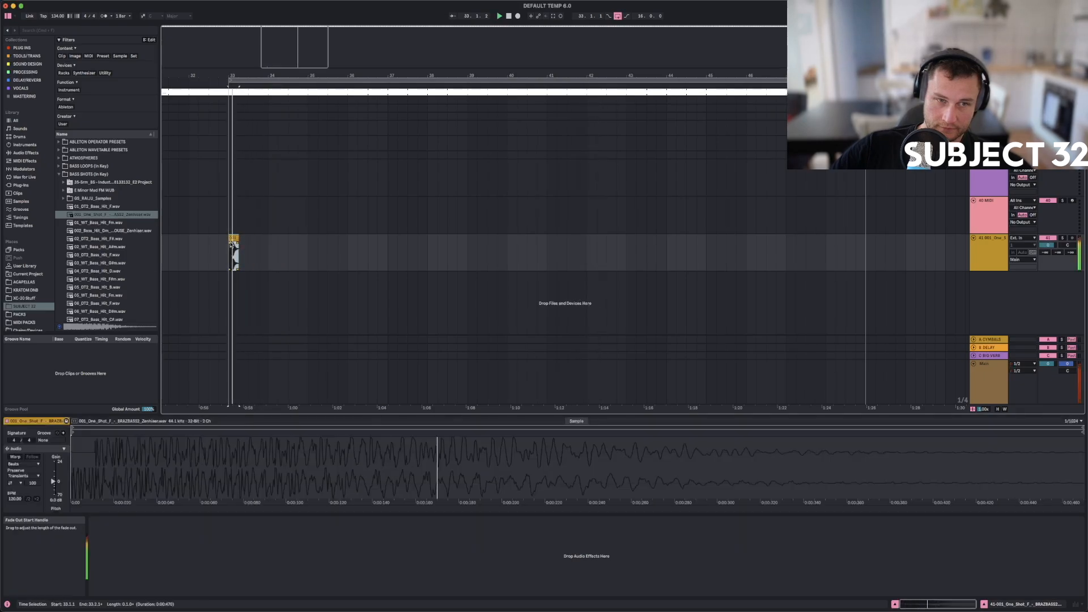
Raise the bass one-shot track's send to the DELAY return and play it with the return's devices shown.
{"action": "left_click", "coordinate": [60, 175]}
{"action": "left_click_drag", "start_coordinate": [1057, 253], "coordinate": [1057, 193]}
{"action": "key", "text": "space"}
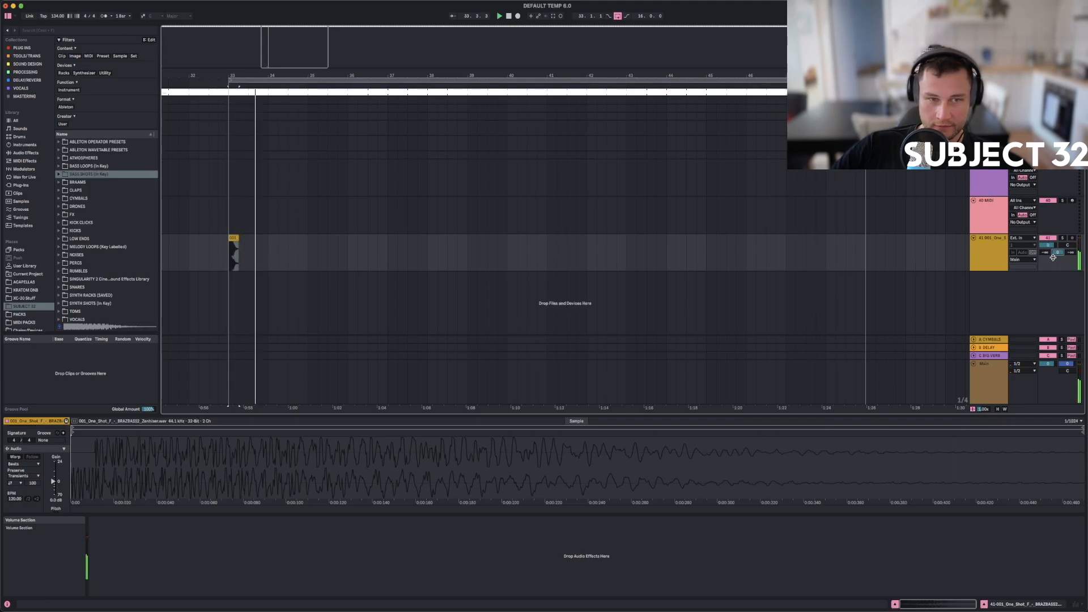
{"action": "left_click", "coordinate": [992, 350]}
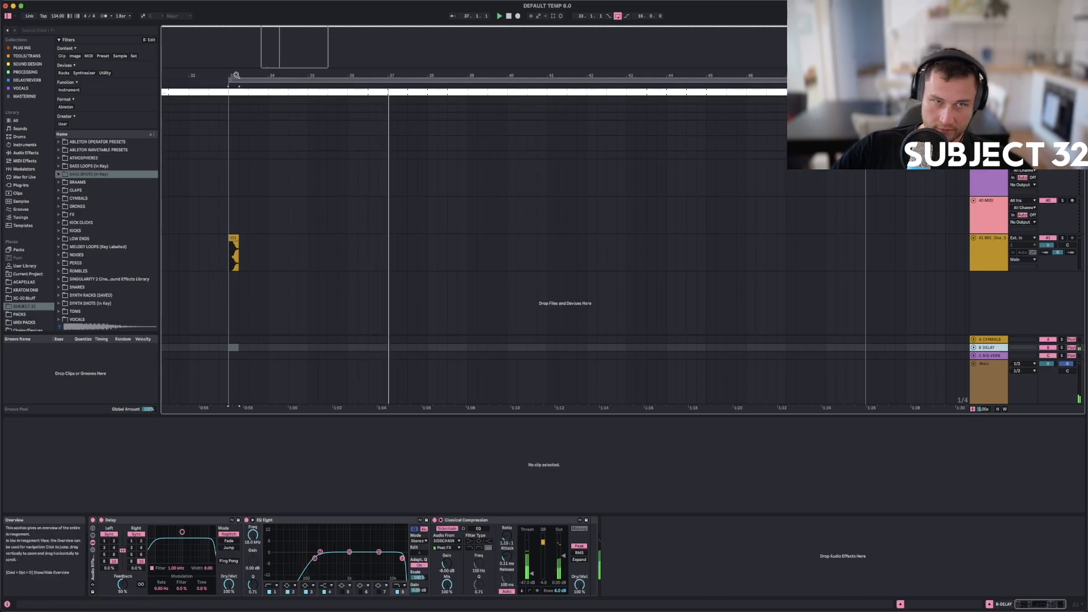
Lengthen the bass one-shot clip's fade-out over roughly its second half and return to the DELAY return's devices.
{"action": "left_click_drag", "start_coordinate": [235, 75], "coordinate": [235, 108]}
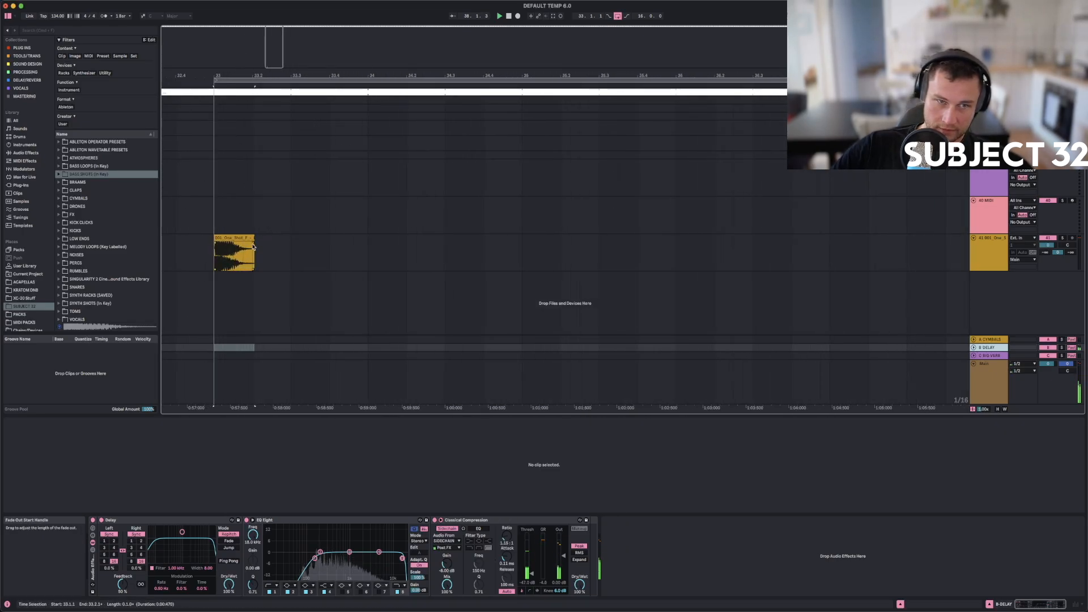
{"action": "left_click_drag", "start_coordinate": [253, 247], "coordinate": [231, 247]}
{"action": "left_click_drag", "start_coordinate": [303, 75], "coordinate": [303, 36]}
{"action": "double_click", "coordinate": [992, 254]}
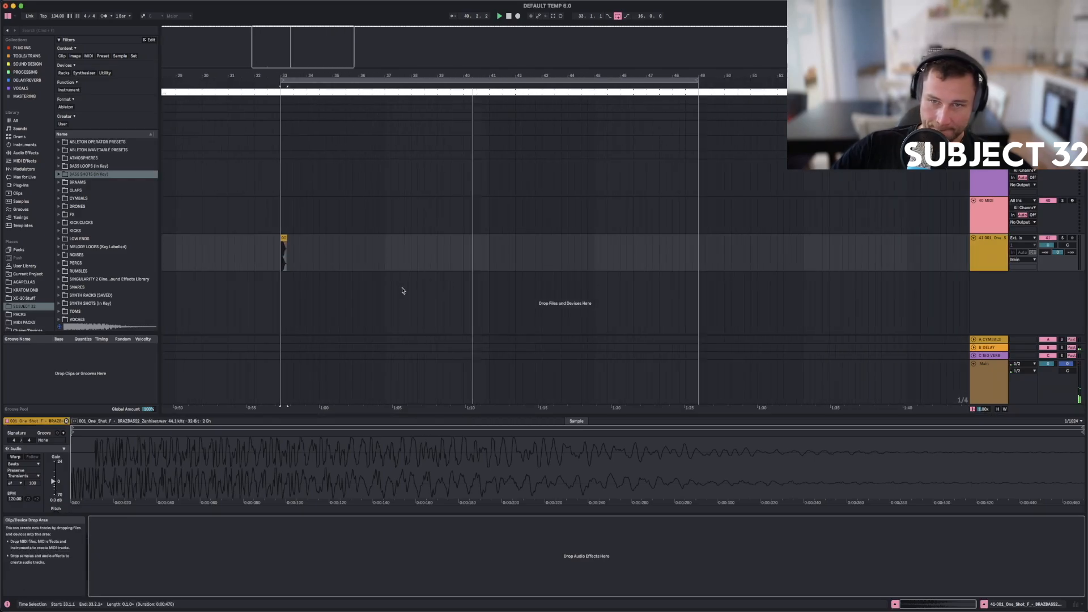
{"action": "left_click", "coordinate": [989, 347]}
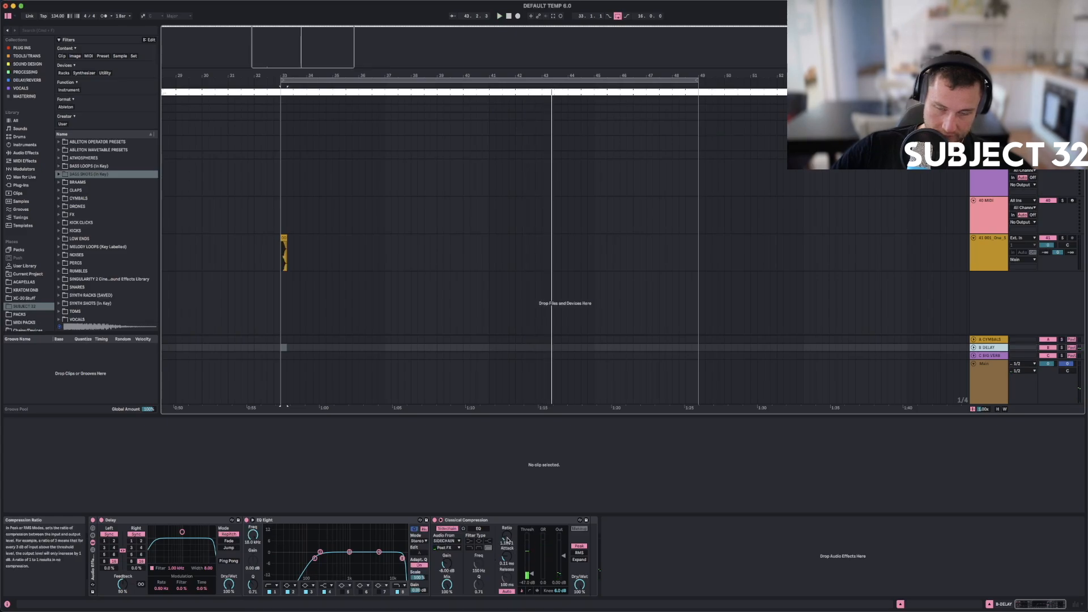
Show Classical Compression's activity graph on the DELAY return and audition the bass one-shot through it by repeatedly starting and stopping playback.
{"action": "left_click", "coordinate": [538, 591]}
{"action": "key", "text": "space"}
{"action": "key", "text": "space"}
{"action": "key", "text": "space"}
{"action": "key", "text": "space"}
{"action": "key", "text": "space"}
{"action": "key", "text": "space"}
{"action": "key", "text": "space"}
{"action": "key", "text": "space"}
{"action": "key", "text": "space"}
{"action": "left_click_drag", "start_coordinate": [507, 536], "coordinate": [507, 521]}
{"action": "key", "text": "space"}
{"action": "key", "text": "space"}
{"action": "key", "text": "space"}
{"action": "key", "text": "space"}
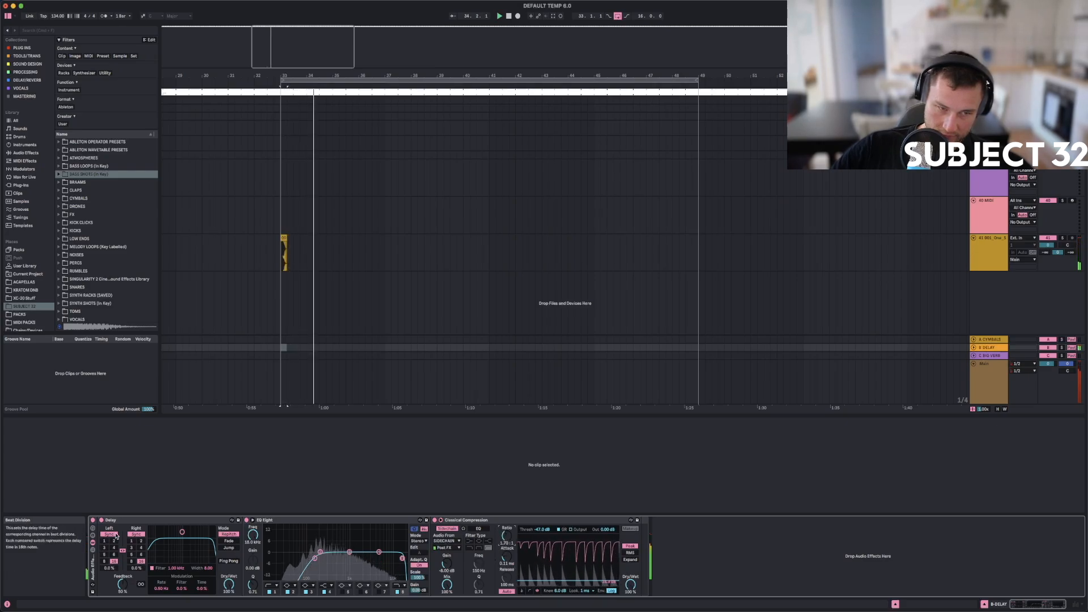
{"action": "key", "text": "space"}
{"action": "key", "text": "space"}
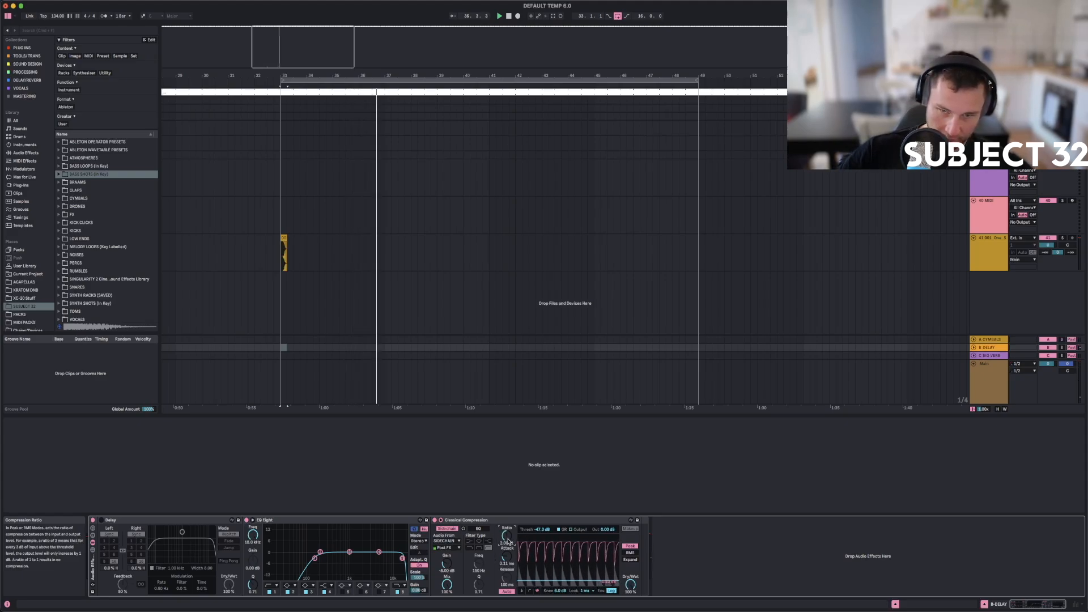
Set Classical Compression's ratio to 4.00:1 and its threshold to -28.0 dB on the DELAY return.
{"action": "left_click_drag", "start_coordinate": [507, 541], "coordinate": [508, 519]}
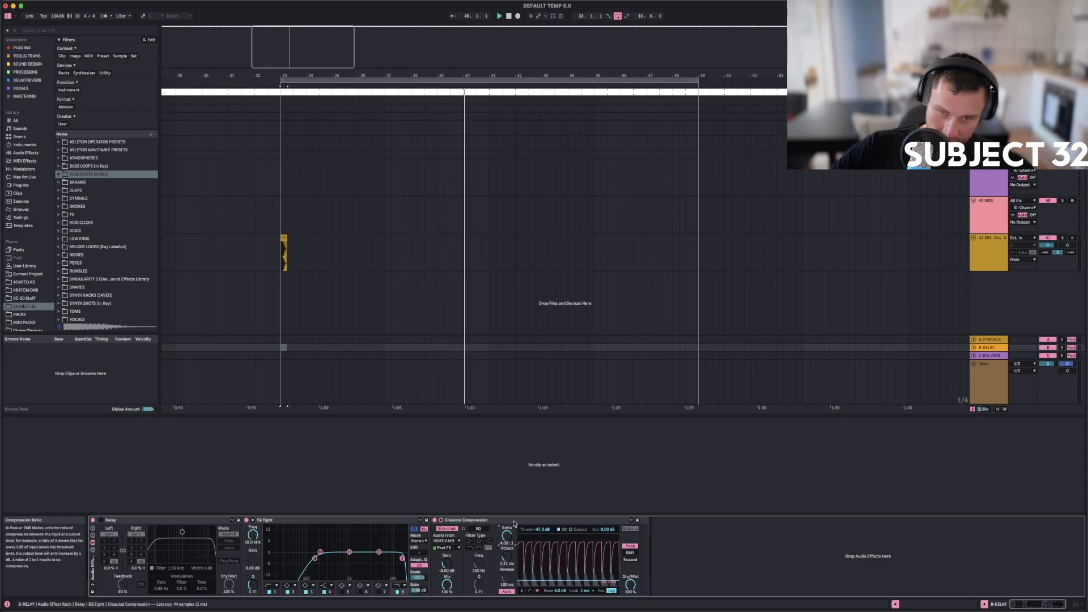
{"action": "left_click_drag", "start_coordinate": [532, 529], "coordinate": [533, 510]}
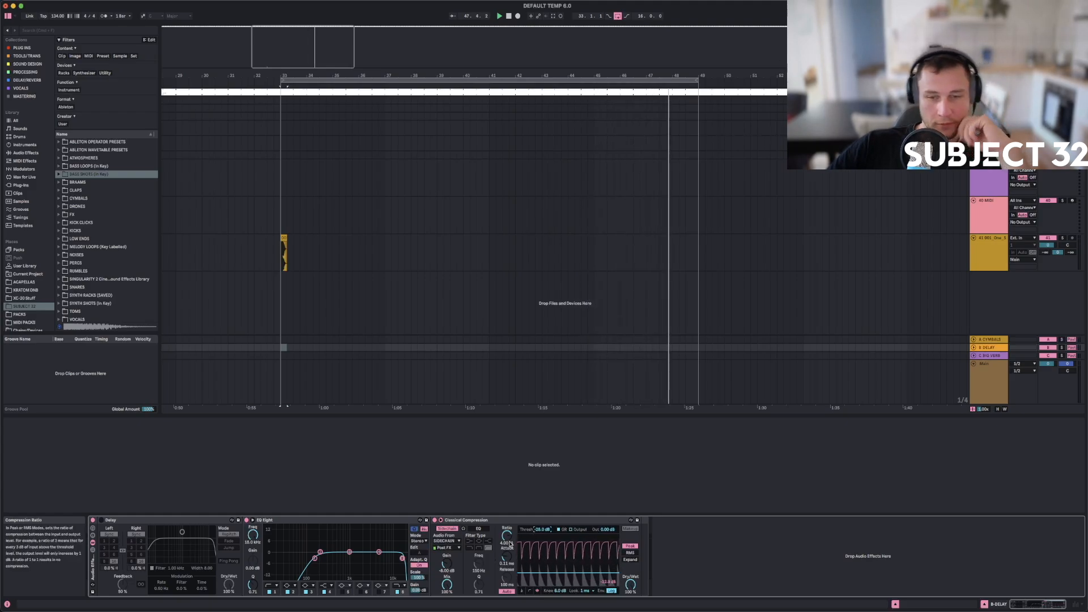
{"action": "left_click", "coordinate": [454, 523]}
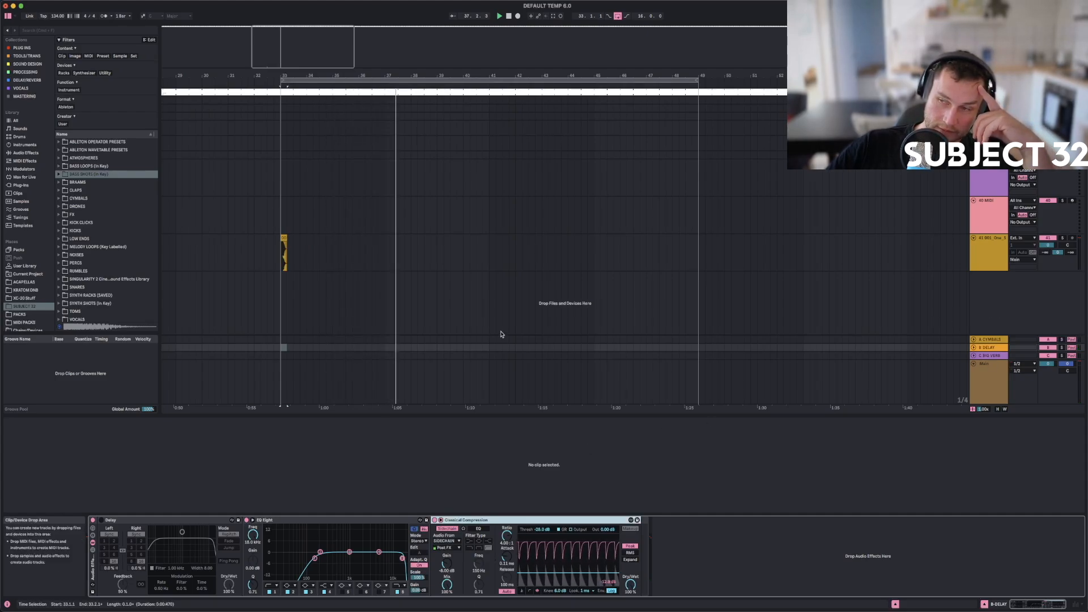
Rename the DELAY return track as 16th Delay and select it again.
{"action": "left_click", "coordinate": [985, 349]}
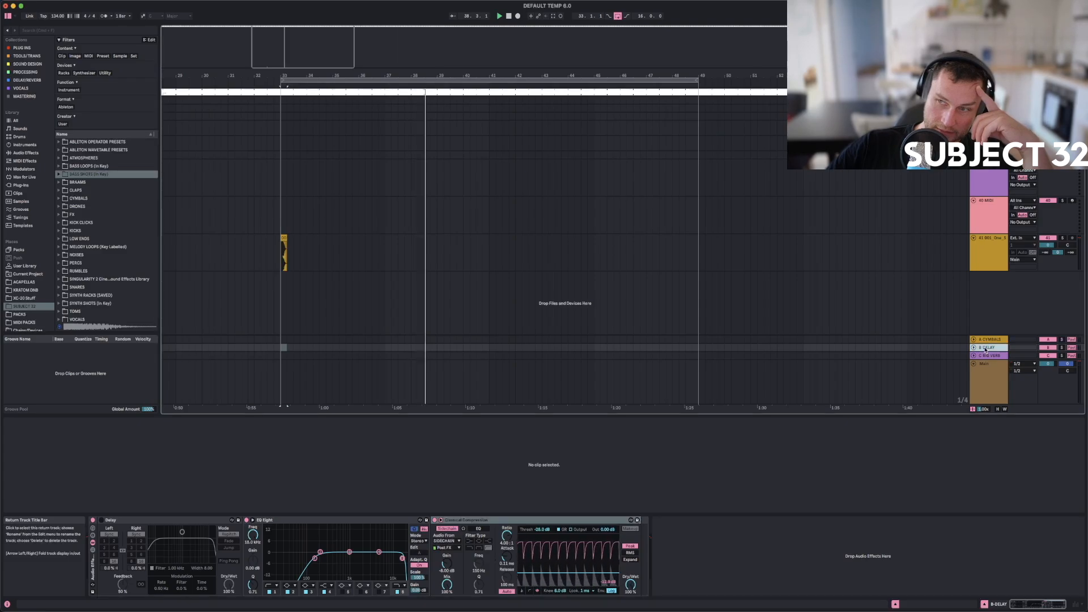
{"action": "right_click", "coordinate": [985, 349]}
{"action": "left_click", "coordinate": [1000, 382]}
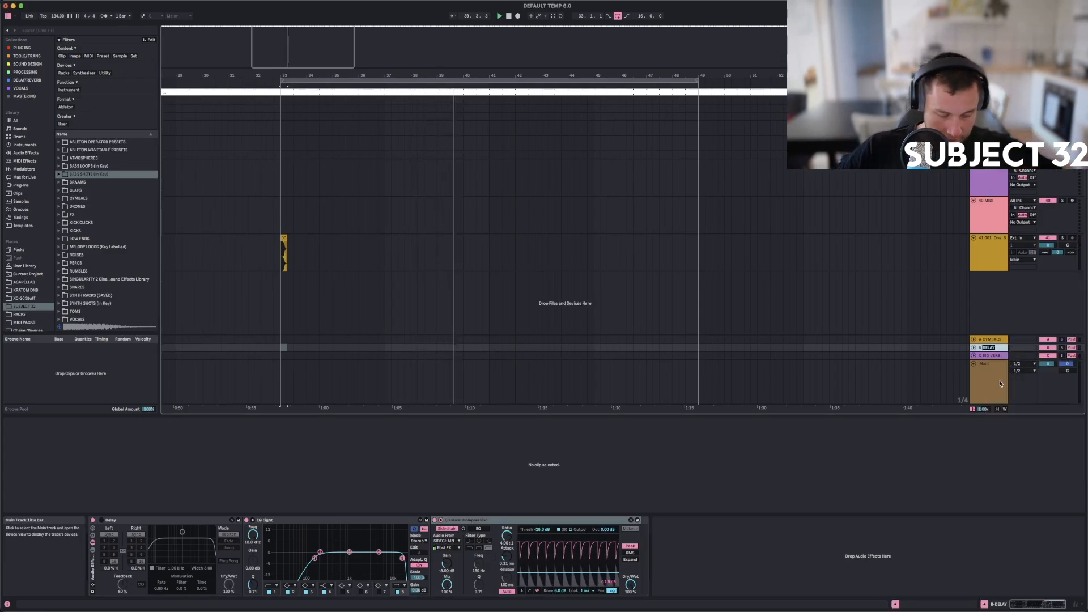
{"action": "type", "text": "16th Delay"}
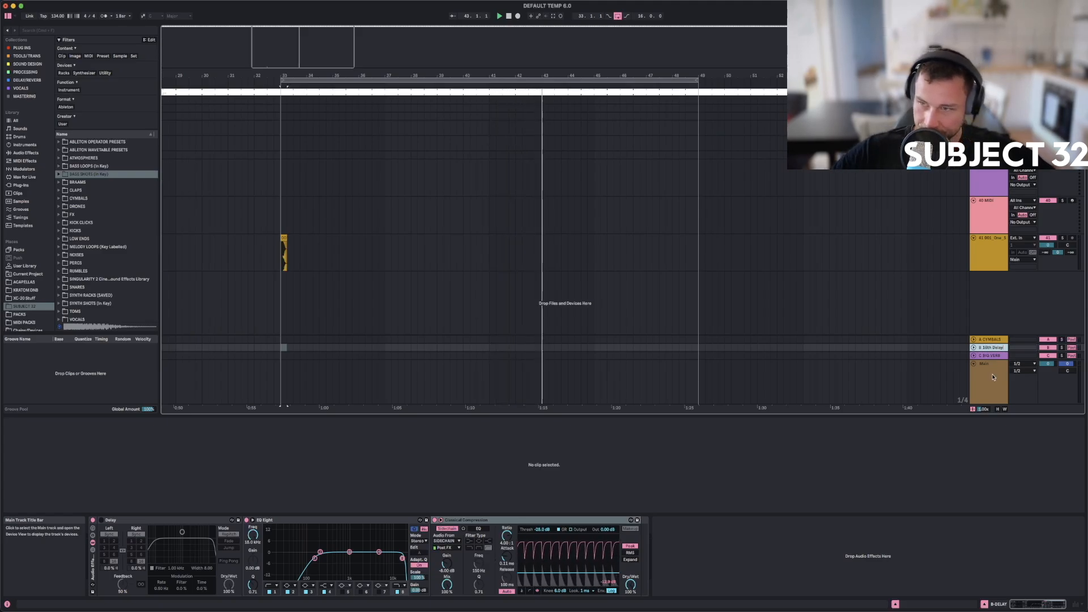
{"action": "left_click", "coordinate": [990, 357]}
{"action": "left_click", "coordinate": [990, 348]}
Lower the low-cut frequency of EQ Eight on the 16th Delay return to 100 Hz while auditioning the bass one-shot.
{"action": "key", "text": "space"}
{"action": "key", "text": "space"}
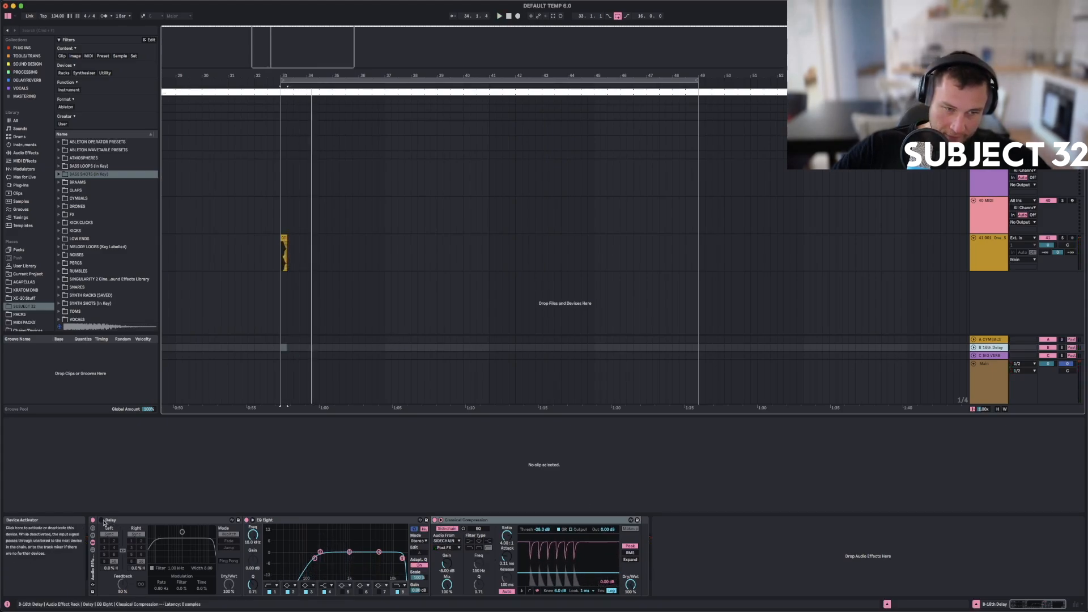
{"action": "left_click", "coordinate": [327, 522]}
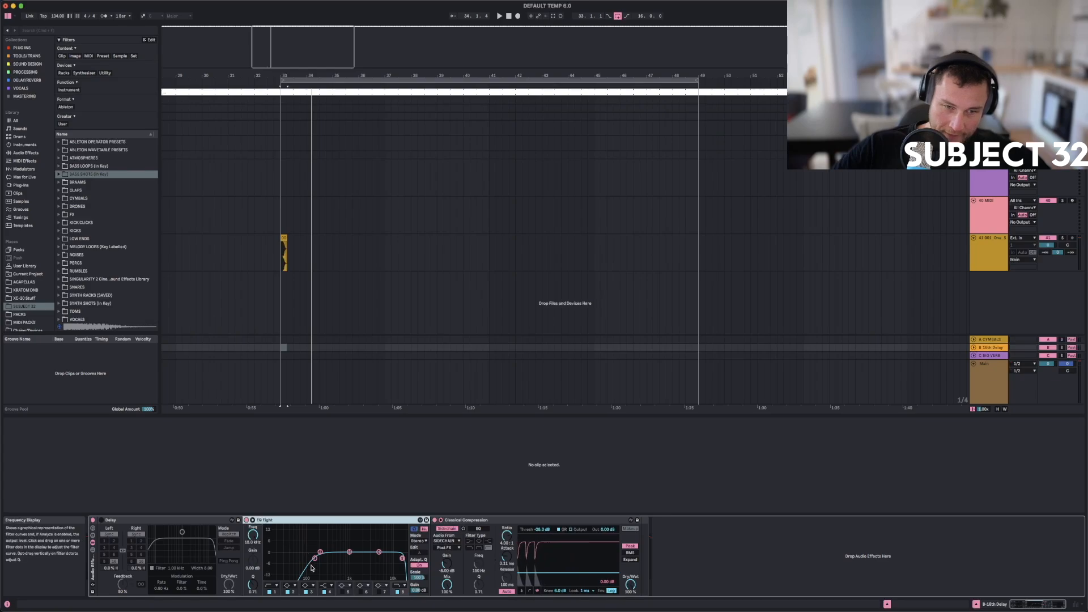
{"action": "left_click", "coordinate": [314, 558]}
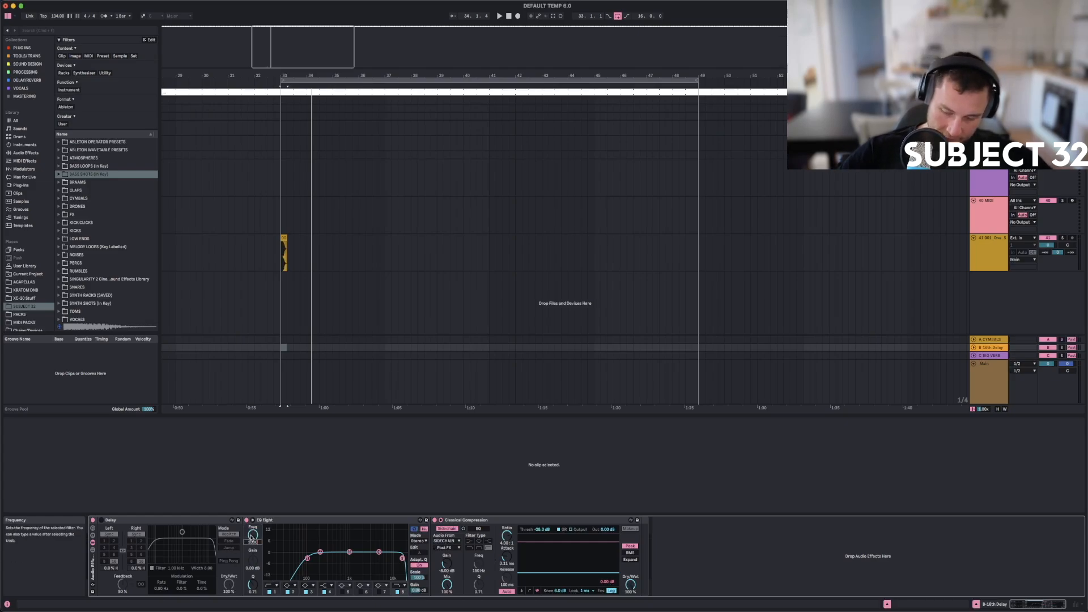
{"action": "key", "text": "space"}
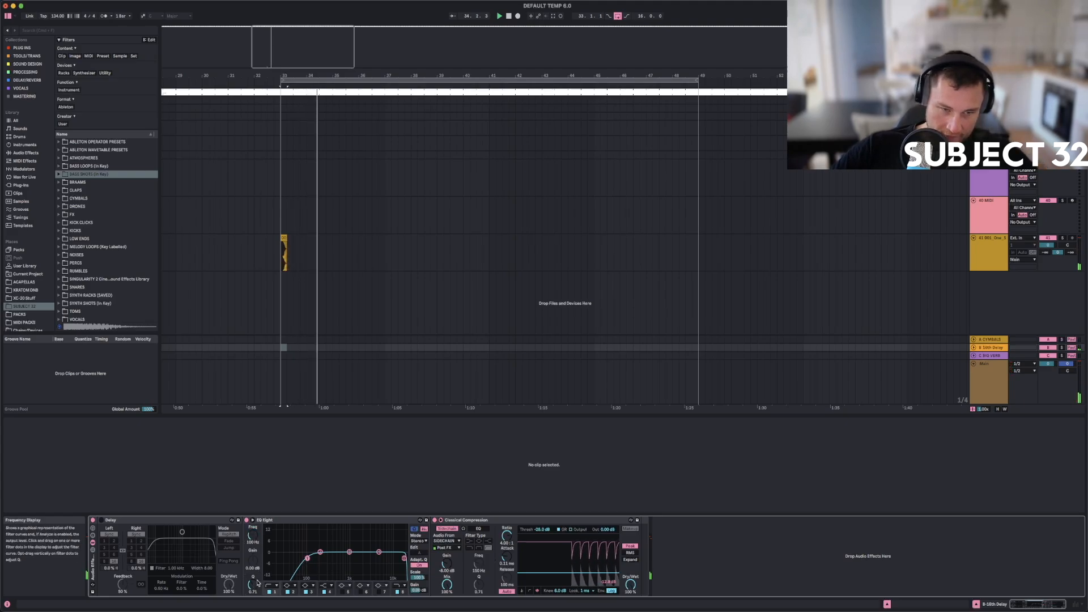
{"action": "left_click", "coordinate": [307, 558]}
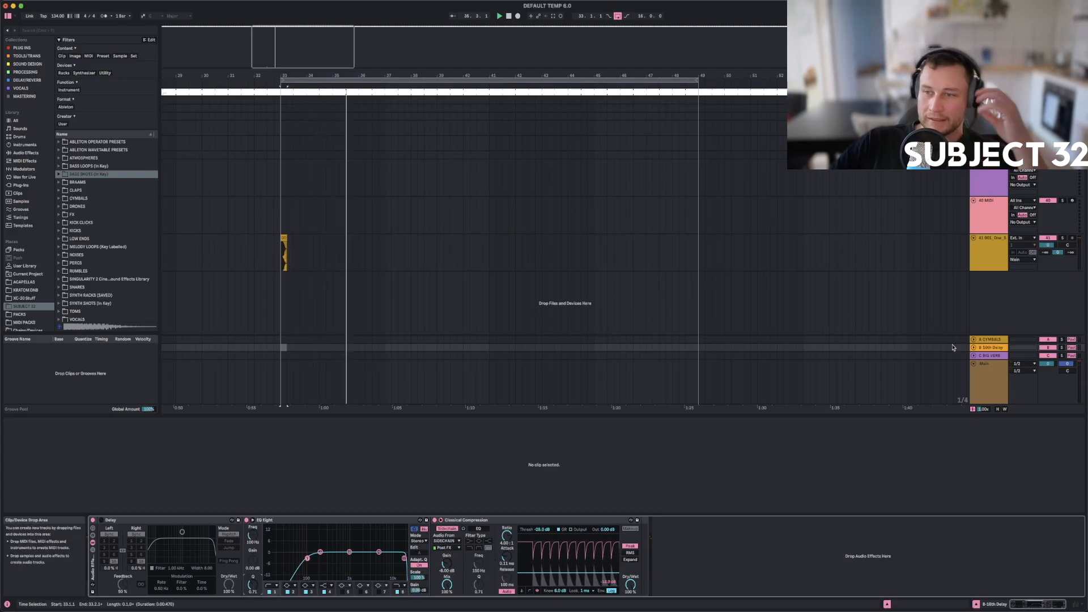
Switch on the Delay device on the 16th Delay return to hear the bass one-shot through it.
{"action": "left_click", "coordinate": [989, 348]}
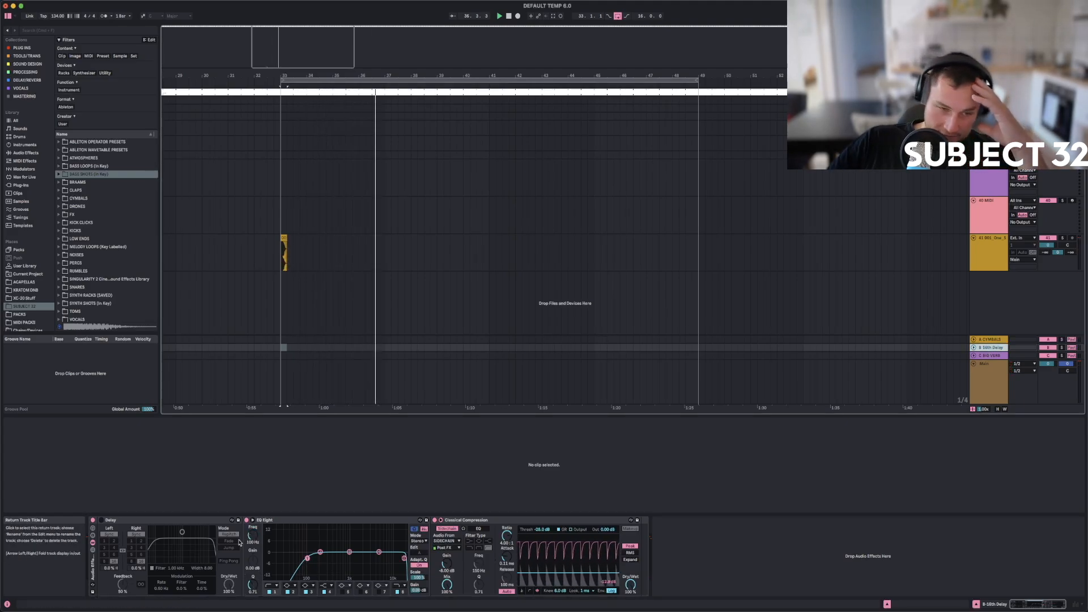
{"action": "left_click", "coordinate": [164, 522]}
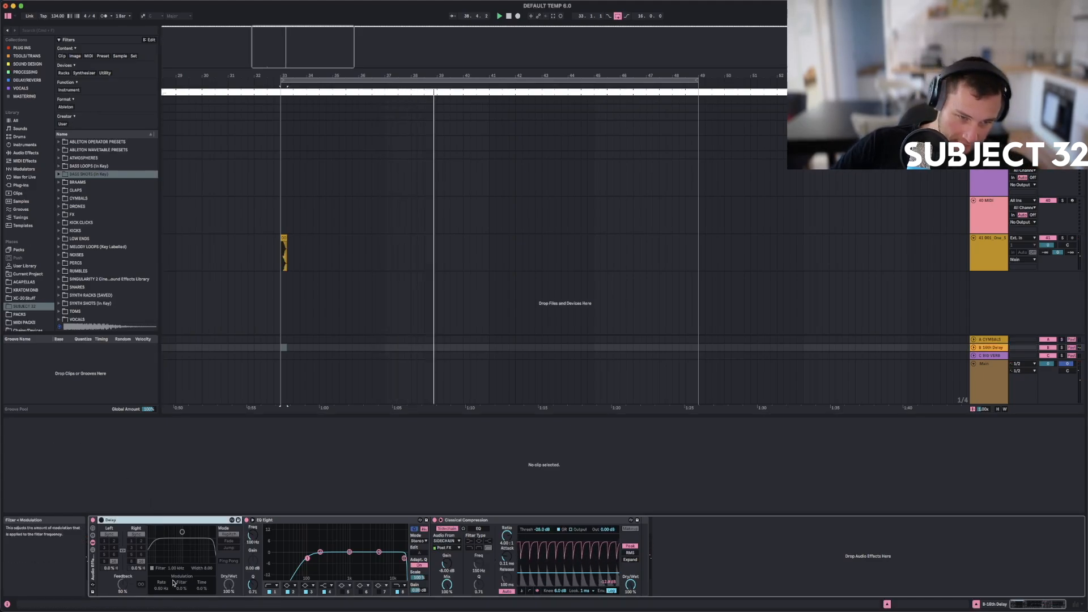
{"action": "left_click", "coordinate": [102, 521]}
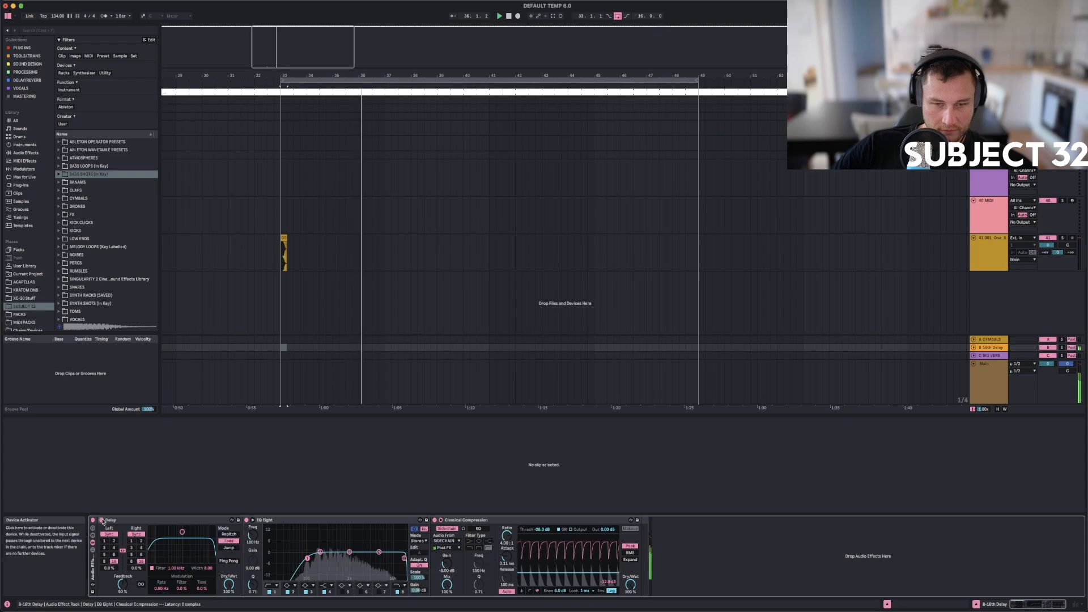
Filter the plug-ins by BABY Audio and insert Baby Comeback ahead of Delay on the 16th Delay return.
{"action": "left_click", "coordinate": [21, 184]}
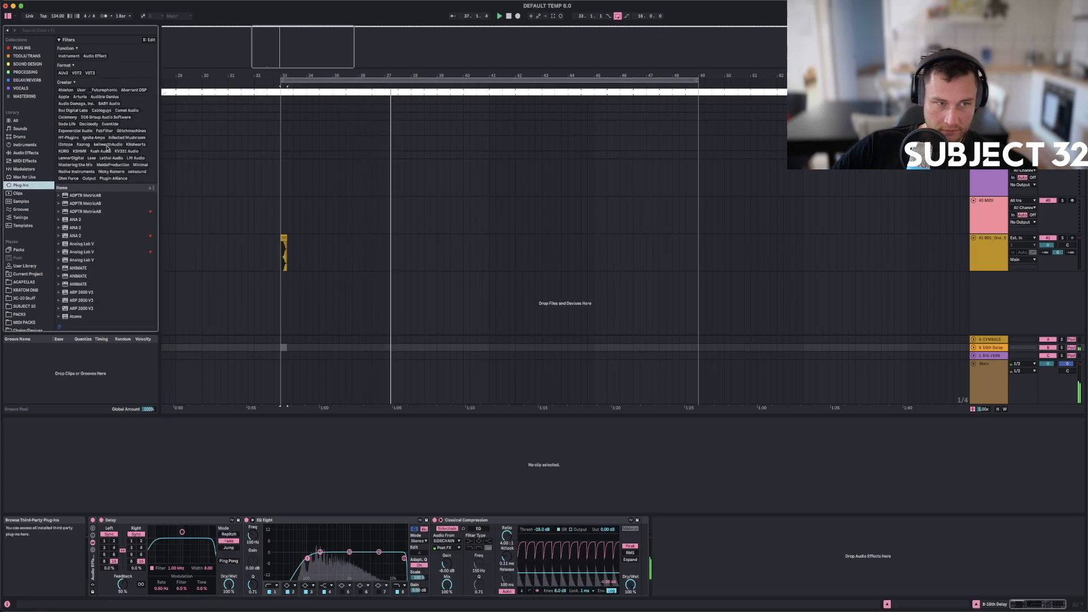
{"action": "left_click", "coordinate": [109, 104]}
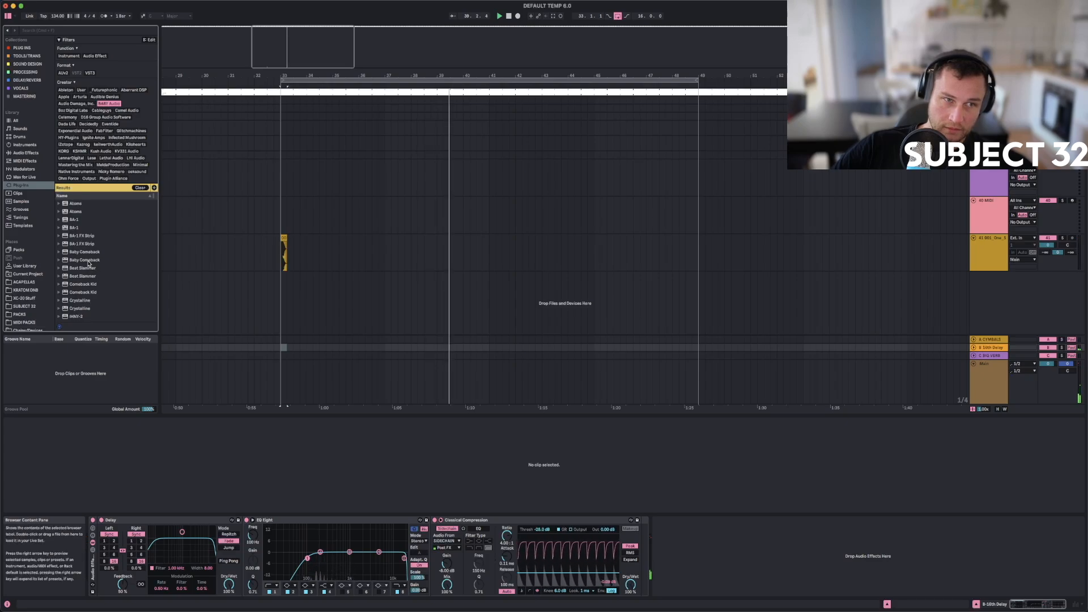
{"action": "left_click", "coordinate": [78, 260]}
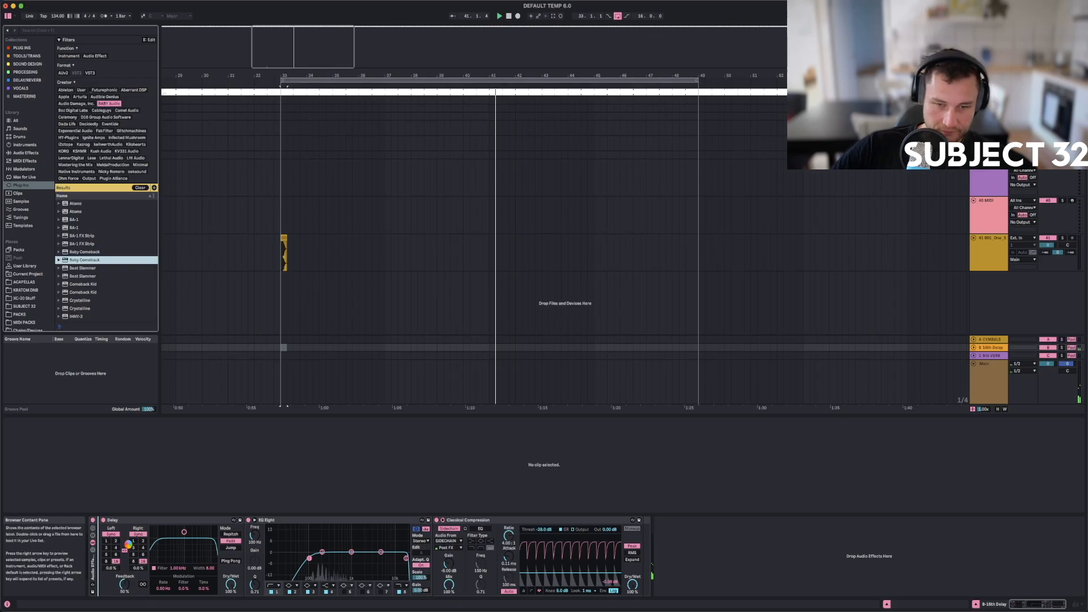
{"action": "left_click_drag", "start_coordinate": [128, 544], "coordinate": [127, 543]}
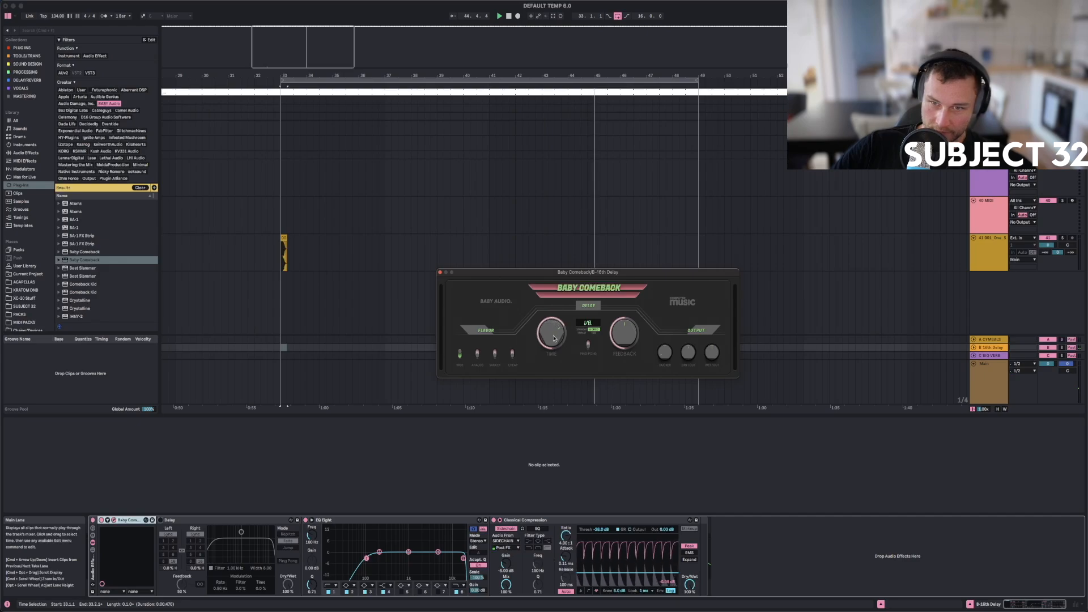
Audition the bass one-shot through Baby Comeback with its delay time at 1/16, 1/4, 1/1 and 1/2.
{"action": "key", "text": "space"}
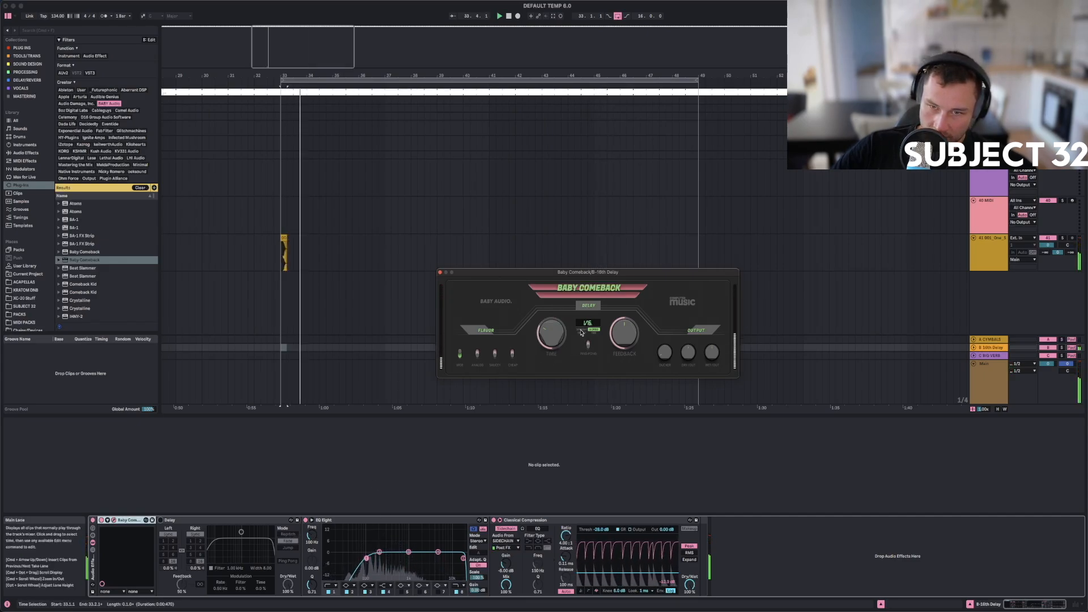
{"action": "left_click_drag", "start_coordinate": [558, 334], "coordinate": [572, 311]}
{"action": "key", "text": "space"}
{"action": "key", "text": "space"}
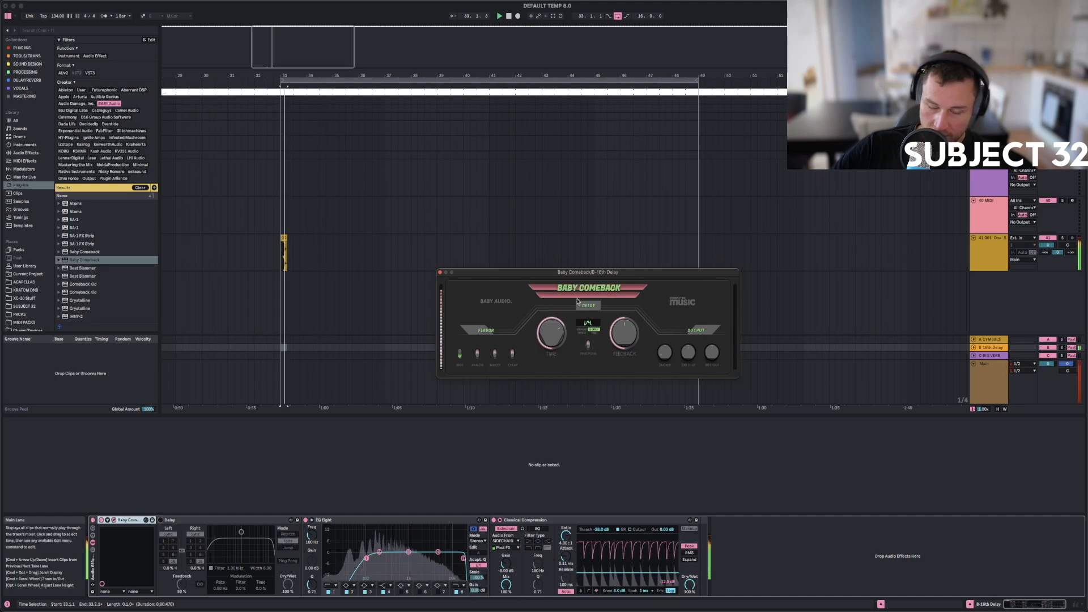
{"action": "left_click_drag", "start_coordinate": [558, 332], "coordinate": [567, 312]}
{"action": "key", "text": "space"}
{"action": "key", "text": "space"}
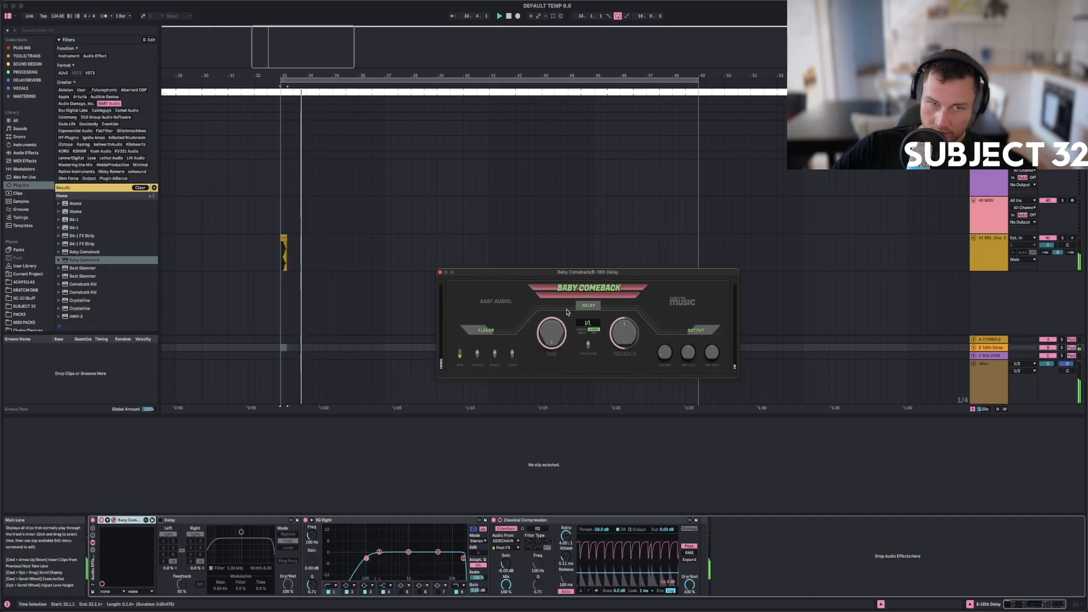
{"action": "left_click_drag", "start_coordinate": [555, 338], "coordinate": [556, 352]}
{"action": "key", "text": "space"}
{"action": "key", "text": "space"}
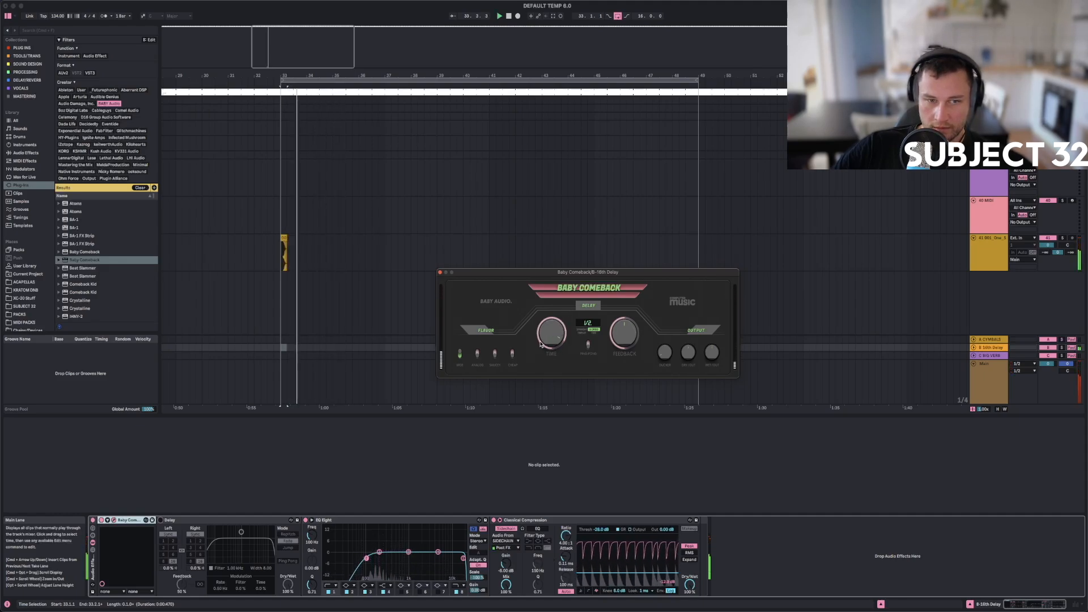
Compare the return with Baby Comeback bypassed and re-enabled, and restart the bass one-shot with the plug-in window open.
{"action": "left_click", "coordinate": [101, 521]}
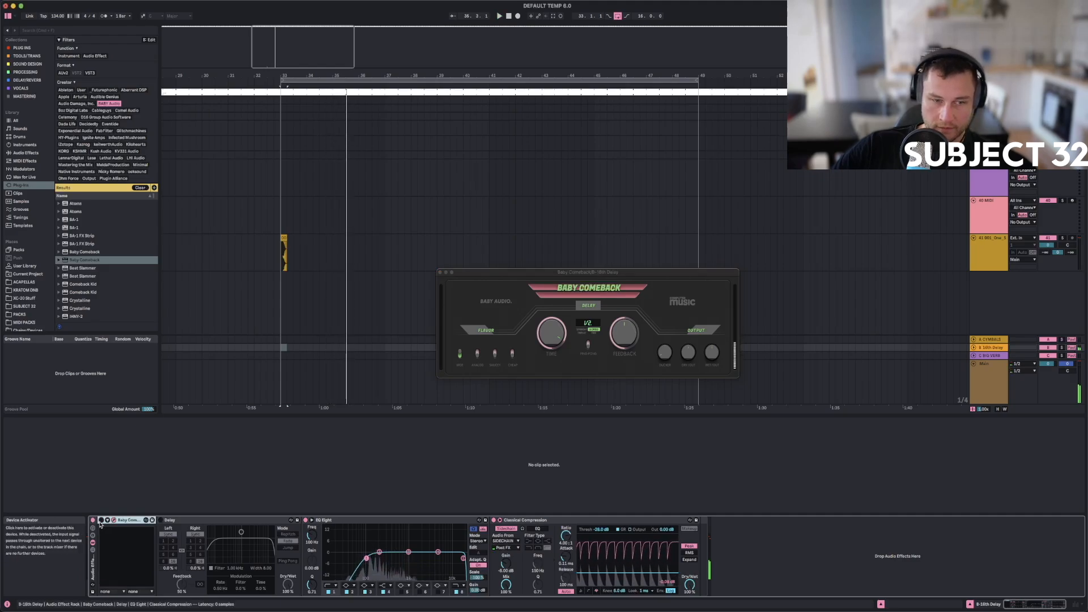
{"action": "left_click", "coordinate": [108, 520]}
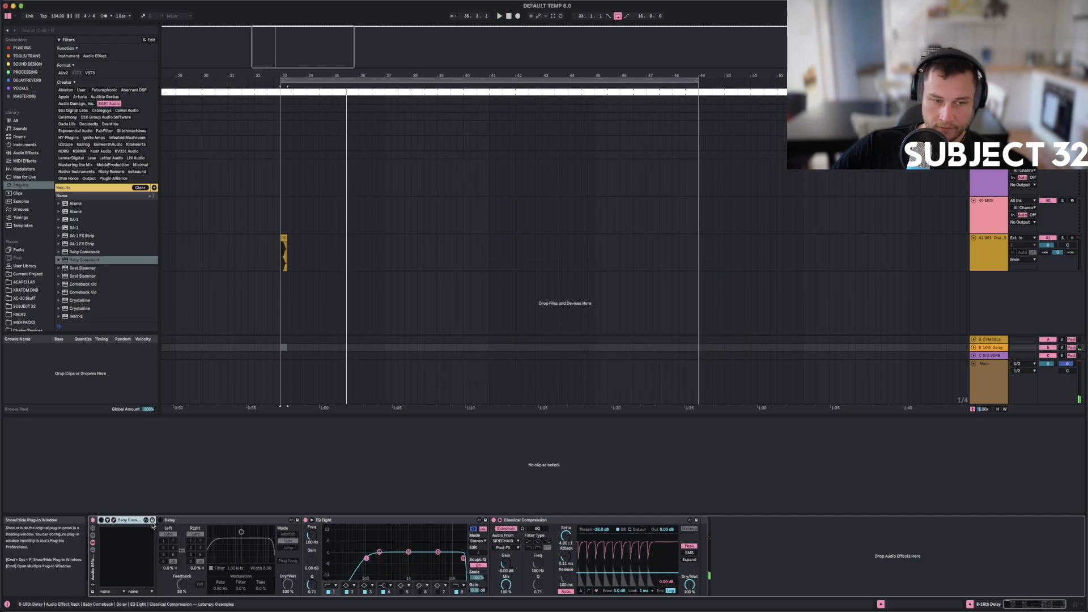
{"action": "left_click", "coordinate": [108, 520]}
{"action": "key", "text": "space"}
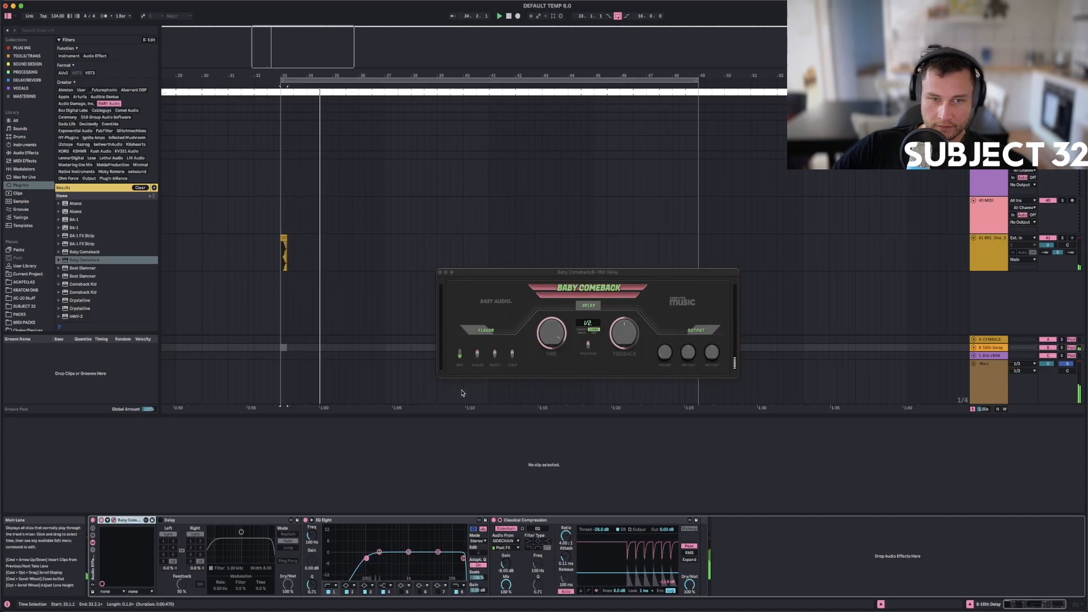
Set Baby Comeback's delay time to 1/1, switch the mode beneath its time readout and audition the bass one-shot.
{"action": "left_click_drag", "start_coordinate": [556, 335], "coordinate": [559, 321]}
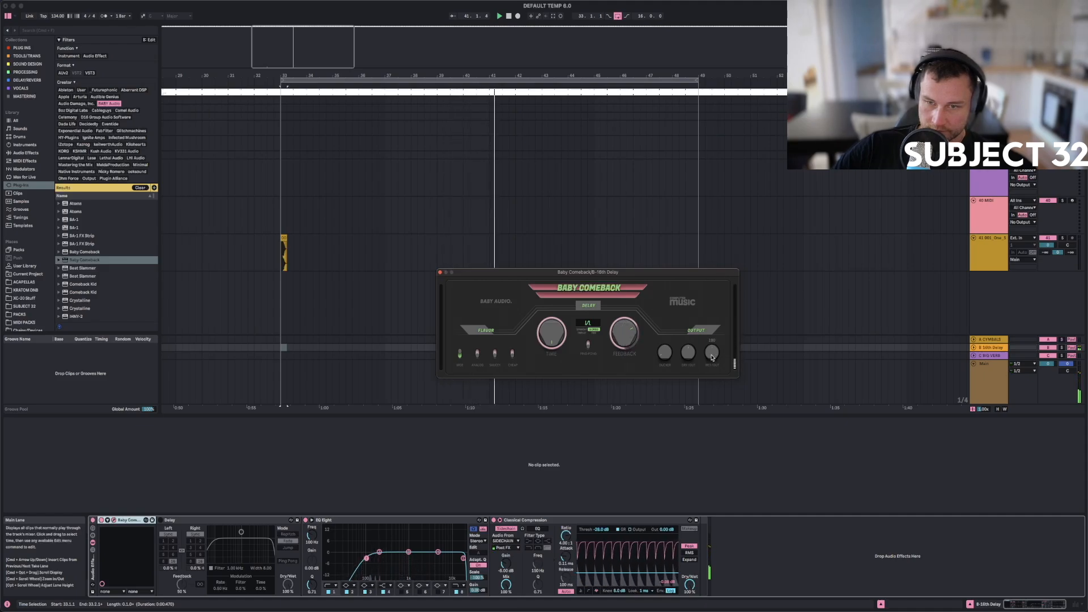
{"action": "key", "text": "space"}
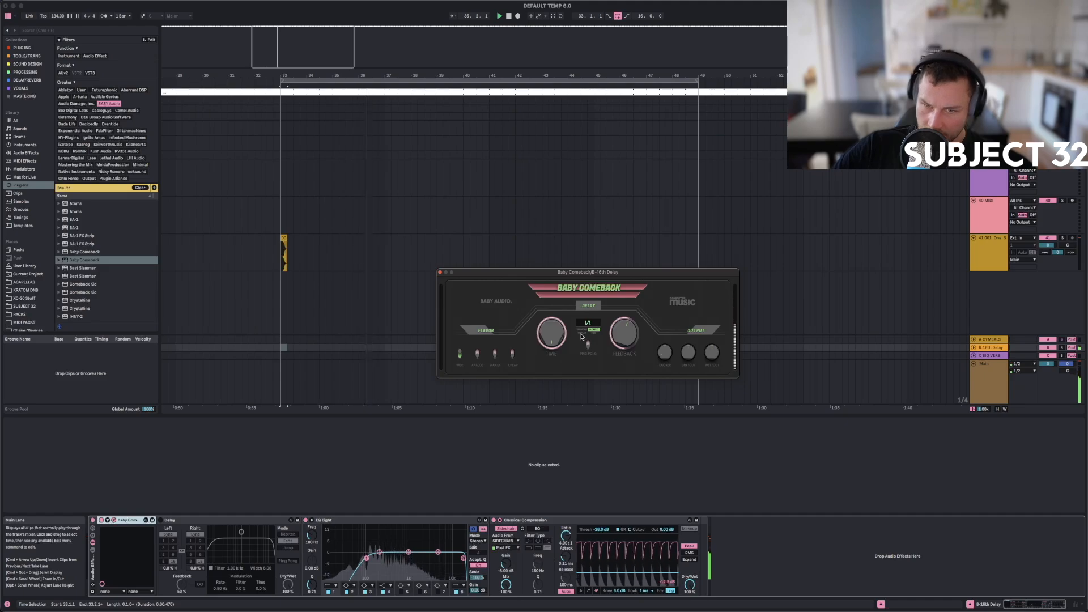
{"action": "left_click", "coordinate": [581, 331]}
{"action": "key", "text": "space"}
{"action": "key", "text": "space"}
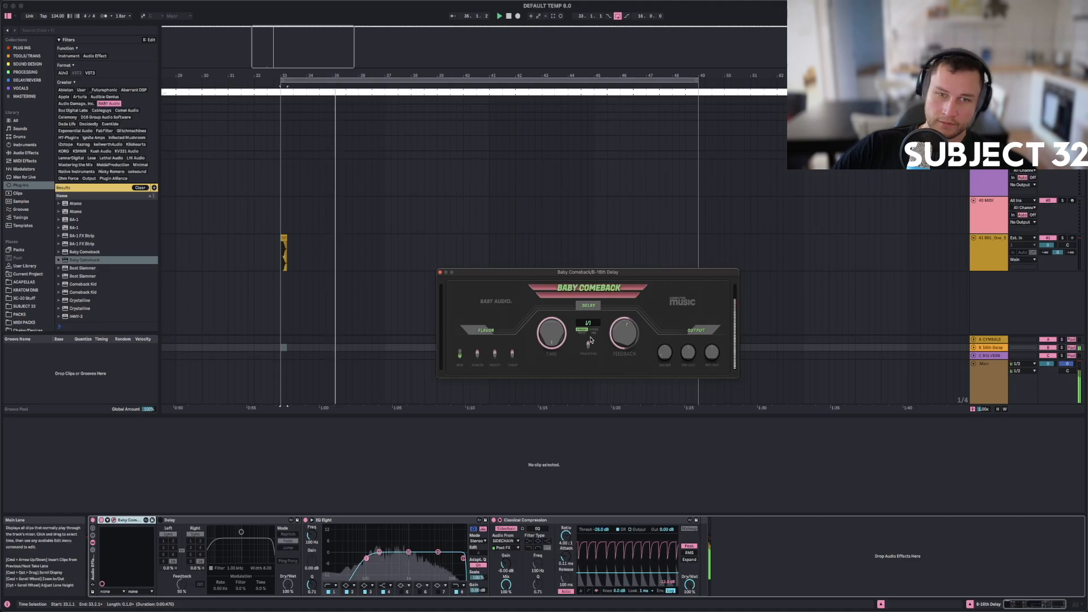
Move Baby Comeback's window aside, close it and select the Delay device.
{"action": "left_click_drag", "start_coordinate": [582, 274], "coordinate": [448, 312]}
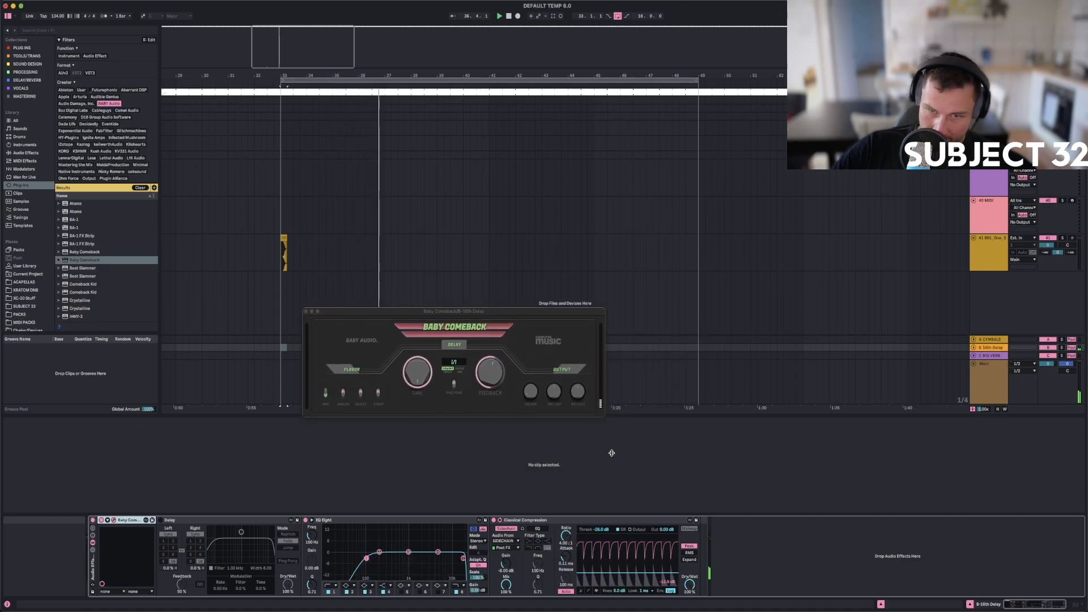
{"action": "left_click", "coordinate": [603, 417]}
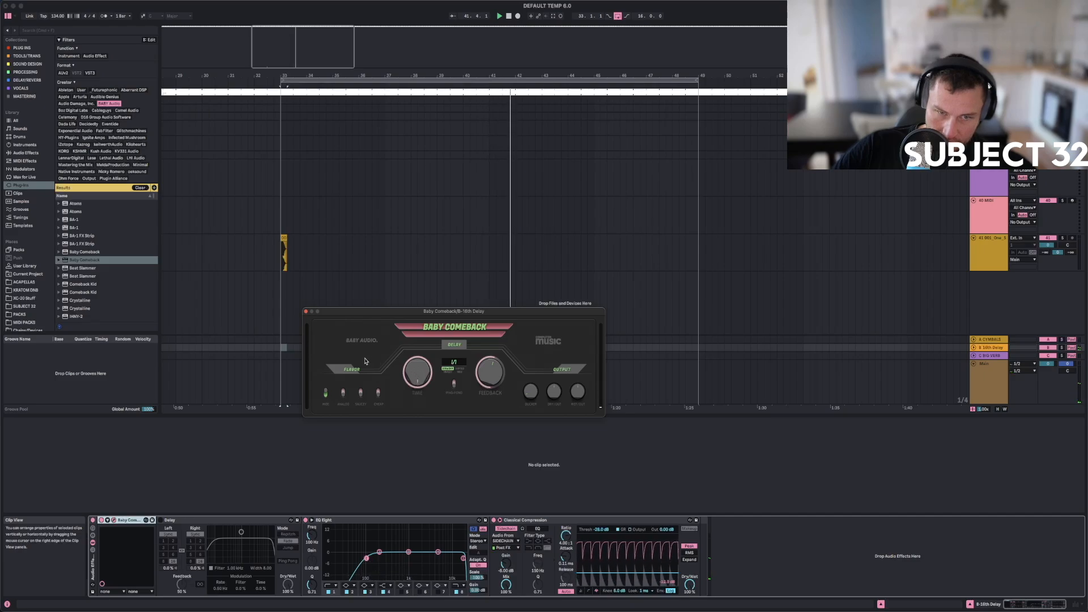
{"action": "left_click", "coordinate": [306, 312]}
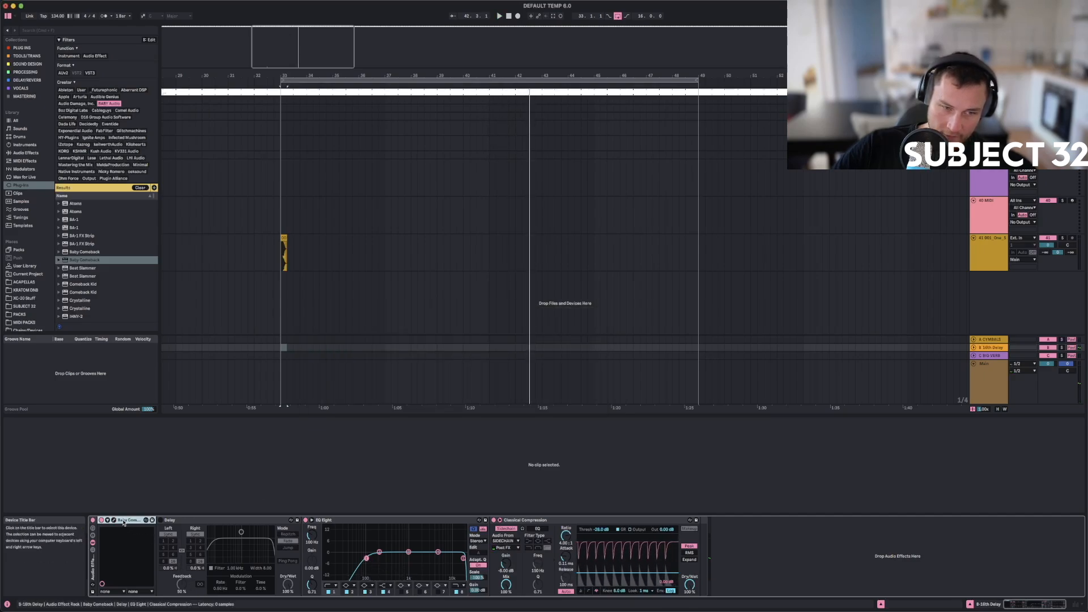
{"action": "left_click", "coordinate": [165, 520]}
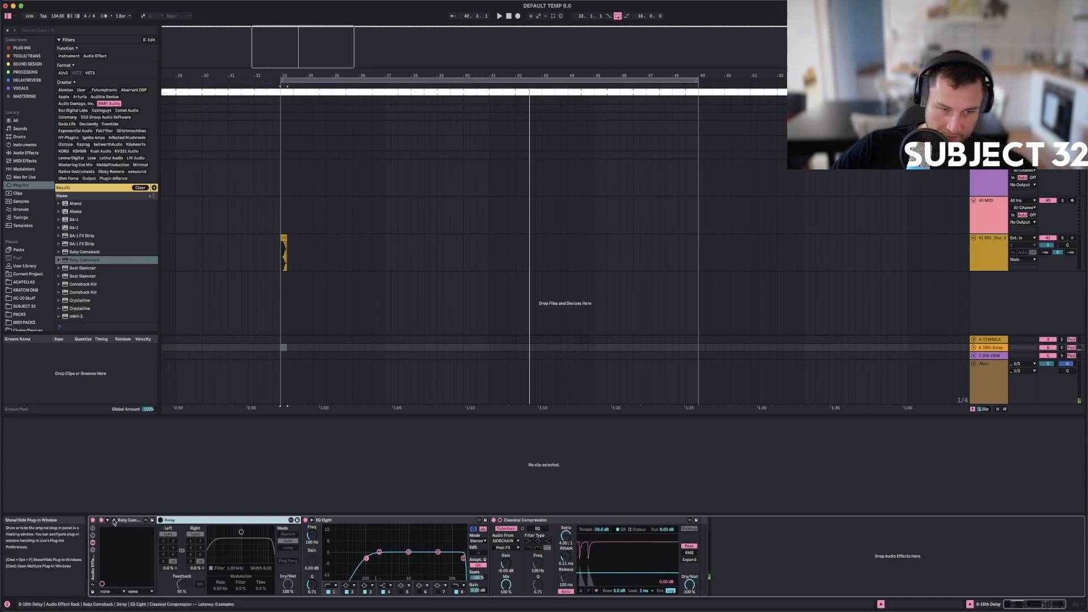
Find Spectral Time among the audio effects and insert it ahead of Baby Comeback on the 16th Delay return.
{"action": "left_click", "coordinate": [26, 153]}
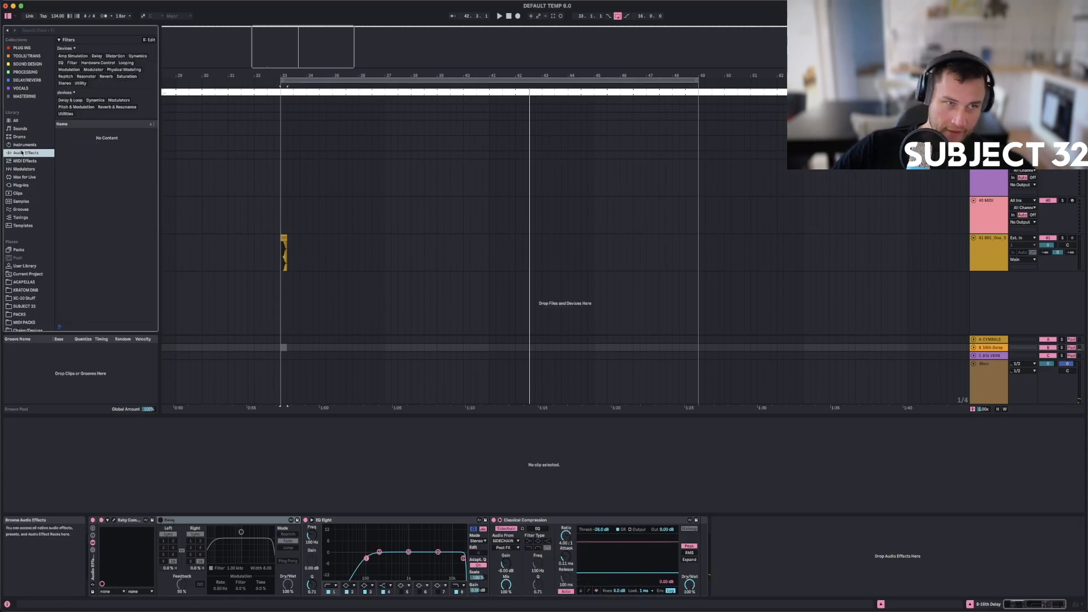
{"action": "scroll", "coordinate": [82, 225], "scroll_direction": "down", "scroll_amount": 8}
{"action": "left_click", "coordinate": [86, 253]}
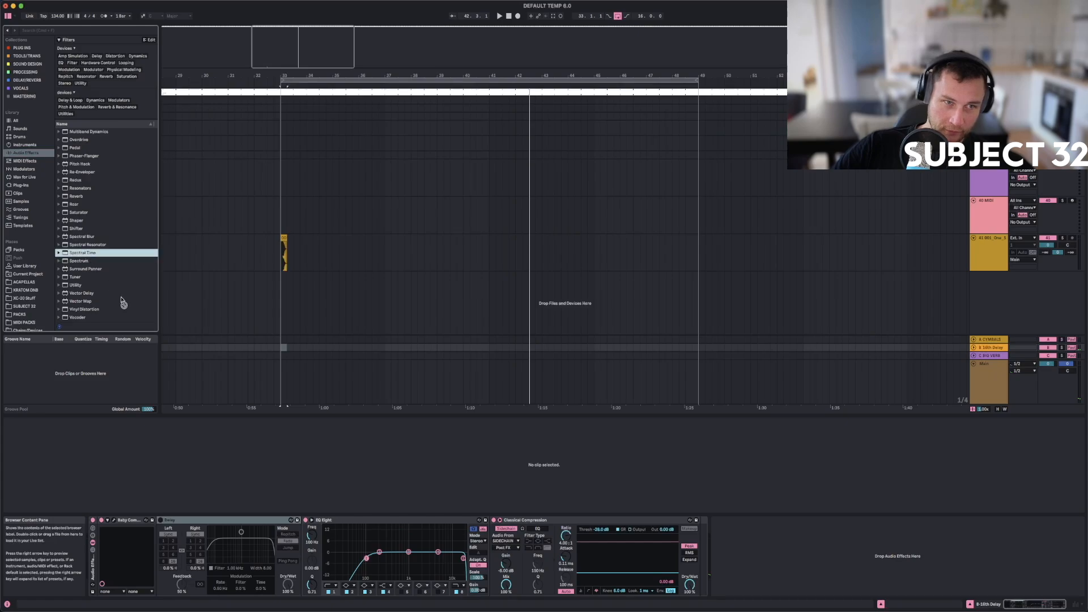
{"action": "left_click_drag", "start_coordinate": [128, 458], "coordinate": [101, 539]}
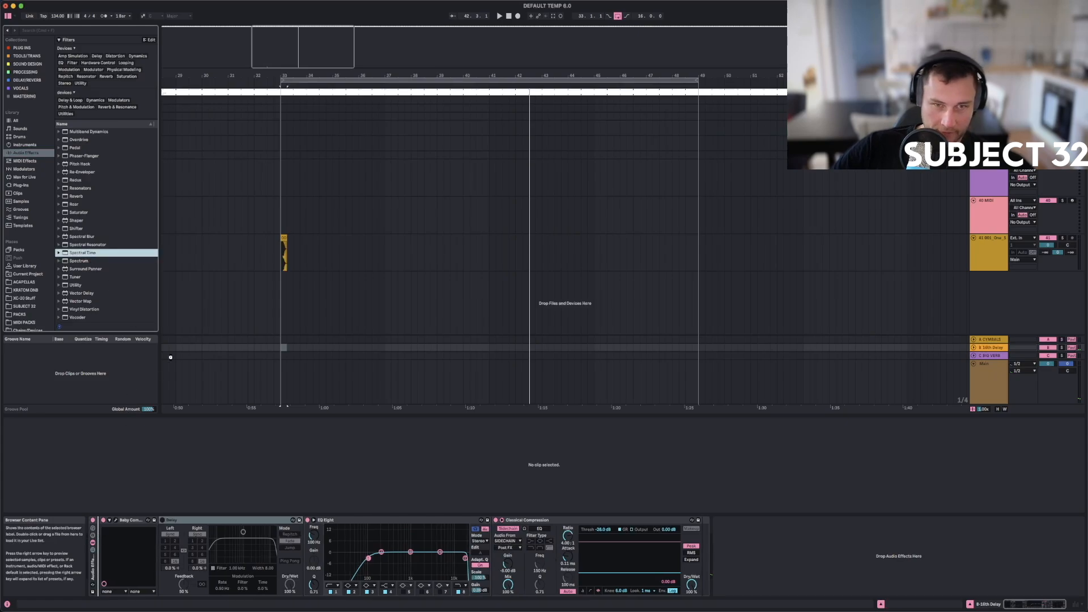
{"action": "left_click_drag", "start_coordinate": [202, 535], "coordinate": [199, 538]}
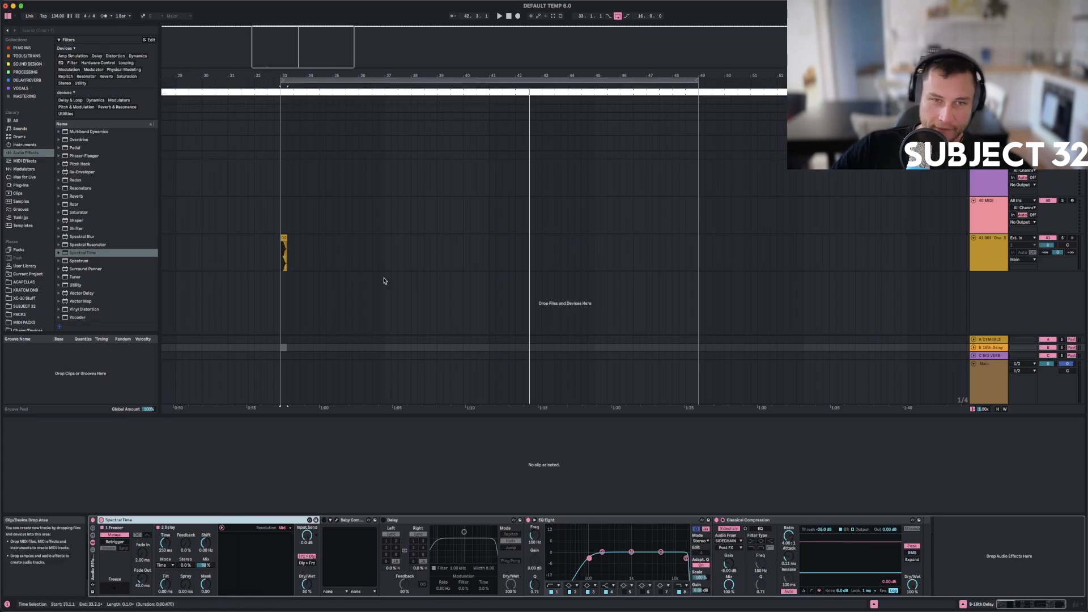
Set Spectral Time's delay mode to 16th, raise its delay time and audition from the start of the bass one-shot.
{"action": "left_click", "coordinate": [283, 256]}
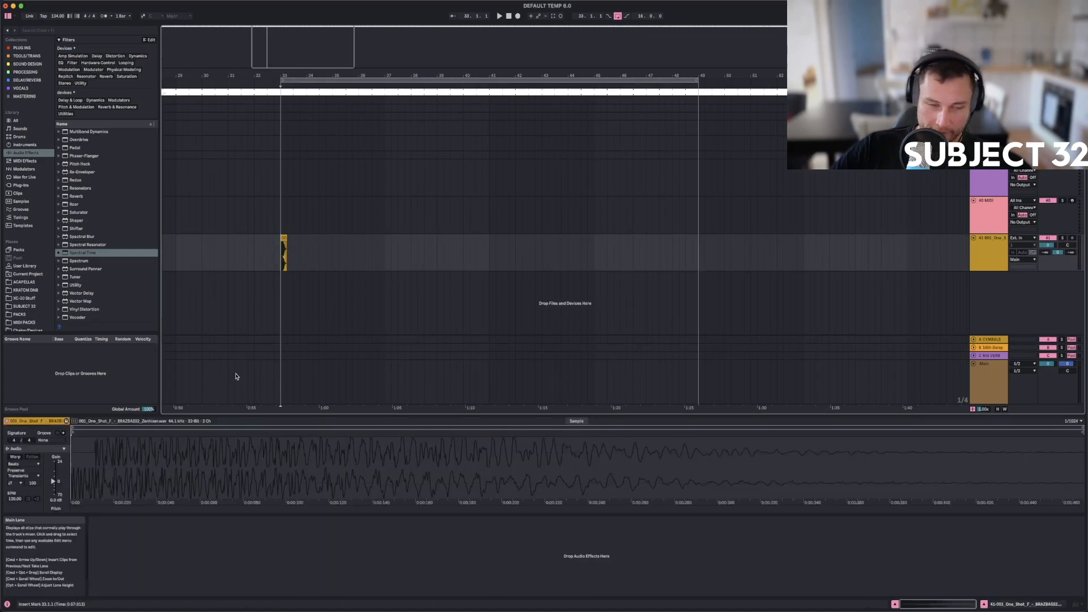
{"action": "left_click", "coordinate": [991, 347]}
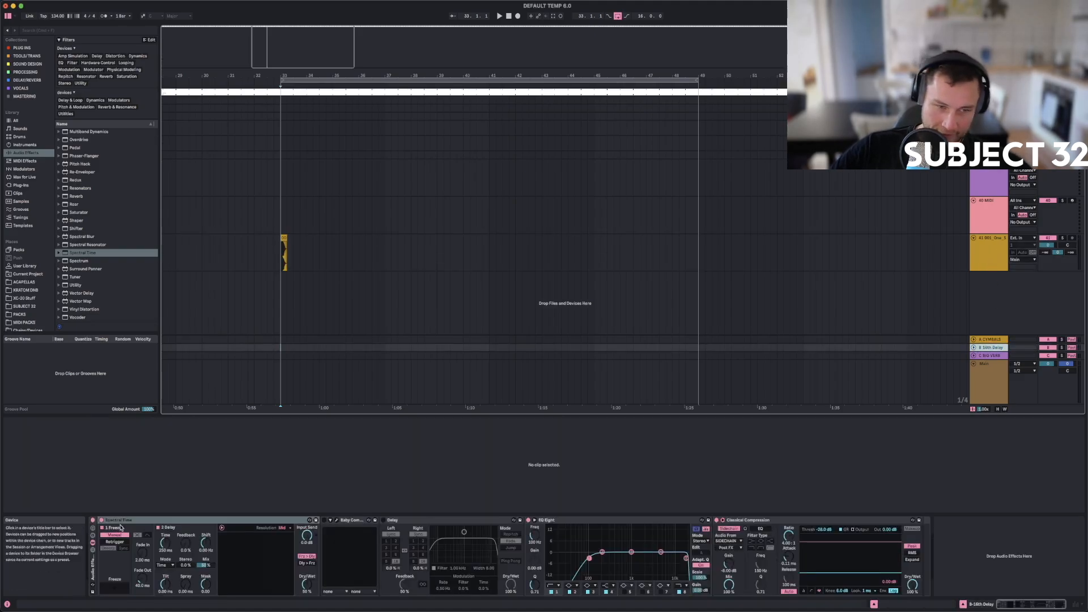
{"action": "left_click", "coordinate": [172, 565]}
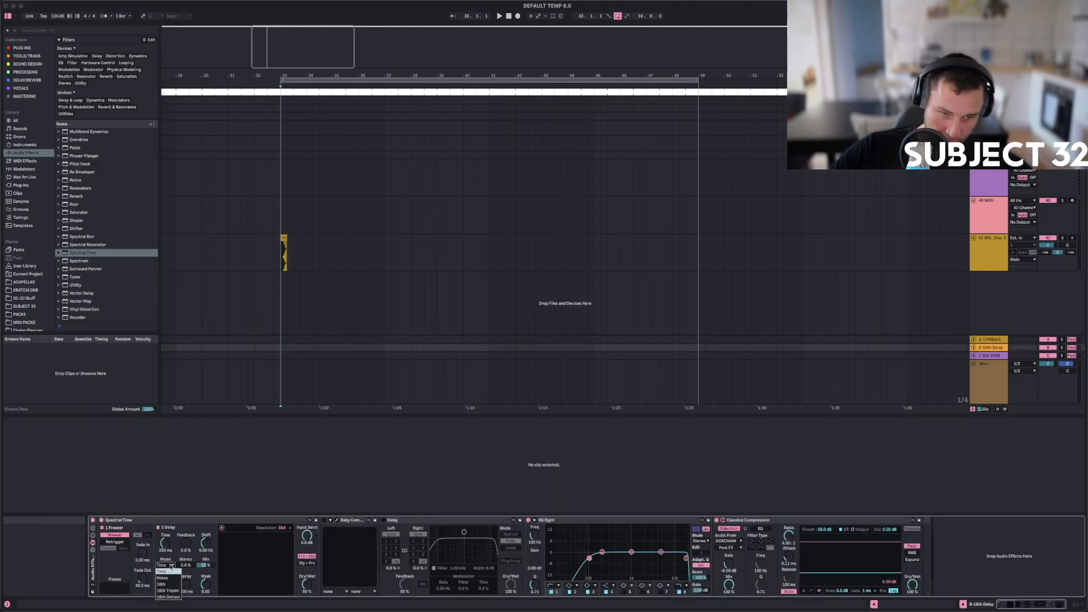
{"action": "key", "text": "space"}
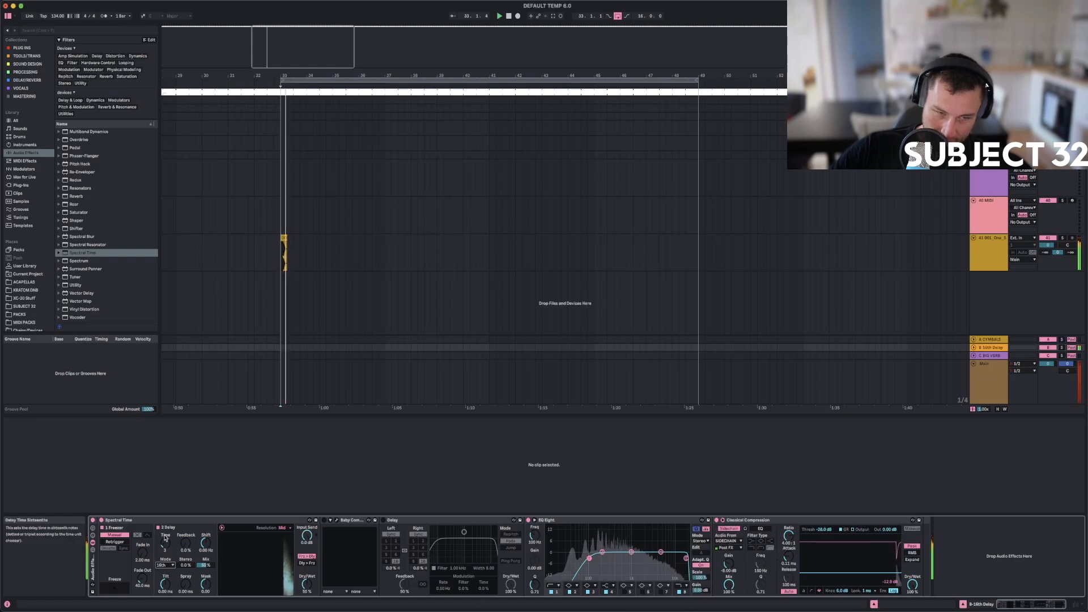
{"action": "left_click_drag", "start_coordinate": [167, 546], "coordinate": [167, 499]}
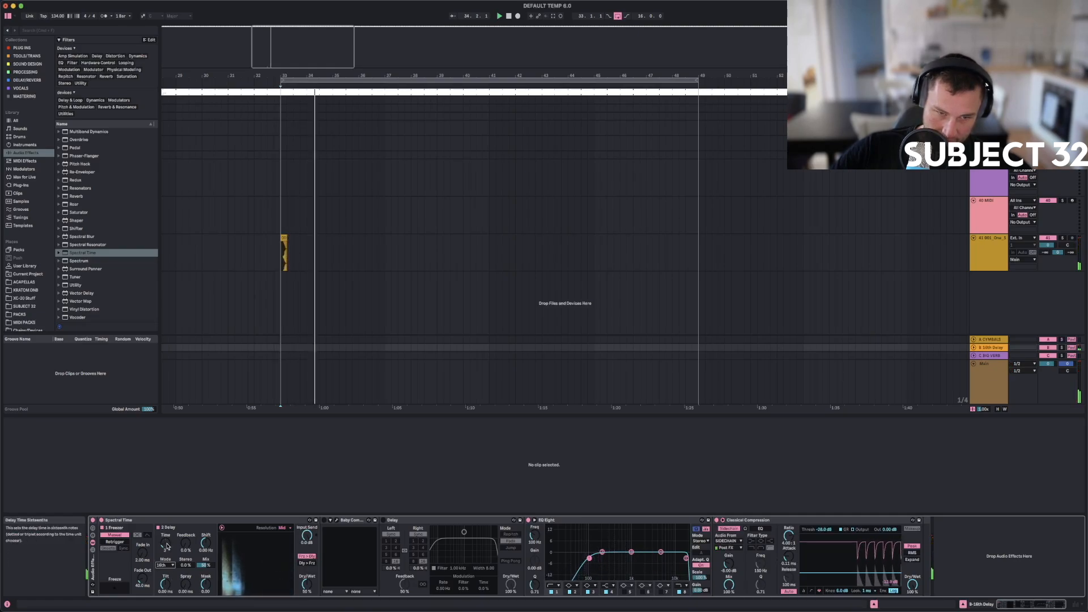
{"action": "key", "text": "space"}
{"action": "key", "text": "space"}
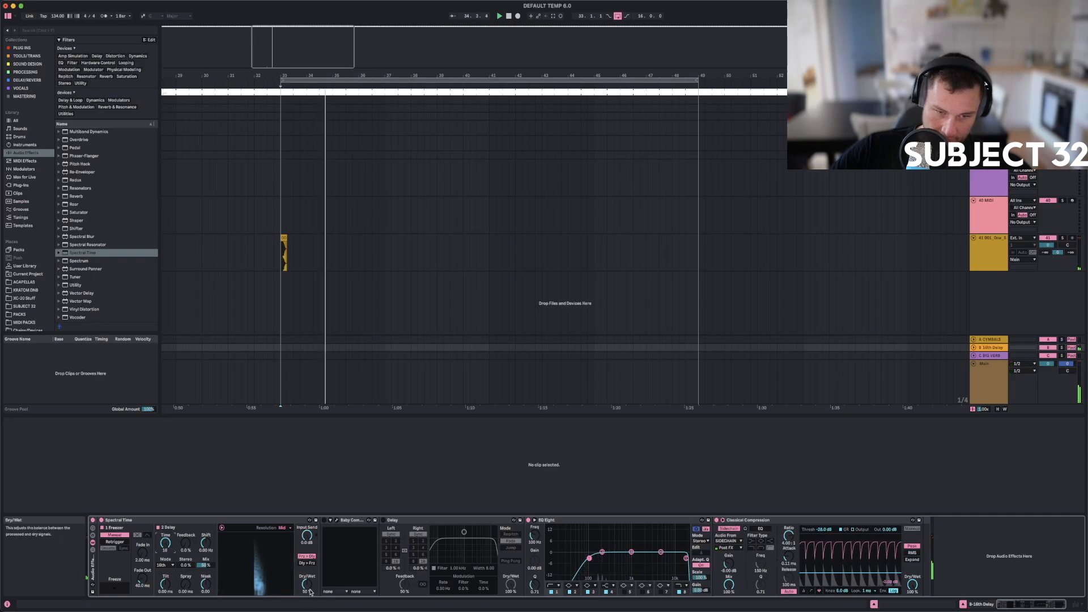
Raise Spectral Time's dry/wet and set its feedback to about 50% while replaying the bass one-shot.
{"action": "left_click_drag", "start_coordinate": [310, 588], "coordinate": [310, 544]}
{"action": "key", "text": "space"}
{"action": "key", "text": "space"}
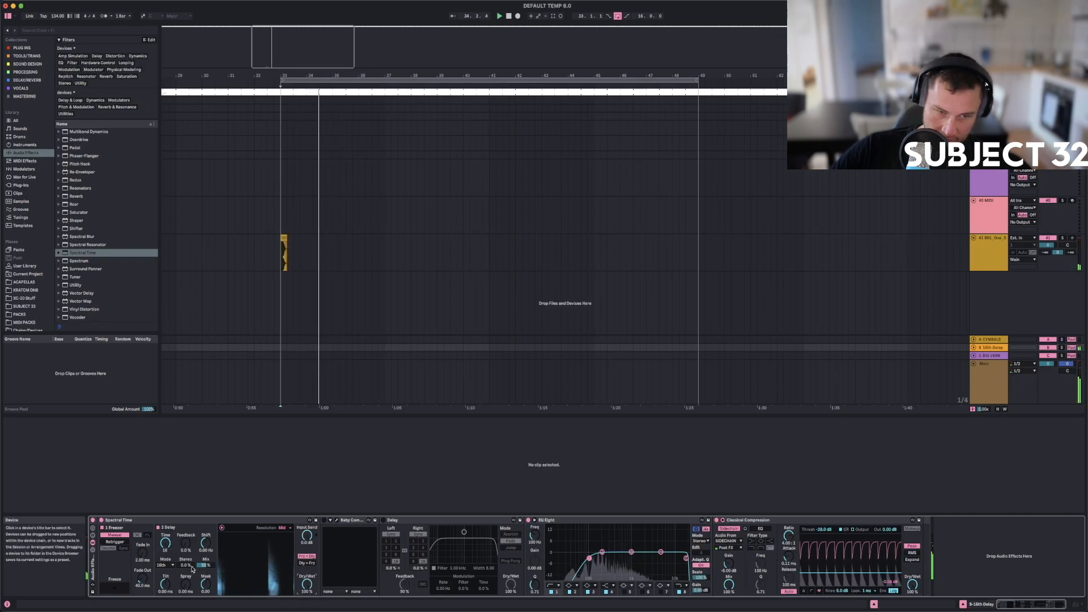
{"action": "key", "text": "space"}
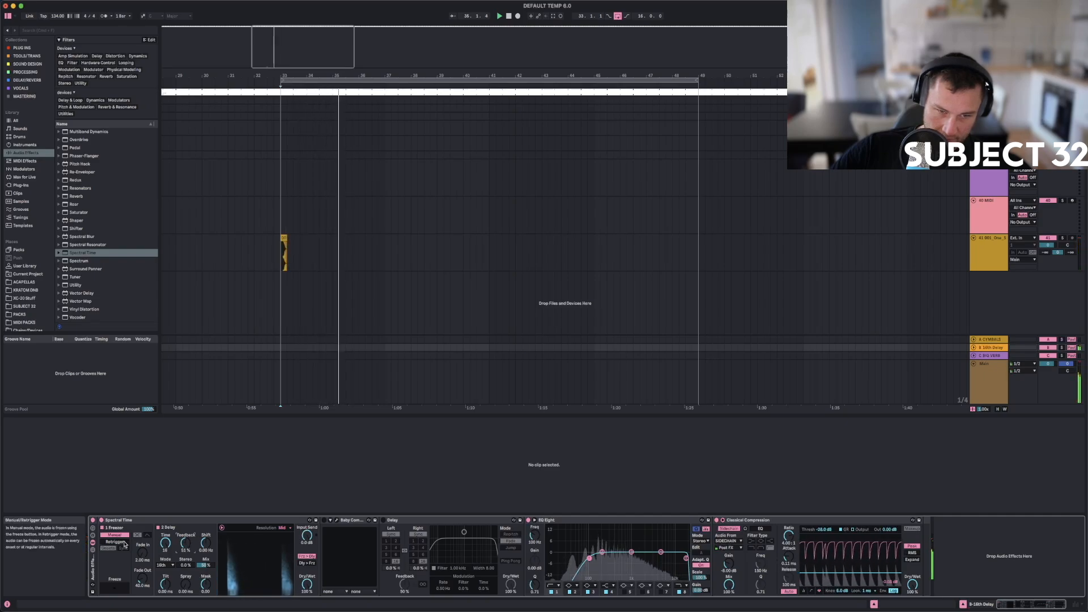
{"action": "left_click_drag", "start_coordinate": [185, 543], "coordinate": [185, 541]}
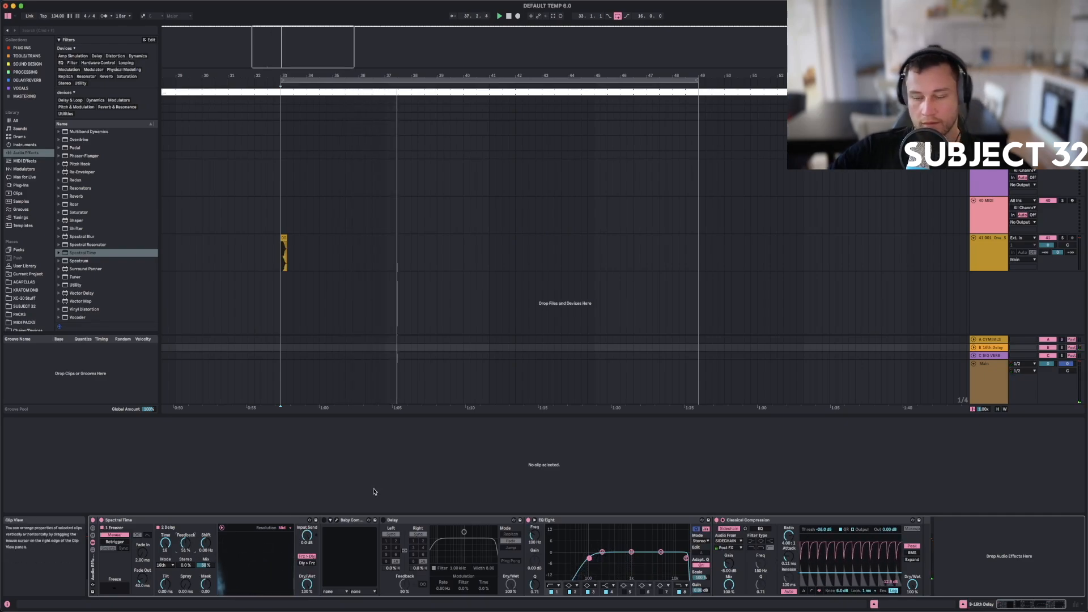
Set Spectral Time's delay mix and stereo amounts to 100% and audition the bass one-shot again.
{"action": "key", "text": "space"}
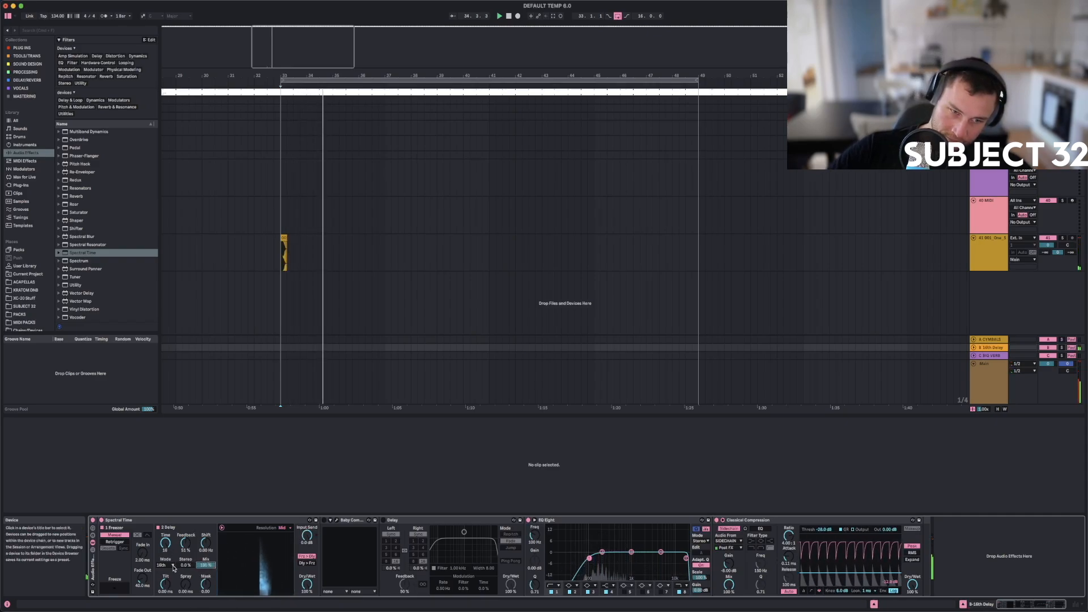
{"action": "left_click_drag", "start_coordinate": [185, 565], "coordinate": [185, 538]}
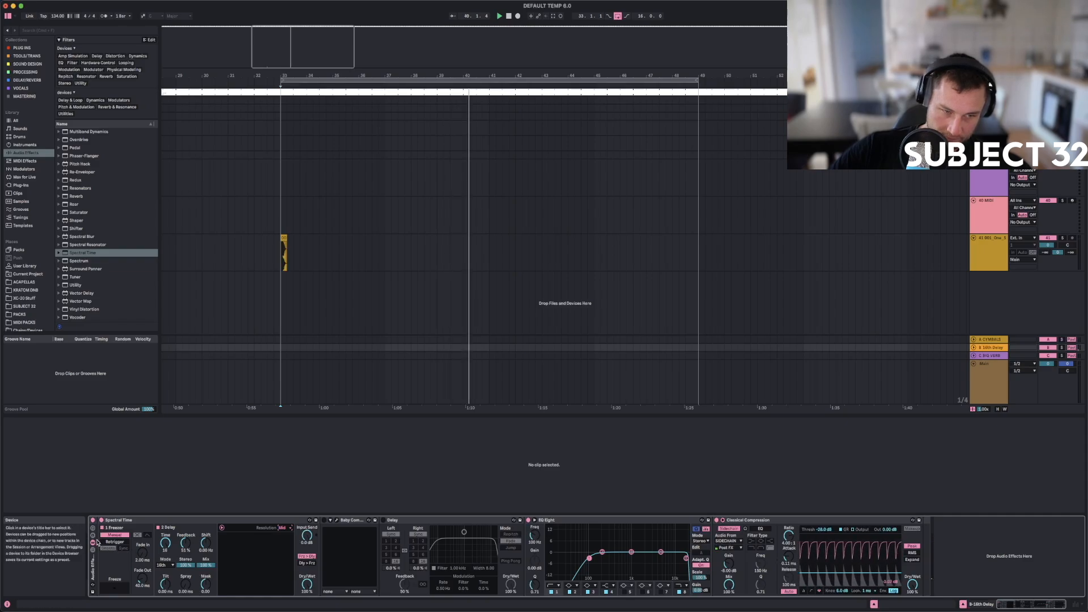
{"action": "key", "text": "space"}
{"action": "key", "text": "space"}
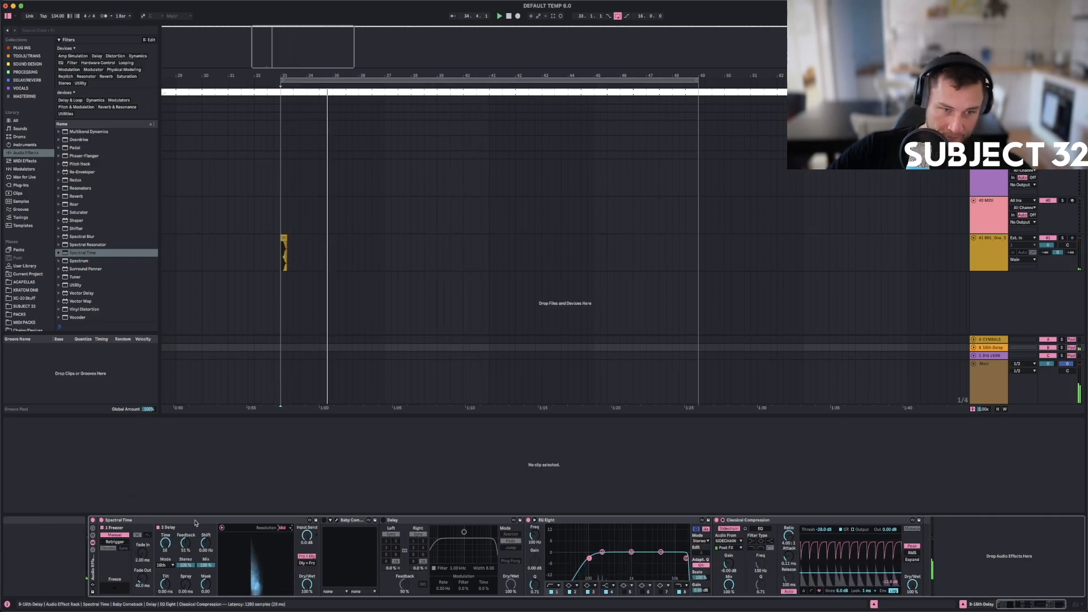
Delete Spectral Time and insert the Kilohearts kHs Delay plug-in ahead of Baby Comeback on the 16th Delay return.
{"action": "left_click", "coordinate": [180, 523]}
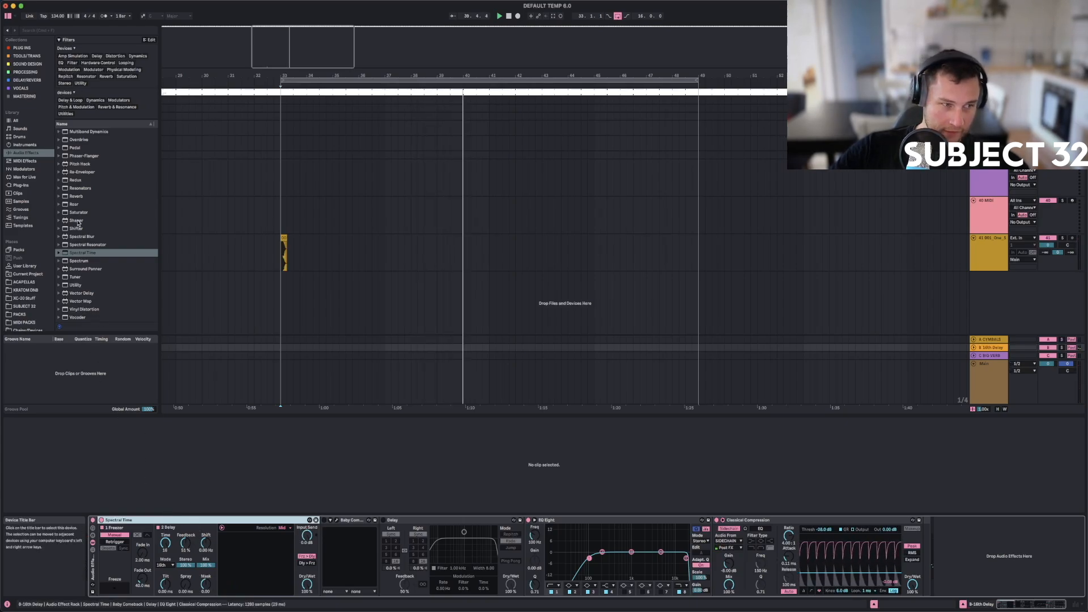
{"action": "key", "text": "Delete"}
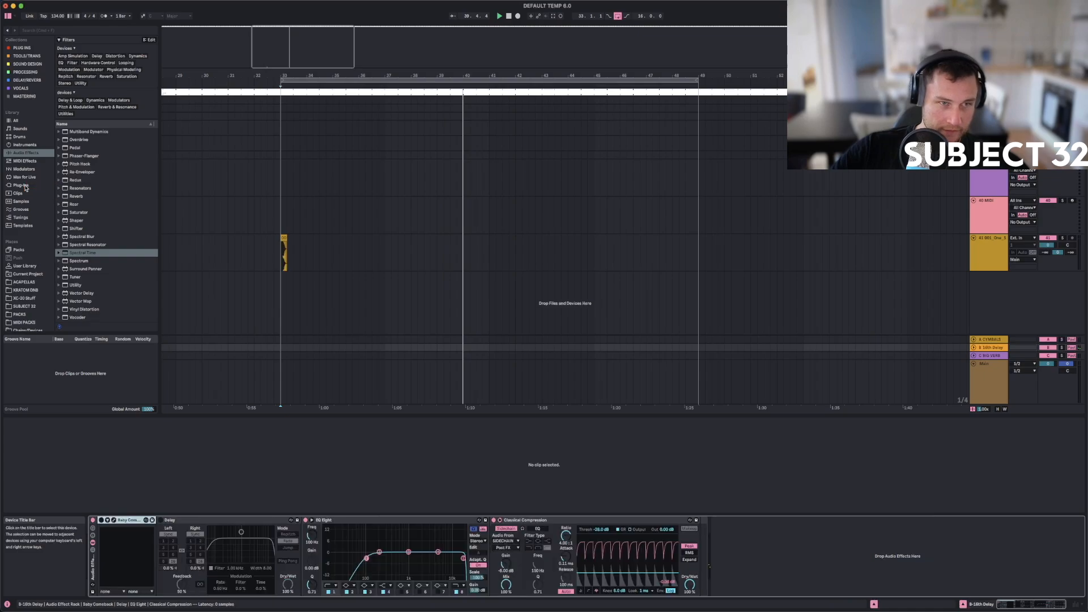
{"action": "left_click", "coordinate": [21, 184]}
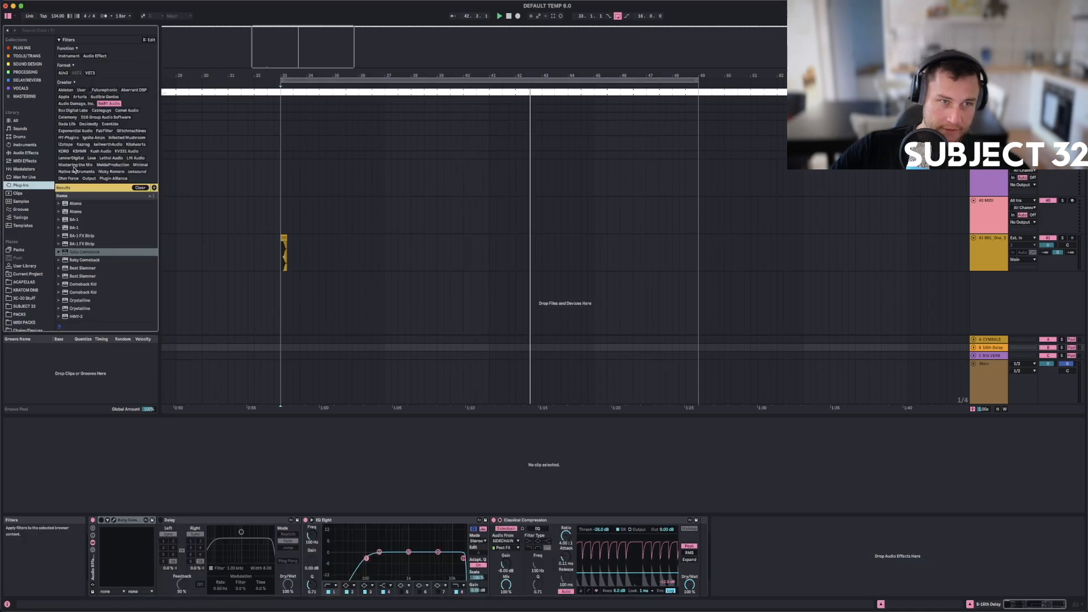
{"action": "left_click", "coordinate": [135, 145]}
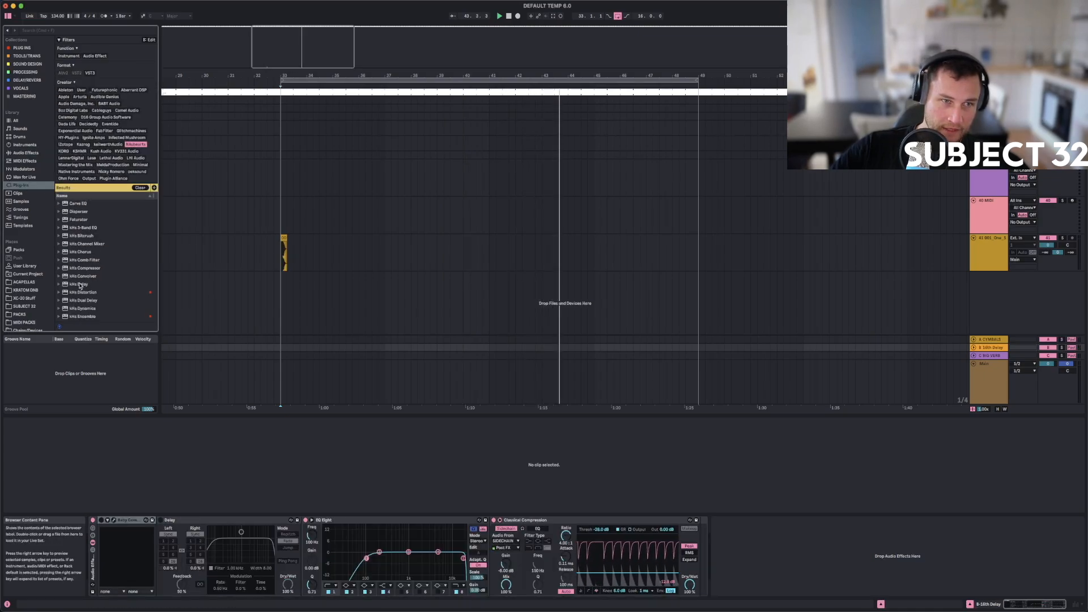
{"action": "scroll", "coordinate": [79, 285], "scroll_direction": "down", "scroll_amount": 1}
{"action": "left_click_drag", "start_coordinate": [79, 278], "coordinate": [107, 549]}
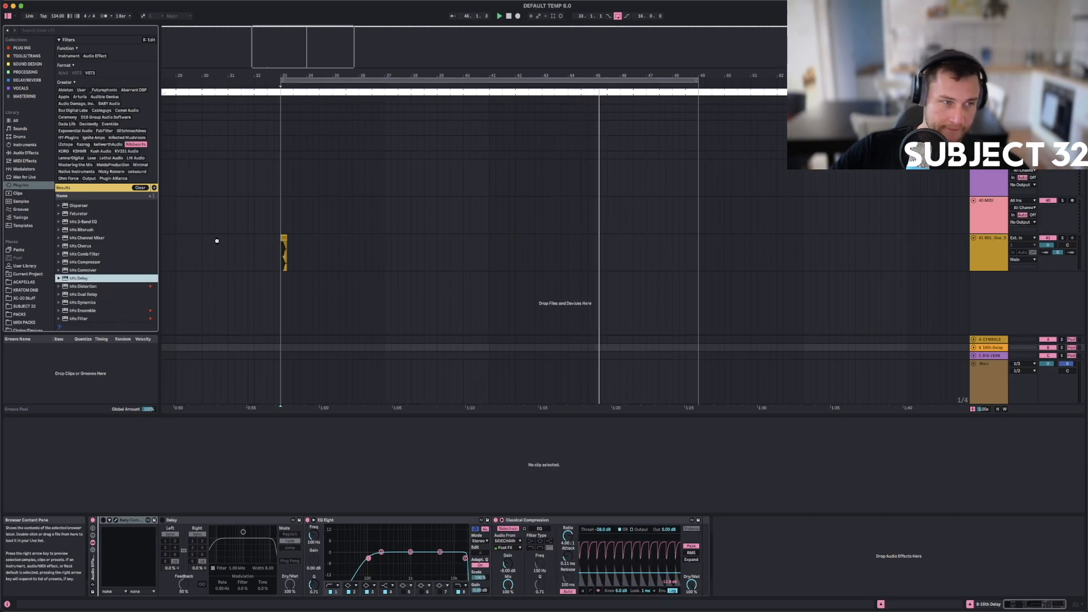
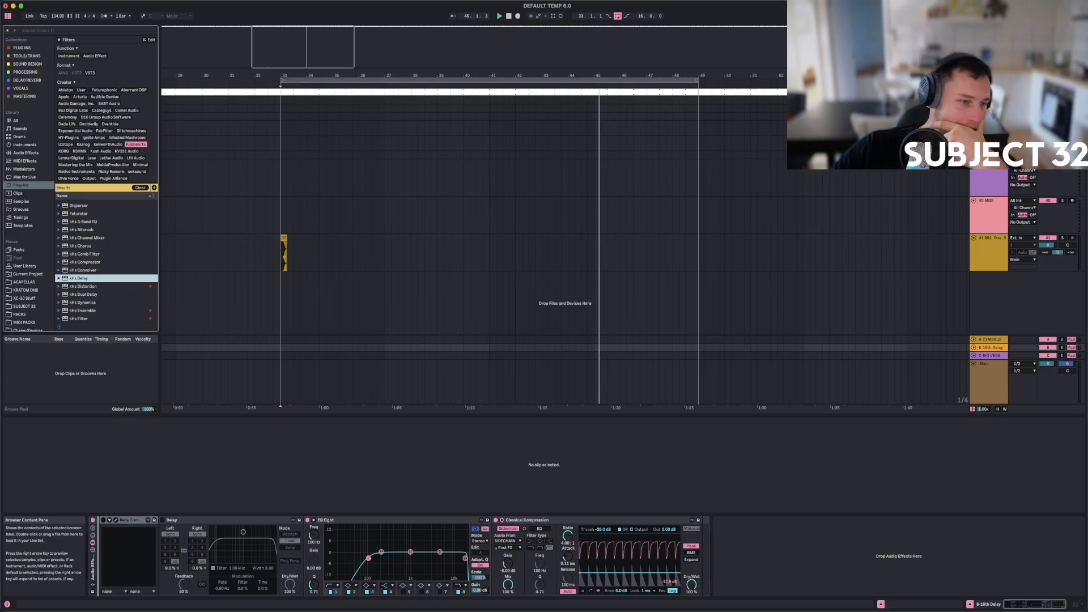
Switch kHs Delay's time from milliseconds to tempo-synced note values, set it to 1/16 and restart playback.
{"action": "left_click", "coordinate": [242, 255]}
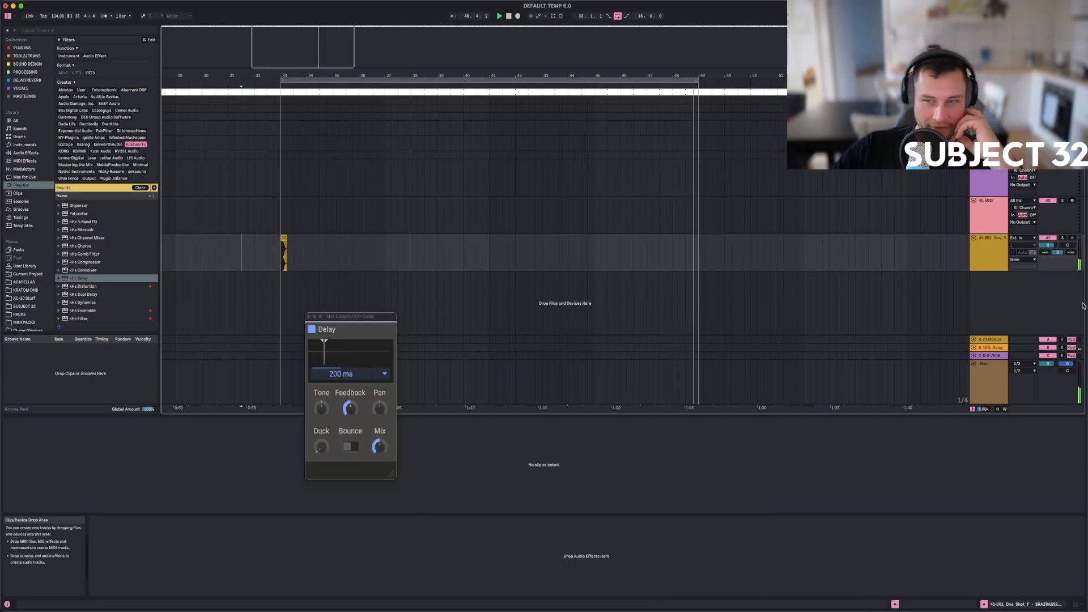
{"action": "left_click", "coordinate": [990, 348]}
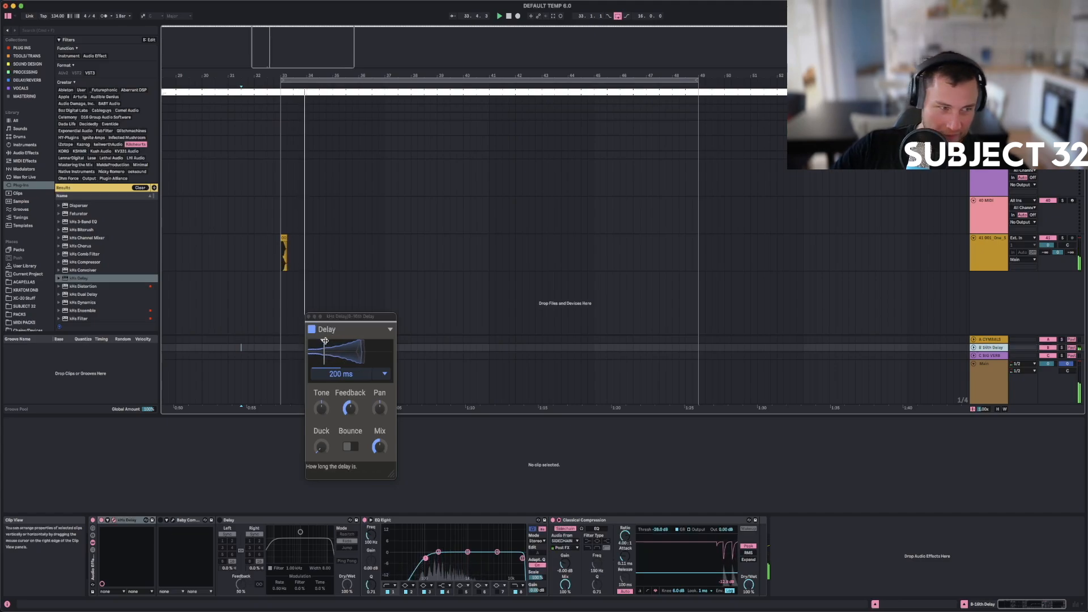
{"action": "left_click_drag", "start_coordinate": [337, 319], "coordinate": [315, 326]}
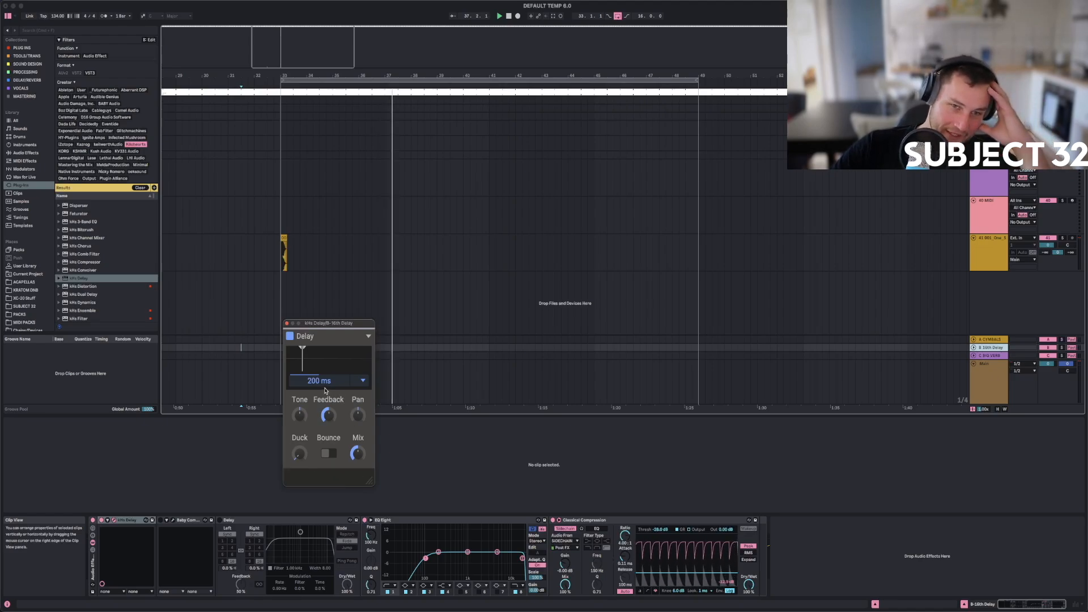
{"action": "left_click", "coordinate": [363, 380]}
{"action": "left_click", "coordinate": [358, 397]}
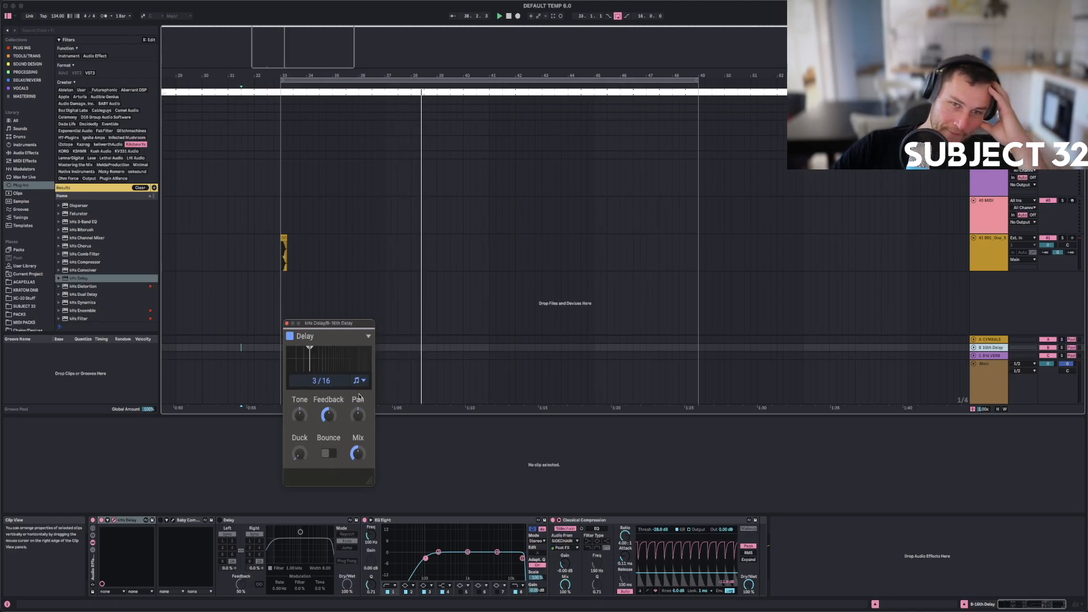
{"action": "left_click_drag", "start_coordinate": [315, 383], "coordinate": [314, 393]}
{"action": "key", "text": "space"}
{"action": "key", "text": "space"}
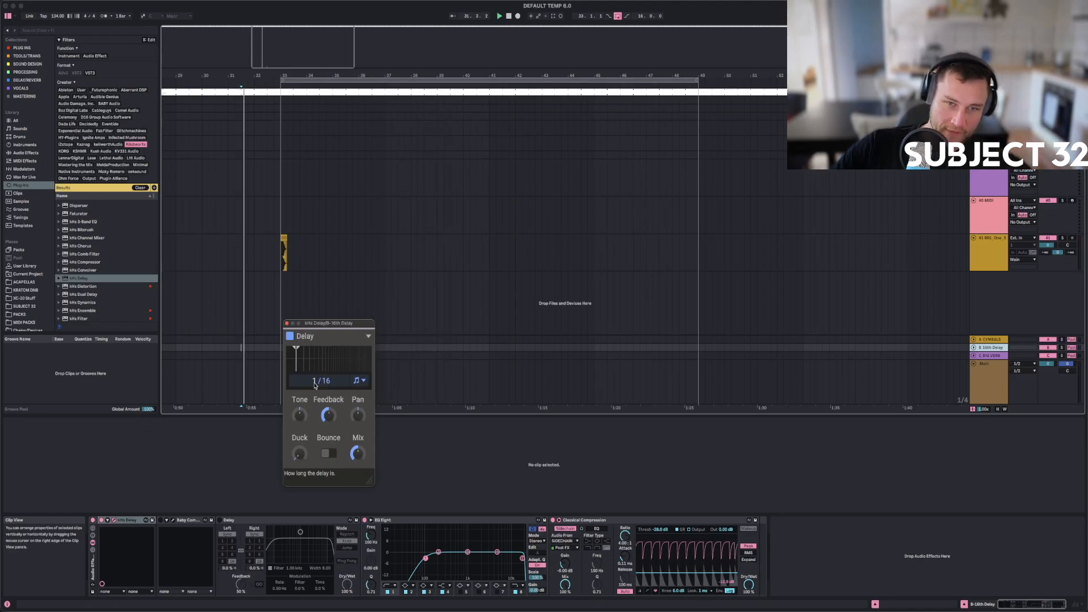
Audition from the bass one-shot's start, setting kHs Delay's time to 16/16 and turning its Mix fully down.
{"action": "left_click", "coordinate": [284, 265]}
{"action": "key", "text": "space"}
{"action": "key", "text": "space"}
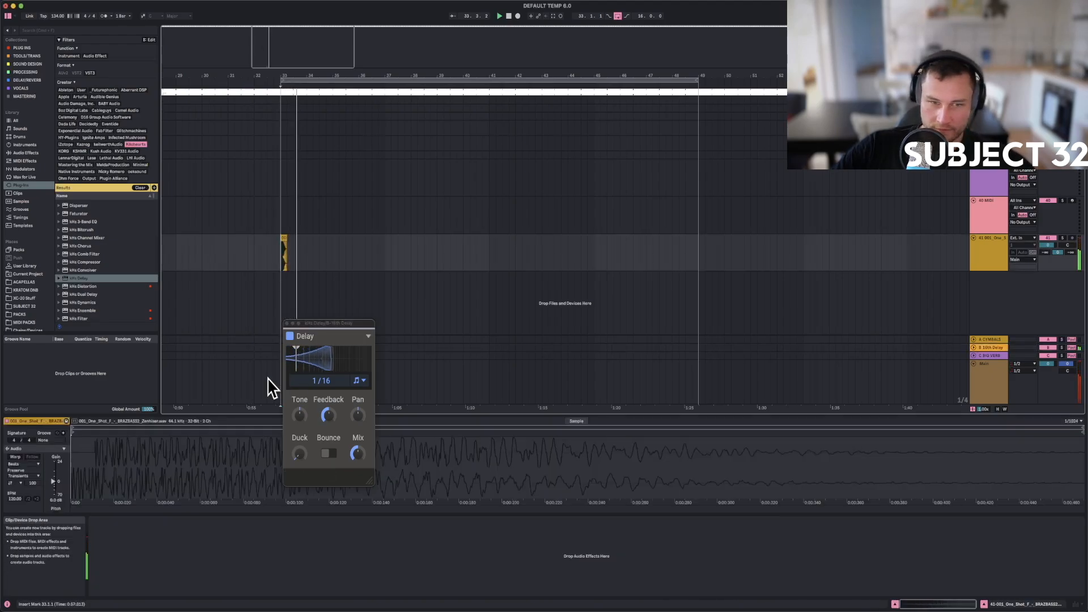
{"action": "key", "text": "space"}
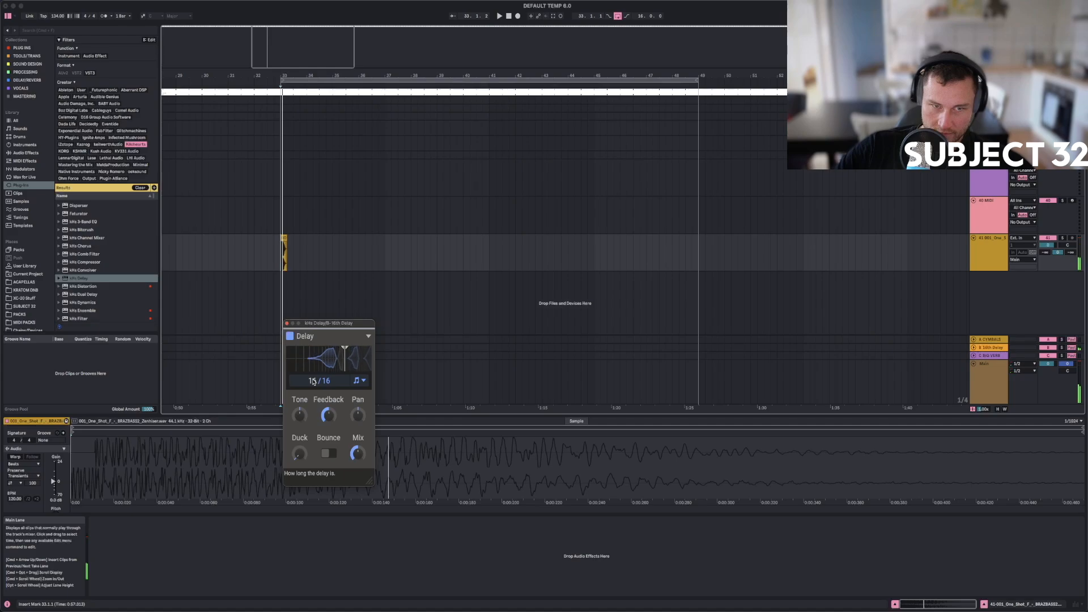
{"action": "left_click_drag", "start_coordinate": [357, 451], "coordinate": [360, 457]}
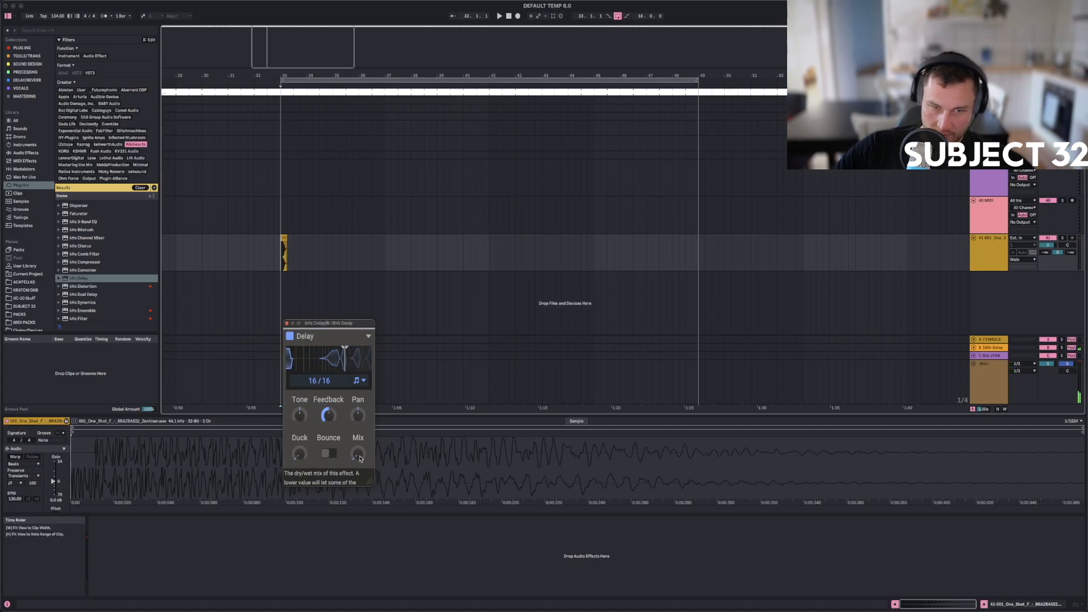
Show the 16th Delay return's devices again and raise kHs Delay's Mix to fully wet during playback.
{"action": "left_click", "coordinate": [993, 255]}
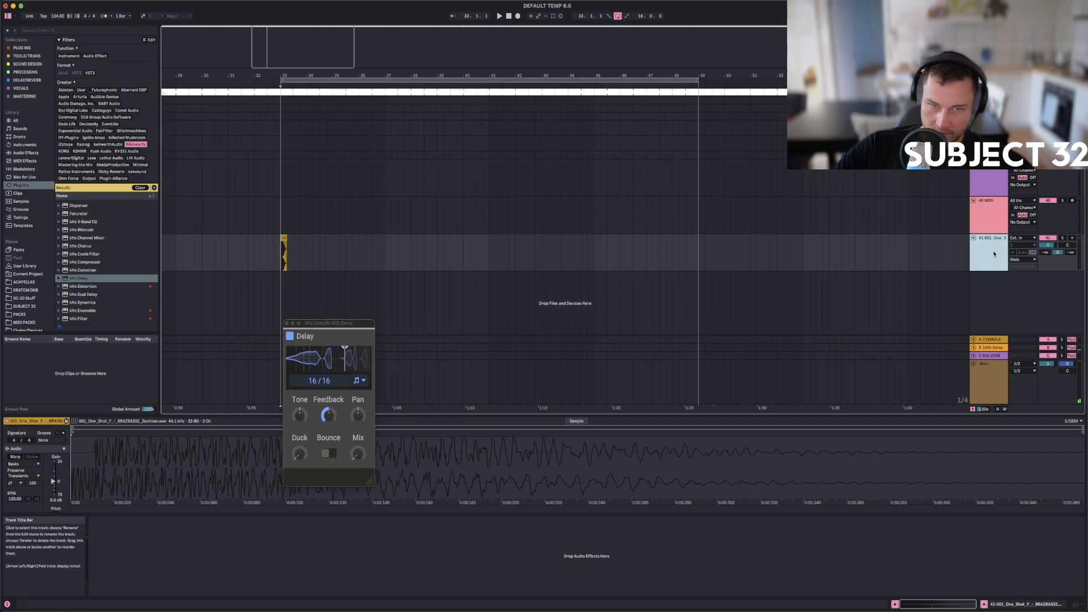
{"action": "left_click", "coordinate": [992, 349]}
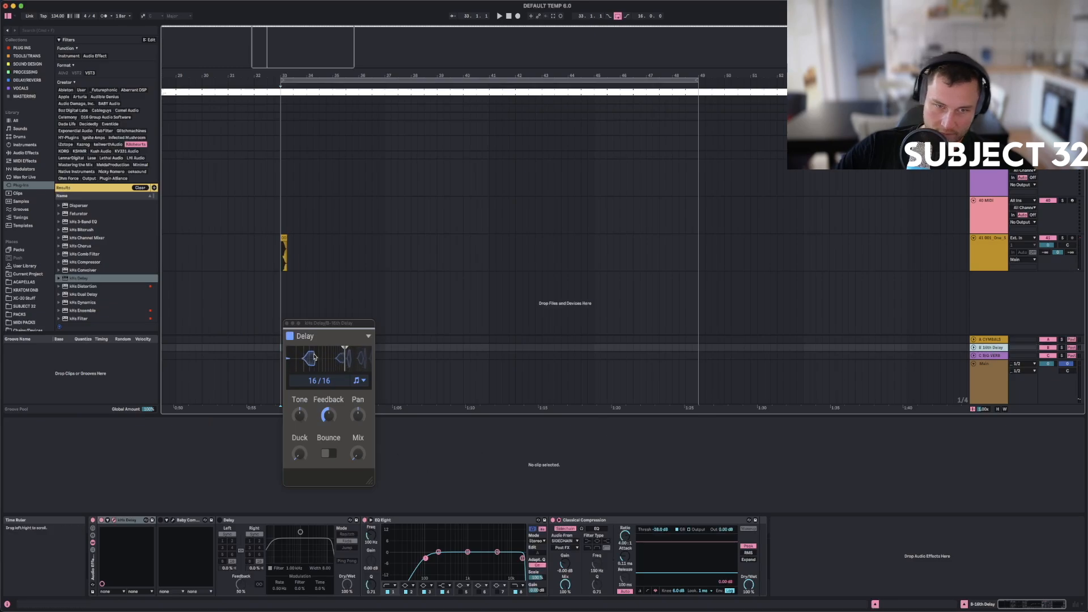
{"action": "left_click", "coordinate": [100, 520]}
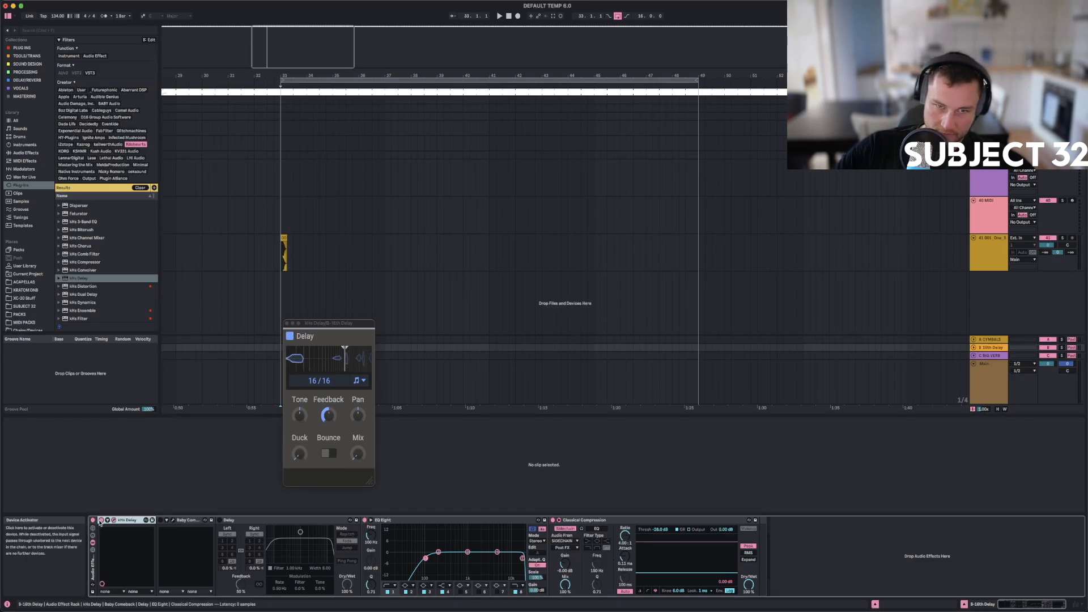
{"action": "key", "text": "space"}
{"action": "left_click_drag", "start_coordinate": [358, 453], "coordinate": [357, 382]}
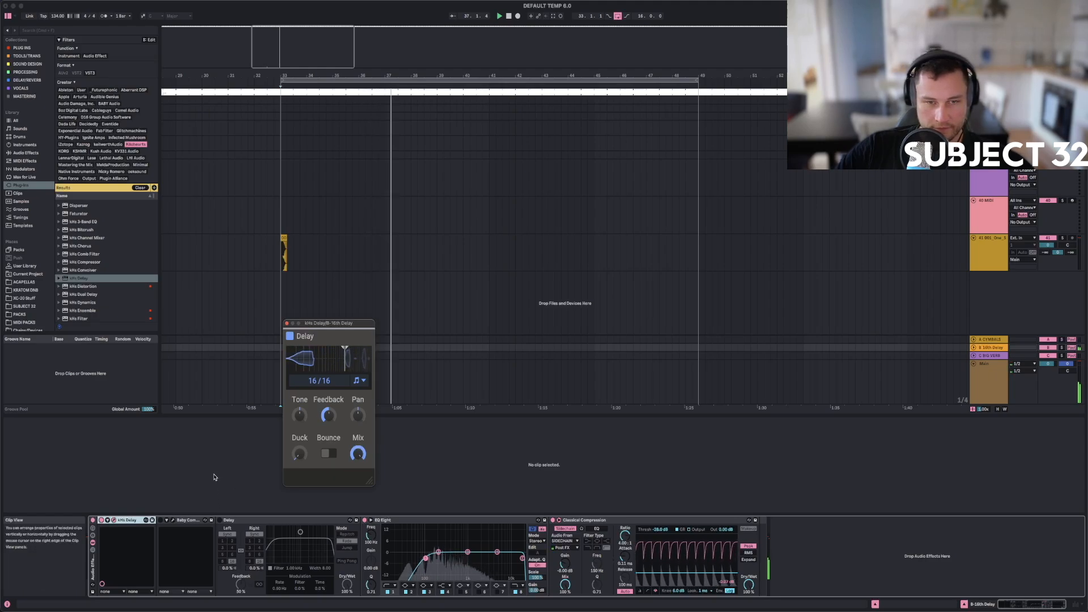
Replay the bass one-shot, try kHs Delay with Bounce enabled and close the plug-in window.
{"action": "key", "text": "space"}
{"action": "key", "text": "space"}
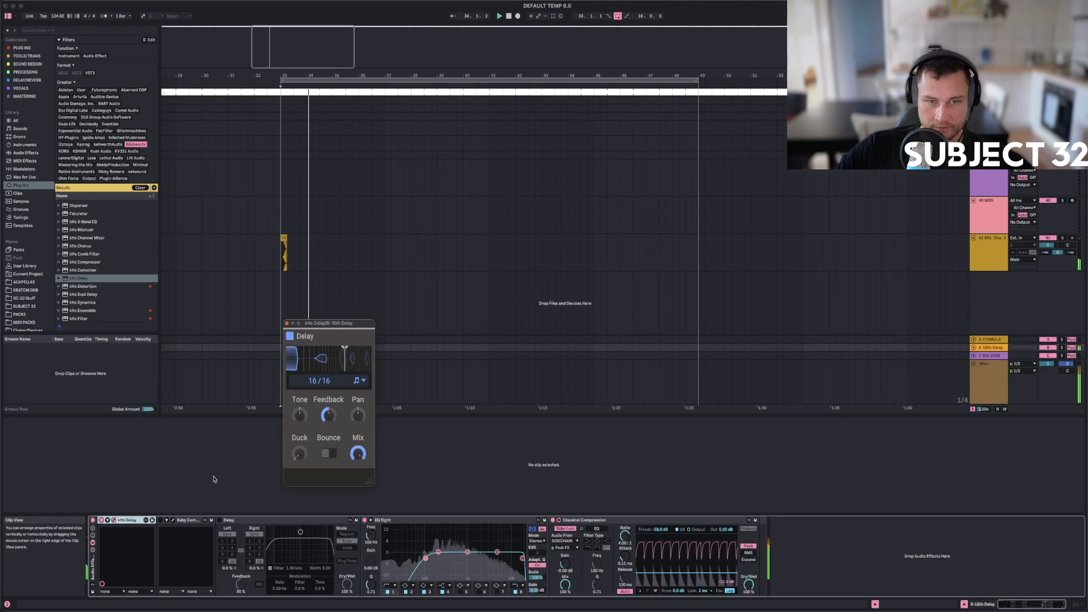
{"action": "mouse_move", "coordinate": [328, 415]}
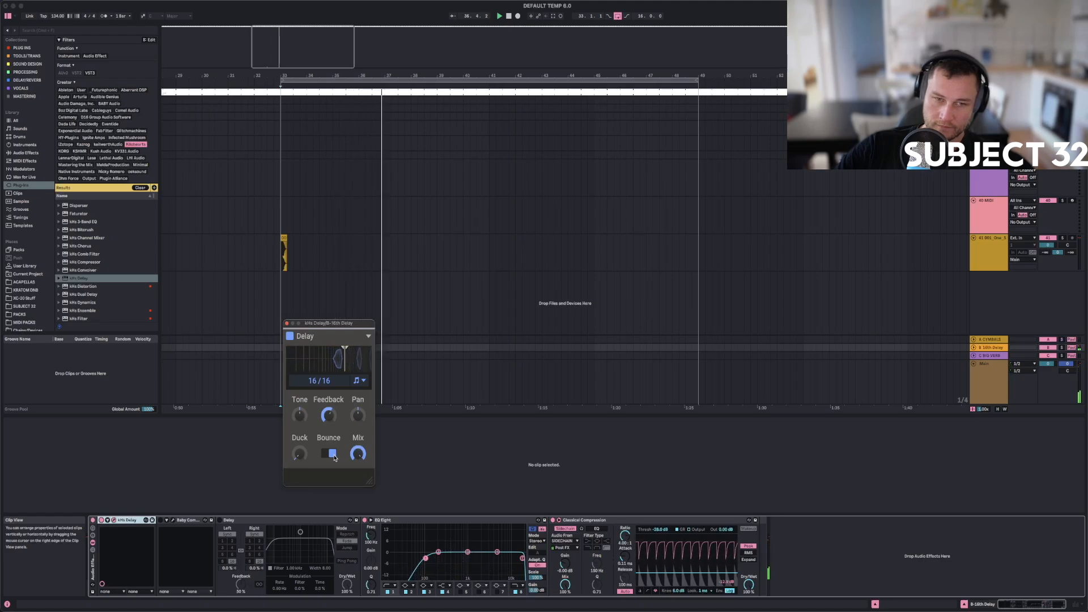
{"action": "left_click", "coordinate": [286, 323]}
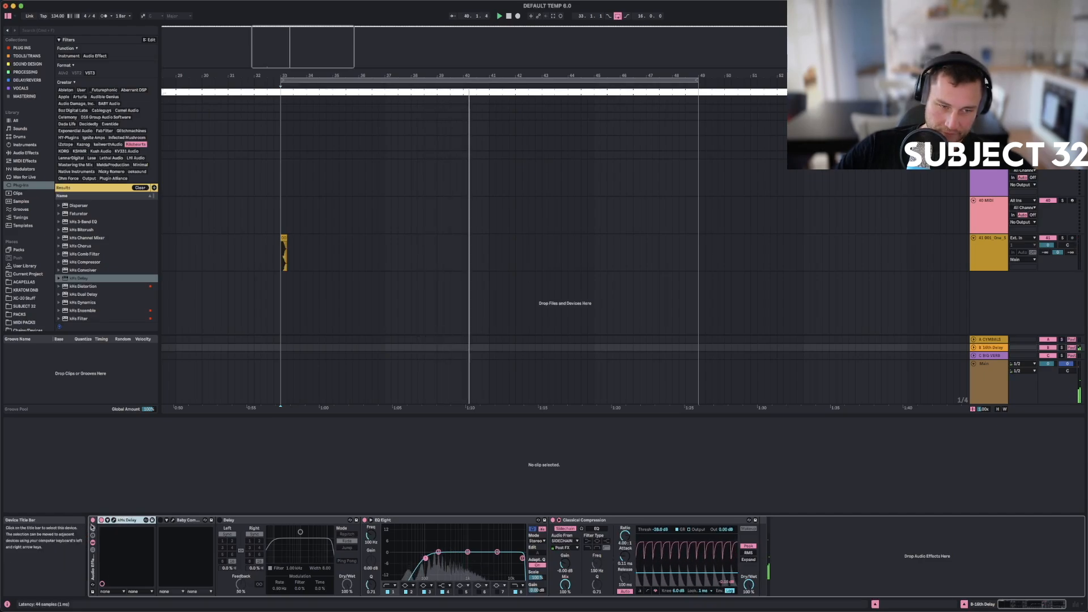
Turn on the metronome and select the Classical Compression device on the 16th Delay return.
{"action": "left_click", "coordinate": [104, 16]}
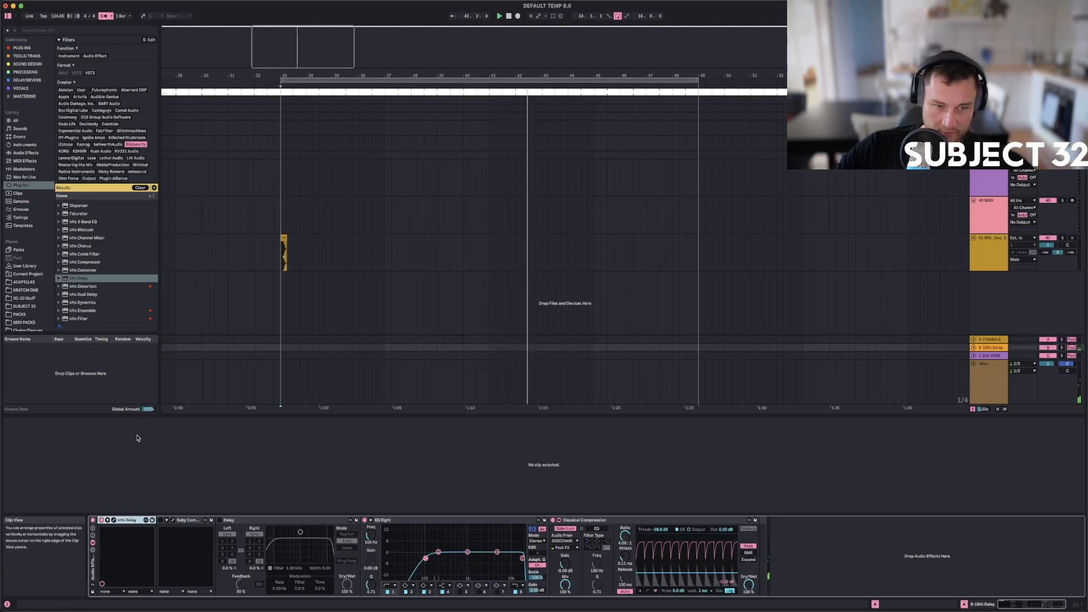
{"action": "left_click", "coordinate": [634, 544]}
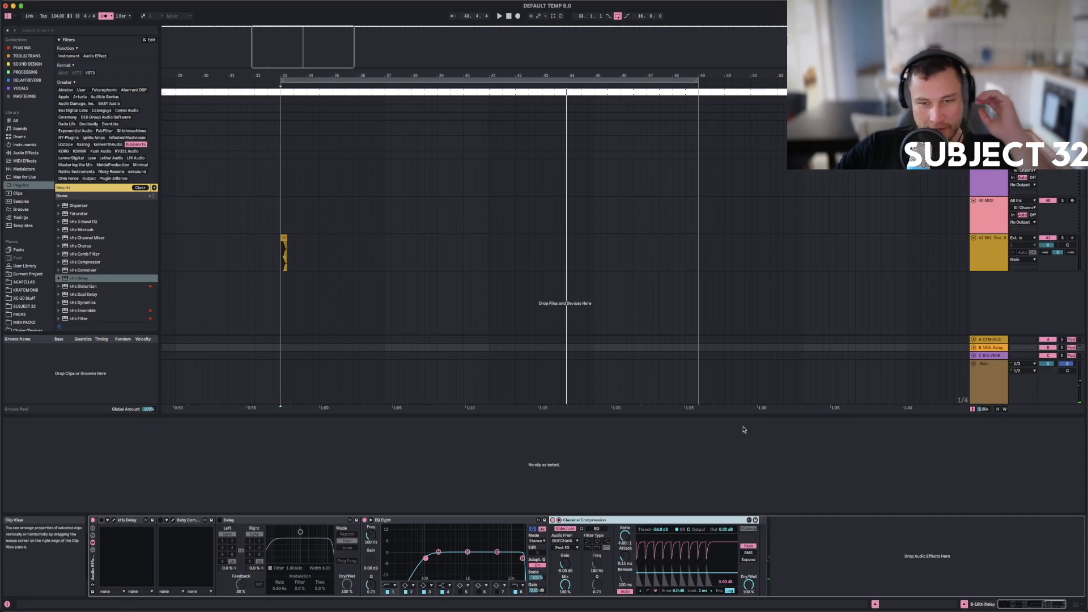
Route the bass one-shot's send from the 16th Delay return to the BIG VERB return and play from the clip's start.
{"action": "left_click", "coordinate": [1001, 349]}
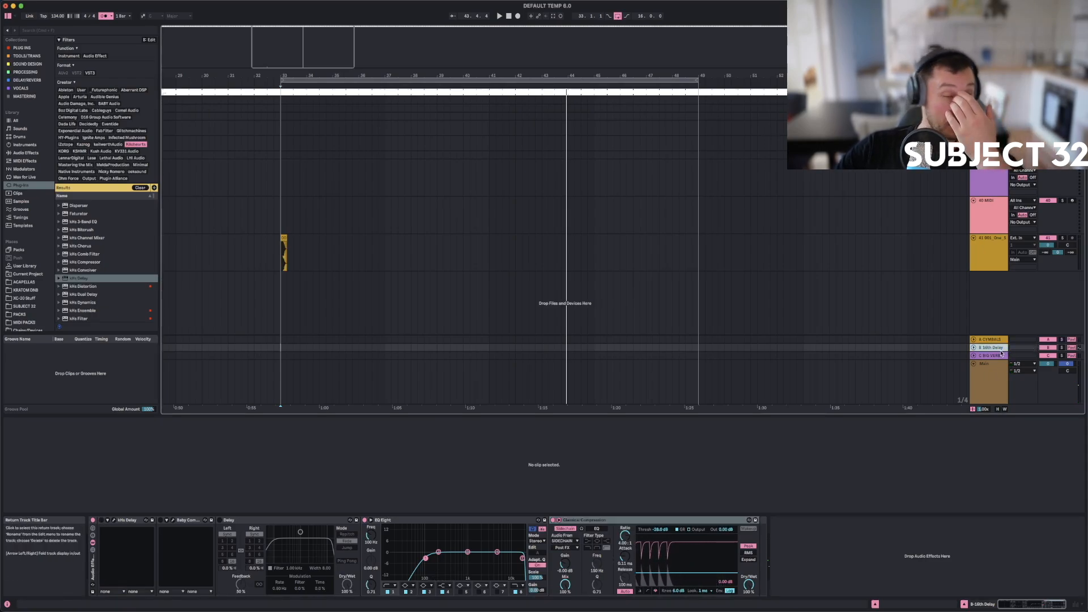
{"action": "left_click", "coordinate": [992, 356]}
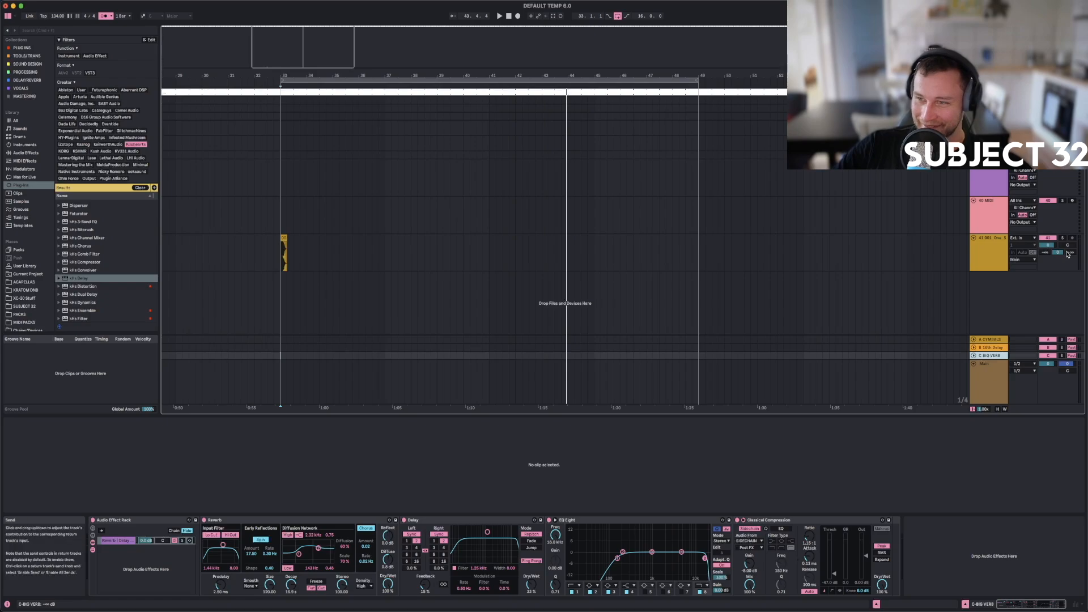
{"action": "left_click_drag", "start_coordinate": [1058, 253], "coordinate": [1058, 267]}
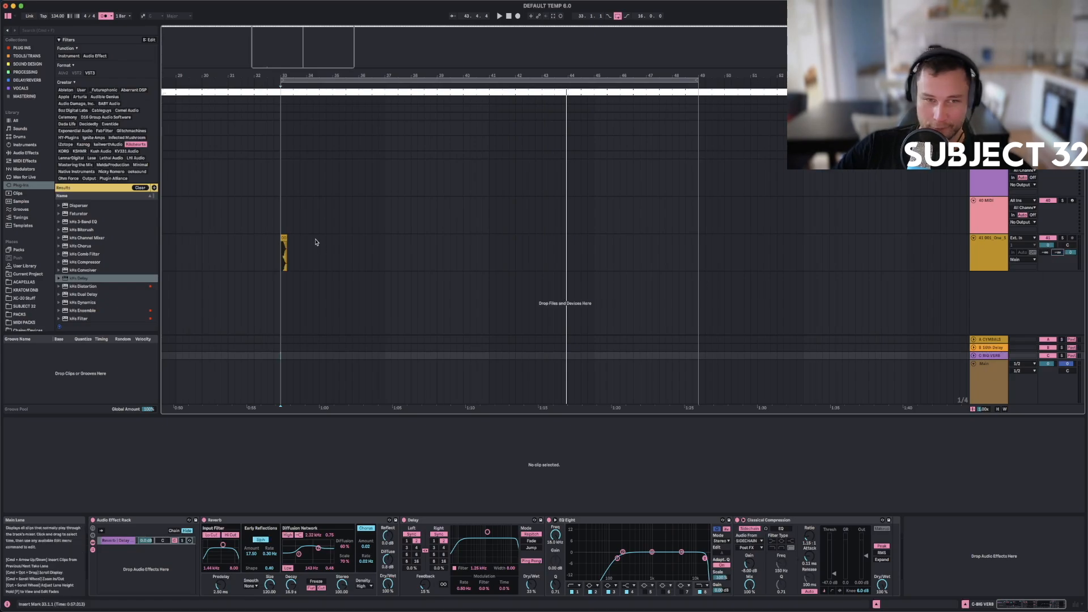
{"action": "left_click", "coordinate": [281, 254]}
{"action": "key", "text": "space"}
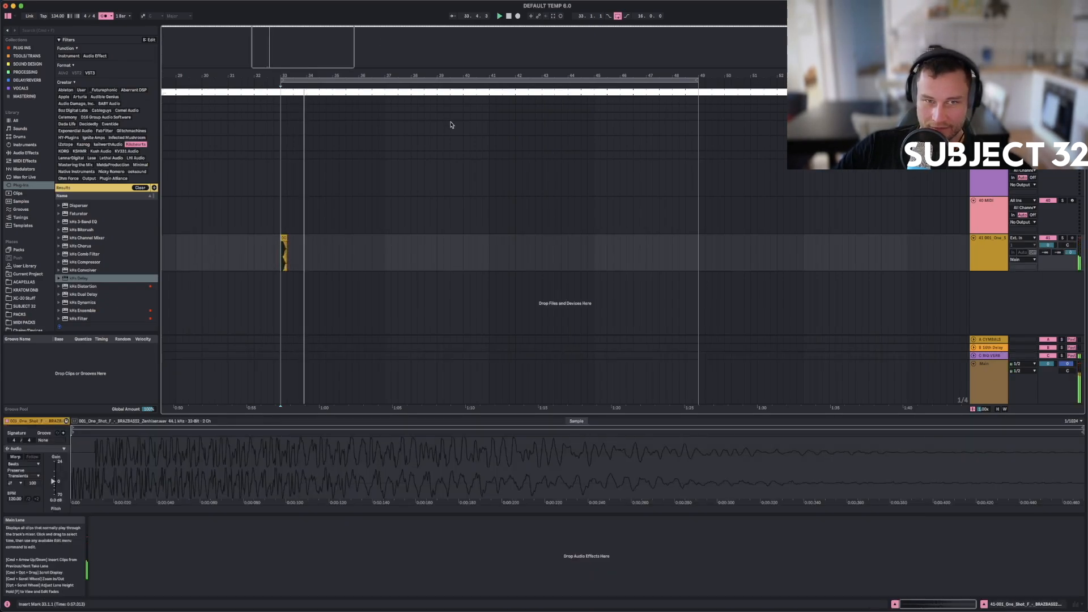
Show the BIG VERB return's devices and replay the bass one-shot.
{"action": "left_click", "coordinate": [993, 356]}
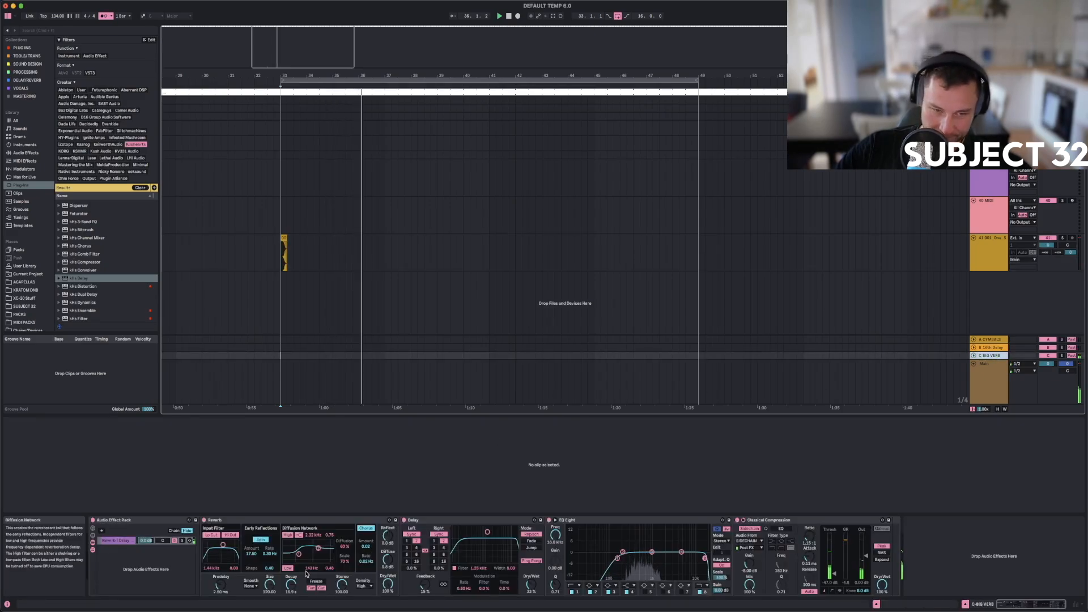
{"action": "key", "text": "space"}
{"action": "key", "text": "space"}
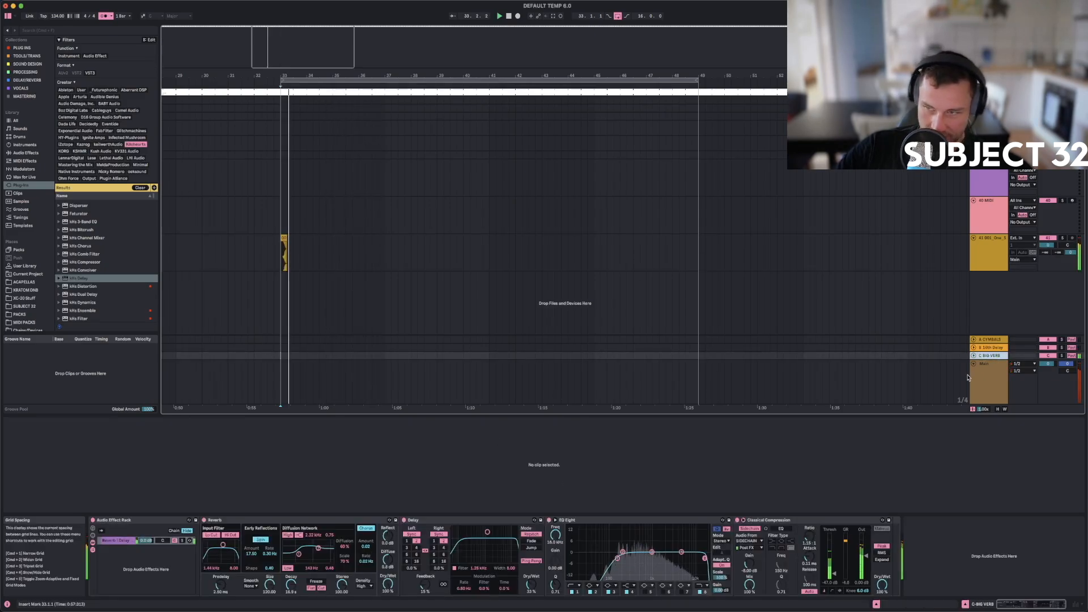
Rename the BIG VERB return track as BIG GUETTA VERB.
{"action": "right_click", "coordinate": [993, 356]}
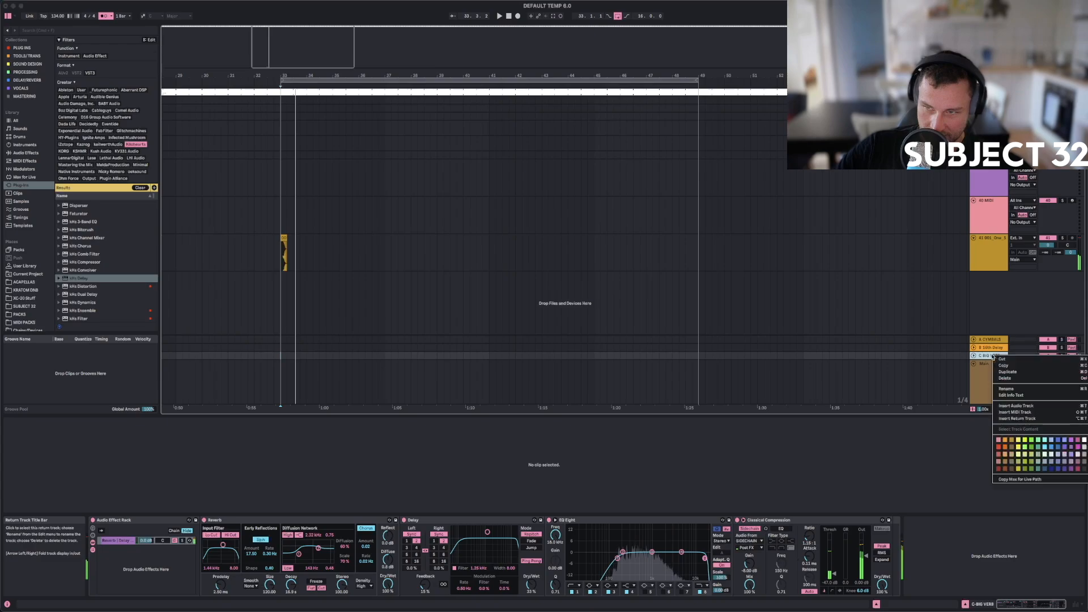
{"action": "left_click", "coordinate": [1006, 389]}
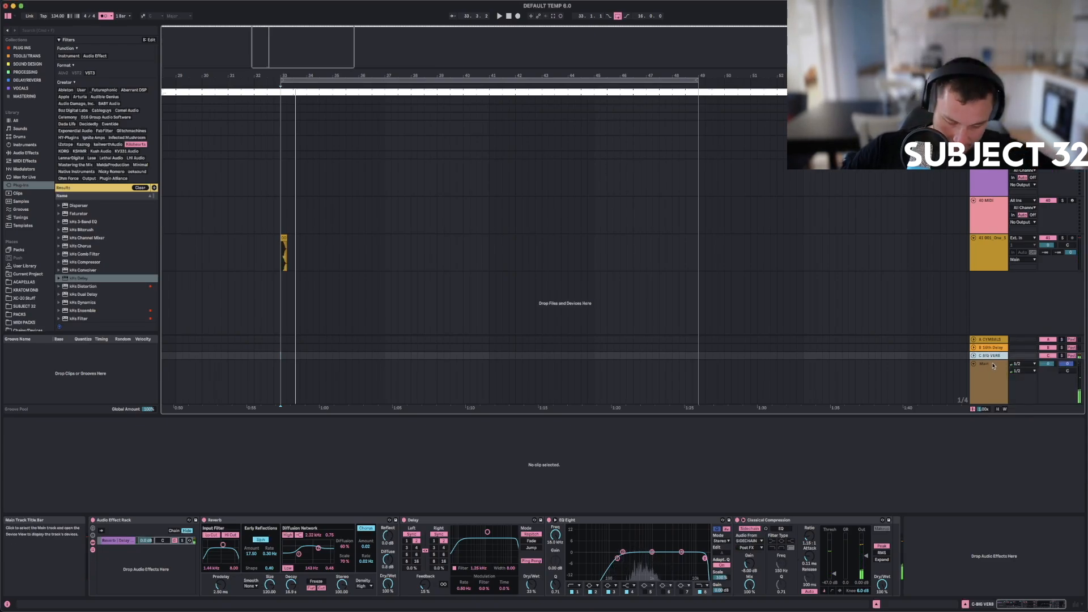
{"action": "key", "text": "u"}
{"action": "key", "text": "a"}
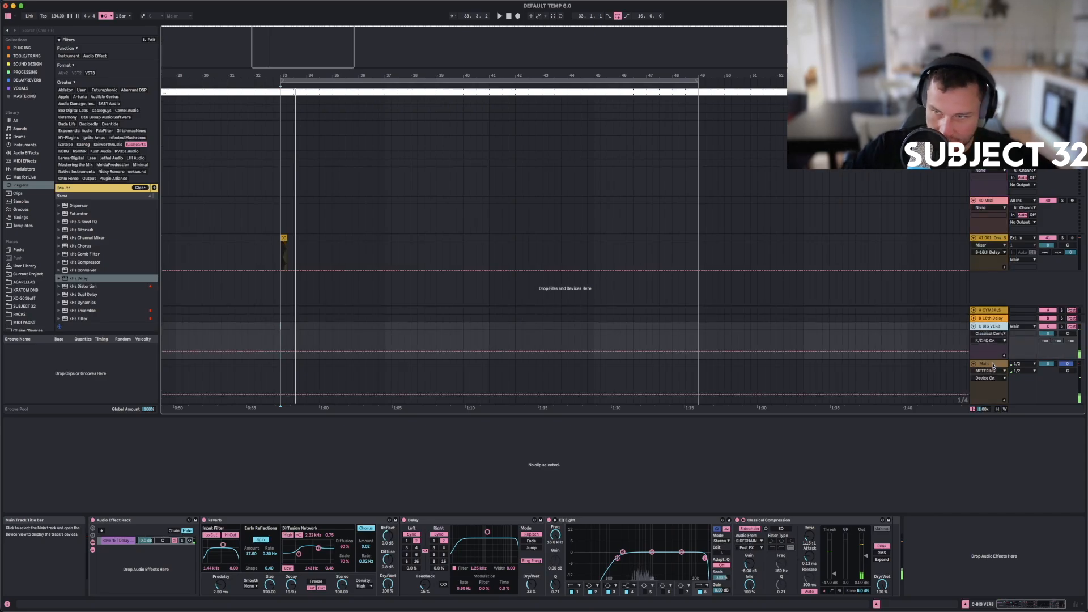
{"action": "right_click", "coordinate": [990, 328]}
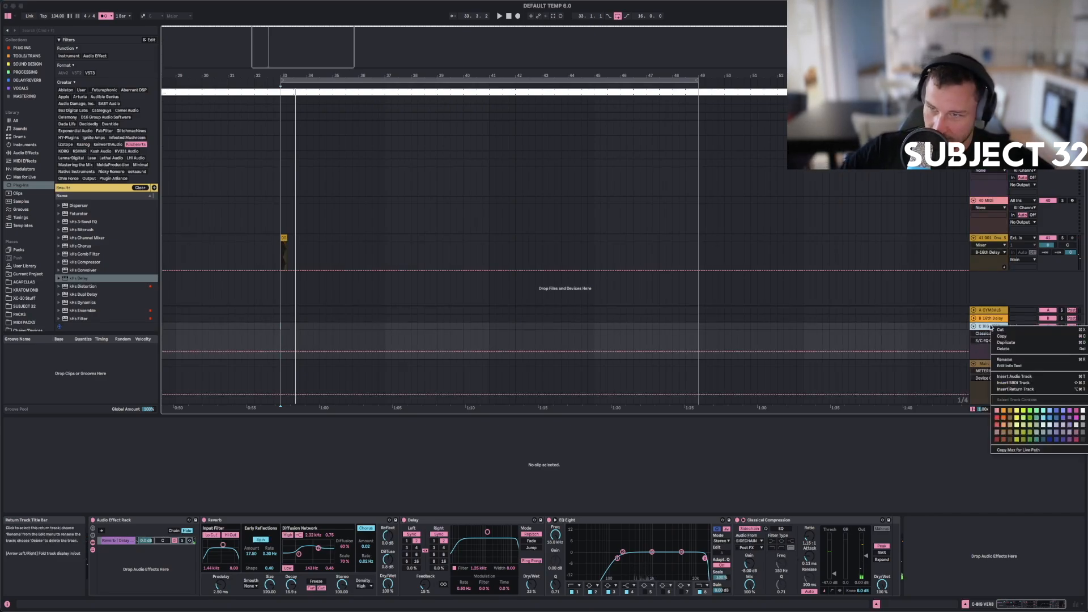
{"action": "left_click", "coordinate": [1004, 359]}
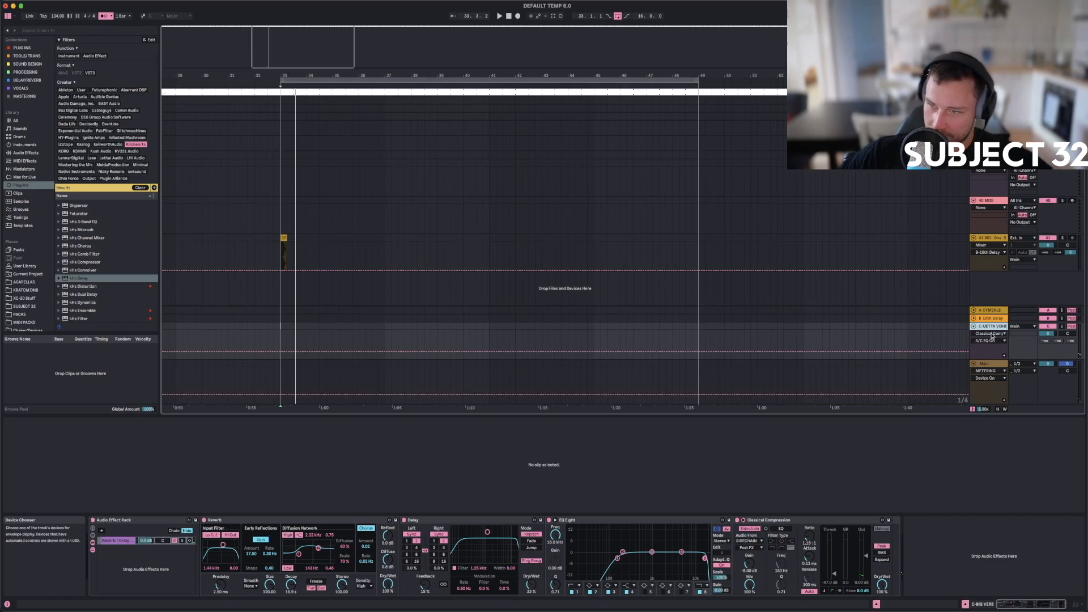
{"action": "left_click", "coordinate": [986, 363]}
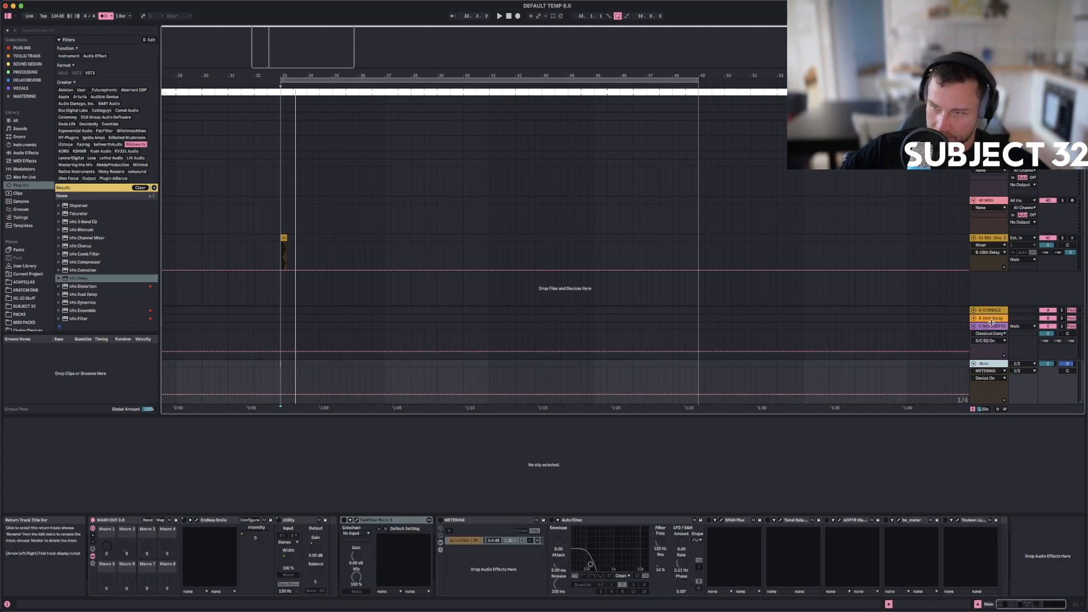
Copy the Classical Compression device from the 16th Delay return onto the end of the BIG GUETTA VERB return's chain.
{"action": "left_click", "coordinate": [991, 326]}
{"action": "left_click", "coordinate": [769, 521]}
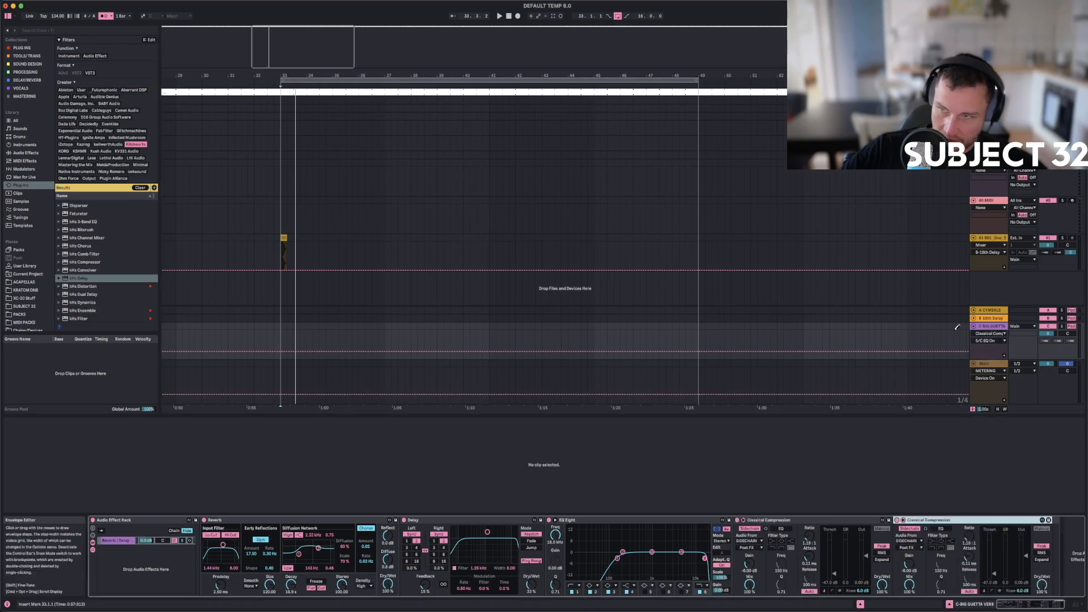
{"action": "left_click", "coordinate": [991, 318]}
{"action": "left_click", "coordinate": [676, 520]}
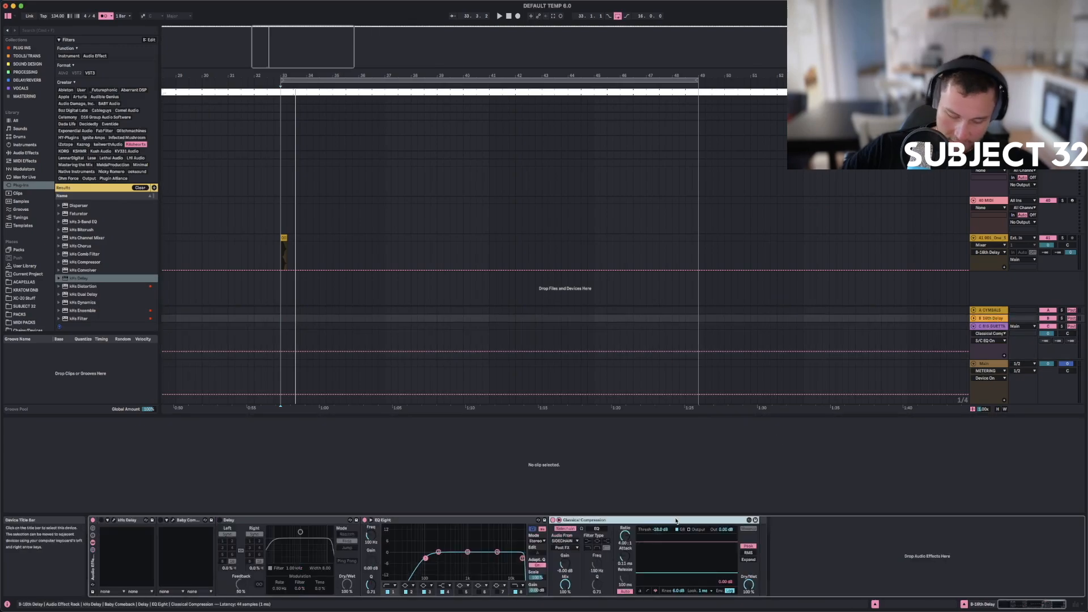
{"action": "left_click", "coordinate": [999, 327]}
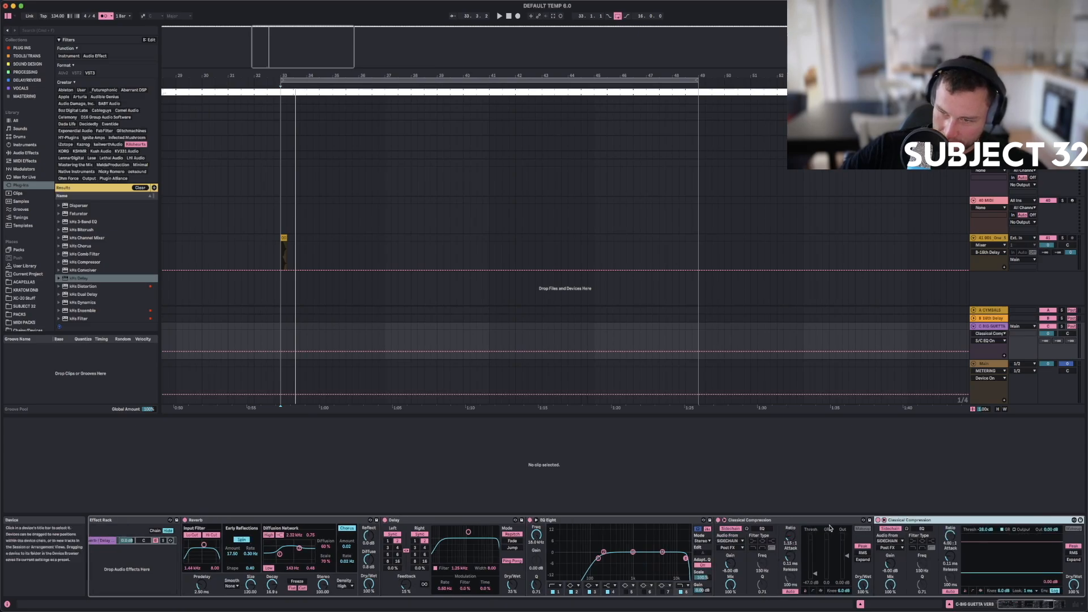
Reorder the two compressors on BIG GUETTA VERB so the pasted one comes first, and delete the original Classical Compression.
{"action": "left_click_drag", "start_coordinate": [1031, 606], "coordinate": [1022, 608]}
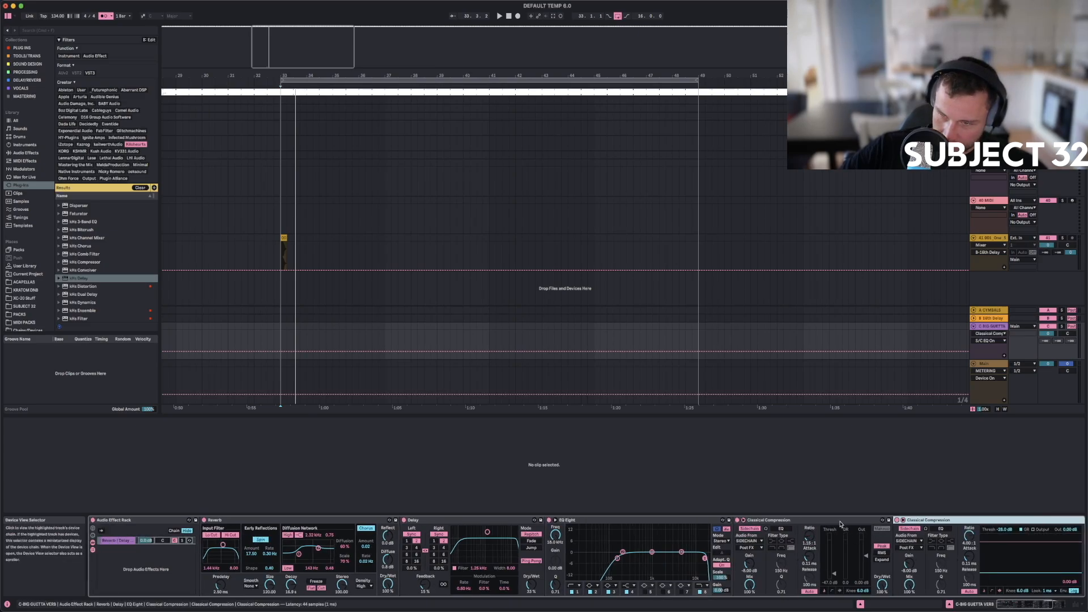
{"action": "left_click", "coordinate": [816, 523]}
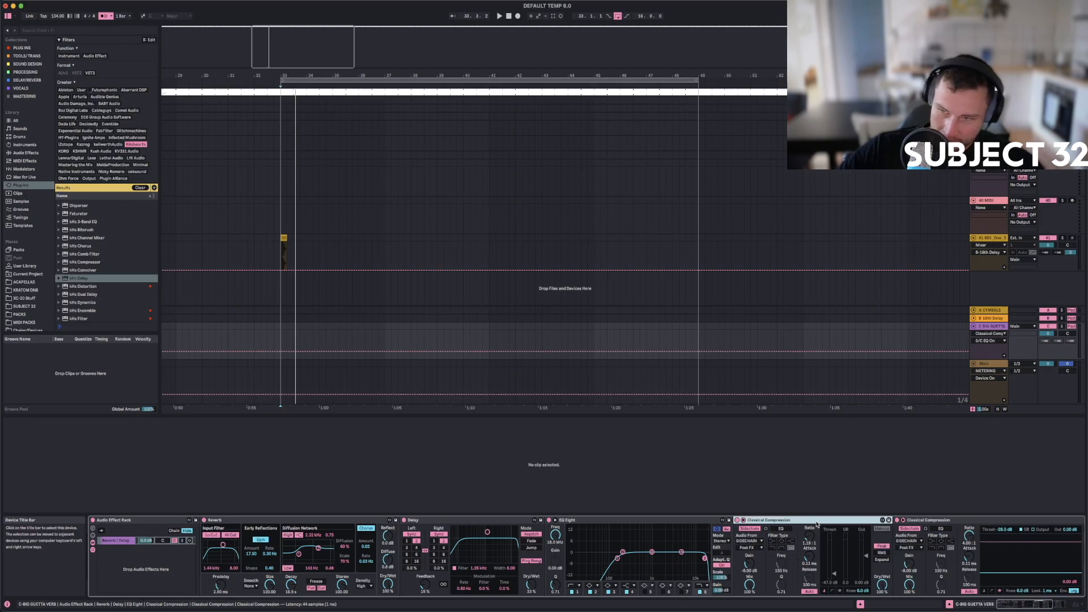
{"action": "left_click_drag", "start_coordinate": [817, 524], "coordinate": [859, 522]}
{"action": "left_click", "coordinate": [984, 520]}
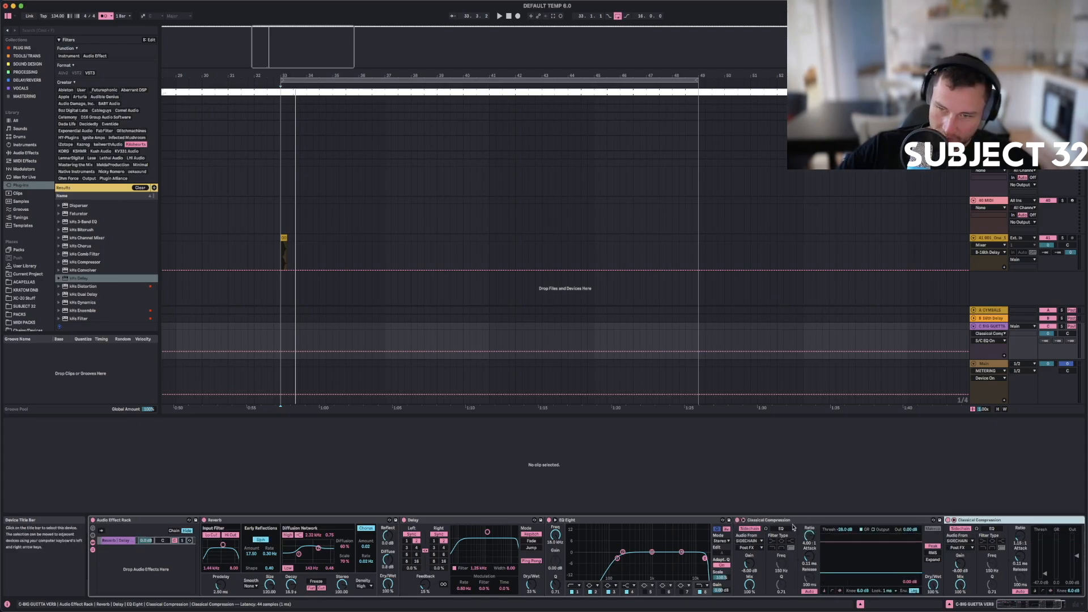
{"action": "key", "text": "Delete"}
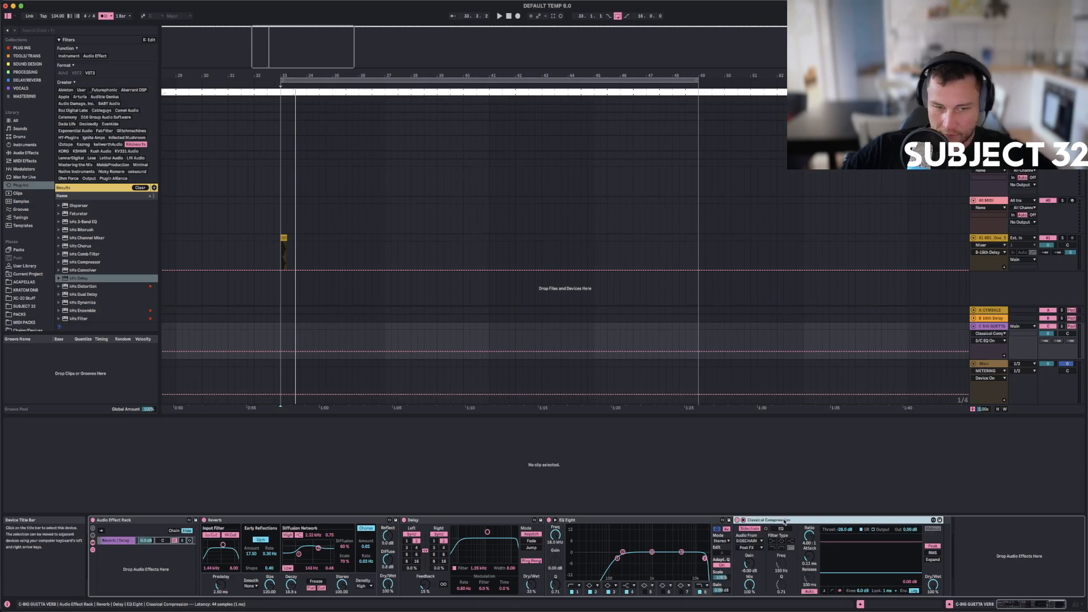
Duplicate the Classical Compression device on BIG GUETTA VERB and rename the copy SC TO SYNTHS.
{"action": "key", "text": "super+d"}
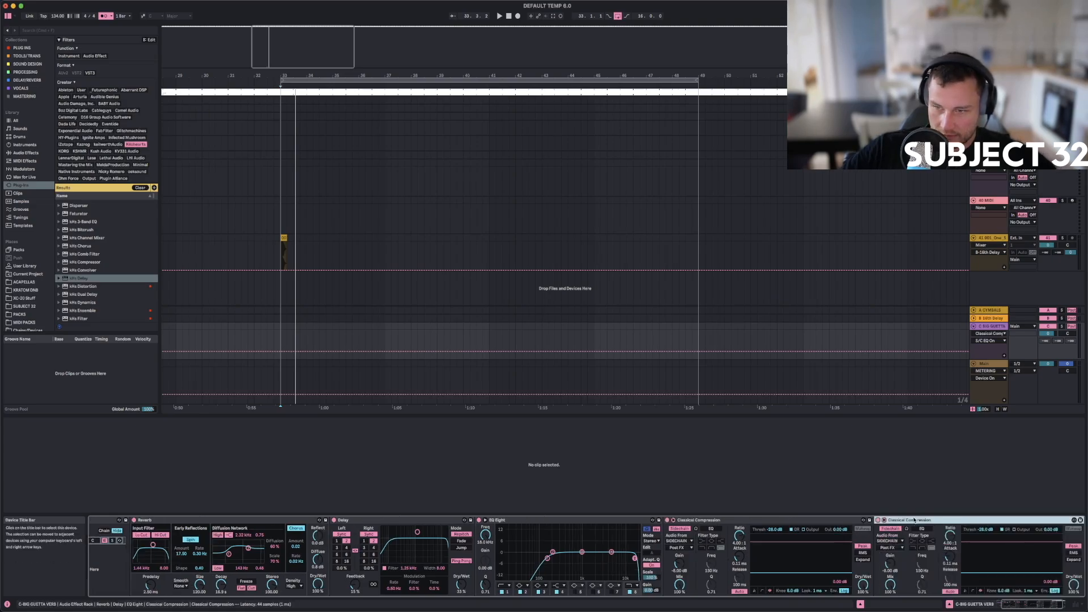
{"action": "right_click", "coordinate": [916, 522]}
{"action": "left_click", "coordinate": [924, 549]}
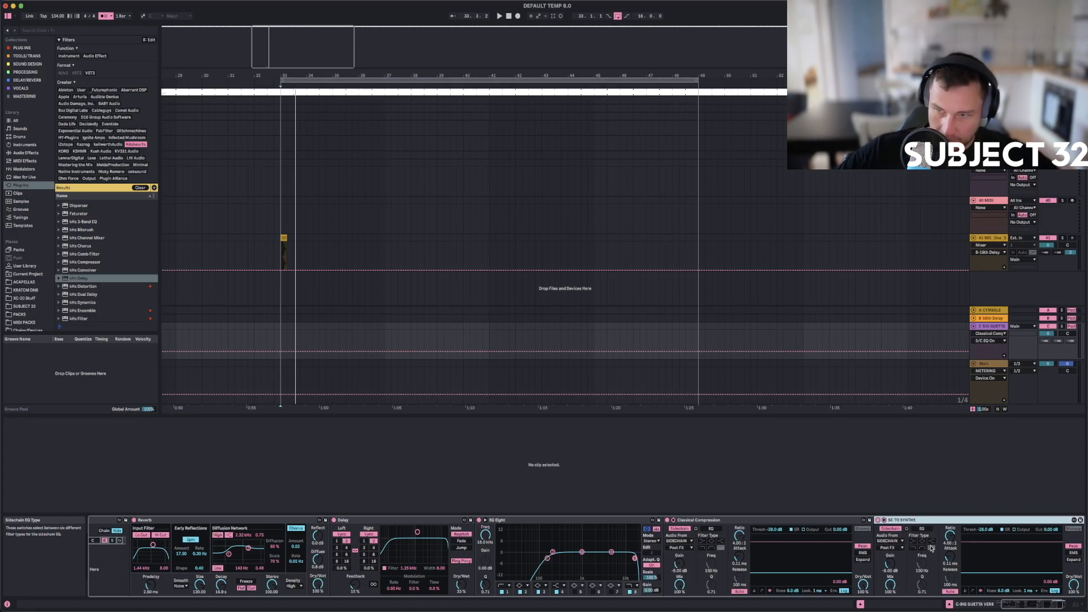
Set the SC TO SYNTHS sidechain input to the bass one-shot track and play from just before the clip.
{"action": "left_click", "coordinate": [890, 541]}
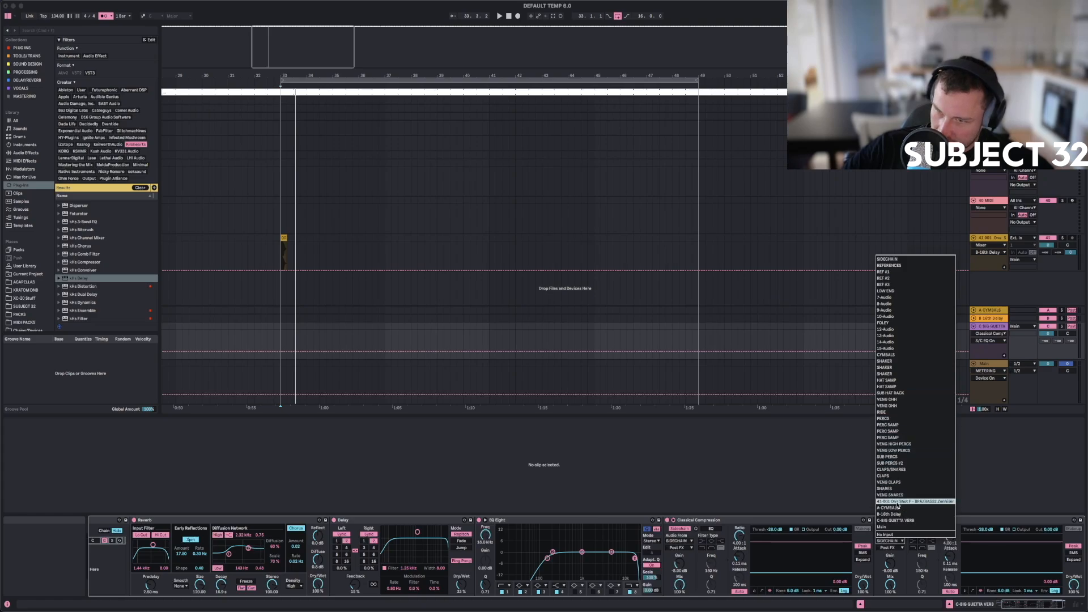
{"action": "left_click", "coordinate": [280, 250]}
{"action": "left_click", "coordinate": [273, 241]}
{"action": "key", "text": "space"}
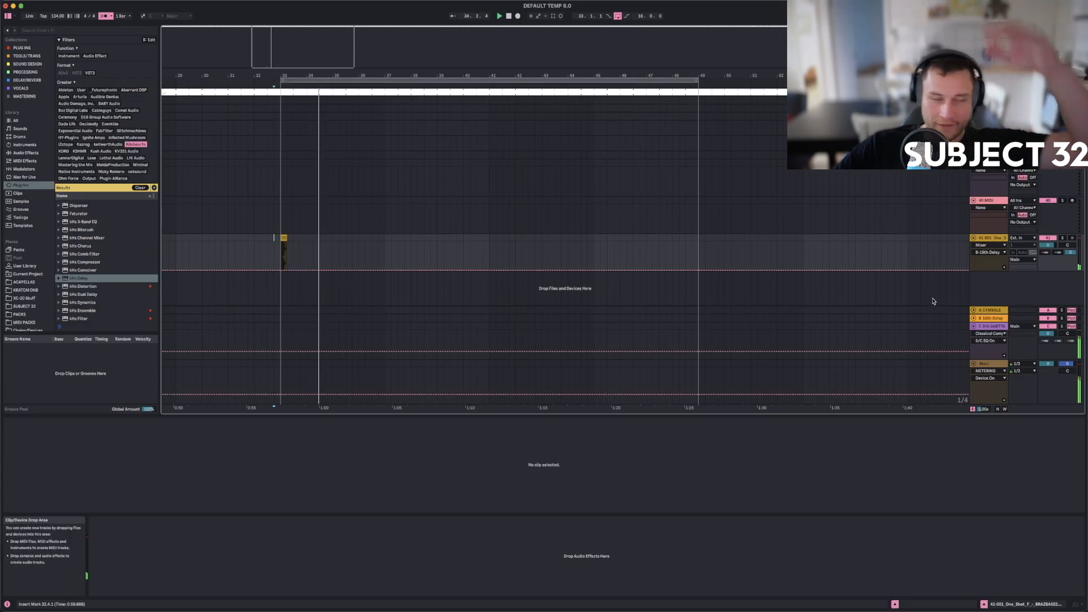
{"action": "key", "text": "space"}
{"action": "key", "text": "space"}
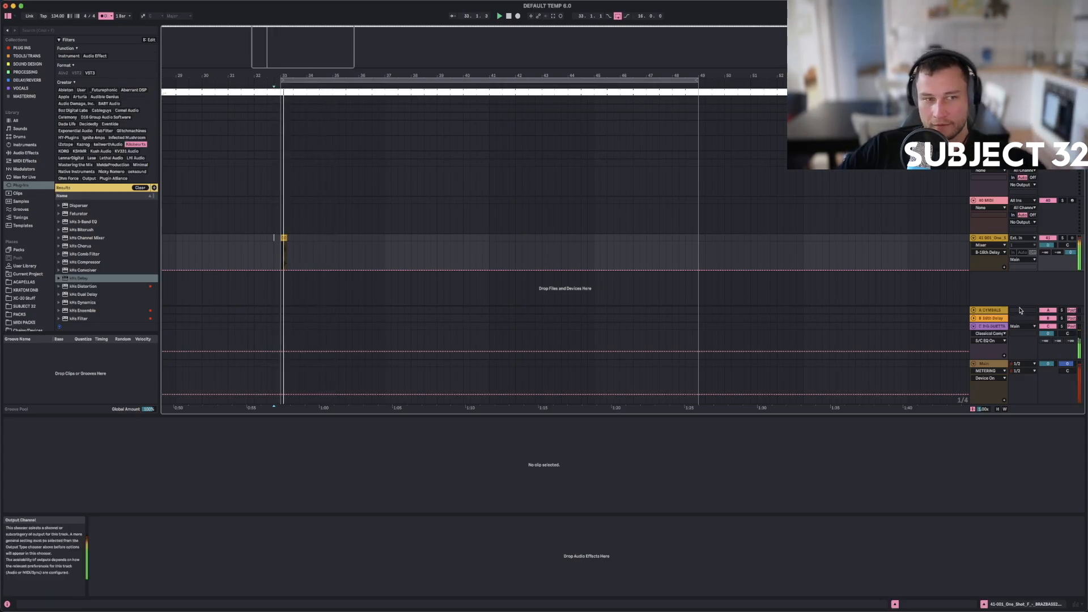
Adjust the SC TO SYNTHS threshold and raise the first Classical Compression's ratio to infinity to one during playback.
{"action": "left_click", "coordinate": [998, 331]}
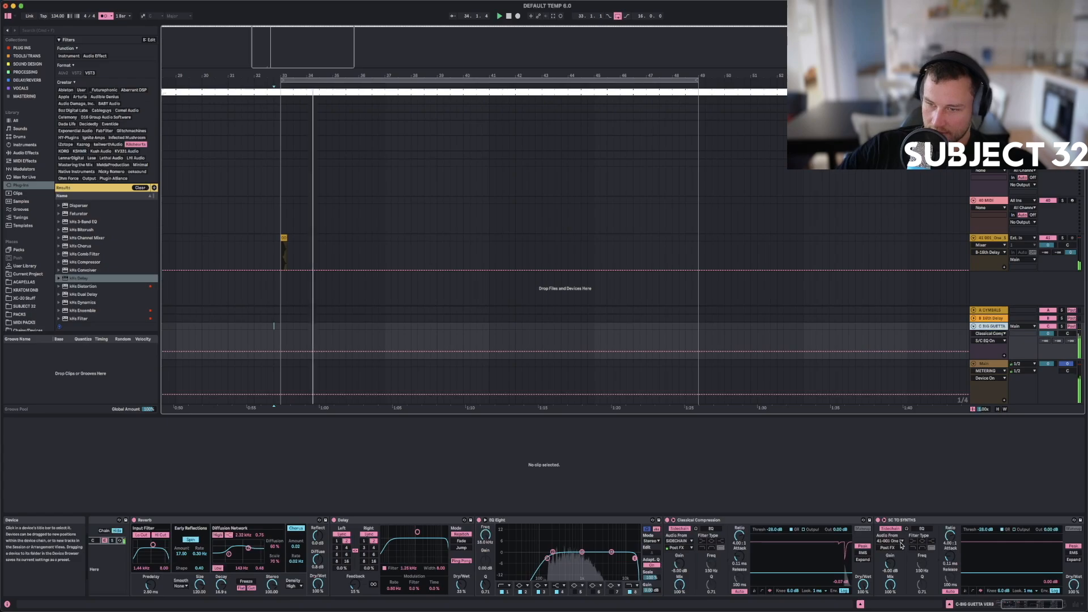
{"action": "left_click_drag", "start_coordinate": [984, 530], "coordinate": [977, 530]}
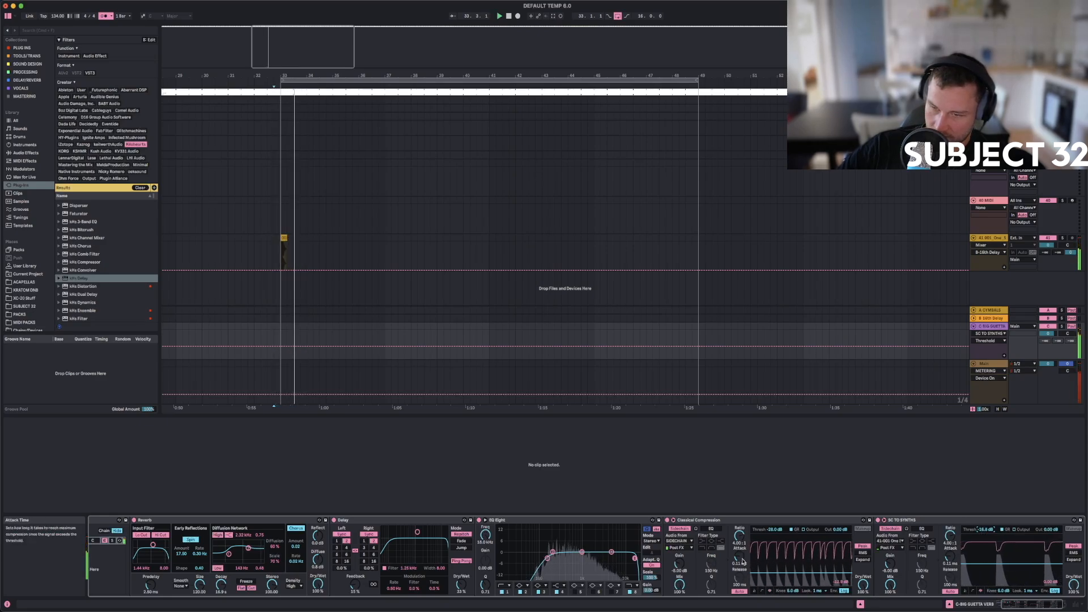
{"action": "left_click", "coordinate": [740, 539]}
{"action": "left_click_drag", "start_coordinate": [739, 538], "coordinate": [740, 538]}
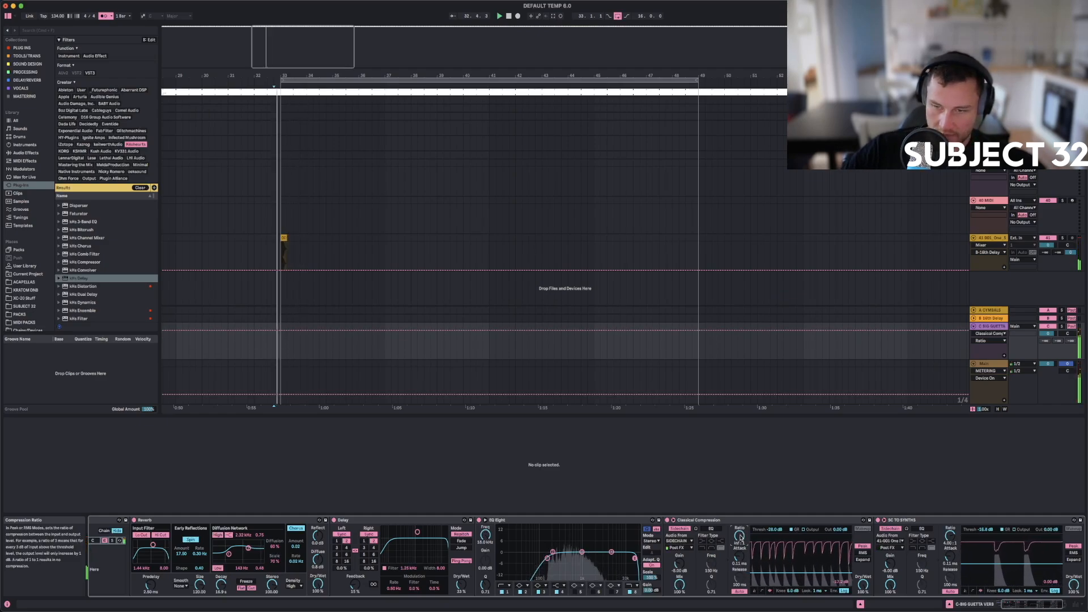
Bypass SC TO SYNTHS and Classical Compression during playback to compare the reverb, and re-enable them.
{"action": "left_click", "coordinate": [878, 520]}
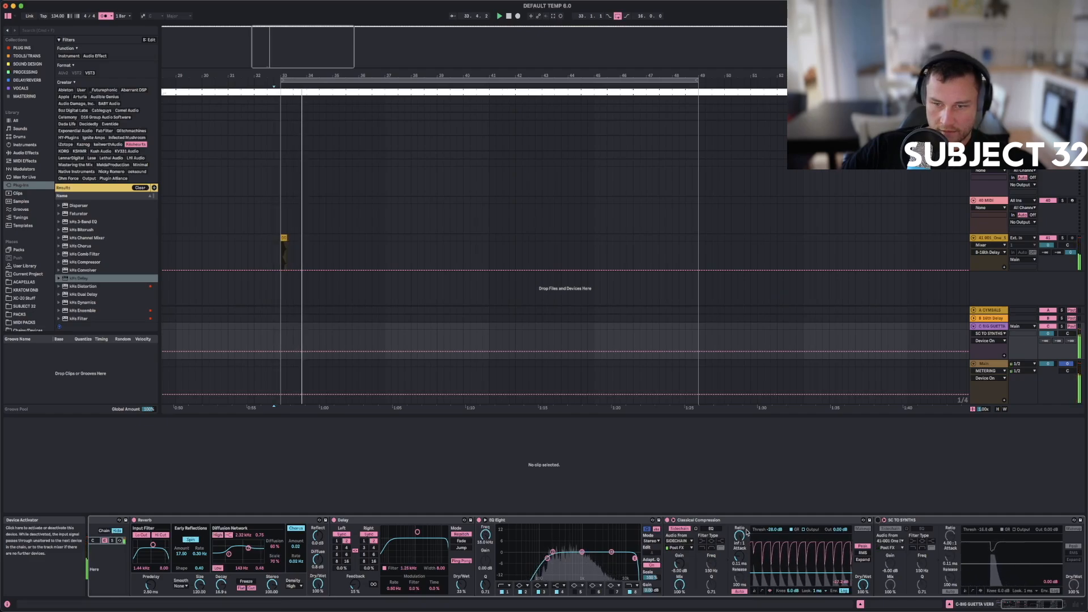
{"action": "left_click", "coordinate": [668, 520]}
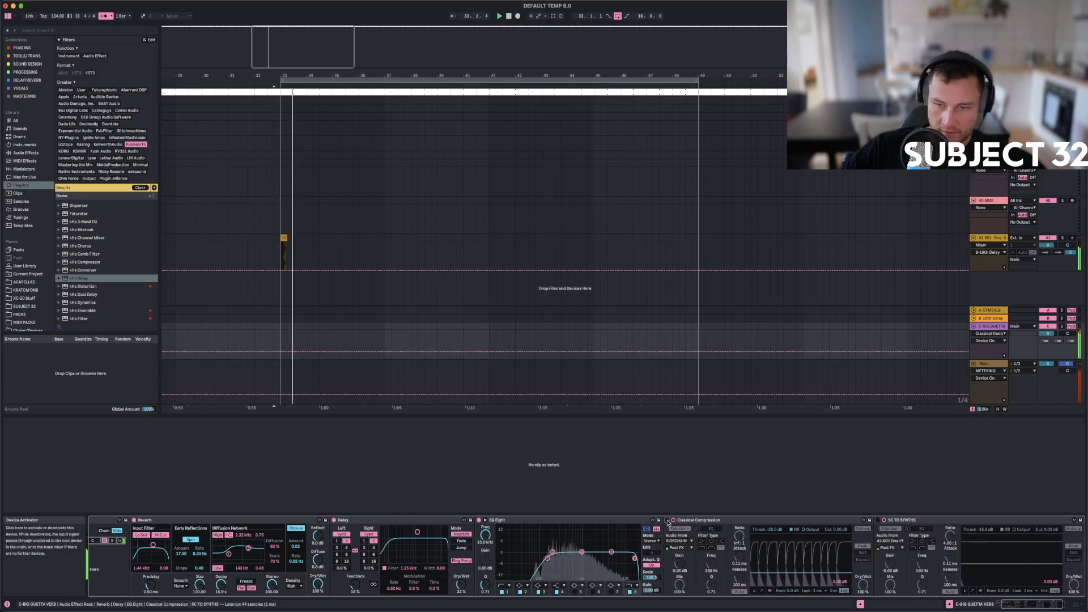
{"action": "left_click", "coordinate": [668, 520]}
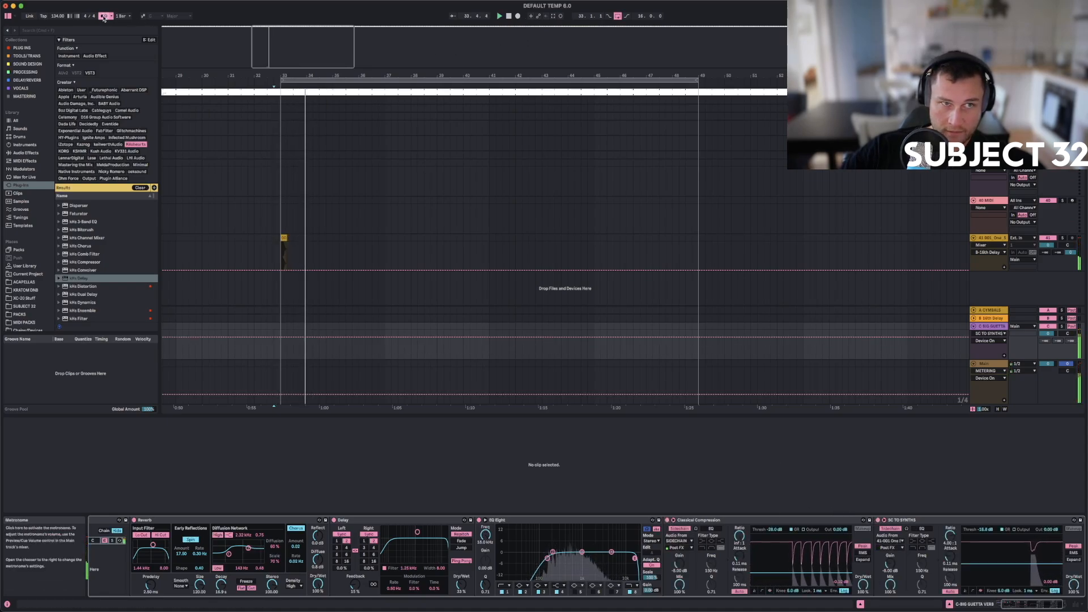
Turn off auto release on SC TO SYNTHS and adjust its release and ratio, with the threshold at -14.0 dB.
{"action": "left_click_drag", "start_coordinate": [978, 529], "coordinate": [950, 577]}
{"action": "left_click_drag", "start_coordinate": [950, 537], "coordinate": [950, 533]}
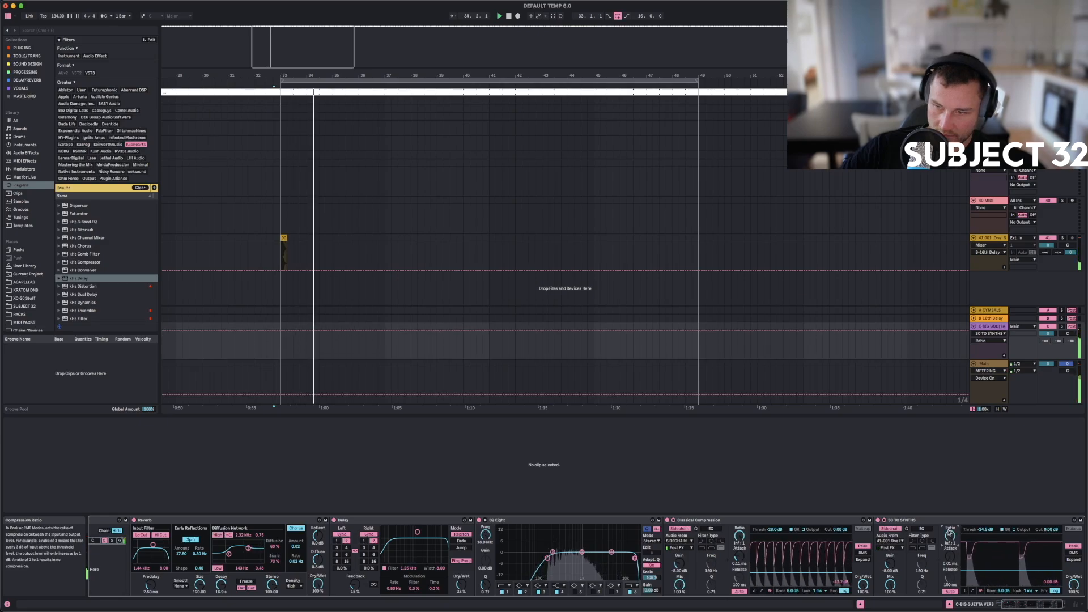
{"action": "left_click", "coordinate": [951, 592]}
{"action": "left_click_drag", "start_coordinate": [951, 578], "coordinate": [950, 593]}
{"action": "left_click", "coordinate": [949, 540]}
{"action": "left_click_drag", "start_coordinate": [949, 540], "coordinate": [977, 527]}
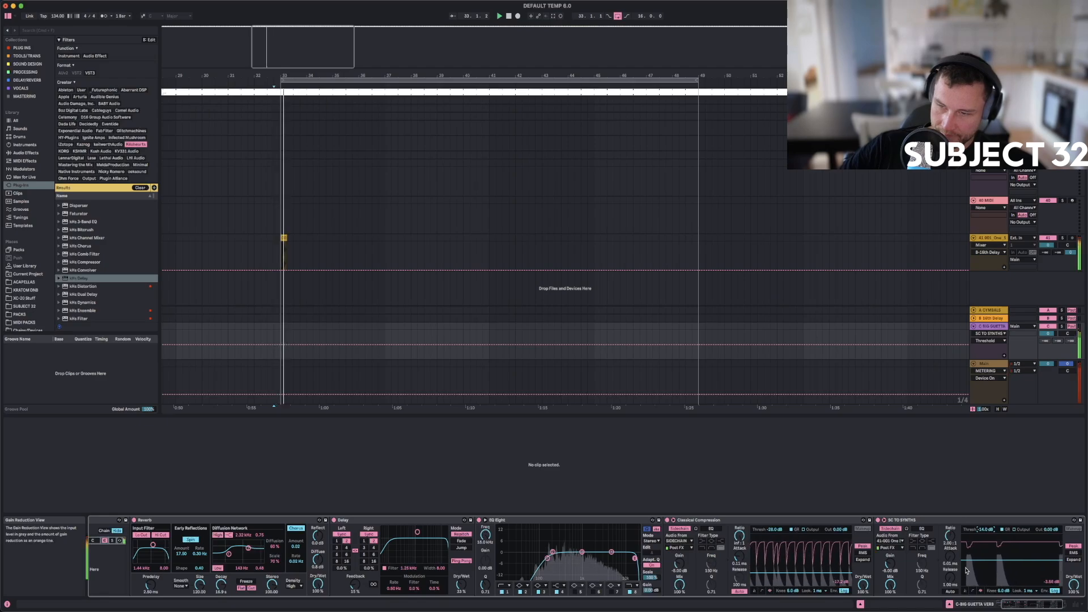
Lower the SC TO SYNTHS knee to its minimum and replay the bass one-shot.
{"action": "mouse_move", "coordinate": [1004, 592]}
{"action": "left_mouse_down"}
{"action": "mouse_move", "coordinate": [1004, 580]}
{"action": "mouse_move", "coordinate": [1004, 608]}
{"action": "left_mouse_up"}
{"action": "key", "text": "space"}
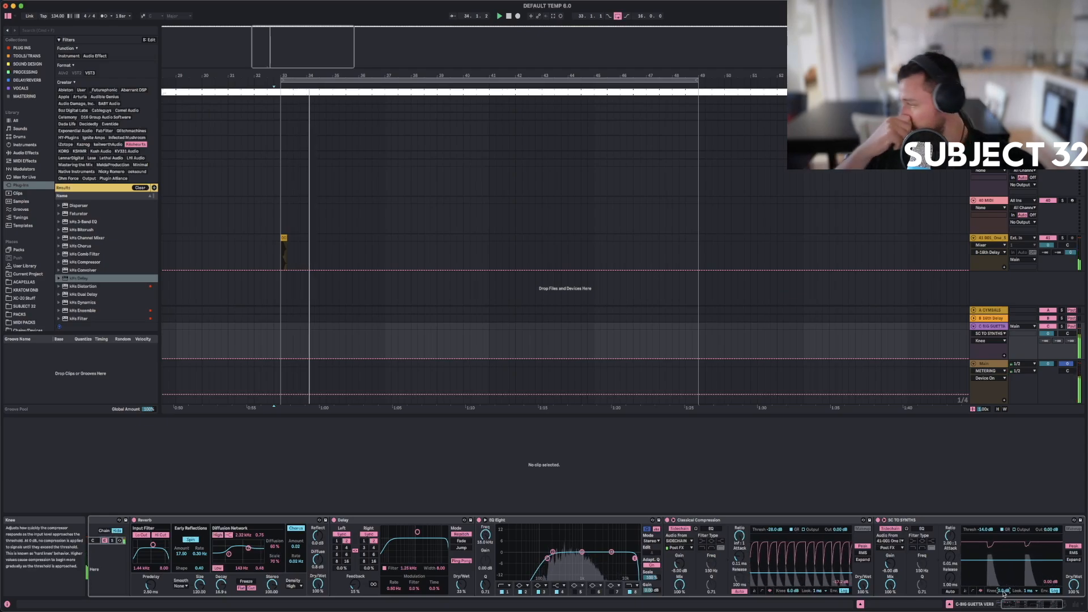
{"action": "key", "text": "space"}
{"action": "key", "text": "space"}
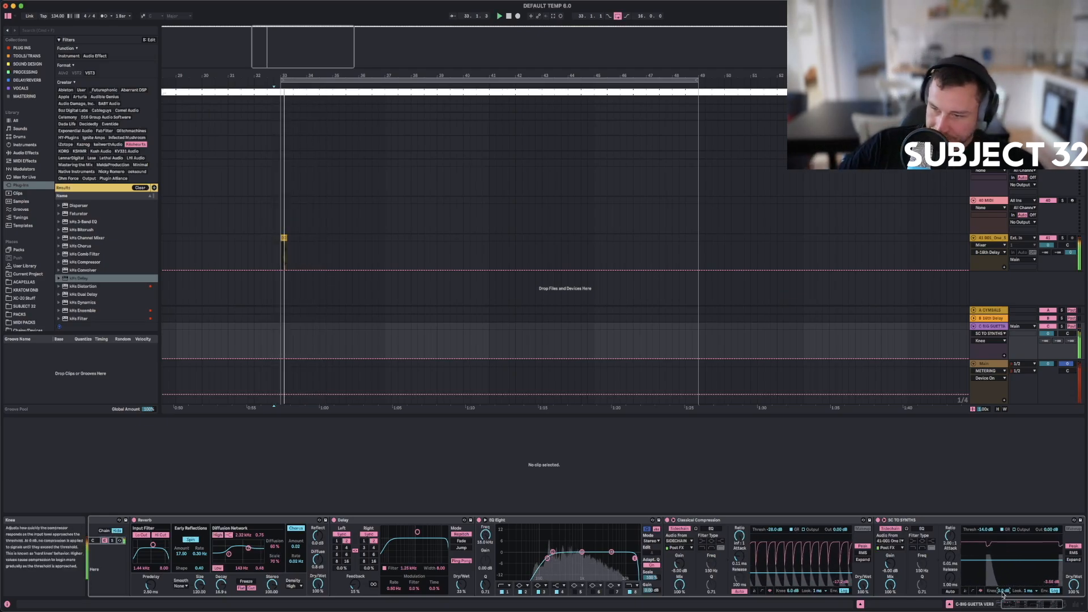
Switch SC TO SYNTHS to RMS mode and replay the bass one-shot.
{"action": "left_click", "coordinate": [1073, 553]}
{"action": "key", "text": "space"}
{"action": "key", "text": "space"}
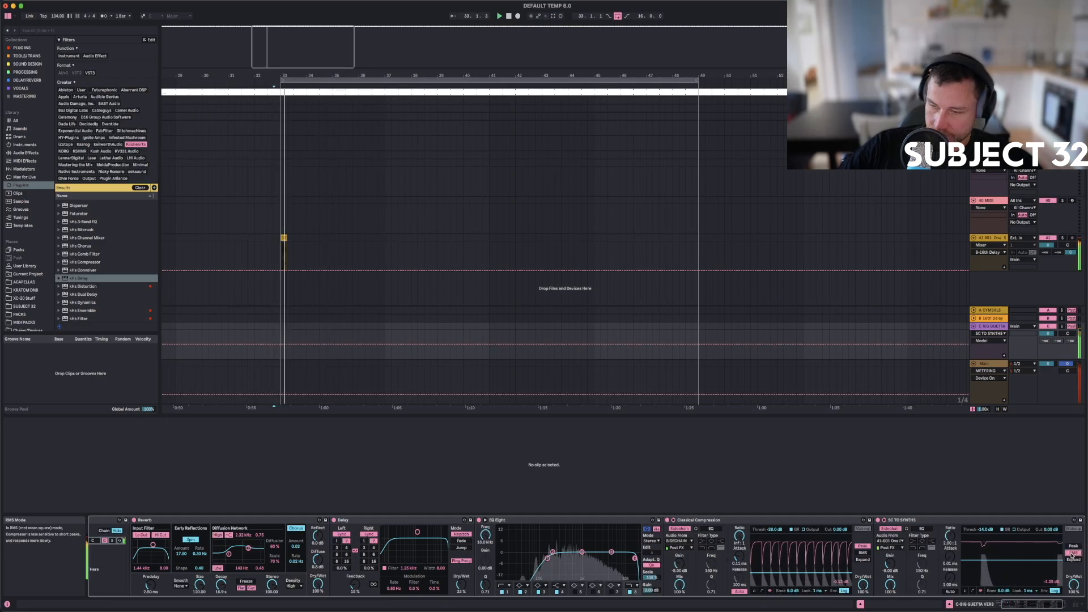
Switch SC TO SYNTHS back to Peak mode and Classical Compression to RMS mode, and replay the bass one-shot.
{"action": "left_click", "coordinate": [1073, 546]}
{"action": "left_click", "coordinate": [863, 553]}
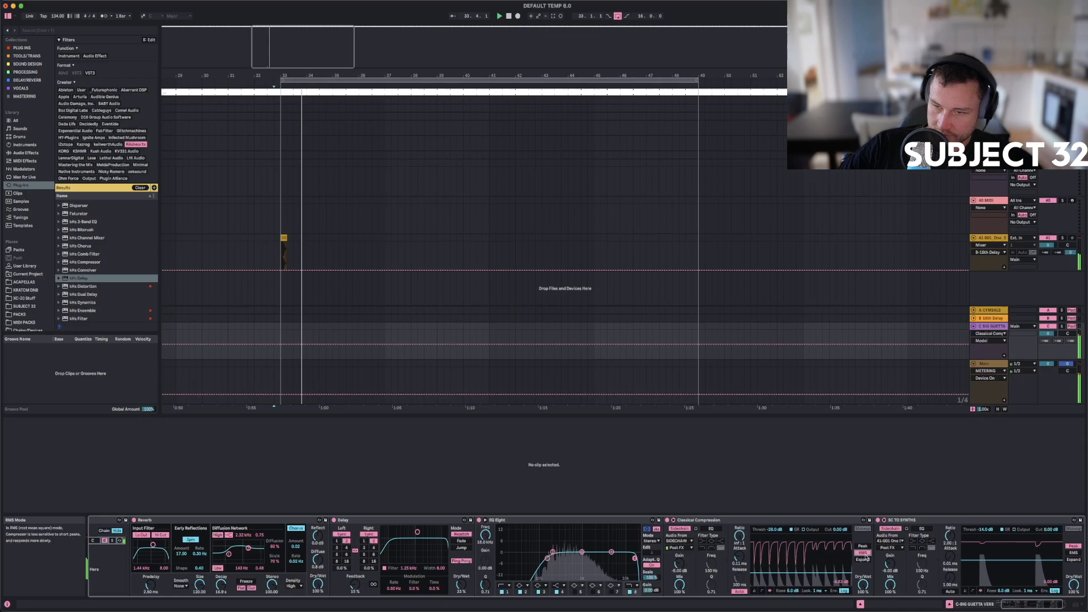
{"action": "key", "text": "space"}
{"action": "key", "text": "space"}
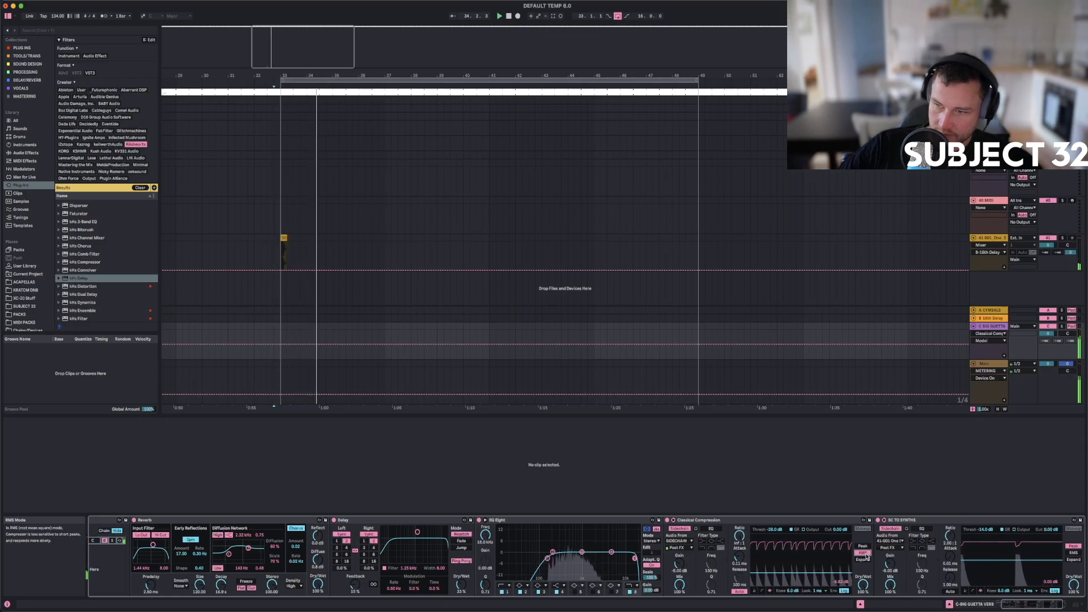
{"action": "key", "text": "space"}
{"action": "key", "text": "space"}
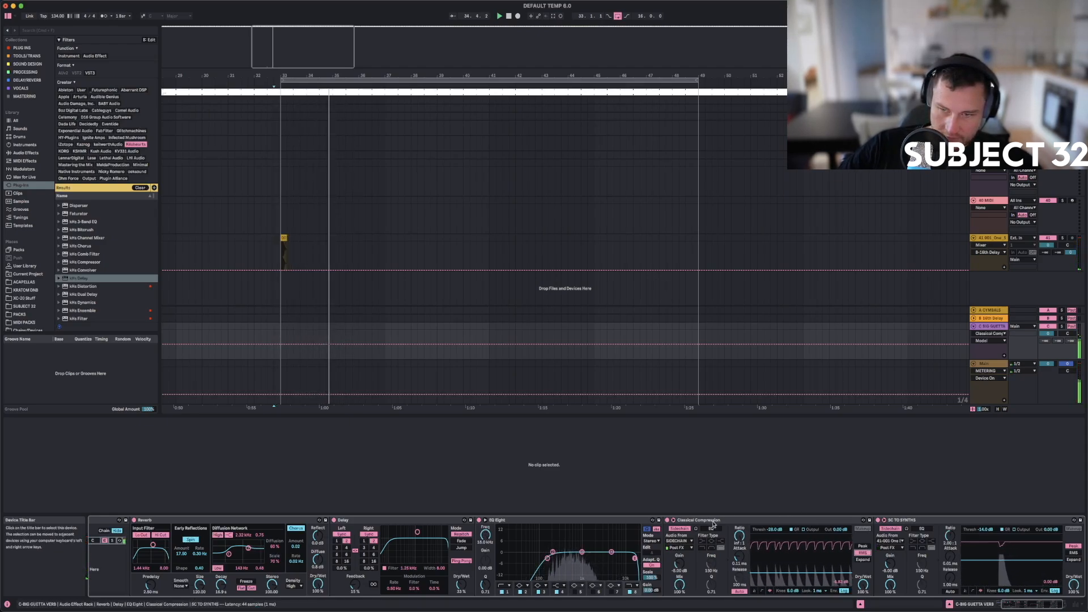
Rename the big reverb return's audio effect rack as FUTURE RAVE RETURN 2.0.
{"action": "left_click", "coordinate": [996, 328]}
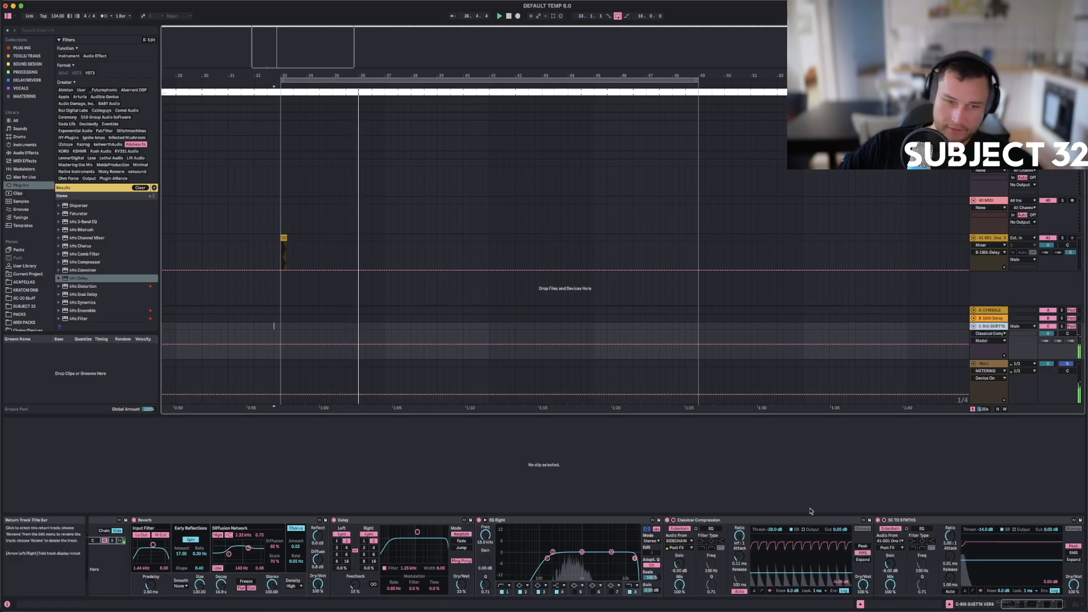
{"action": "scroll", "coordinate": [255, 553], "scroll_direction": "left", "scroll_amount": 3}
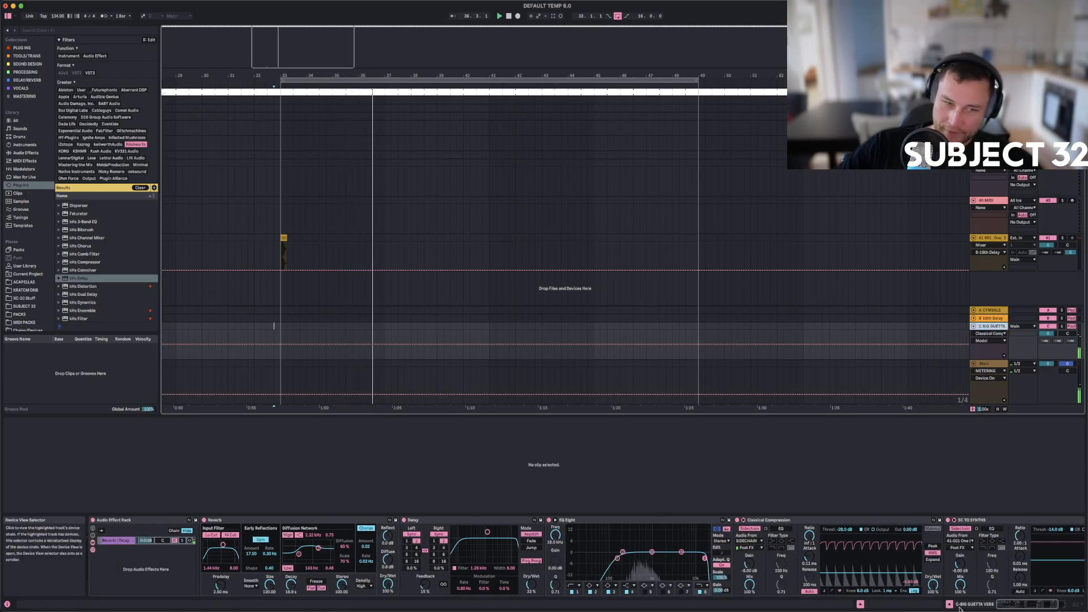
{"action": "right_click", "coordinate": [114, 520]}
{"action": "left_click", "coordinate": [132, 468]}
{"action": "type", "text": "FUTURE"}
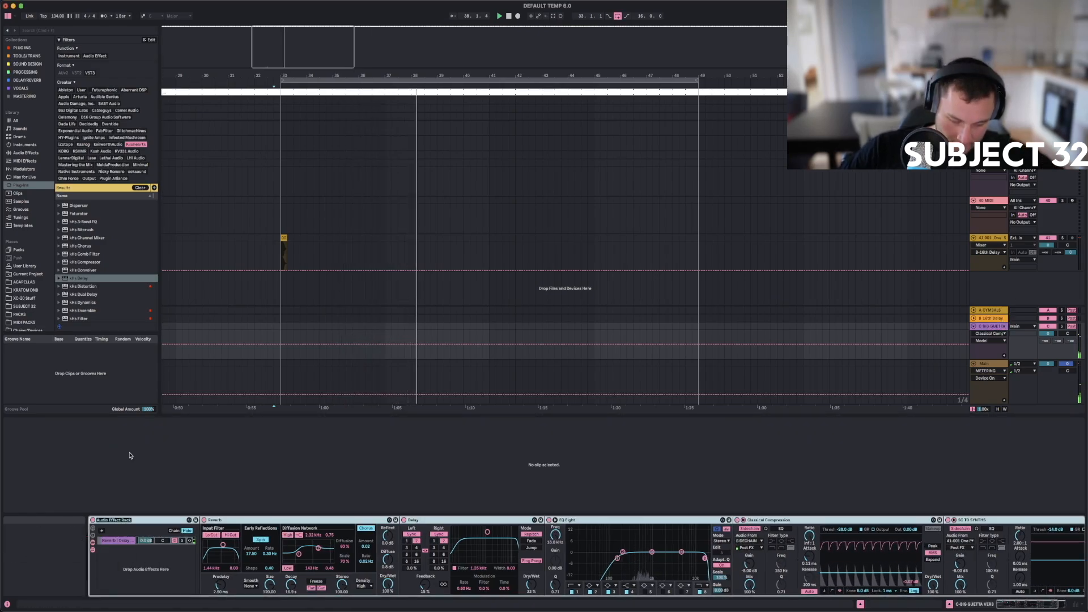
{"action": "key", "text": "Return"}
{"action": "type", "text": "RAVE"}
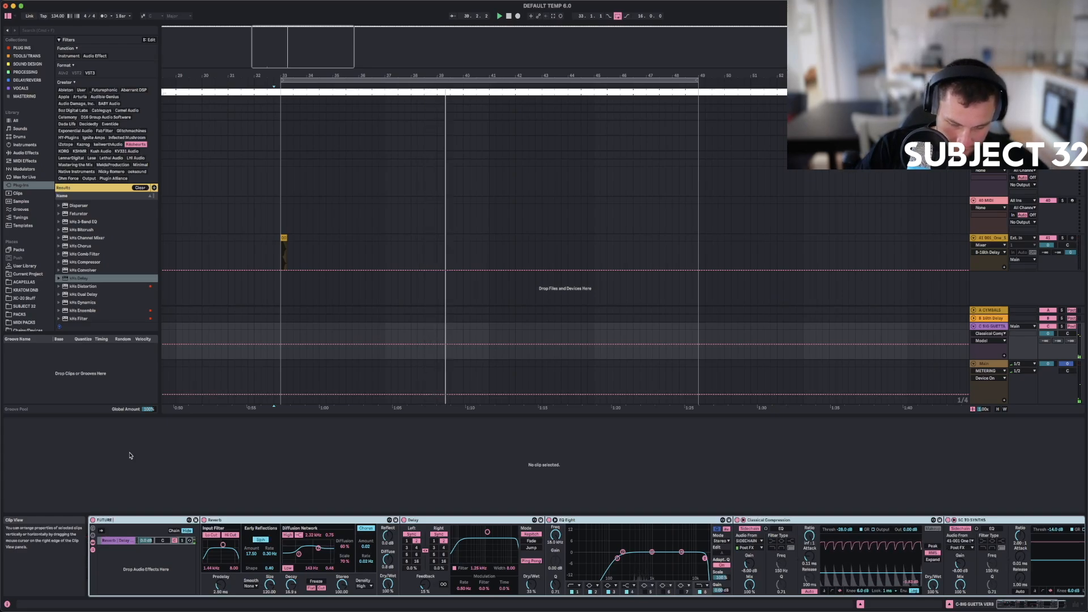
{"action": "type", "text": " R"}
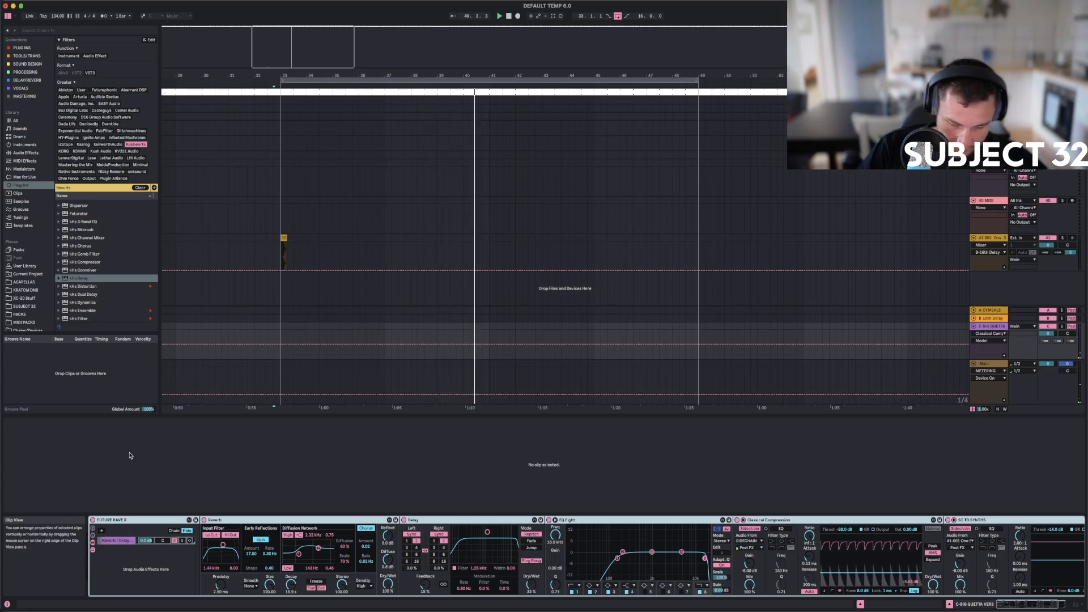
{"action": "type", "text": "ETURN 2.0"}
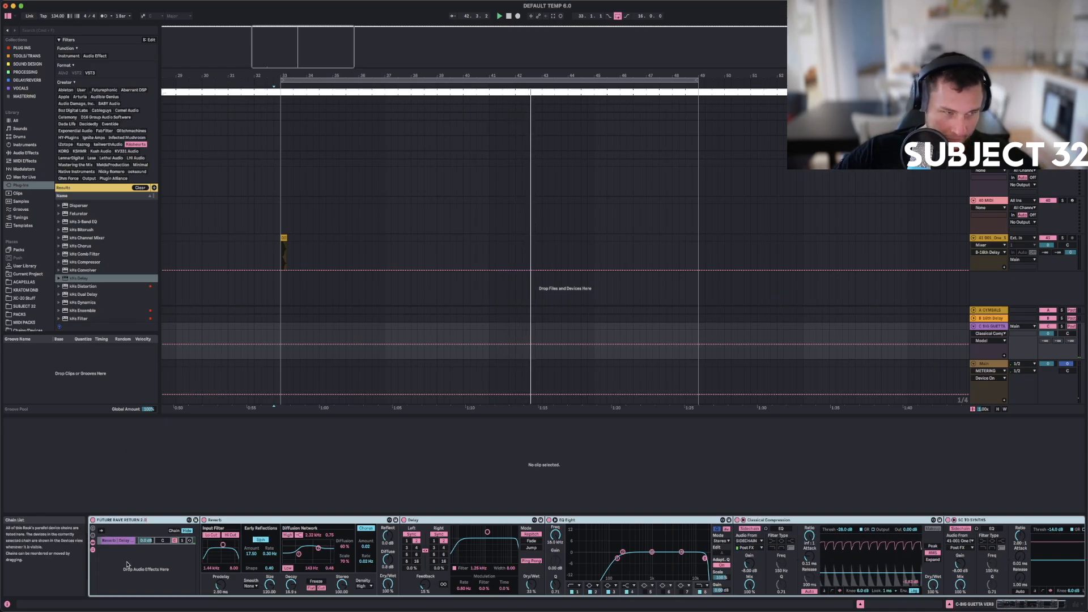
{"action": "key", "text": "Return"}
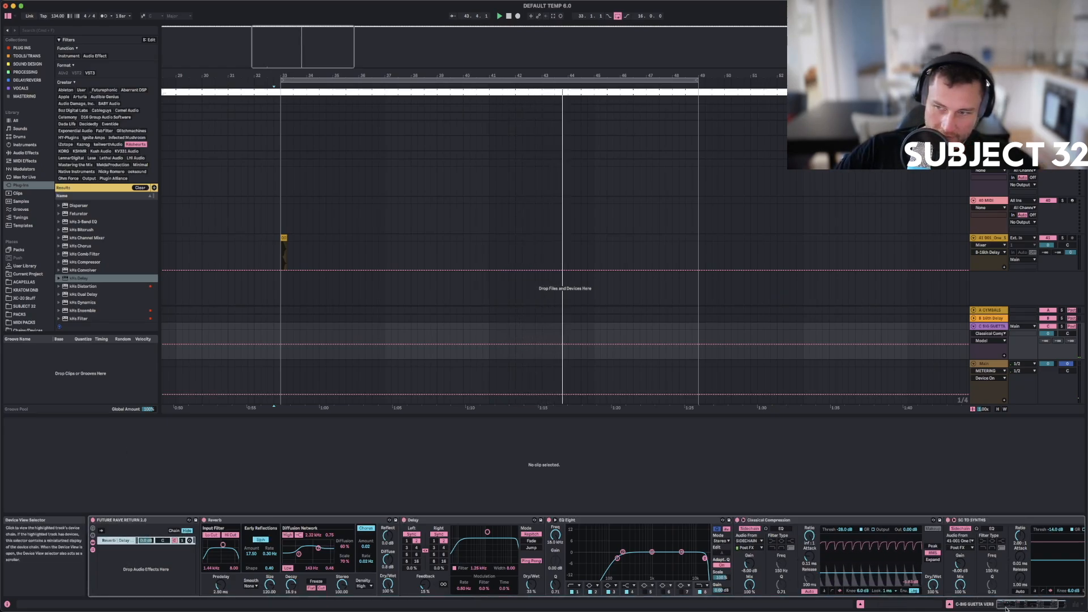
Deactivate SC TO SYNTHS and set its sidechain source to No Input.
{"action": "scroll", "coordinate": [832, 585], "scroll_direction": "right", "scroll_amount": 5}
{"action": "left_click", "coordinate": [851, 520]}
{"action": "key", "text": "0"}
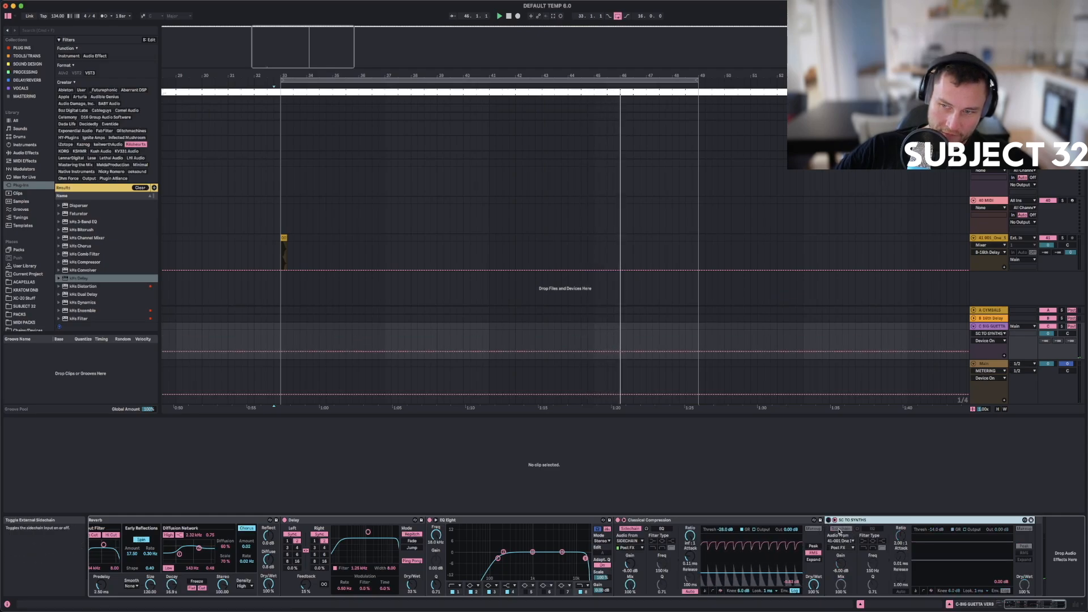
{"action": "left_click", "coordinate": [848, 541]}
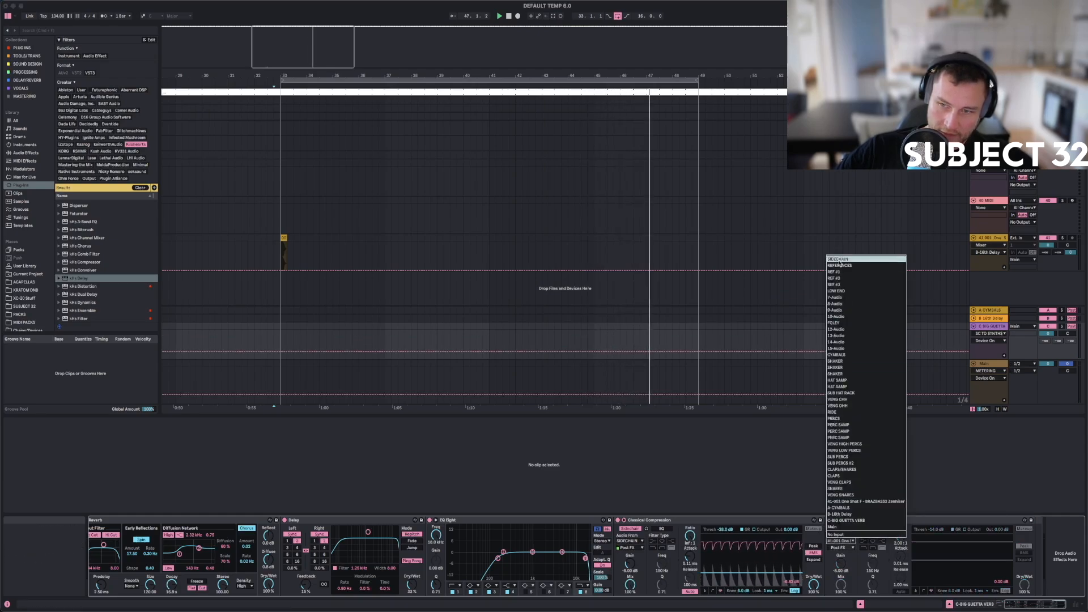
{"action": "left_click", "coordinate": [840, 536]}
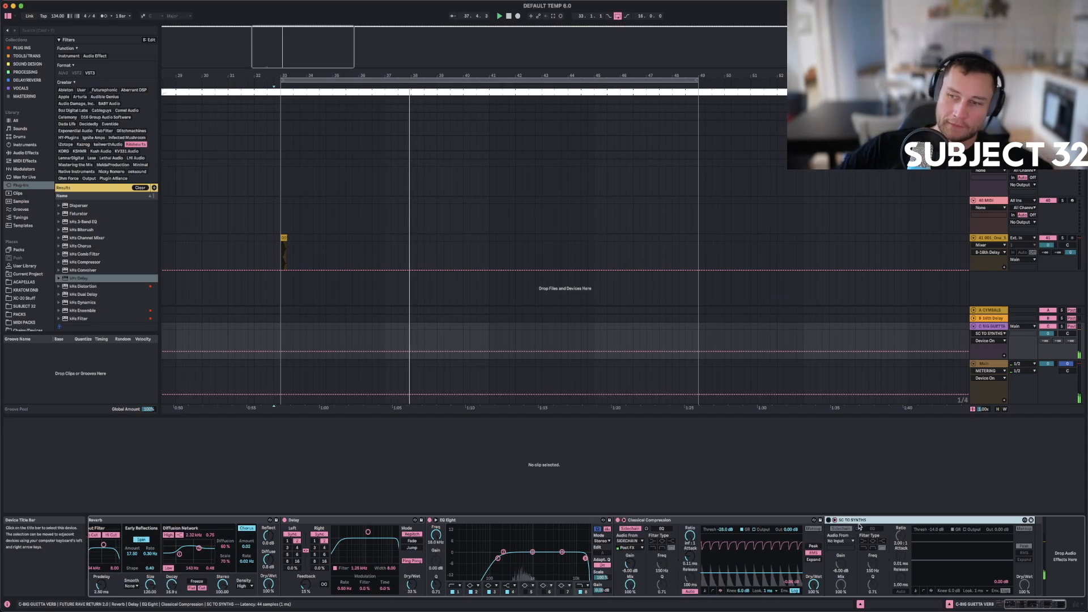
Duplicate the deactivated SC TO SYNTHS compressor at the end of the return's chain.
{"action": "key", "text": "super+d"}
{"action": "left_click", "coordinate": [989, 238]}
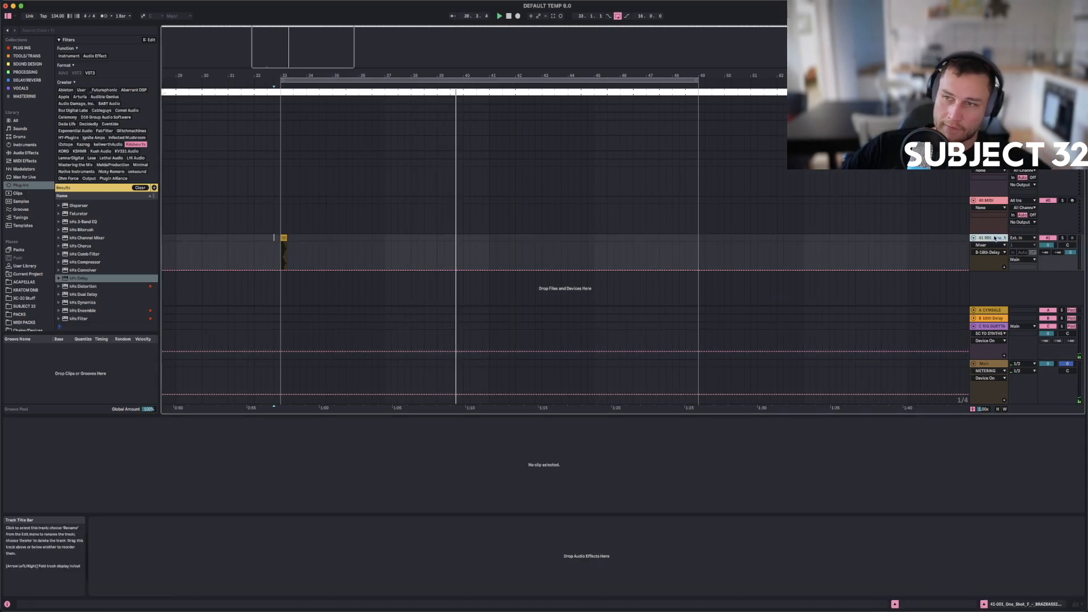
{"action": "left_click", "coordinate": [993, 201]}
{"action": "key", "text": "super+shift+c"}
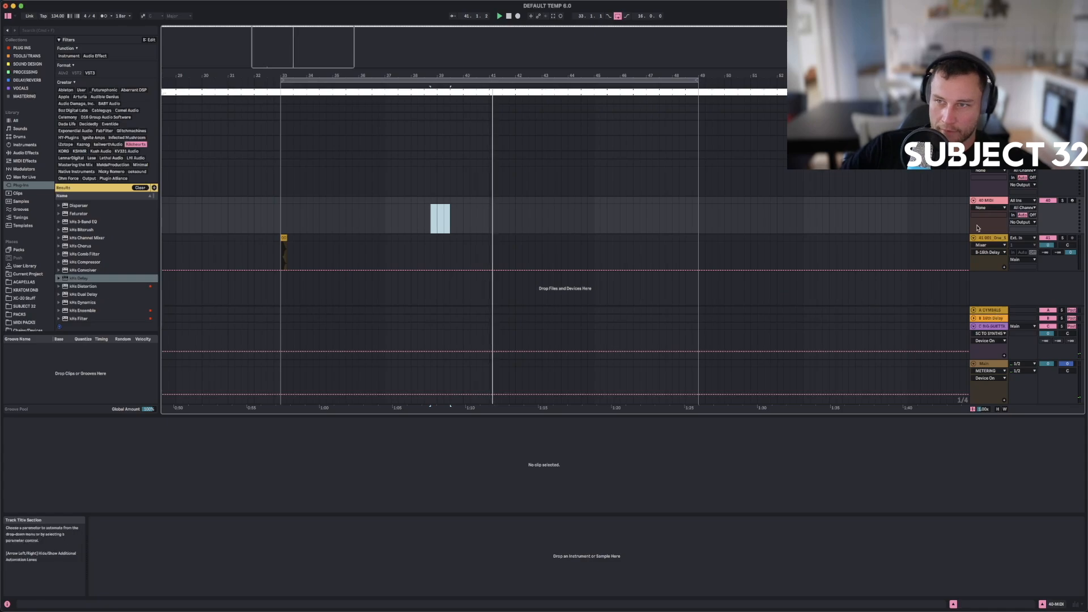
{"action": "left_click", "coordinate": [991, 327]}
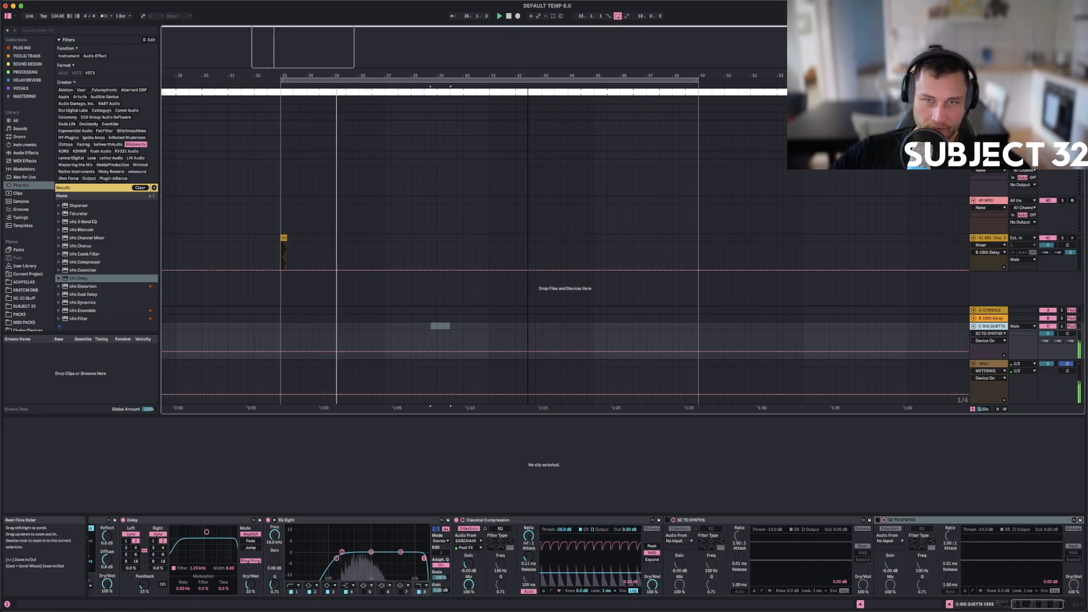
Lower the bass one-shot track's volume slightly and replay from the start of its clip.
{"action": "left_click_drag", "start_coordinate": [527, 76], "coordinate": [429, 77]}
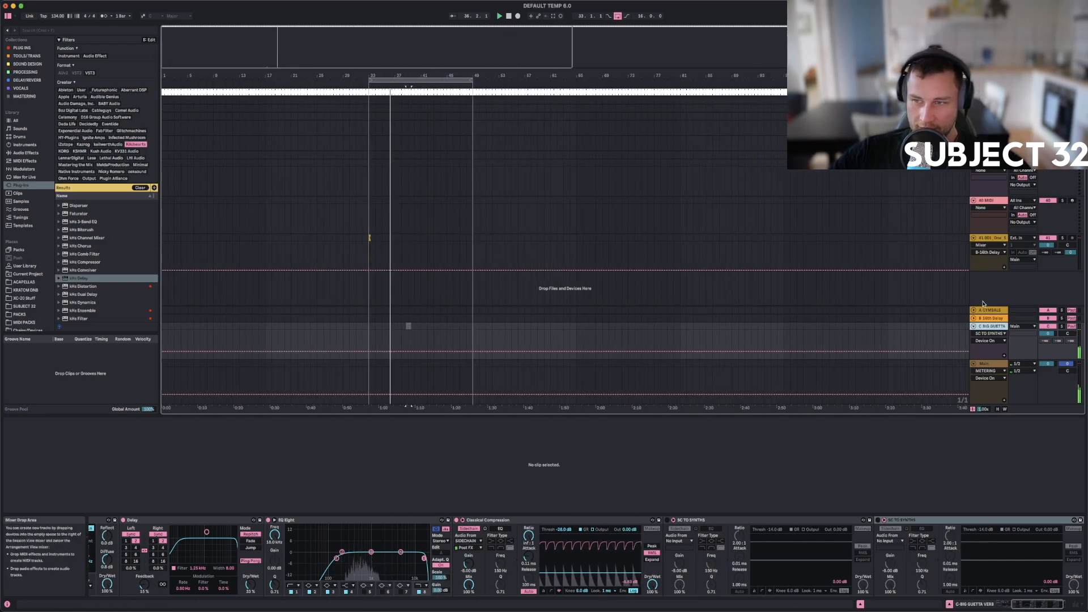
{"action": "left_click", "coordinate": [1049, 245]}
{"action": "left_click_drag", "start_coordinate": [1050, 245], "coordinate": [1049, 249]}
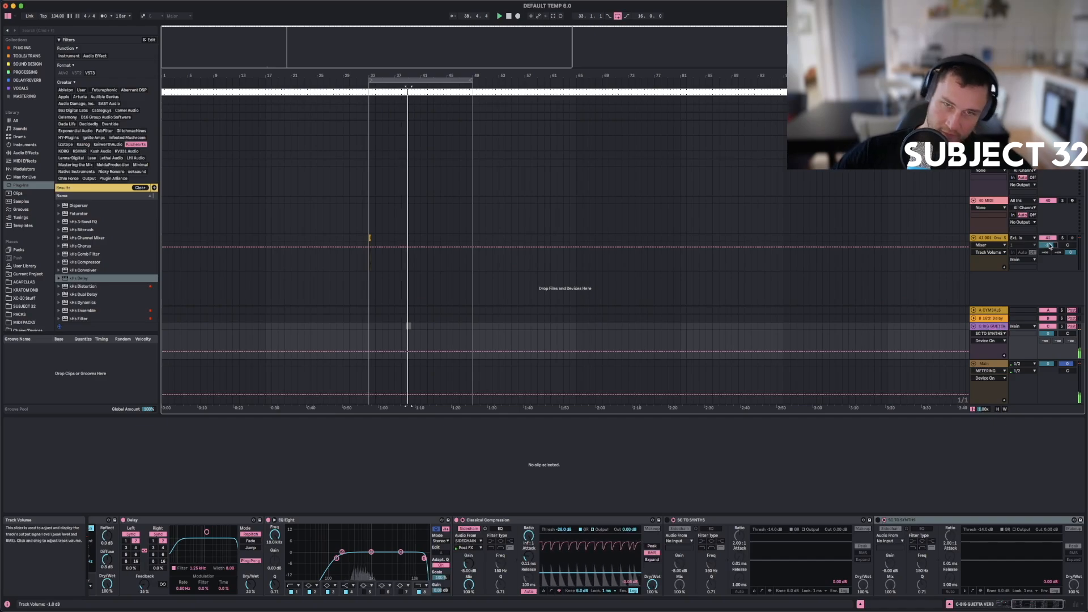
{"action": "left_click", "coordinate": [368, 238]}
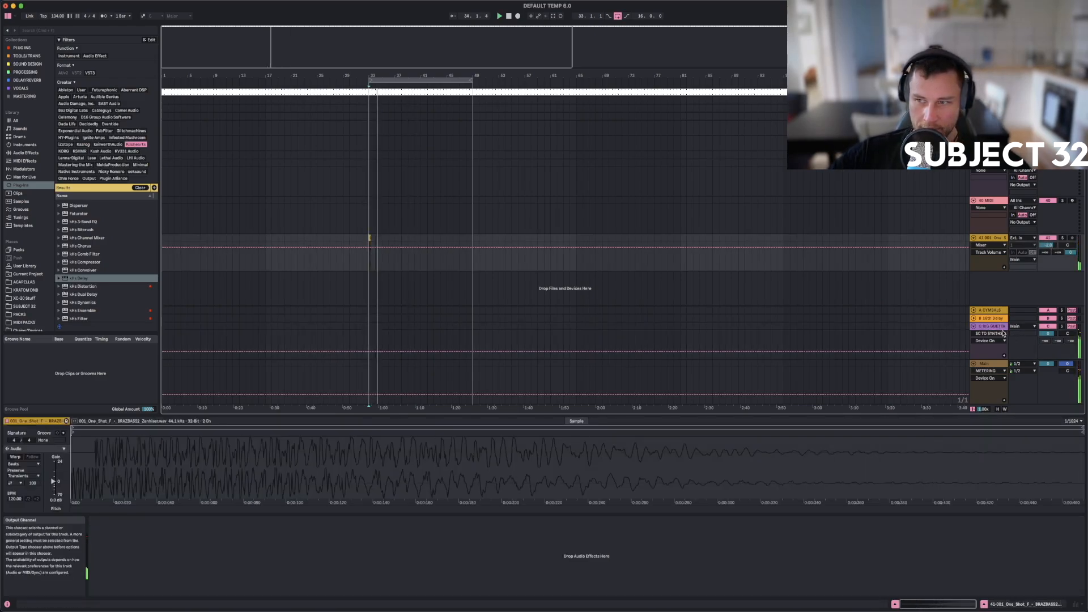
Try different high shelf gain and high filter frequency settings in the Reverb's diffusion network while replaying the one-shot.
{"action": "left_click", "coordinate": [861, 332]}
{"action": "scroll", "coordinate": [993, 592], "scroll_direction": "left", "scroll_amount": 5}
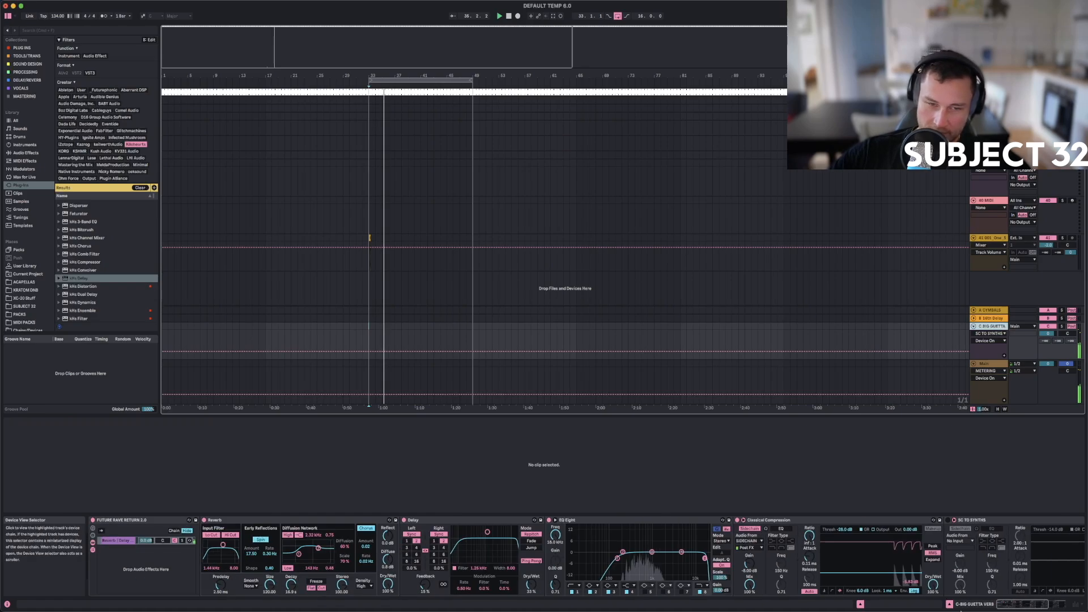
{"action": "mouse_move", "coordinate": [318, 548]}
{"action": "left_mouse_down"}
{"action": "mouse_move", "coordinate": [319, 561]}
{"action": "mouse_move", "coordinate": [318, 549]}
{"action": "left_mouse_up"}
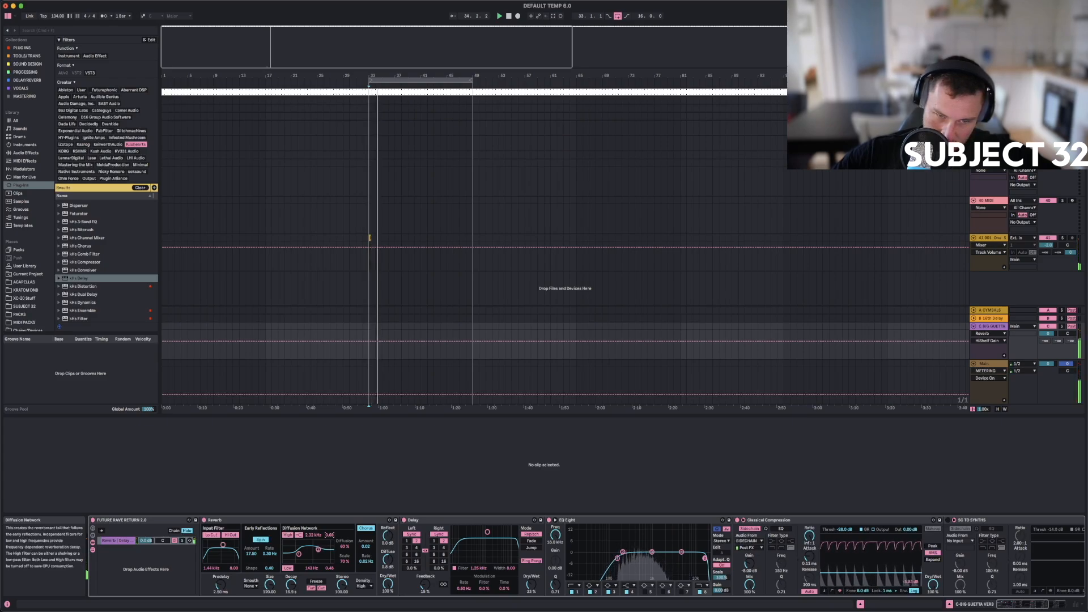
{"action": "key", "text": "space"}
{"action": "key", "text": "space"}
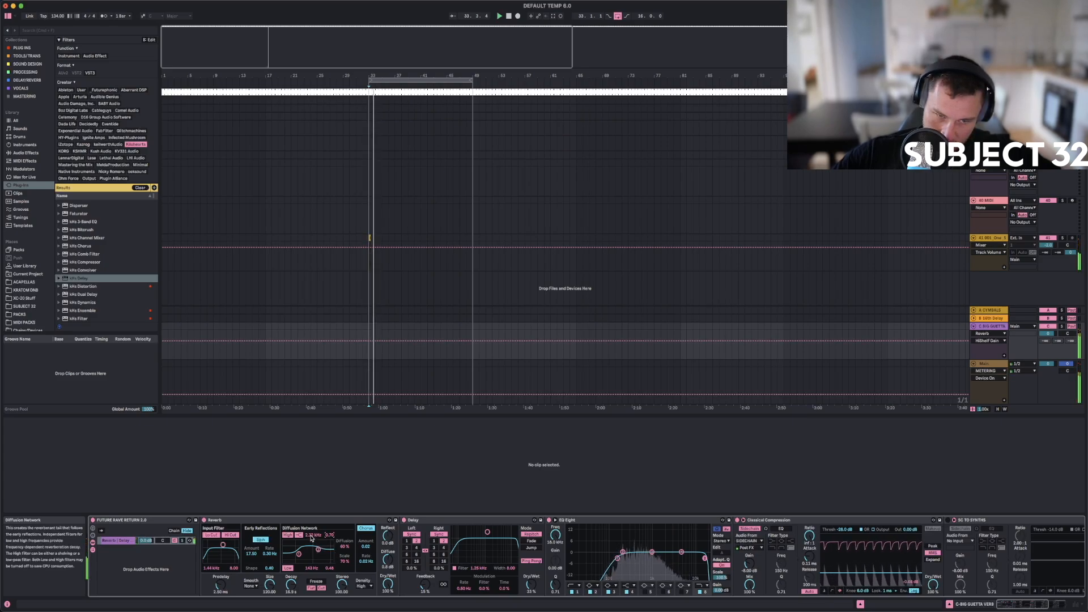
{"action": "left_click_drag", "start_coordinate": [310, 539], "coordinate": [311, 527]}
{"action": "key", "text": "space"}
{"action": "key", "text": "space"}
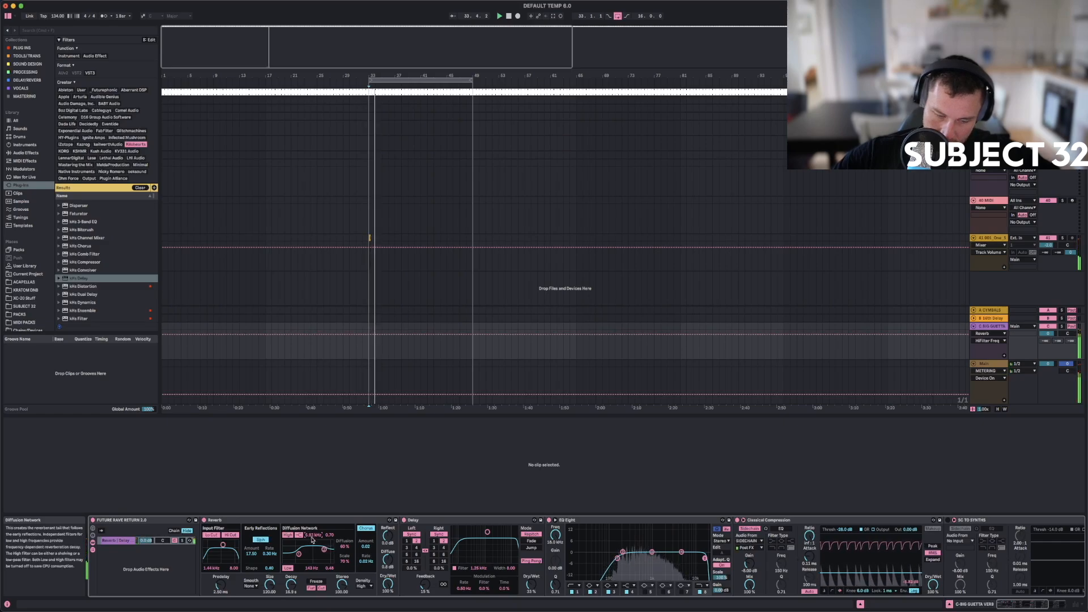
{"action": "key", "text": "space"}
{"action": "key", "text": "space"}
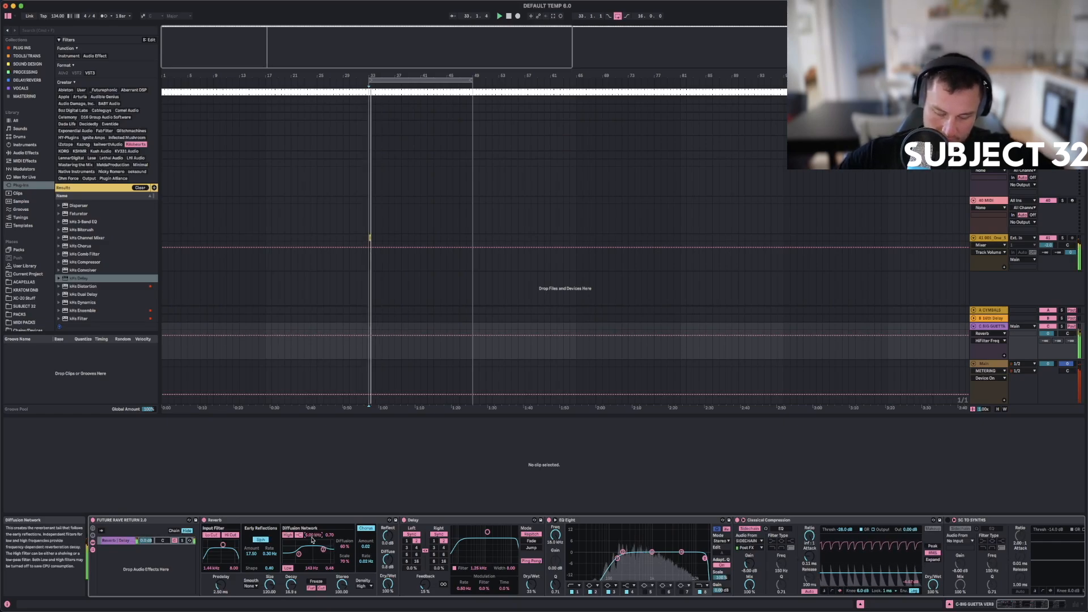
Undo the Reverb diffusion network changes and the one-shot track's volume change.
{"action": "key", "text": "super+z"}
{"action": "key", "text": "super+z"}
{"action": "key", "text": "super+z"}
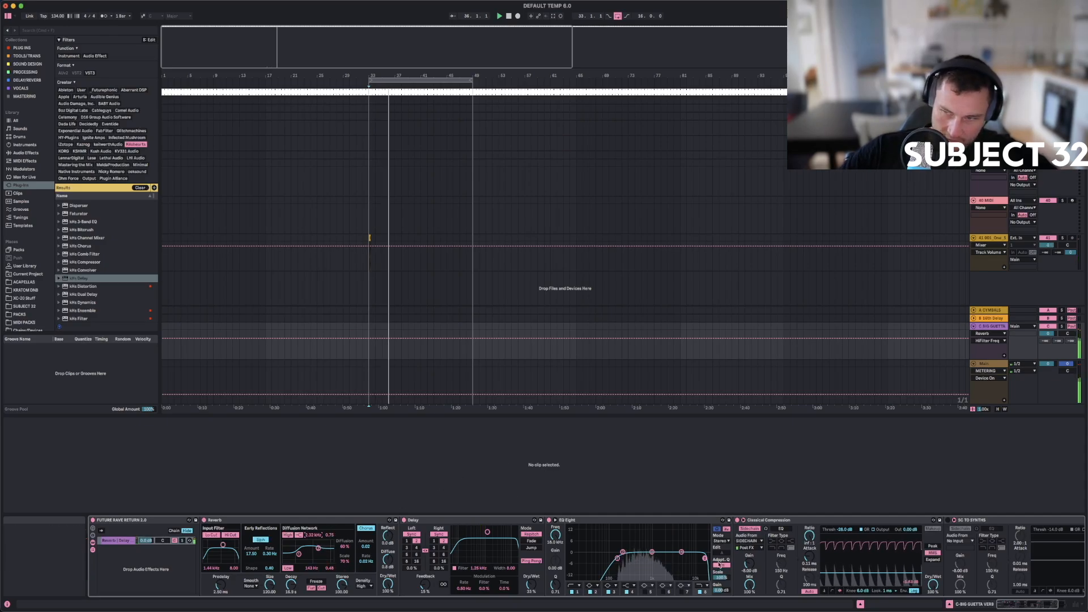
{"action": "key", "text": "super+z"}
{"action": "key", "text": "super+z"}
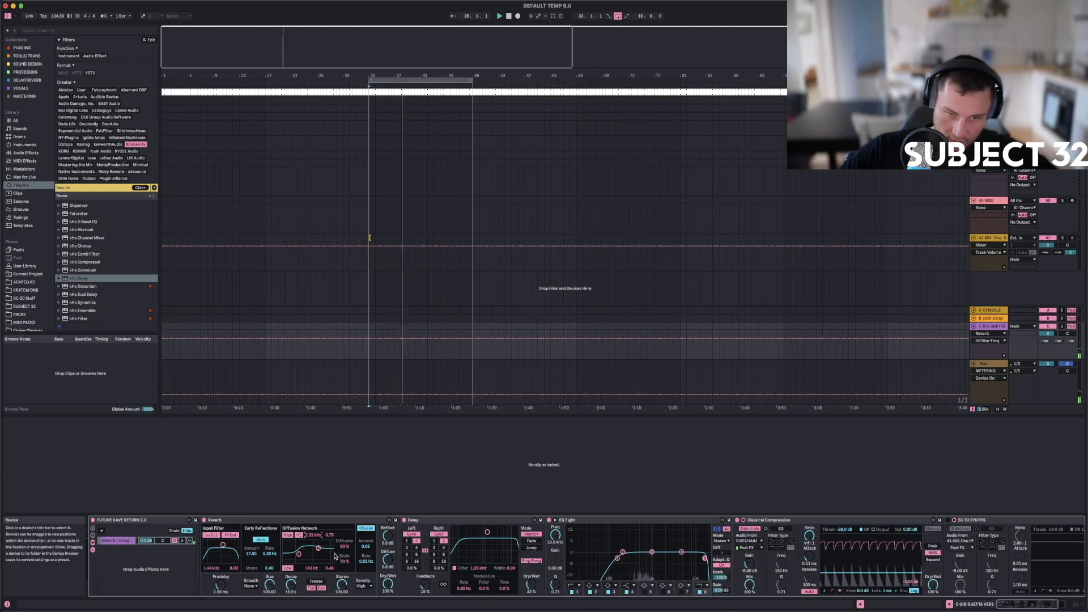
{"action": "key", "text": "super+z"}
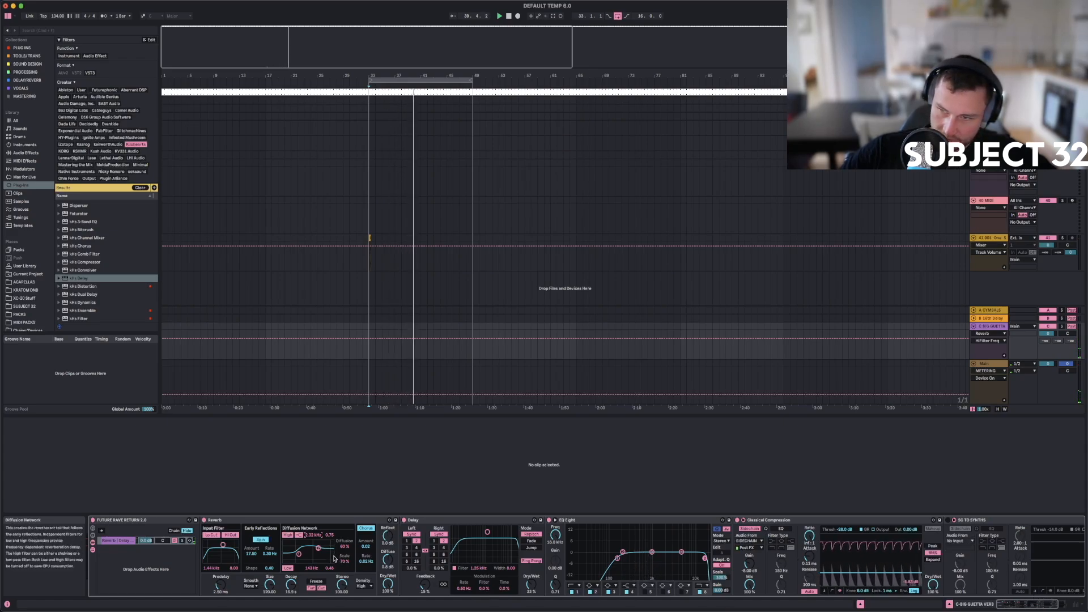
Duplicate the Reverb device and rename the first copy as OG REVERB.
{"action": "left_click", "coordinate": [236, 520]}
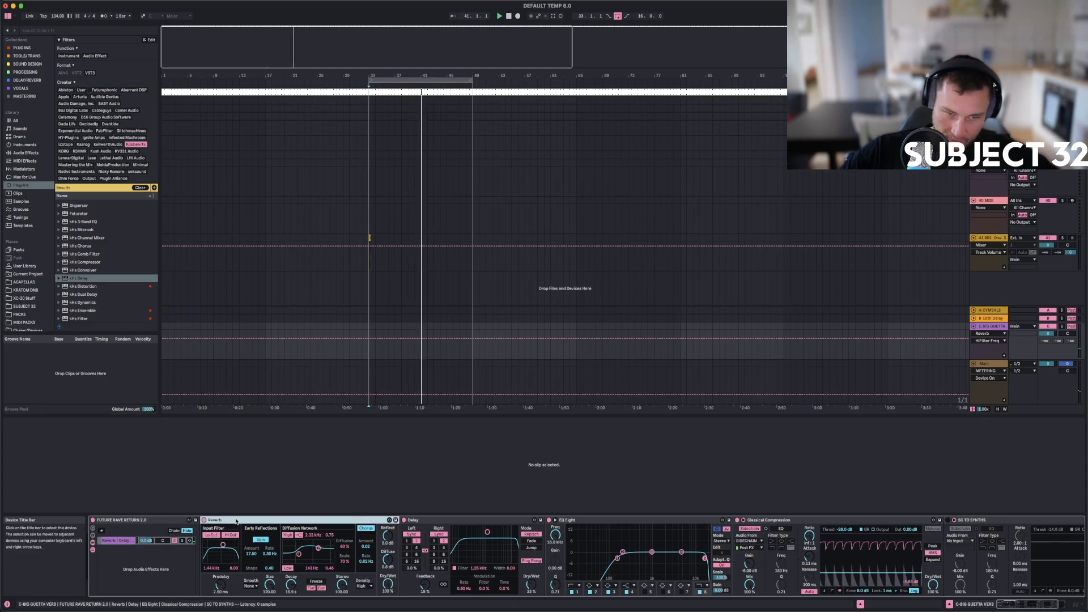
{"action": "key", "text": "super+d"}
{"action": "right_click", "coordinate": [223, 520]}
{"action": "left_click", "coordinate": [234, 546]}
{"action": "type", "text": "OG"}
{"action": "key", "text": "Return"}
{"action": "type", "text": "REVERB"}
{"action": "key", "text": "Return"}
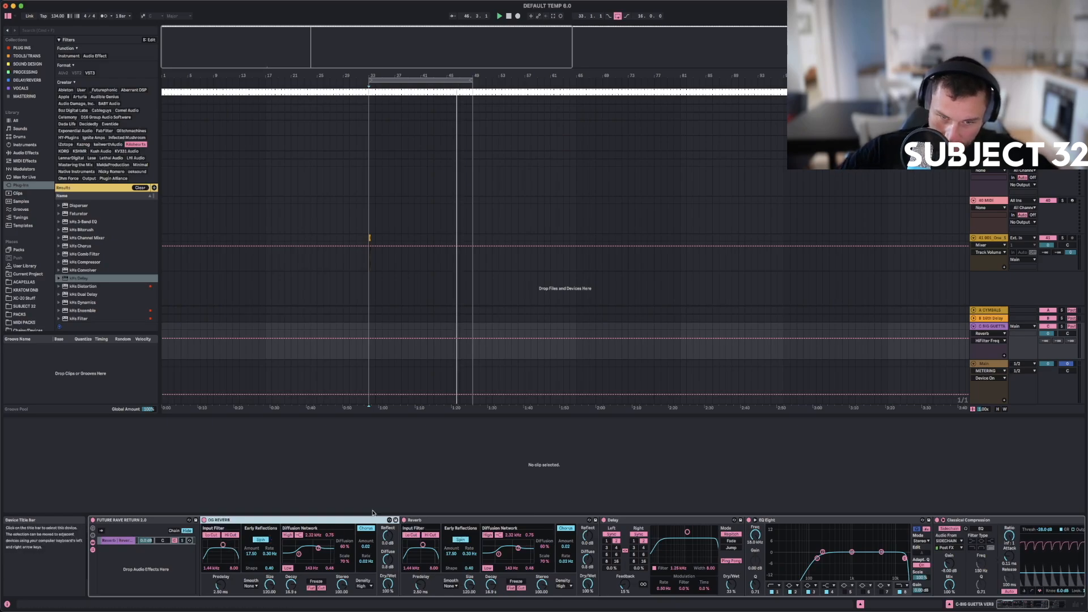
Rename the second Reverb as NEW SHINE and bypass OG REVERB.
{"action": "left_click", "coordinate": [433, 520]}
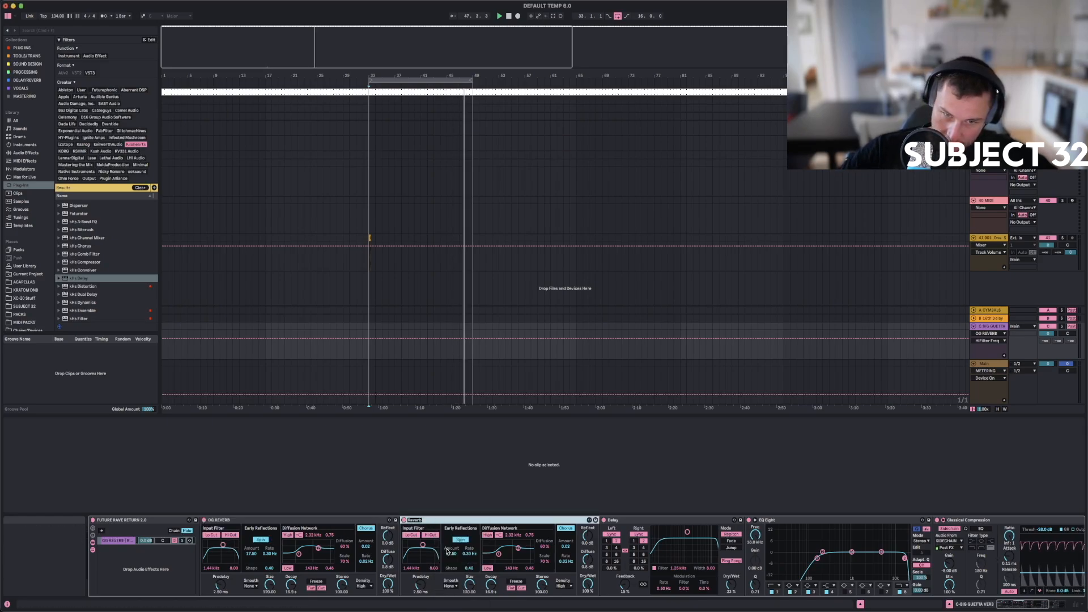
{"action": "key", "text": "ctrl+r"}
{"action": "type", "text": "NEW SHINE"}
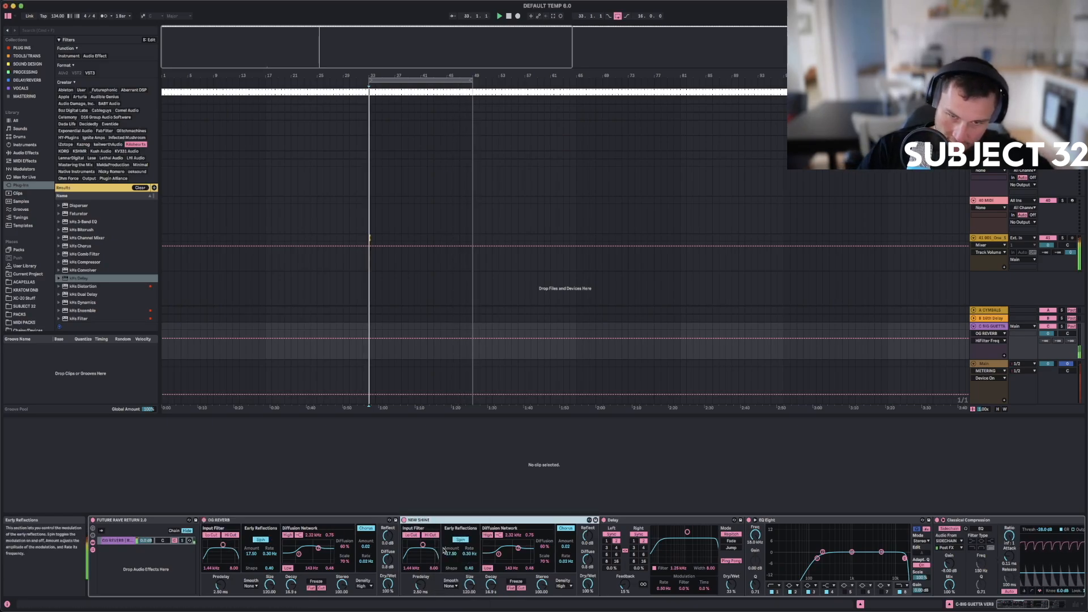
{"action": "left_click", "coordinate": [235, 516]}
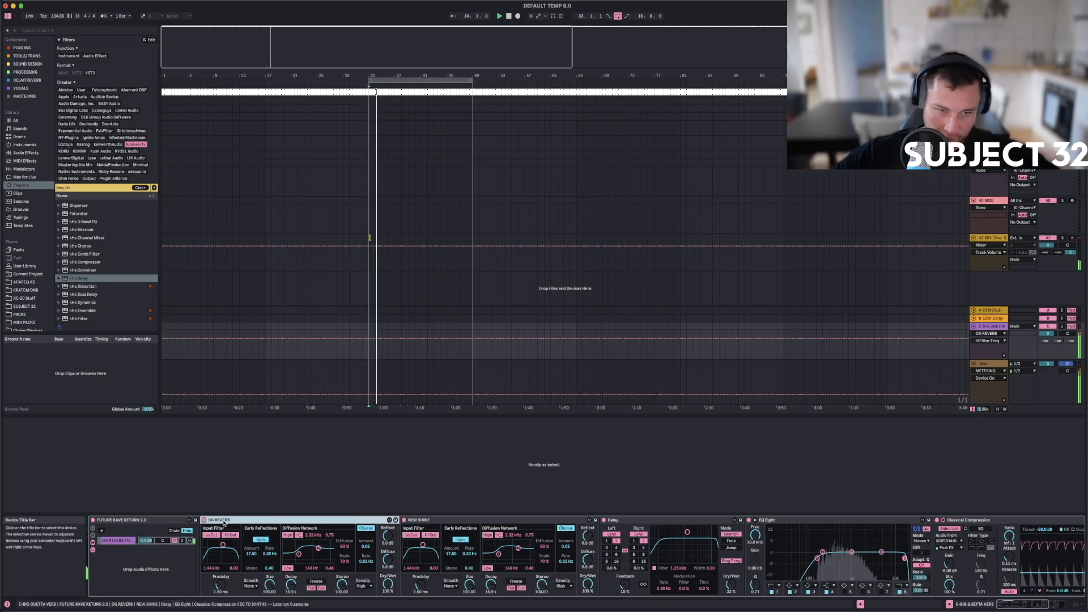
Set NEW SHINE's diffusion network high filter frequency to 5.00 kHz and adjust its high shelf gain.
{"action": "left_click", "coordinate": [511, 535]}
{"action": "type", "text": "500"}
{"action": "key", "text": "Return"}
{"action": "mouse_move", "coordinate": [529, 535]}
{"action": "left_mouse_down"}
{"action": "mouse_move", "coordinate": [530, 547]}
{"action": "mouse_move", "coordinate": [529, 533]}
{"action": "left_mouse_up"}
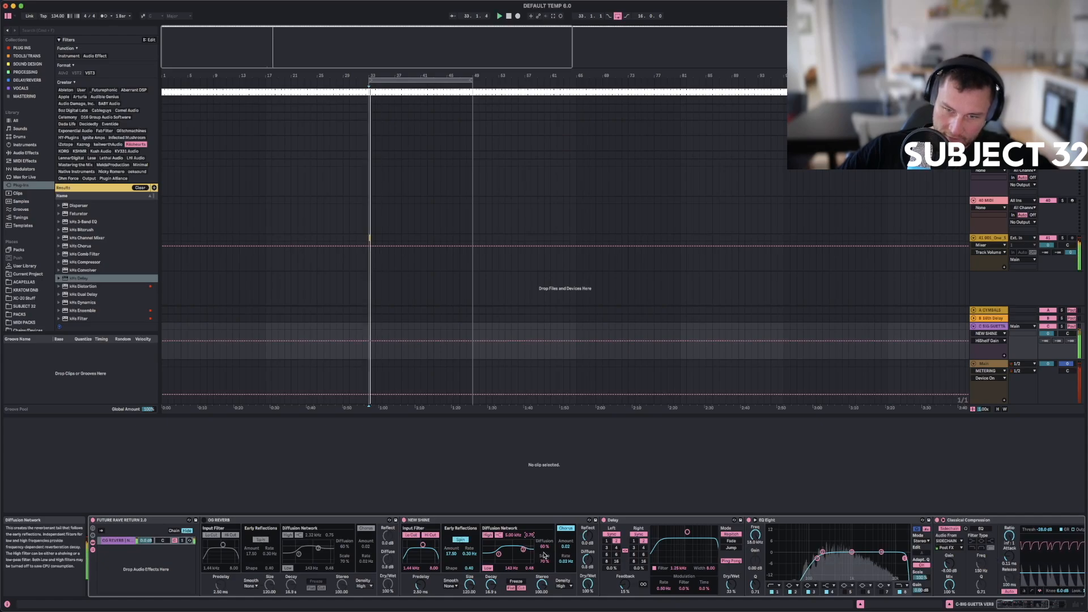
Try a higher diffusion amount on NEW SHINE and reset it to the default.
{"action": "left_click_drag", "start_coordinate": [546, 565], "coordinate": [544, 519]}
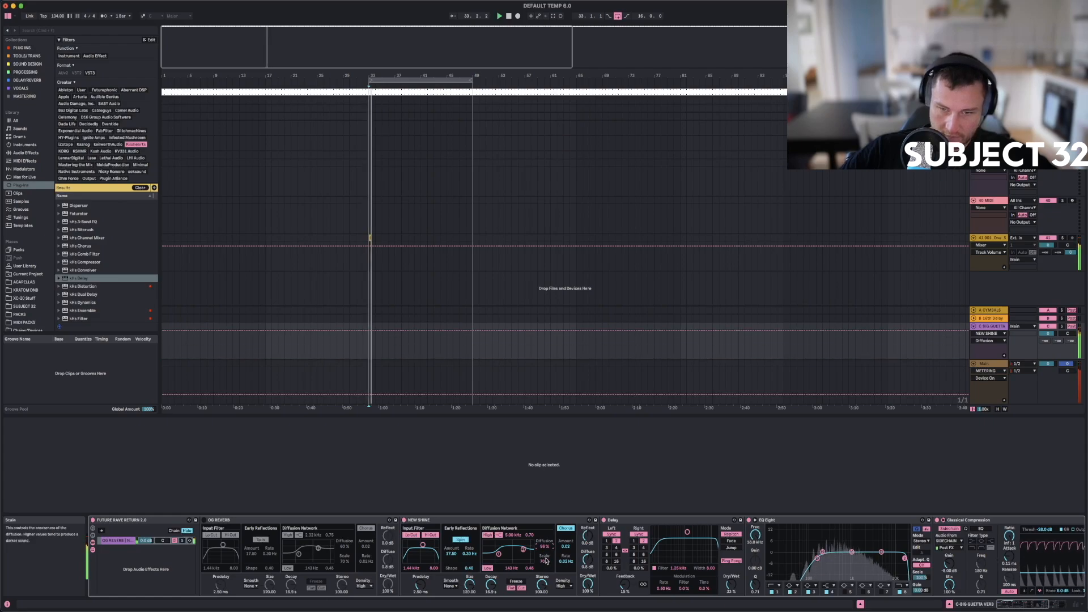
{"action": "key", "text": "Delete"}
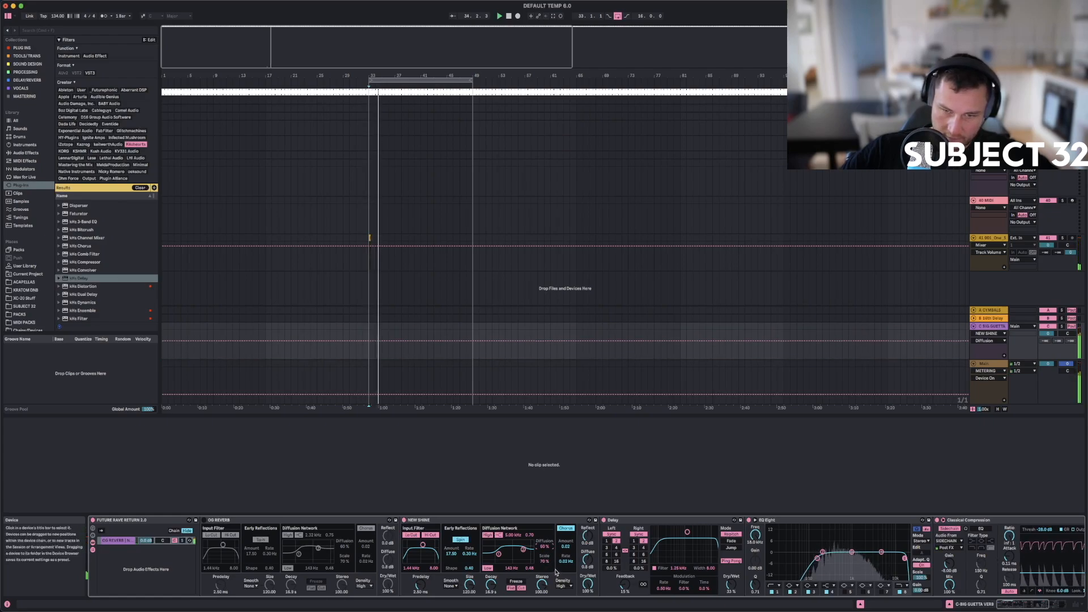
Try a different diffusion amount on NEW SHINE and compare its chorus switched off and back on.
{"action": "left_click_drag", "start_coordinate": [544, 547], "coordinate": [544, 536]}
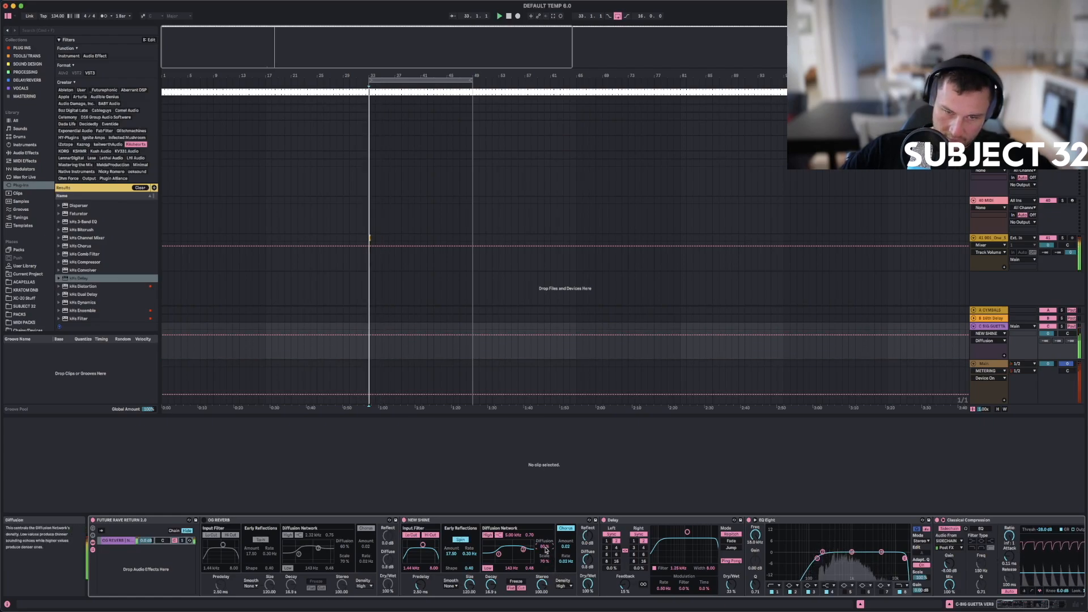
{"action": "left_click", "coordinate": [568, 529]}
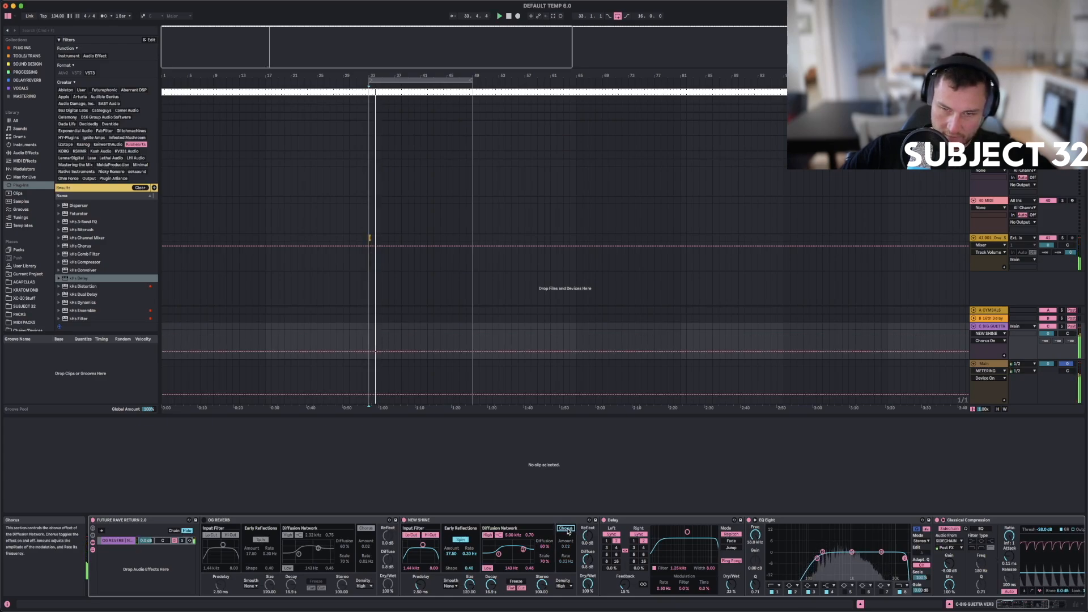
{"action": "left_click", "coordinate": [568, 528]}
Try a much lower diffuse level on NEW SHINE and reset it to the default.
{"action": "left_click_drag", "start_coordinate": [588, 561], "coordinate": [588, 597]}
{"action": "key", "text": "space"}
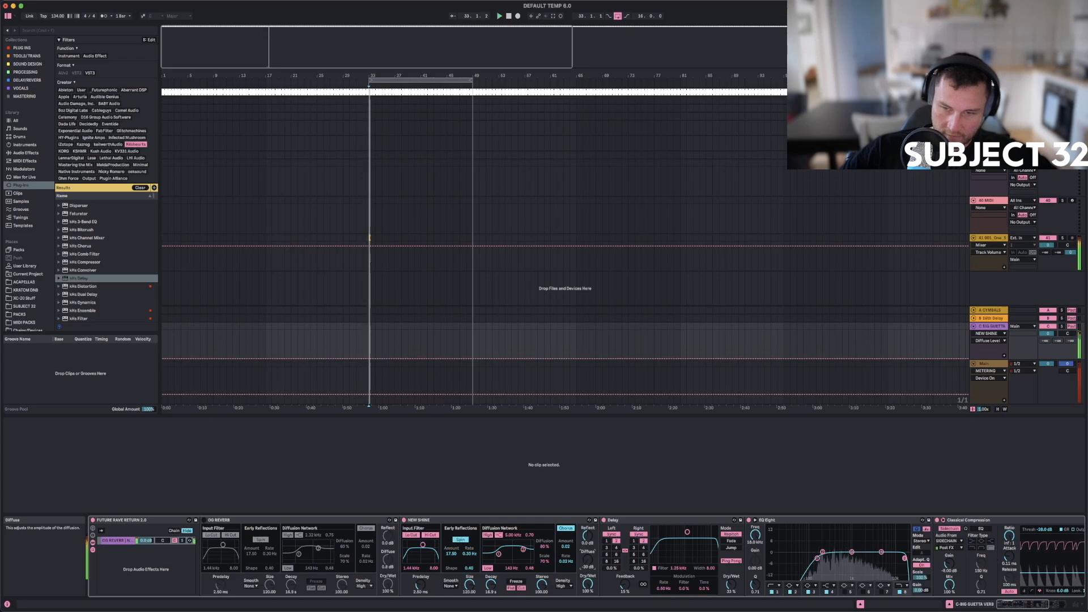
{"action": "double_click", "coordinate": [587, 562]}
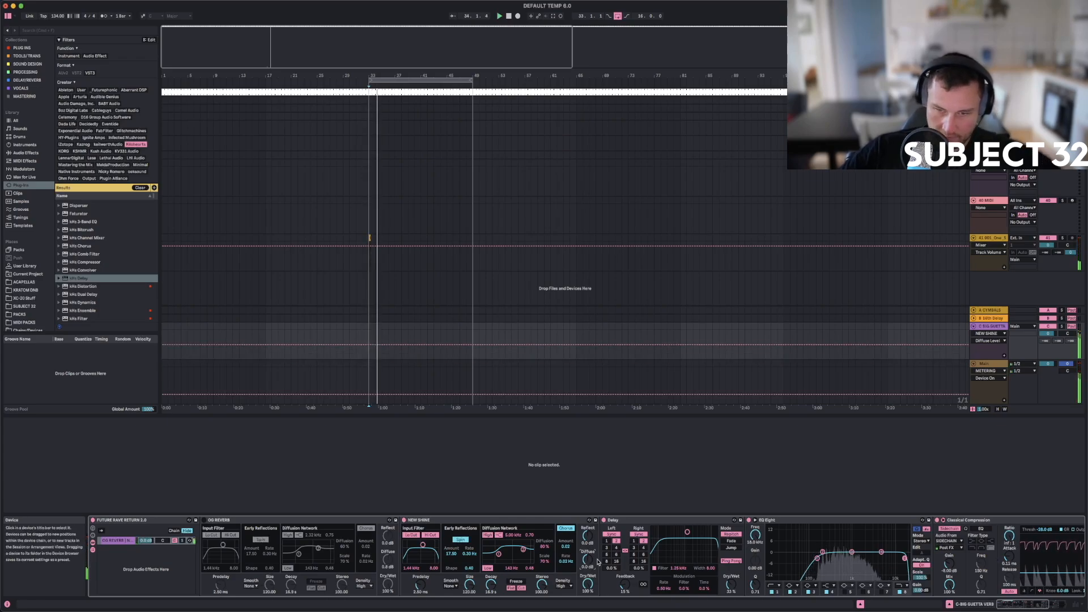
Bypass NEW SHINE and audition the Delay in its Fade, Jump and Repitch transition modes and switched off and on.
{"action": "left_click", "coordinate": [732, 542]}
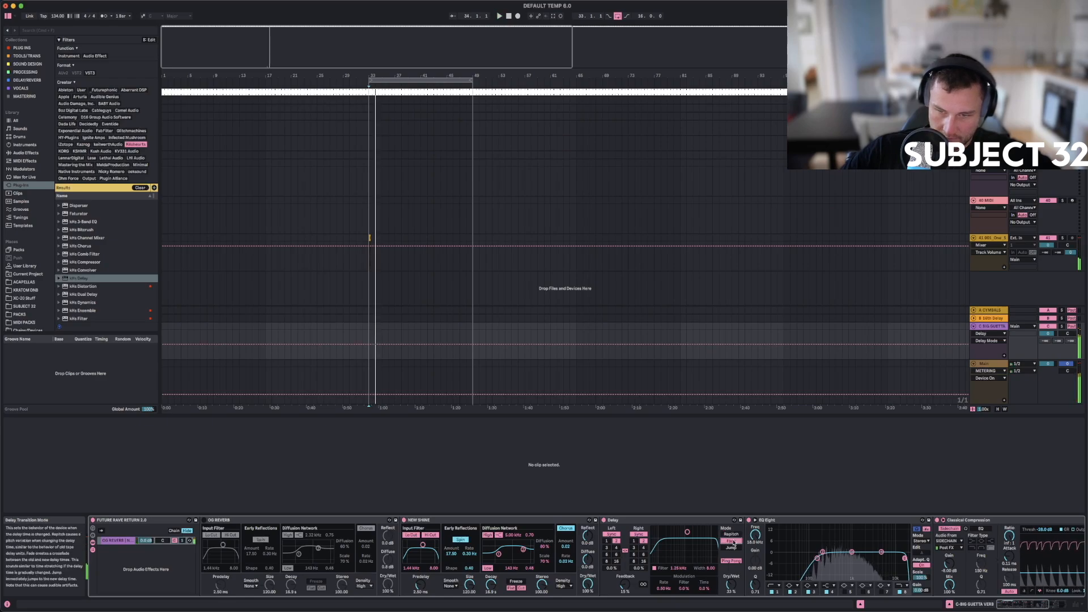
{"action": "left_click", "coordinate": [404, 520]}
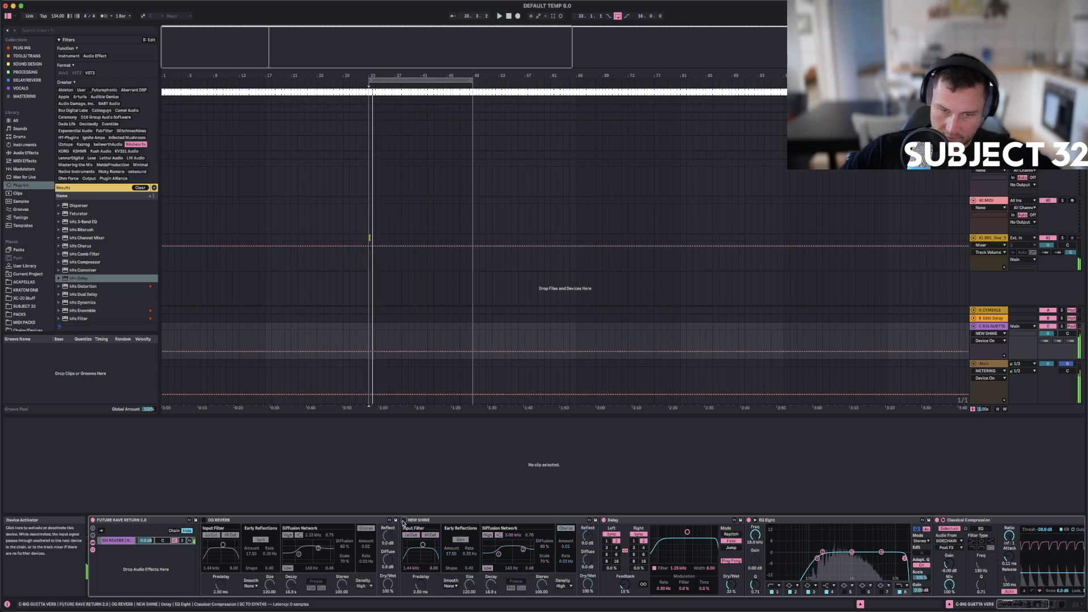
{"action": "left_click", "coordinate": [730, 535]}
{"action": "left_click", "coordinate": [731, 548]}
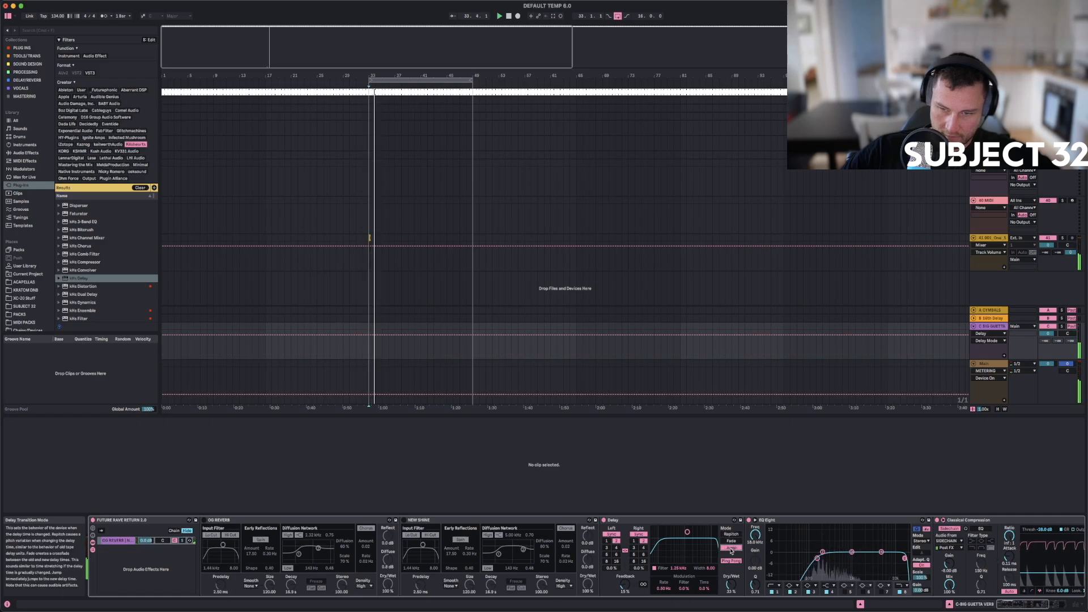
{"action": "left_click", "coordinate": [731, 541]}
{"action": "left_click", "coordinate": [731, 534]}
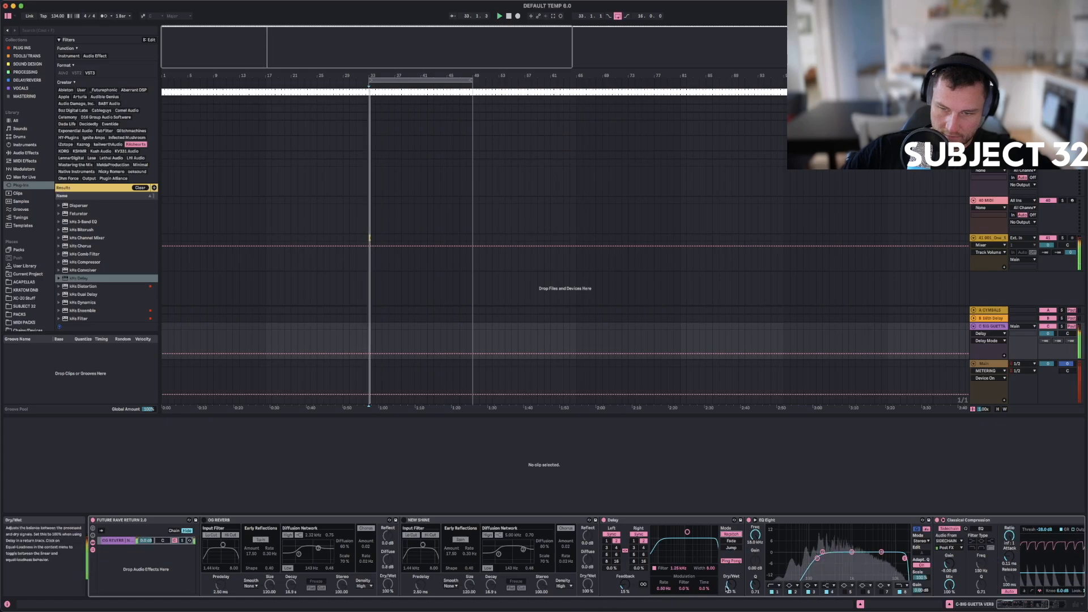
{"action": "left_click", "coordinate": [603, 520]}
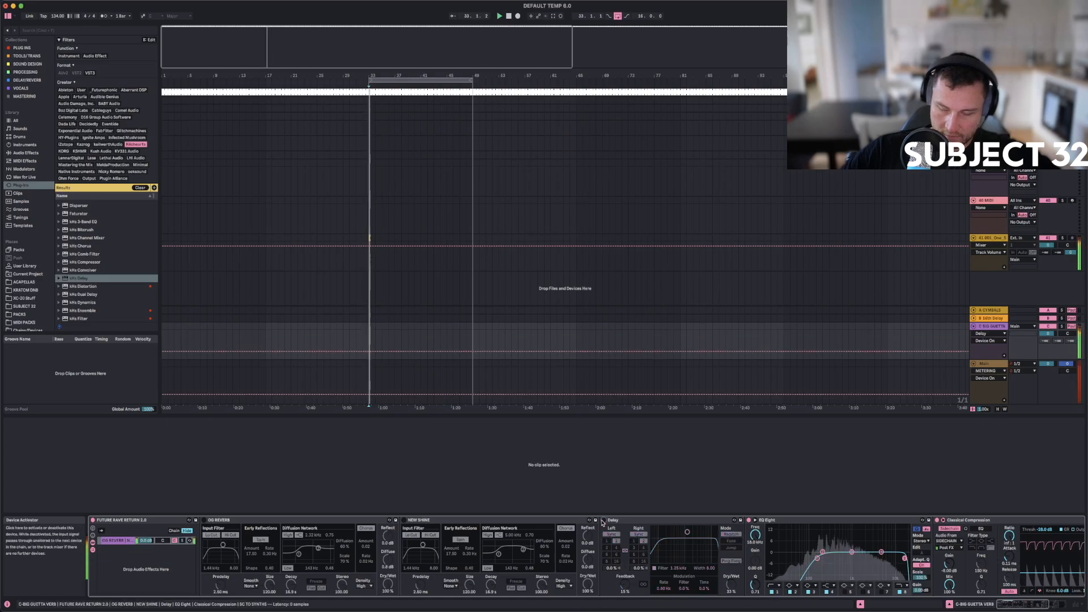
{"action": "left_click", "coordinate": [603, 521]}
Set the Delay's transition mode to Jump and adjust its filter width.
{"action": "left_click", "coordinate": [731, 542]}
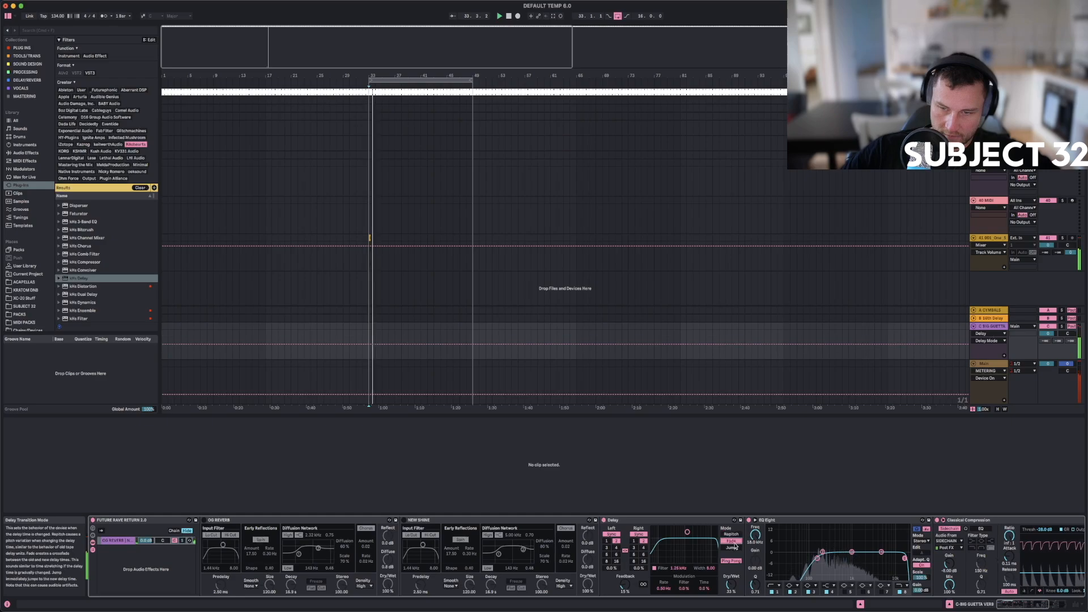
{"action": "left_click", "coordinate": [733, 548]}
{"action": "left_click", "coordinate": [710, 568]}
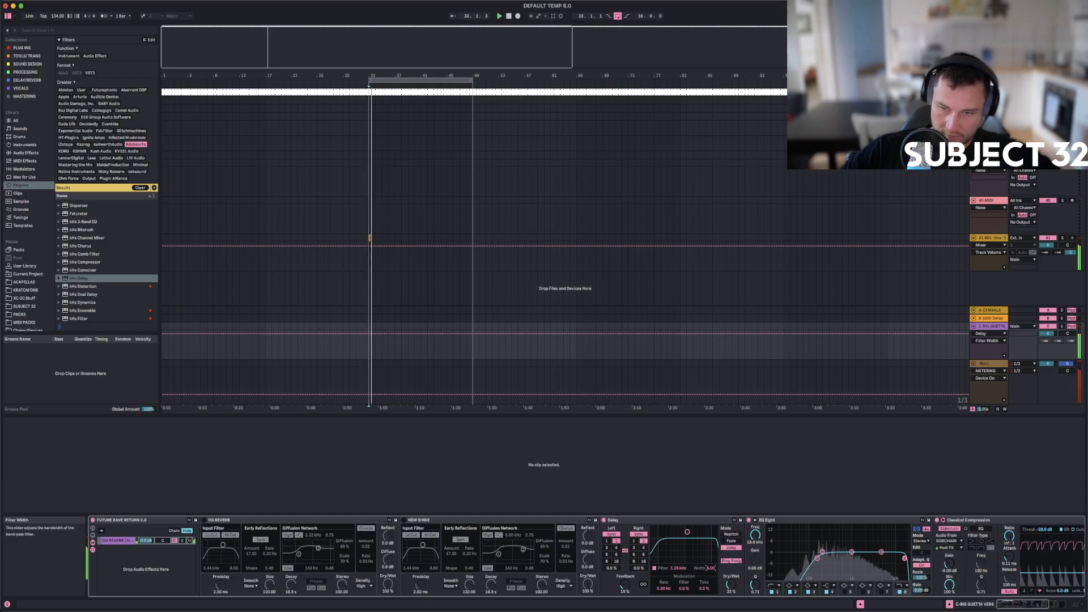
{"action": "mouse_move", "coordinate": [711, 568]}
{"action": "left_mouse_down"}
{"action": "mouse_move", "coordinate": [710, 595]}
{"action": "mouse_move", "coordinate": [711, 546]}
{"action": "mouse_move", "coordinate": [709, 572]}
{"action": "left_mouse_up"}
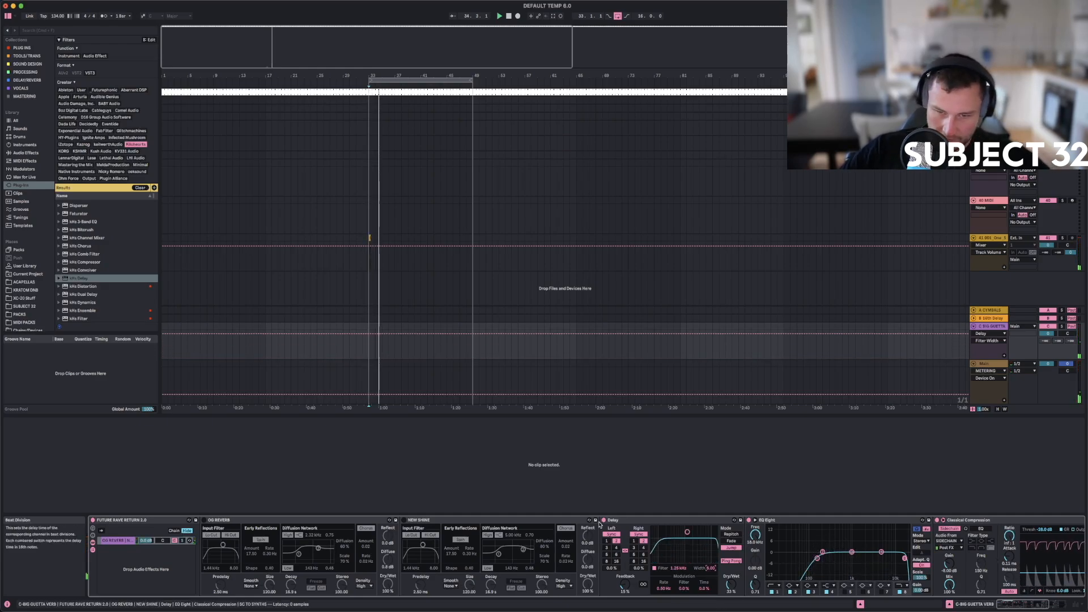
Enable the NEW SHINE reverb, raise the one-shot track's send to the BIG GUETTA return to maximum, and audition the result.
{"action": "left_click", "coordinate": [405, 520]}
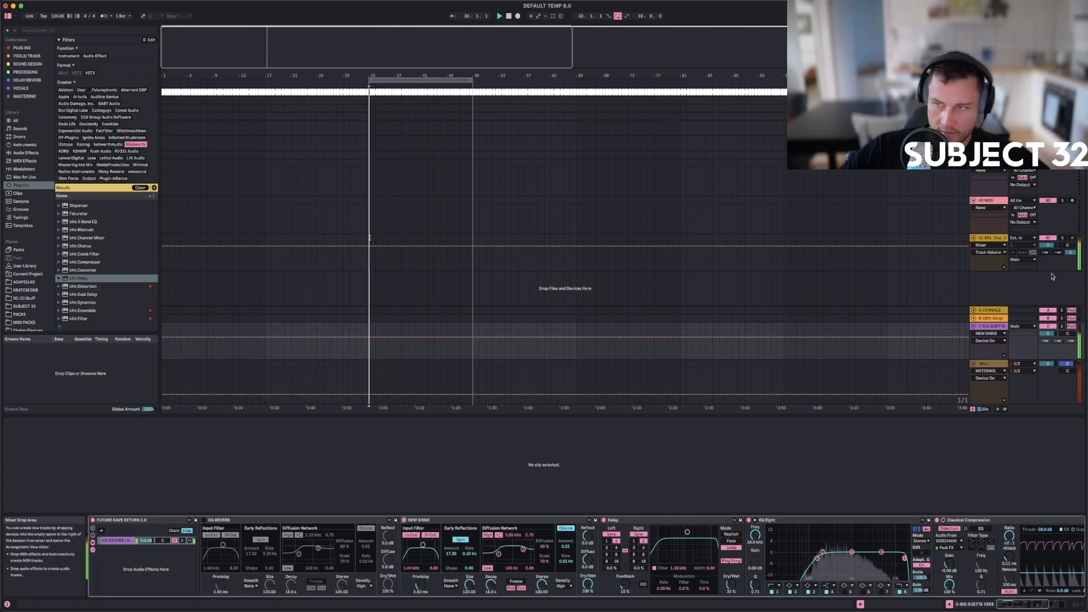
{"action": "left_click", "coordinate": [1070, 252]}
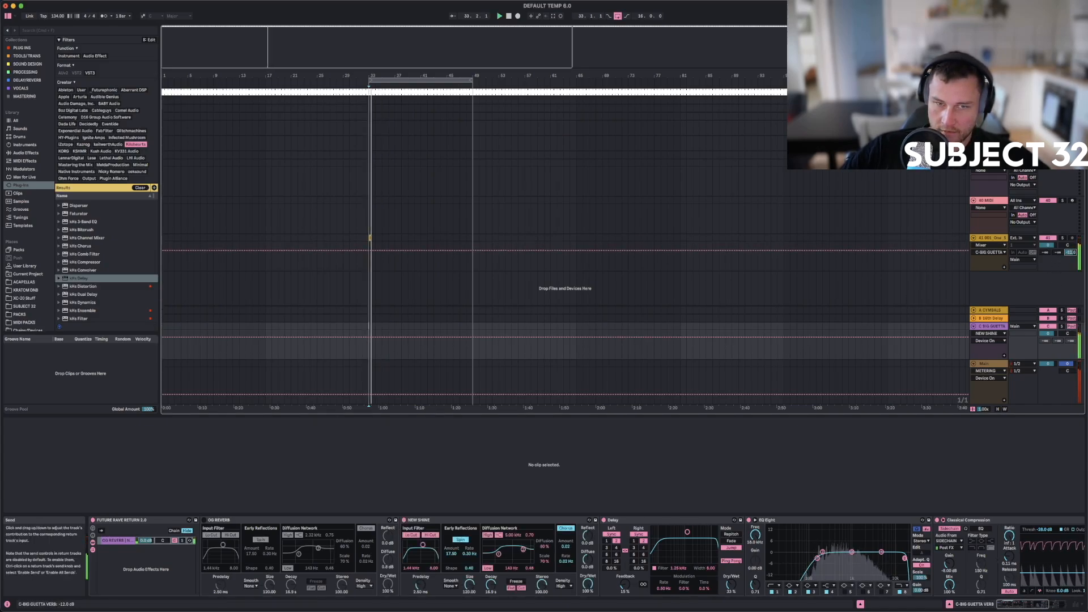
{"action": "left_click_drag", "start_coordinate": [1070, 253], "coordinate": [1070, 235]}
{"action": "key", "text": "space"}
{"action": "key", "text": "space"}
{"action": "left_click_drag", "start_coordinate": [482, 75], "coordinate": [362, 45]}
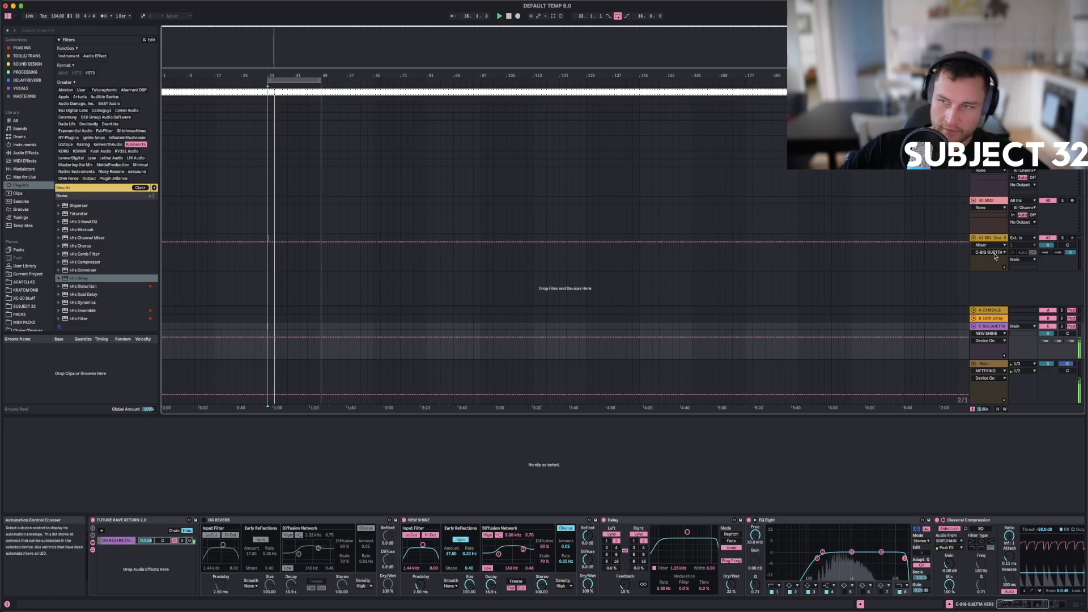
Fold the OG REVERB and NEW SHINE devices in the BIG GUETTA return's effect chain.
{"action": "left_click", "coordinate": [1053, 605]}
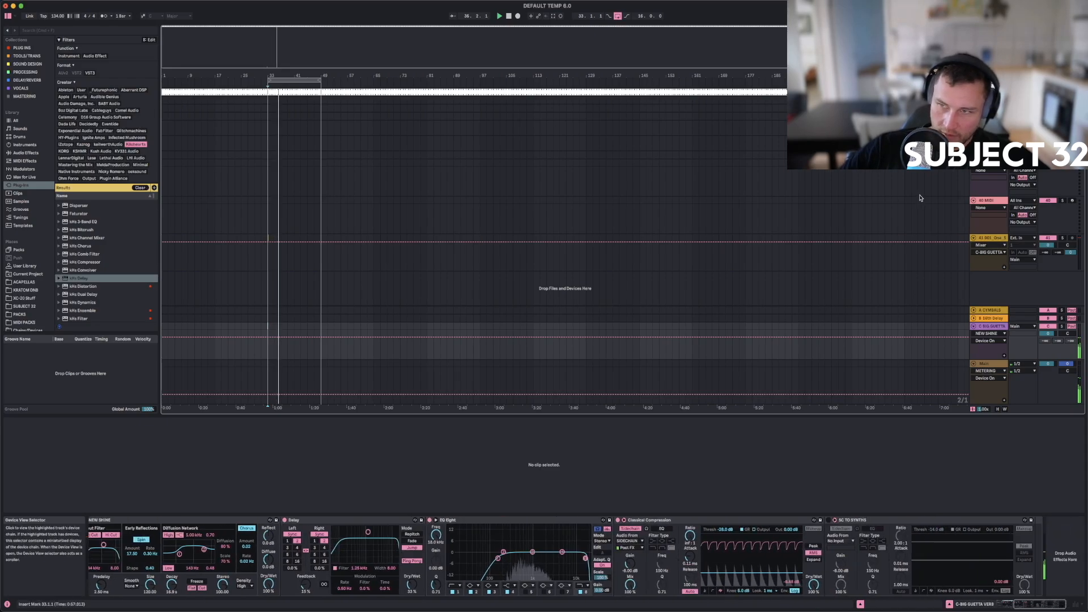
{"action": "left_click_drag", "start_coordinate": [1053, 605], "coordinate": [1008, 607]}
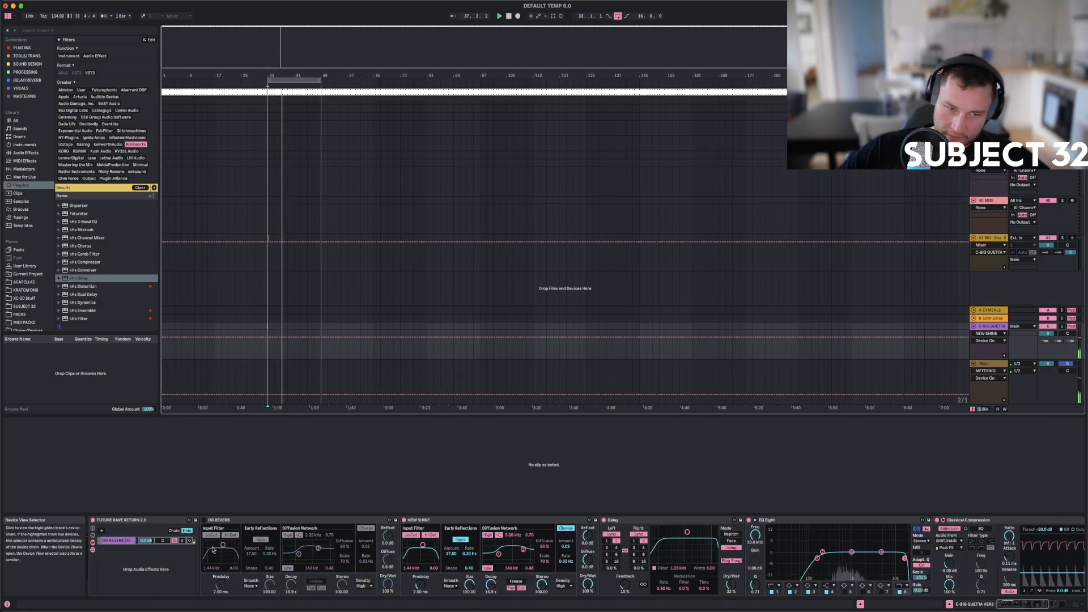
{"action": "left_click", "coordinate": [248, 521]}
{"action": "key", "text": "Delete"}
{"action": "double_click", "coordinate": [248, 521]}
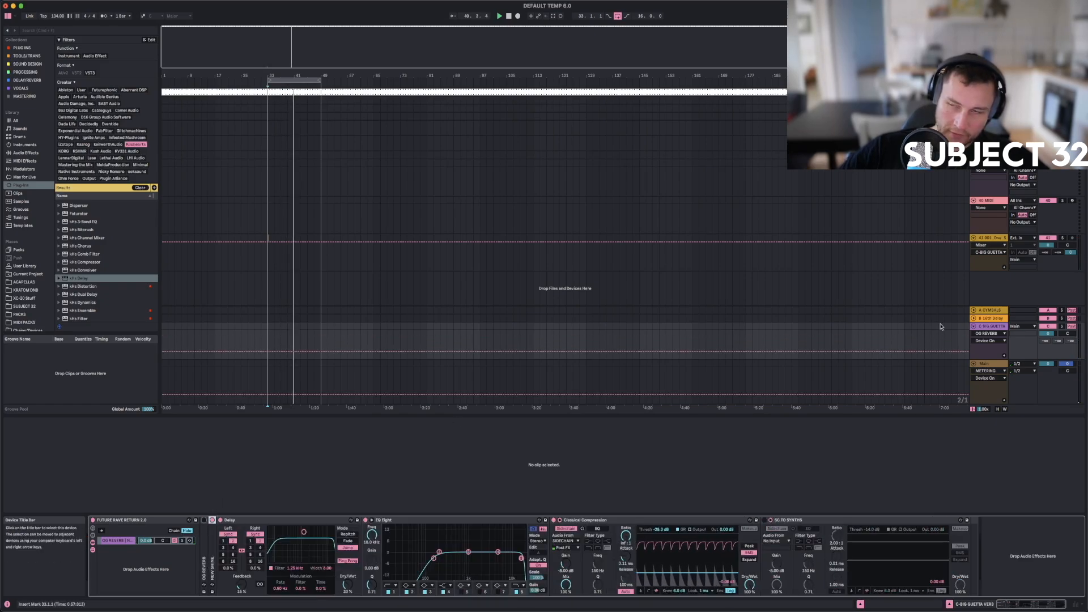
Check the device chains of the existing return tracks and insert a new empty return track.
{"action": "left_click", "coordinate": [983, 326]}
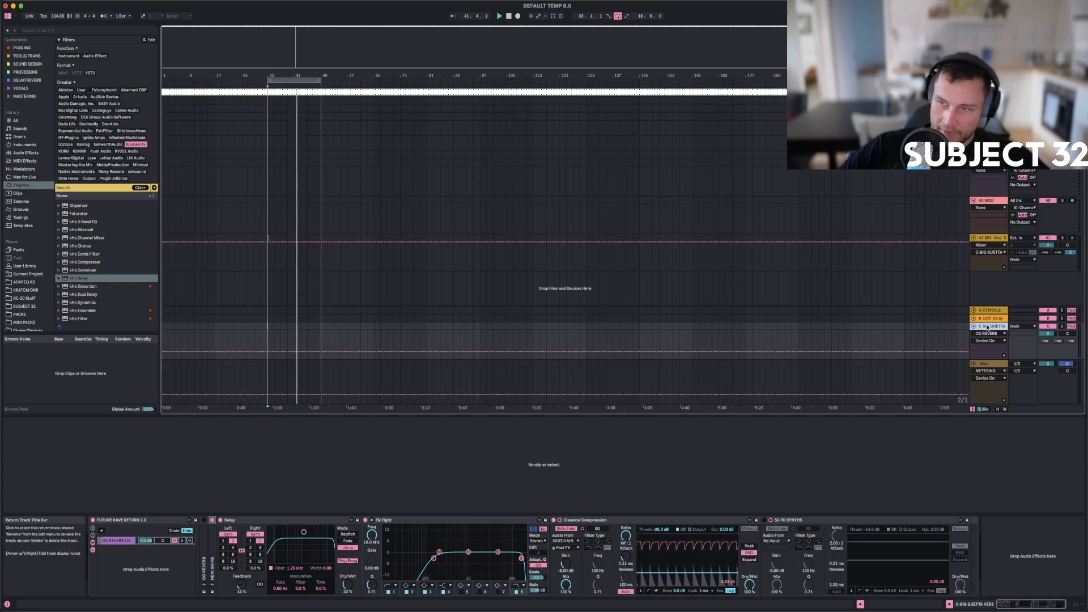
{"action": "left_click", "coordinate": [989, 311]}
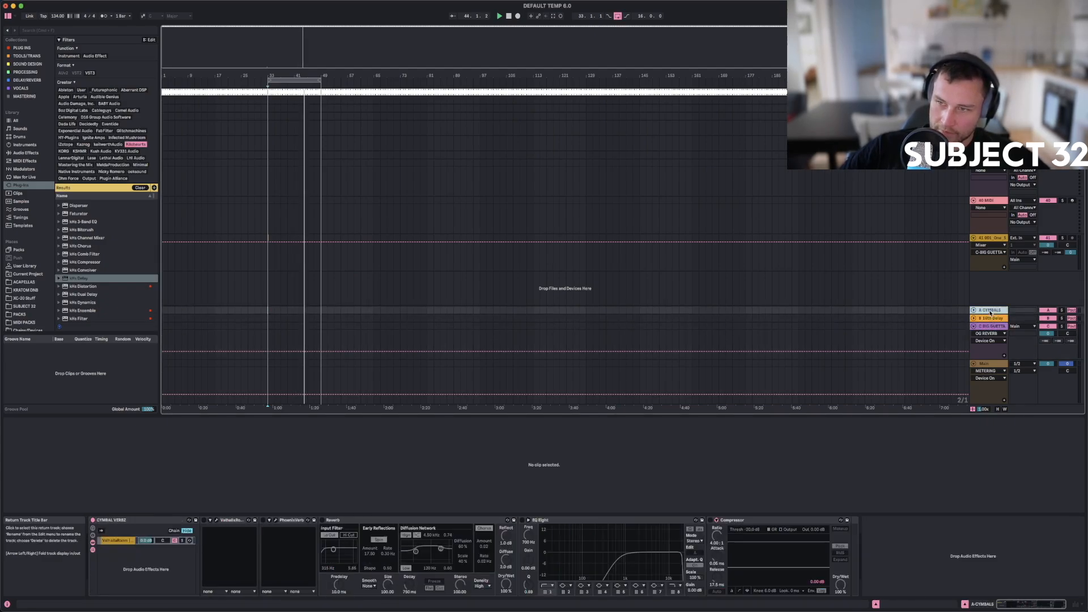
{"action": "left_click", "coordinate": [991, 319]}
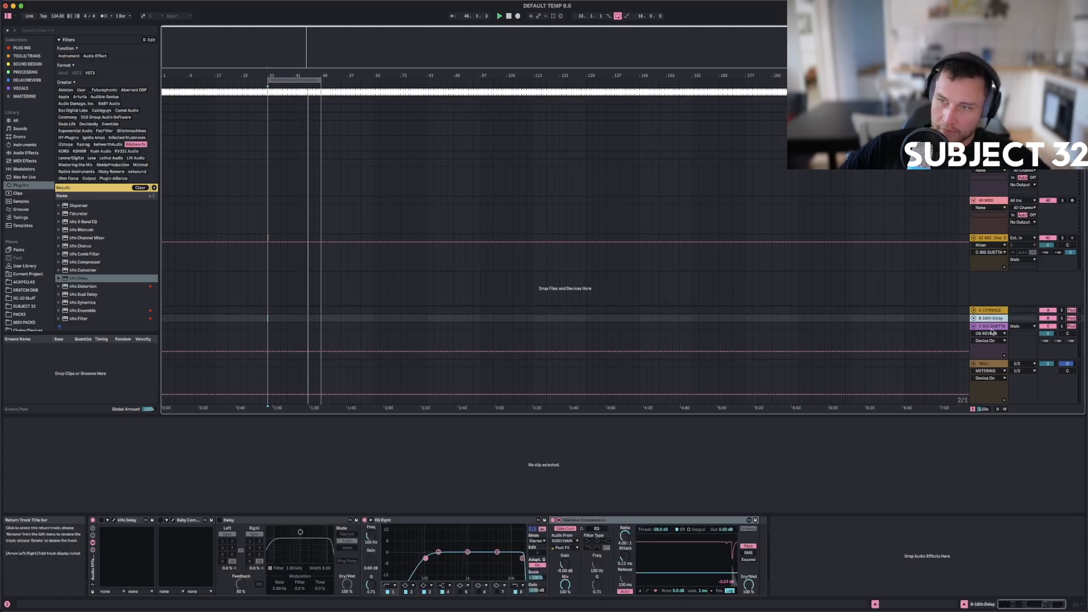
{"action": "left_click", "coordinate": [992, 328]}
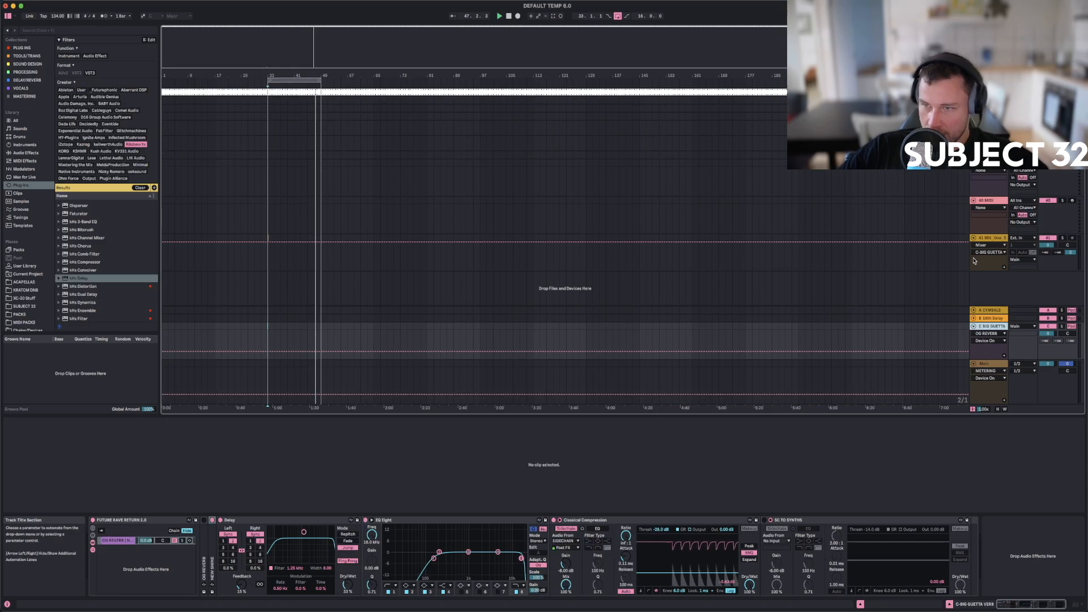
{"action": "right_click", "coordinate": [996, 328]}
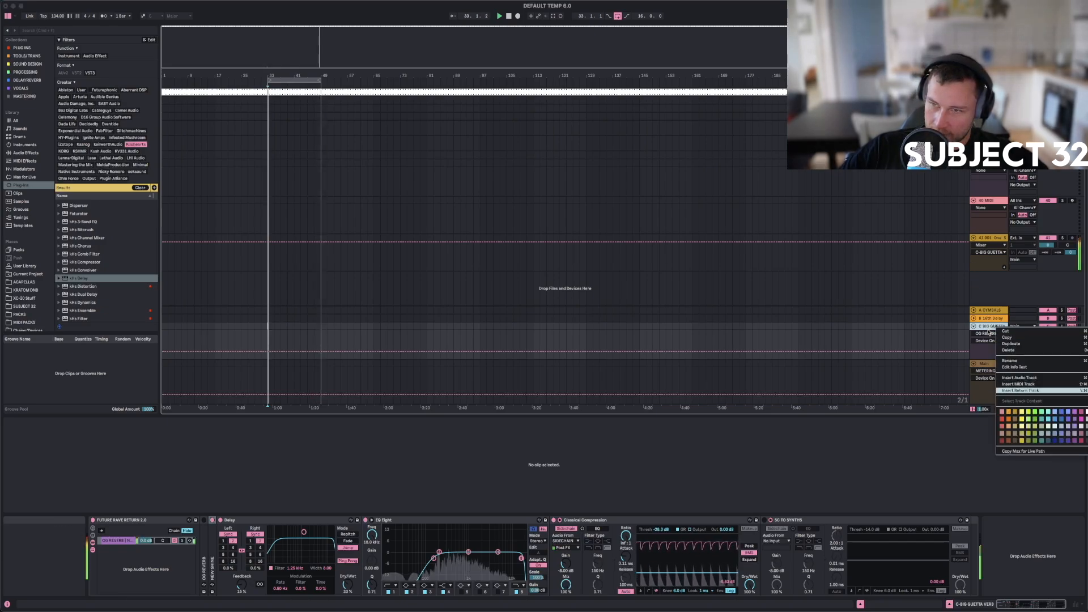
{"action": "left_click", "coordinate": [1020, 391]}
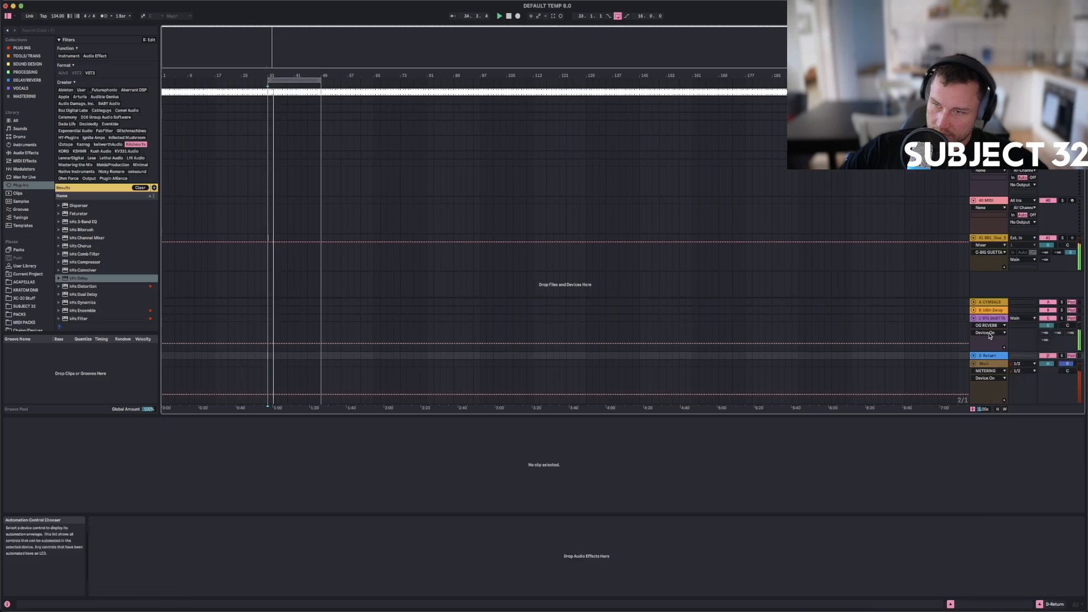
Turn the one-shot track's send to the BIG GUETTA return all the way down.
{"action": "left_click_drag", "start_coordinate": [266, 76], "coordinate": [266, 182]}
{"action": "left_click", "coordinate": [291, 265]}
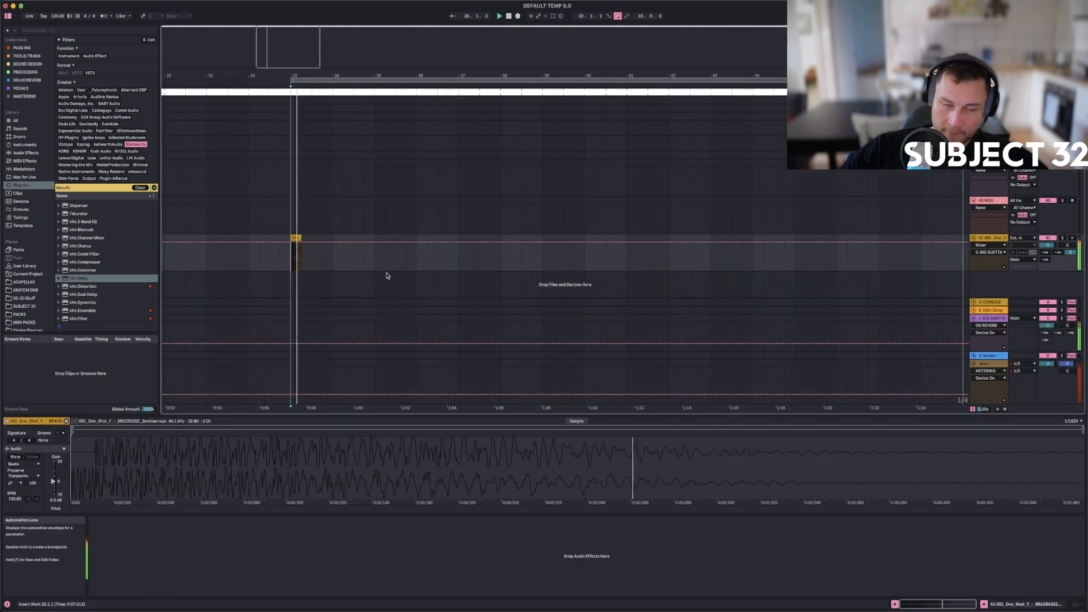
{"action": "left_click_drag", "start_coordinate": [1069, 252], "coordinate": [1069, 317]}
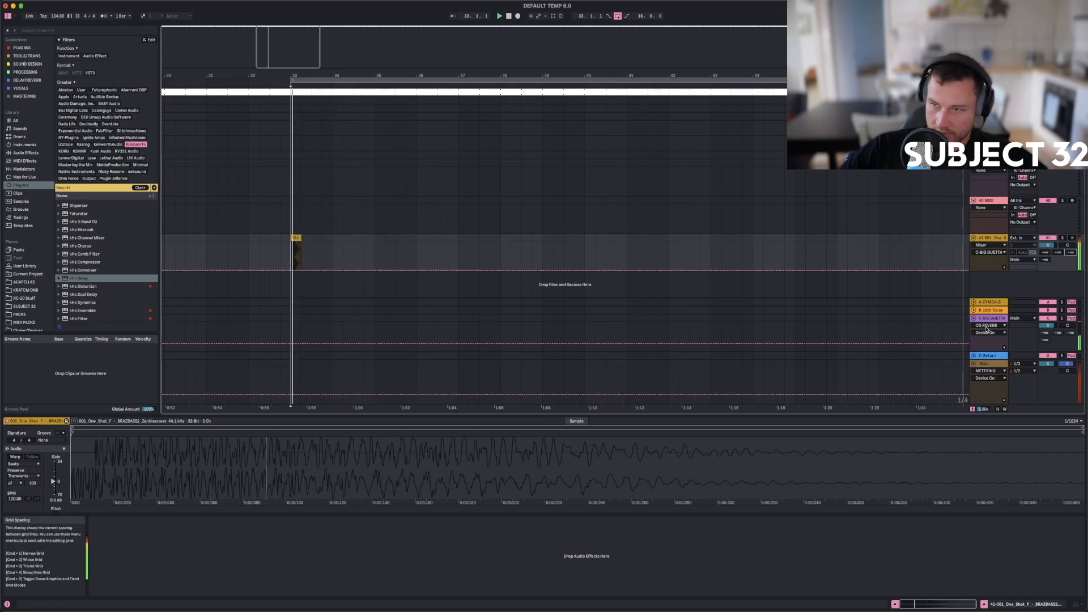
Collapse the BIG GUETTA return track and select bars 33 to 49 on the new return track.
{"action": "left_click", "coordinate": [995, 364]}
{"action": "left_click", "coordinate": [988, 356]}
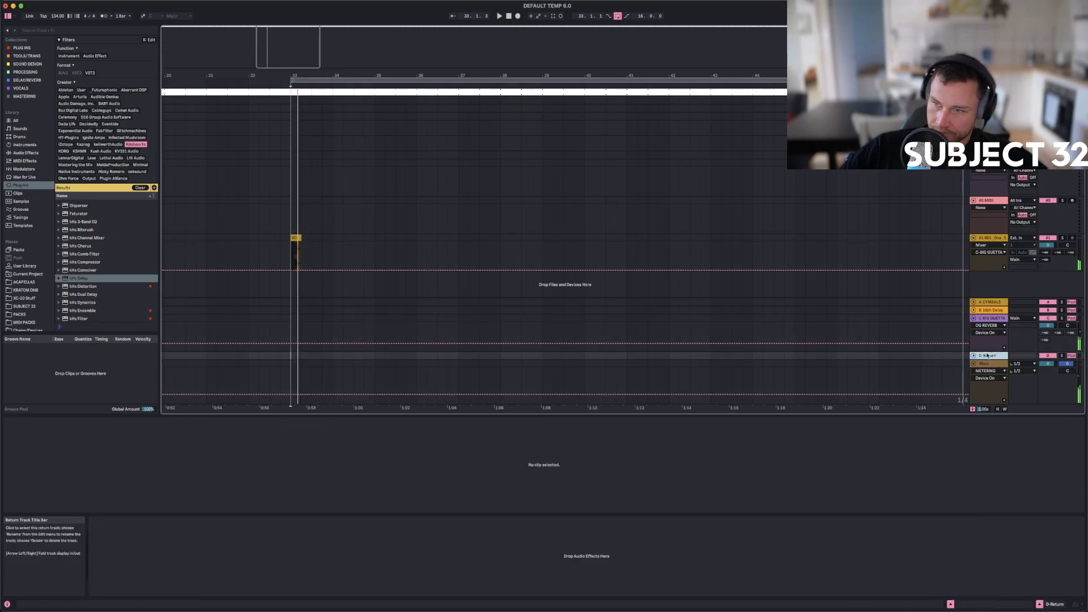
{"action": "left_click", "coordinate": [974, 318]}
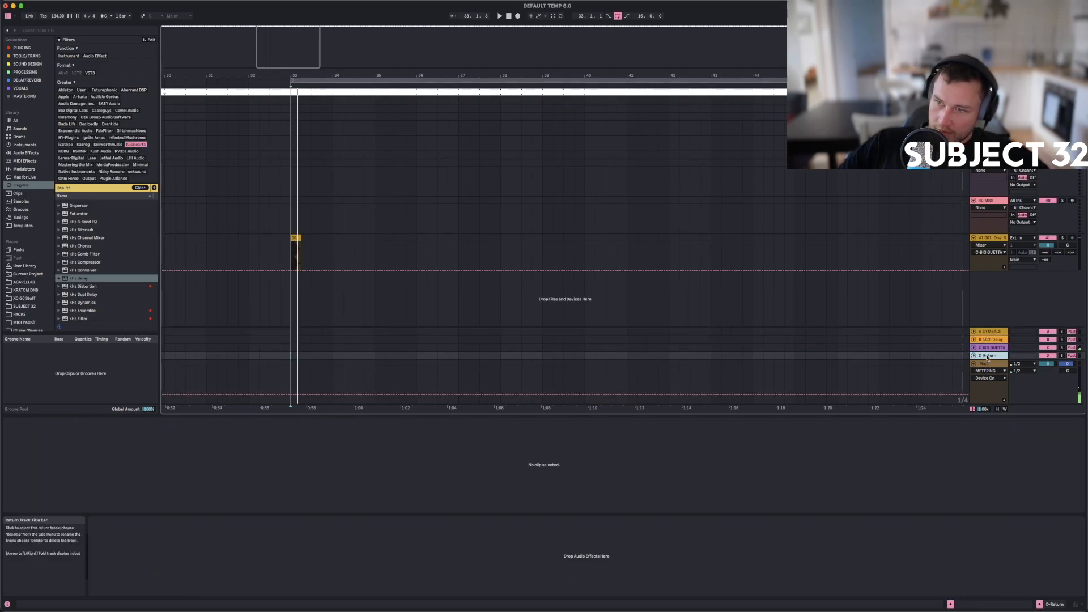
{"action": "left_click_drag", "start_coordinate": [407, 73], "coordinate": [408, 28]}
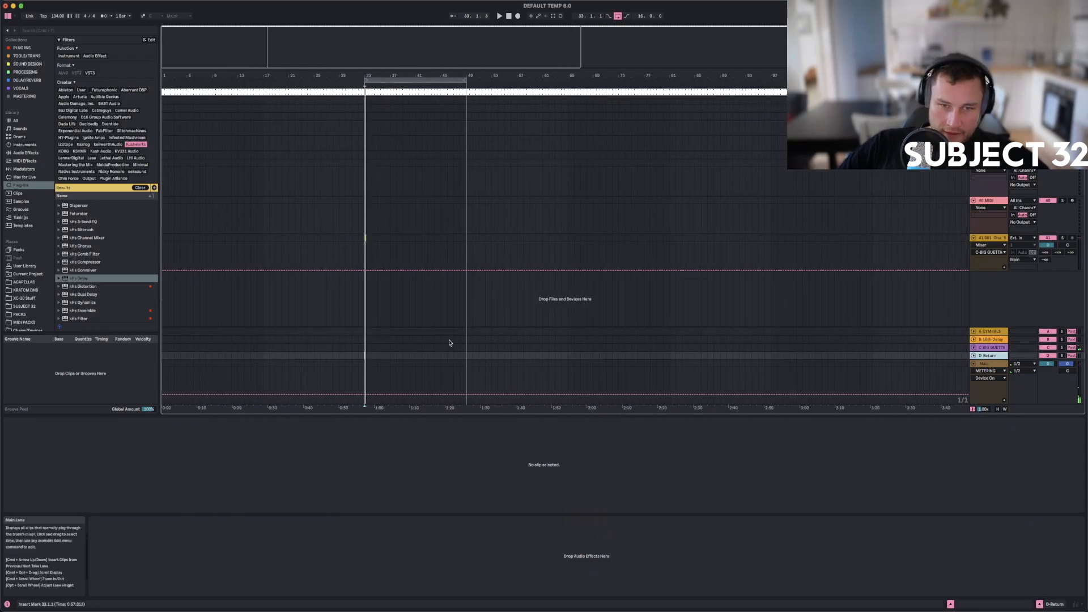
{"action": "left_click_drag", "start_coordinate": [365, 359], "coordinate": [457, 361]}
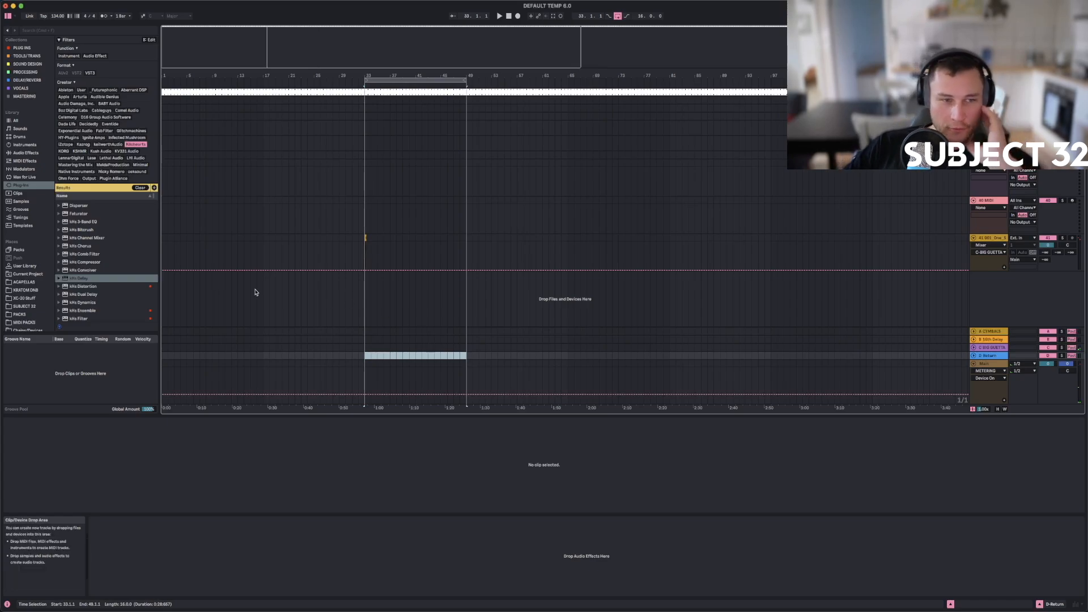
Move the new empty return track above the BIG GUETTA return.
{"action": "left_click", "coordinate": [998, 356]}
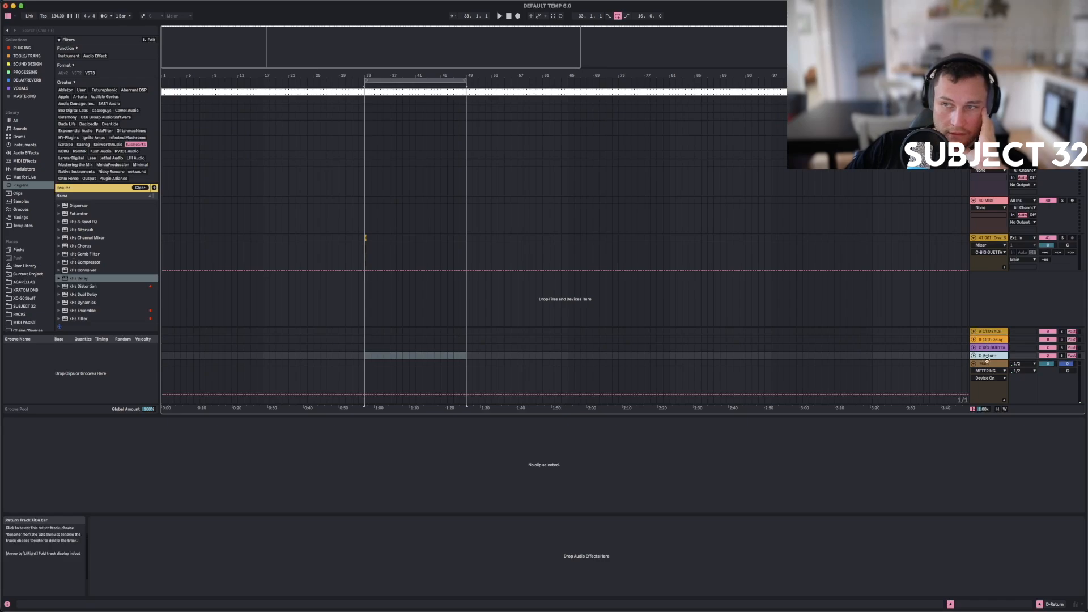
{"action": "left_click_drag", "start_coordinate": [987, 358], "coordinate": [987, 345]}
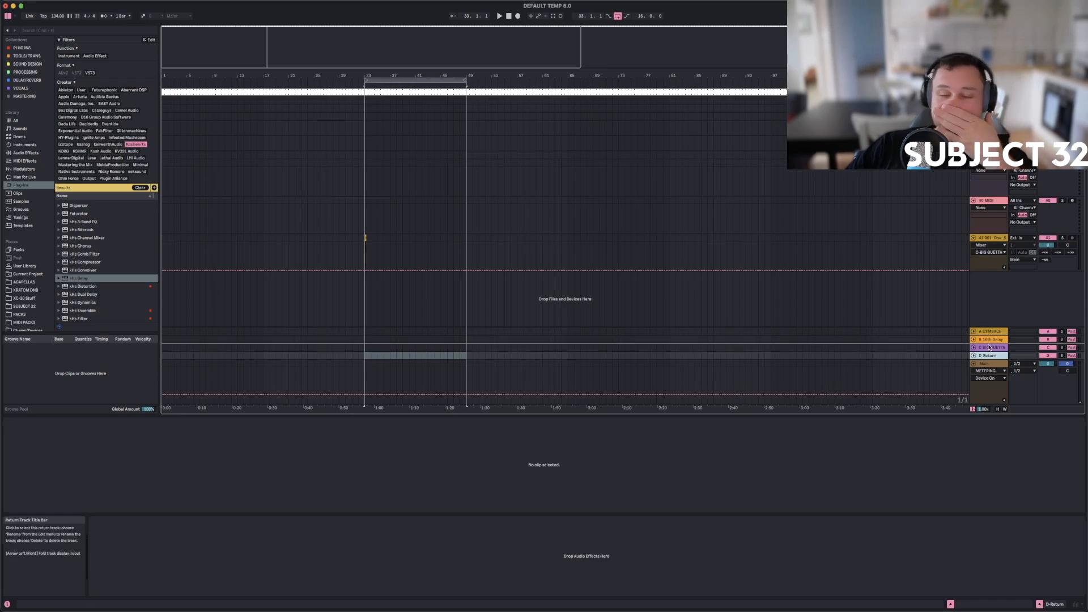
{"action": "left_click_drag", "start_coordinate": [989, 346], "coordinate": [989, 347]}
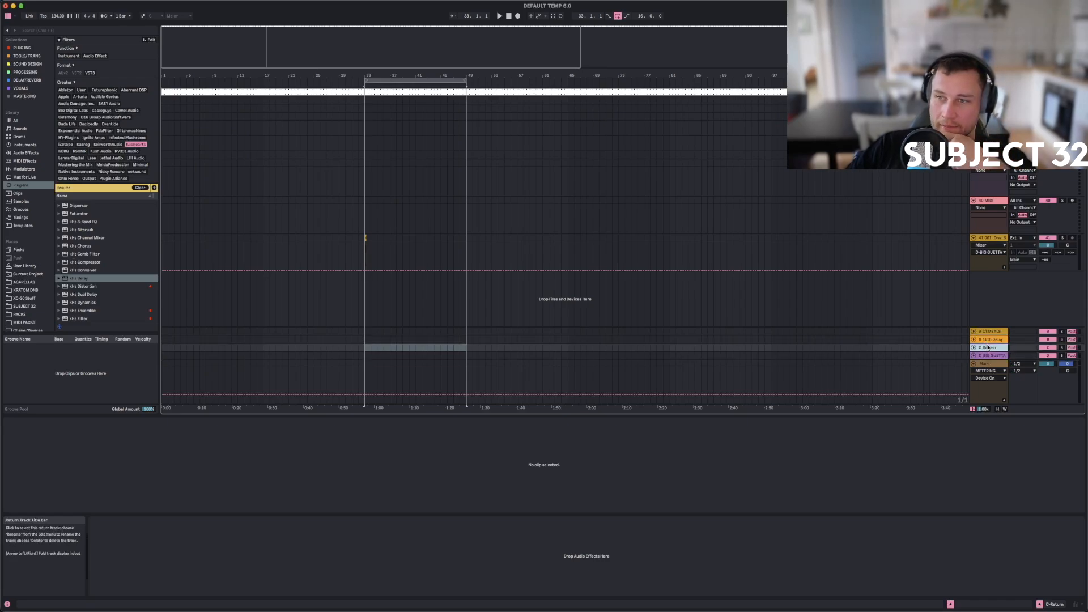
Duplicate the 16th Delay return track and delete the empty return track.
{"action": "left_click", "coordinate": [986, 342]}
{"action": "right_click", "coordinate": [986, 344]}
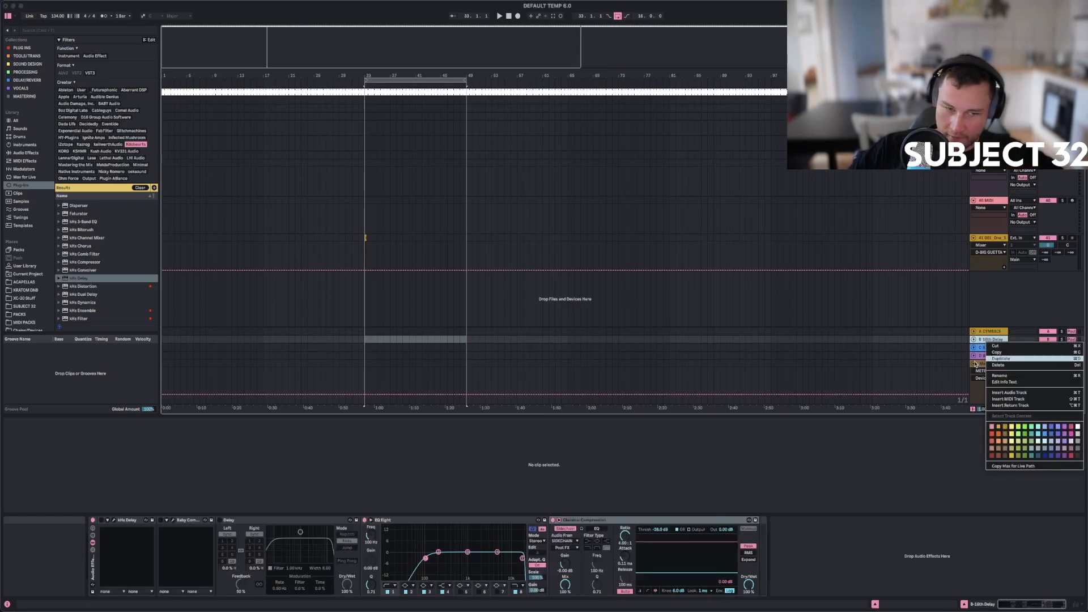
{"action": "left_click", "coordinate": [1000, 359]}
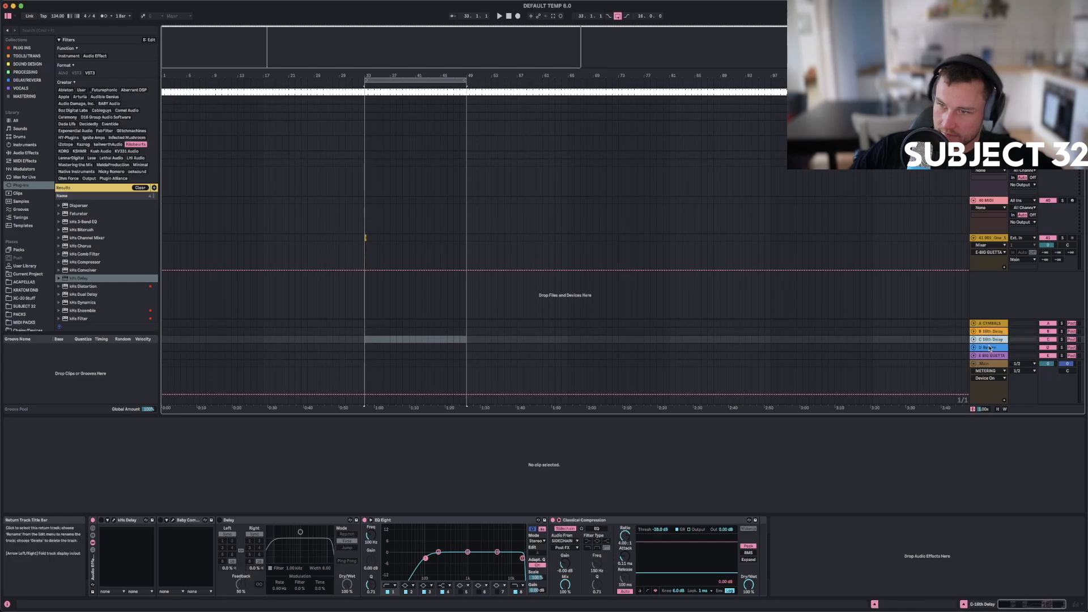
{"action": "left_click", "coordinate": [990, 348]}
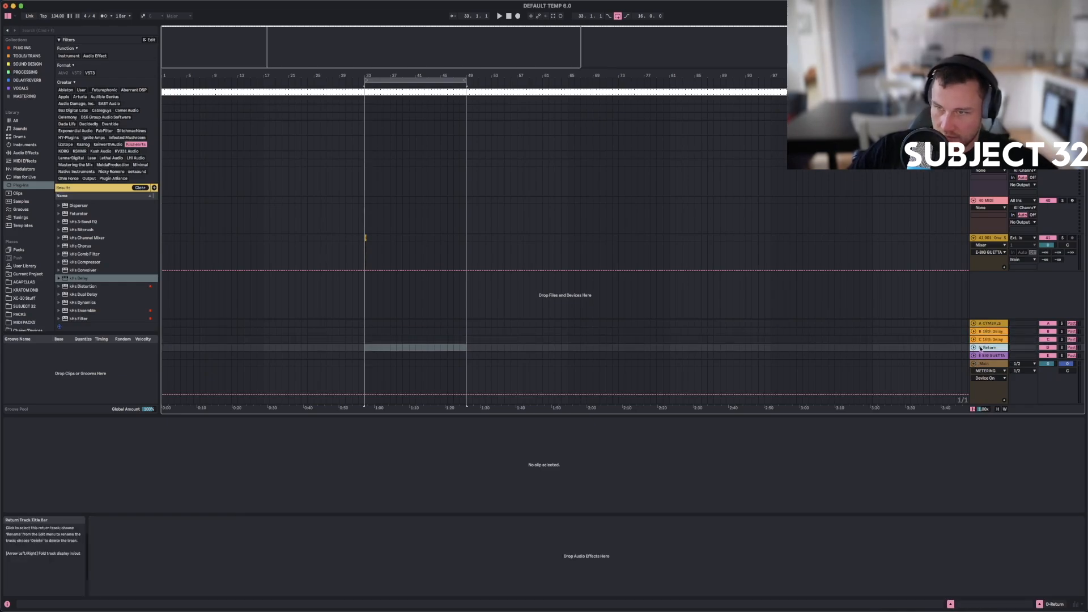
{"action": "key", "text": "Delete"}
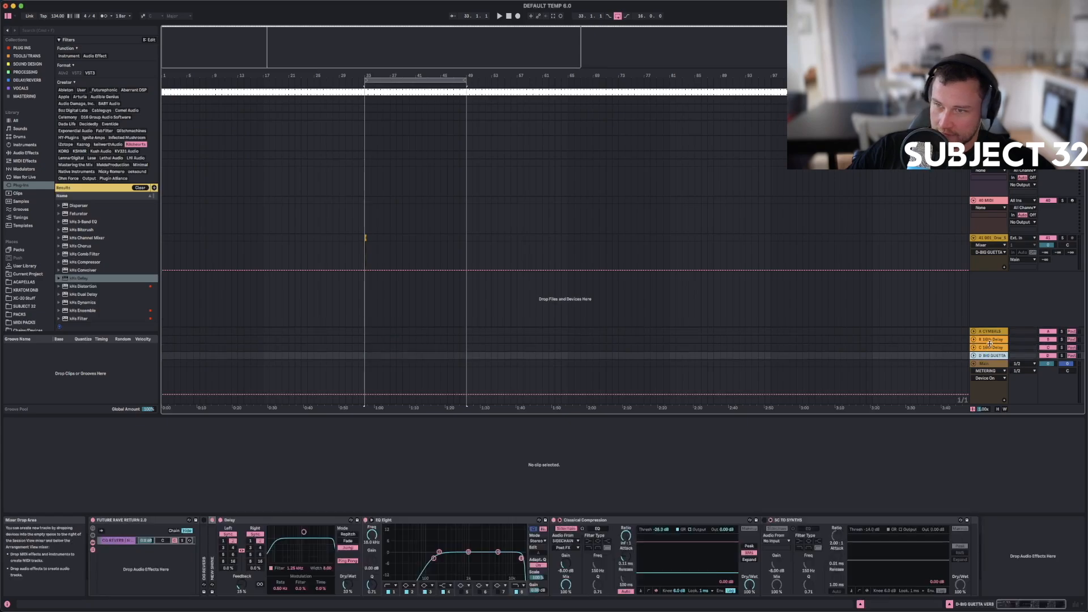
Colour the duplicated delay return blue and set its kHs Delay time to 8/16.
{"action": "left_click", "coordinate": [990, 348]}
{"action": "right_click", "coordinate": [990, 348]}
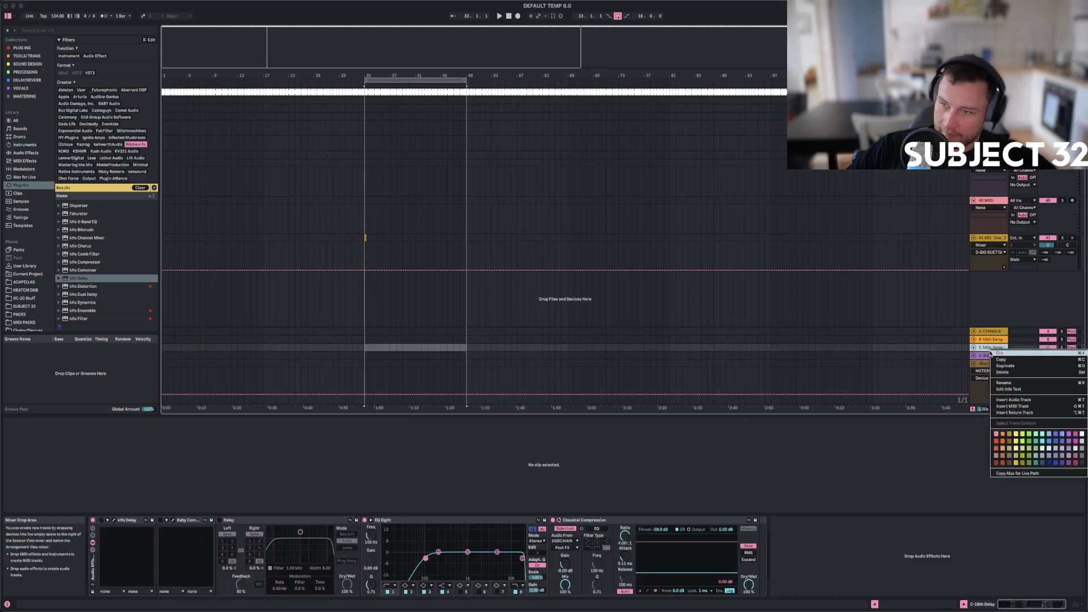
{"action": "left_click", "coordinate": [1056, 435]}
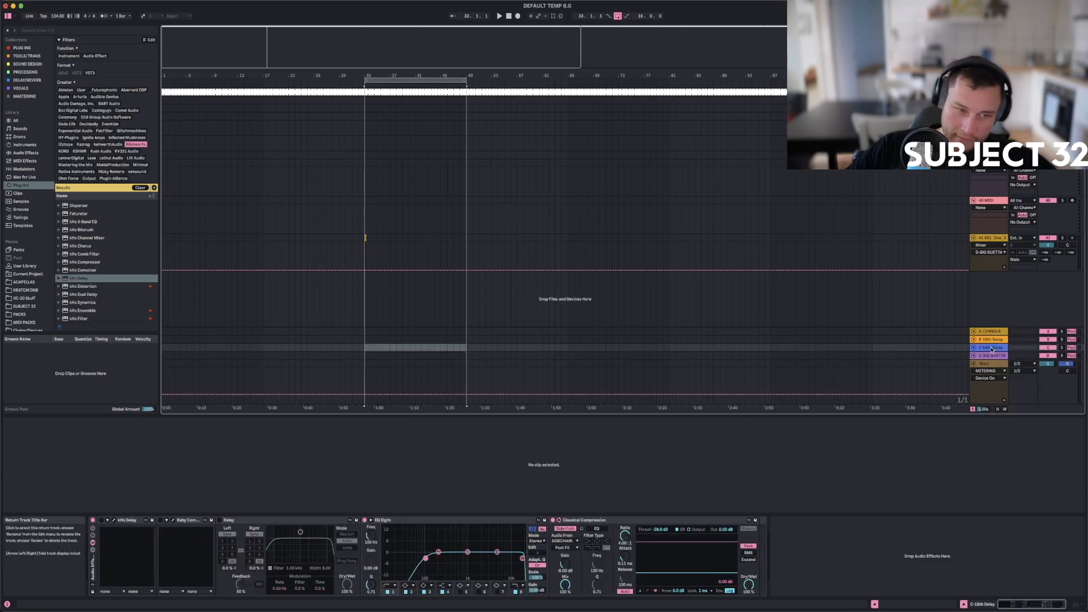
{"action": "left_click", "coordinate": [113, 520]}
{"action": "left_click_drag", "start_coordinate": [311, 383], "coordinate": [312, 391]}
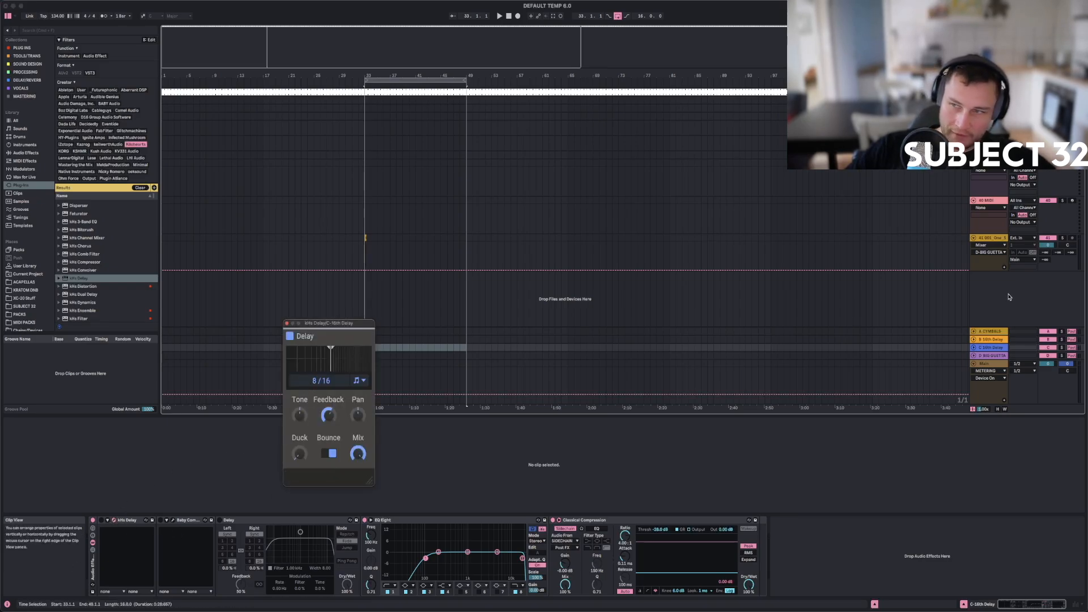
Rename the blue duplicated return track as 8th Delay.
{"action": "right_click", "coordinate": [991, 348]}
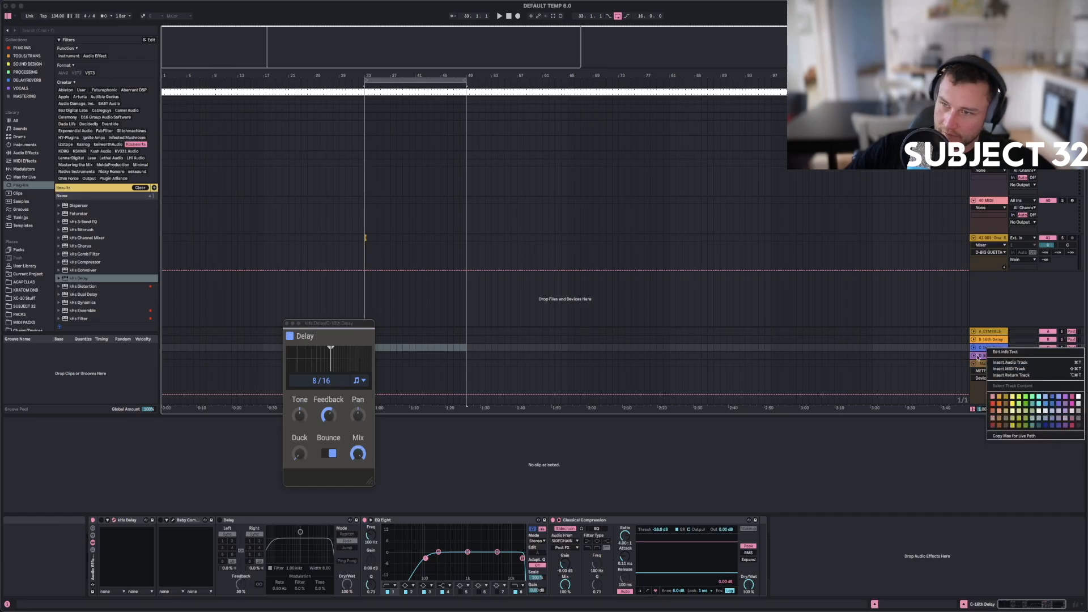
{"action": "left_click", "coordinate": [978, 356]}
{"action": "left_click", "coordinate": [990, 348]}
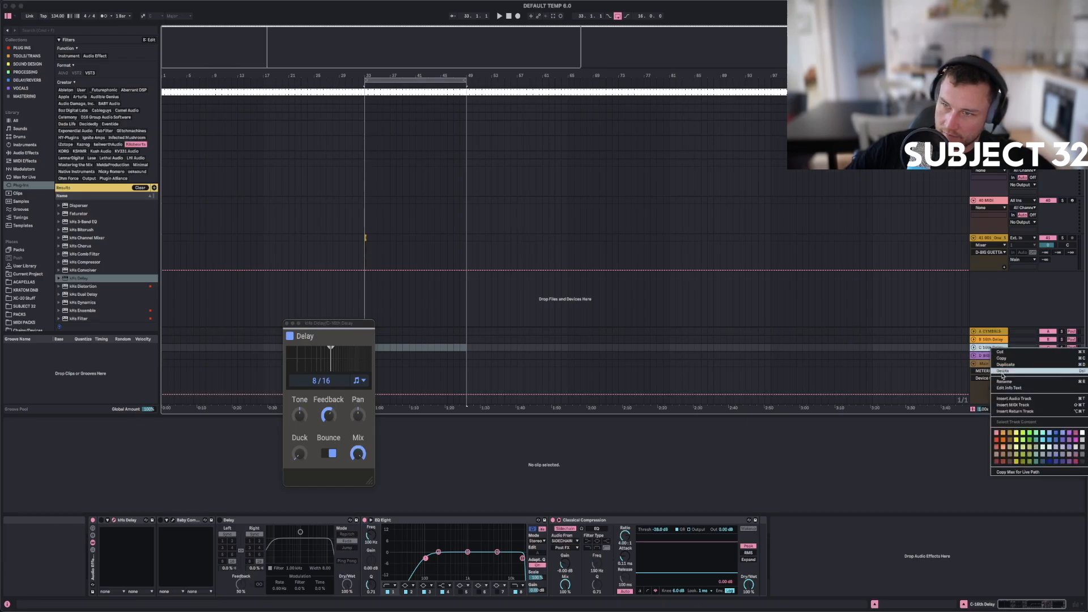
{"action": "left_click", "coordinate": [1003, 381]}
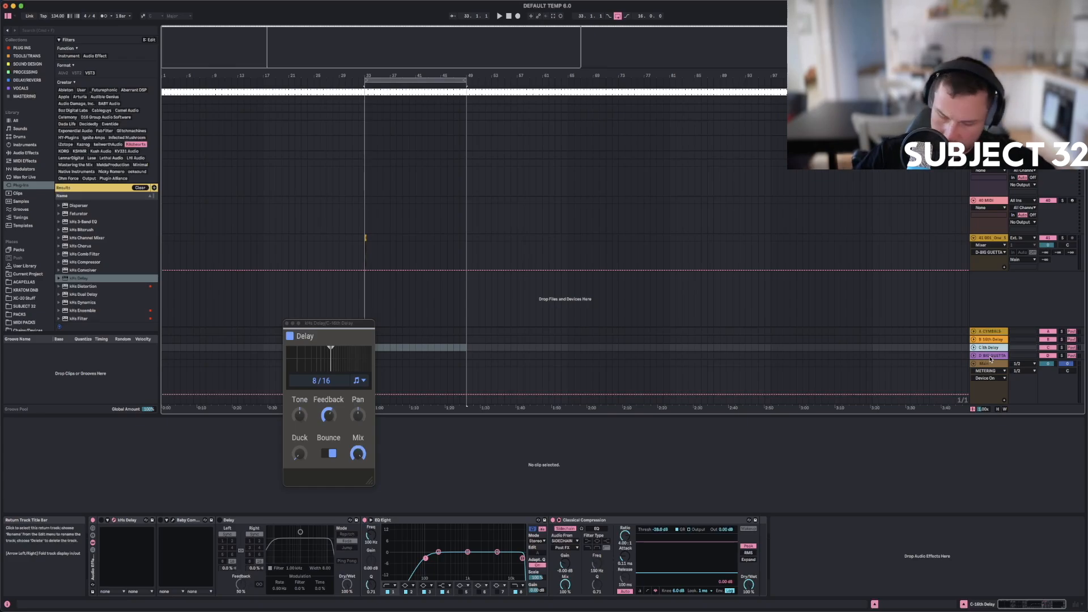
{"action": "left_click", "coordinate": [990, 341]}
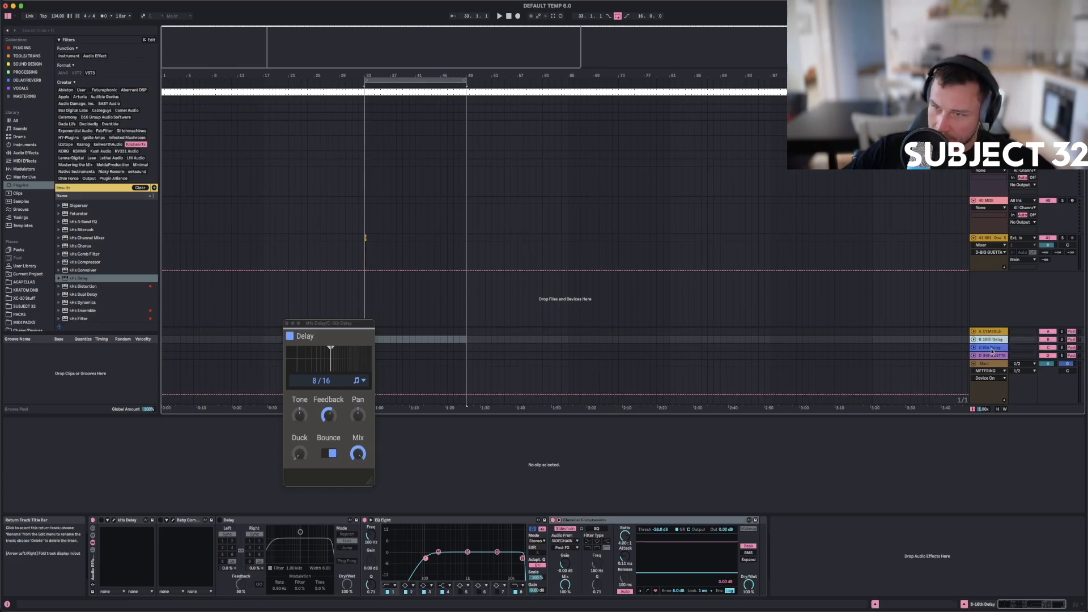
Set the one-shot track's send to the 8th Delay return to 0.0 dB.
{"action": "left_click", "coordinate": [990, 347]}
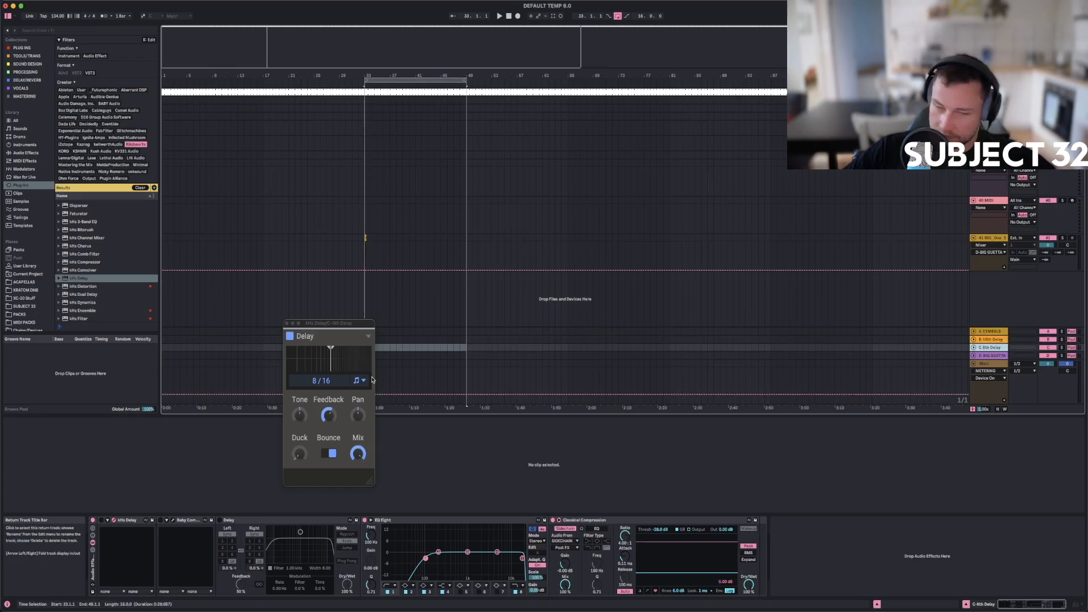
{"action": "left_click", "coordinate": [355, 258]}
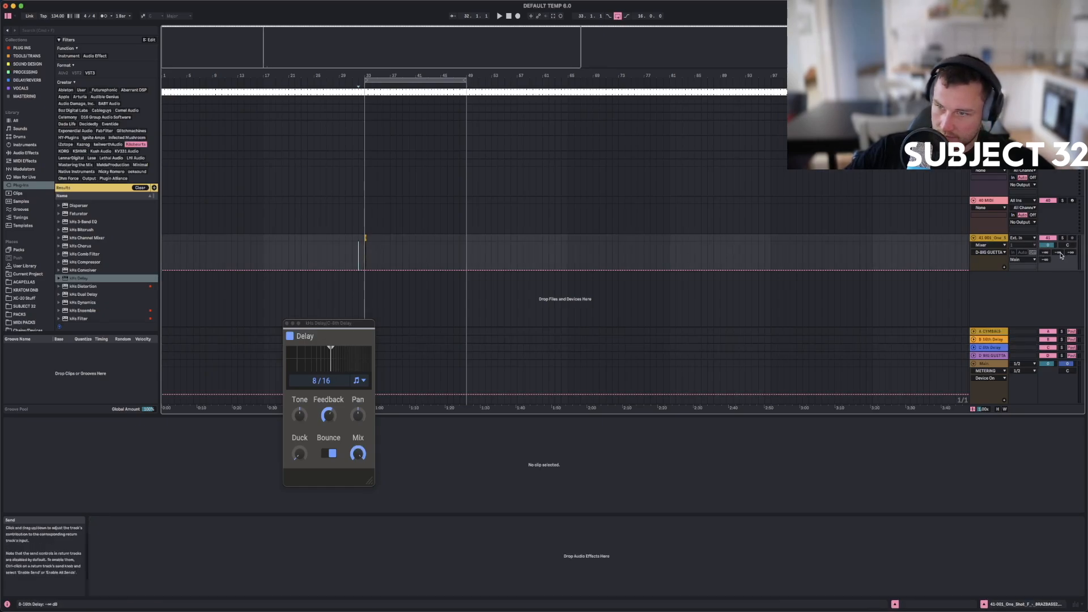
{"action": "left_click_drag", "start_coordinate": [1070, 253], "coordinate": [1070, 170]}
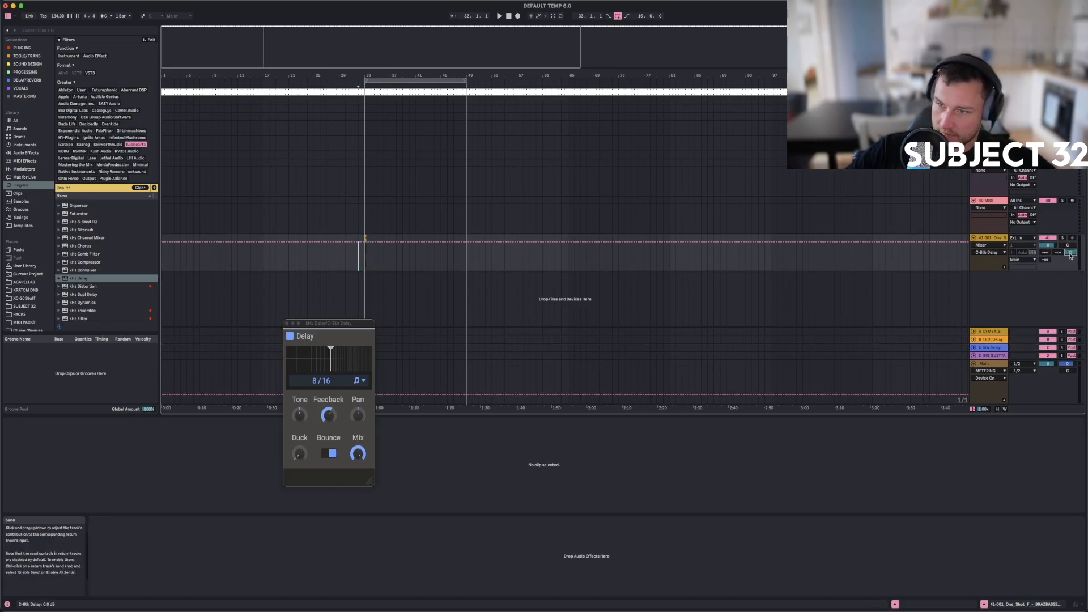
Play the one-shot from bar 33 and select the 8th Delay return track to audition its effects.
{"action": "left_click", "coordinate": [366, 265]}
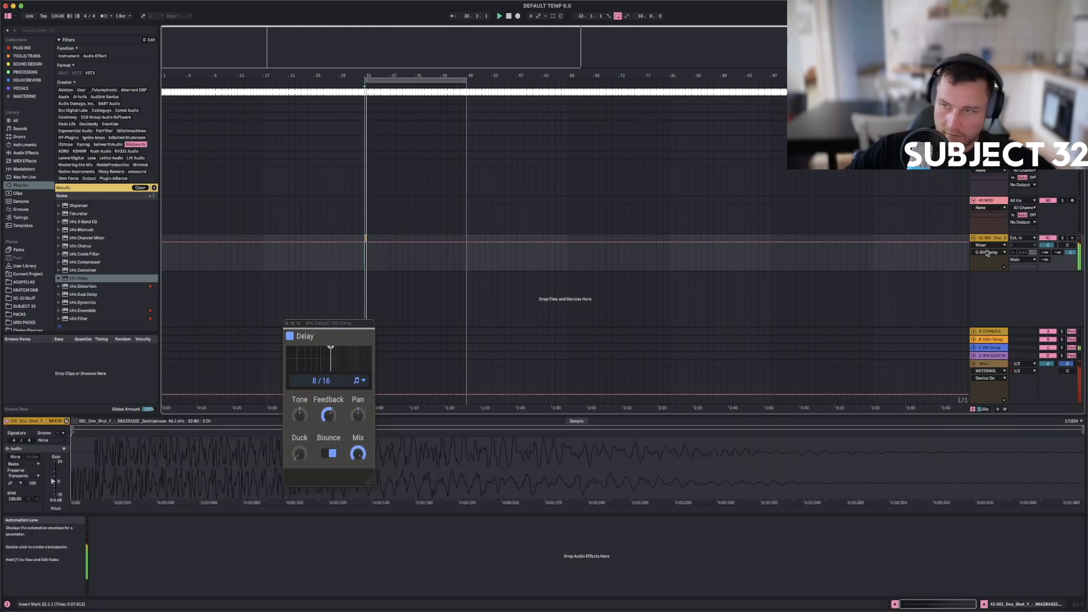
{"action": "left_click", "coordinate": [995, 349]}
{"action": "key", "text": "space"}
{"action": "key", "text": "space"}
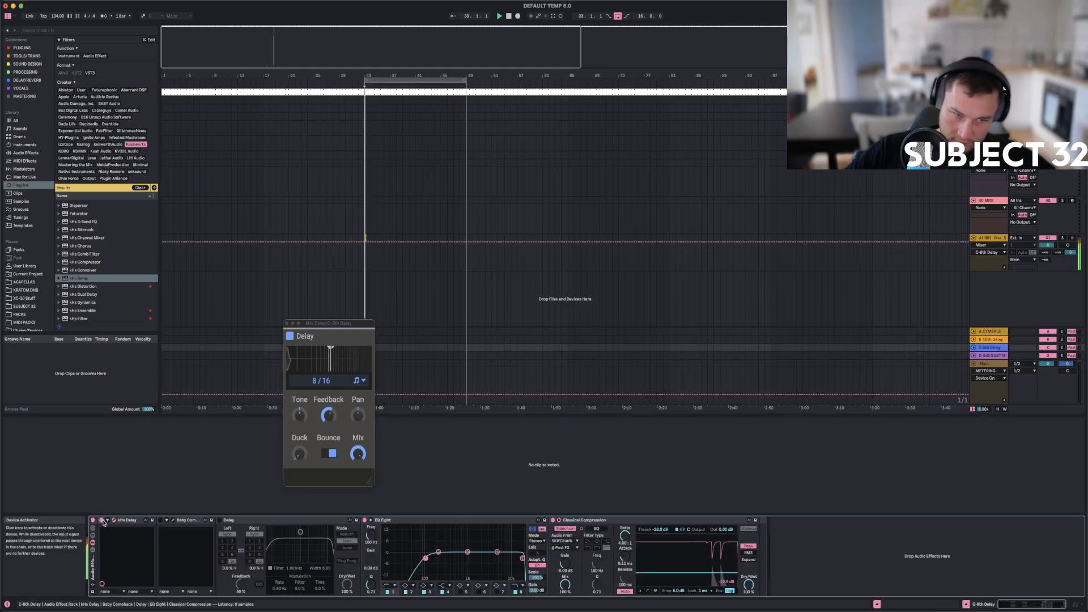
Set the Baby Comeback delay on the 8th Delay return to 1/2, audition it, and close the kHs Delay window.
{"action": "left_click", "coordinate": [172, 520]}
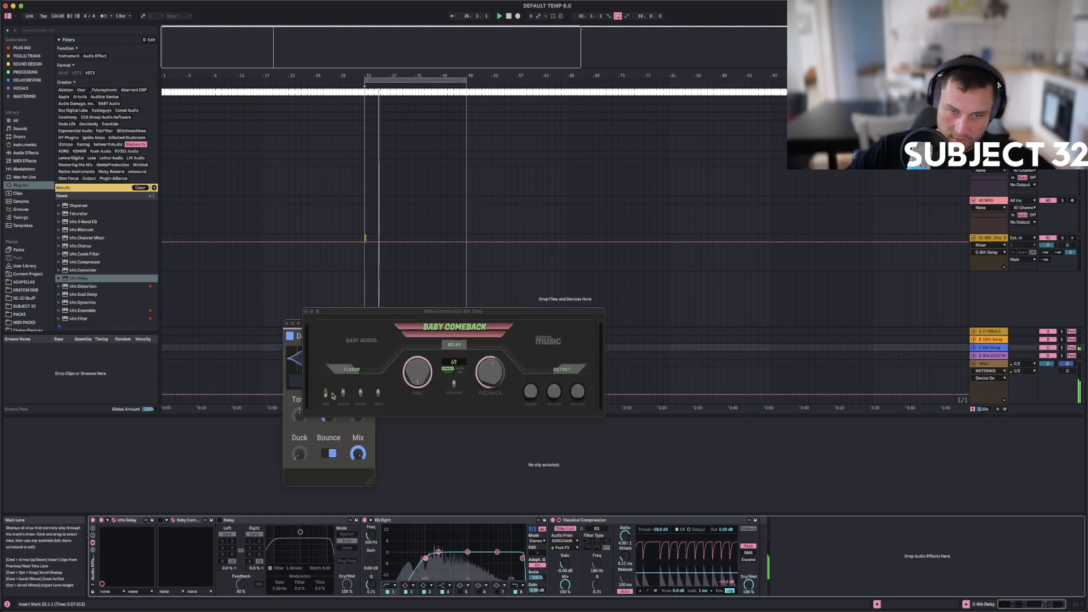
{"action": "left_click", "coordinate": [286, 323]}
{"action": "key", "text": "space"}
{"action": "key", "text": "space"}
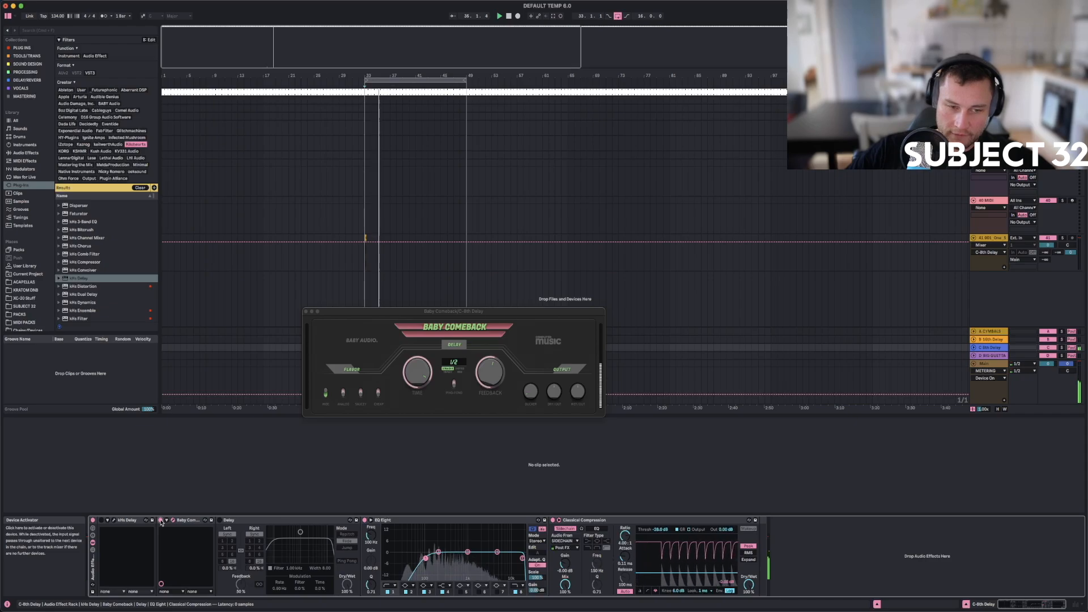
{"action": "key", "text": "space"}
Enable the stock Delay device on the 8th Delay return at 8 sixteenths, close Baby Comeback, and audition the one-shot from bar 33.
{"action": "left_click", "coordinate": [219, 521]}
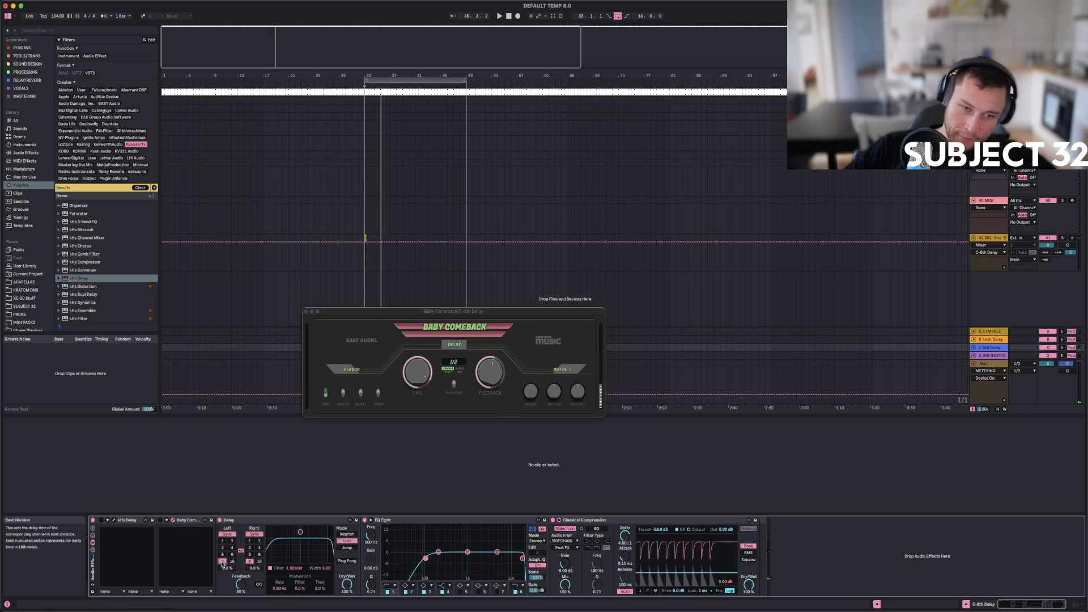
{"action": "key", "text": "space"}
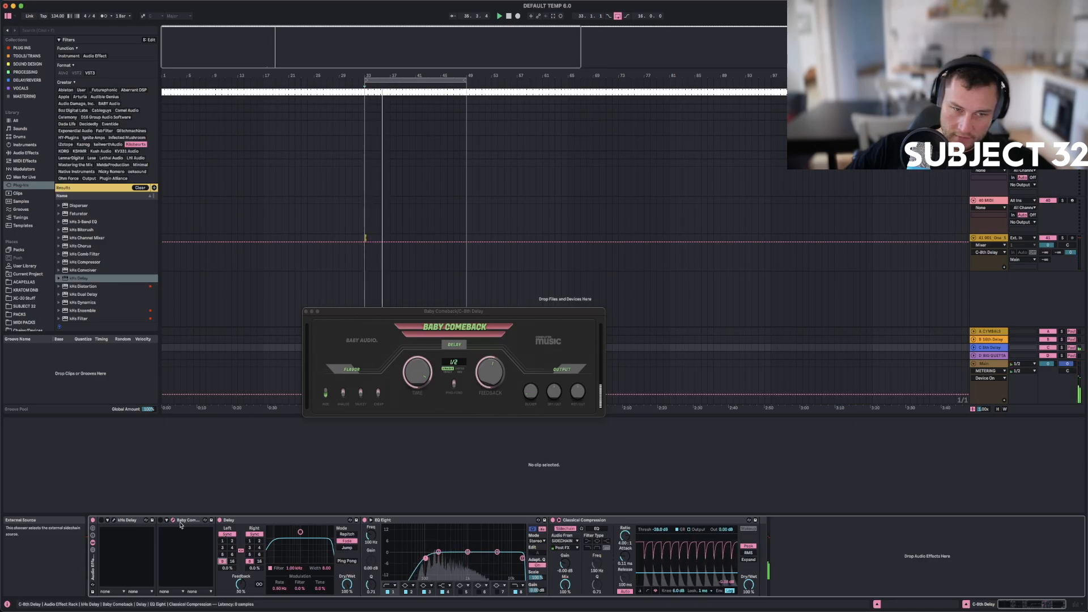
{"action": "left_click", "coordinate": [306, 311]}
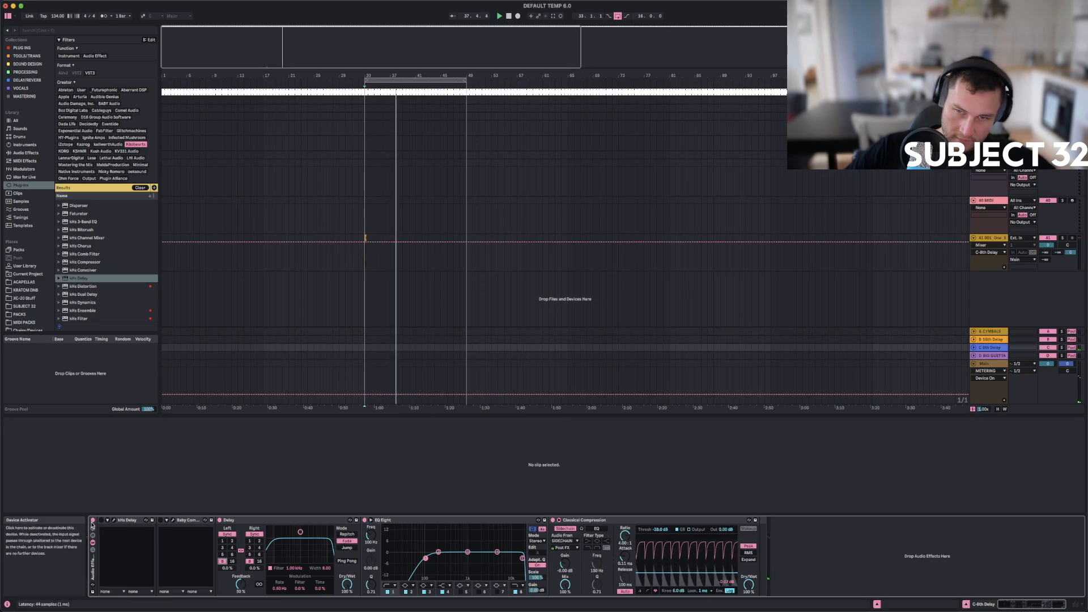
{"action": "left_click_drag", "start_coordinate": [393, 75], "coordinate": [391, 47]}
{"action": "key", "text": "space"}
{"action": "left_click", "coordinate": [295, 260]}
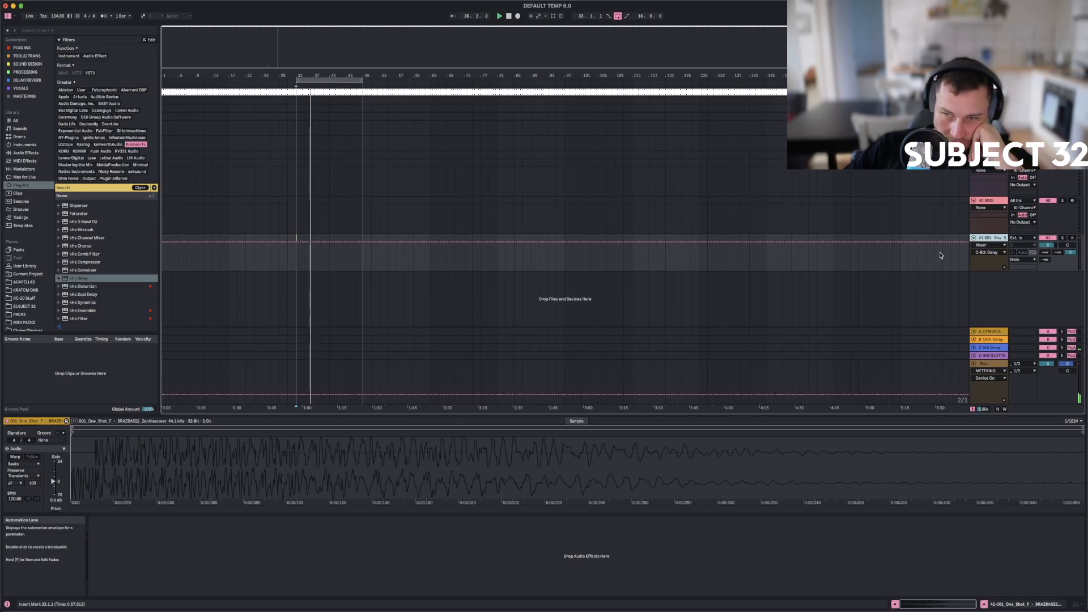
{"action": "left_click_drag", "start_coordinate": [306, 74], "coordinate": [307, 255]}
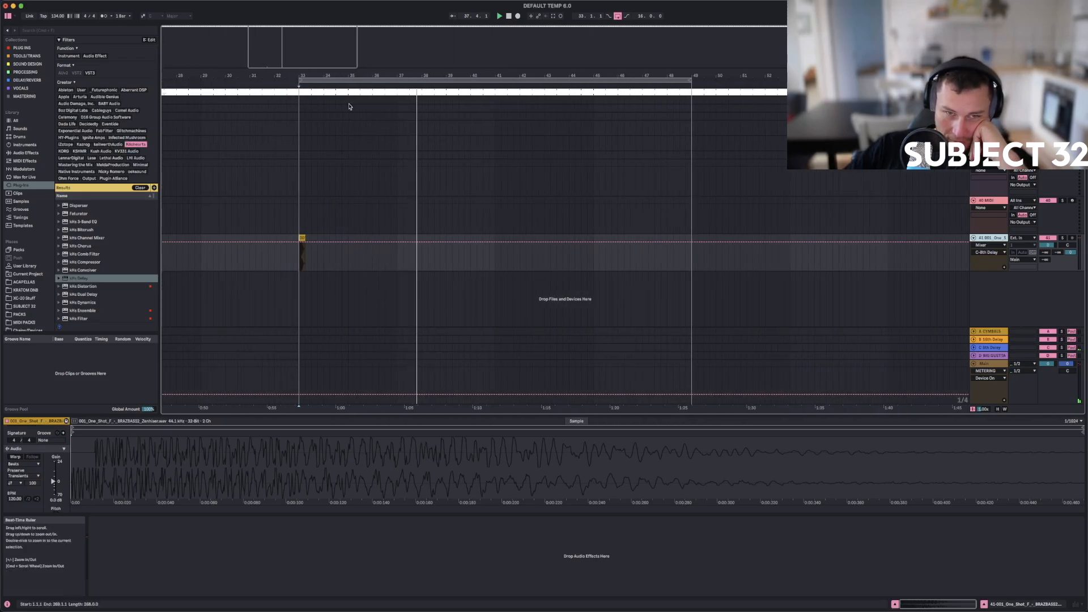
Duplicate the blue 8th Delay return track.
{"action": "left_click", "coordinate": [990, 348]}
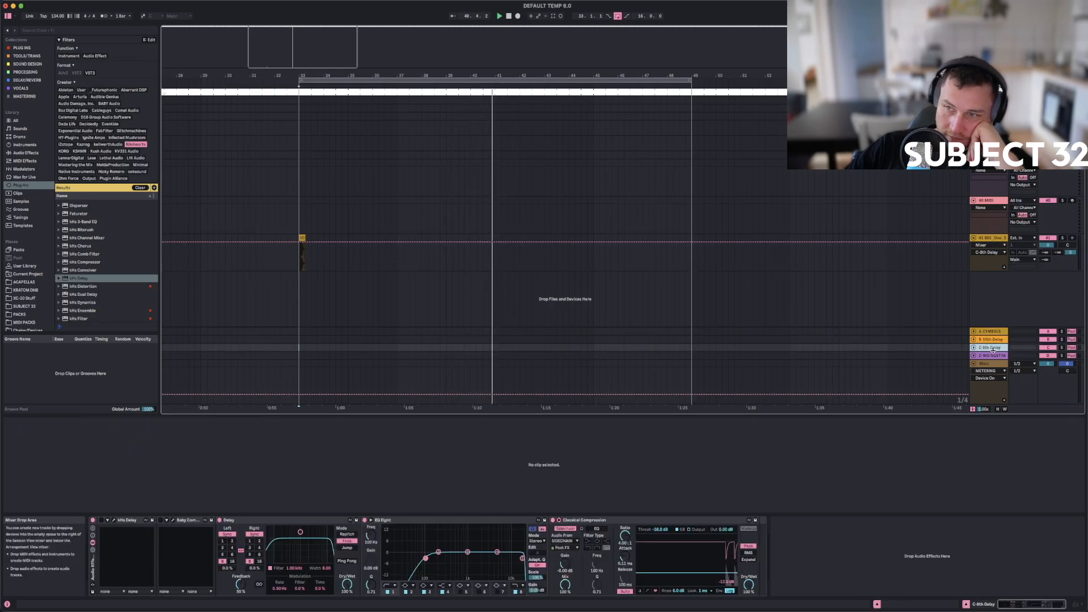
{"action": "right_click", "coordinate": [992, 351]}
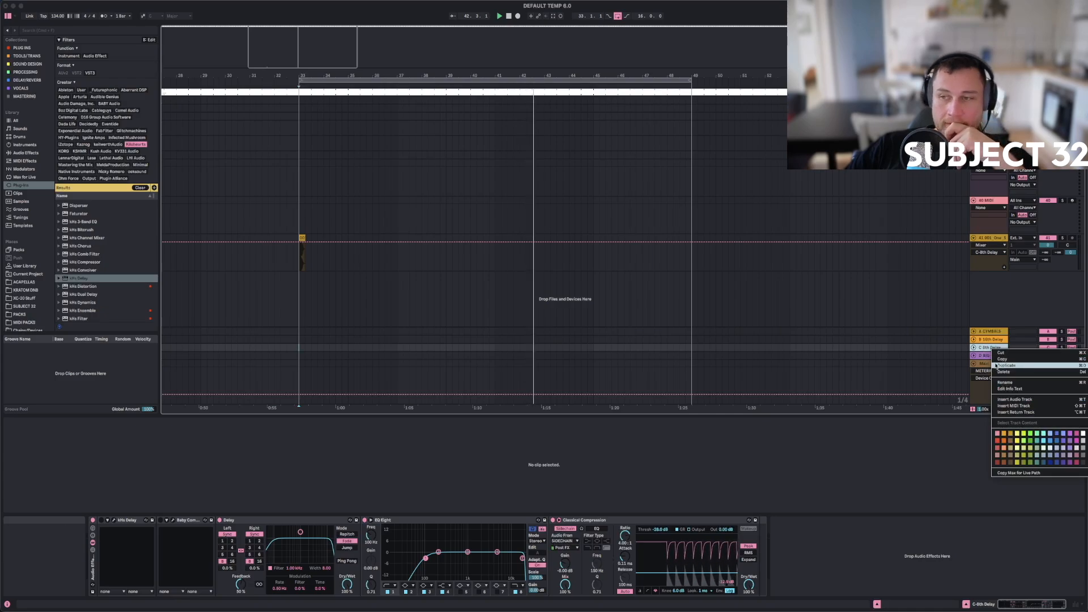
{"action": "left_click", "coordinate": [995, 365]}
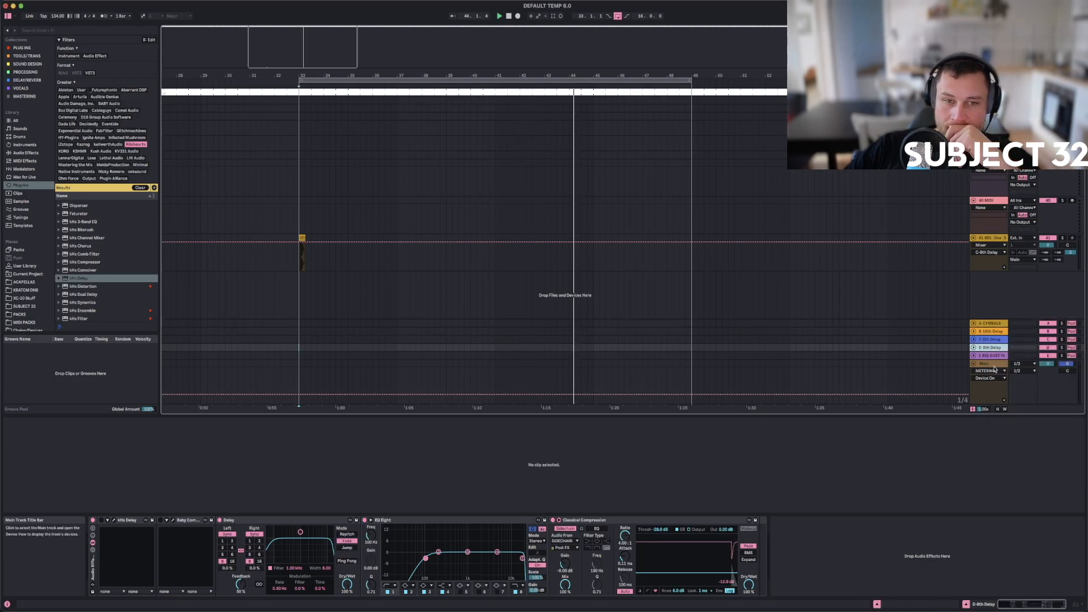
Rename the duplicated blue return track as 4th Delay.
{"action": "right_click", "coordinate": [987, 348]}
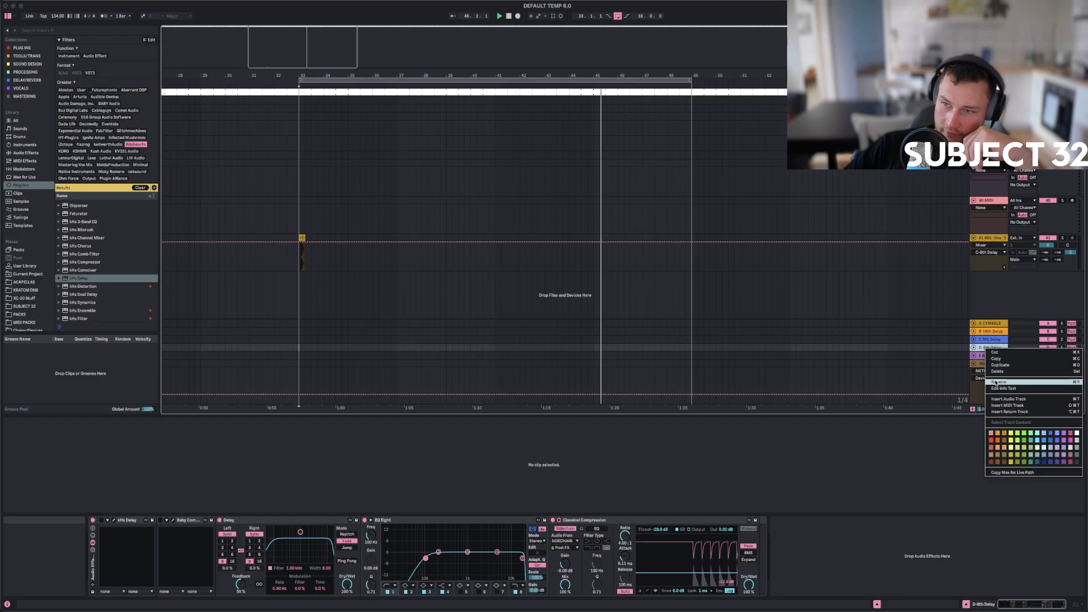
{"action": "left_click", "coordinate": [996, 382]}
{"action": "left_click", "coordinate": [985, 348]}
{"action": "key", "text": "BackSpace"}
{"action": "type", "text": "4"}
{"action": "key", "text": "Return"}
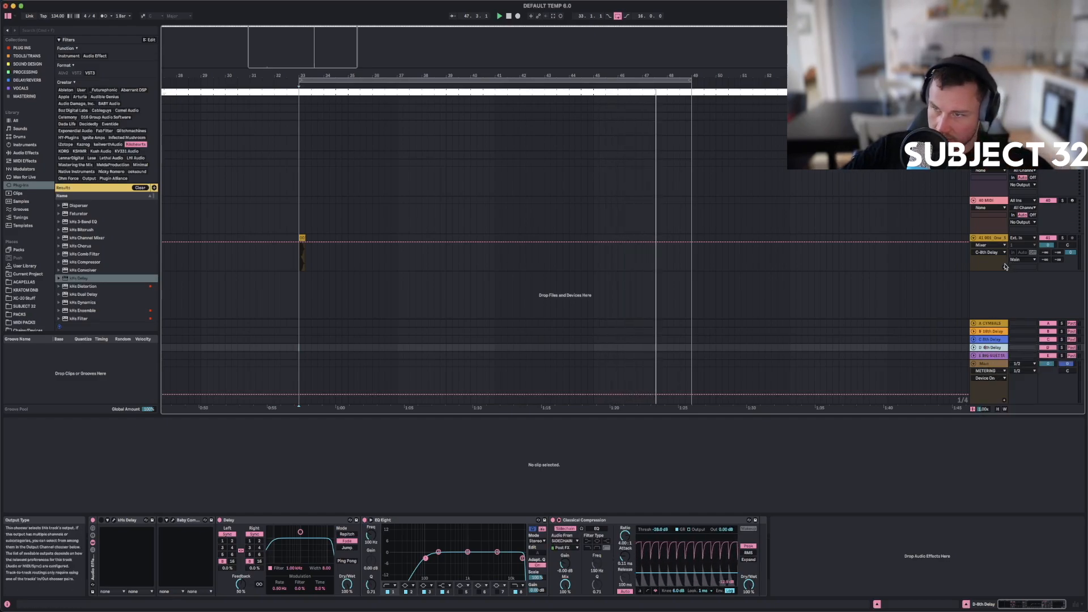
Turn the one-shot track's 8th Delay send fully down and move the CYMBALS return track below the 4th Delay return.
{"action": "left_click", "coordinate": [993, 270]}
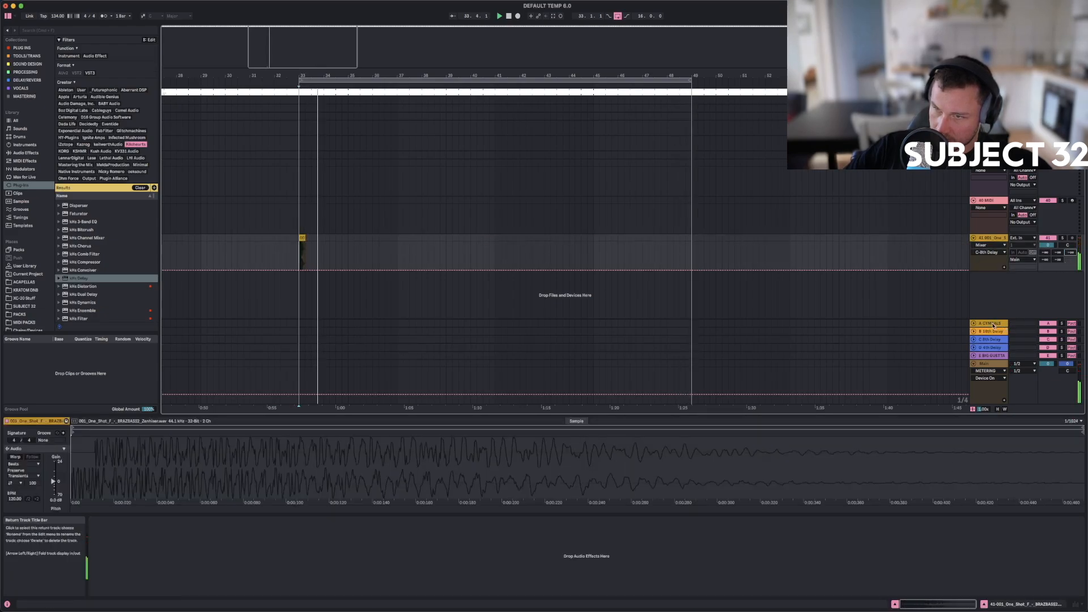
{"action": "left_click", "coordinate": [1002, 321]}
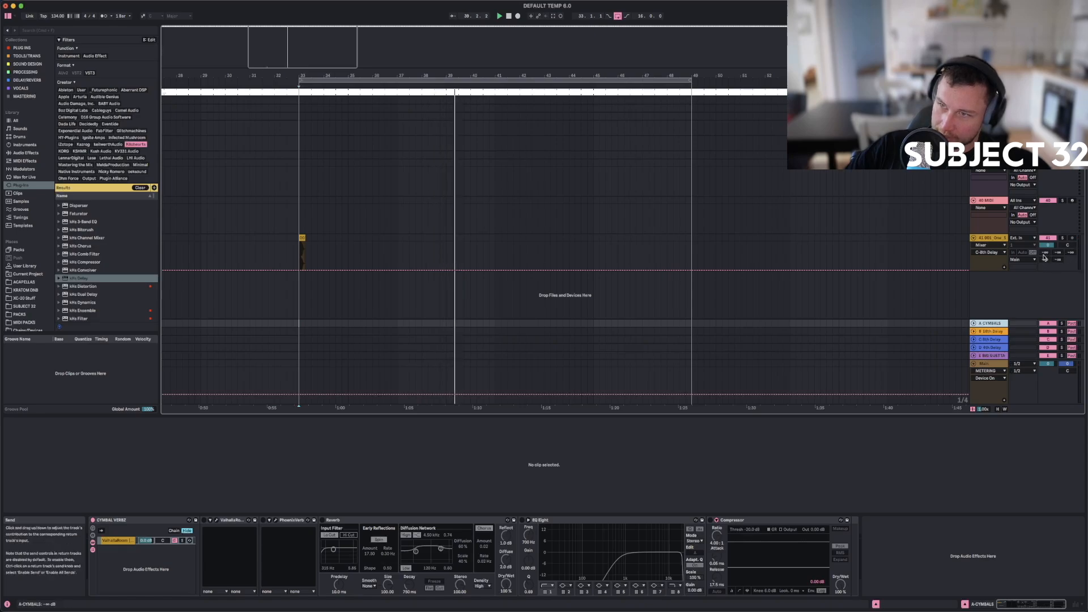
{"action": "left_click_drag", "start_coordinate": [987, 325], "coordinate": [992, 357]}
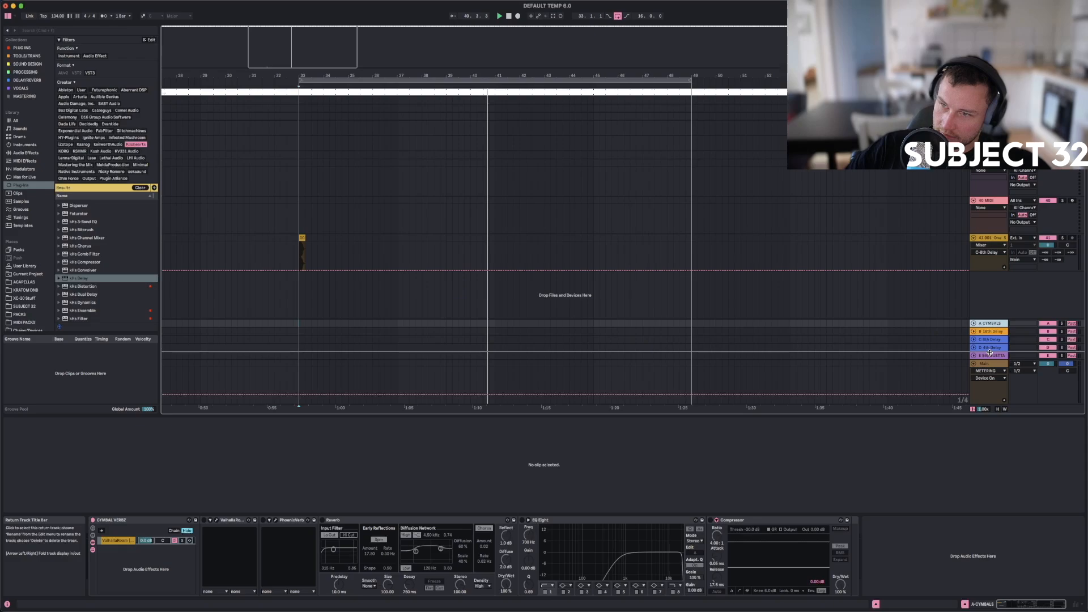
{"action": "left_click_drag", "start_coordinate": [989, 354], "coordinate": [990, 352]}
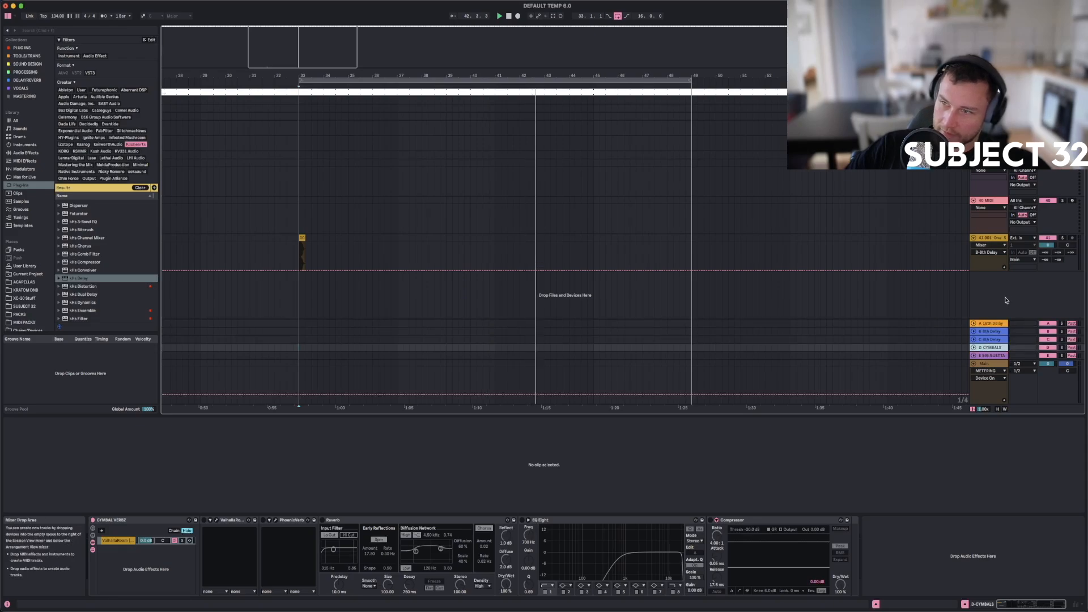
Rename the CYMBALS return track as CYMBAL VERB.
{"action": "right_click", "coordinate": [992, 347]}
{"action": "left_click", "coordinate": [1002, 385]}
{"action": "type", "text": "CYMBAL"}
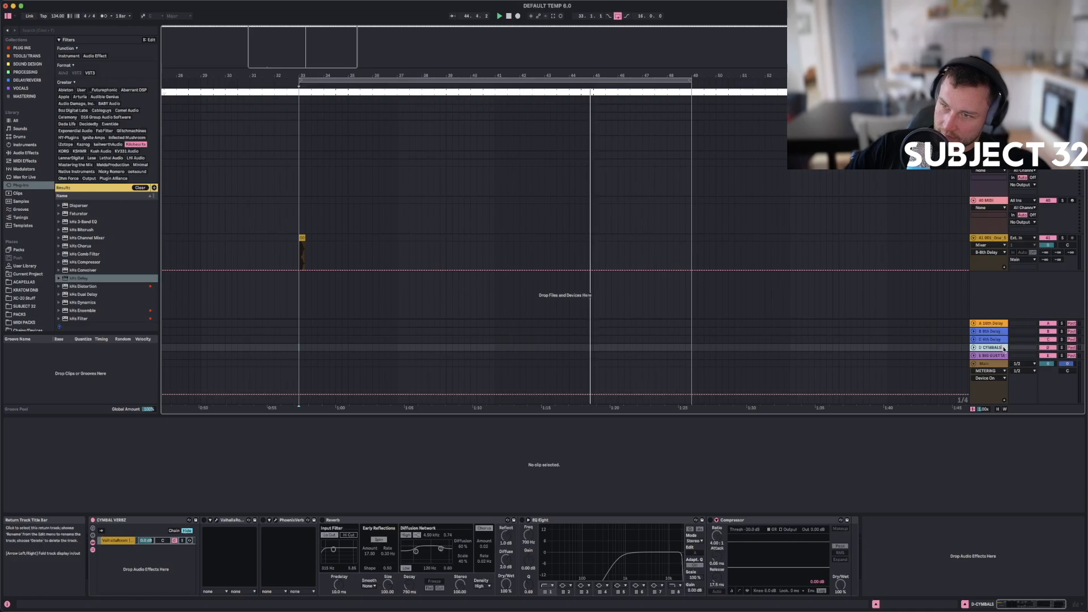
{"action": "type", "text": " VERB"}
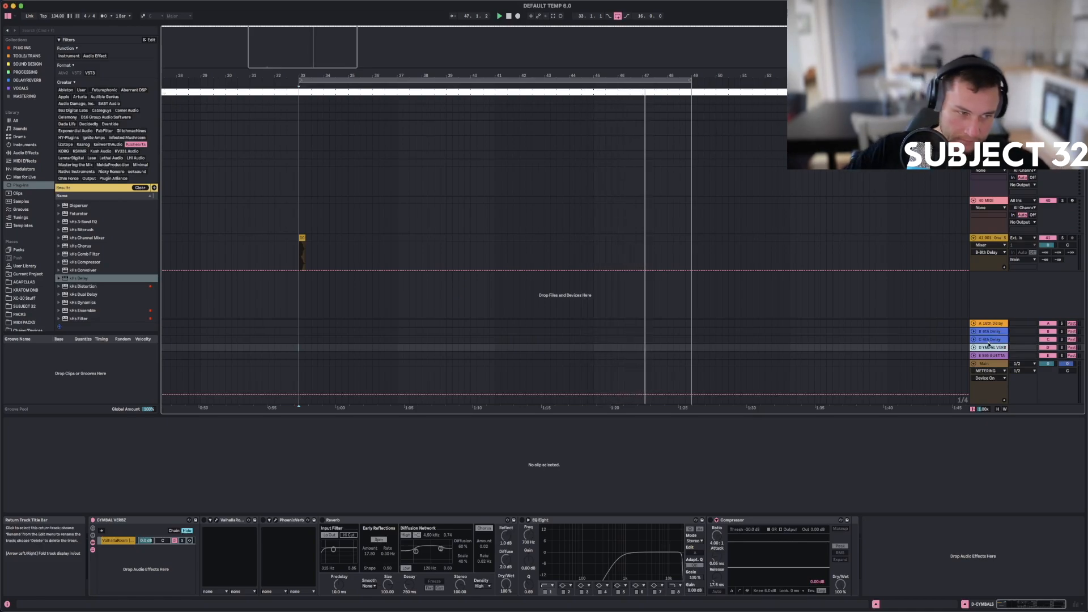
{"action": "left_click", "coordinate": [990, 356]}
{"action": "left_click", "coordinate": [991, 349]}
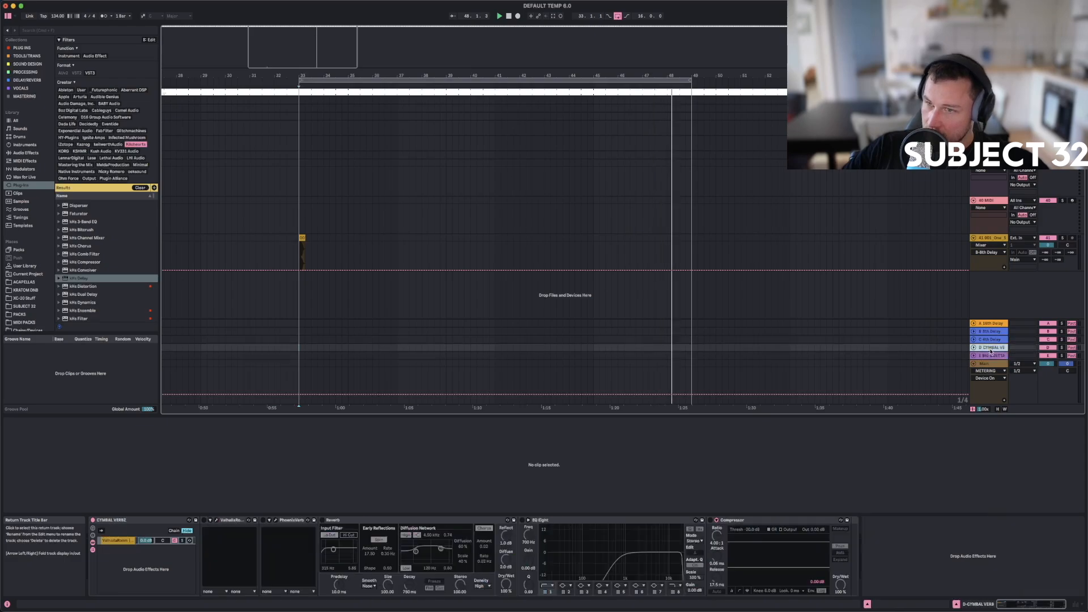
Duplicate the BIG GUETTA VERB return track and rename the copy as SYNTH VERB.
{"action": "left_click", "coordinate": [991, 355]}
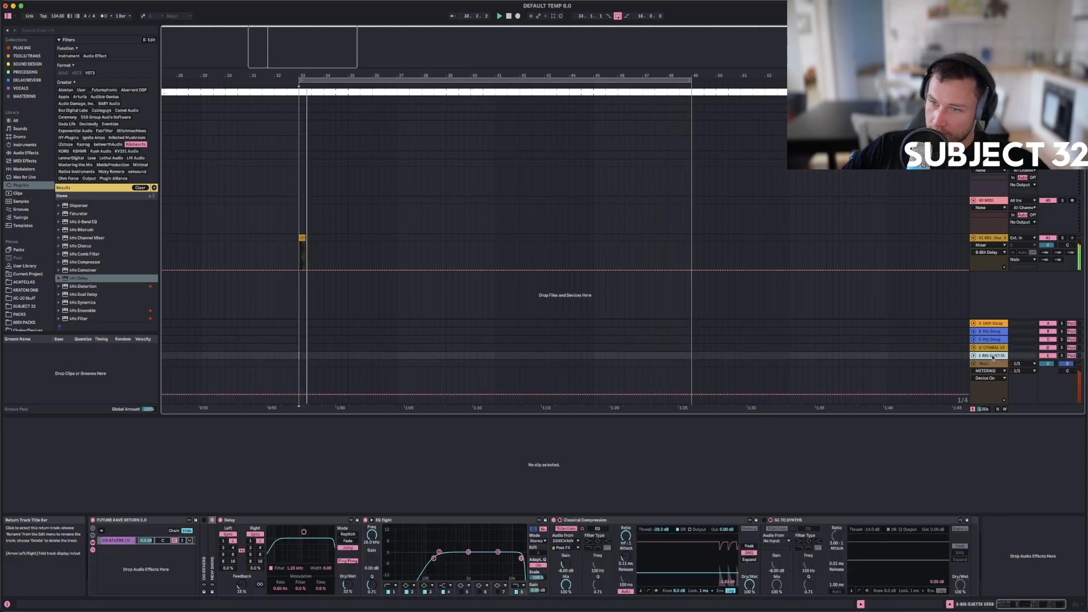
{"action": "right_click", "coordinate": [993, 357]}
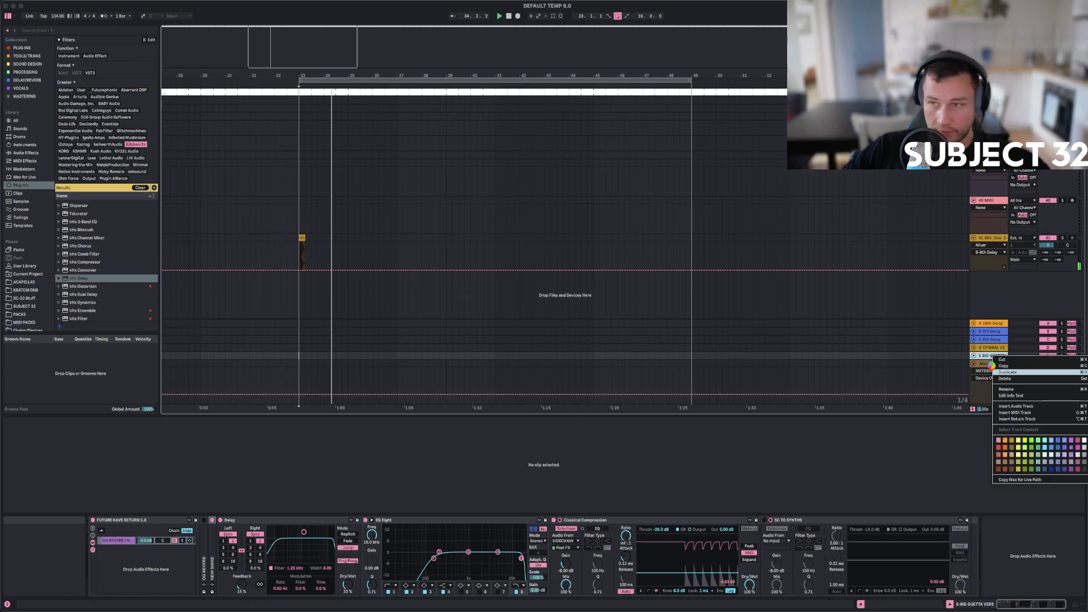
{"action": "right_click", "coordinate": [991, 356]}
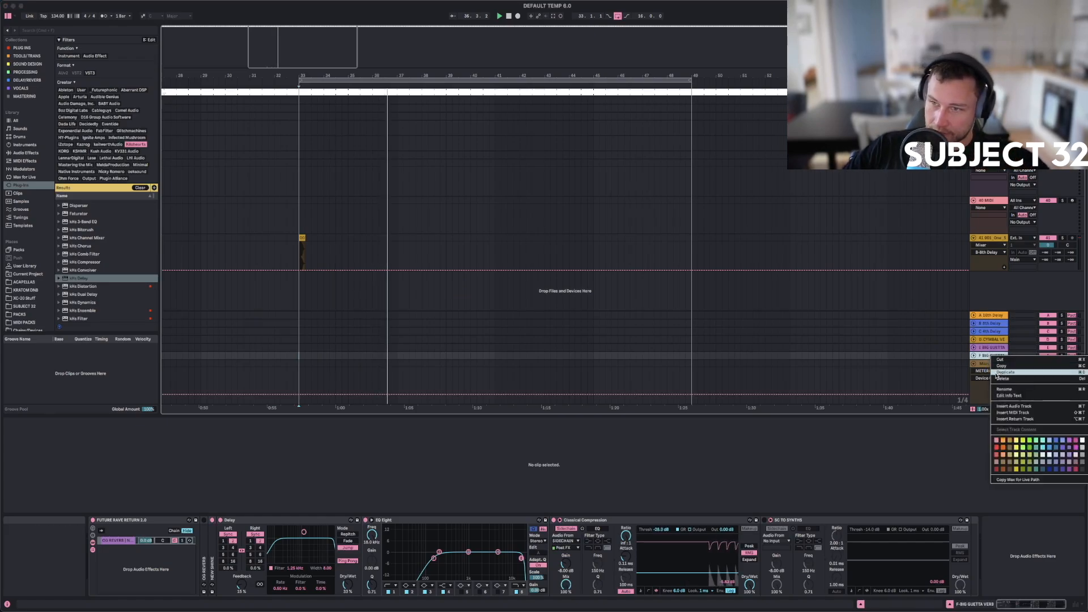
{"action": "left_click", "coordinate": [1003, 389]}
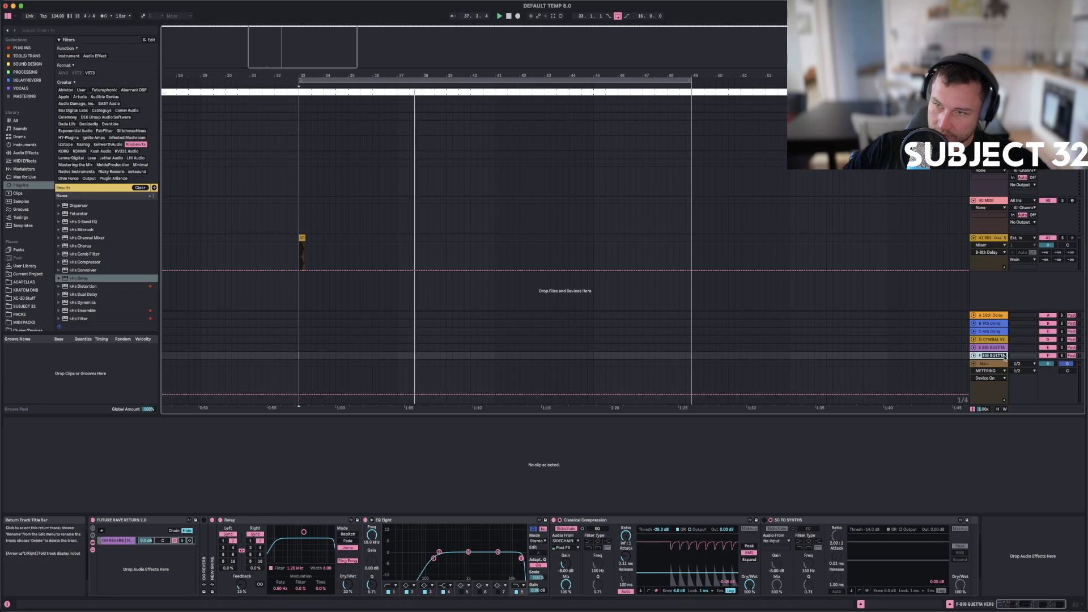
{"action": "type", "text": "VERB"}
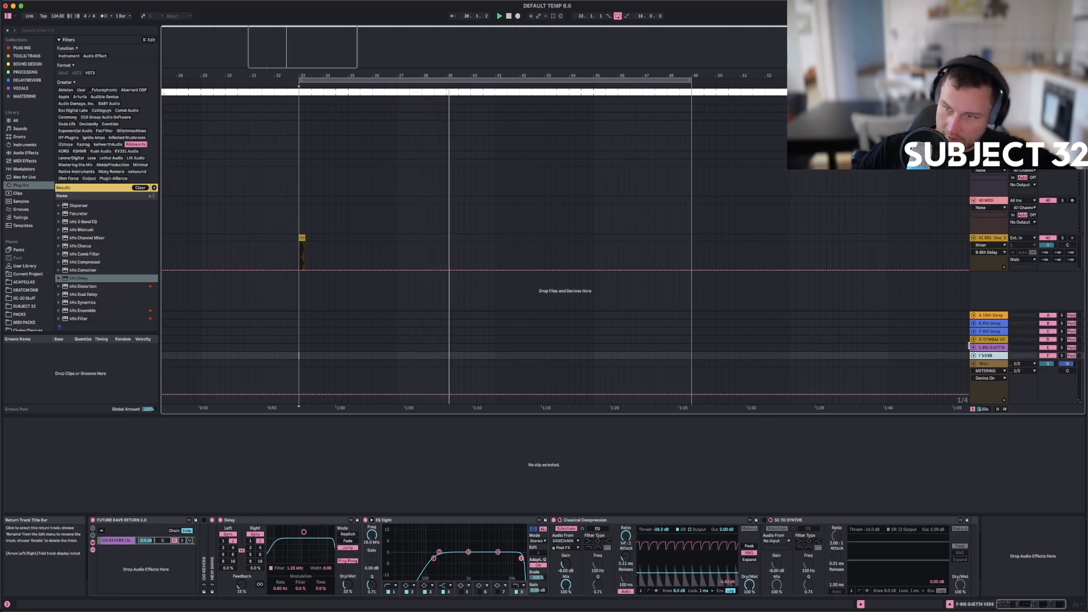
{"action": "key", "text": "Home"}
{"action": "type", "text": "Synth"}
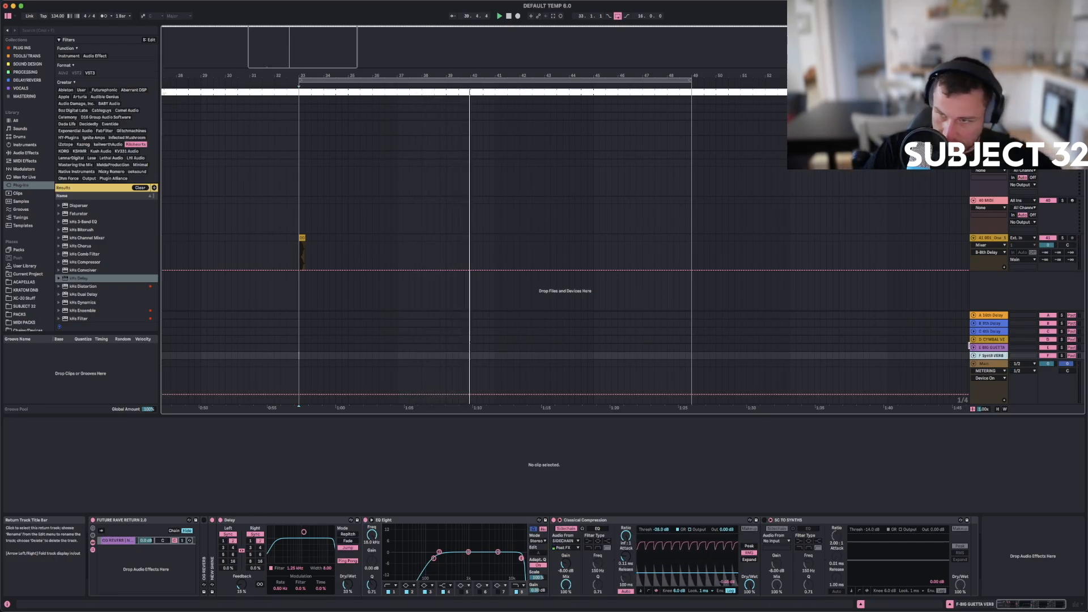
{"action": "key", "text": "Return"}
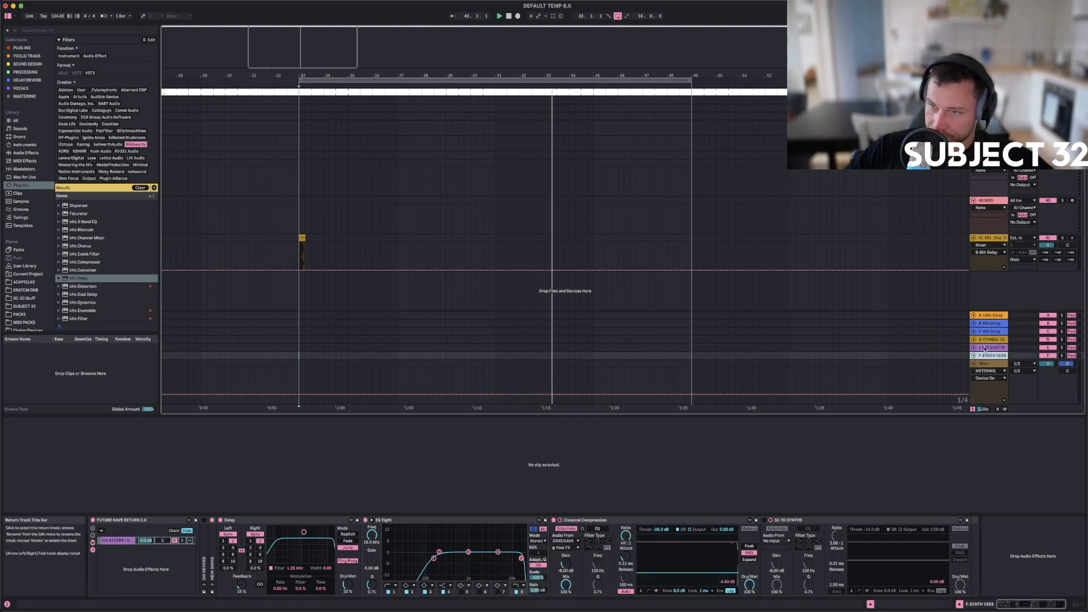
Open kHs Delay on the 4th Delay return track and set its delay time to 4/16.
{"action": "left_click", "coordinate": [988, 316]}
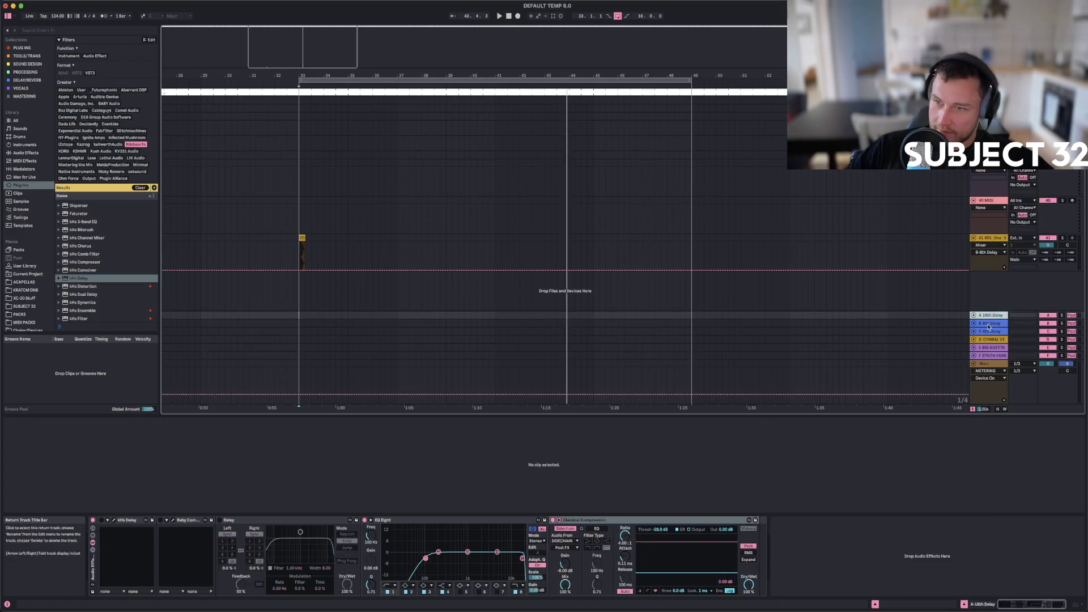
{"action": "left_click", "coordinate": [988, 325]}
{"action": "left_click", "coordinate": [989, 331]}
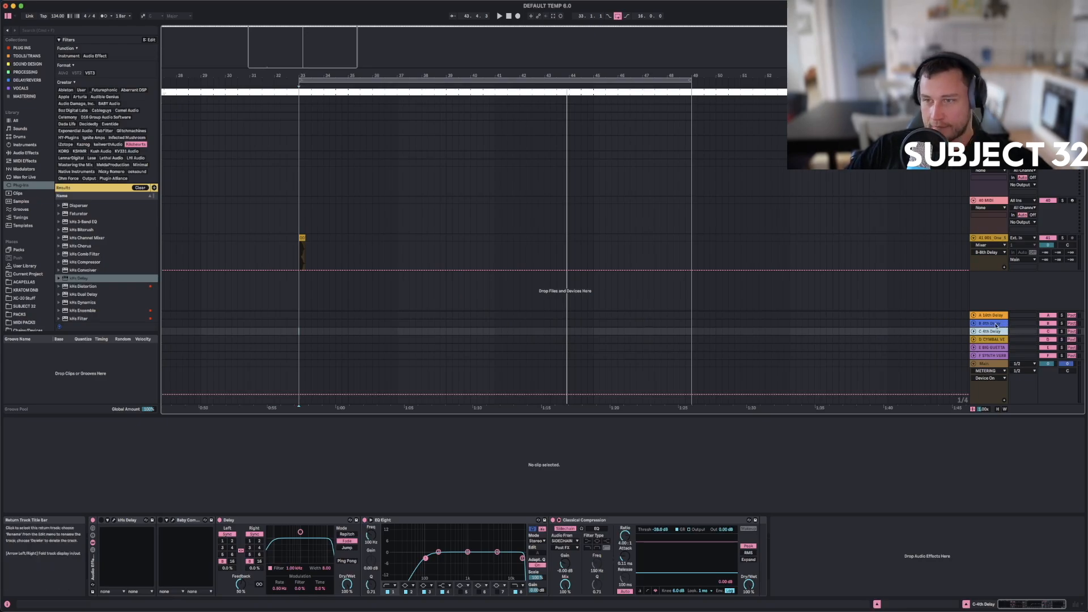
{"action": "left_click", "coordinate": [114, 520]}
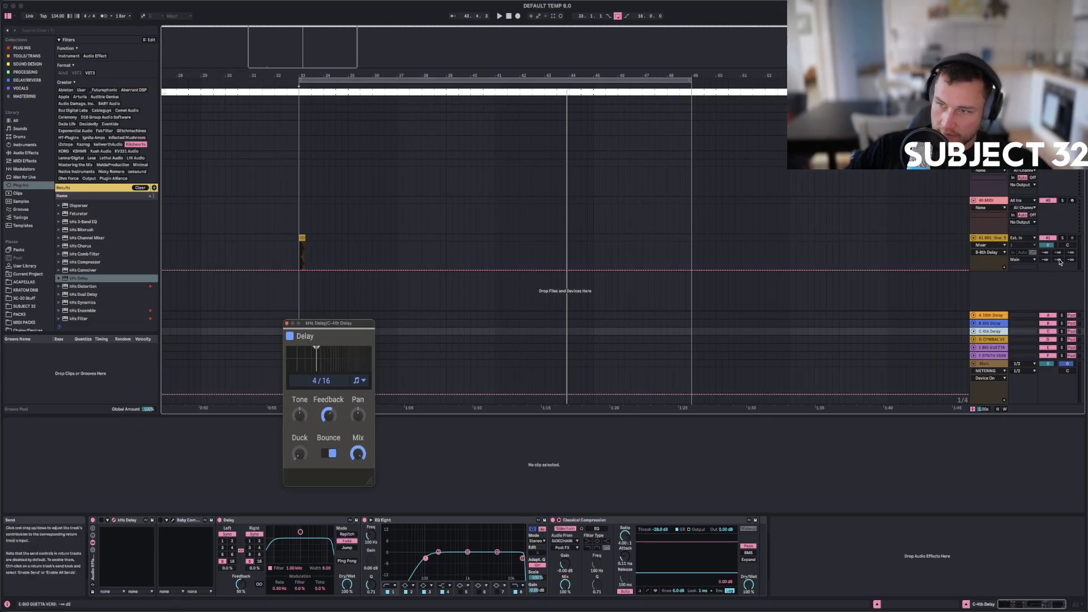
Turn up the one-shot track's send to the 4th Delay return and set that return's stock Delay to 3 sixteenths during playback.
{"action": "left_click_drag", "start_coordinate": [1070, 253], "coordinate": [1070, 196]}
{"action": "key", "text": "space"}
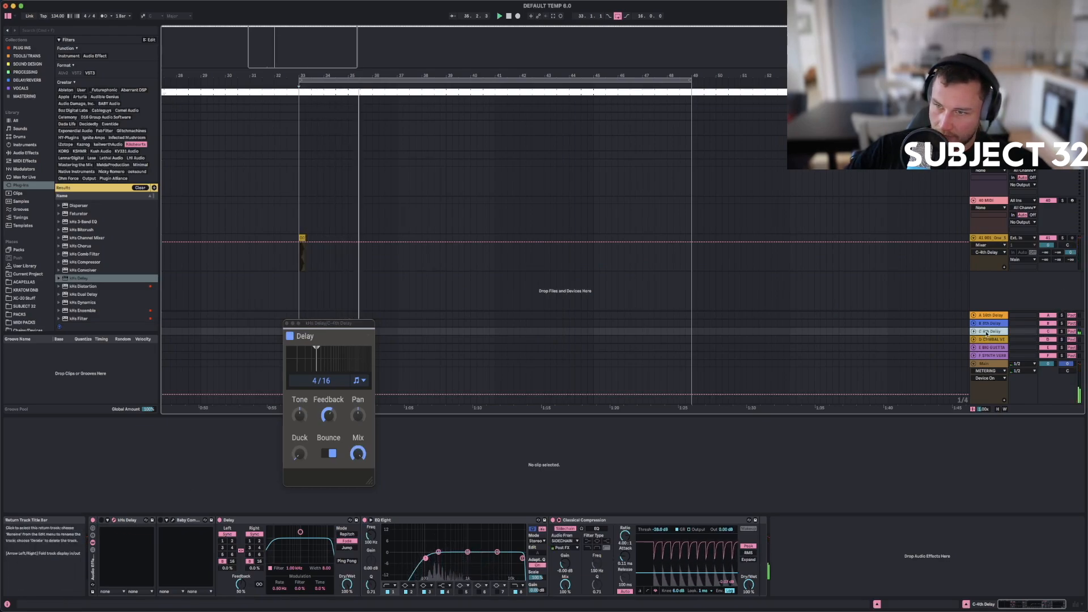
{"action": "left_click", "coordinate": [232, 548]}
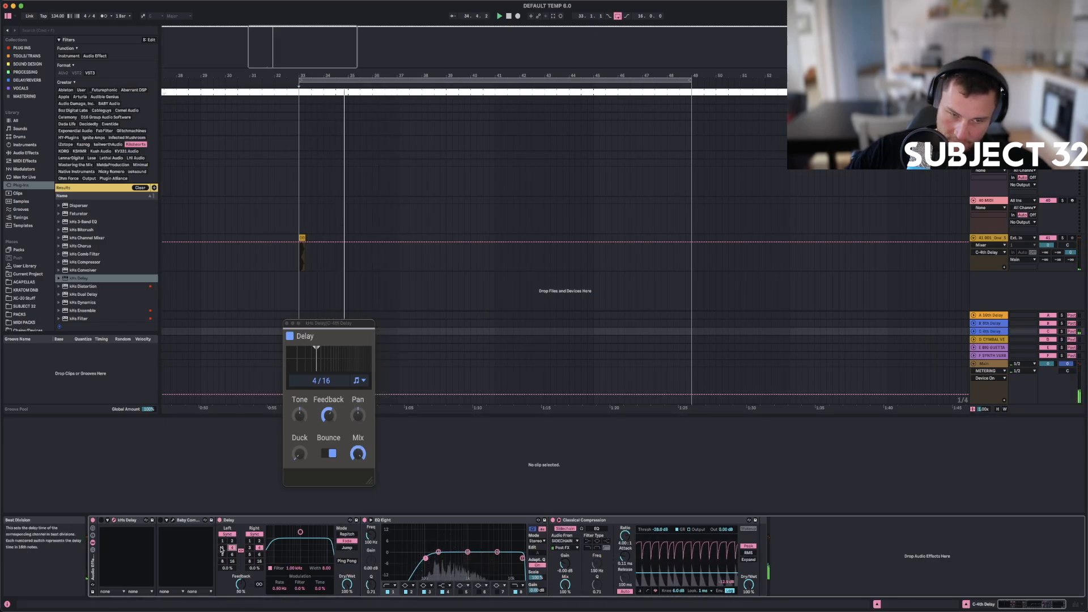
{"action": "left_click", "coordinate": [222, 548]}
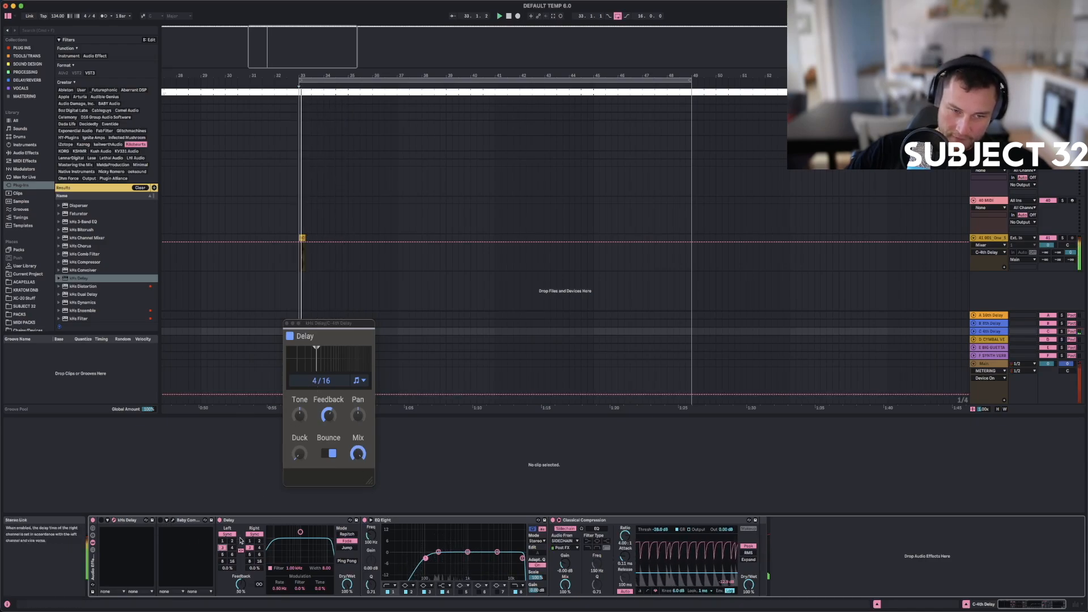
Rename the 4th Delay return track as 3rds Delay and close its kHs Delay window.
{"action": "right_click", "coordinate": [991, 333]}
{"action": "left_click", "coordinate": [985, 332]}
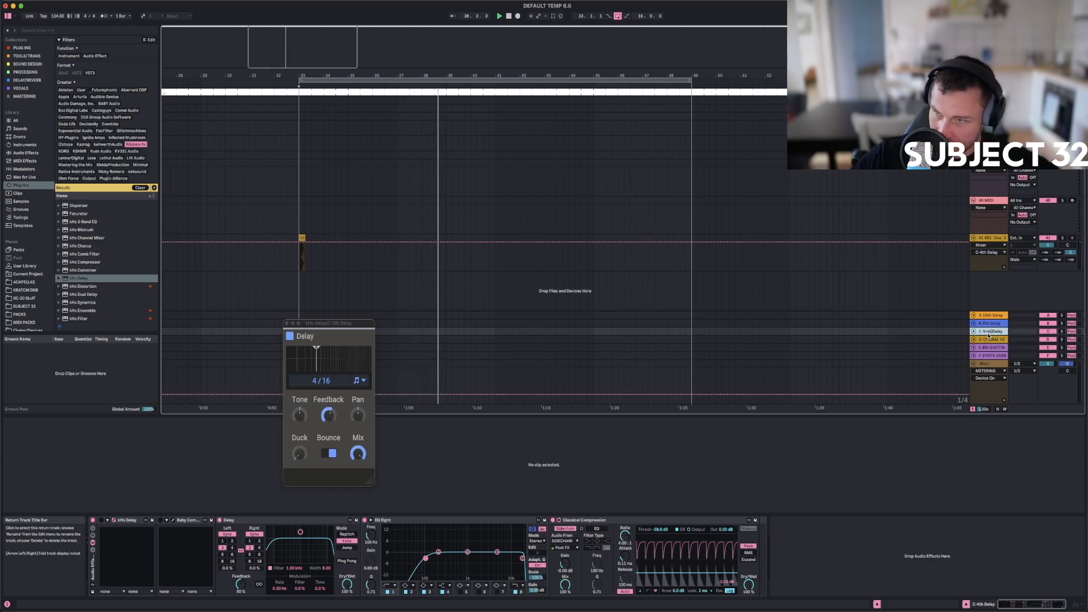
{"action": "key", "text": "Return"}
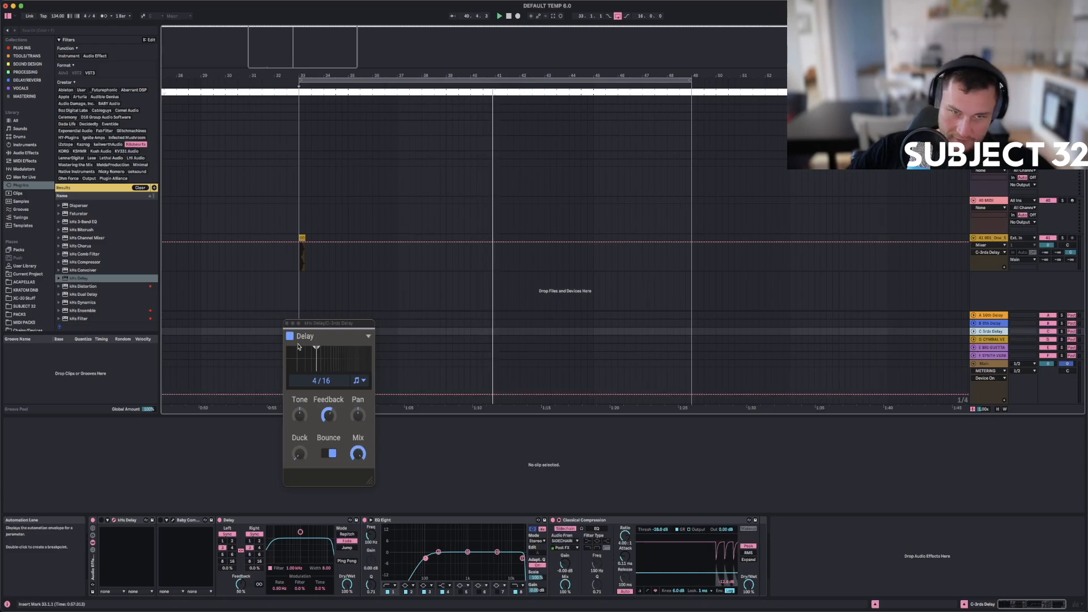
{"action": "left_click", "coordinate": [287, 323]}
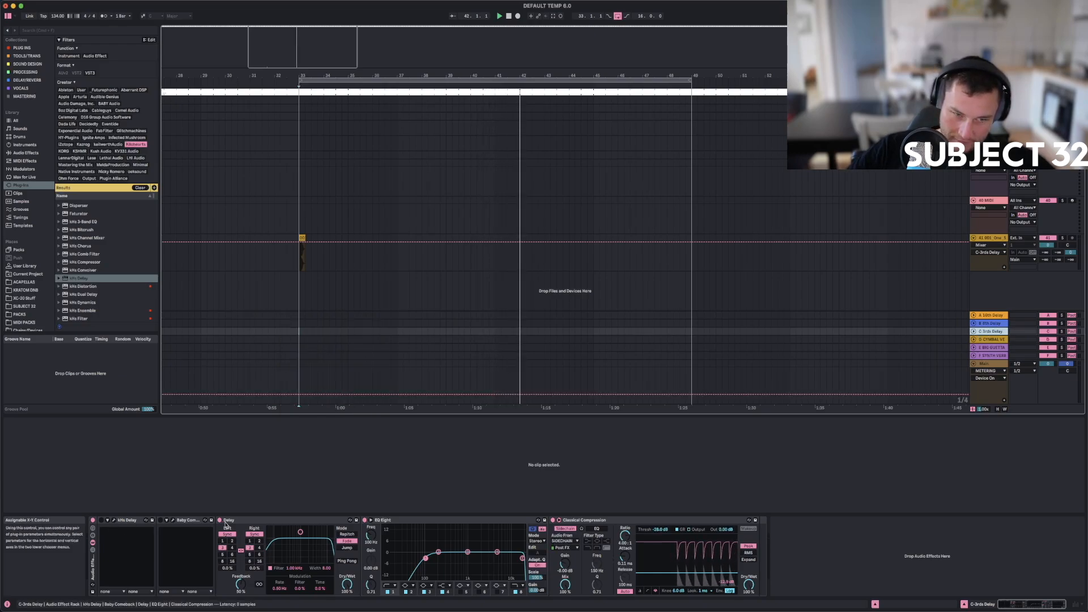
Replace the active stock Delay on the 3rds Delay return with Baby Comeback and set its time to 1/2T while playing the one-shot.
{"action": "left_click", "coordinate": [220, 520]}
{"action": "left_click", "coordinate": [173, 521]}
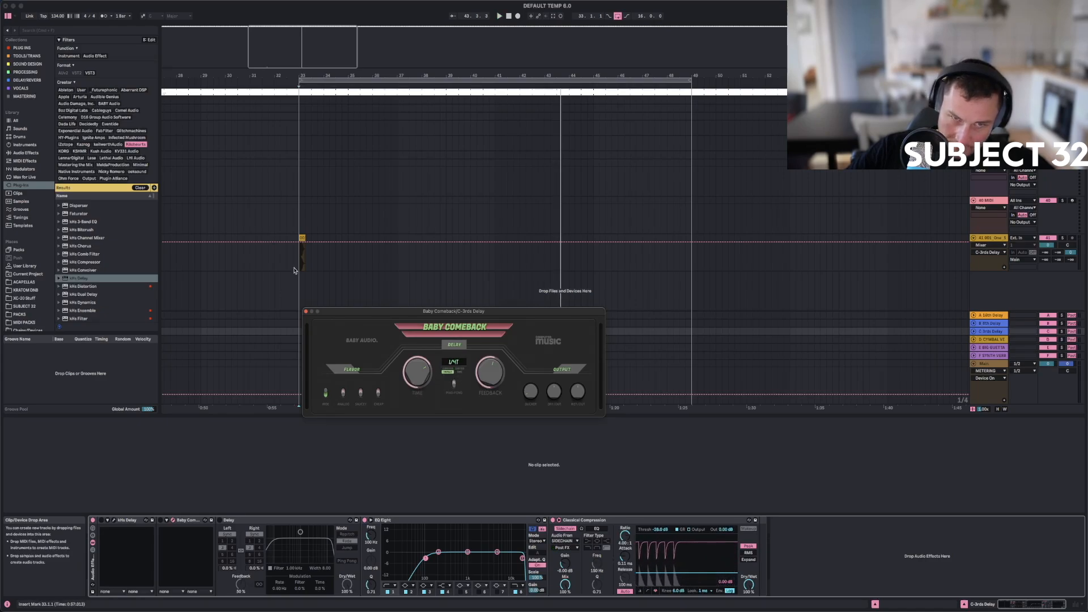
{"action": "left_click", "coordinate": [299, 265]}
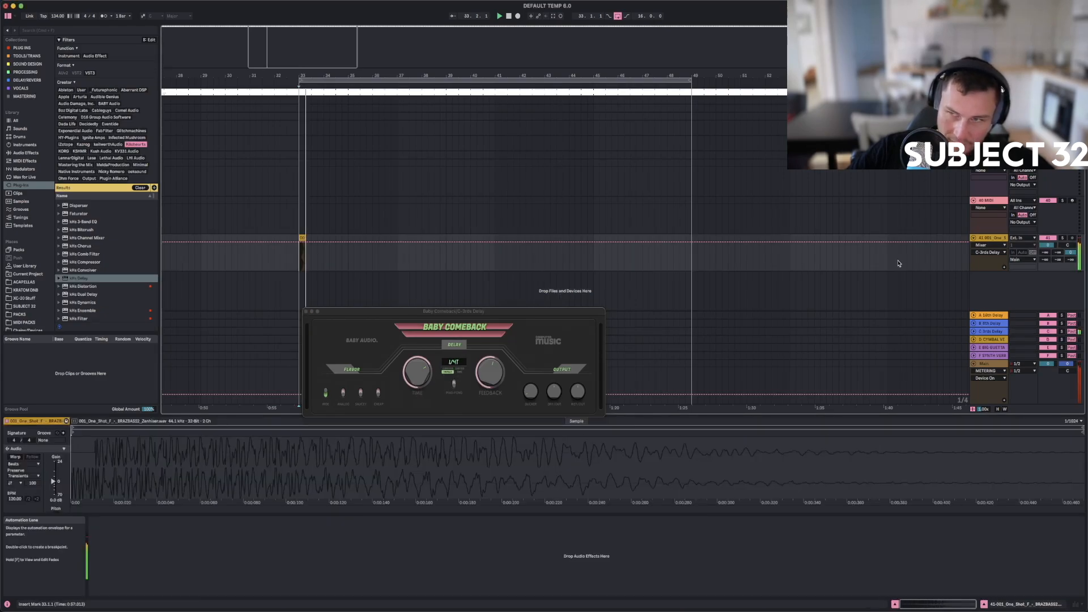
{"action": "left_click", "coordinate": [991, 331]}
{"action": "key", "text": "space"}
{"action": "key", "text": "space"}
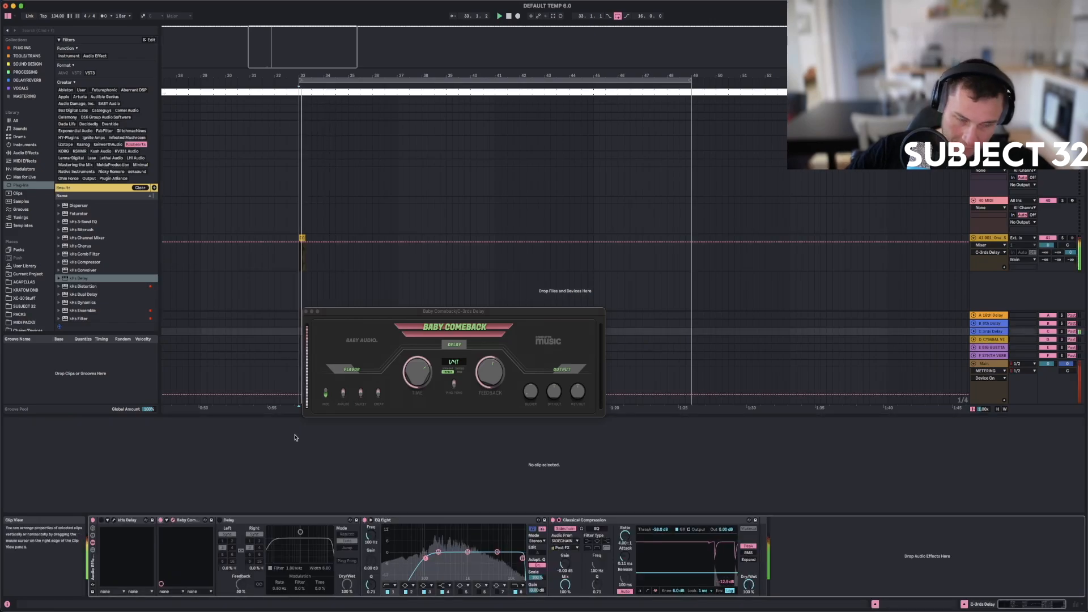
{"action": "left_click", "coordinate": [423, 381]}
{"action": "left_click_drag", "start_coordinate": [423, 390], "coordinate": [424, 364]}
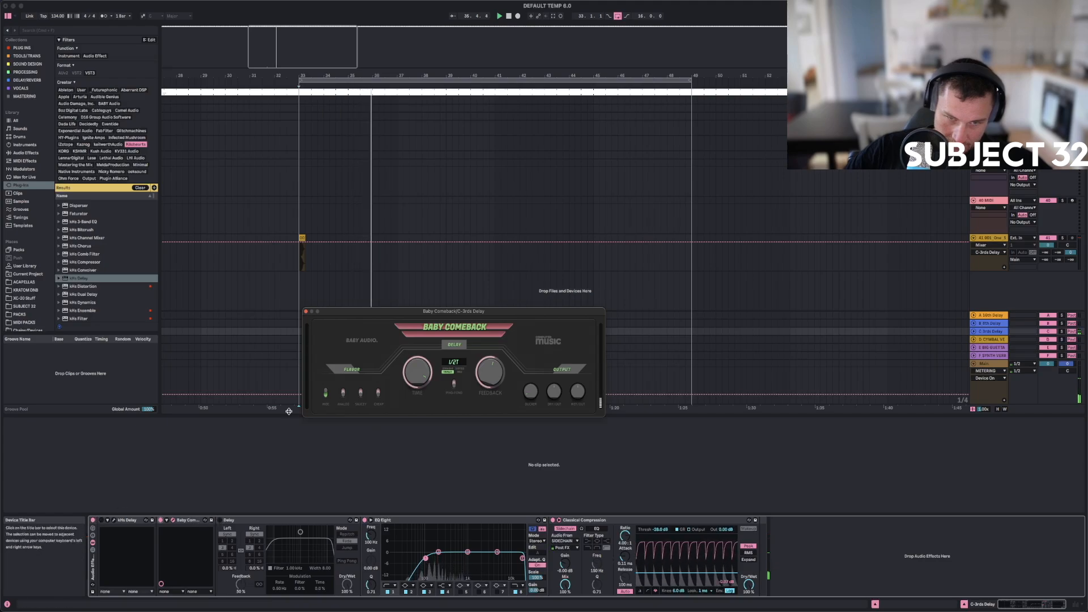
Switch the return from Baby Comeback to kHs Delay and set its delay time to 3/16 during one-shot playback.
{"action": "left_click", "coordinate": [306, 312]}
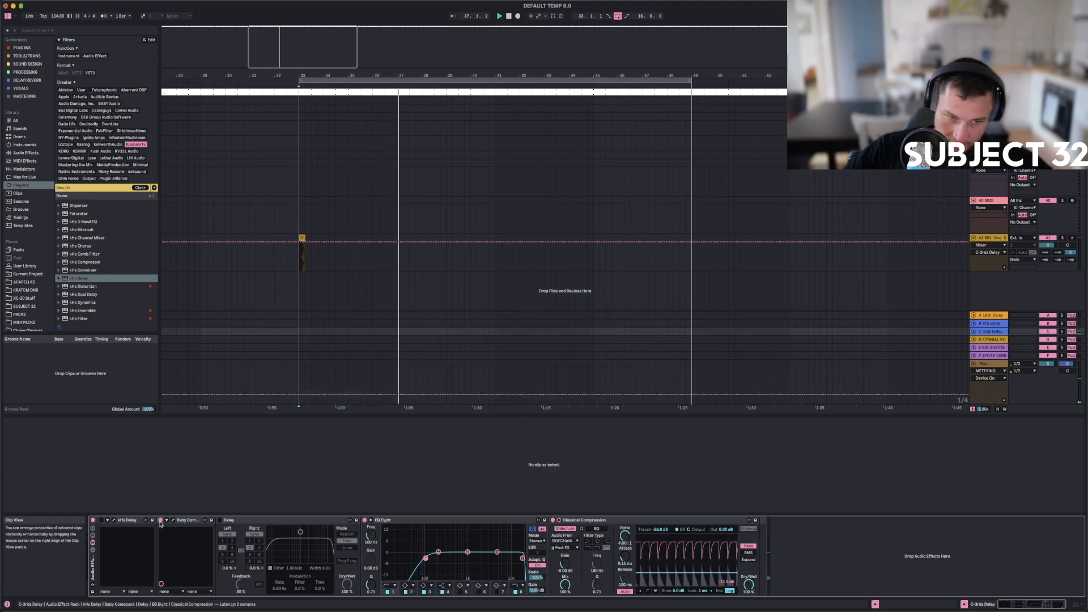
{"action": "key", "text": "space"}
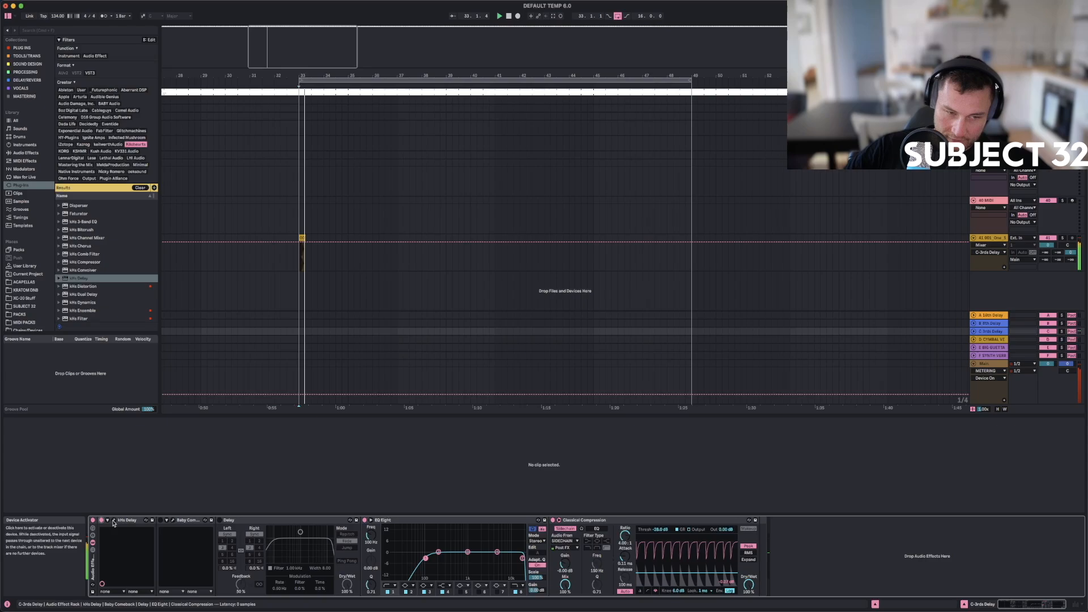
{"action": "left_click", "coordinate": [114, 520]}
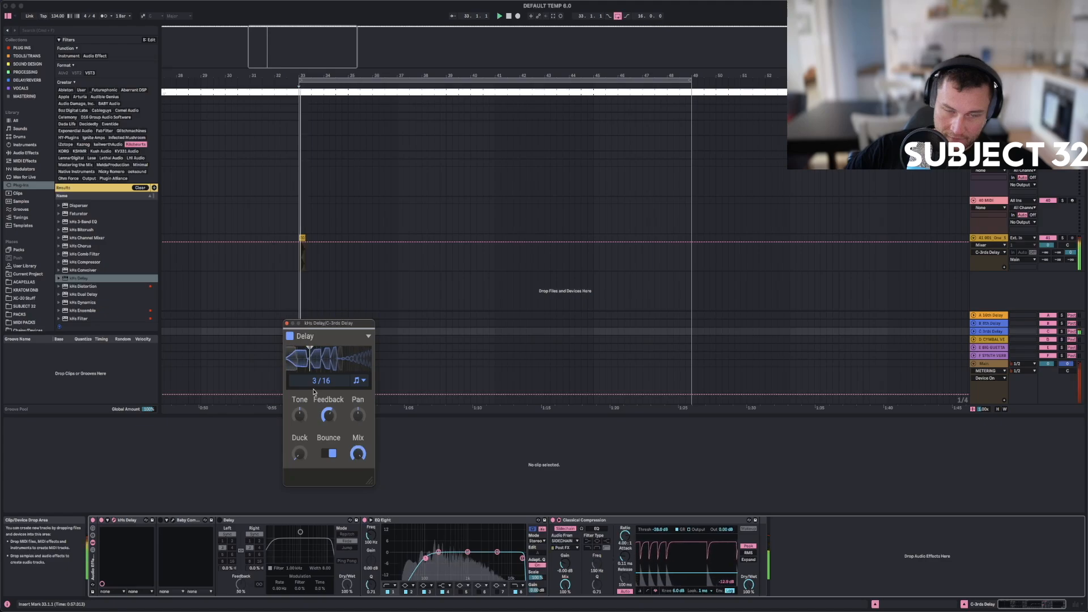
{"action": "left_click", "coordinate": [286, 323]}
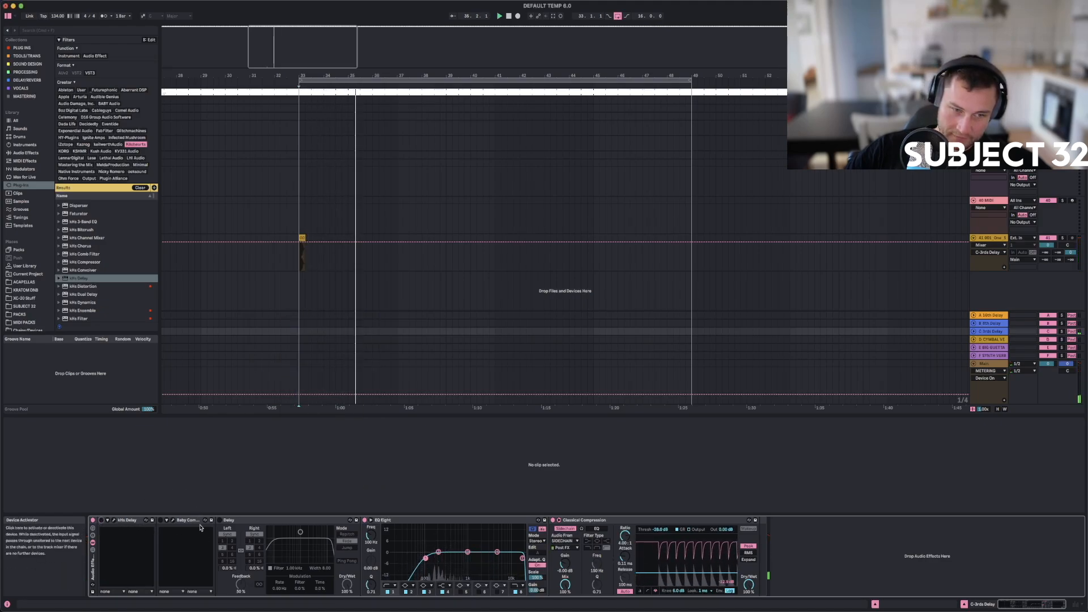
Compare the stock Delay with Baby Comeback on the one-shot by activating them in turn.
{"action": "left_click", "coordinate": [220, 520]}
{"action": "key", "text": "space"}
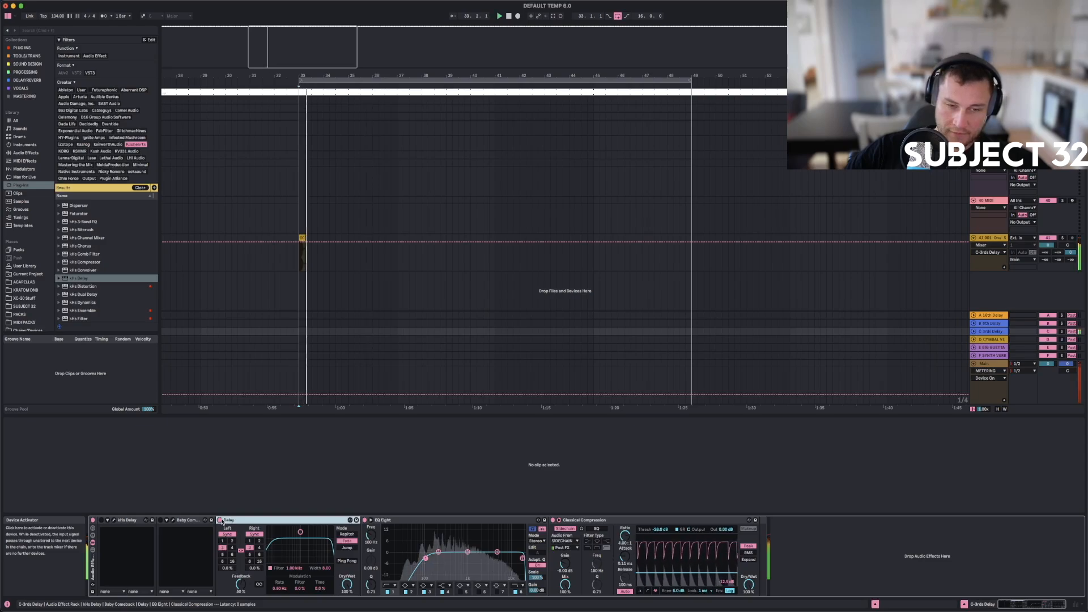
{"action": "left_click", "coordinate": [220, 520]}
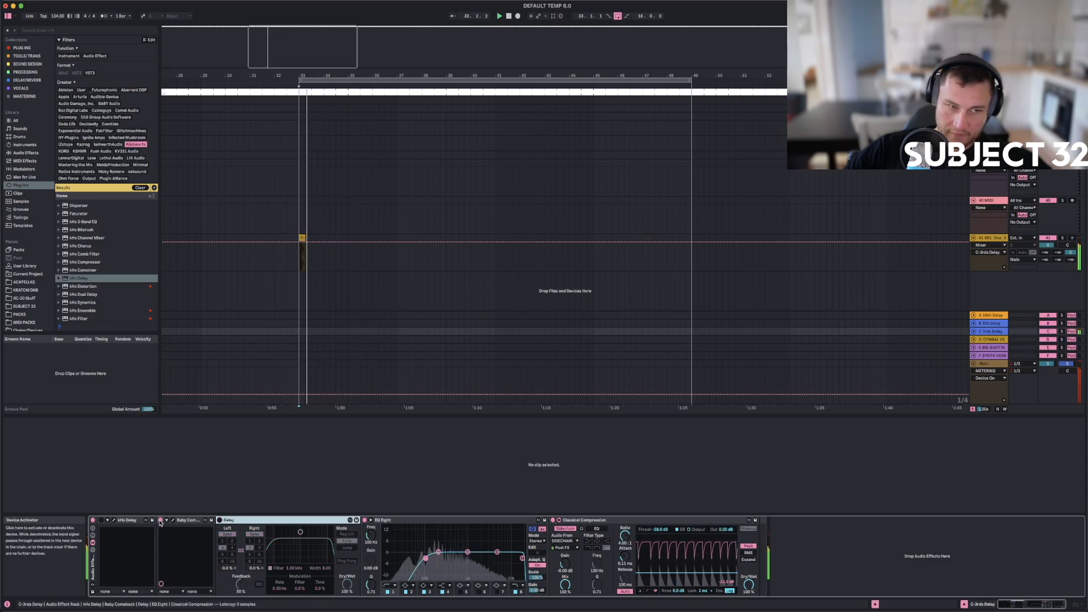
{"action": "left_click", "coordinate": [206, 520]}
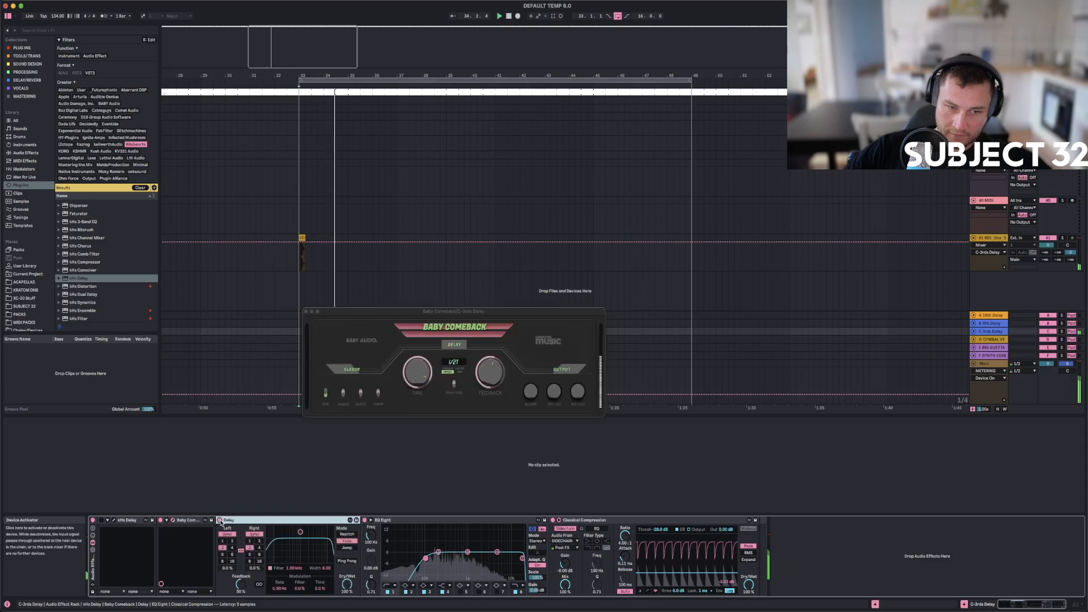
{"action": "left_click", "coordinate": [220, 521]}
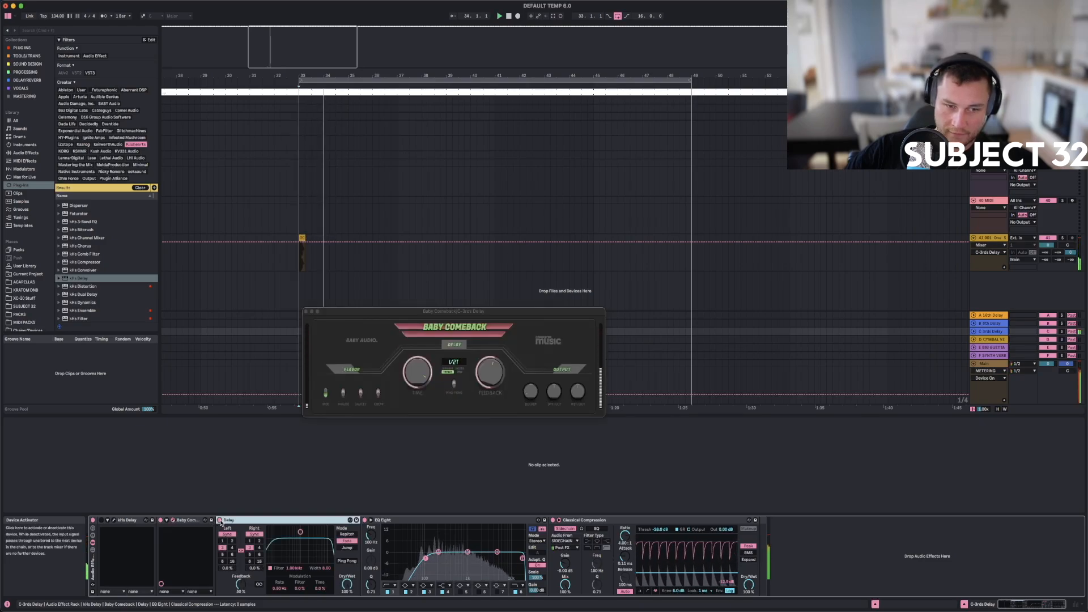
Try dotted note values for Baby Comeback's delay time, then return it to 1/2T.
{"action": "left_click_drag", "start_coordinate": [421, 376], "coordinate": [417, 393]}
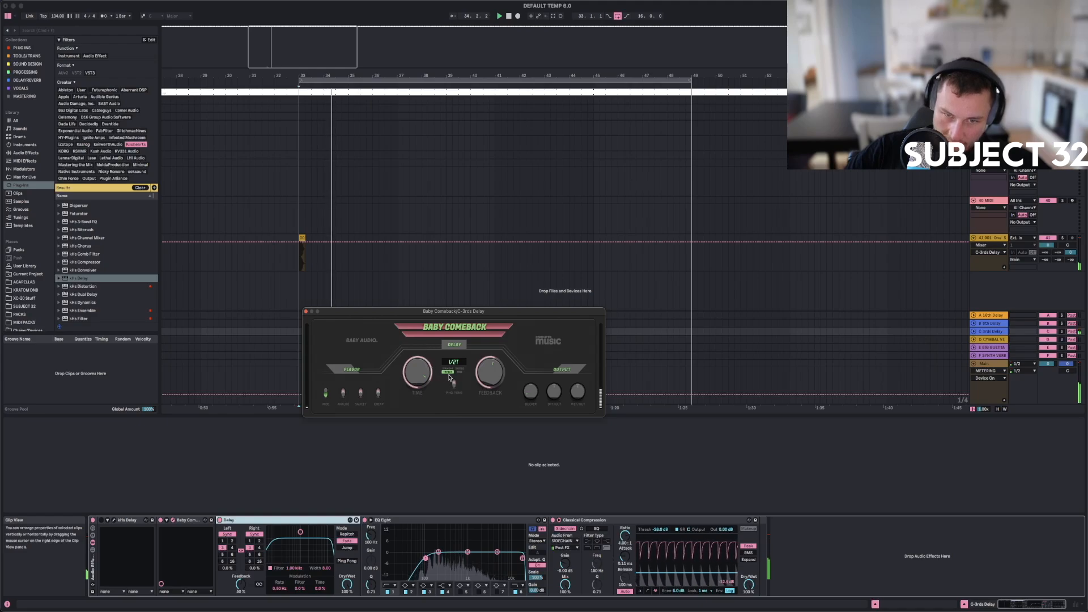
{"action": "left_click_drag", "start_coordinate": [418, 400], "coordinate": [419, 372]}
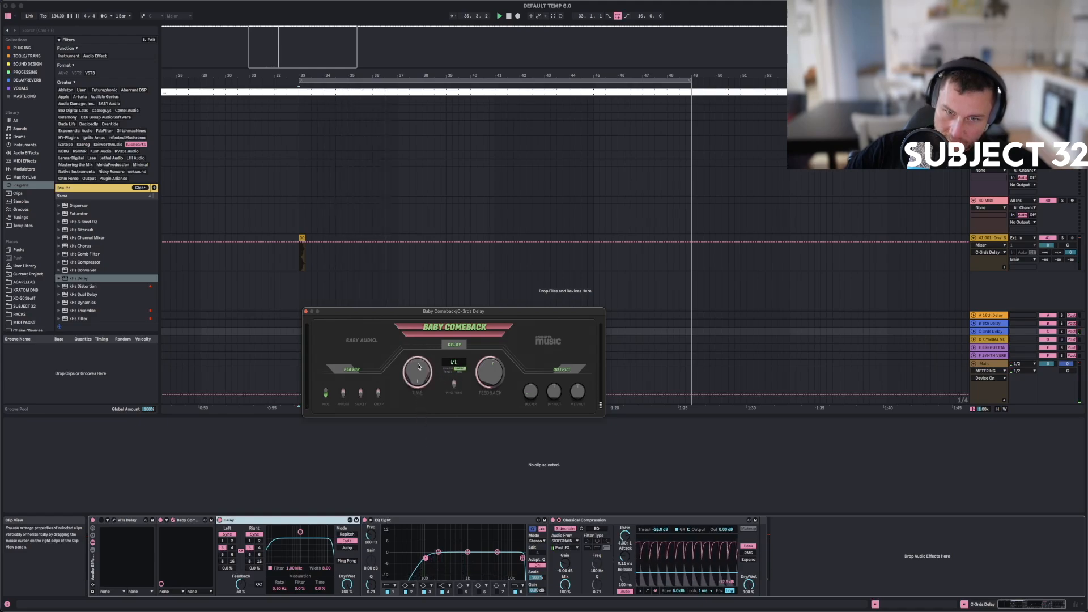
{"action": "left_click", "coordinate": [460, 372]}
{"action": "left_click_drag", "start_coordinate": [422, 380], "coordinate": [425, 389]}
{"action": "left_click", "coordinate": [447, 374]}
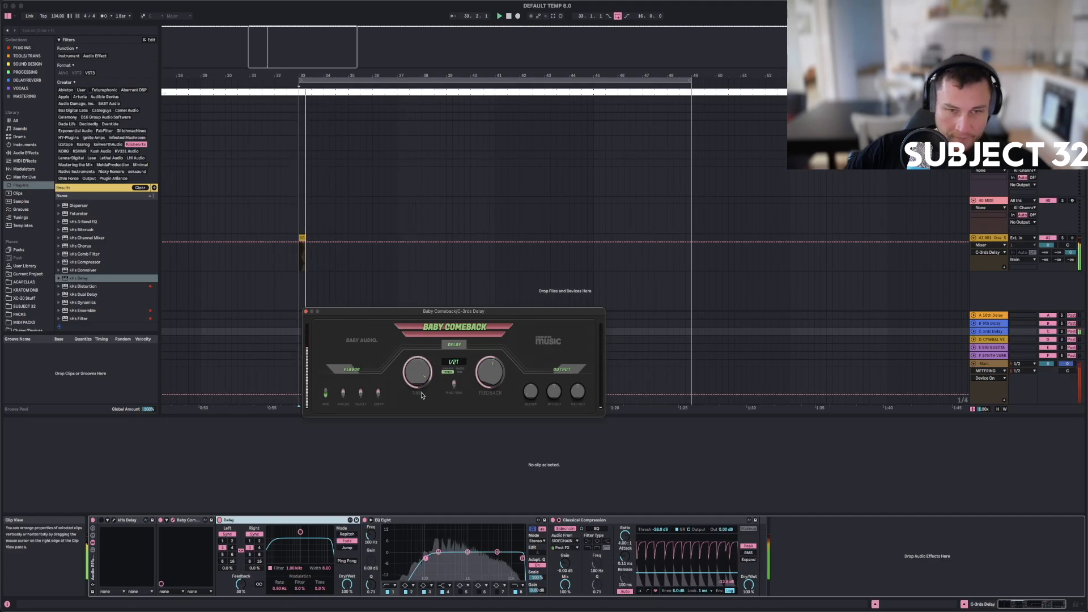
Deactivate the stock Delay and set Baby Comeback's delay time to a dotted 1/8 while auditioning the one-shot.
{"action": "left_click", "coordinate": [220, 520]}
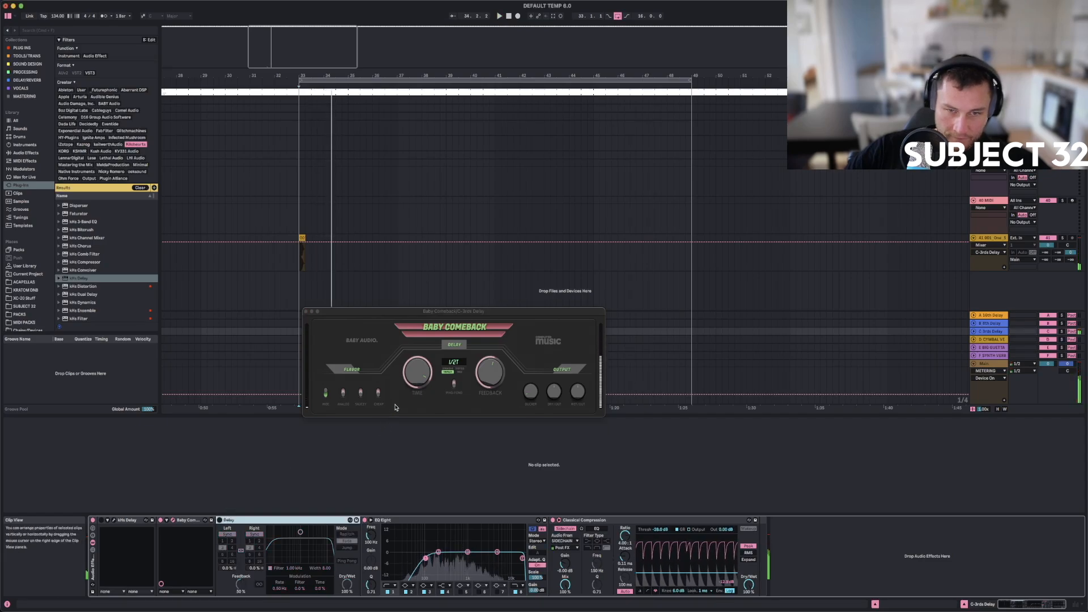
{"action": "left_click_drag", "start_coordinate": [418, 378], "coordinate": [419, 392]}
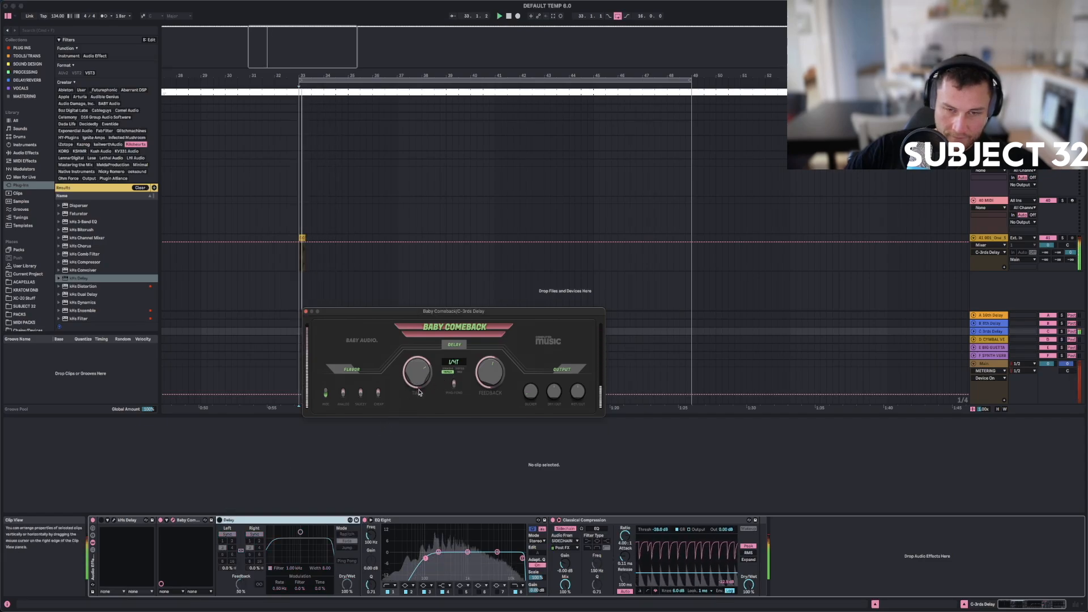
{"action": "left_click_drag", "start_coordinate": [420, 407], "coordinate": [423, 441]}
{"action": "key", "text": "space"}
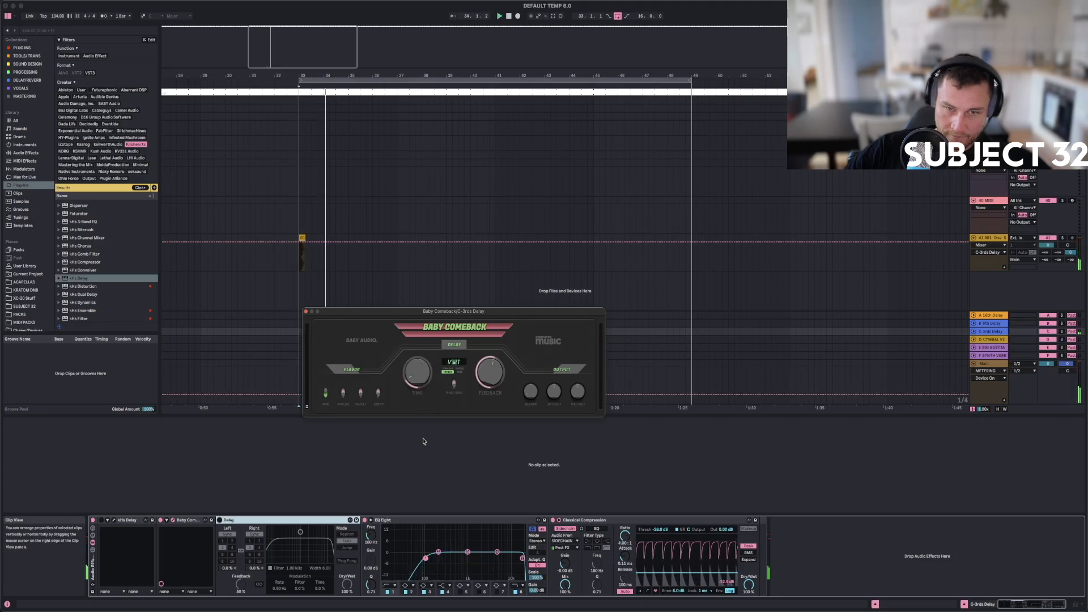
{"action": "key", "text": "space"}
{"action": "left_click", "coordinate": [447, 369]}
{"action": "left_click_drag", "start_coordinate": [424, 368], "coordinate": [433, 345]}
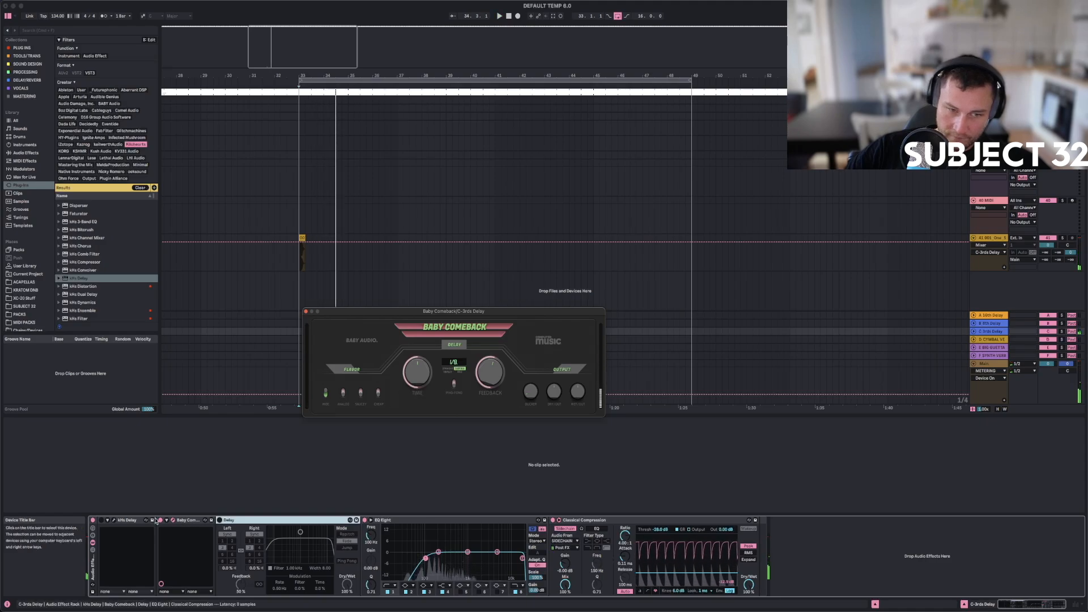
Compare Baby Comeback with the stock Delay, audition its other Flavor switches on the one-shot, and close the plug-in window.
{"action": "left_click", "coordinate": [220, 520]}
{"action": "left_click", "coordinate": [219, 521]}
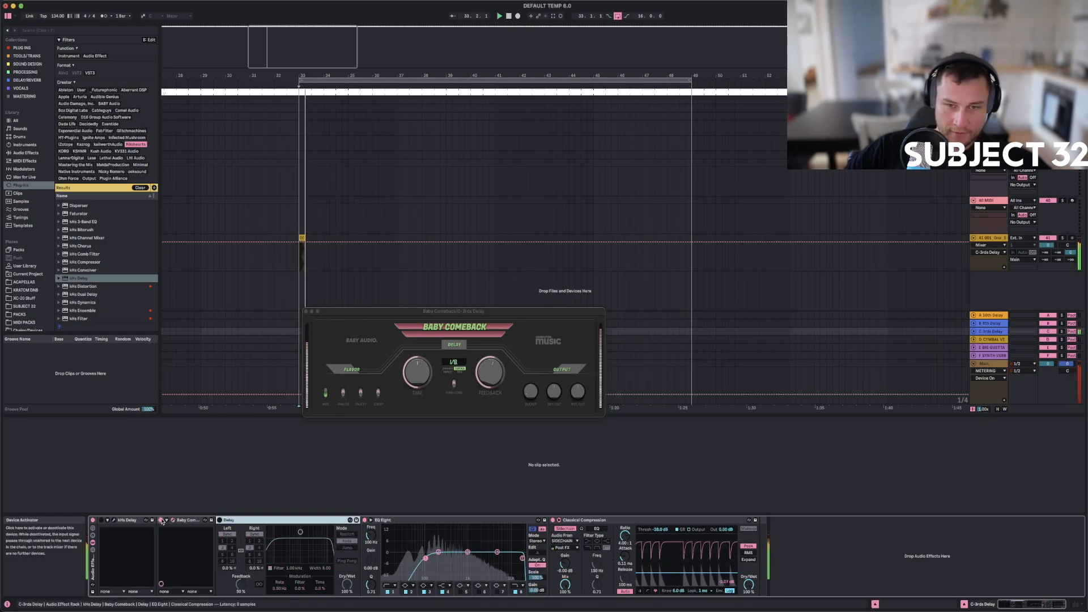
{"action": "left_click", "coordinate": [343, 395]}
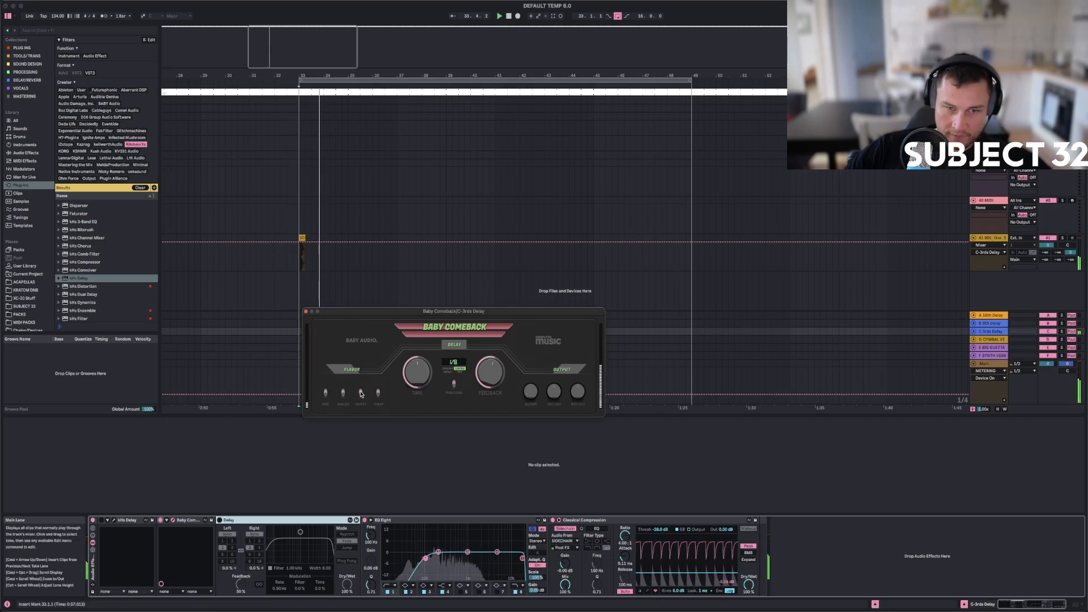
{"action": "left_click", "coordinate": [378, 395]}
{"action": "key", "text": "space"}
{"action": "key", "text": "space"}
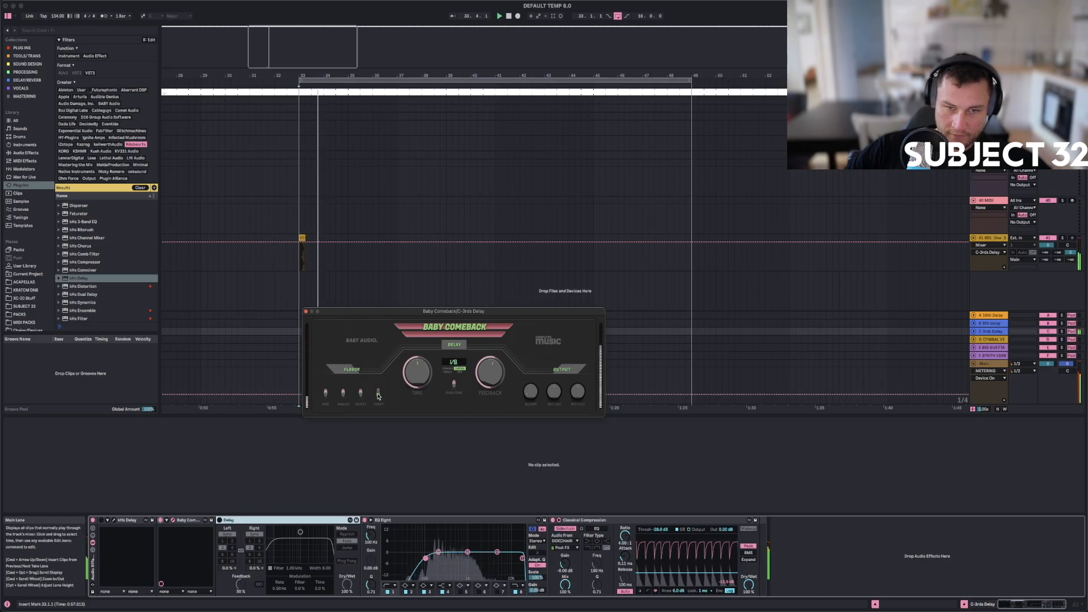
{"action": "left_click", "coordinate": [305, 311]}
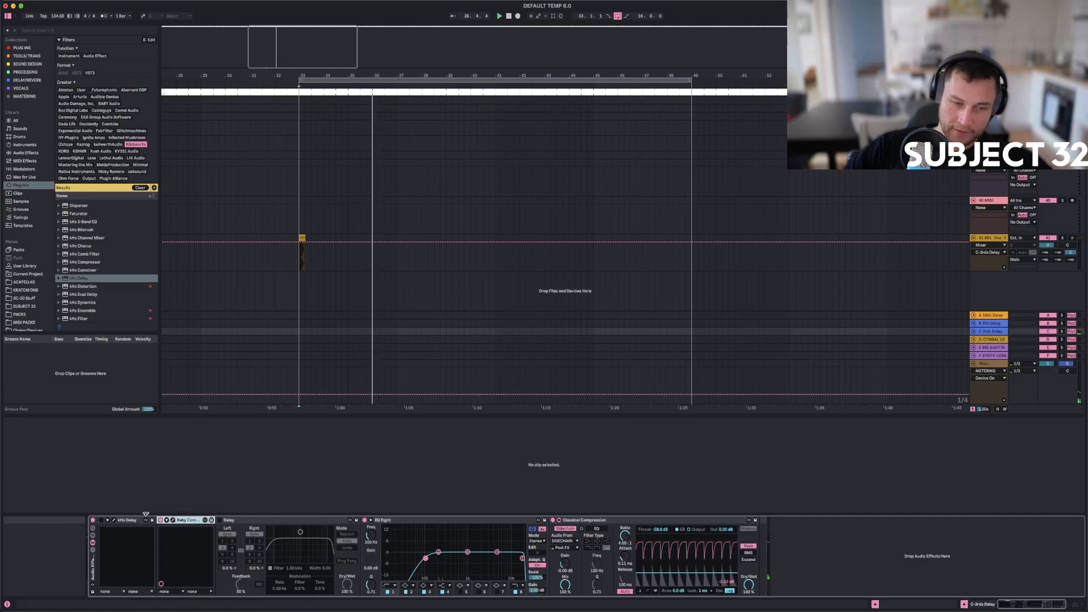
{"action": "left_click", "coordinate": [586, 521]}
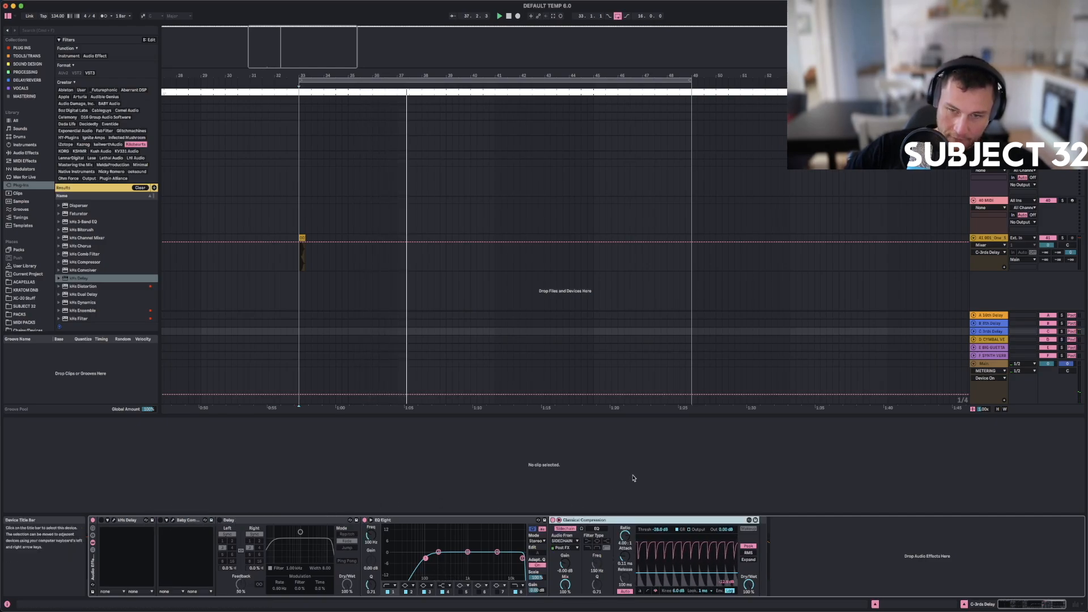
Recolour the 16th Delay, 8th Delay and 3rds Delay return tracks with the black Eclipse colour.
{"action": "right_click", "coordinate": [989, 333]}
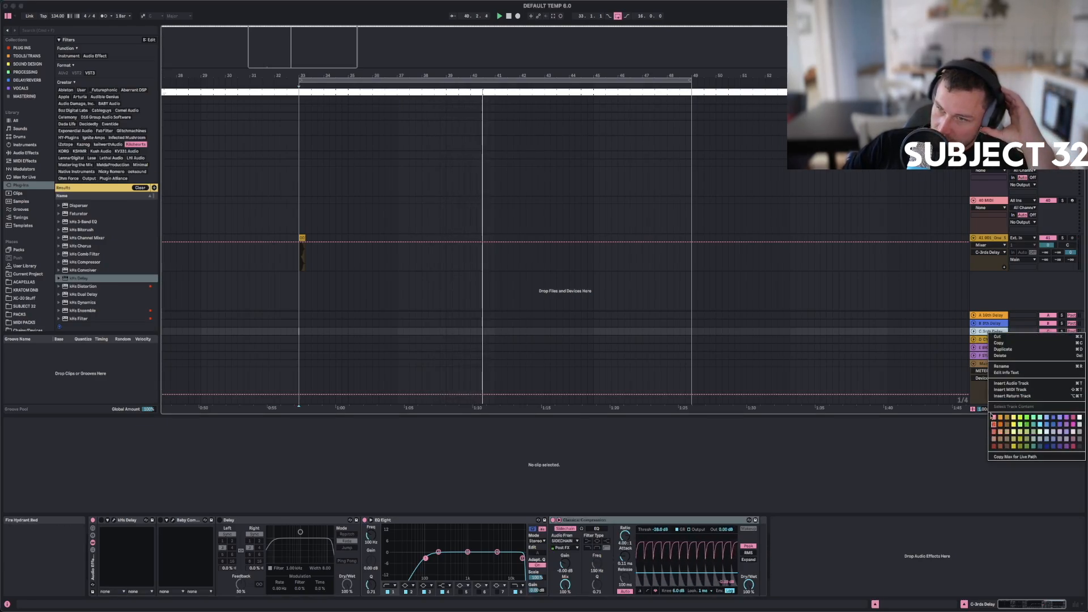
{"action": "left_click", "coordinate": [989, 323]}
{"action": "left_click", "coordinate": [989, 317]}
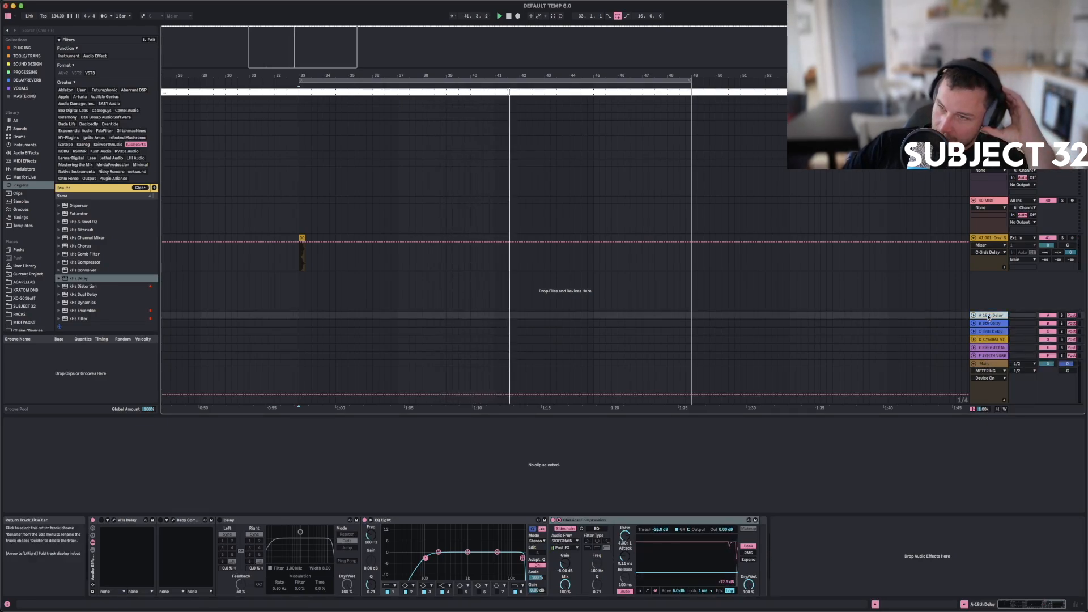
{"action": "right_click", "coordinate": [989, 317]}
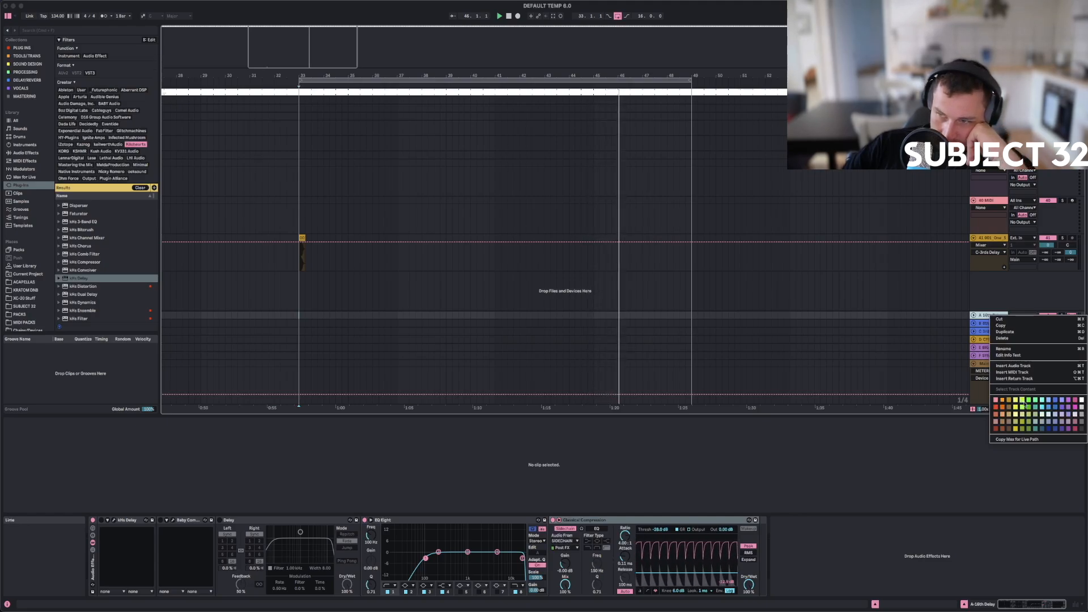
{"action": "left_click", "coordinate": [1081, 429]}
{"action": "right_click", "coordinate": [993, 324]}
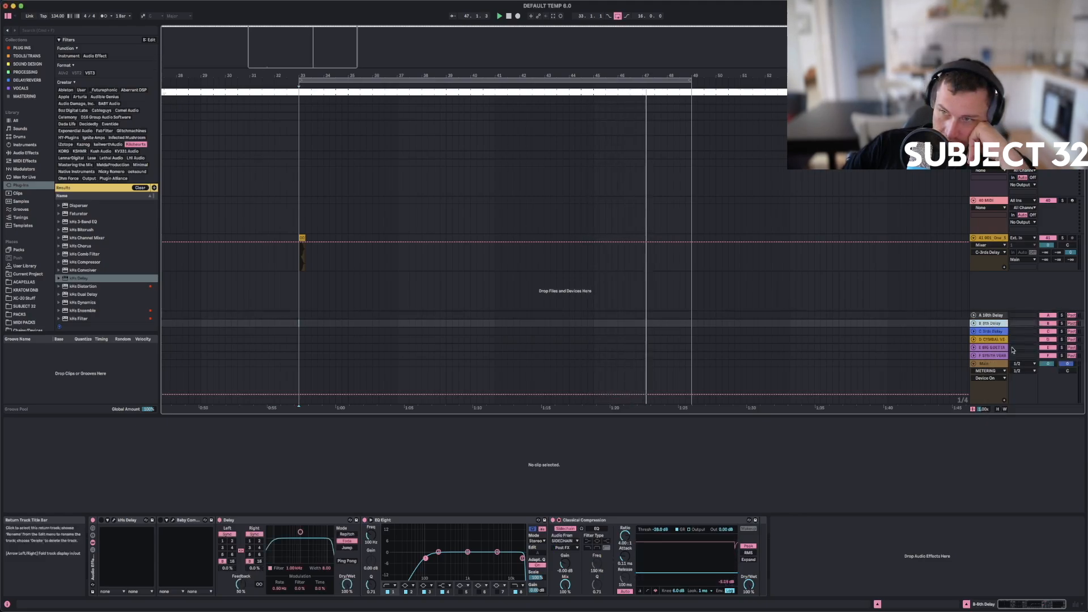
{"action": "right_click", "coordinate": [991, 323]}
{"action": "left_click", "coordinate": [1081, 429]}
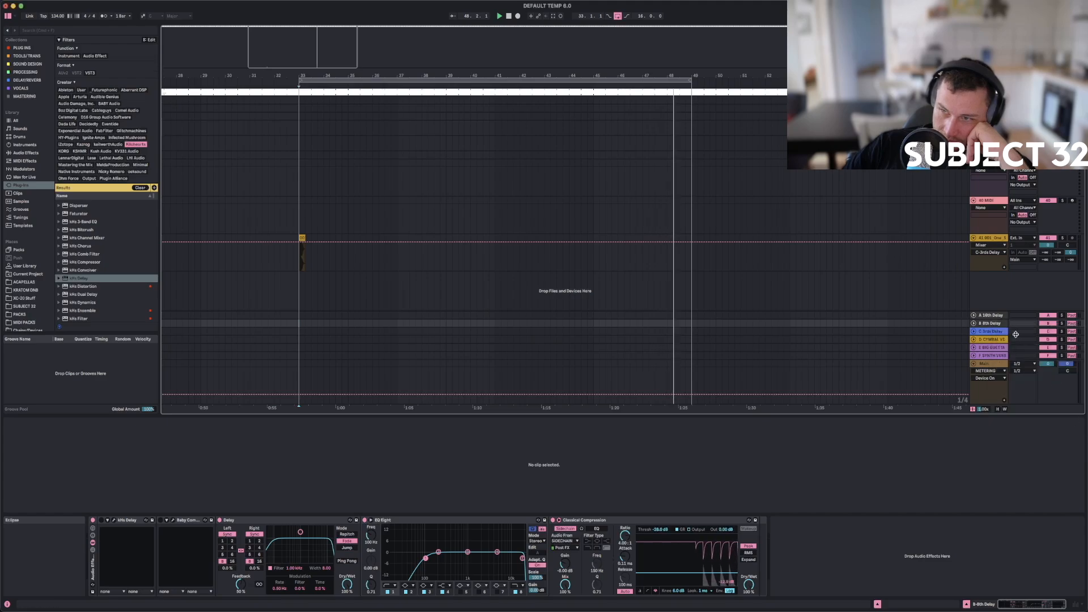
{"action": "right_click", "coordinate": [998, 332]}
{"action": "left_click", "coordinate": [1082, 437]}
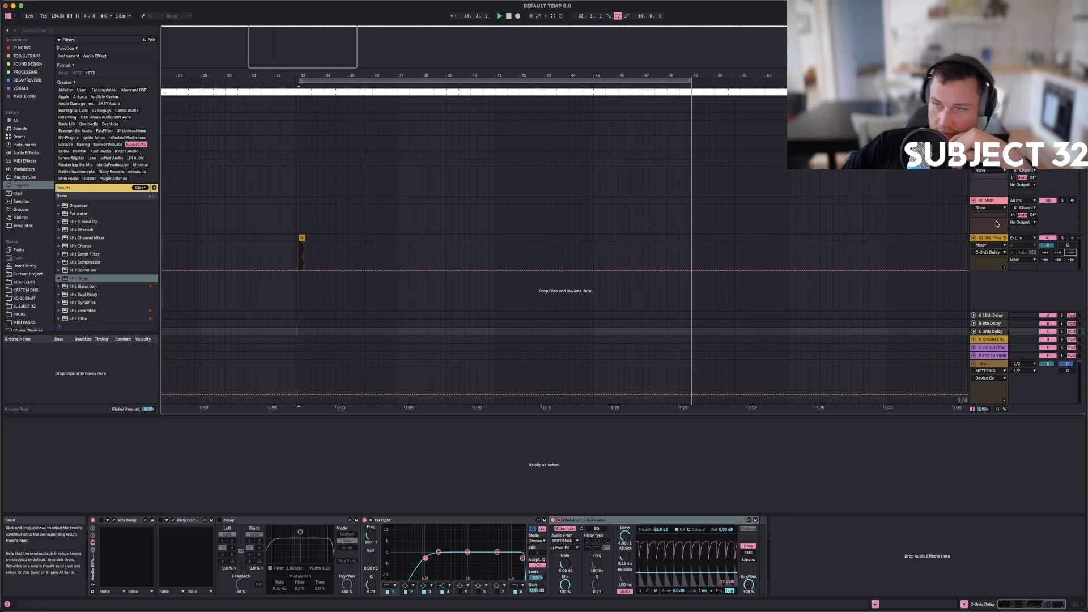
Recolour the Cymbal Verb, Big Guetta Verb and Synth Verb return tracks with Fire Hydrant Red.
{"action": "left_click", "coordinate": [992, 238]}
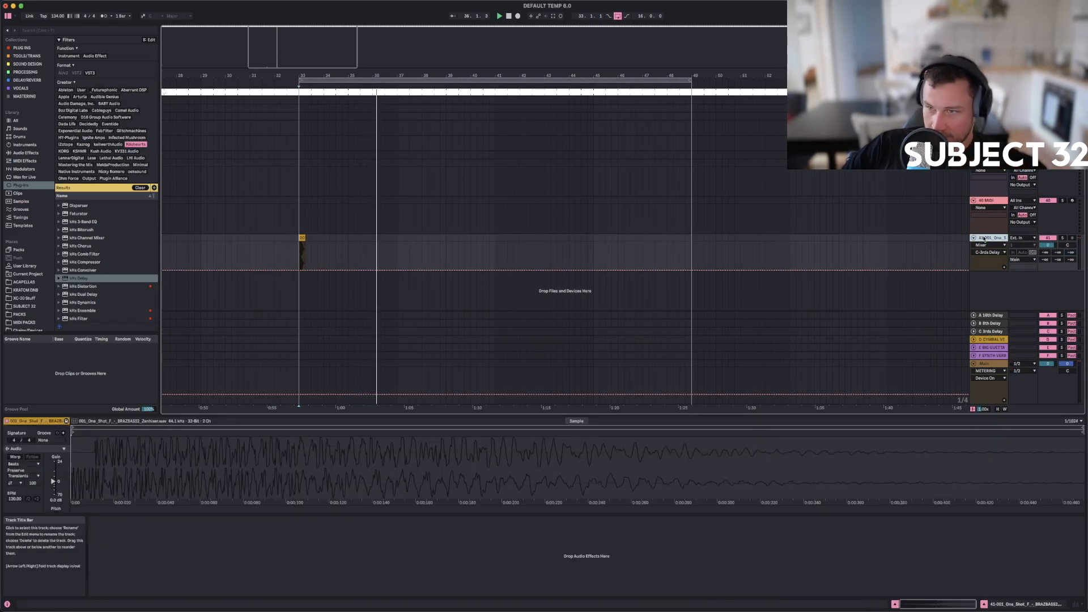
{"action": "left_click", "coordinate": [984, 341]}
{"action": "right_click", "coordinate": [987, 342]}
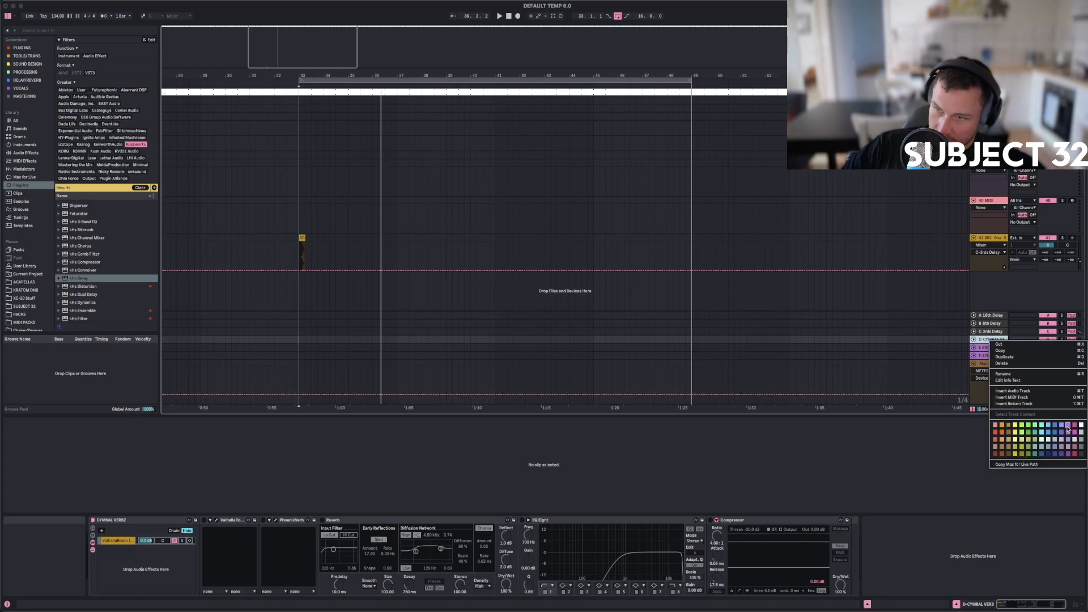
{"action": "left_click", "coordinate": [996, 440]}
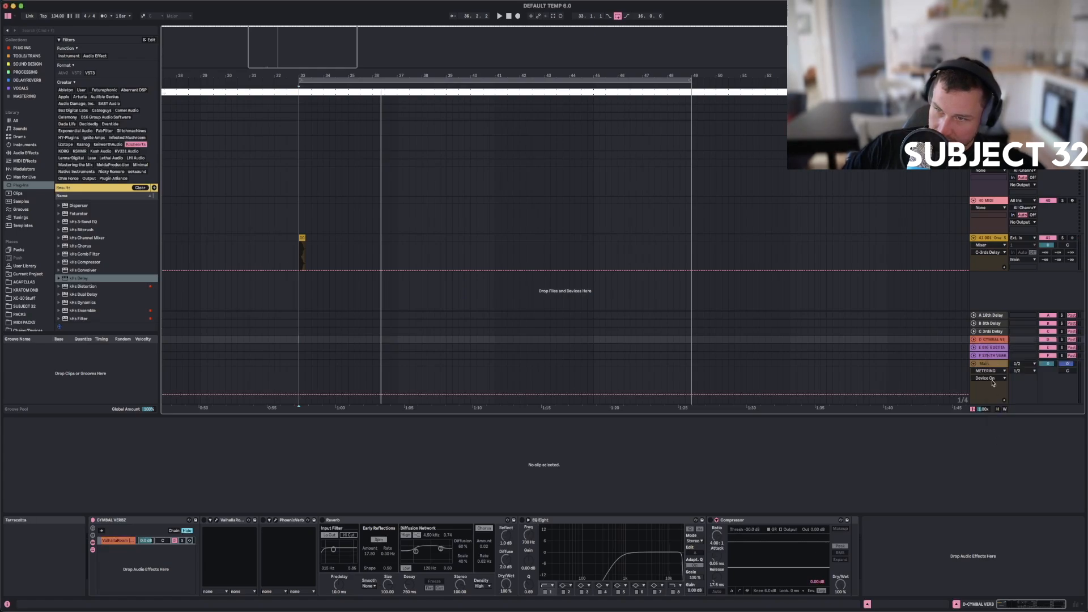
{"action": "right_click", "coordinate": [990, 343]}
{"action": "left_click", "coordinate": [998, 432]}
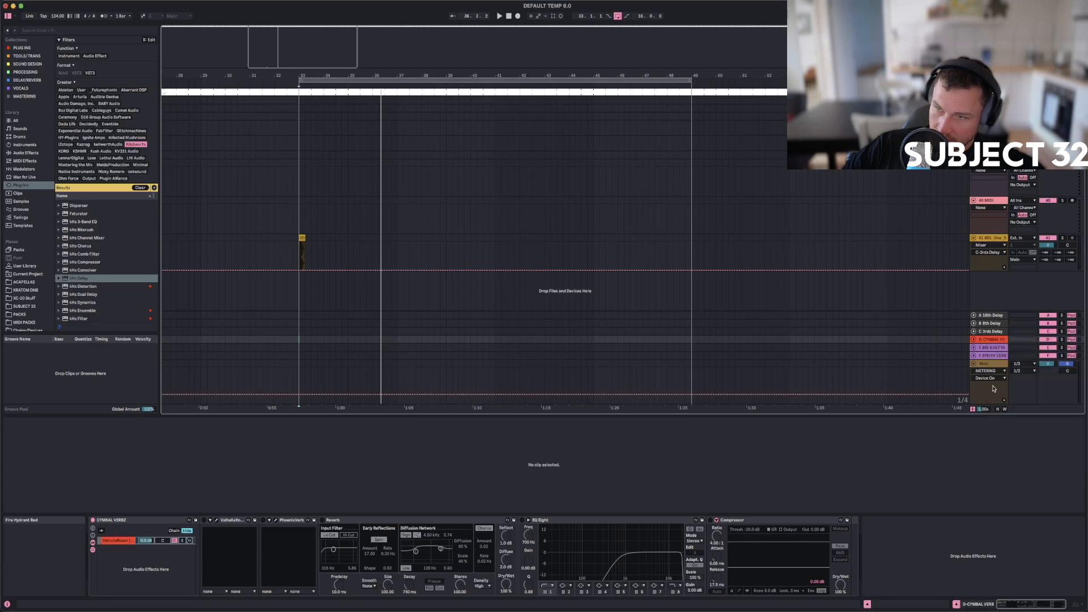
{"action": "right_click", "coordinate": [990, 348]}
{"action": "left_click", "coordinate": [995, 440]}
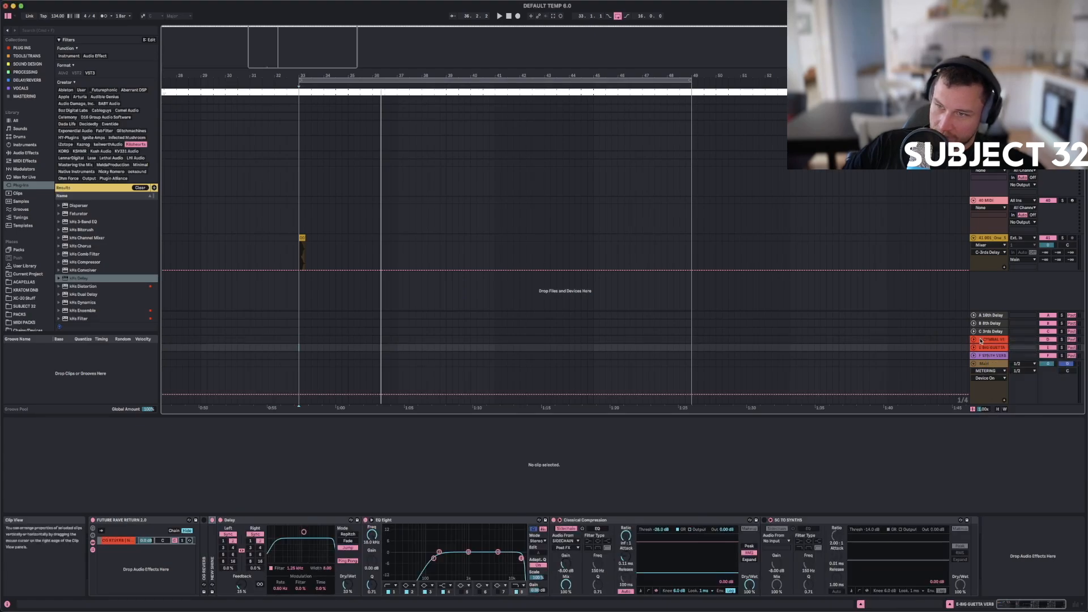
{"action": "right_click", "coordinate": [990, 356]}
{"action": "left_click", "coordinate": [992, 447]}
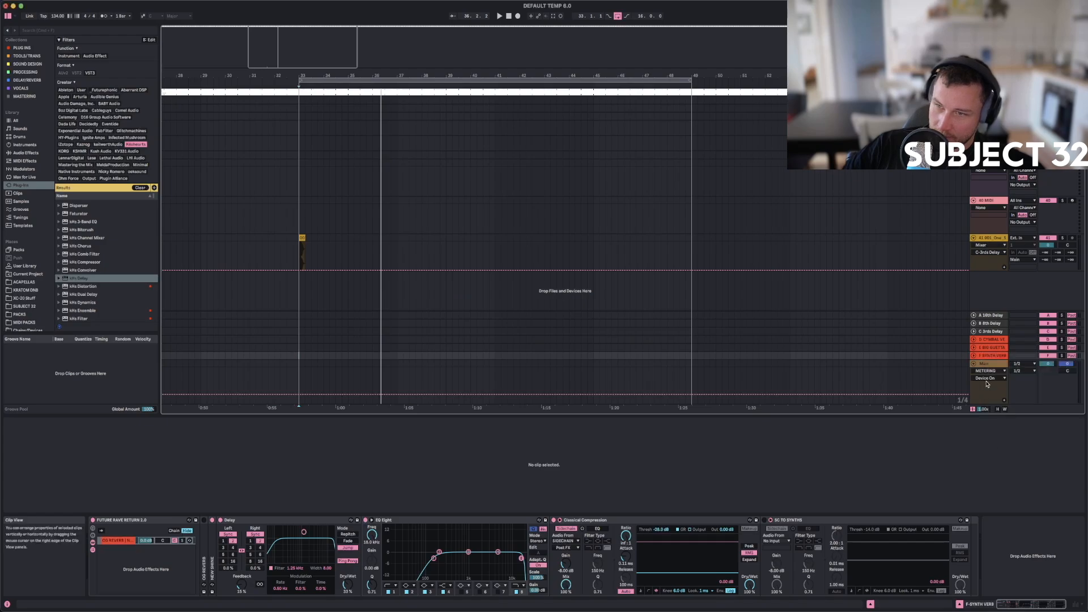
Reorder the reverb returns so that Synth Verb sits above Big Guetta Verb.
{"action": "left_click", "coordinate": [990, 340]}
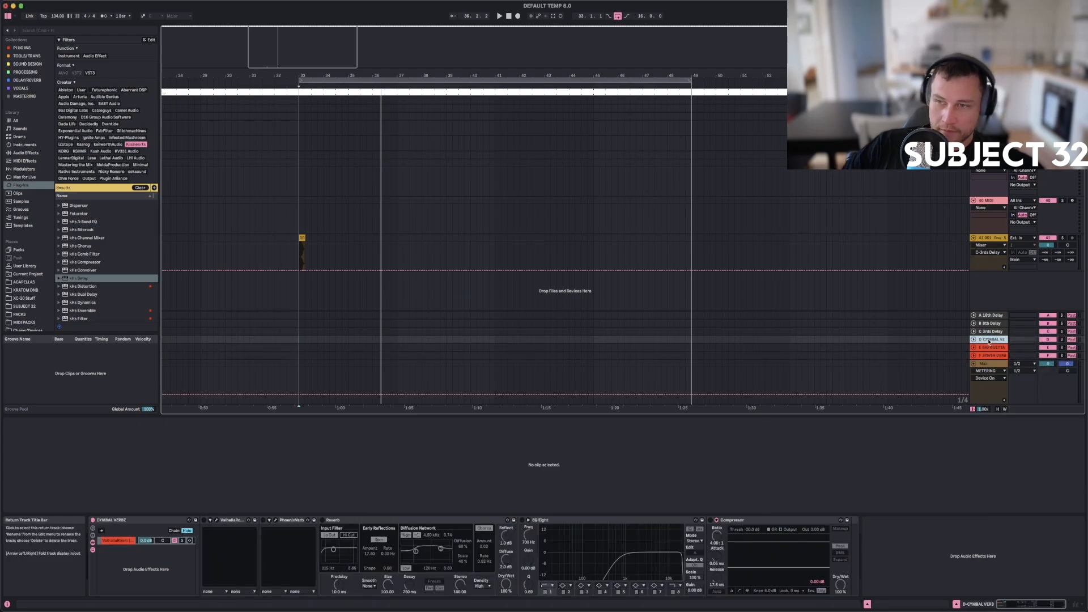
{"action": "left_click", "coordinate": [989, 348]}
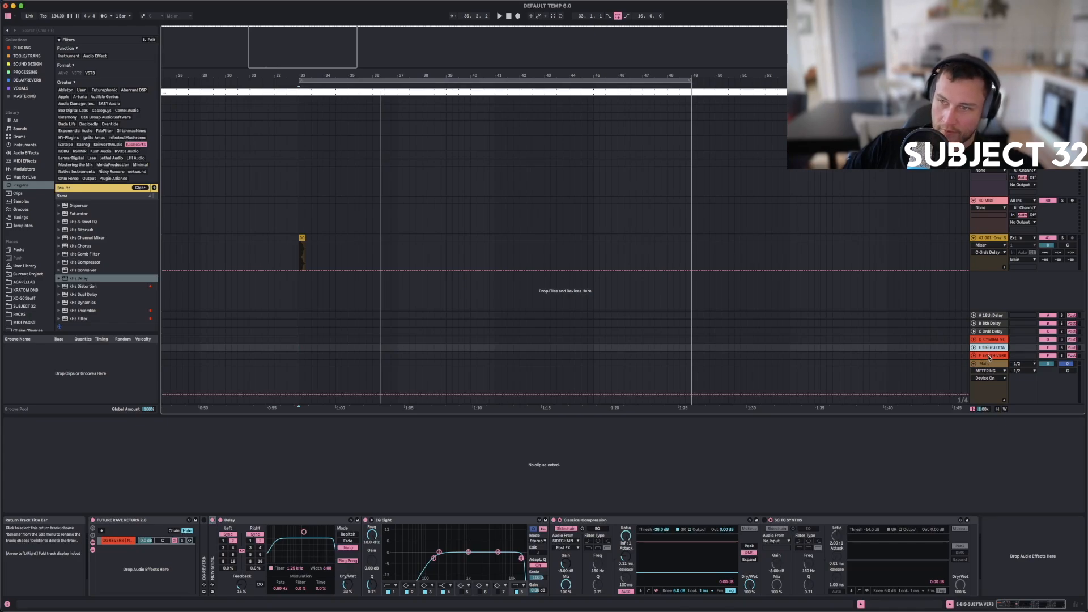
{"action": "left_click_drag", "start_coordinate": [989, 357], "coordinate": [992, 349]}
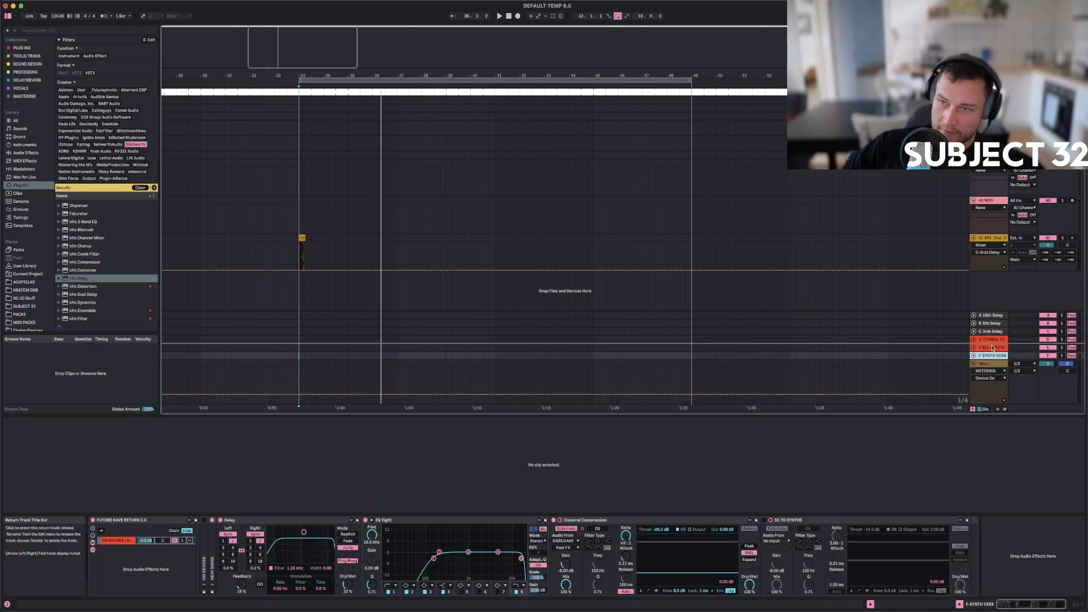
{"action": "left_click_drag", "start_coordinate": [993, 348], "coordinate": [993, 349]}
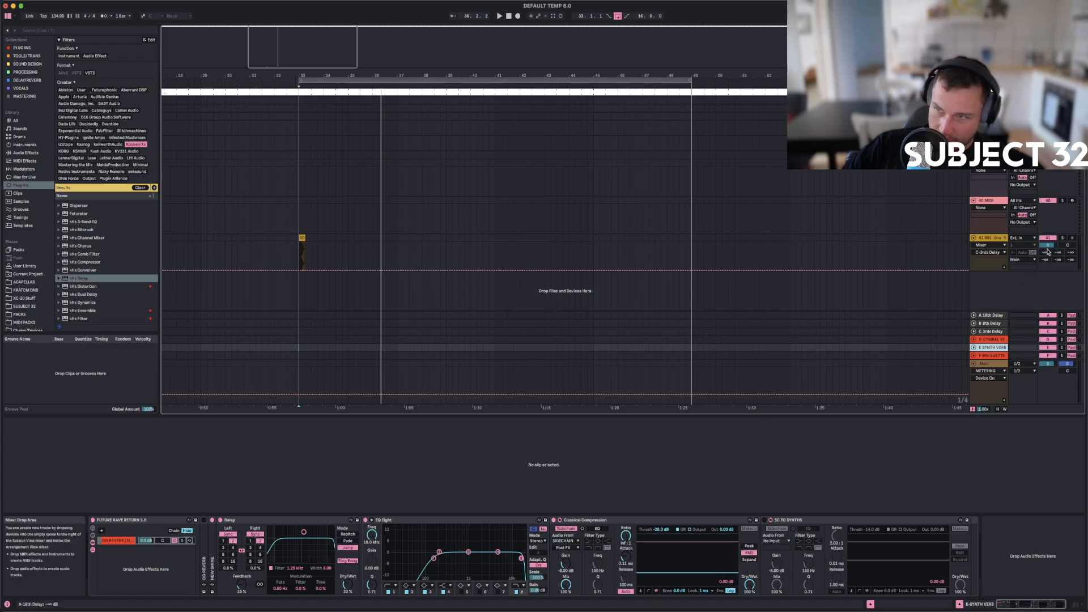
Raise the one-shot track's send to Synth Verb fully, and audition it while deactivating the Delay on that return.
{"action": "left_click_drag", "start_coordinate": [1054, 262], "coordinate": [1055, 198]}
{"action": "key", "text": "space"}
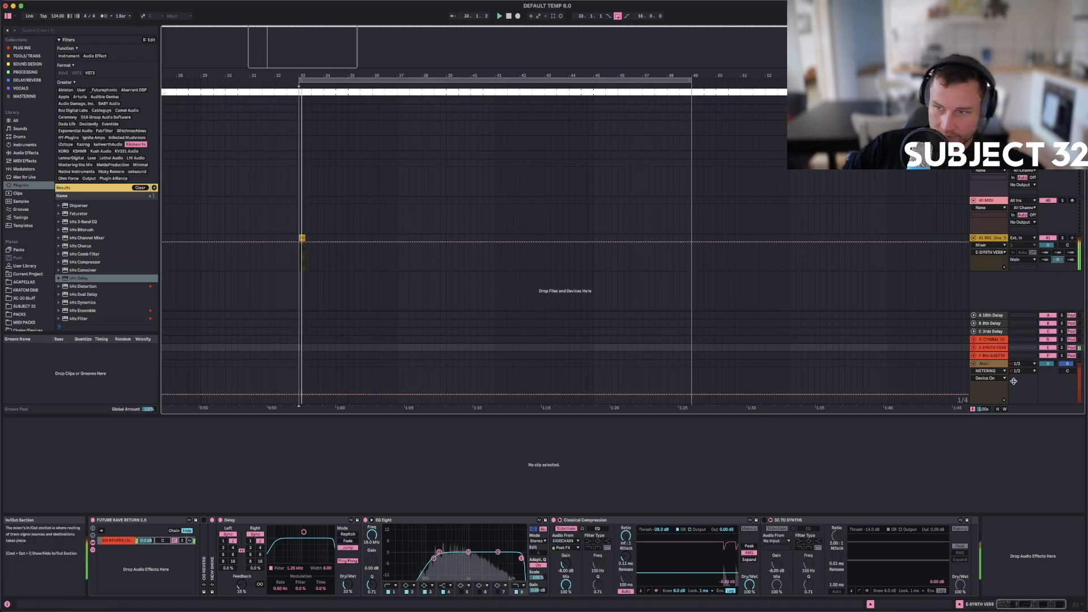
{"action": "left_click", "coordinate": [212, 520]}
{"action": "key", "text": "space"}
{"action": "key", "text": "space"}
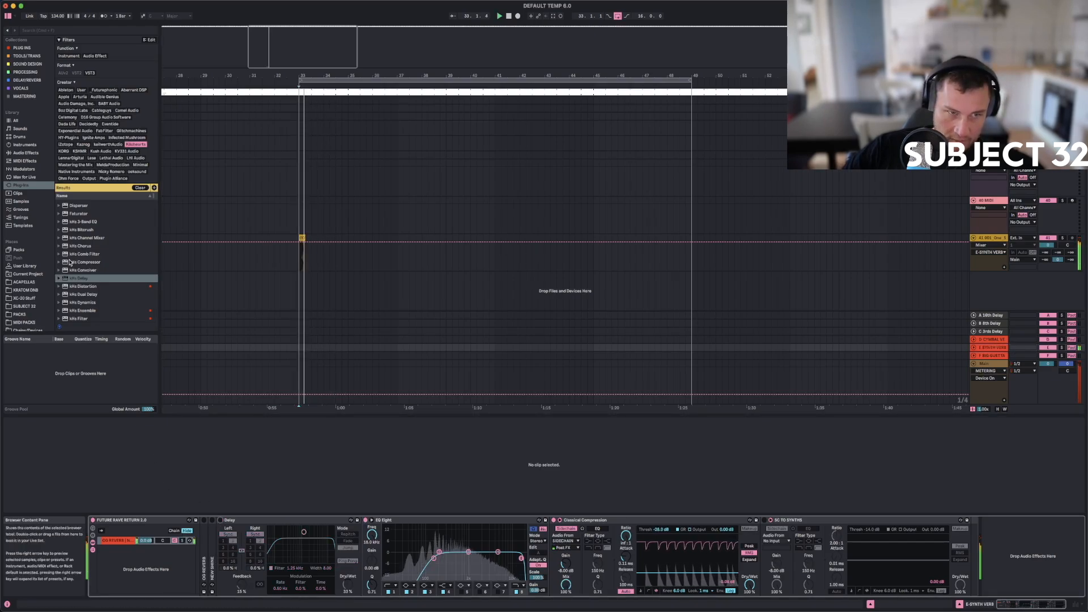
Copy the ValhallaRoom, PhoenixVerb and Reverb devices from Cymbal Verb into Synth Verb's chain, between its Delay and EQ Eight.
{"action": "scroll", "coordinate": [86, 292], "scroll_direction": "down", "scroll_amount": 6}
{"action": "scroll", "coordinate": [102, 136], "scroll_direction": "down", "scroll_amount": 5}
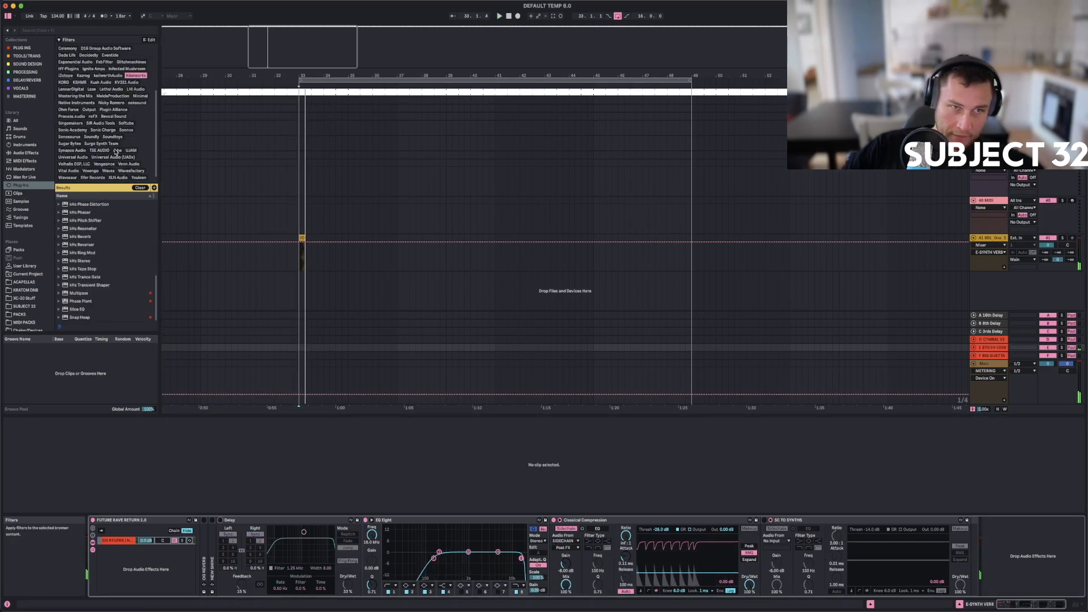
{"action": "left_click", "coordinate": [992, 339]}
{"action": "left_click", "coordinate": [225, 521]}
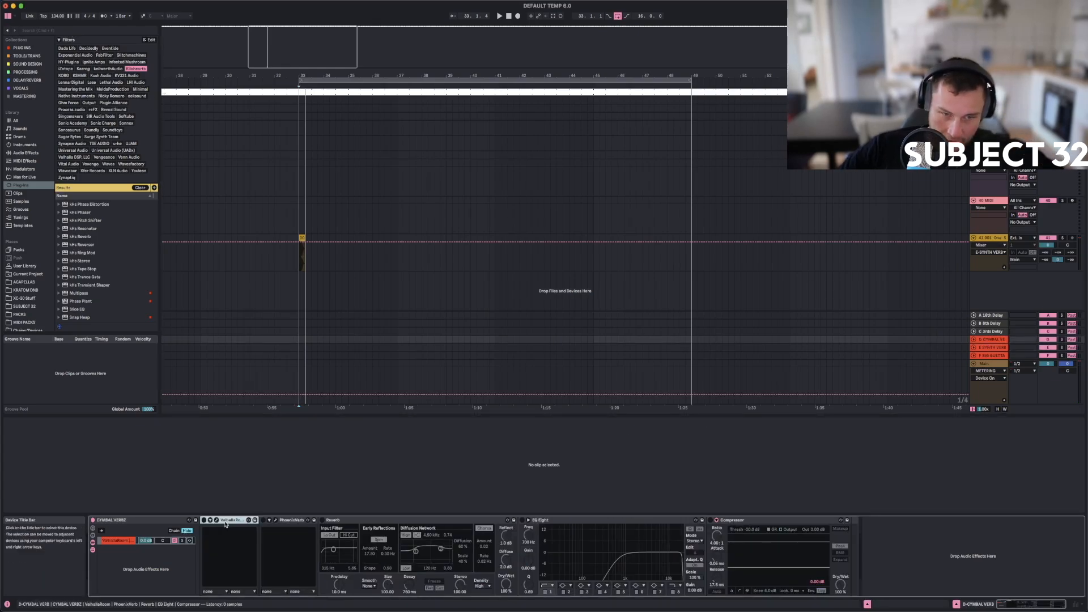
{"action": "left_click", "coordinate": [358, 521], "text": "shift"}
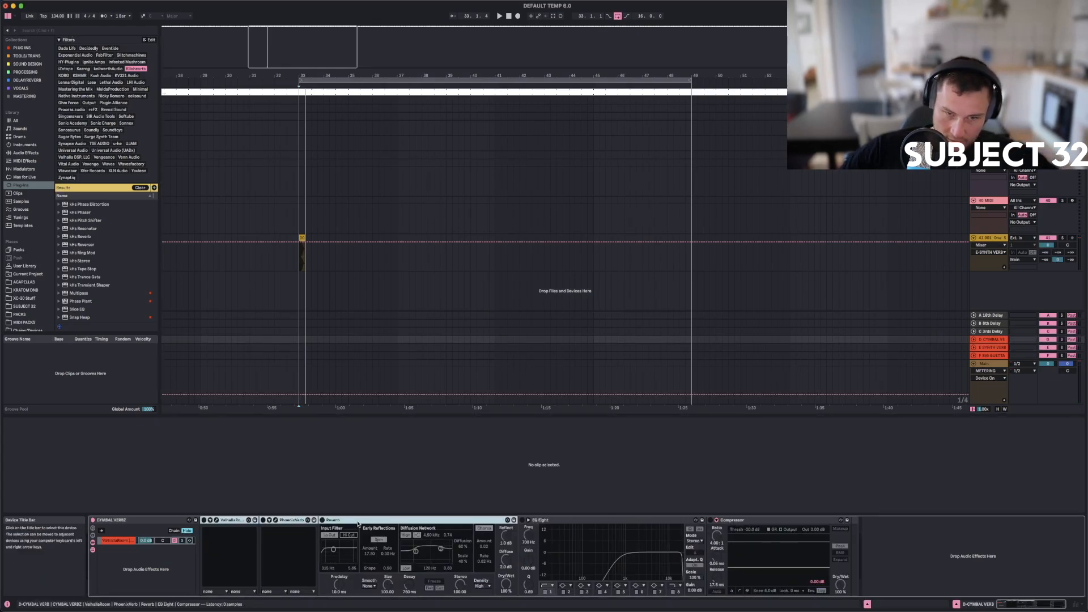
{"action": "left_click", "coordinate": [337, 350]}
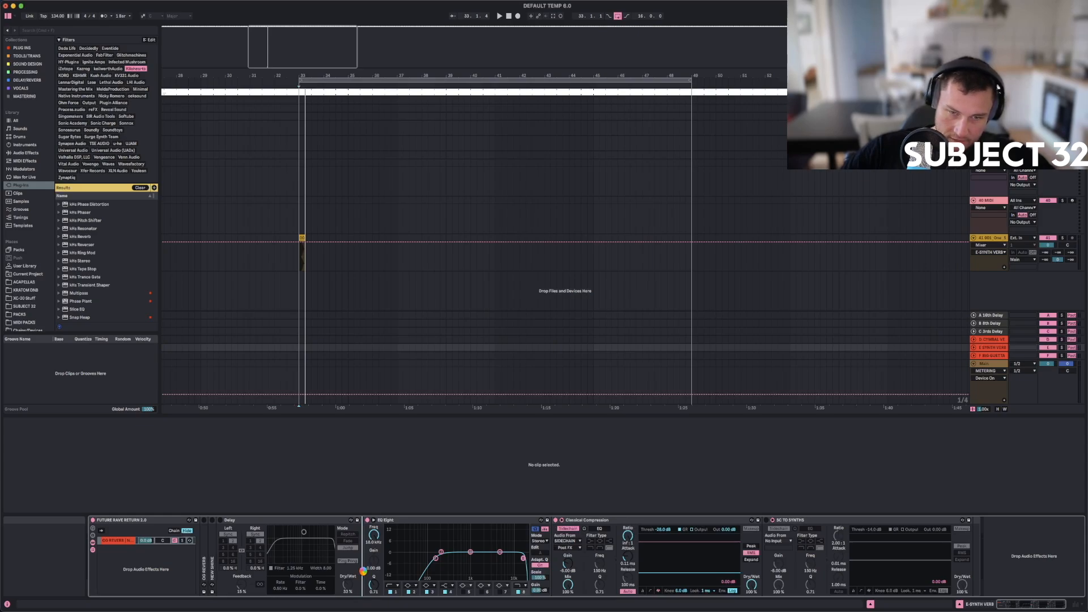
{"action": "left_click_drag", "start_coordinate": [364, 571], "coordinate": [363, 571]}
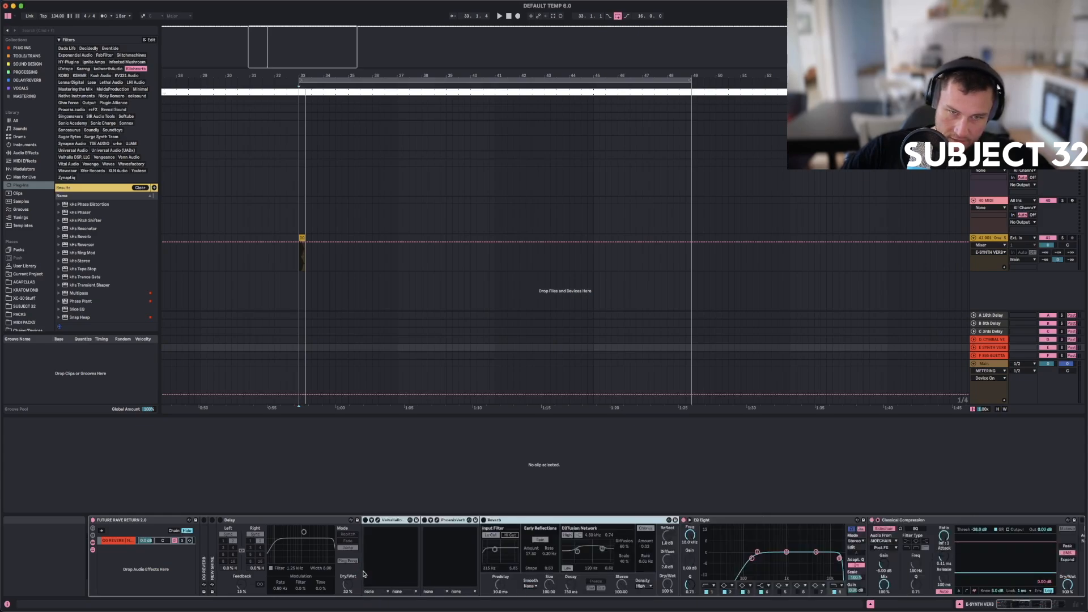
Set the low-cut frequency to 100 Hz and the high-cut frequency to 20 kHz in Synth Verb's EQ Eight.
{"action": "left_click", "coordinate": [708, 595]}
{"action": "type", "text": "1"}
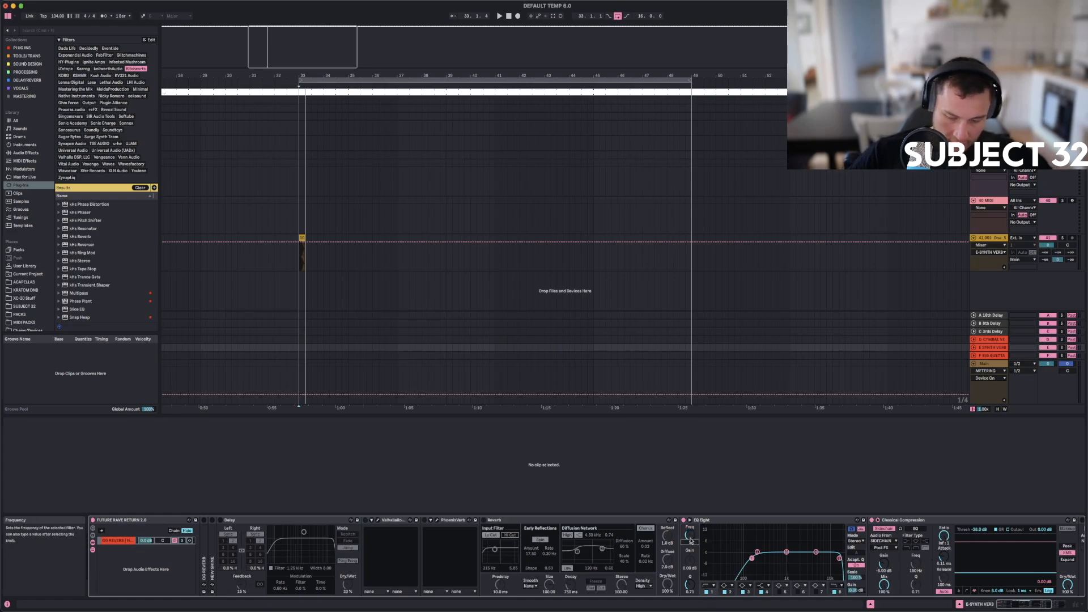
{"action": "type", "text": "00"}
{"action": "key", "text": "Return"}
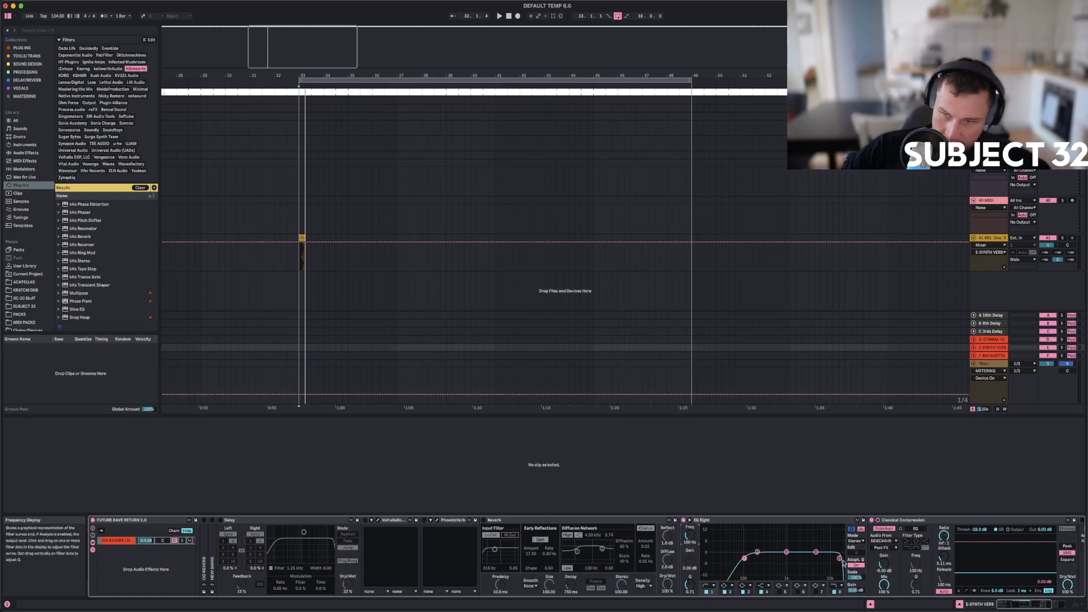
{"action": "type", "text": "20."}
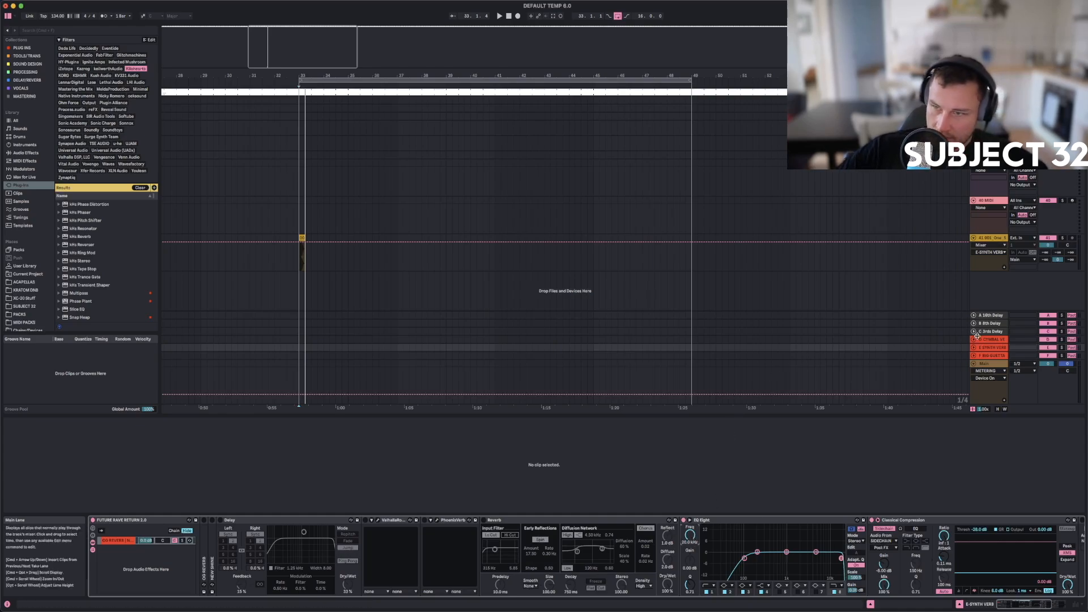
Copy Synth Verb's EQ Eight into Cymbal Verb's chain and replace Big Guetta Verb's EQ Eight with the same copy.
{"action": "left_click", "coordinate": [792, 521]}
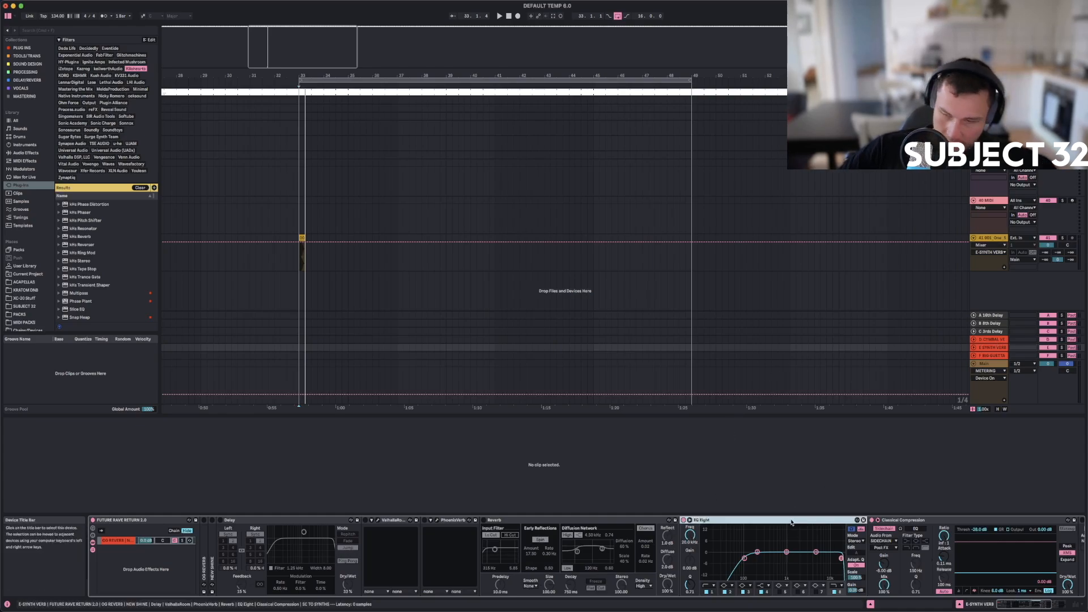
{"action": "left_click", "coordinate": [990, 340]}
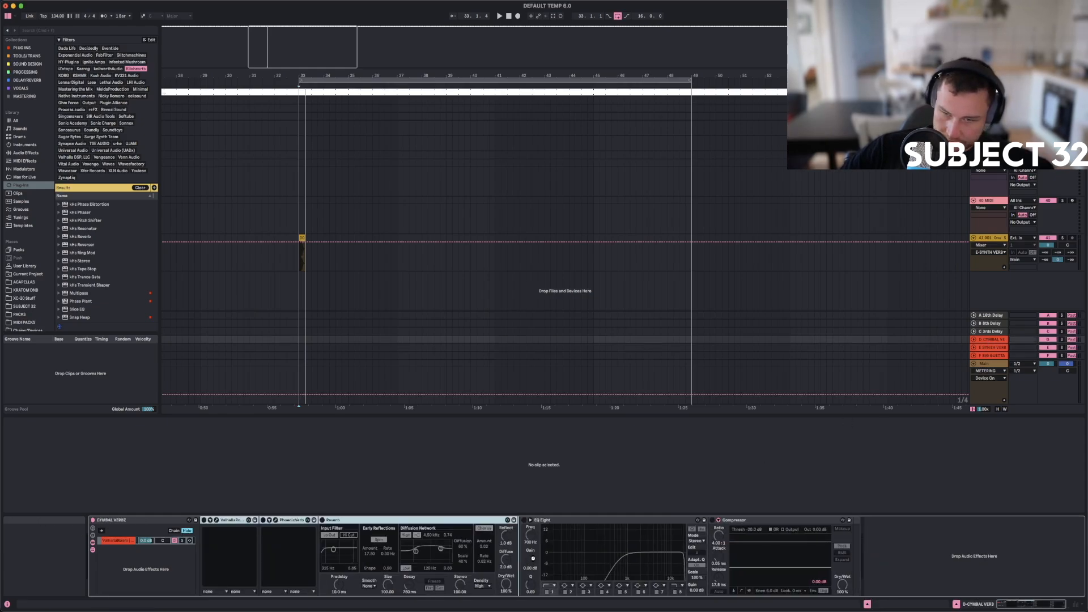
{"action": "key", "text": "super+v"}
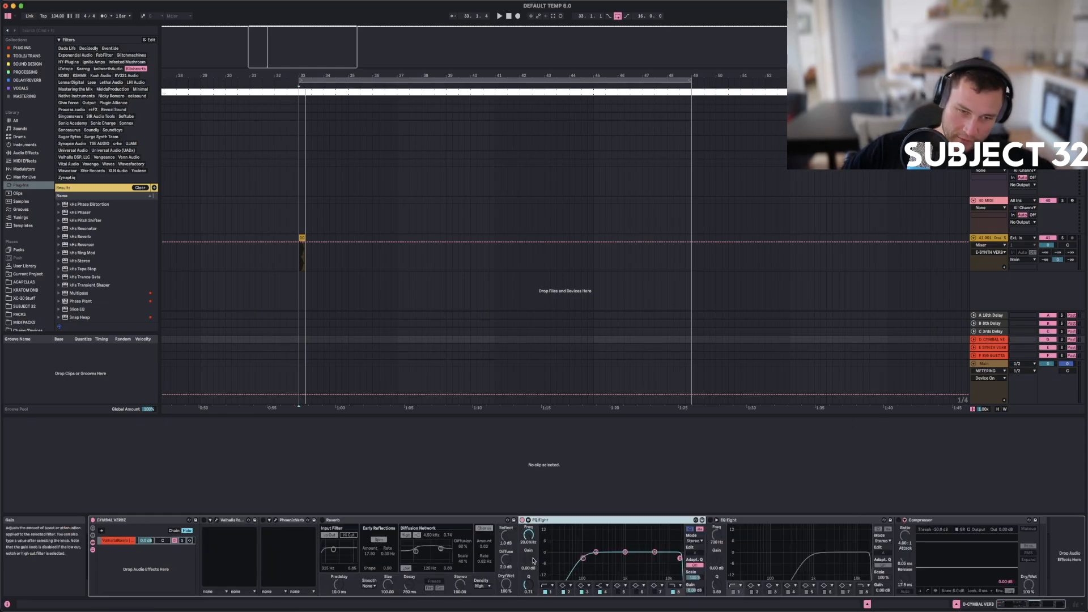
{"action": "left_click", "coordinate": [999, 356]}
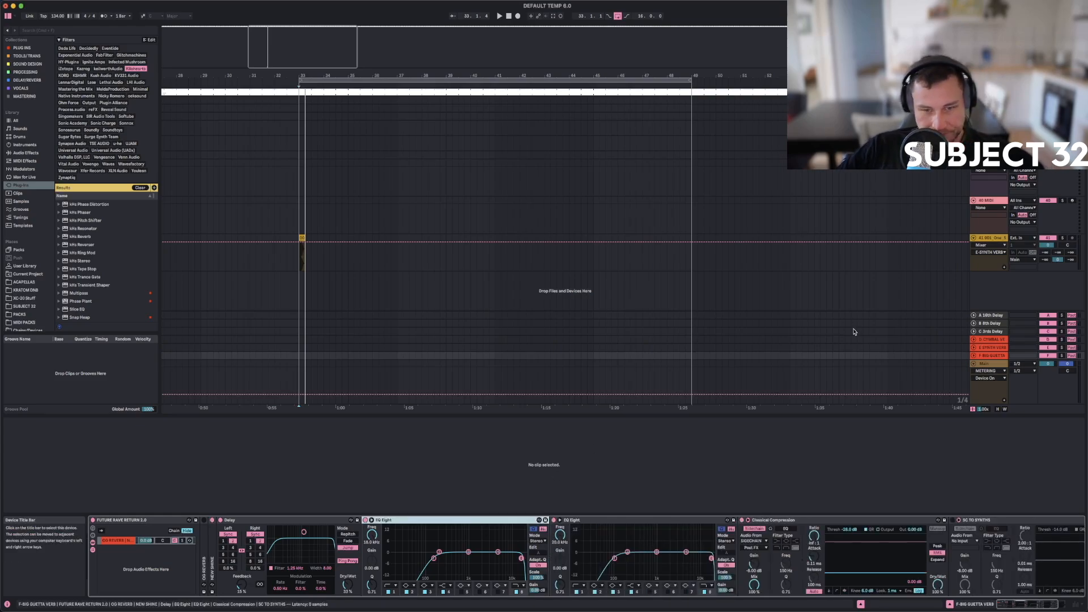
{"action": "key", "text": "super+z"}
Examine the device chains of the Main track and the Big Guetta, Synth and Cymbal Verb returns.
{"action": "left_click", "coordinate": [993, 364]}
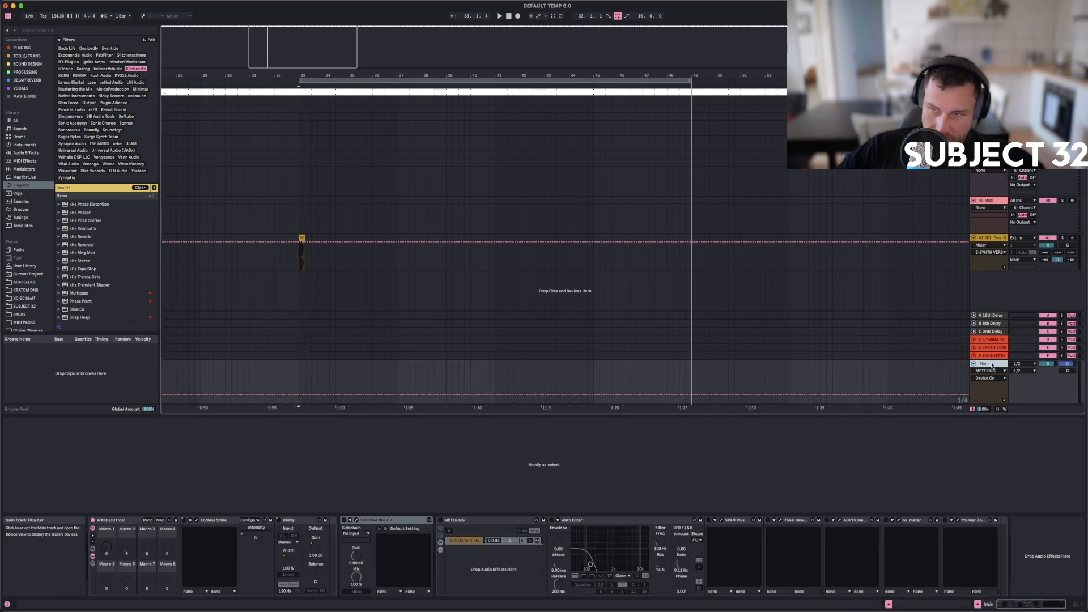
{"action": "left_click", "coordinate": [993, 356]}
{"action": "left_click", "coordinate": [991, 348]}
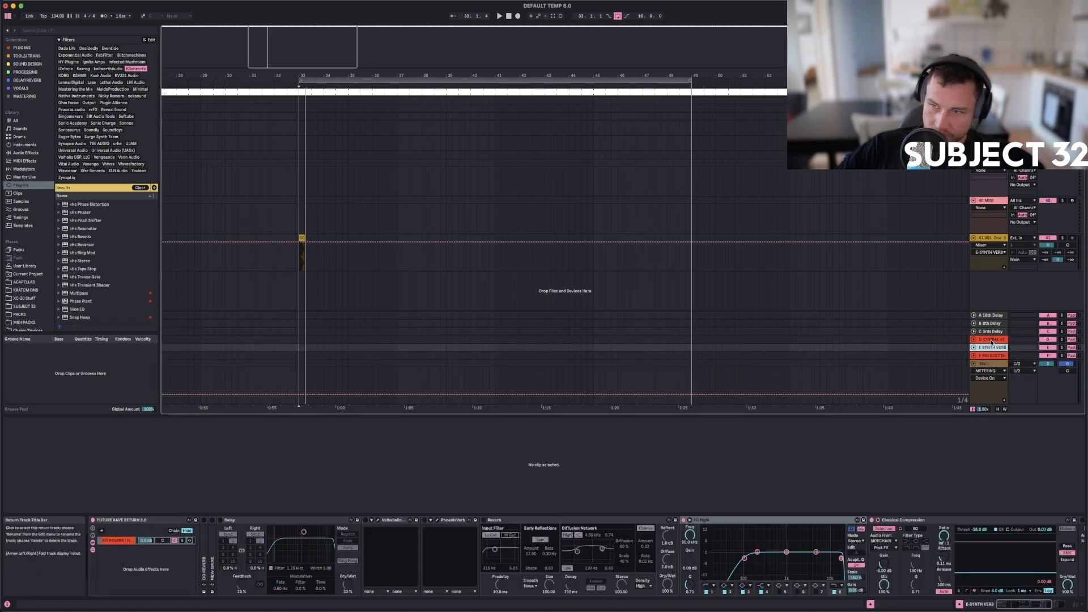
{"action": "key", "text": "Up"}
{"action": "left_click", "coordinate": [992, 349]}
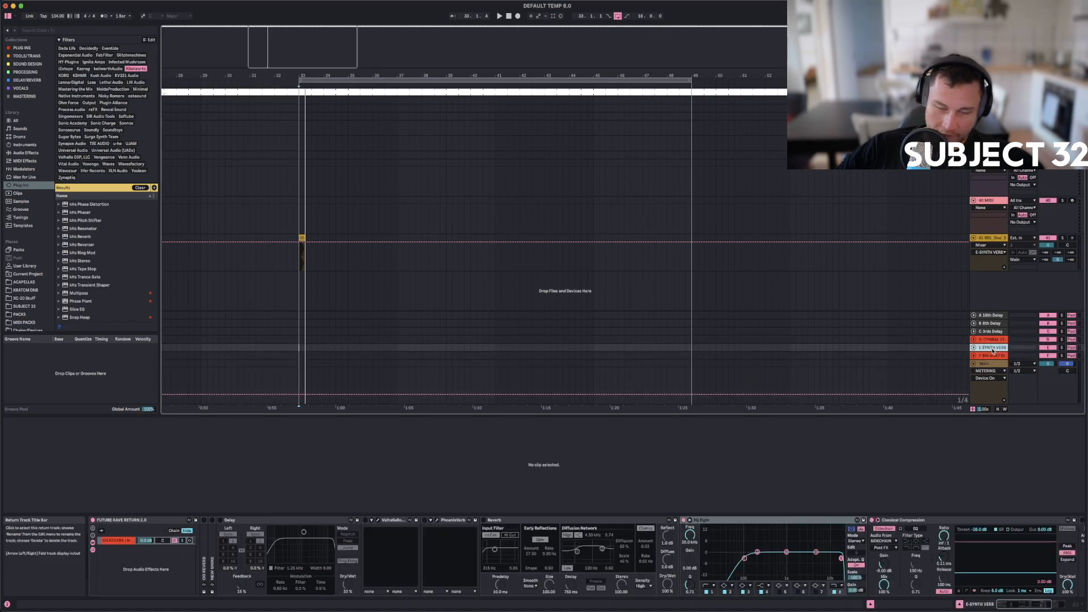
{"action": "left_click", "coordinate": [991, 358]}
{"action": "key", "text": "Up"}
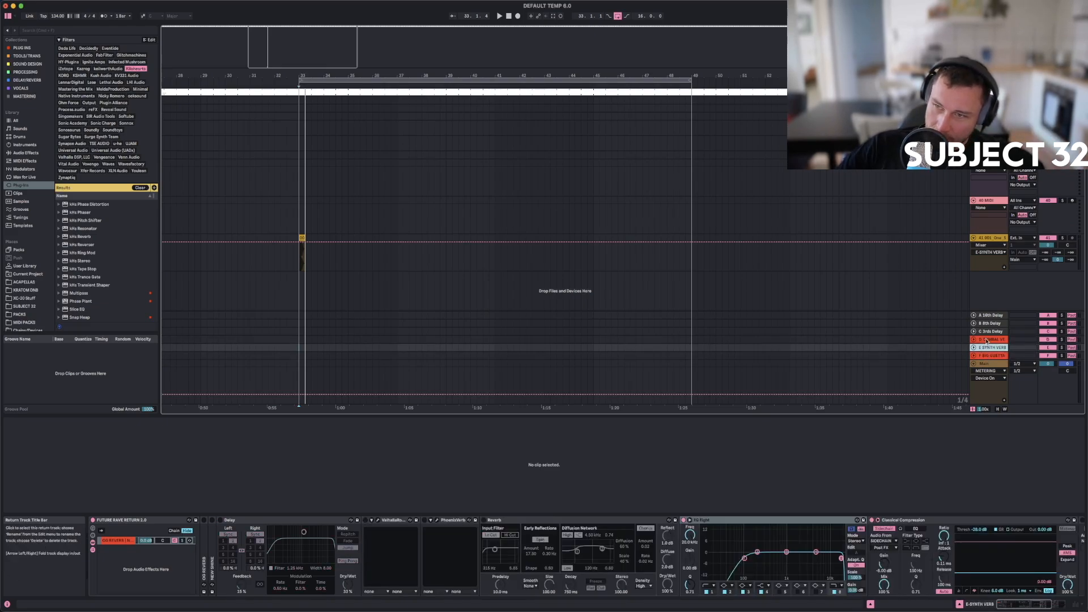
{"action": "left_click", "coordinate": [986, 340]}
{"action": "left_click", "coordinate": [986, 348]}
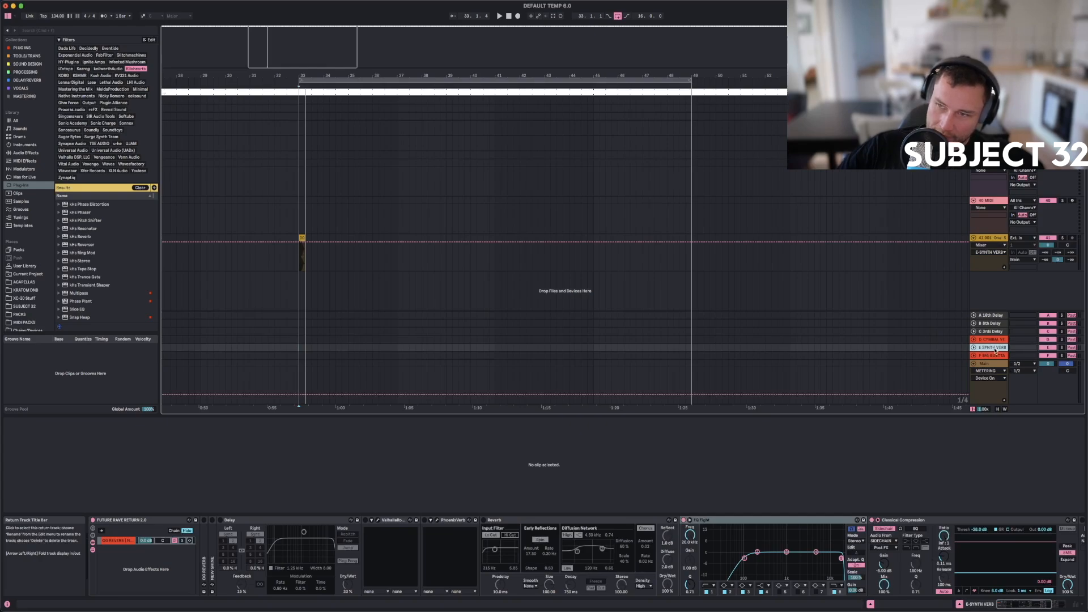
Rename the Big Guetta Verb return track with a name beginning with FUTURE, and select Synth Verb again.
{"action": "right_click", "coordinate": [994, 351]}
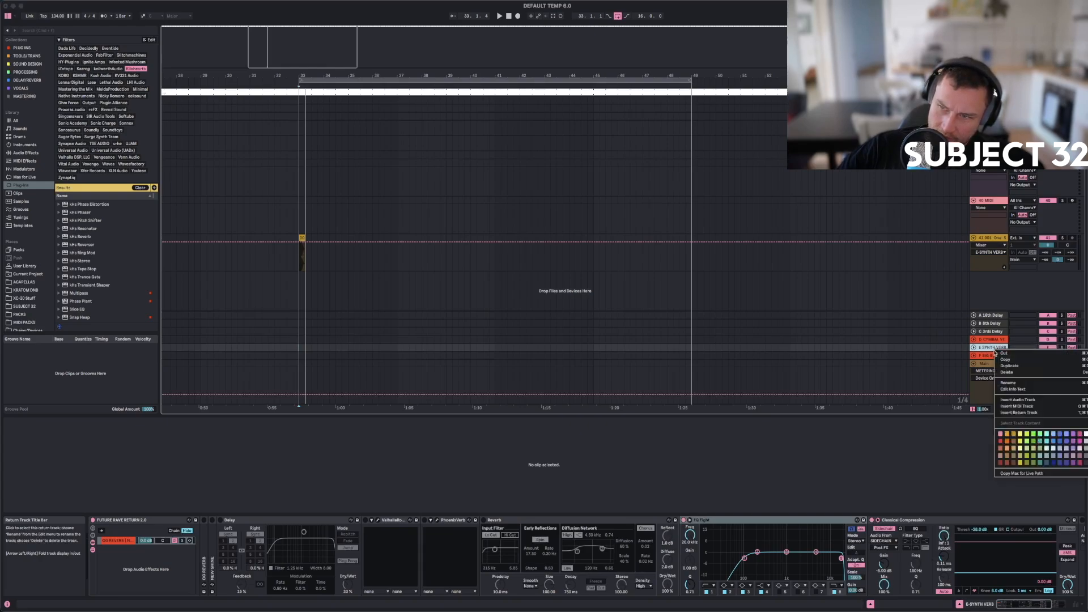
{"action": "left_click", "coordinate": [1006, 386]}
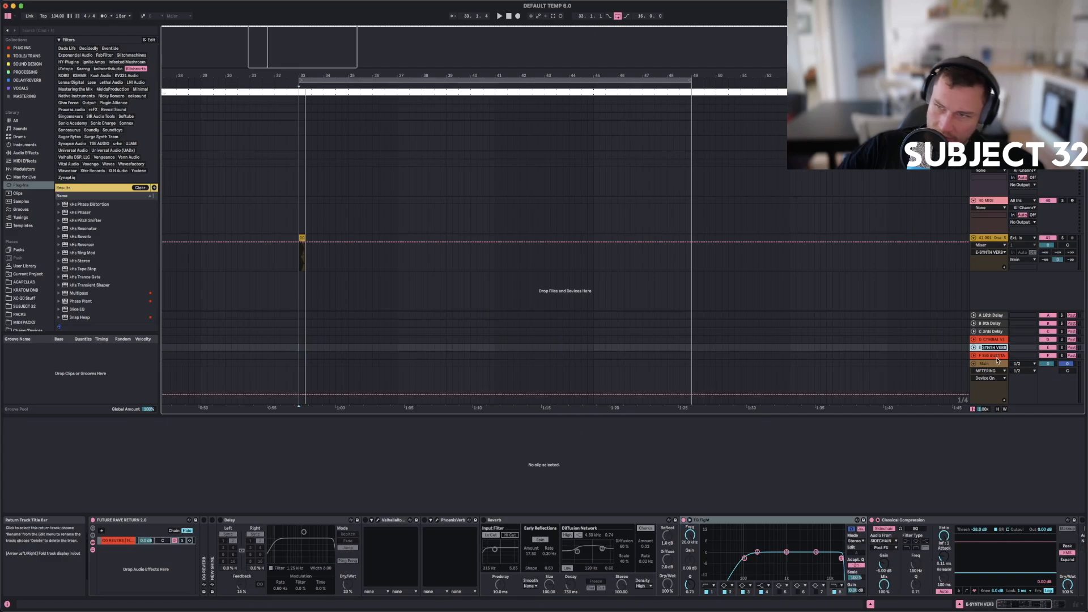
{"action": "left_click", "coordinate": [996, 356]}
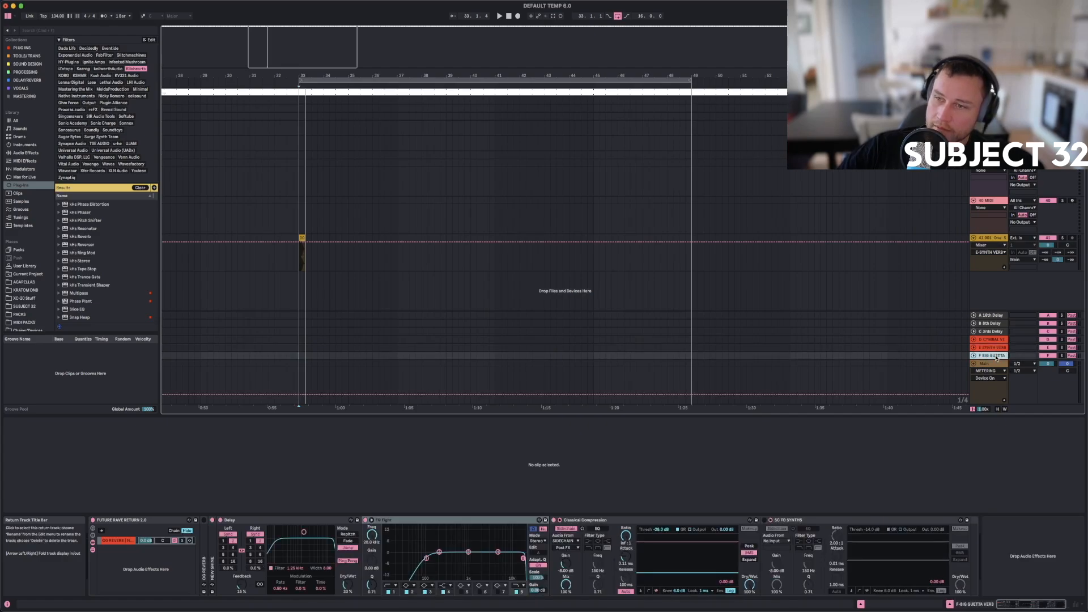
{"action": "right_click", "coordinate": [996, 357]}
{"action": "left_click", "coordinate": [1006, 392]}
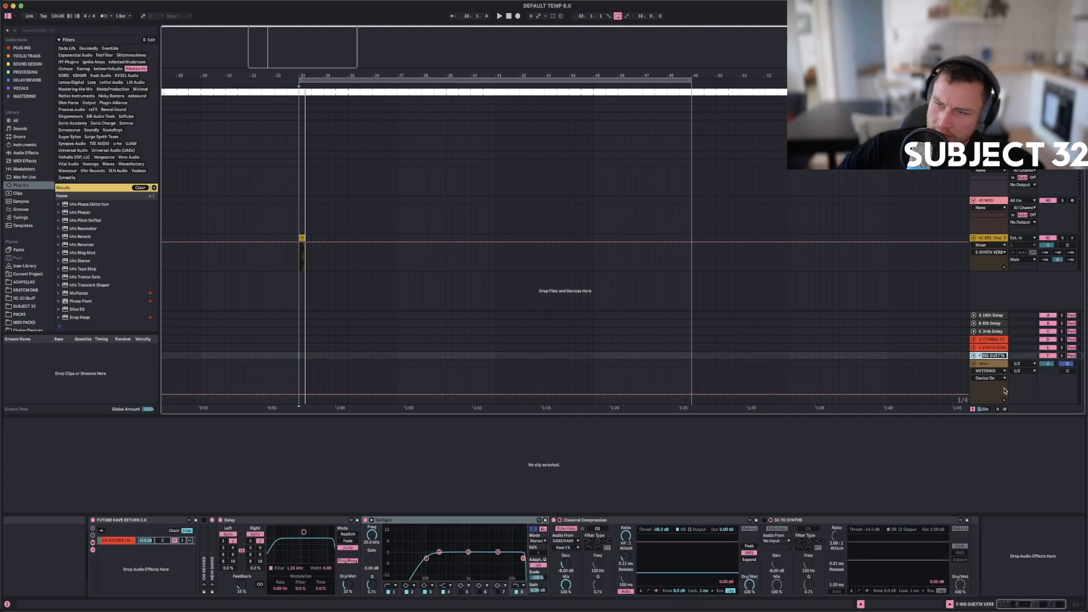
{"action": "key", "text": "BackSpace"}
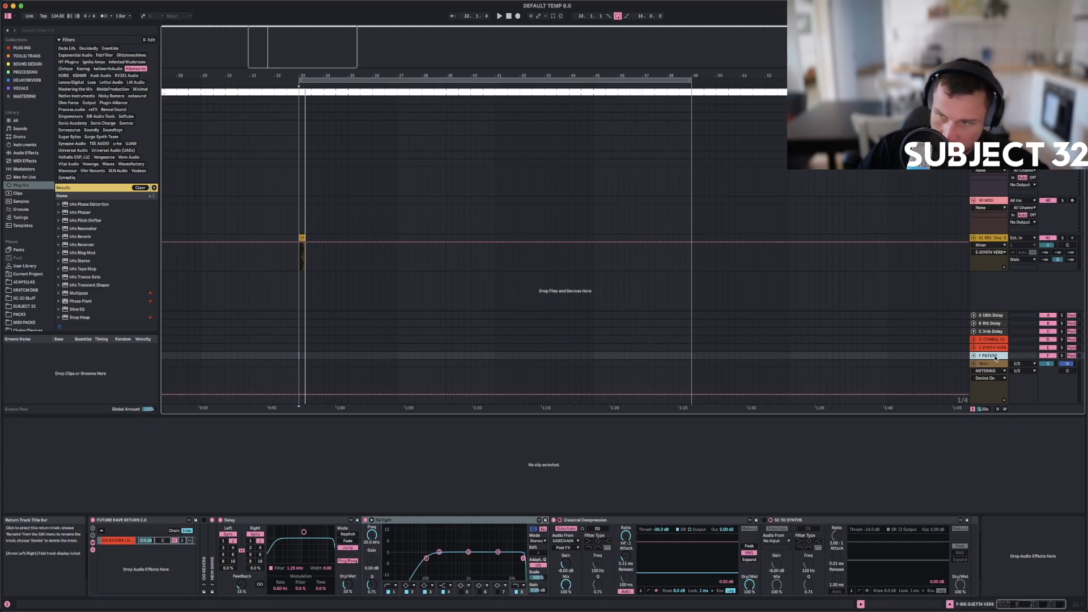
{"action": "left_click", "coordinate": [991, 349]}
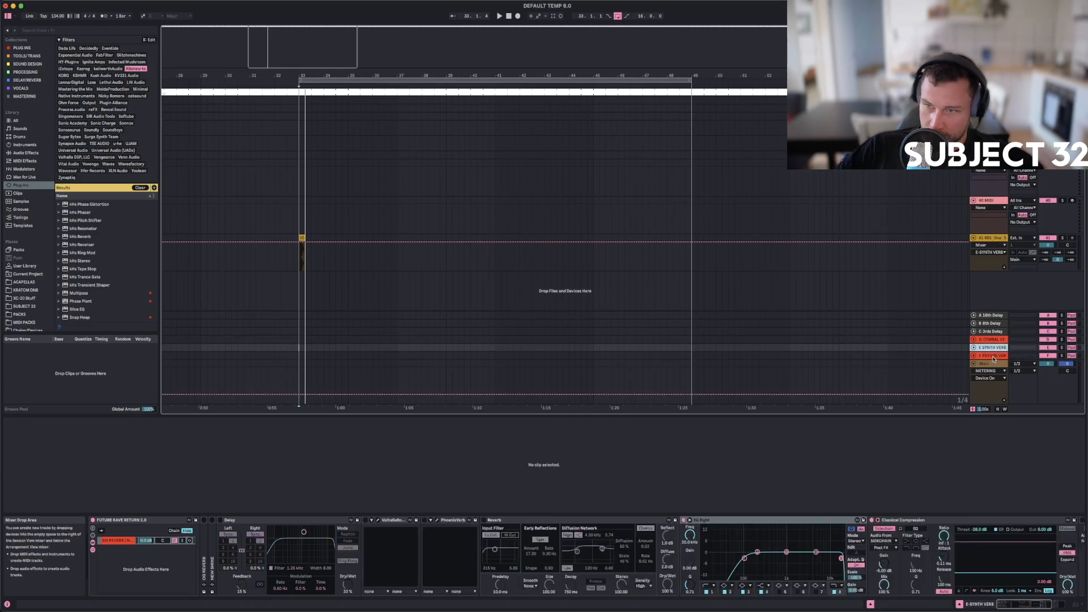
Rename the Cymbal Verb return track to DRUM VERB.
{"action": "left_click", "coordinate": [993, 357]}
{"action": "left_click", "coordinate": [992, 349]}
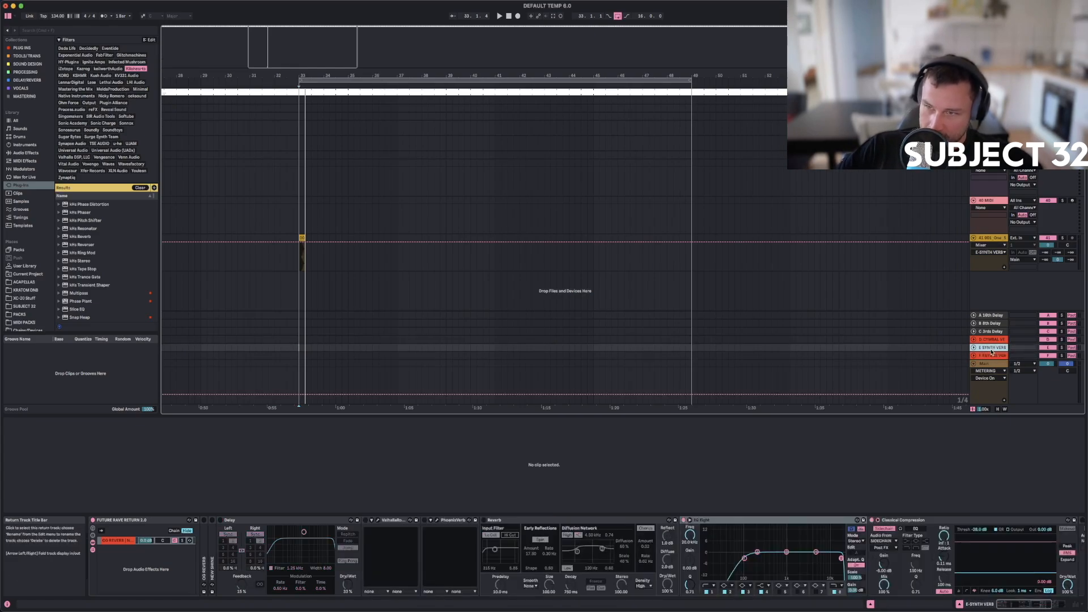
{"action": "left_click", "coordinate": [991, 339]}
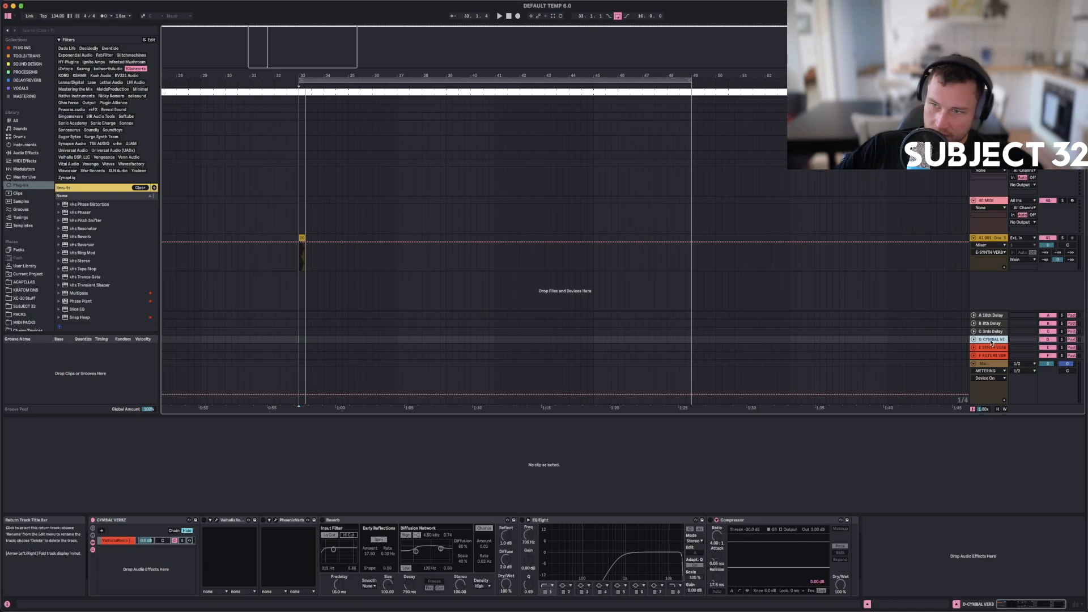
{"action": "right_click", "coordinate": [991, 340]}
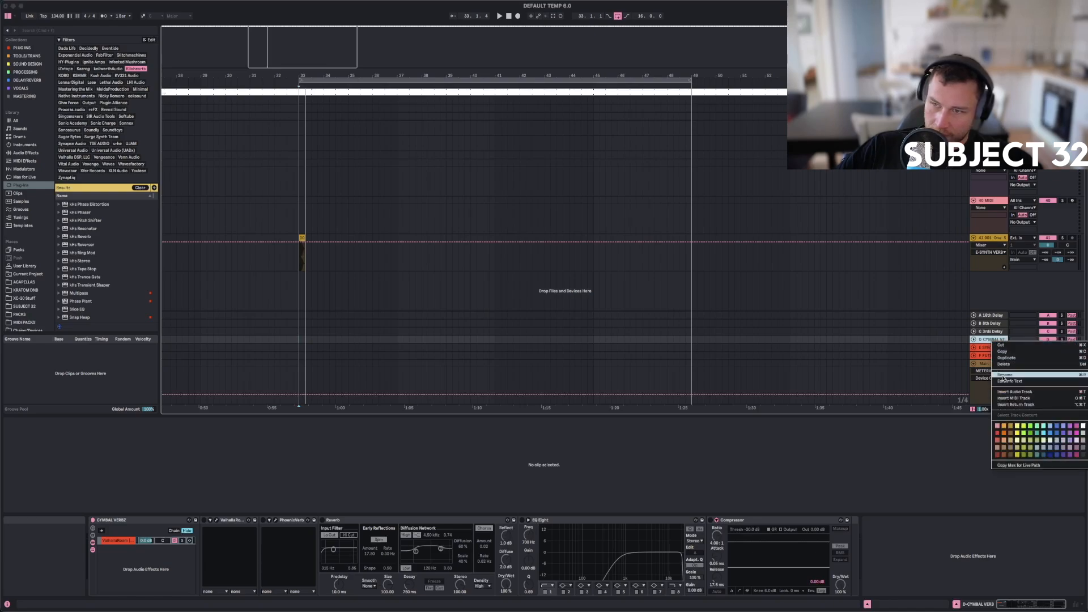
{"action": "left_click", "coordinate": [1000, 378]}
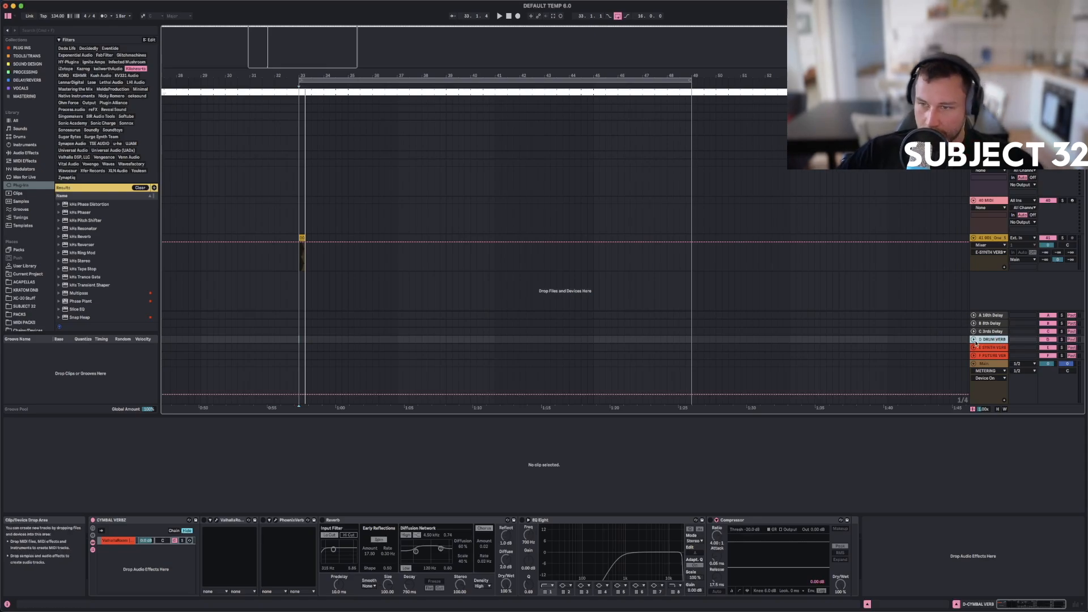
Examine the device chains of the reverb and delay return tracks one after another.
{"action": "left_click", "coordinate": [991, 350]}
{"action": "left_click", "coordinate": [992, 356]}
{"action": "left_click", "coordinate": [990, 347]}
{"action": "left_click", "coordinate": [990, 341]}
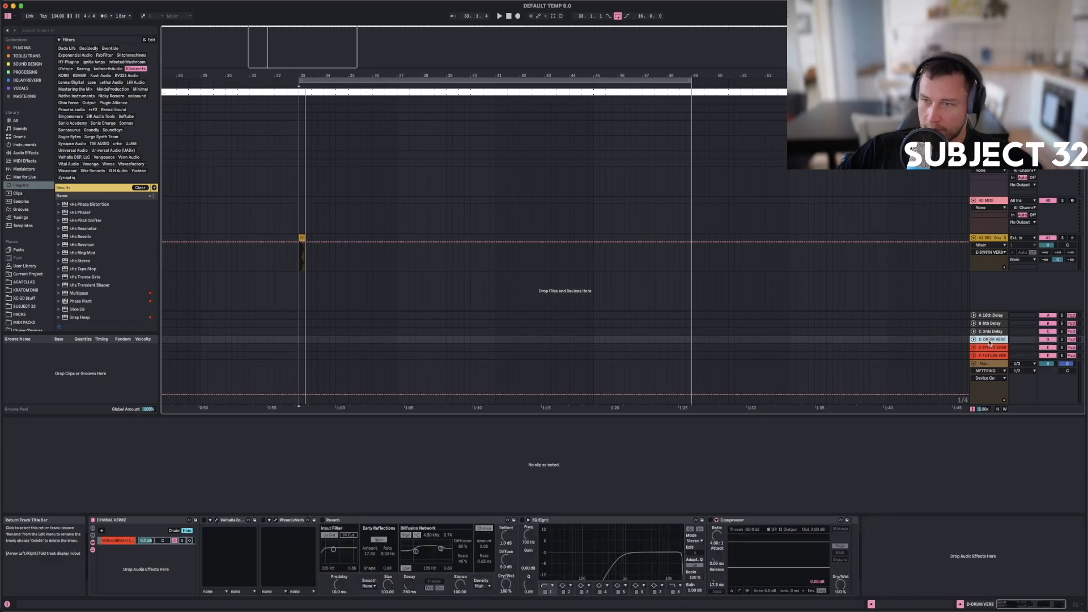
{"action": "left_click", "coordinate": [989, 316]}
{"action": "left_click", "coordinate": [989, 324]}
{"action": "left_click", "coordinate": [989, 332]}
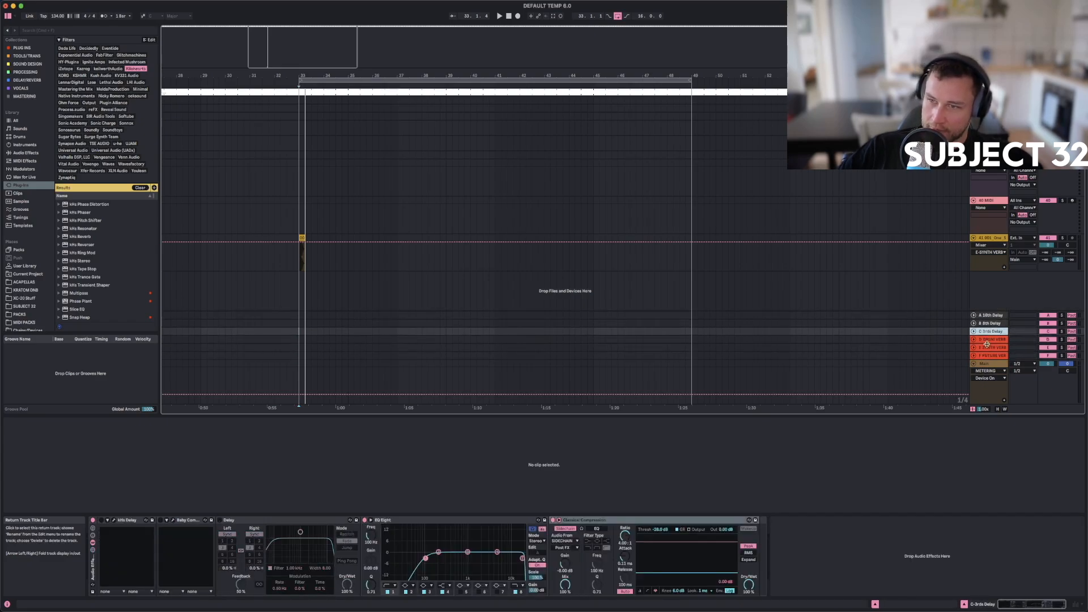
{"action": "left_click", "coordinate": [990, 340]}
Delete the two folded devices at the start of Synth Verb's chain and the Delay that follows them.
{"action": "left_click", "coordinate": [992, 347]}
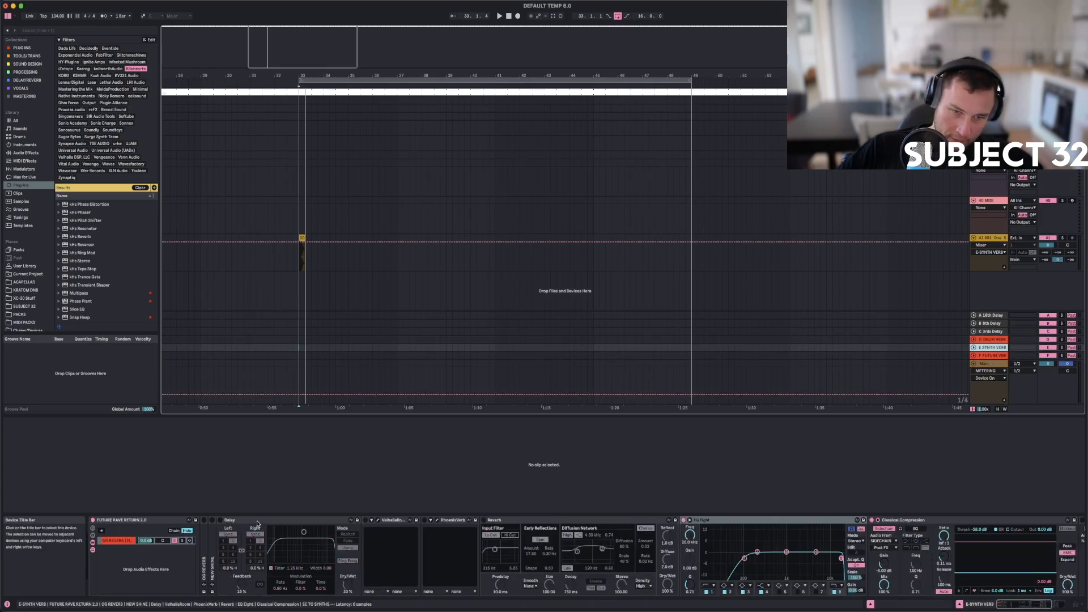
{"action": "left_click", "coordinate": [245, 522]}
{"action": "left_click", "coordinate": [205, 545]}
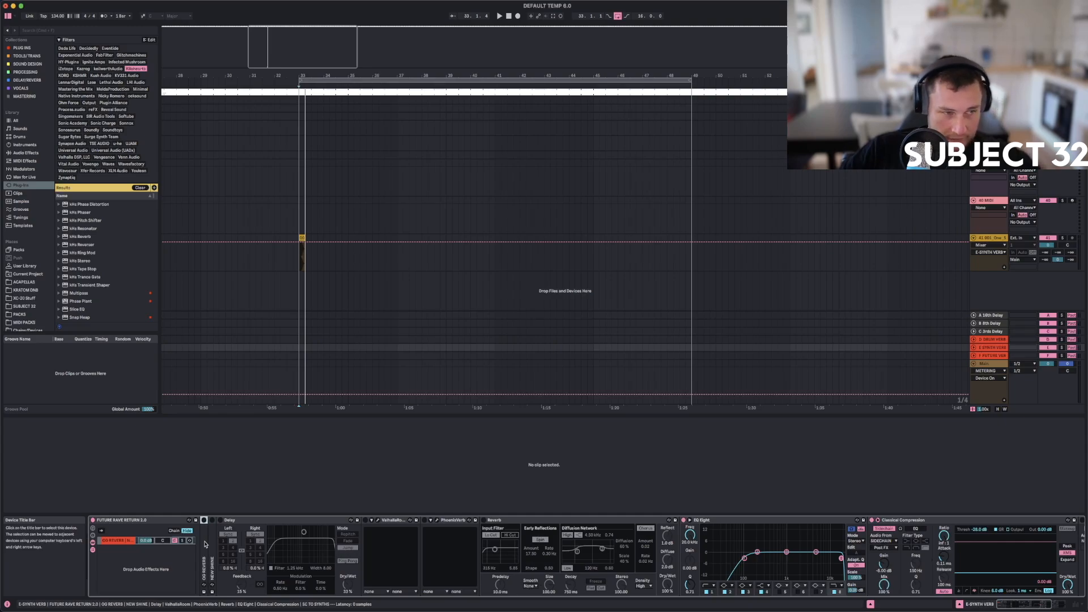
{"action": "key", "text": "Delete"}
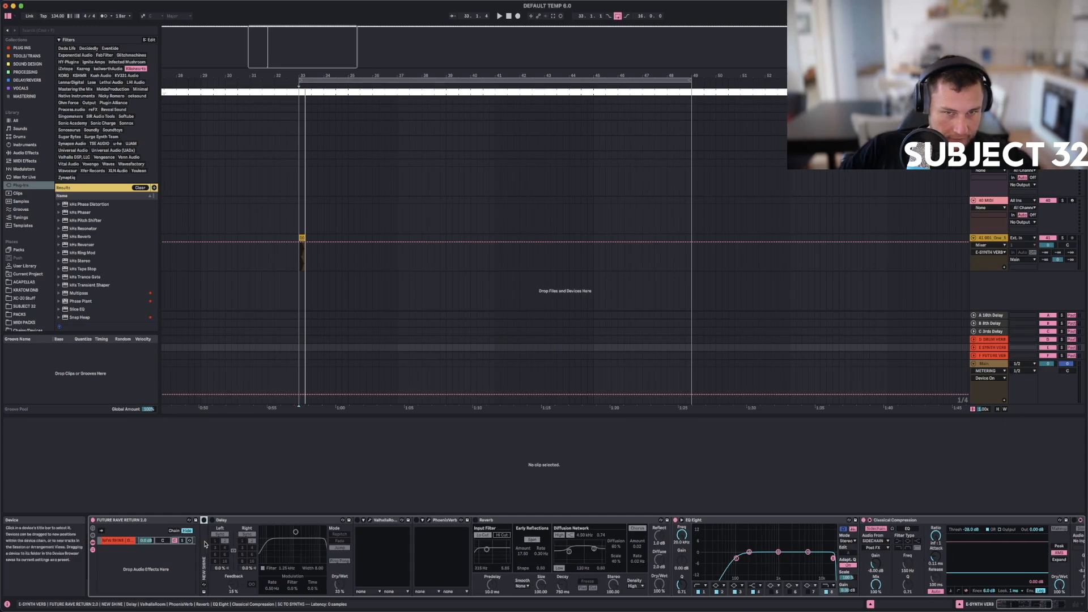
{"action": "key", "text": "Delete"}
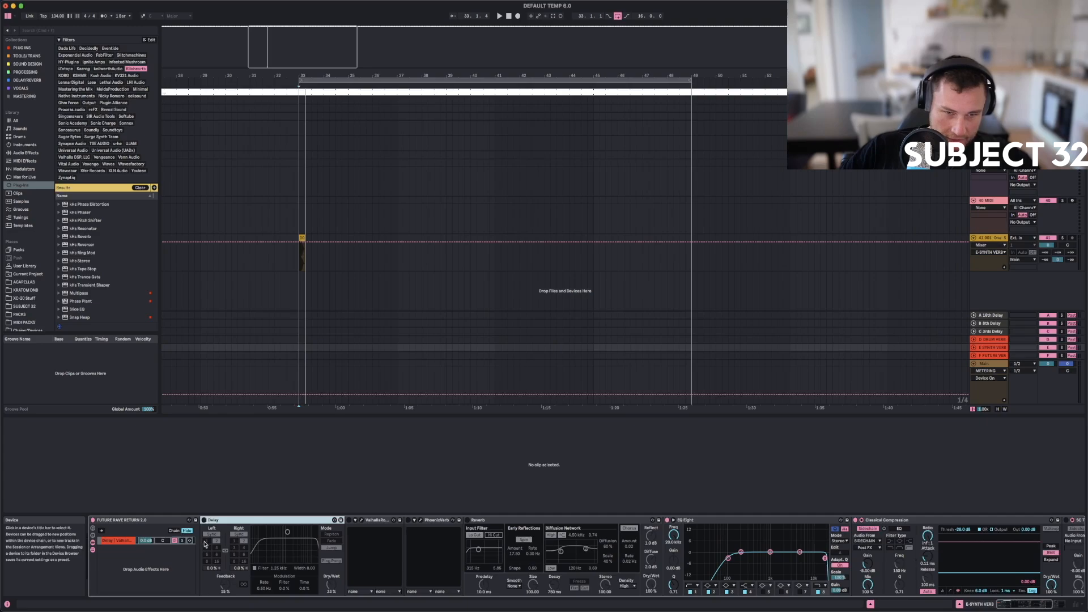
{"action": "key", "text": "Delete"}
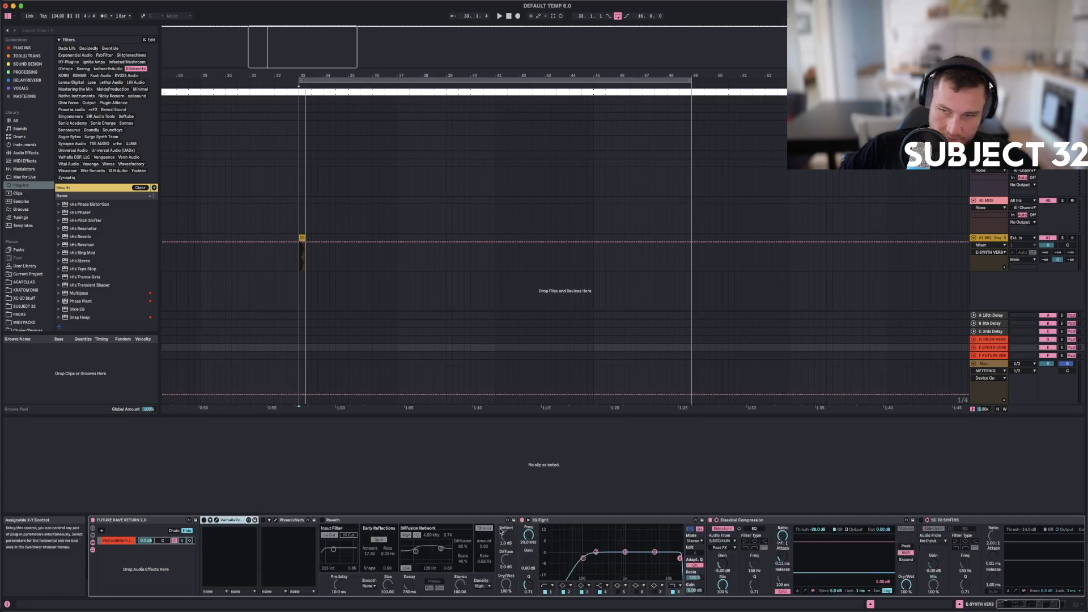
Play the one-shot clip, lower its track volume, and compare the sound with its Synth Verb send off and restored.
{"action": "left_click", "coordinate": [301, 260]}
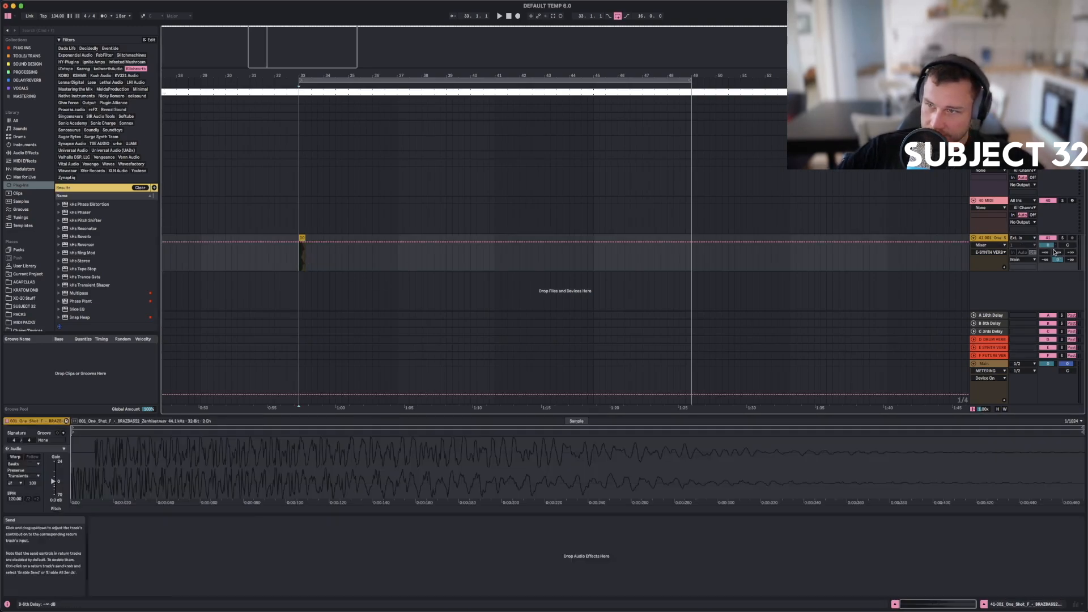
{"action": "left_click_drag", "start_coordinate": [1049, 246], "coordinate": [1049, 259]}
{"action": "key", "text": "space"}
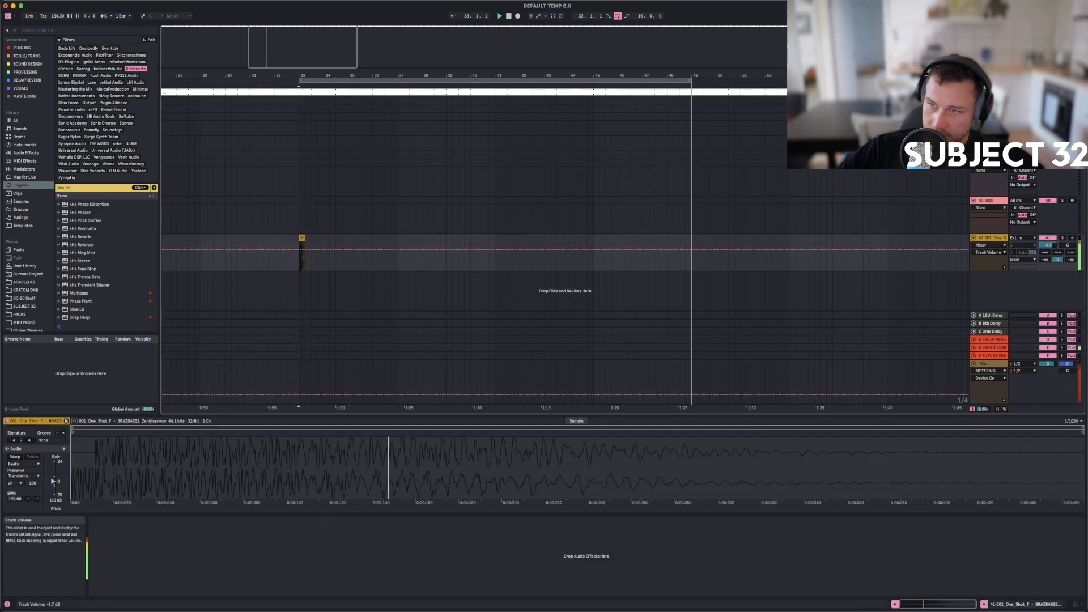
{"action": "left_click", "coordinate": [1054, 262]}
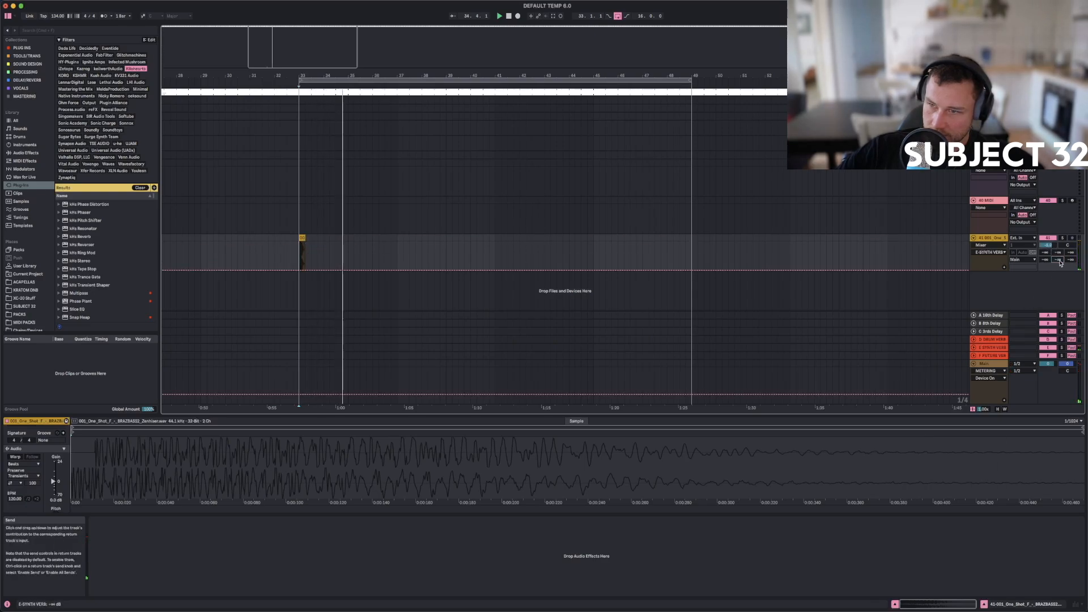
{"action": "left_click_drag", "start_coordinate": [1057, 260], "coordinate": [1058, 218]}
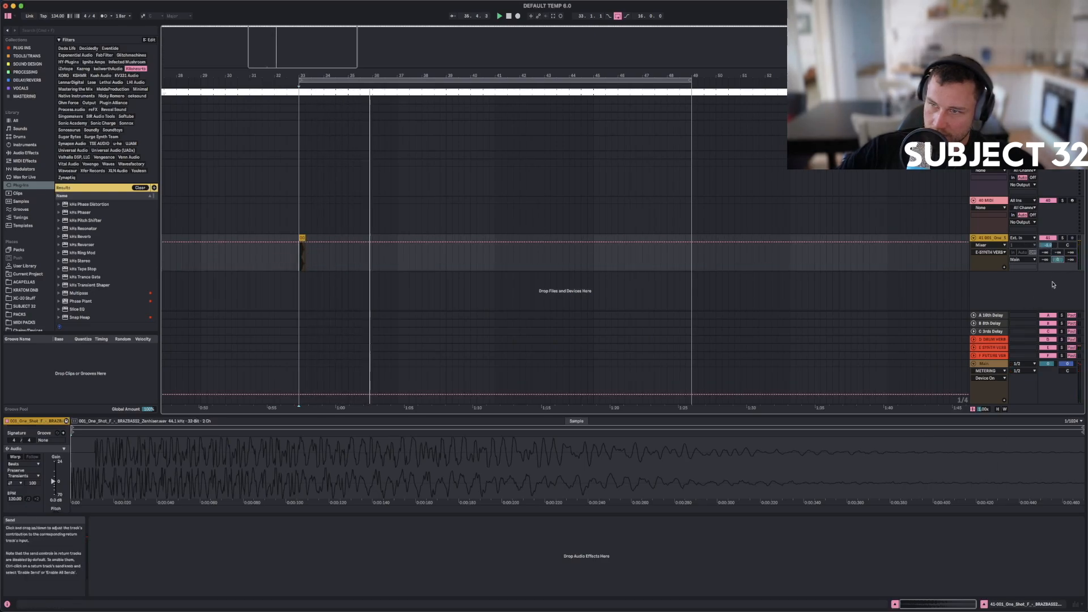
Enable ValhallaRoom on Synth Verb, open its interface, and set the decay to 3.21 s while auditioning the one-shot.
{"action": "left_click", "coordinate": [995, 348]}
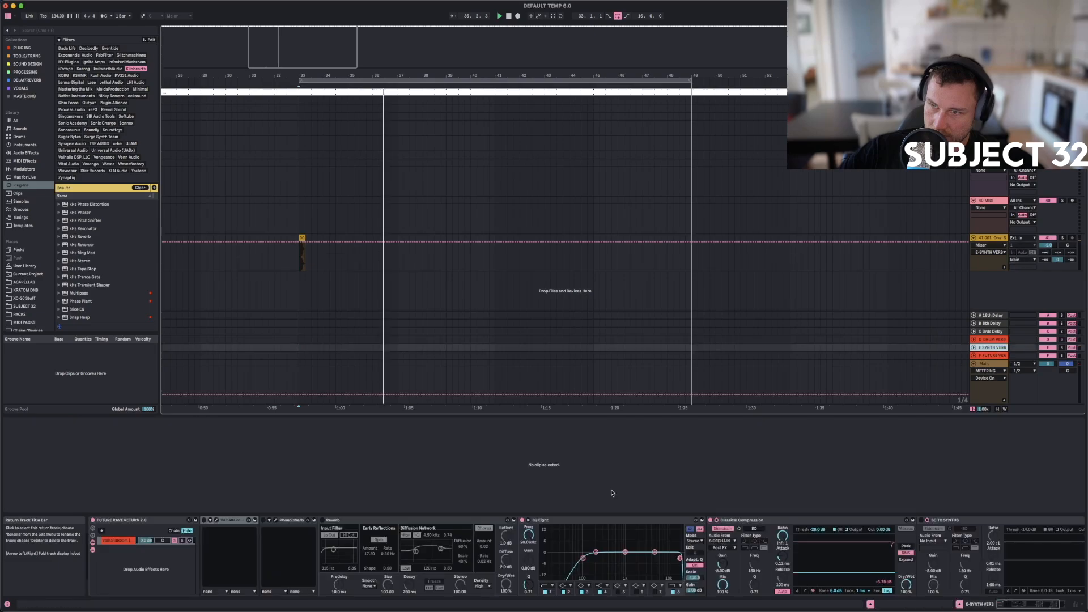
{"action": "left_click", "coordinate": [204, 521]}
{"action": "key", "text": "space"}
{"action": "key", "text": "space"}
{"action": "left_click", "coordinate": [216, 520]}
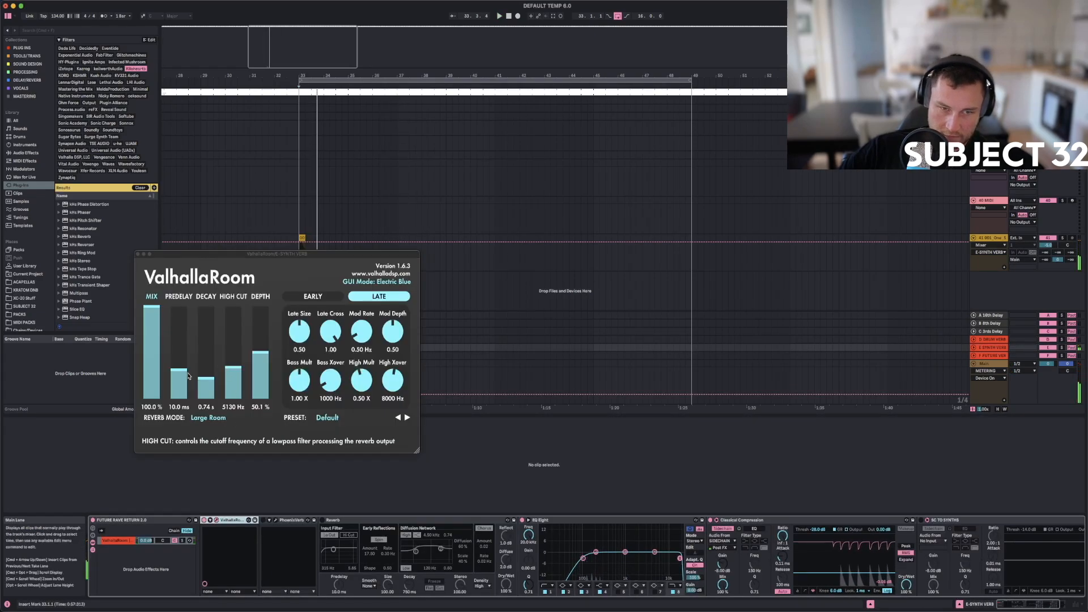
{"action": "mouse_move", "coordinate": [209, 391]}
{"action": "left_mouse_down"}
{"action": "mouse_move", "coordinate": [215, 354]}
{"action": "mouse_move", "coordinate": [210, 369]}
{"action": "left_mouse_up"}
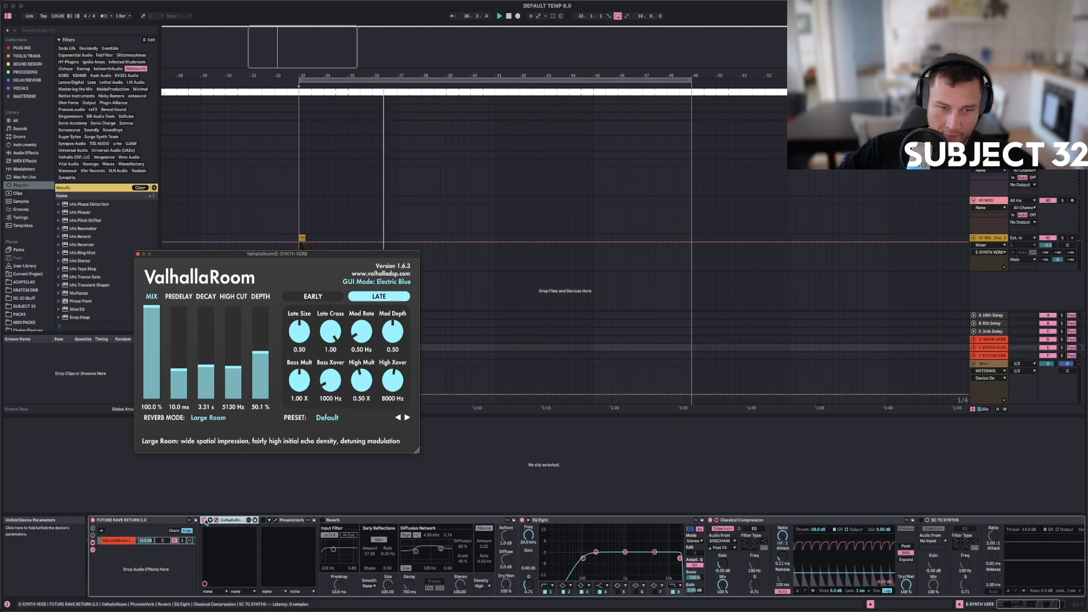
Enable PhoenixVerb in the Synth Verb chain and raise its reverb time to 3.29 seconds.
{"action": "left_click", "coordinate": [264, 520]}
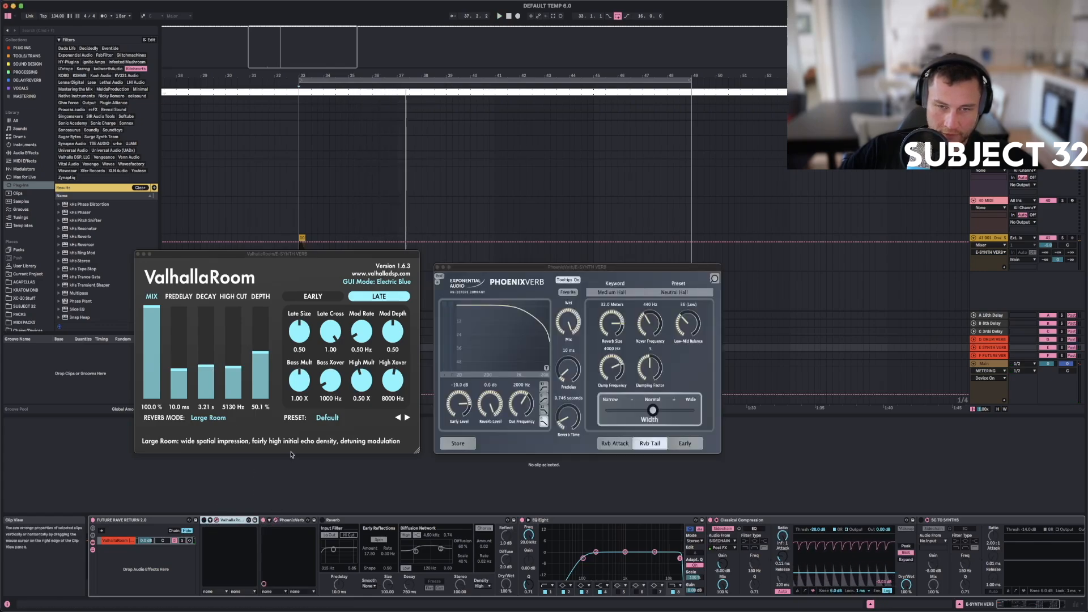
{"action": "left_click_drag", "start_coordinate": [573, 414], "coordinate": [583, 375]}
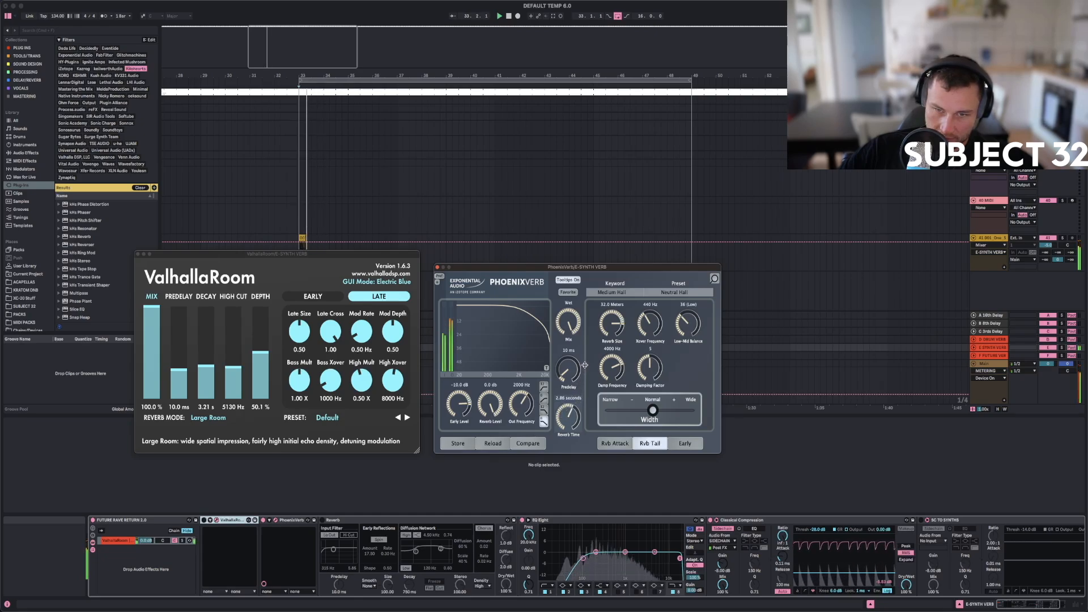
{"action": "left_click_drag", "start_coordinate": [583, 375], "coordinate": [587, 362]}
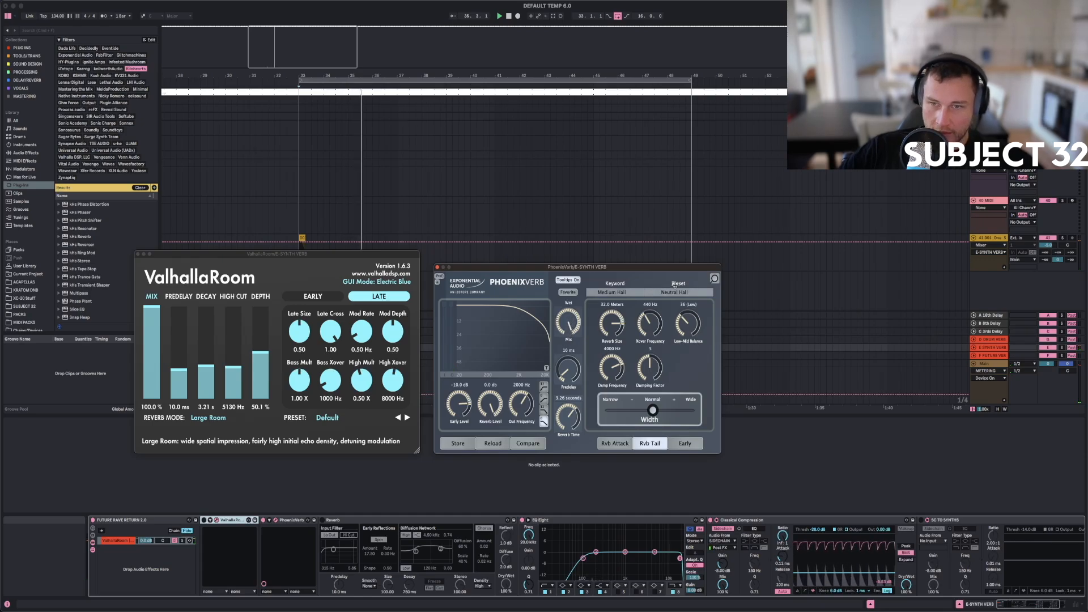
Audition PhoenixVerb's Church Nave (Drk), Stone Church (Drk) and Med Tail Hall (Narr) presets, and load Med Tail Hall (Drk).
{"action": "left_click", "coordinate": [655, 293]}
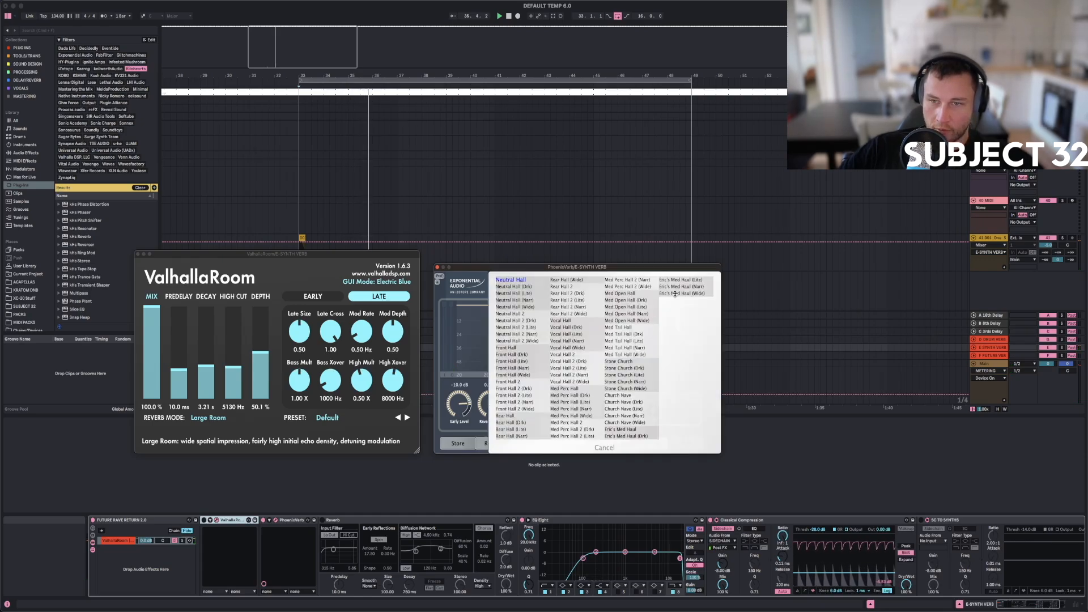
{"action": "left_click", "coordinate": [624, 402]}
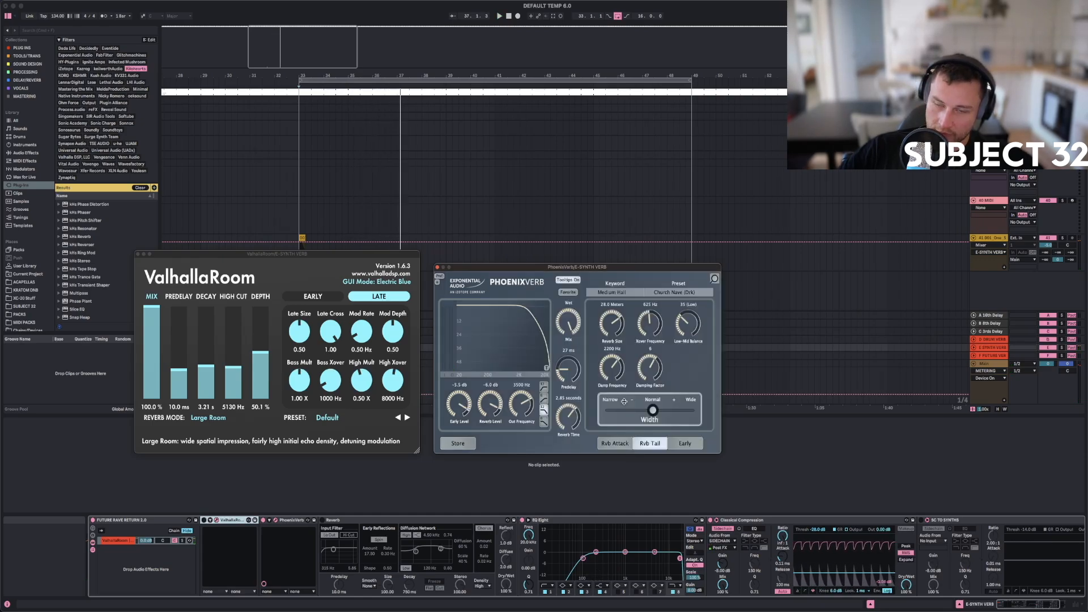
{"action": "left_click", "coordinate": [671, 292]}
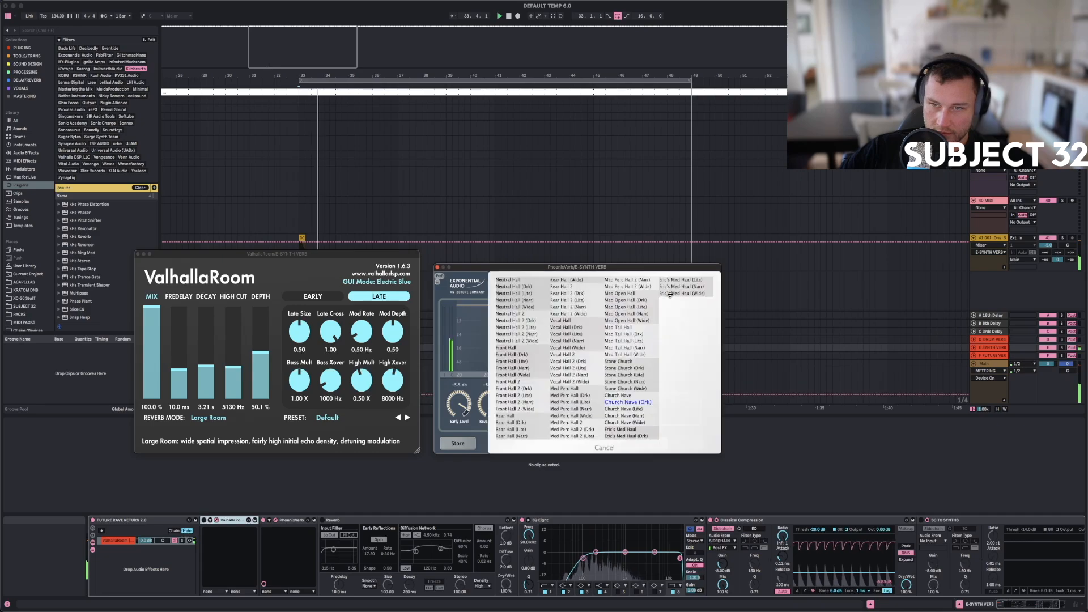
{"action": "left_click", "coordinate": [631, 369]}
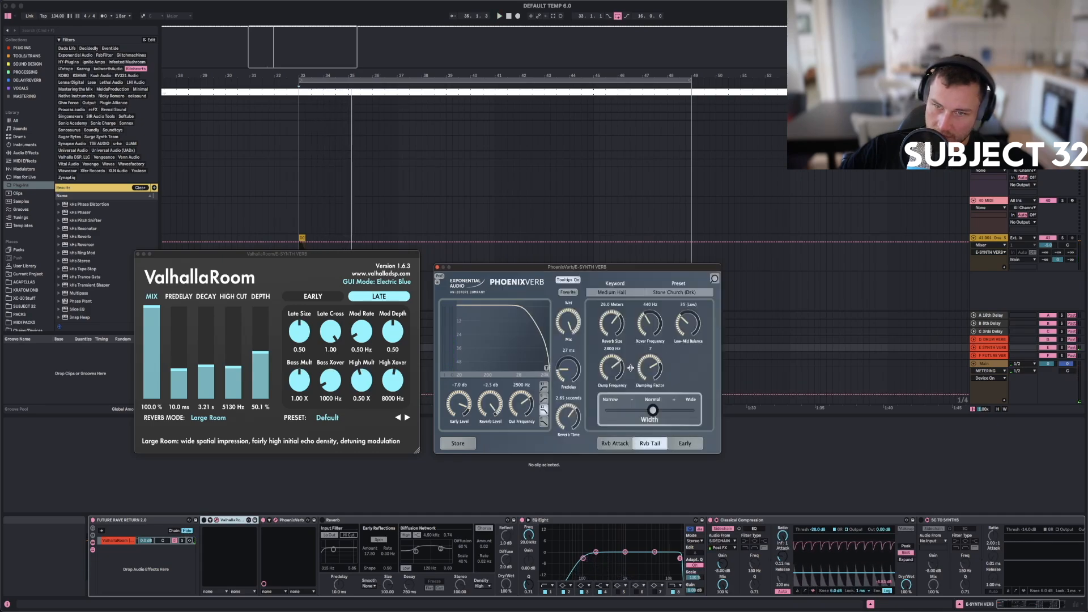
{"action": "left_click", "coordinate": [669, 291]}
{"action": "left_click", "coordinate": [629, 347]}
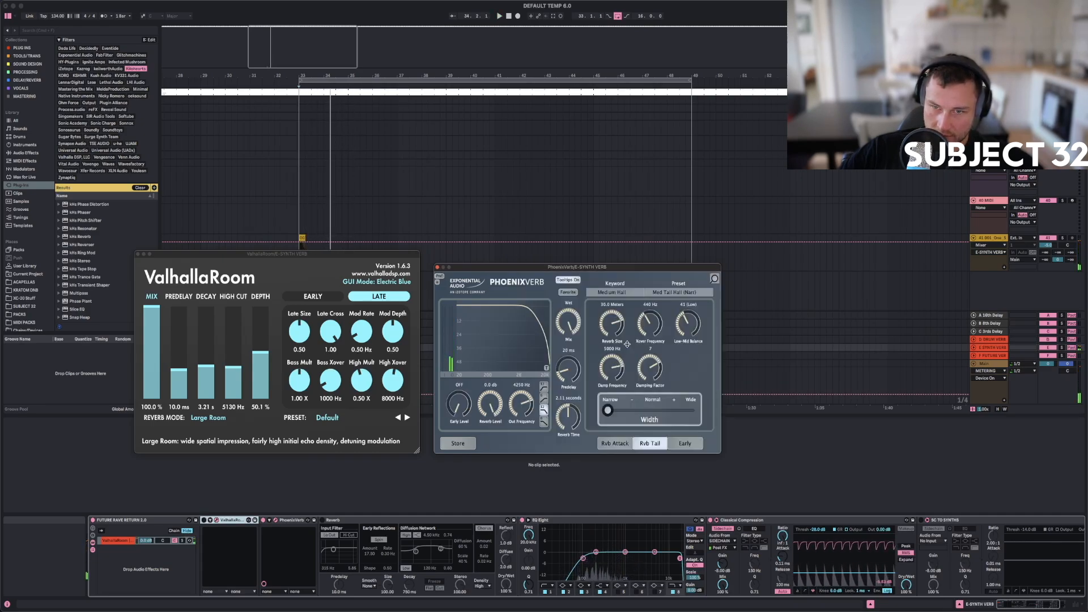
{"action": "left_click", "coordinate": [666, 292]}
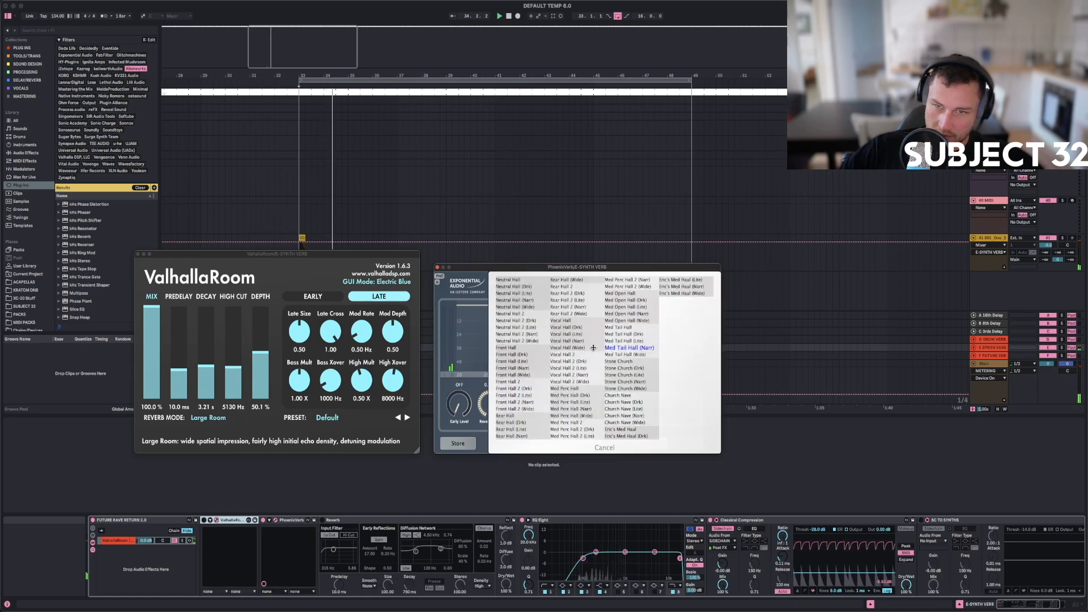
{"action": "left_click", "coordinate": [624, 334]}
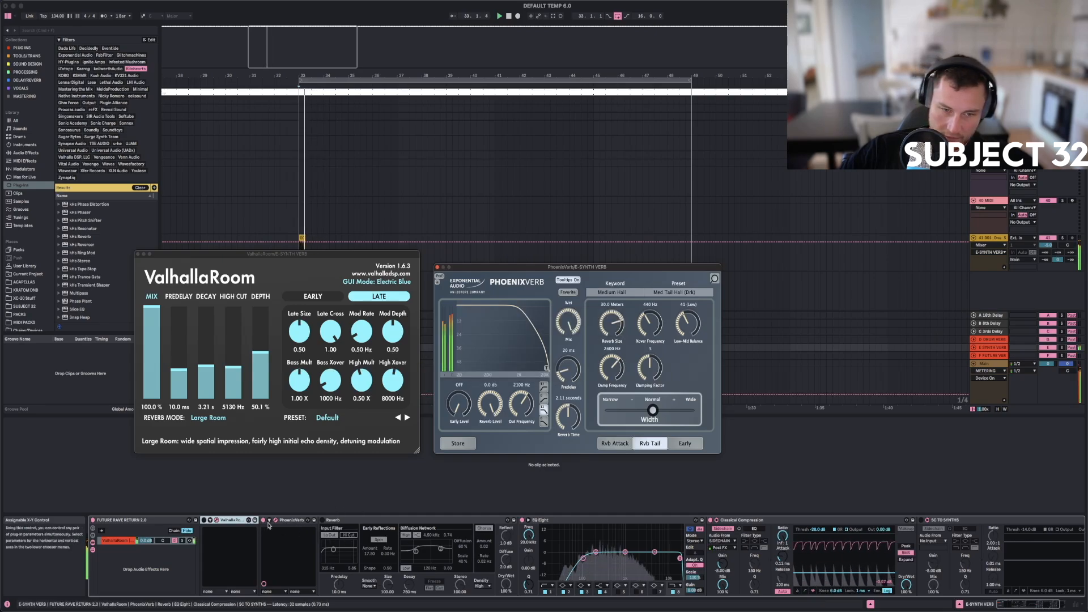
Load the LongChamber preset from the Chambers category in ValhallaRoom.
{"action": "left_click", "coordinate": [325, 417]}
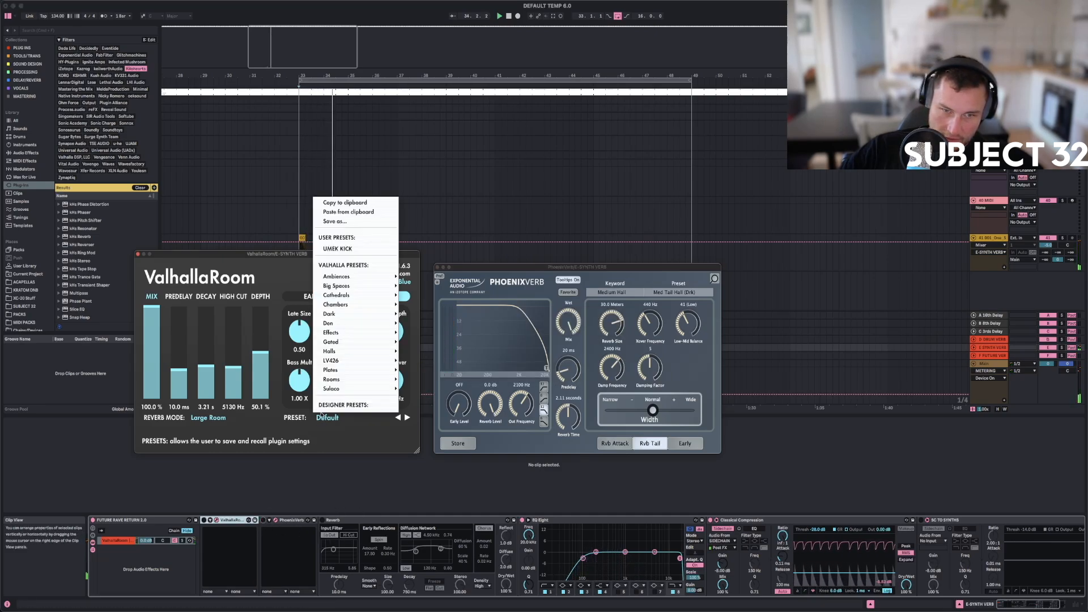
{"action": "mouse_move", "coordinate": [345, 286]}
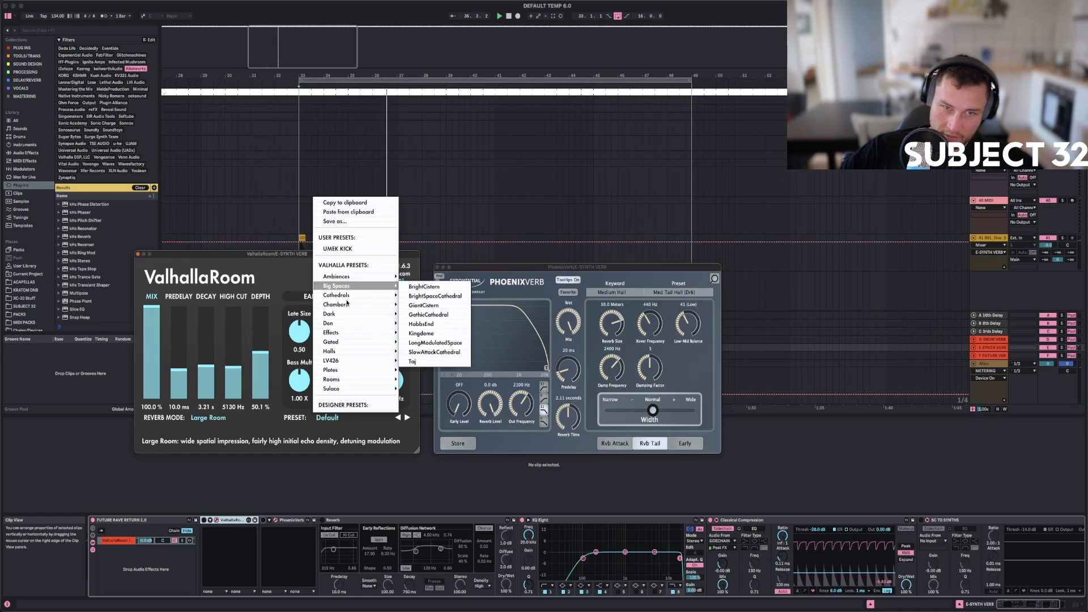
{"action": "mouse_move", "coordinate": [371, 305]}
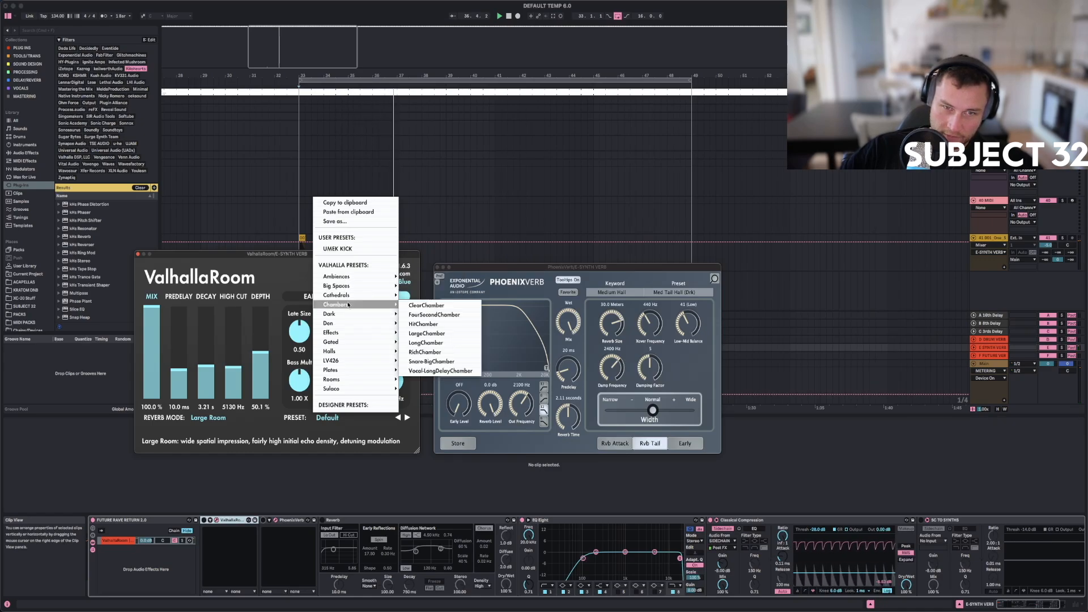
{"action": "left_click", "coordinate": [437, 342]}
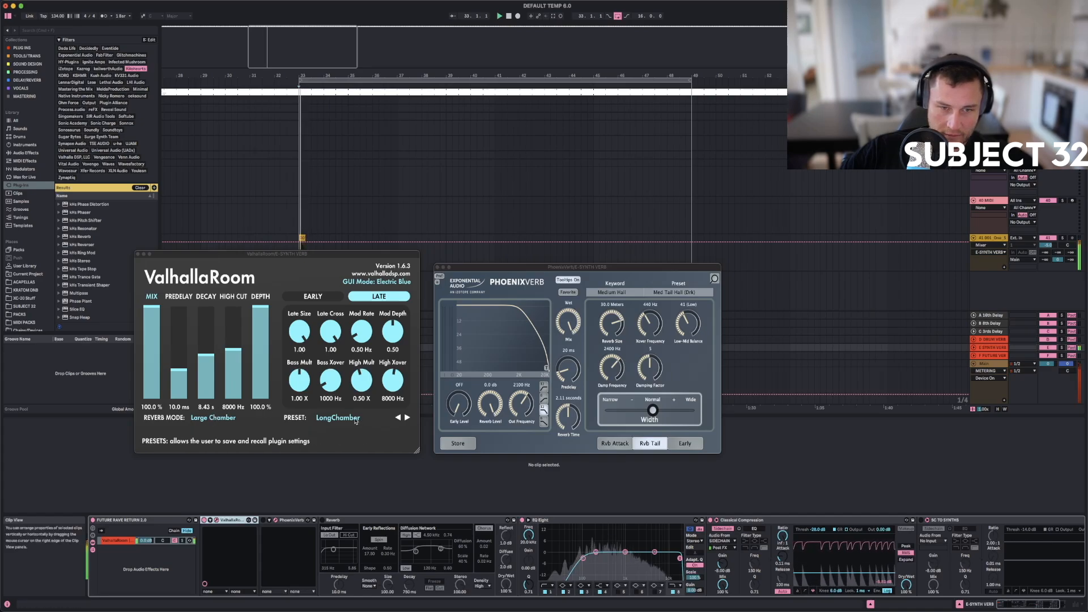
Set ValhallaRoom's reverb mode to Dark Chamber and its depth to 49.1 %.
{"action": "left_click", "coordinate": [213, 417]}
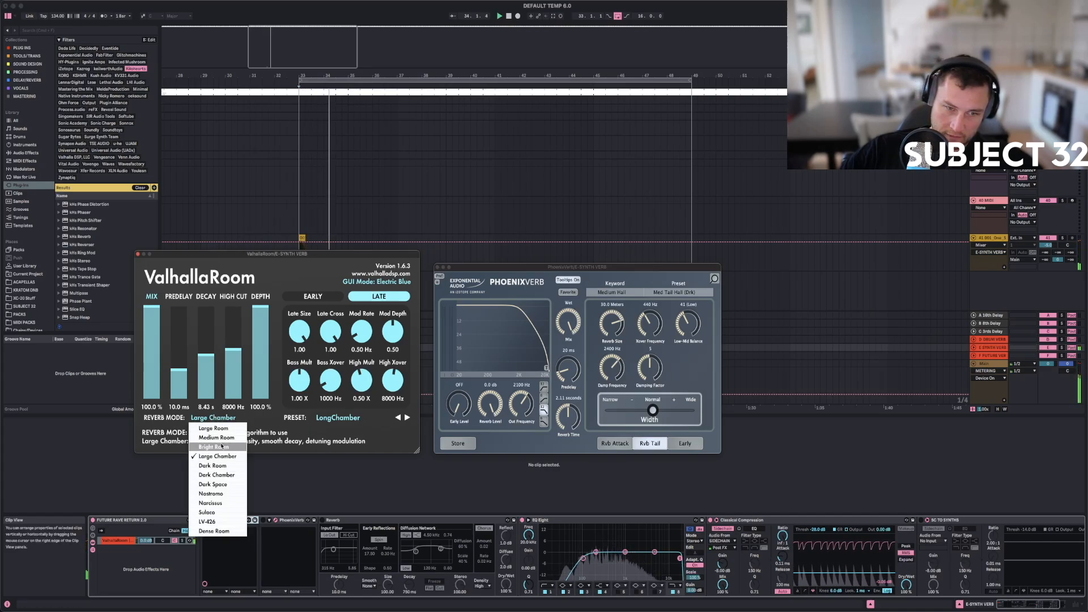
{"action": "left_click", "coordinate": [221, 475]}
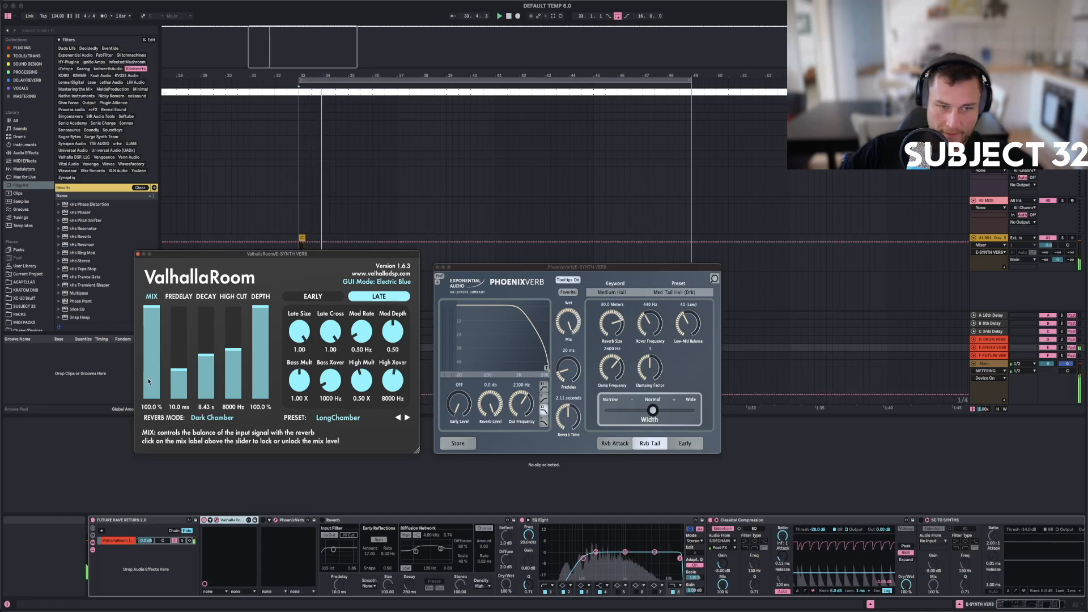
{"action": "left_click", "coordinate": [256, 351]}
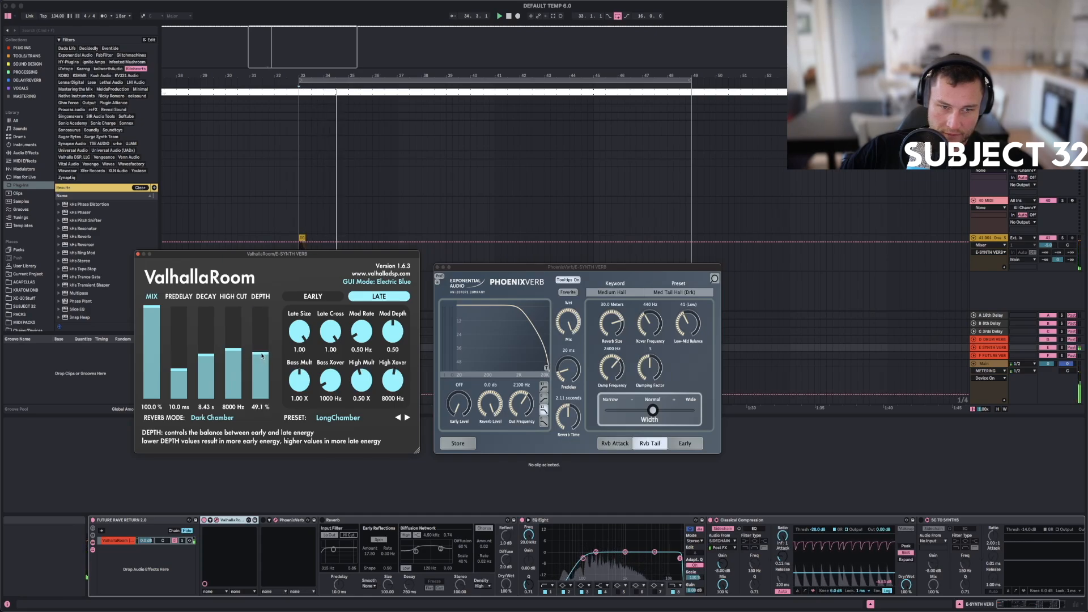
Set ValhallaRoom's depth to 50.0 %, high cut to 12050 Hz and decay to 4.40 s.
{"action": "left_click_drag", "start_coordinate": [262, 355], "coordinate": [262, 355]}
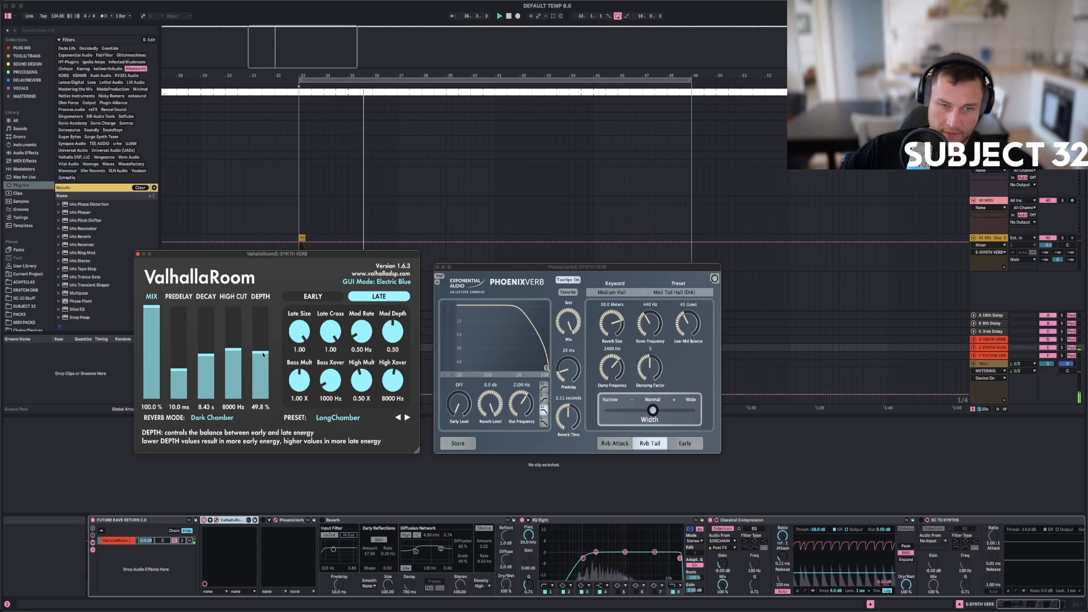
{"action": "key", "text": "space"}
{"action": "key", "text": "space"}
{"action": "mouse_move", "coordinate": [233, 347]}
{"action": "left_mouse_down"}
{"action": "mouse_move", "coordinate": [236, 308]}
{"action": "mouse_move", "coordinate": [237, 345]}
{"action": "left_mouse_up"}
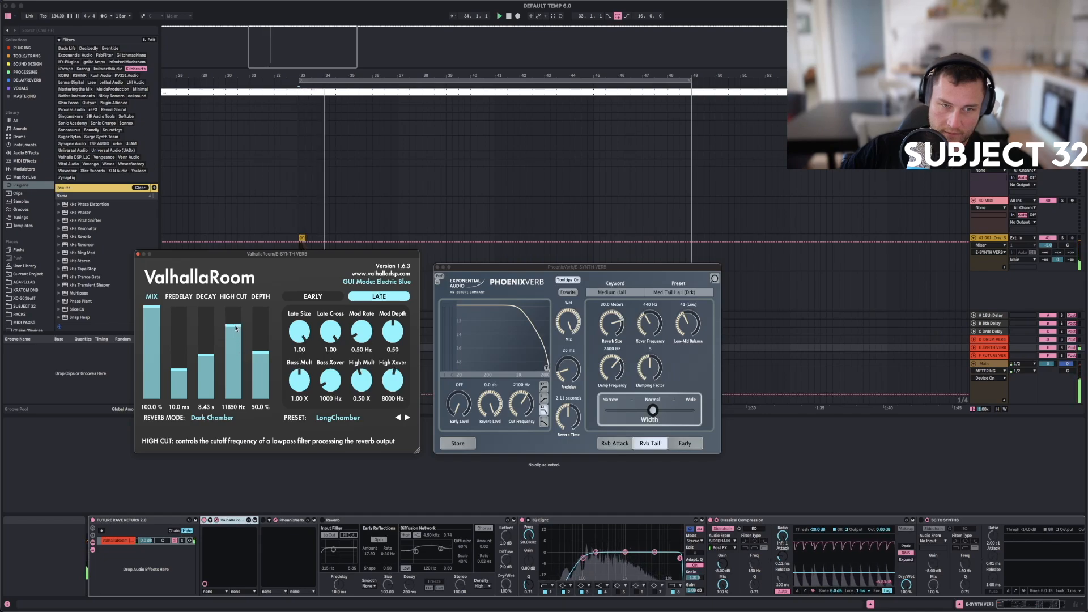
{"action": "left_click_drag", "start_coordinate": [206, 355], "coordinate": [209, 365]}
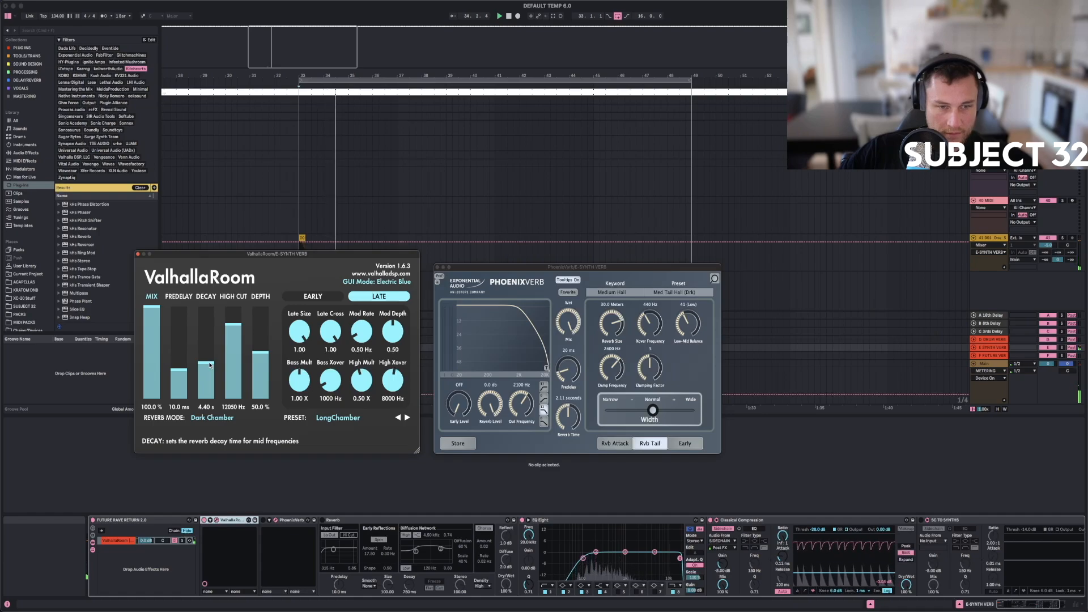
Enable PhoenixVerb and set its reverb type to Chamber in the reverb attack settings.
{"action": "left_click", "coordinate": [541, 268]}
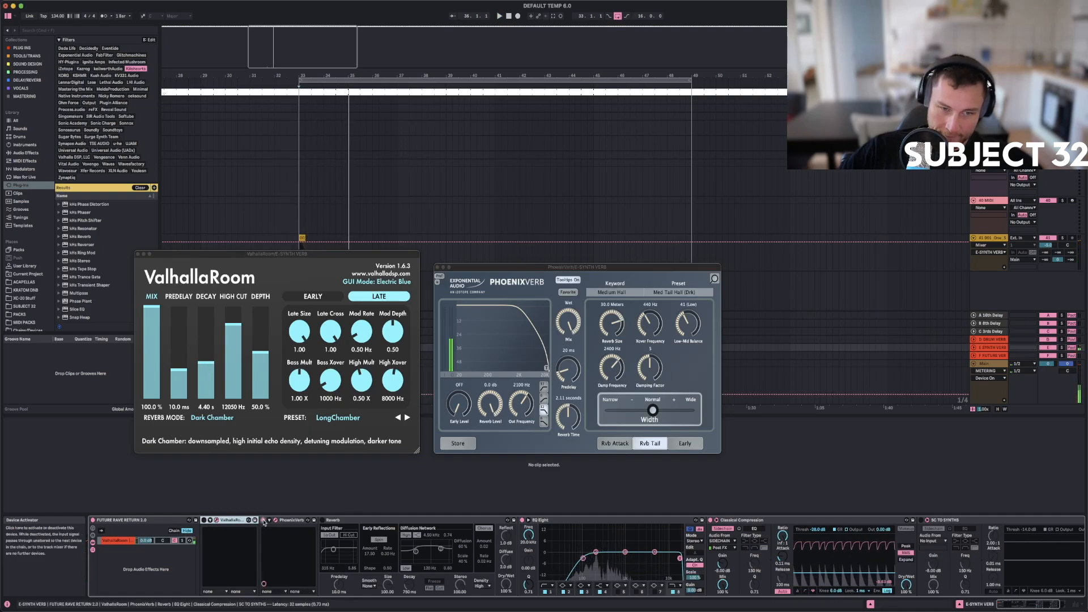
{"action": "key", "text": "space"}
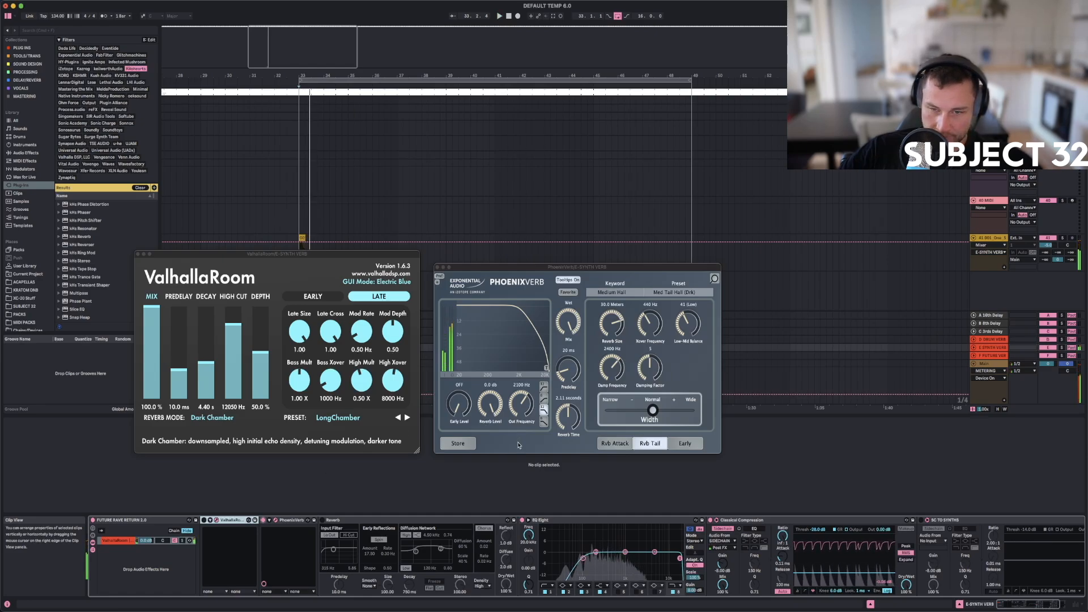
{"action": "left_click", "coordinate": [606, 442]}
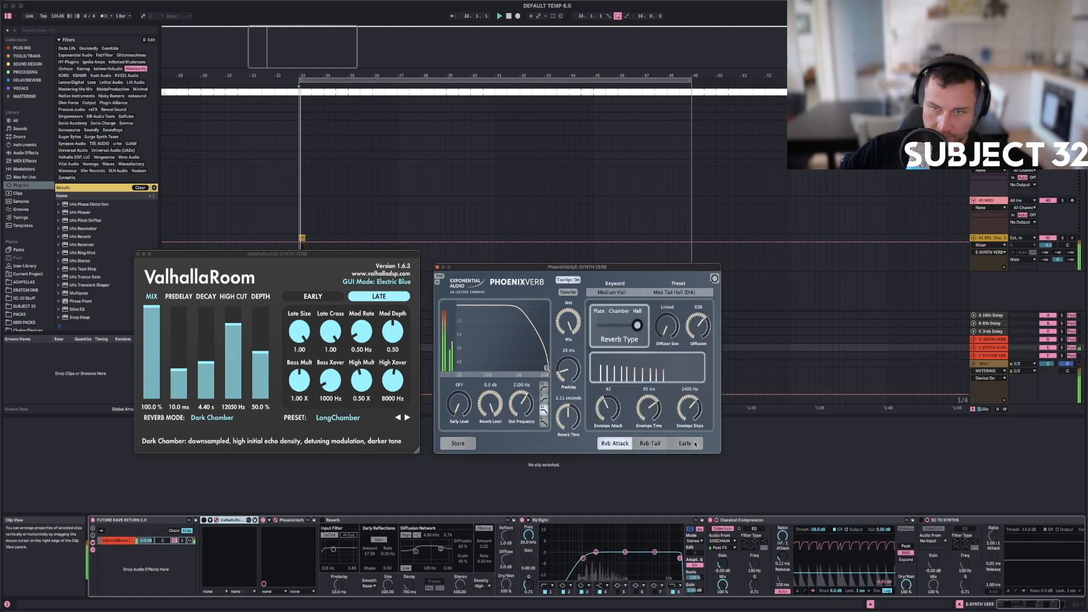
{"action": "left_click_drag", "start_coordinate": [637, 325], "coordinate": [618, 326]}
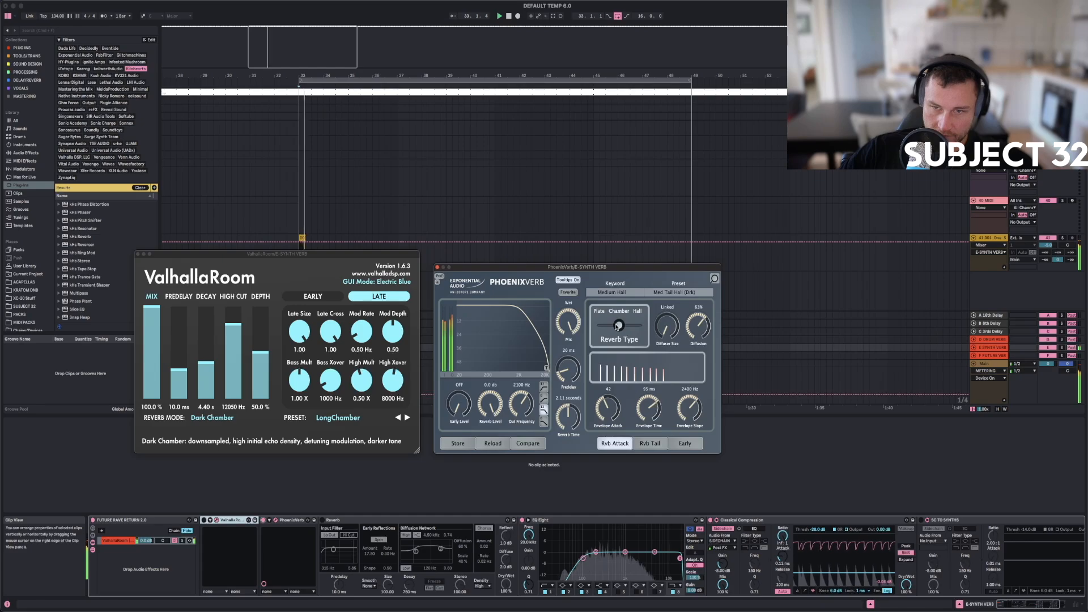
Audition PhoenixVerb's Lge Chamber, Lge Wooden Church 2 (Narr) and Lge Wooden Church 2 (Drk) presets from the Large Chamber category.
{"action": "left_click", "coordinate": [619, 292]}
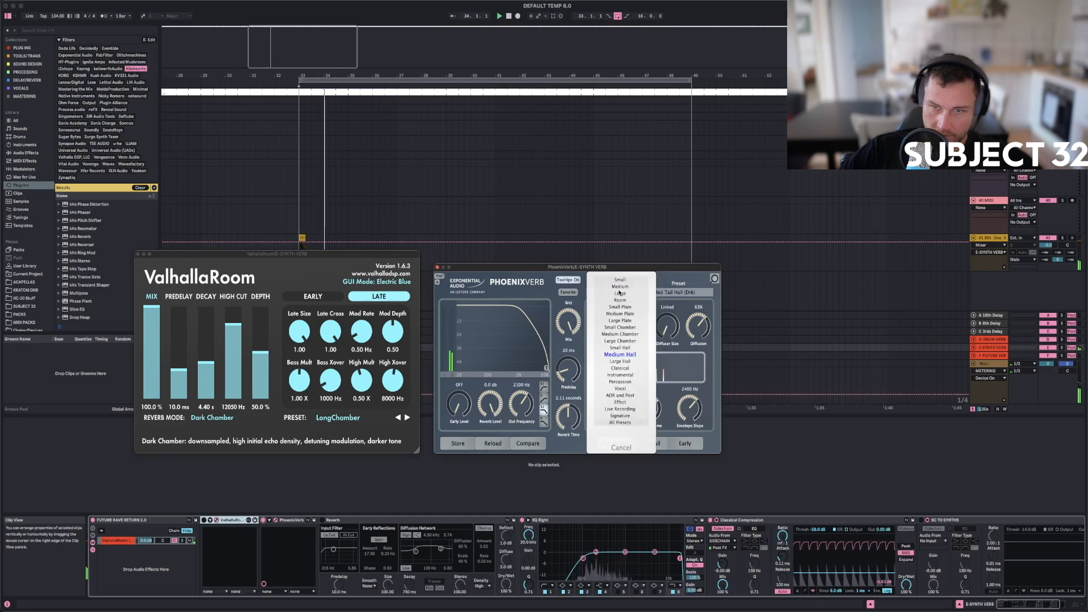
{"action": "left_click", "coordinate": [627, 340]}
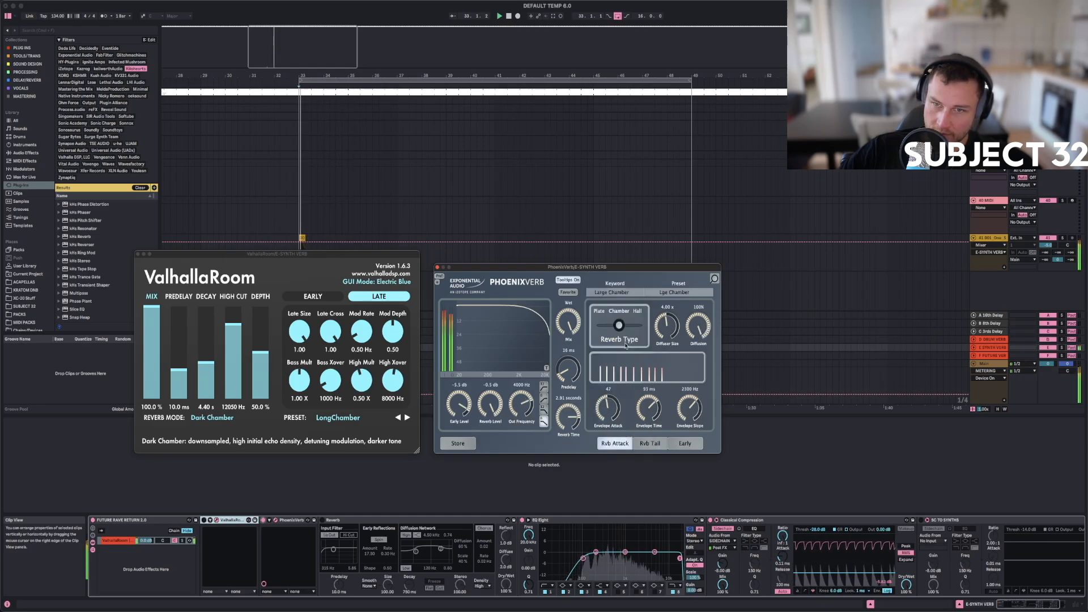
{"action": "left_click", "coordinate": [667, 293]}
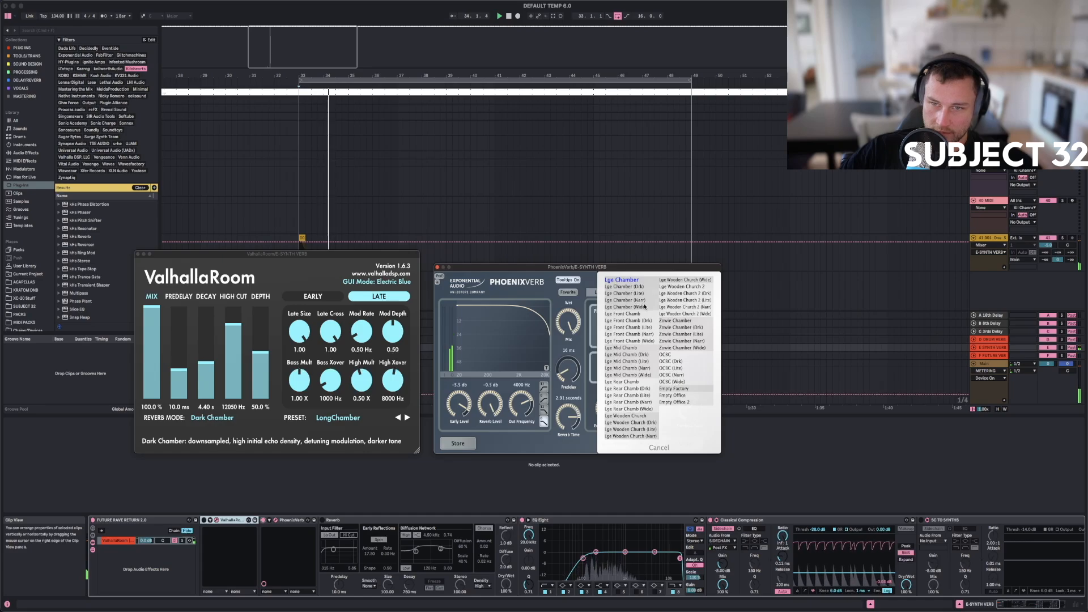
{"action": "left_click", "coordinate": [672, 306]}
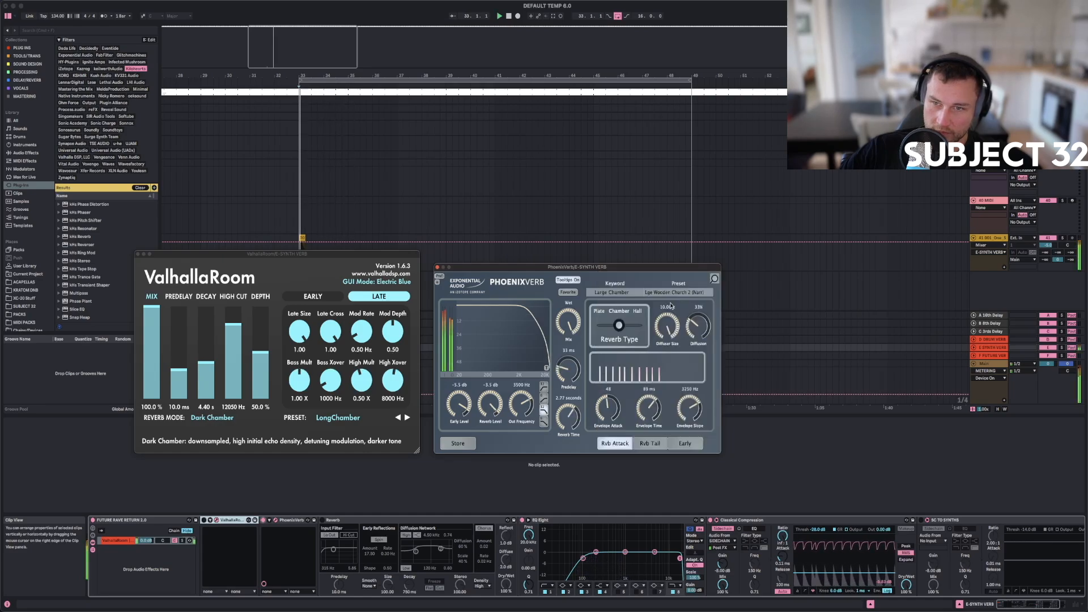
{"action": "left_click", "coordinate": [668, 292]}
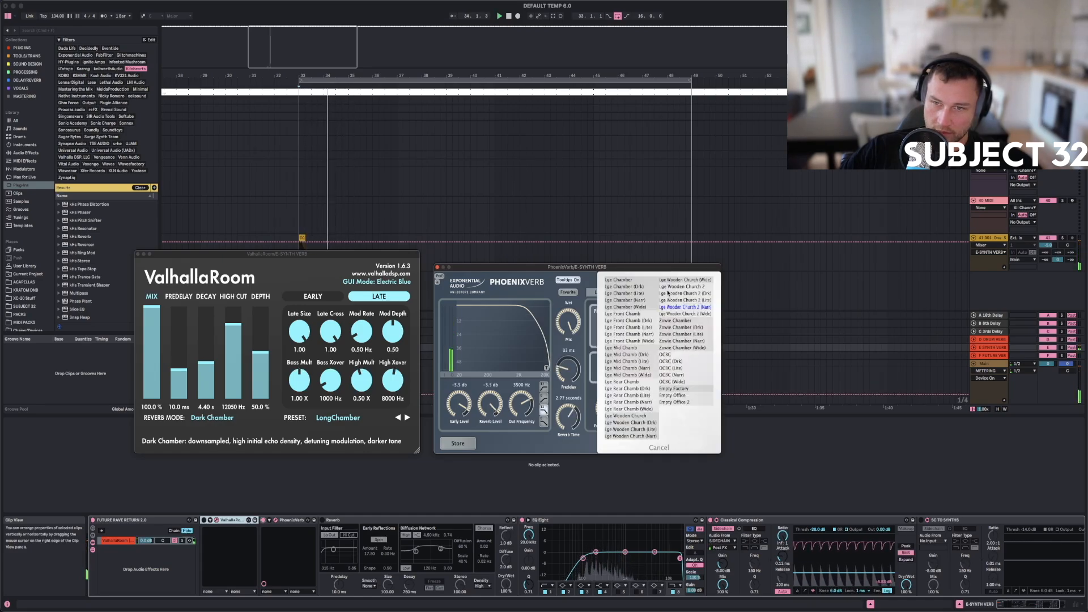
{"action": "left_click", "coordinate": [675, 293]}
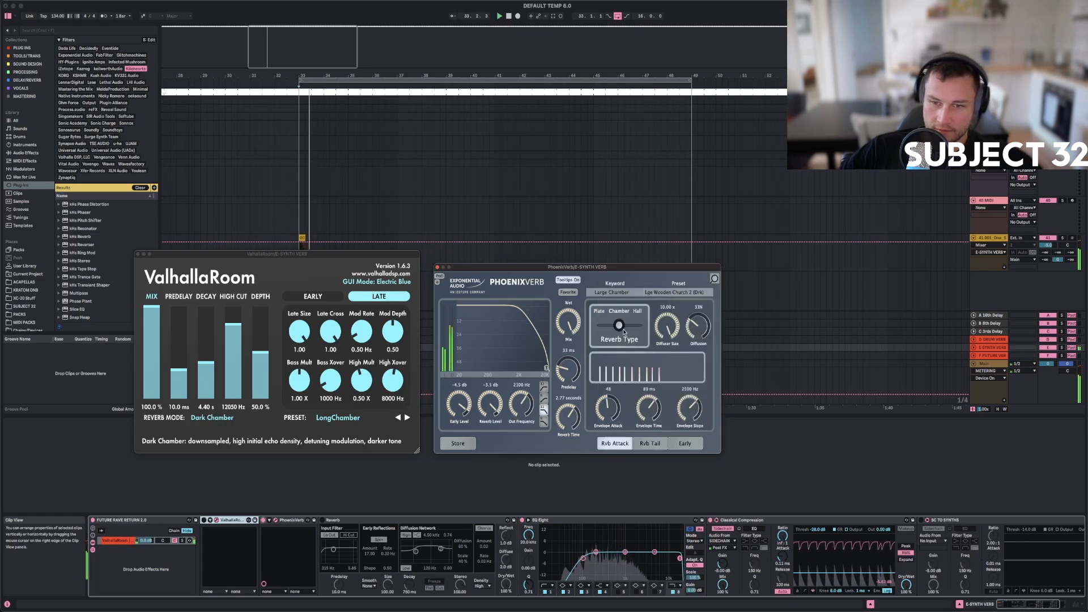
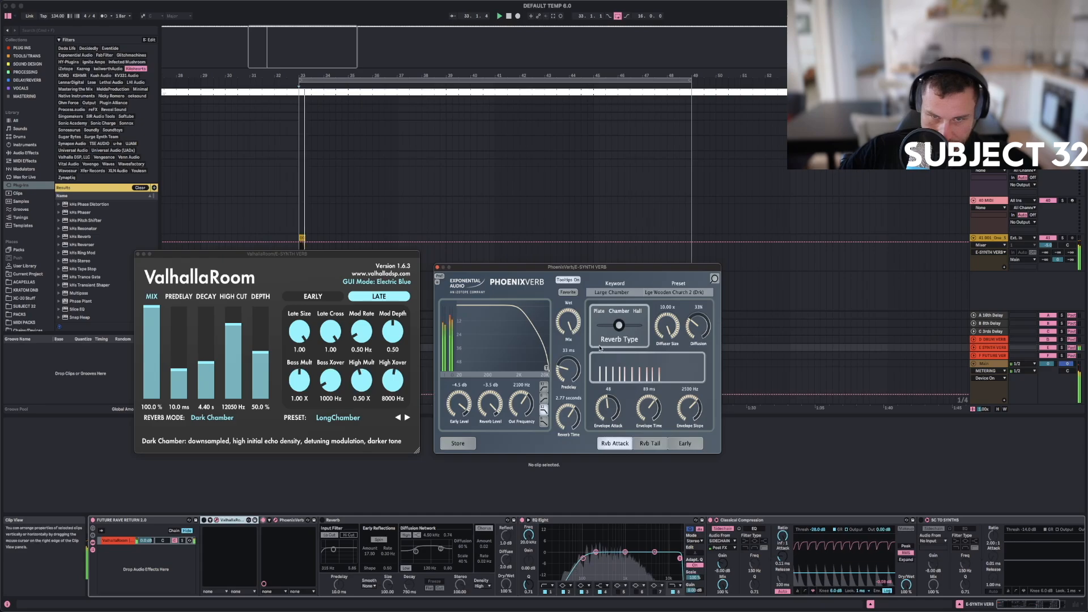
Audition PhoenixVerb's Lge Neutral Hall and Lge Neutral Hall (Drk) presets from the Large Hall category.
{"action": "left_click", "coordinate": [615, 292]}
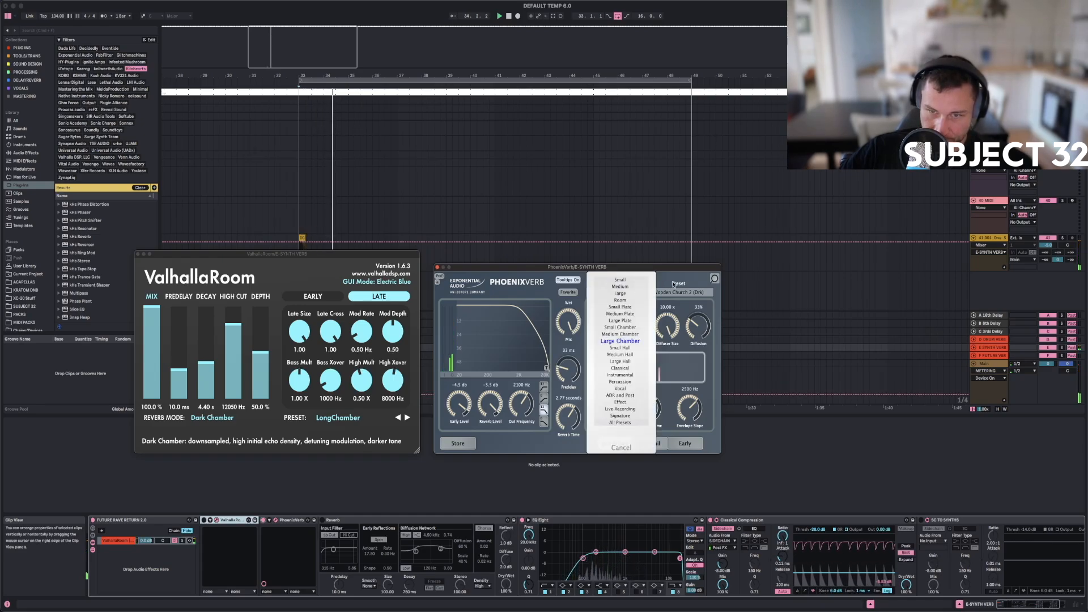
{"action": "left_click", "coordinate": [626, 361]}
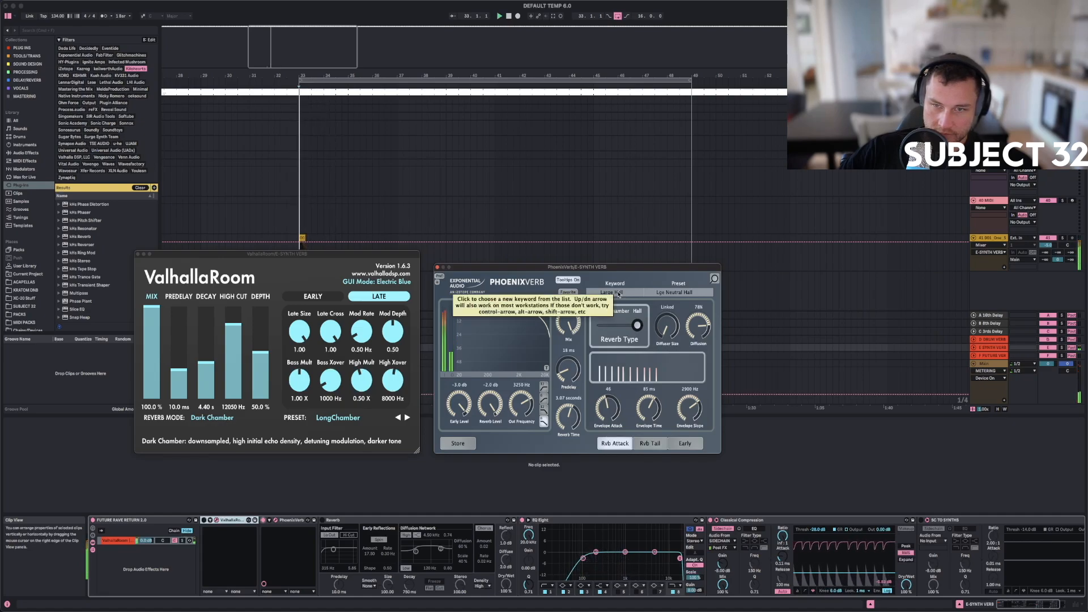
{"action": "left_click", "coordinate": [660, 292]}
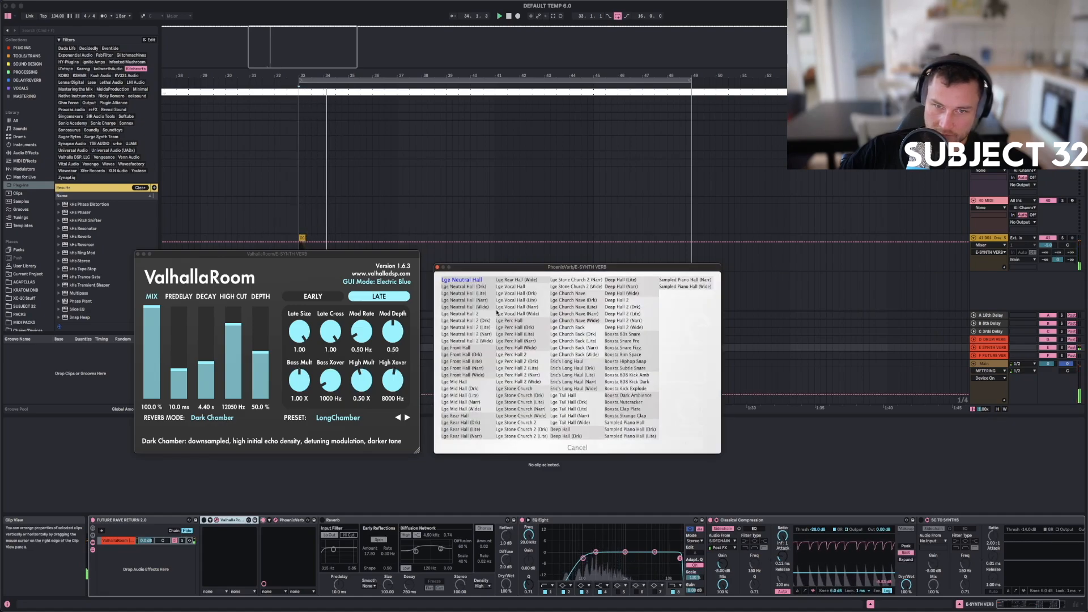
{"action": "left_click", "coordinate": [474, 288]}
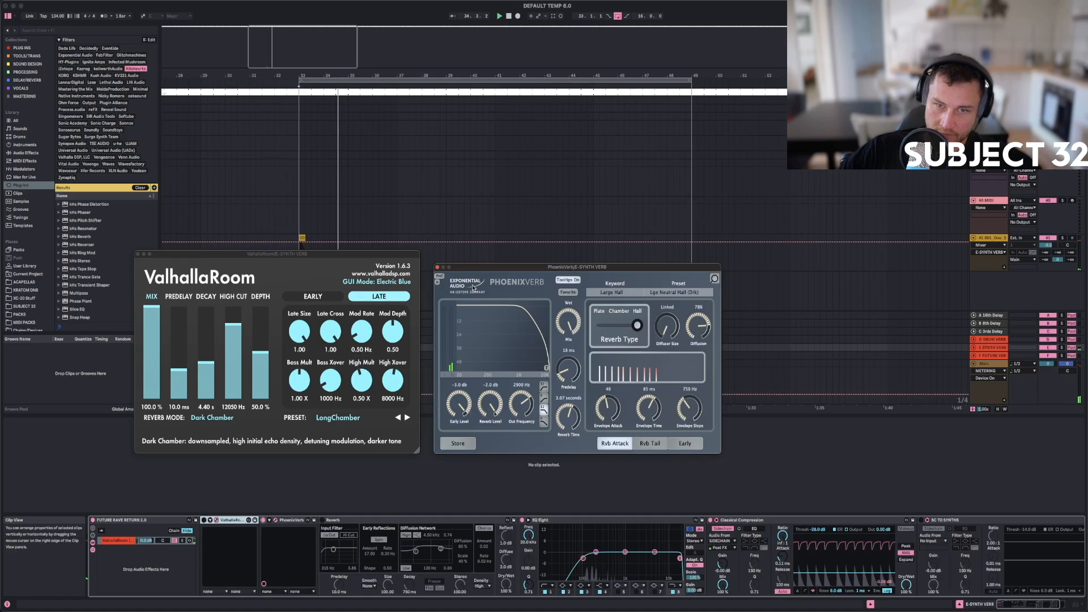
Return PhoenixVerb to the Large Chamber presets, audition Lge Front Chamb (Drk) and Lge Front Chamb (Wide), and load Lge Mid Chamb (Wide).
{"action": "left_click", "coordinate": [628, 293]}
{"action": "left_click", "coordinate": [624, 341]}
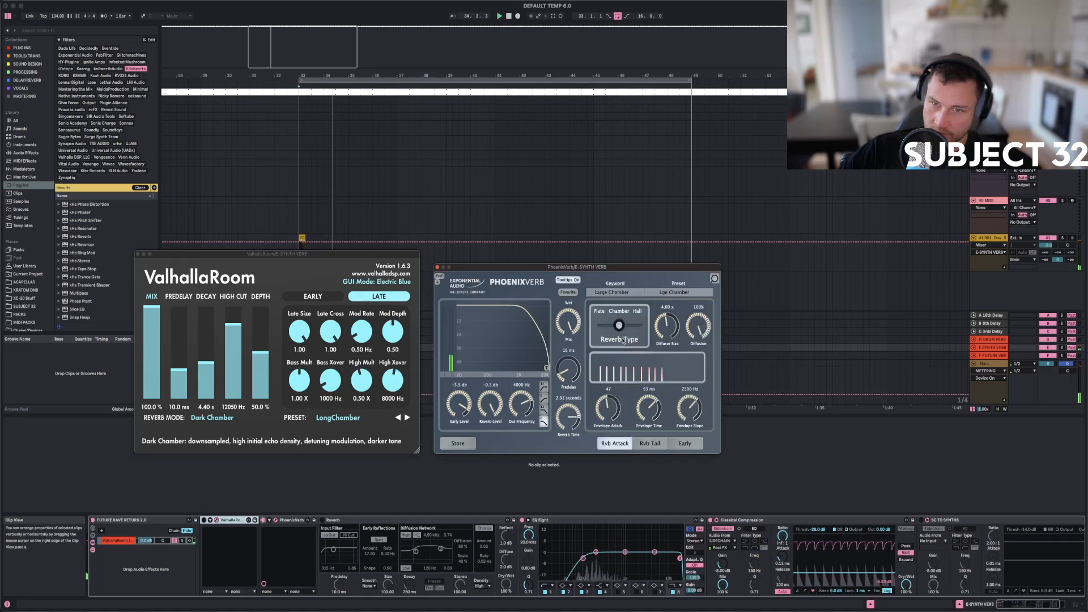
{"action": "left_click", "coordinate": [669, 293]}
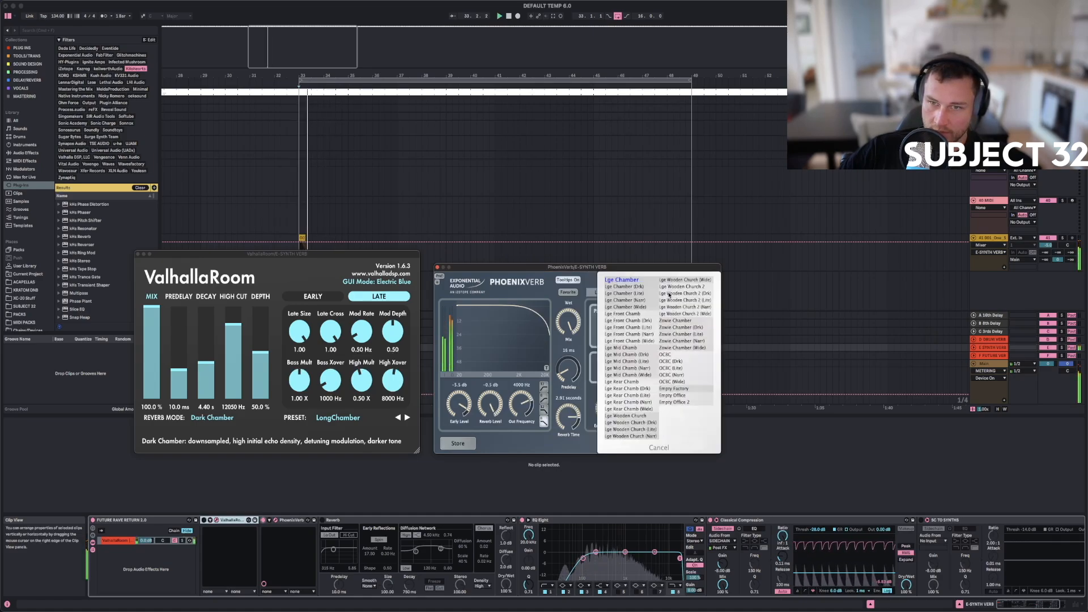
{"action": "left_click", "coordinate": [633, 321]}
{"action": "left_click", "coordinate": [654, 325]}
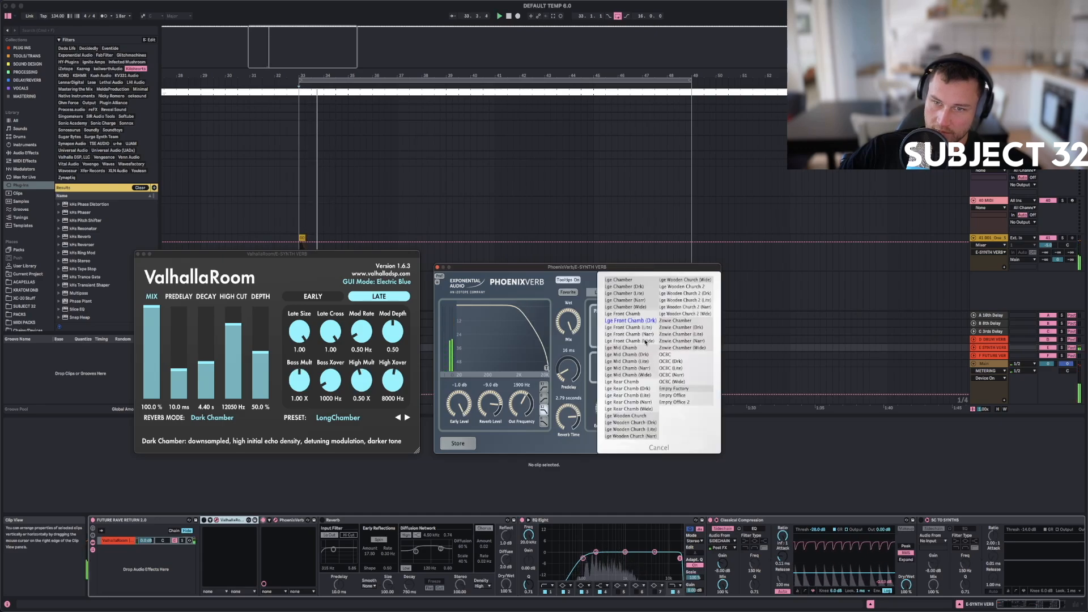
{"action": "left_click", "coordinate": [645, 342]}
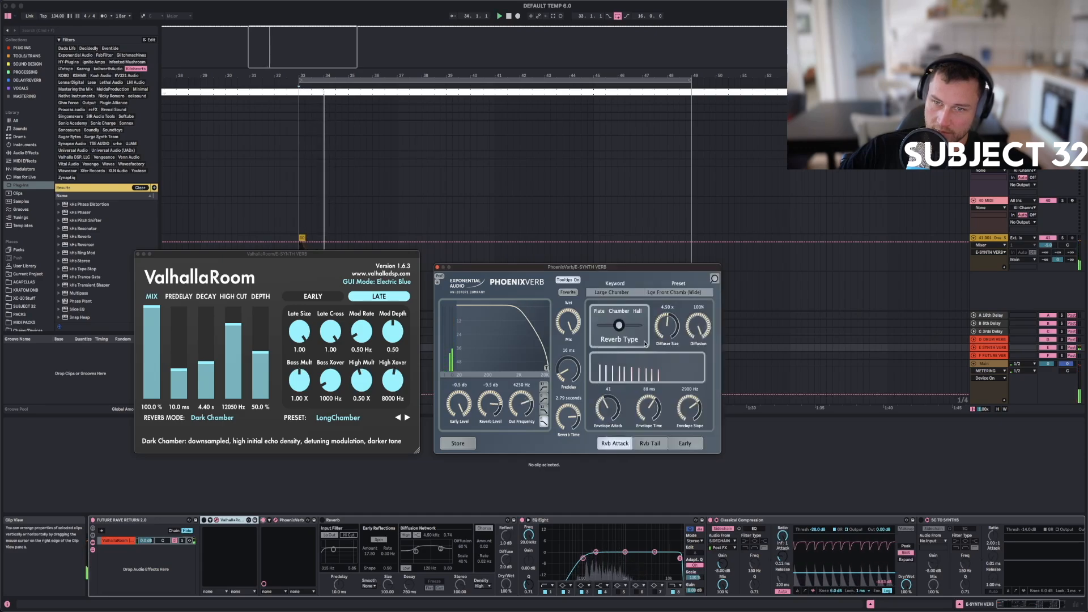
{"action": "left_click", "coordinate": [668, 294]}
{"action": "left_click", "coordinate": [636, 377]}
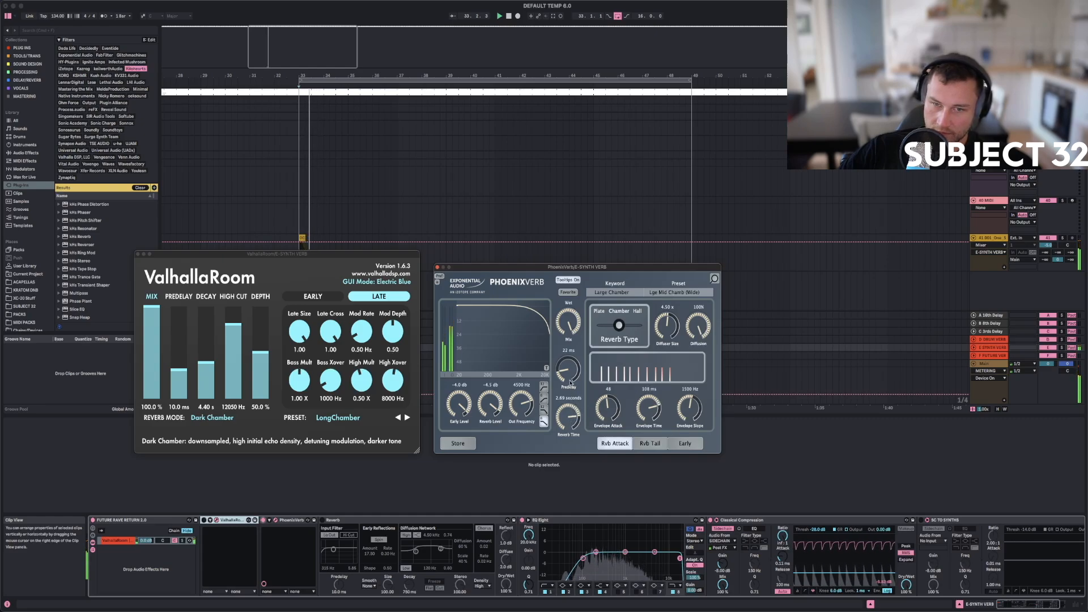
Set PhoenixVerb's reverb time to 4.47 seconds, and try a diffusor size of 10.00 before resetting it to 4.50.
{"action": "left_click_drag", "start_coordinate": [567, 406], "coordinate": [571, 407]}
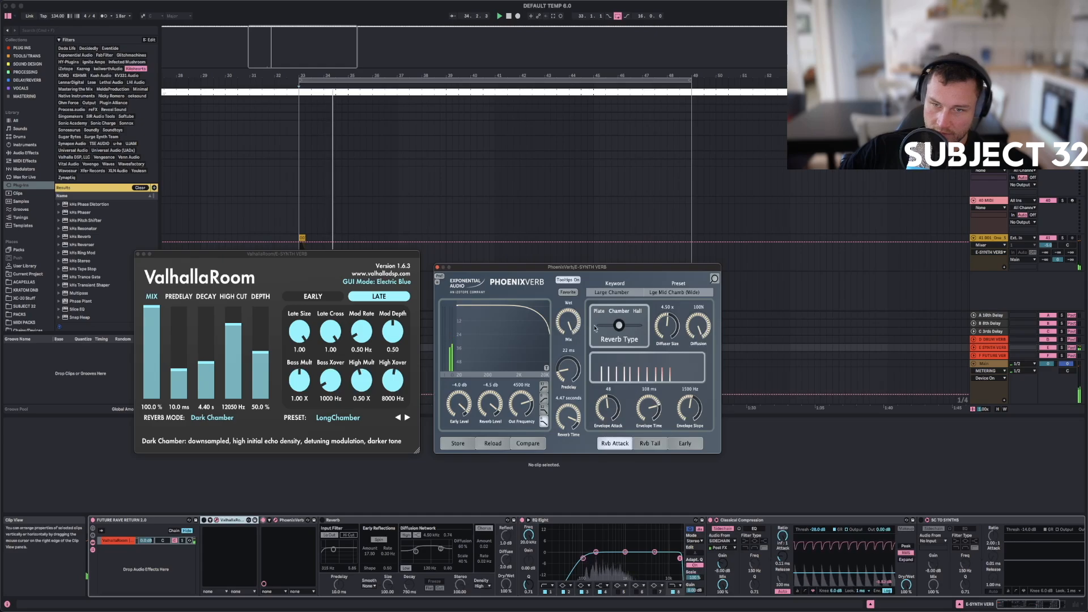
{"action": "left_click_drag", "start_coordinate": [621, 325], "coordinate": [687, 289]}
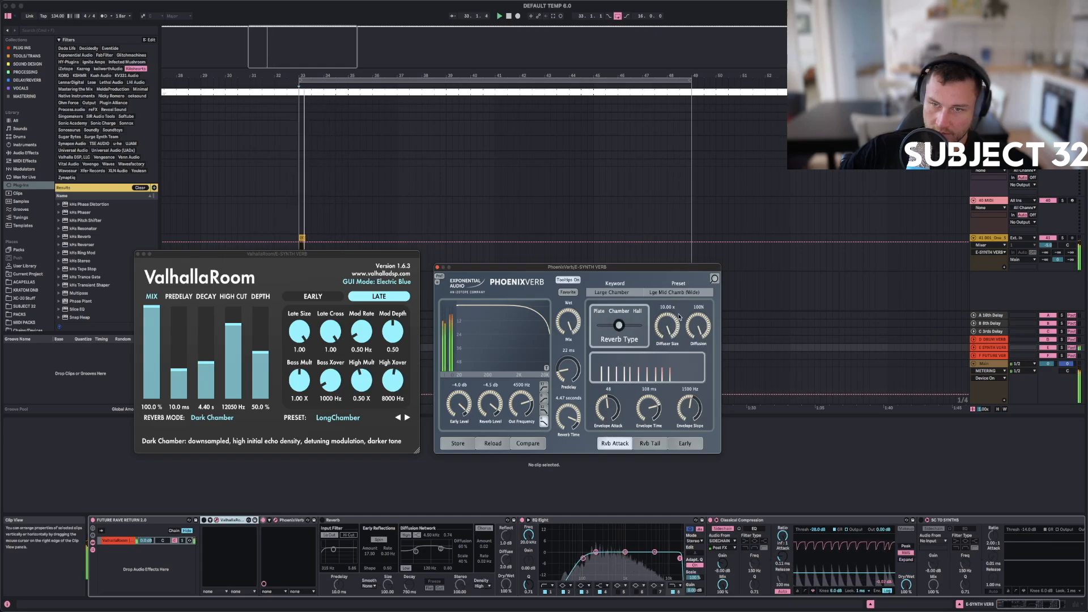
{"action": "double_click", "coordinate": [668, 328]}
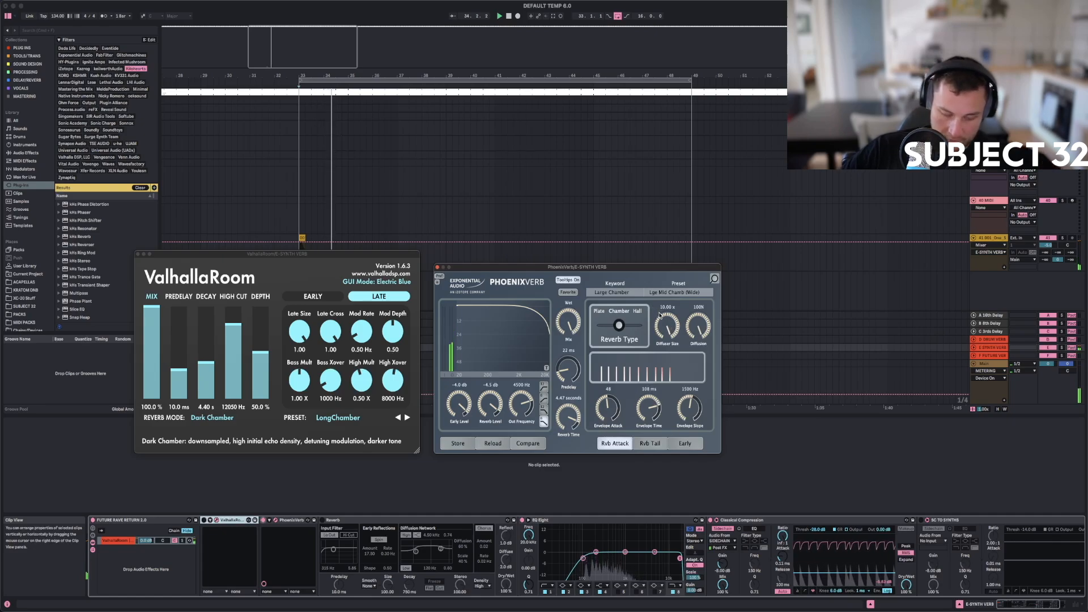
Compare PhoenixVerb's high-pass output filter shapes during playback and select the steeper low-pass shape.
{"action": "left_click", "coordinate": [544, 410]}
{"action": "key", "text": "space"}
{"action": "key", "text": "space"}
{"action": "left_click", "coordinate": [545, 387]}
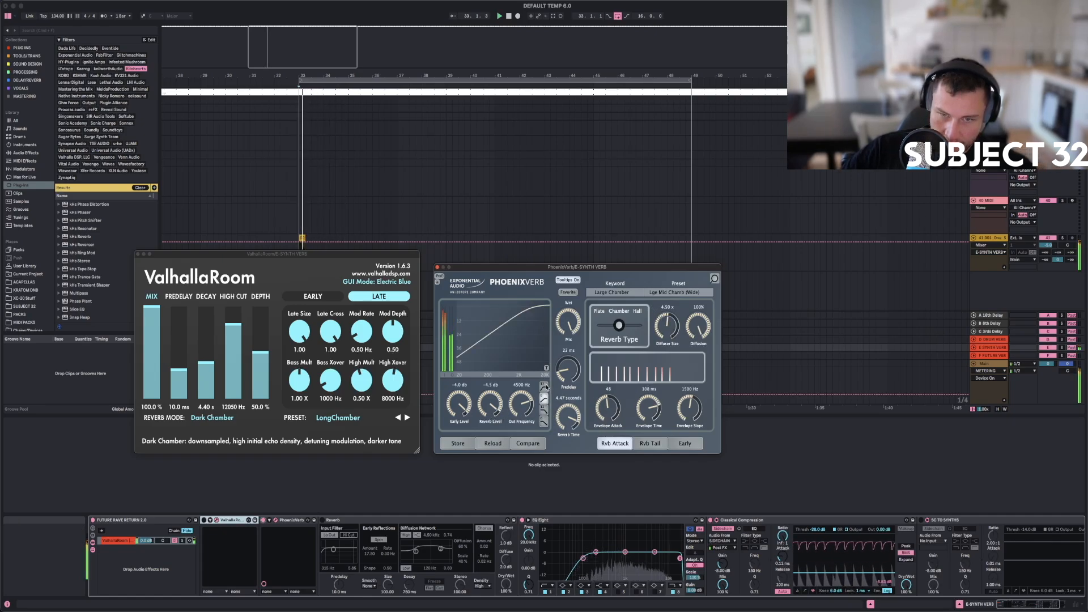
{"action": "left_click", "coordinate": [545, 387]}
{"action": "key", "text": "space"}
{"action": "key", "text": "space"}
{"action": "left_click", "coordinate": [545, 411]}
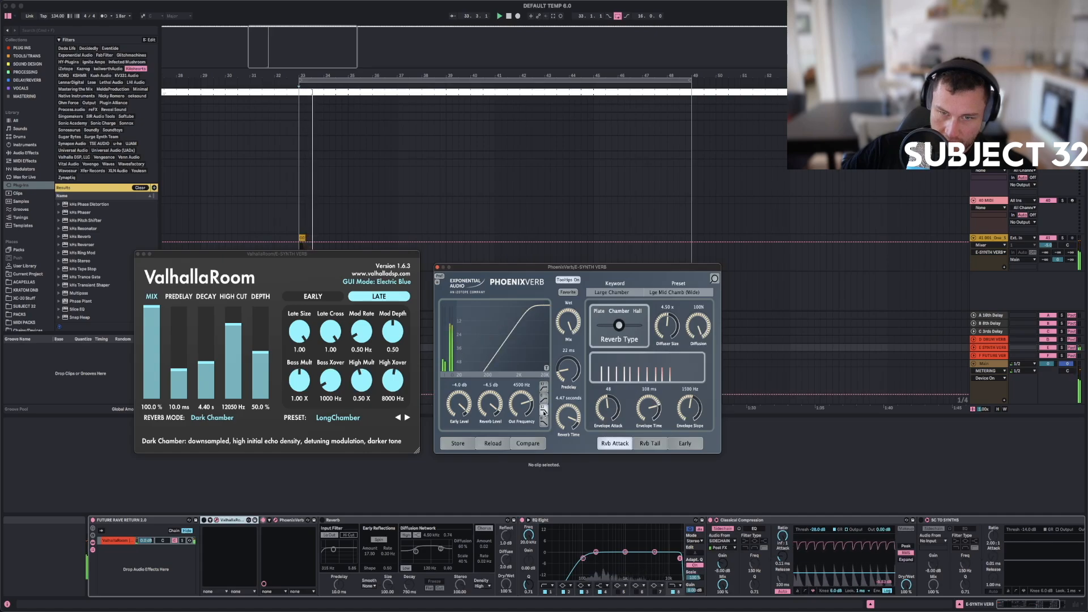
{"action": "key", "text": "space"}
{"action": "key", "text": "space"}
Set PhoenixVerb's reverb level to 0.0 dB, early level to -4.0 dB and output frequency to about 12 kHz.
{"action": "left_click_drag", "start_coordinate": [523, 408], "coordinate": [536, 376]}
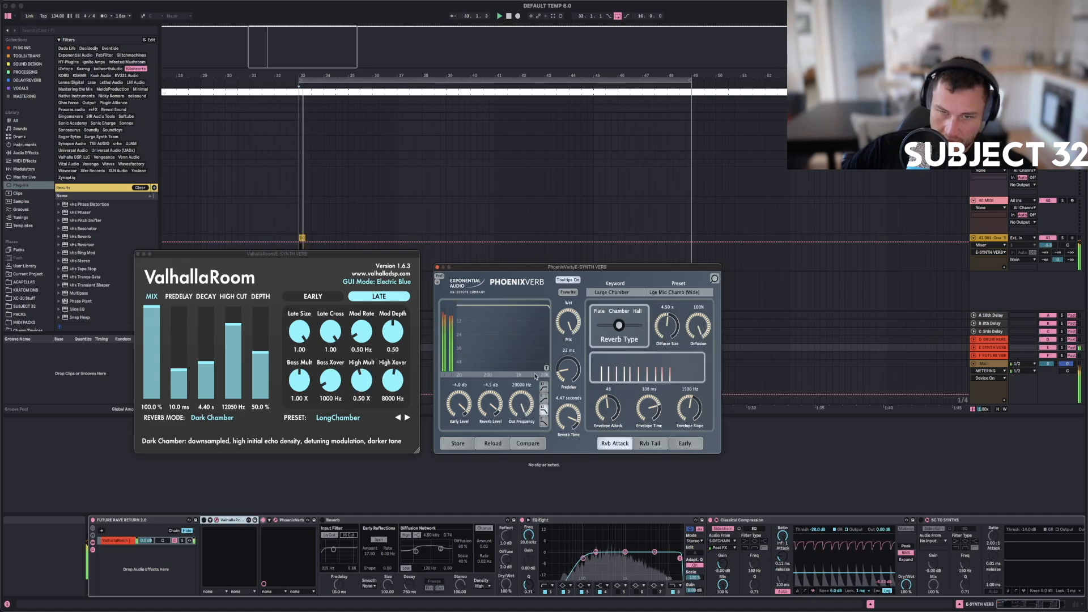
{"action": "left_click_drag", "start_coordinate": [491, 414], "coordinate": [501, 390]}
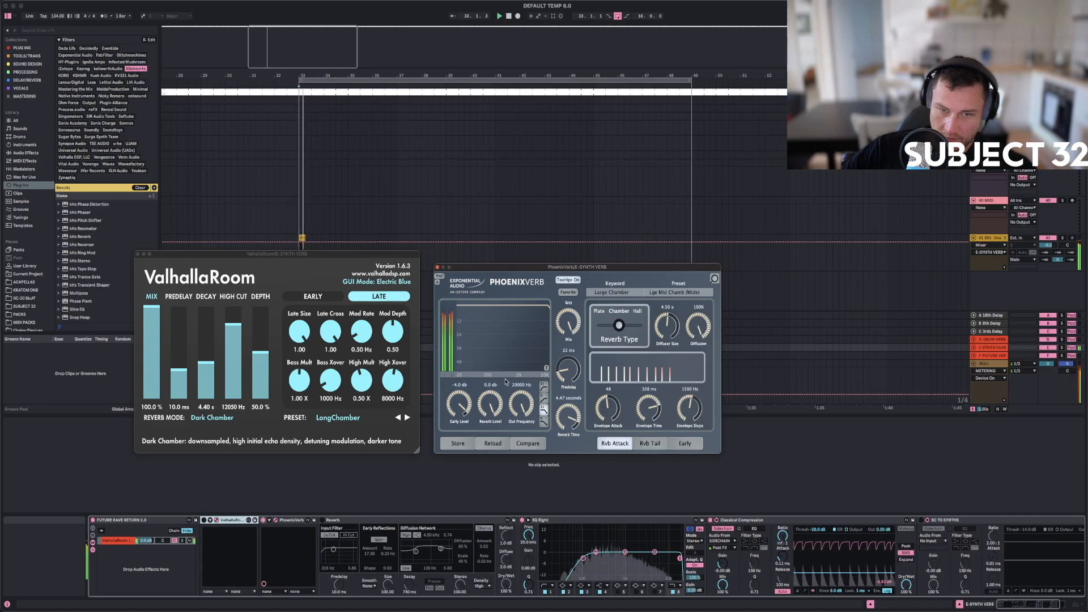
{"action": "left_click_drag", "start_coordinate": [461, 409], "coordinate": [463, 414]}
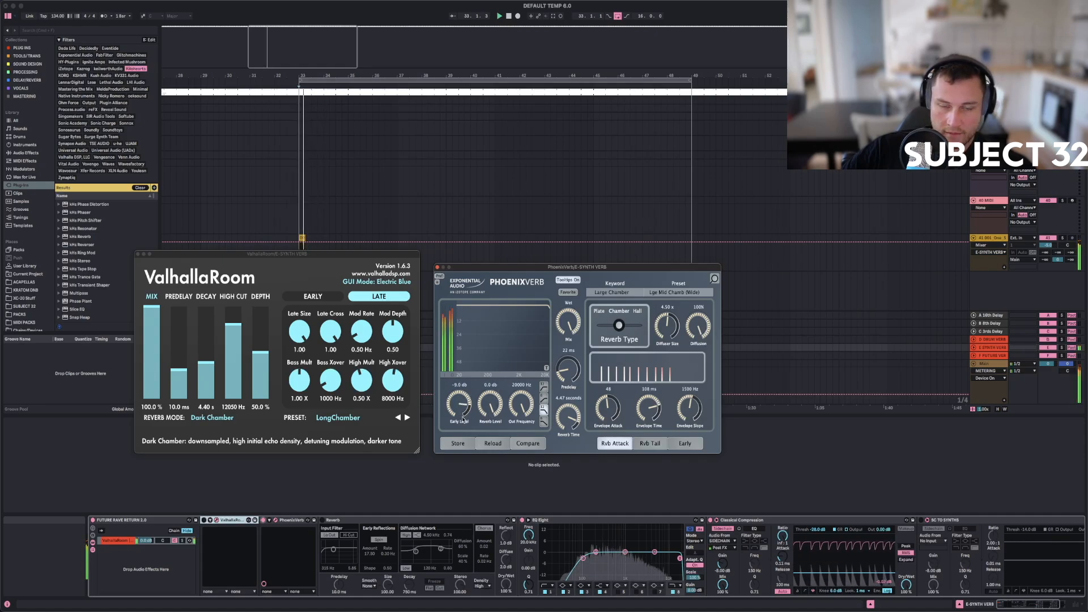
{"action": "left_click_drag", "start_coordinate": [463, 423], "coordinate": [463, 412]}
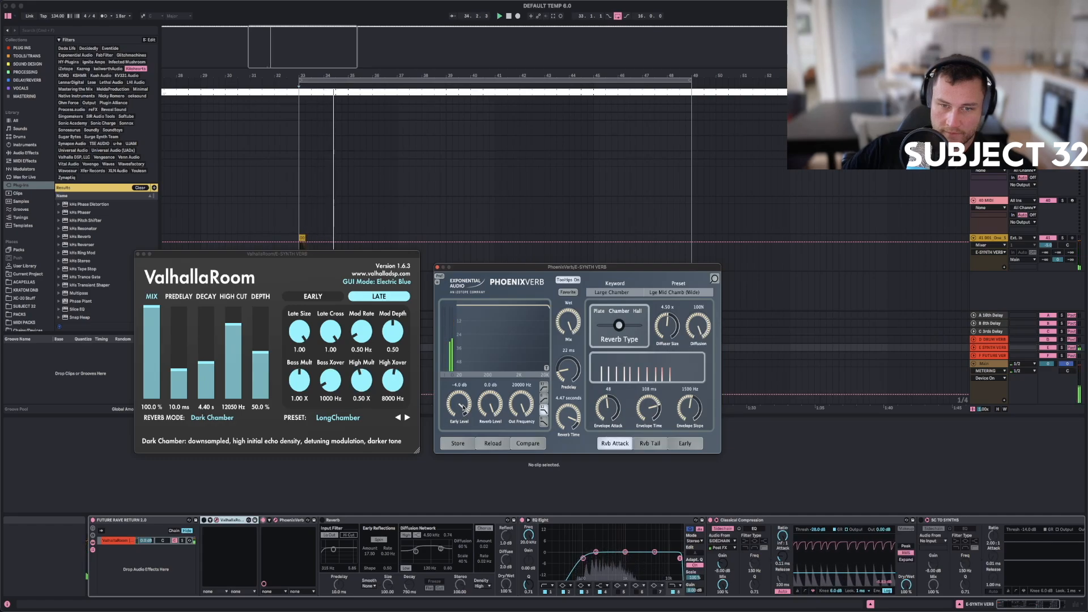
{"action": "left_click_drag", "start_coordinate": [526, 406], "coordinate": [531, 422]}
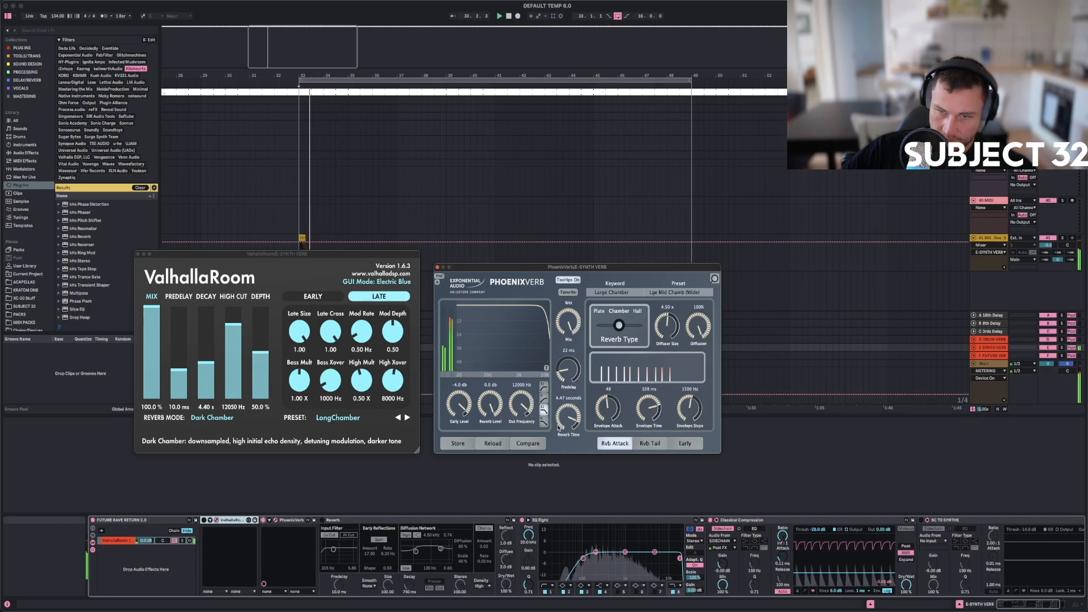
Try a longer envelope time on PhoenixVerb's reverb attack during playback and bring it back down.
{"action": "left_click_drag", "start_coordinate": [606, 412], "coordinate": [661, 380]}
{"action": "key", "text": "space"}
{"action": "key", "text": "space"}
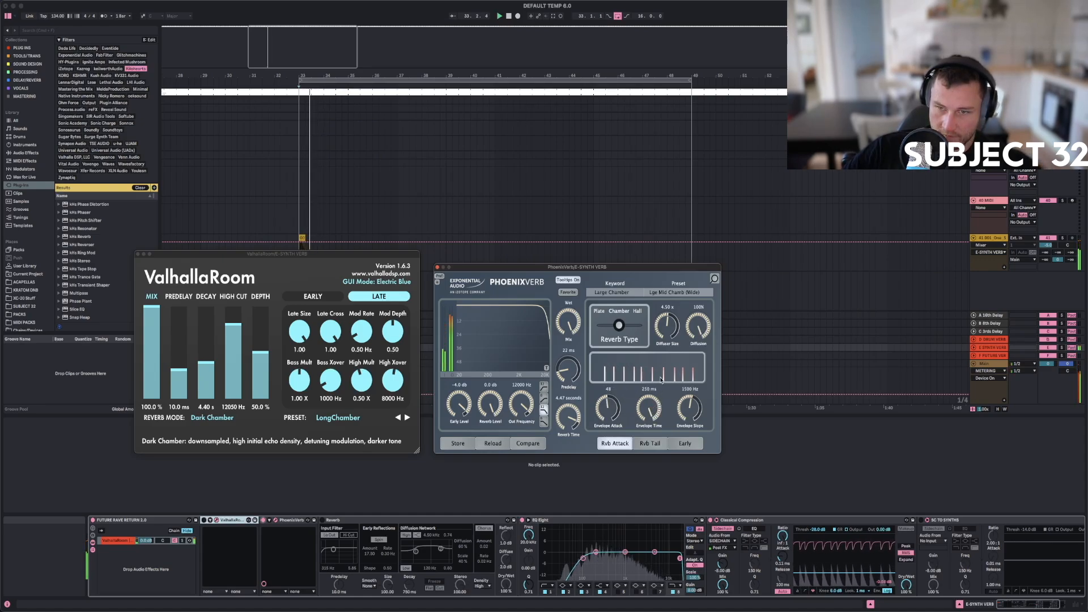
{"action": "left_click_drag", "start_coordinate": [661, 380], "coordinate": [654, 412]}
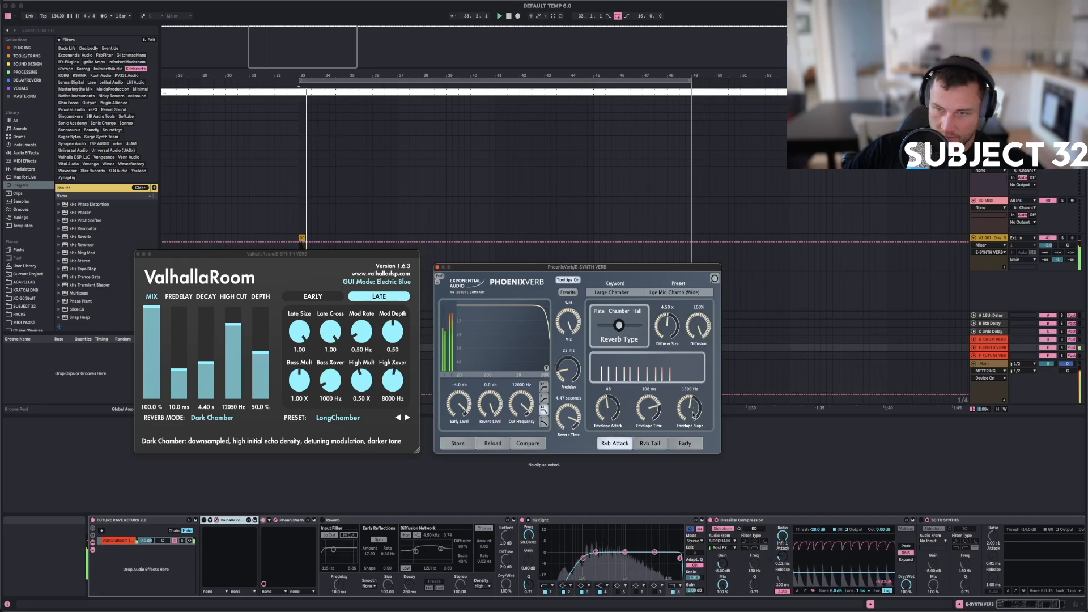
Compare the synth reverbs by bypassing PhoenixVerb and auditioning ValhallaRoom and the stock Reverb with repeated playback from the loop start.
{"action": "mouse_move", "coordinate": [667, 328]}
{"action": "left_mouse_down"}
{"action": "mouse_move", "coordinate": [668, 289]}
{"action": "mouse_move", "coordinate": [678, 408]}
{"action": "mouse_move", "coordinate": [666, 335]}
{"action": "left_mouse_up"}
{"action": "key", "text": "space"}
{"action": "key", "text": "space"}
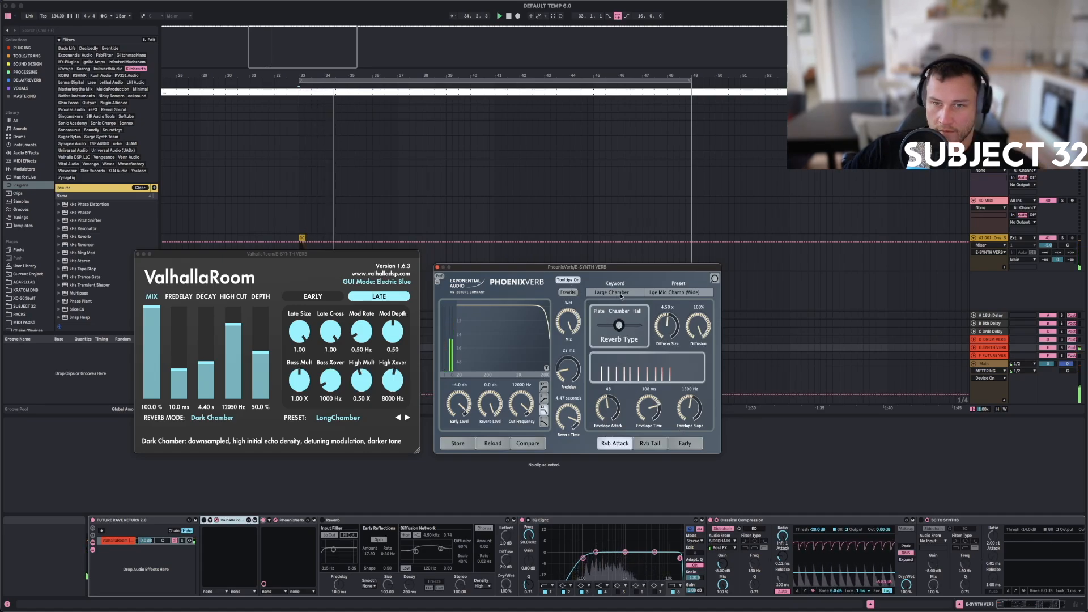
{"action": "left_click", "coordinate": [263, 521]}
{"action": "left_click", "coordinate": [204, 521]}
{"action": "key", "text": "space"}
{"action": "key", "text": "space"}
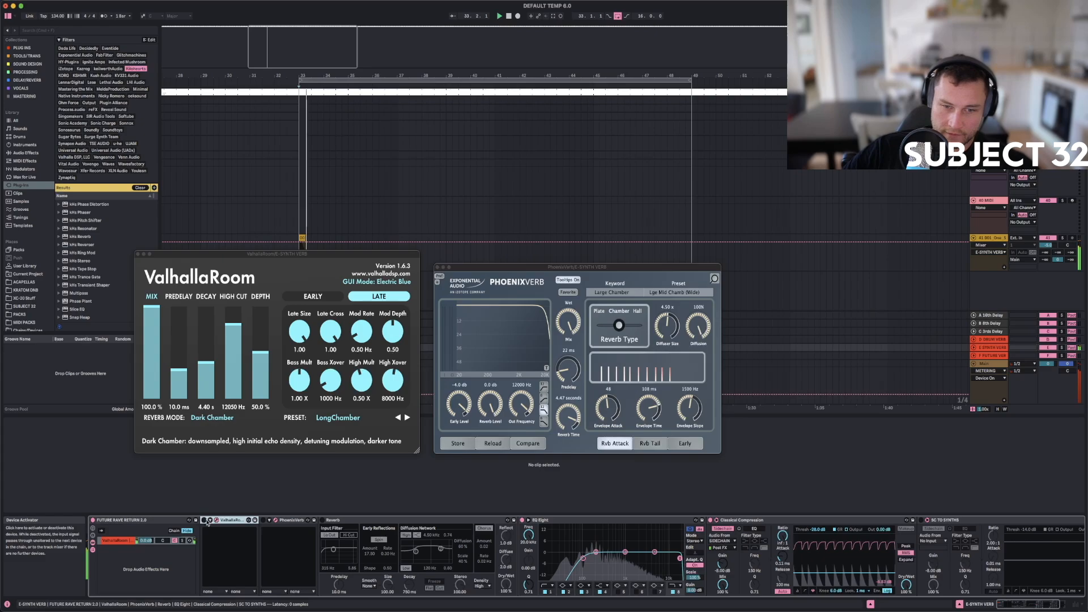
{"action": "left_click", "coordinate": [321, 520]}
{"action": "key", "text": "space"}
{"action": "key", "text": "space"}
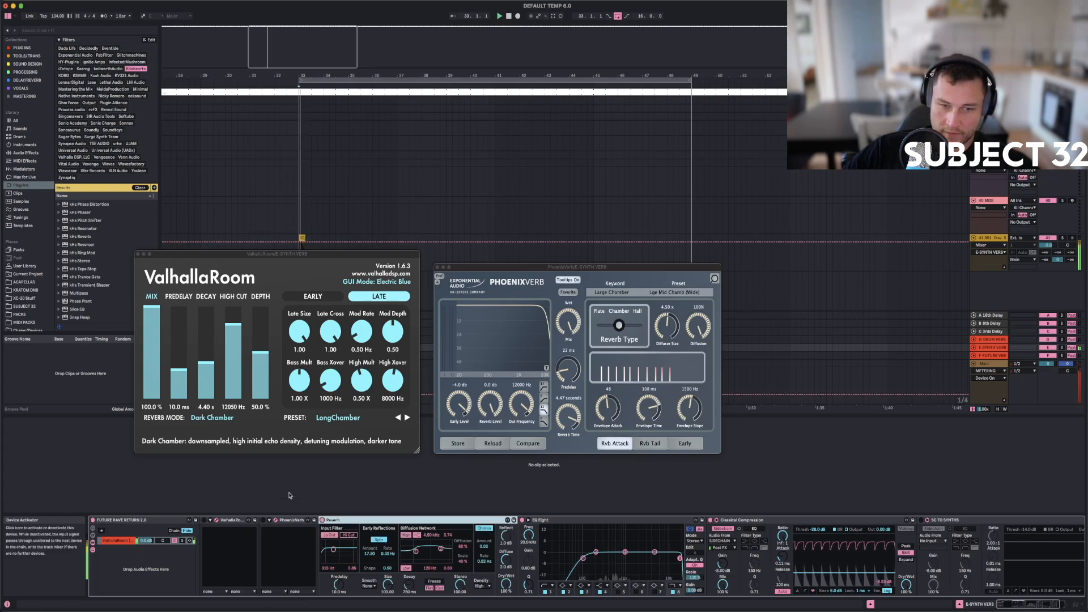
Load the Large Chamber preset from the Reverb presets onto the stock Reverb in the synth verb chain.
{"action": "left_click", "coordinate": [26, 152]}
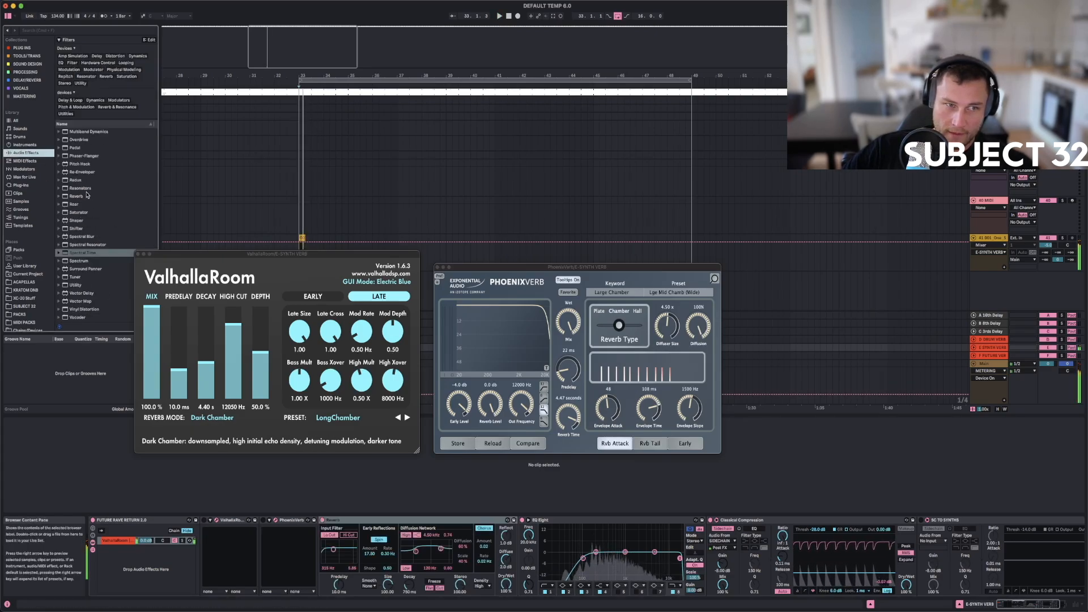
{"action": "left_click", "coordinate": [59, 196]}
{"action": "scroll", "coordinate": [83, 242], "scroll_direction": "down", "scroll_amount": 3}
{"action": "scroll", "coordinate": [114, 269], "scroll_direction": "up", "scroll_amount": 3}
{"action": "scroll", "coordinate": [114, 270], "scroll_direction": "down", "scroll_amount": 5}
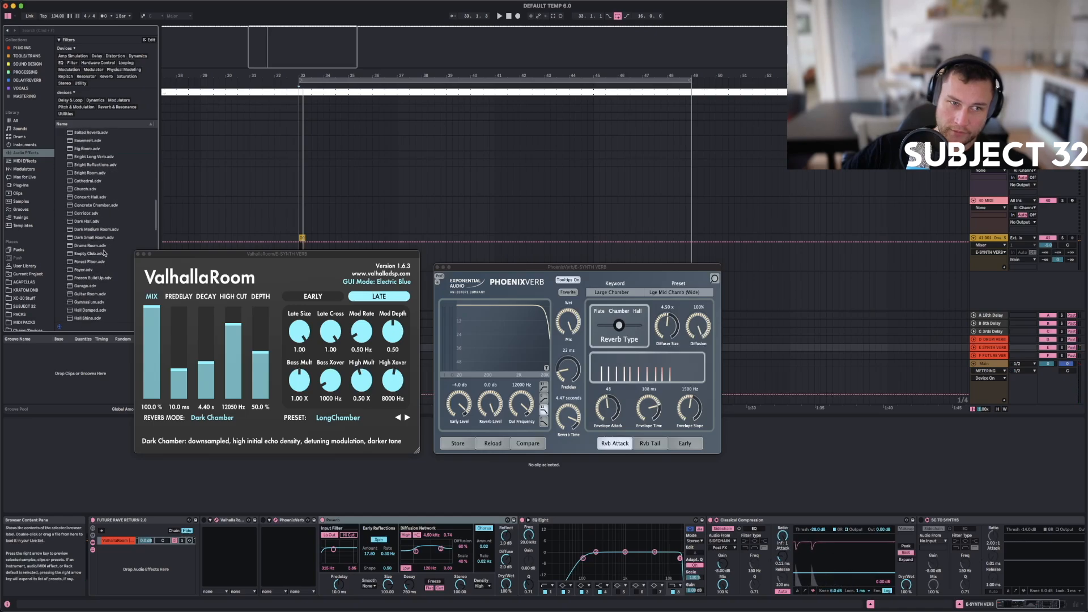
{"action": "scroll", "coordinate": [104, 253], "scroll_direction": "down", "scroll_amount": 5}
{"action": "left_click_drag", "start_coordinate": [91, 230], "coordinate": [333, 546]}
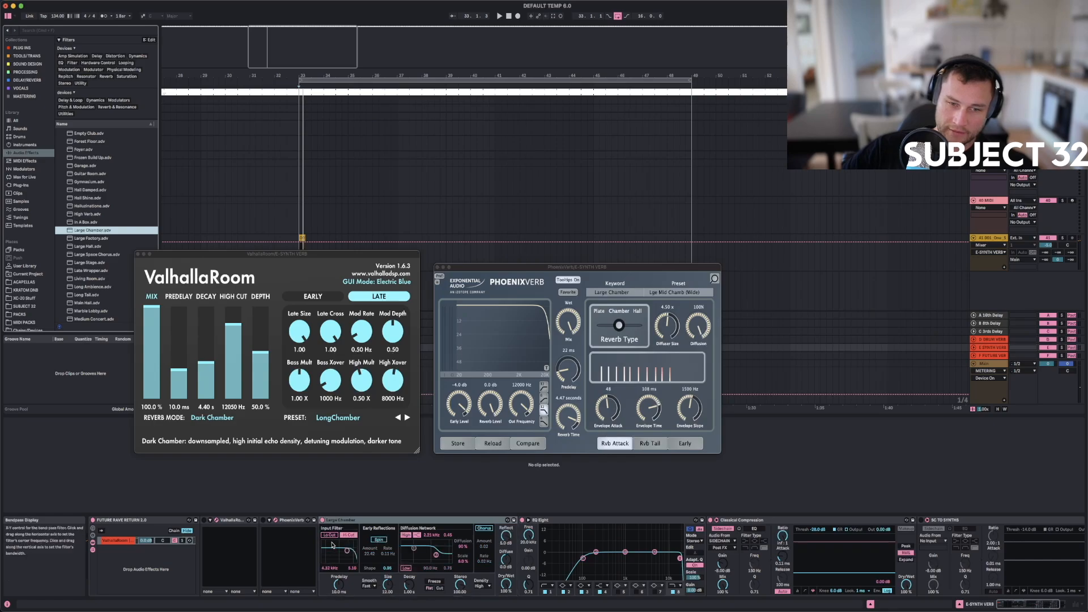
Lengthen the Large Chamber reverb's decay and trim it back slightly while checking its dry/wet amount during playback.
{"action": "key", "text": "space"}
{"action": "left_click_drag", "start_coordinate": [409, 584], "coordinate": [409, 547]}
{"action": "left_click", "coordinate": [506, 584]}
{"action": "left_click_drag", "start_coordinate": [409, 584], "coordinate": [409, 600]}
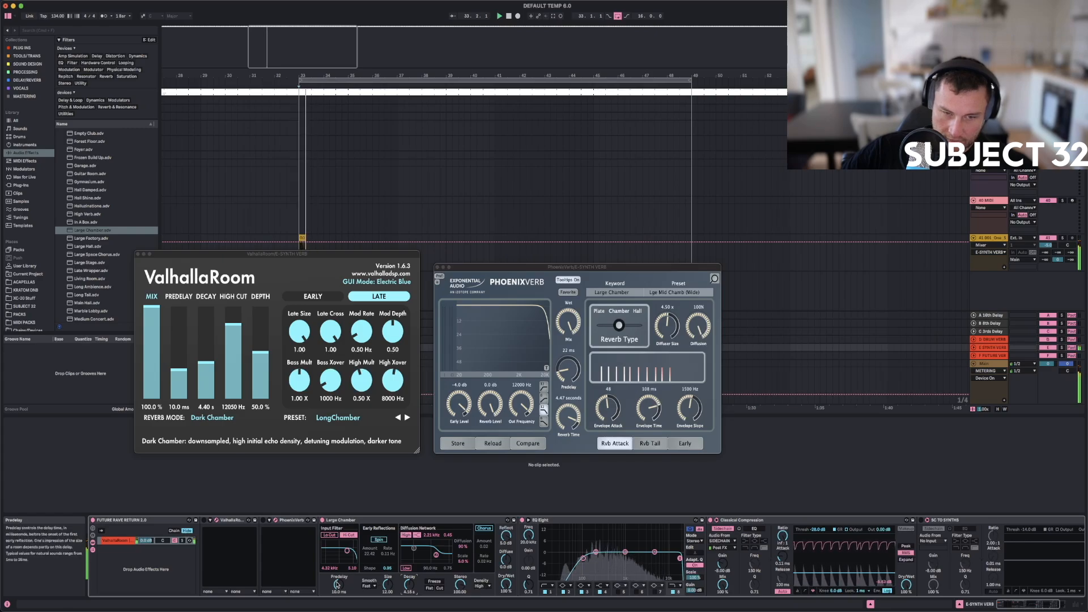
{"action": "key", "text": "space"}
{"action": "key", "text": "space"}
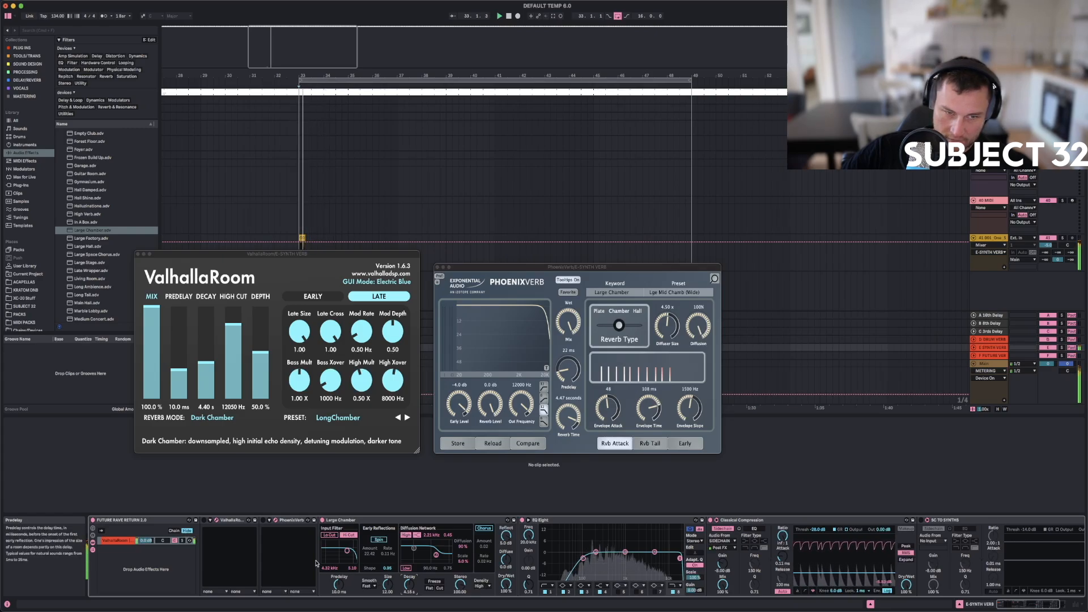
Set PhoenixVerb's predelay to 15 ms and ValhallaRoom's predelay to 15.5 ms, and replay the loop.
{"action": "left_click_drag", "start_coordinate": [568, 374], "coordinate": [568, 385]}
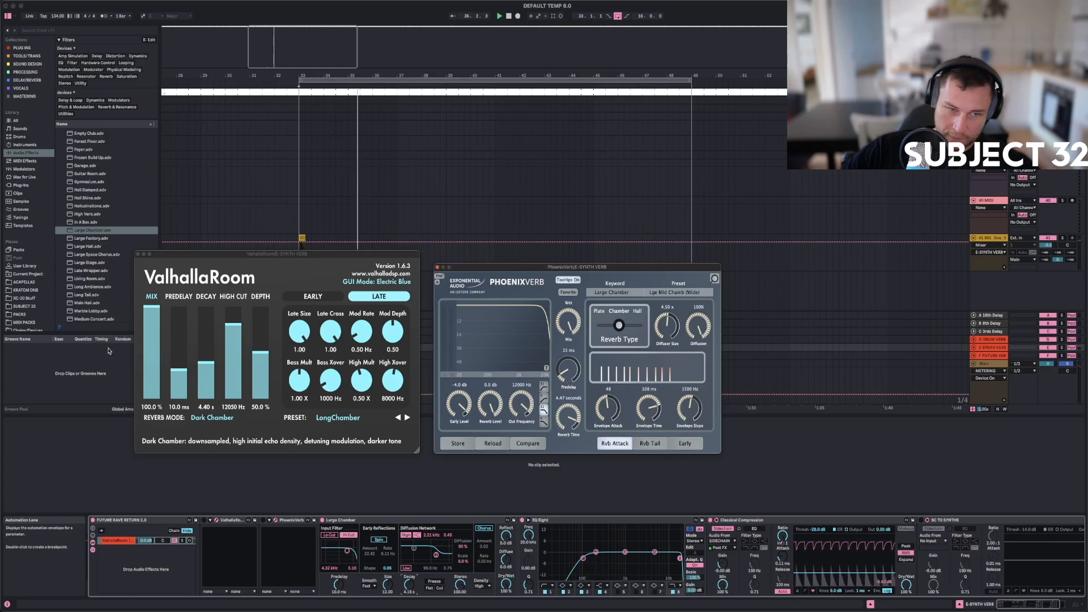
{"action": "left_click_drag", "start_coordinate": [183, 373], "coordinate": [182, 368]}
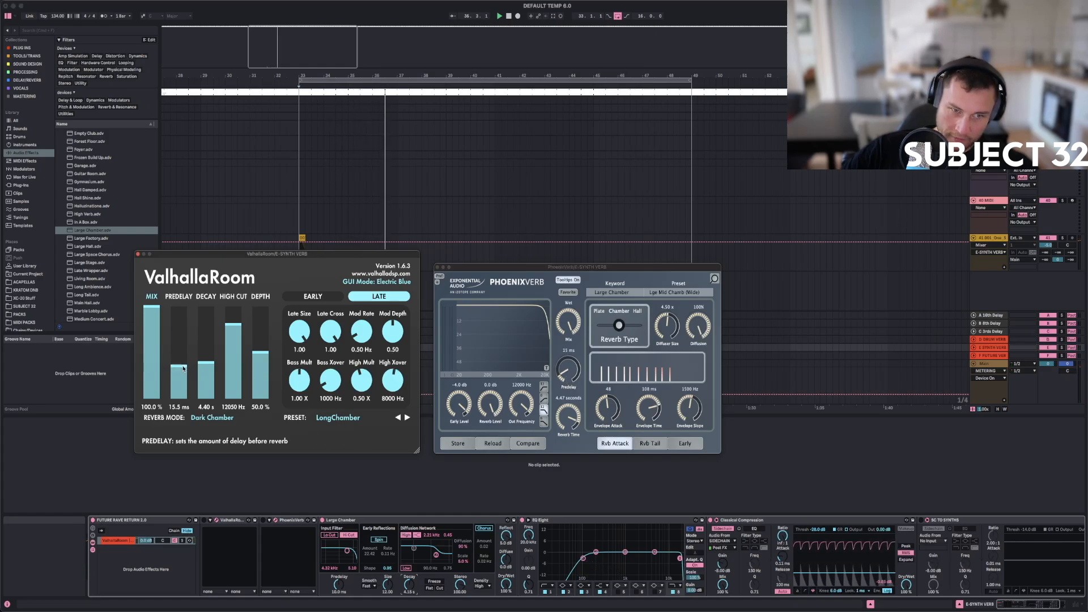
{"action": "key", "text": "space"}
{"action": "key", "text": "space"}
Adjust the Large Chamber reverb's predelay, soften its diffusion network's high-frequency cut, and close both reverb plug-in windows.
{"action": "left_click_drag", "start_coordinate": [344, 593], "coordinate": [344, 587]}
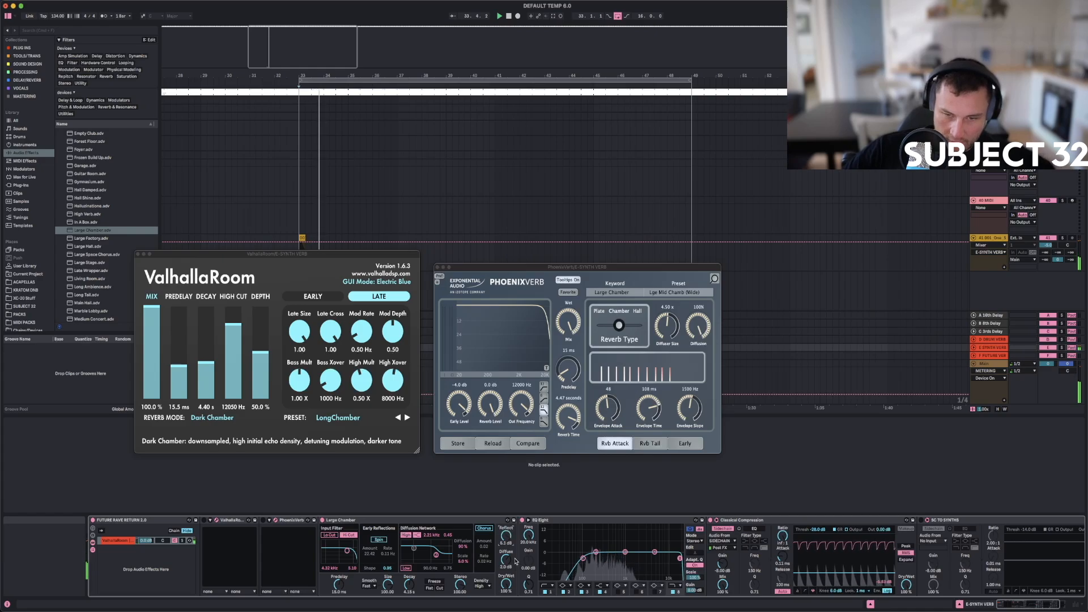
{"action": "left_click_drag", "start_coordinate": [448, 535], "coordinate": [448, 502]}
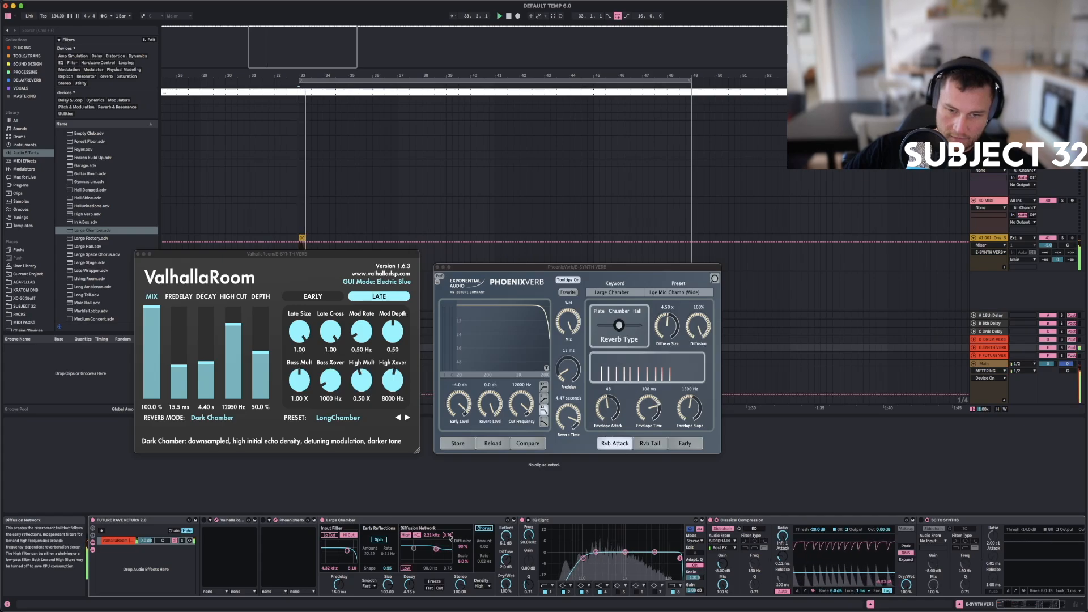
{"action": "left_click", "coordinate": [437, 267]}
{"action": "left_click", "coordinate": [139, 254]}
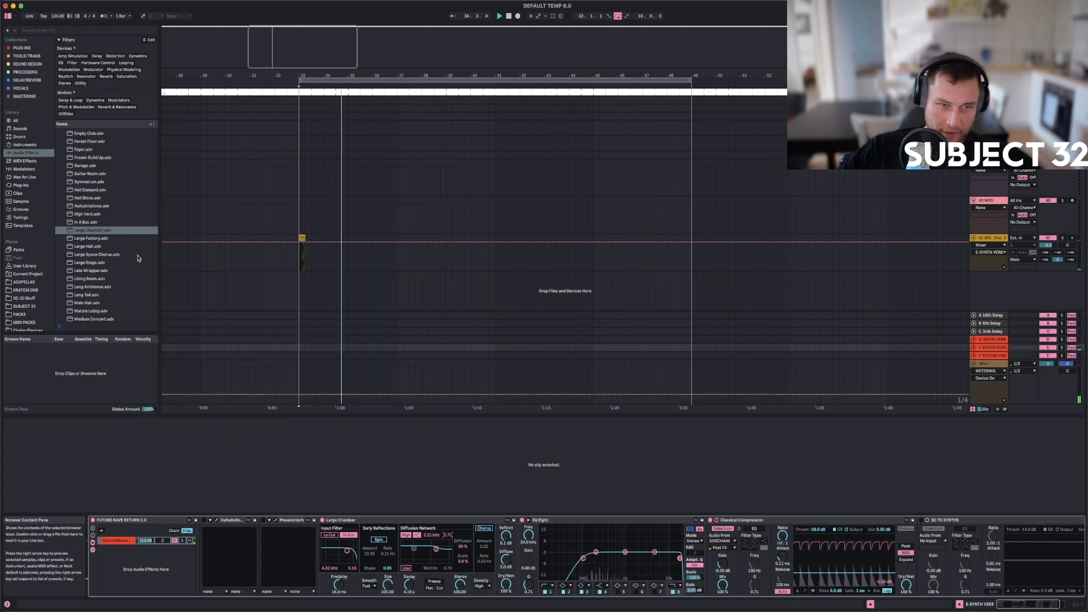
Display the E-SYNTH VERB return's device chain with the clip view hidden, and look through to the end of the chain.
{"action": "left_click", "coordinate": [296, 265]}
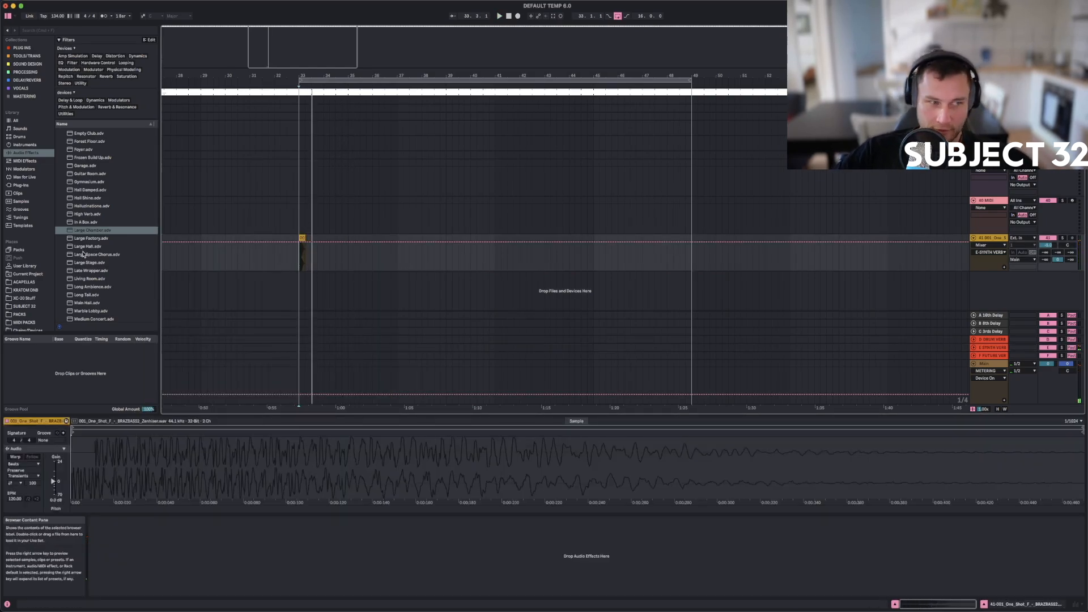
{"action": "left_click_drag", "start_coordinate": [341, 75], "coordinate": [416, 51]}
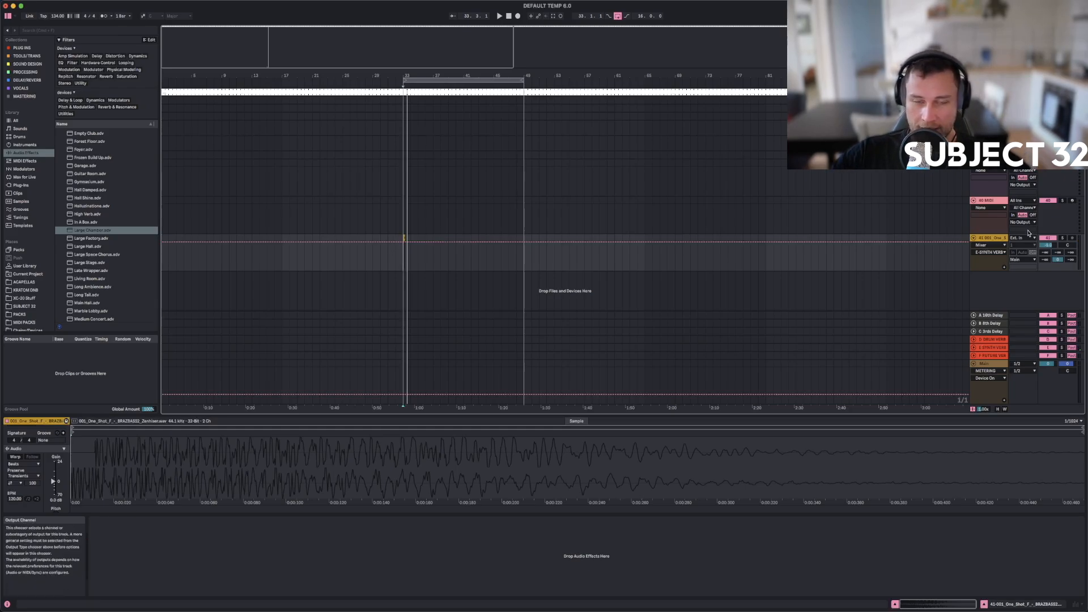
{"action": "left_click", "coordinate": [989, 354]}
{"action": "left_click", "coordinate": [988, 348]}
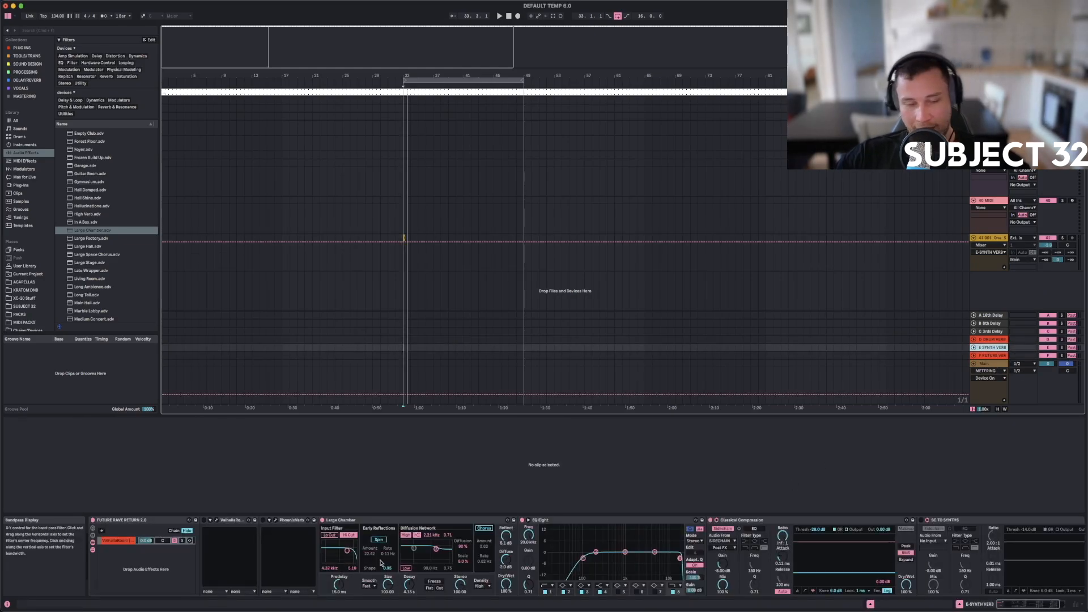
{"action": "left_click", "coordinate": [960, 605]}
{"action": "left_click", "coordinate": [959, 605]}
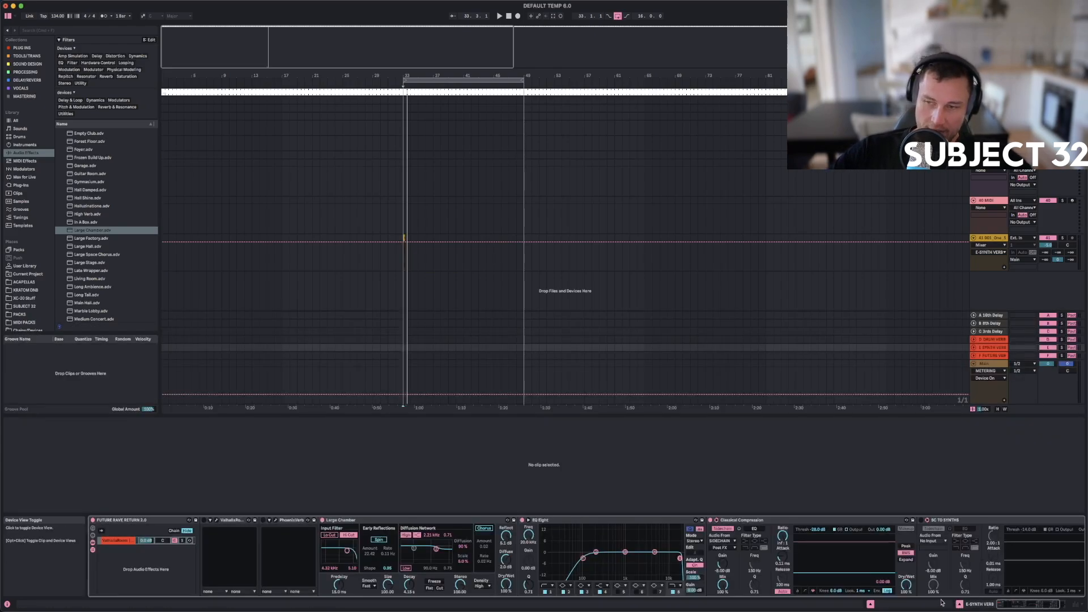
{"action": "left_click", "coordinate": [870, 604]}
{"action": "left_click", "coordinate": [1064, 604]}
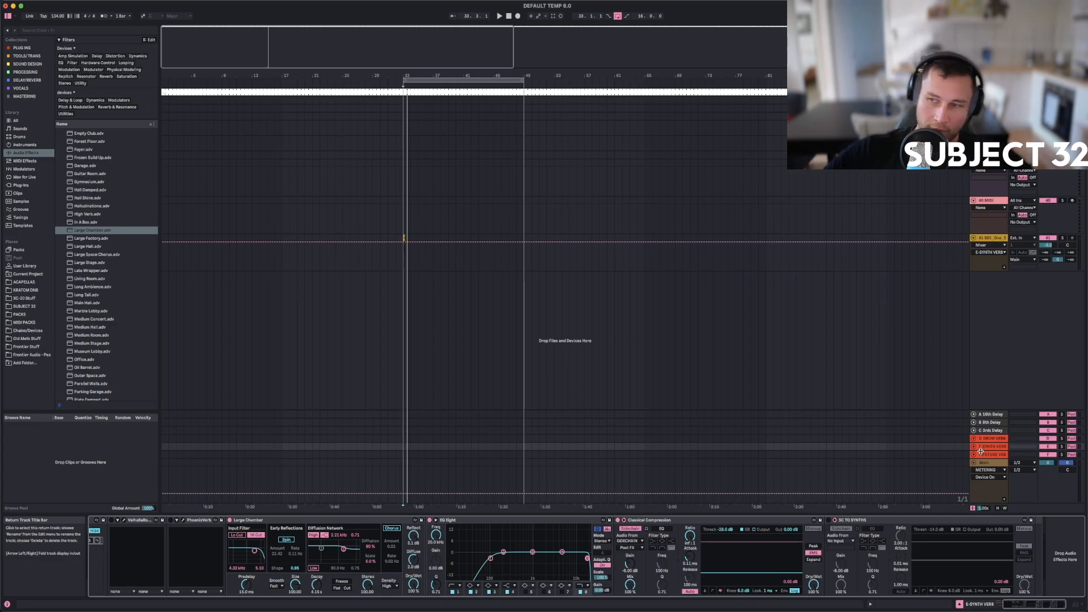
Switch on SPAN Plus in the main track's METERING rack, open its window and toggle the devices during playback.
{"action": "left_click", "coordinate": [984, 463]}
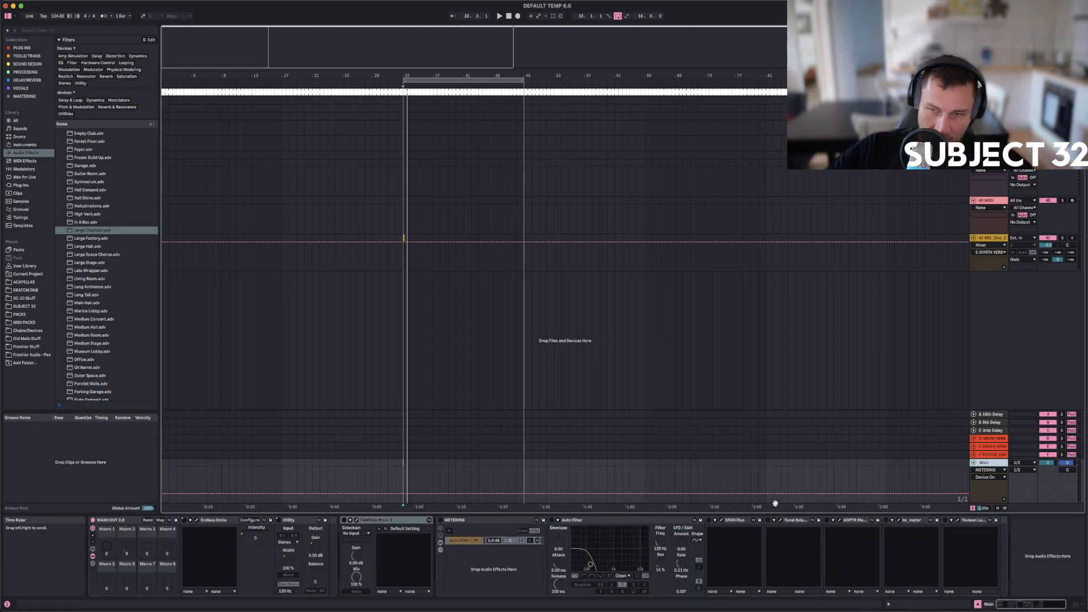
{"action": "left_click", "coordinate": [721, 521]}
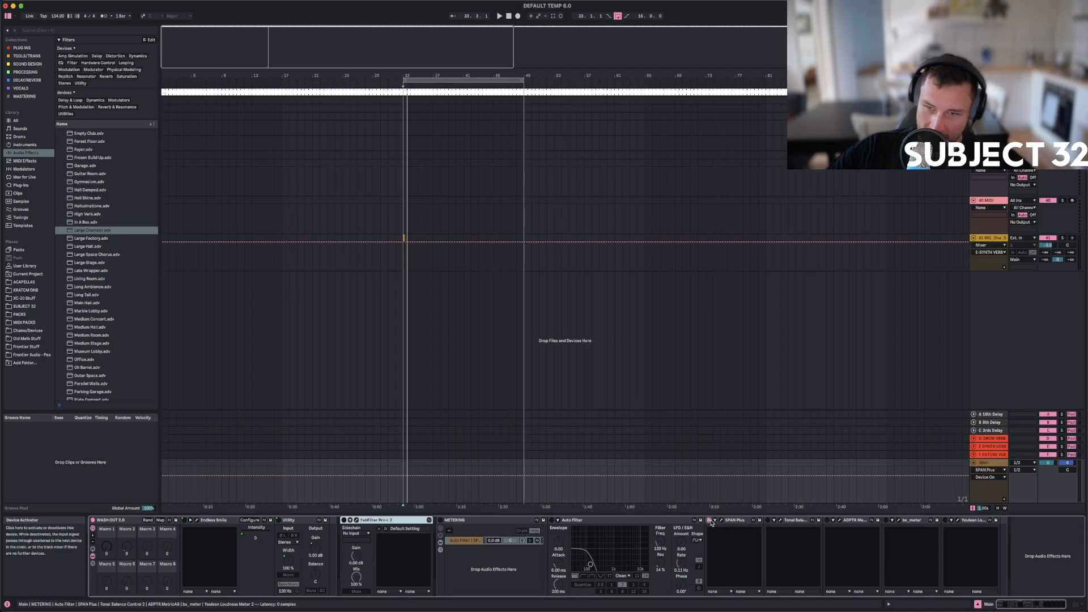
{"action": "left_click", "coordinate": [721, 521]}
{"action": "key", "text": "space"}
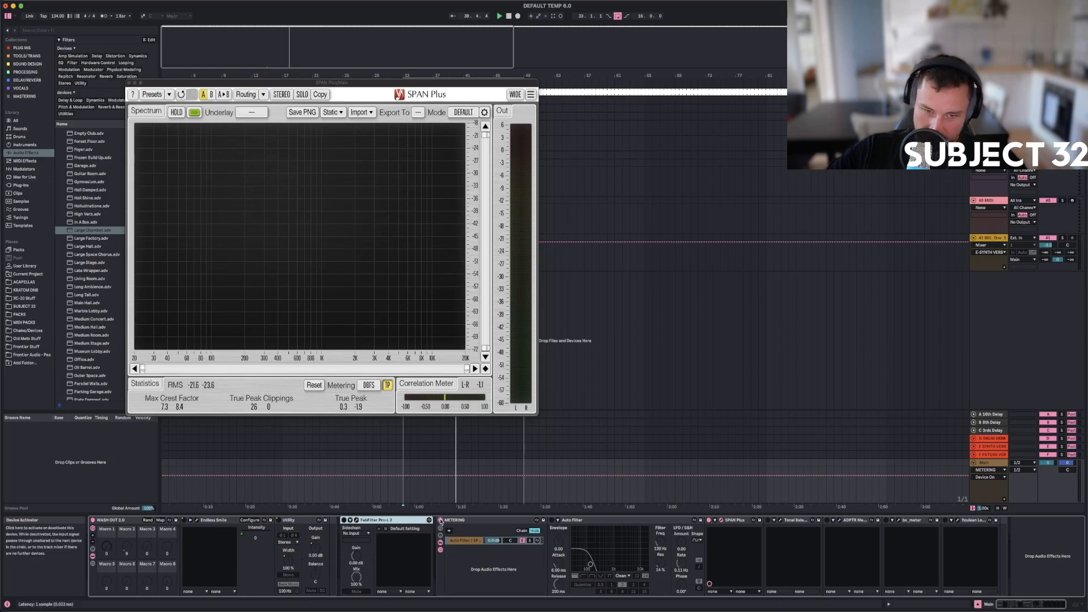
{"action": "left_click", "coordinate": [713, 521]}
{"action": "left_click", "coordinate": [440, 521]}
{"action": "left_click", "coordinate": [752, 528]}
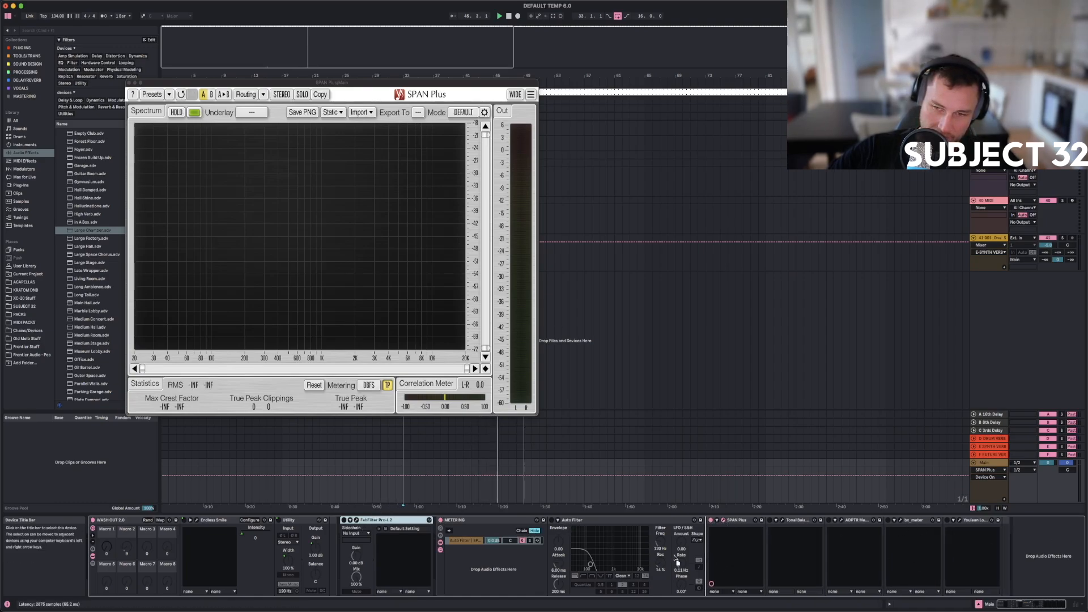
Select the main track's WASH OUT 2.0 rack, close the SPAN Plus window and restart playback from the loop.
{"action": "left_click", "coordinate": [93, 529]}
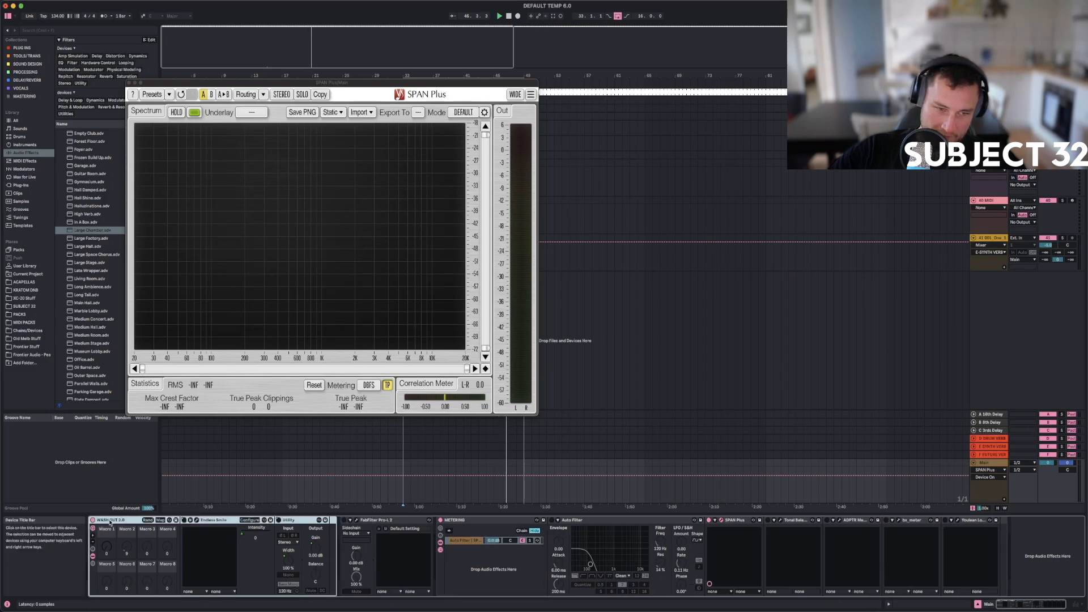
{"action": "left_click", "coordinate": [129, 83]}
{"action": "left_click_drag", "start_coordinate": [394, 73], "coordinate": [335, 62]}
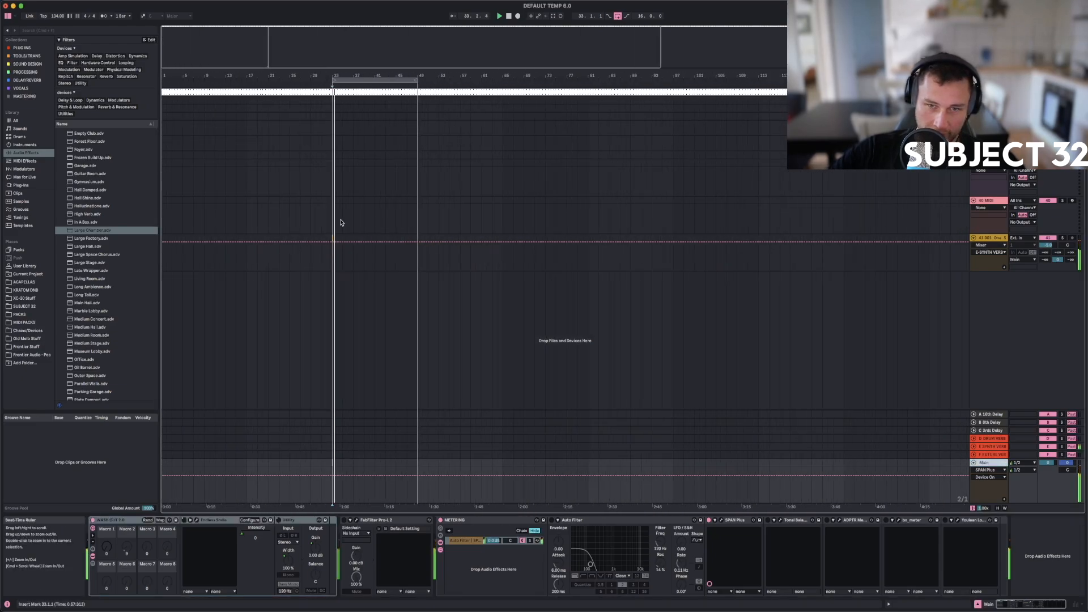
Try deleting the WASH OUT 2.0 rack from the main track and restore it.
{"action": "left_click", "coordinate": [119, 521]}
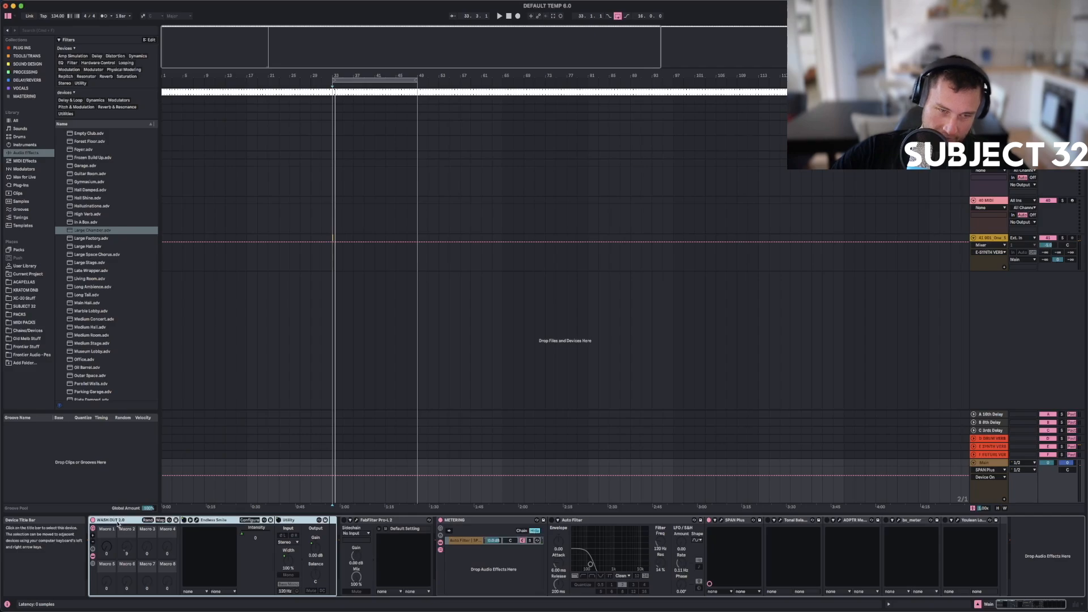
{"action": "key", "text": "Delete"}
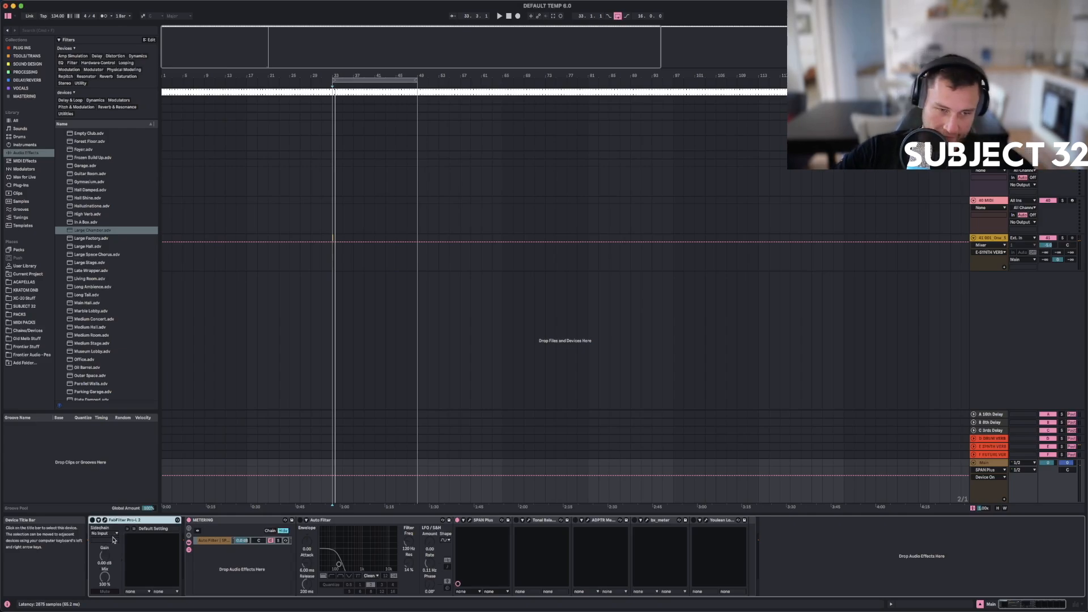
{"action": "key", "text": "super+z"}
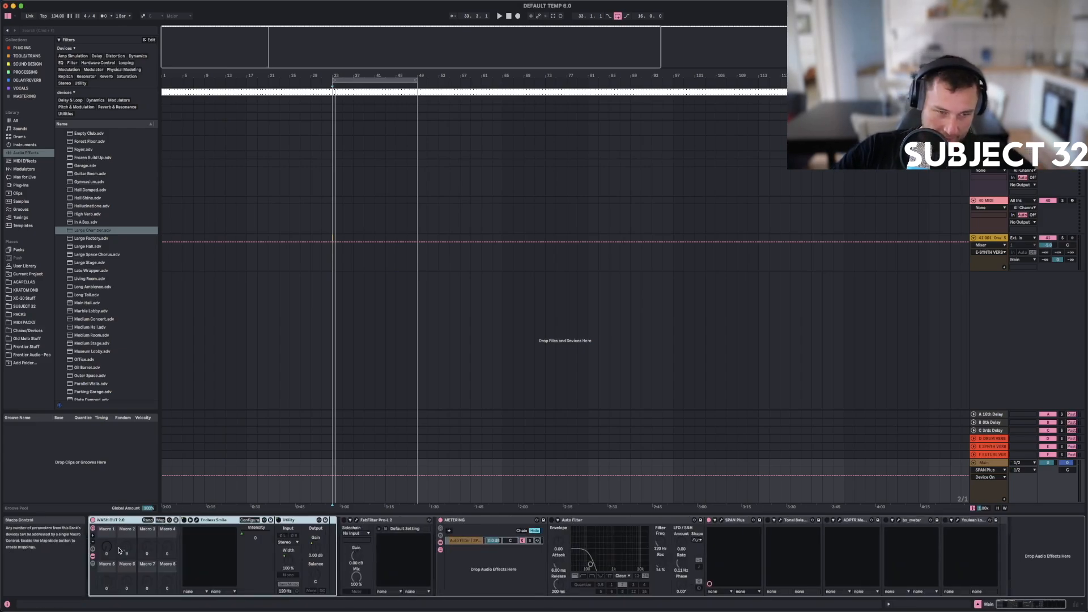
Open Endless Smile in the WASH OUT 2.0 rack and step through its presets to the medium-strength "melting joy" one.
{"action": "mouse_move", "coordinate": [106, 550]}
{"action": "left_mouse_down"}
{"action": "mouse_move", "coordinate": [105, 538]}
{"action": "mouse_move", "coordinate": [105, 550]}
{"action": "left_mouse_up"}
{"action": "left_click", "coordinate": [196, 521]}
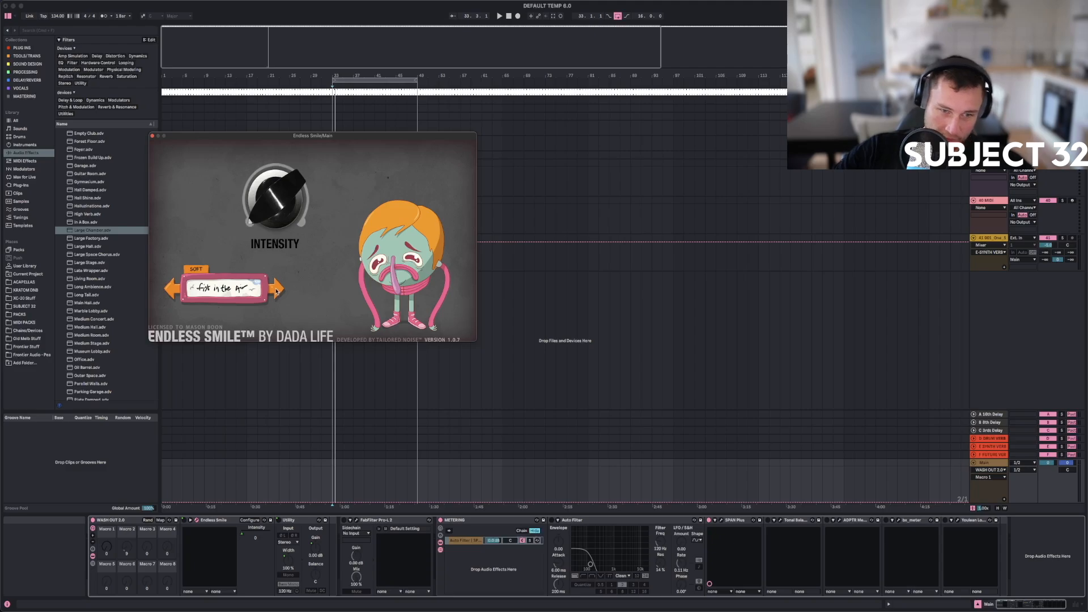
{"action": "left_click", "coordinate": [277, 289]}
{"action": "left_click", "coordinate": [276, 289]}
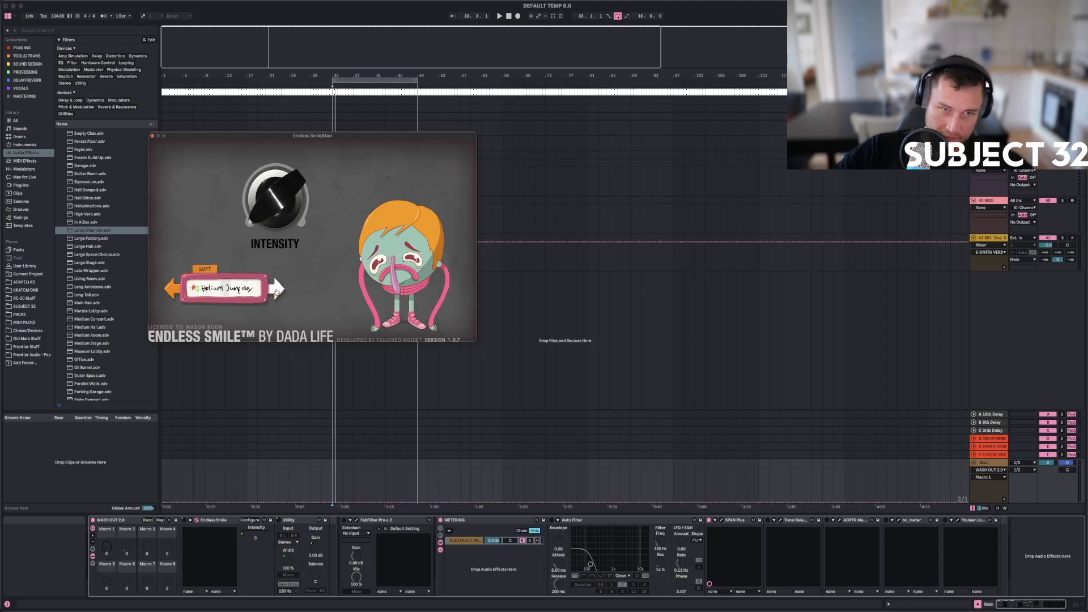
{"action": "left_click", "coordinate": [276, 292]}
{"action": "left_click", "coordinate": [175, 290]}
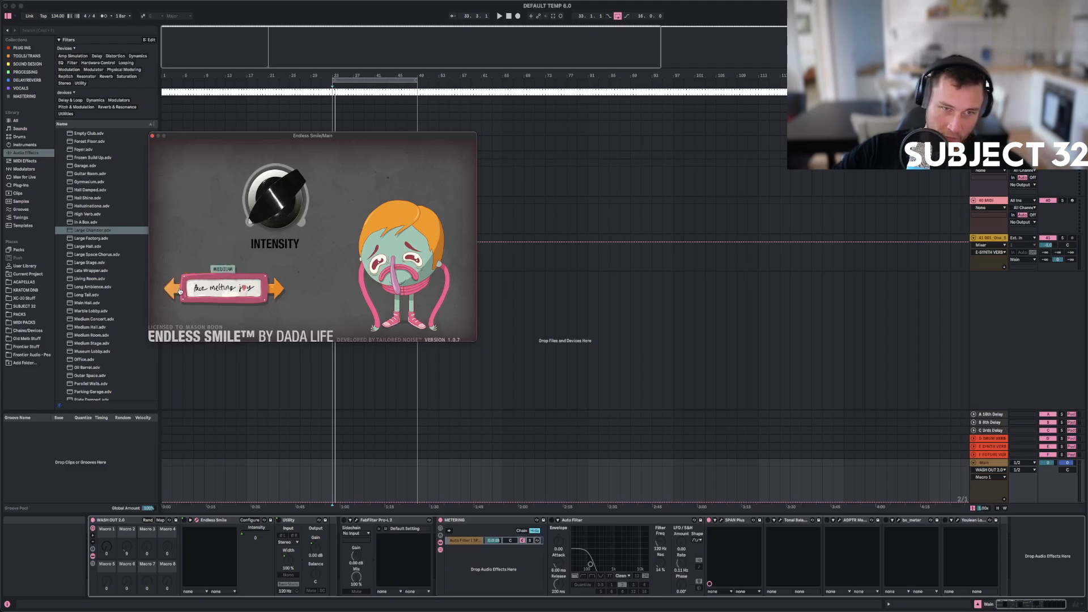
{"action": "left_click", "coordinate": [269, 219]}
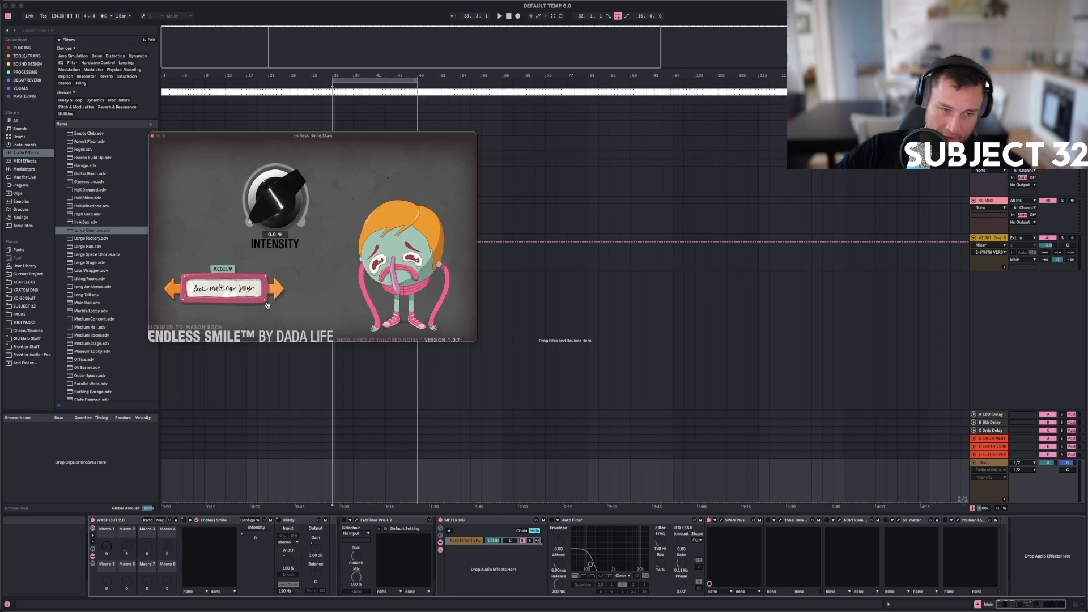
Raise Macro 1 of the WASH OUT 2.0 rack to 127 to drive Endless Smile's intensity and the Utility settings.
{"action": "left_click_drag", "start_coordinate": [107, 547], "coordinate": [107, 506]}
{"action": "left_click", "coordinate": [126, 547]}
{"action": "right_click", "coordinate": [130, 551]}
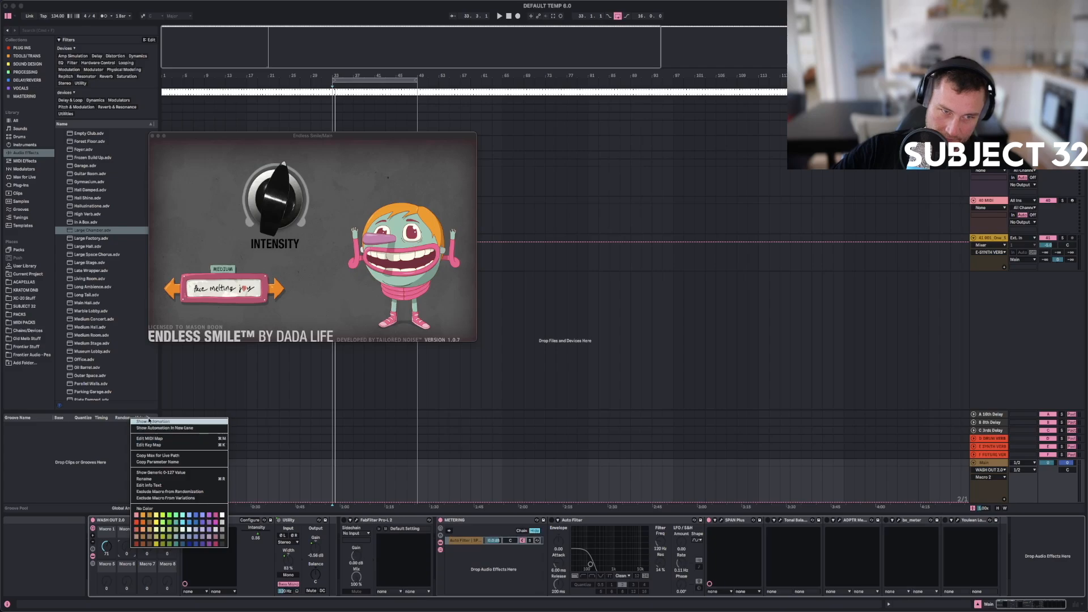
{"action": "left_click", "coordinate": [110, 550]}
{"action": "left_click_drag", "start_coordinate": [111, 550], "coordinate": [111, 519]}
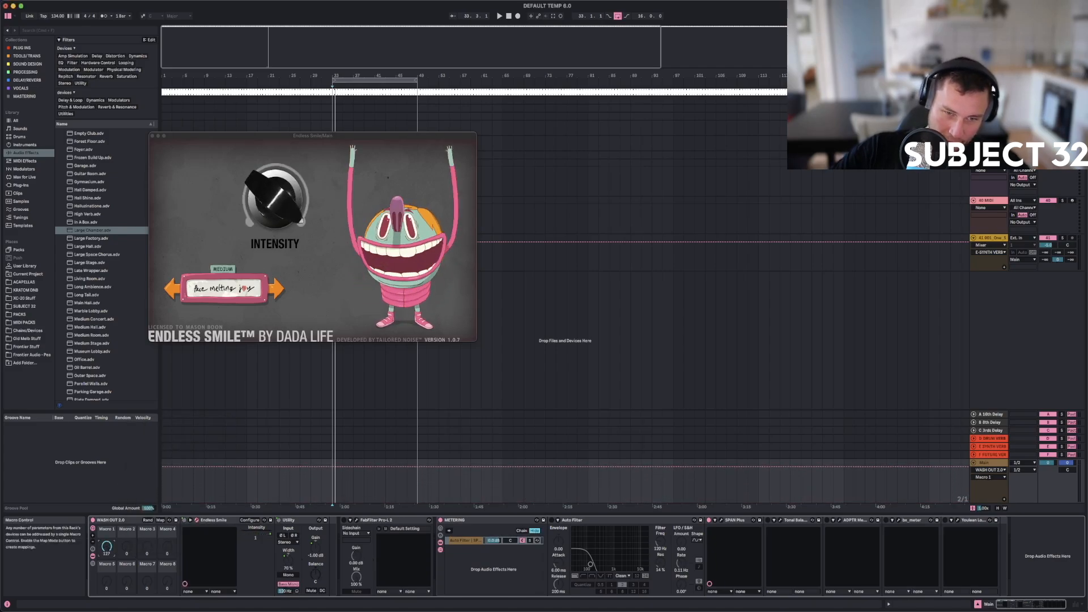
Open the macro mappings of the WASH OUT 2.0 rack, close Endless Smile and set the Utility Stereo Width maximum to 50%.
{"action": "left_click", "coordinate": [292, 584]}
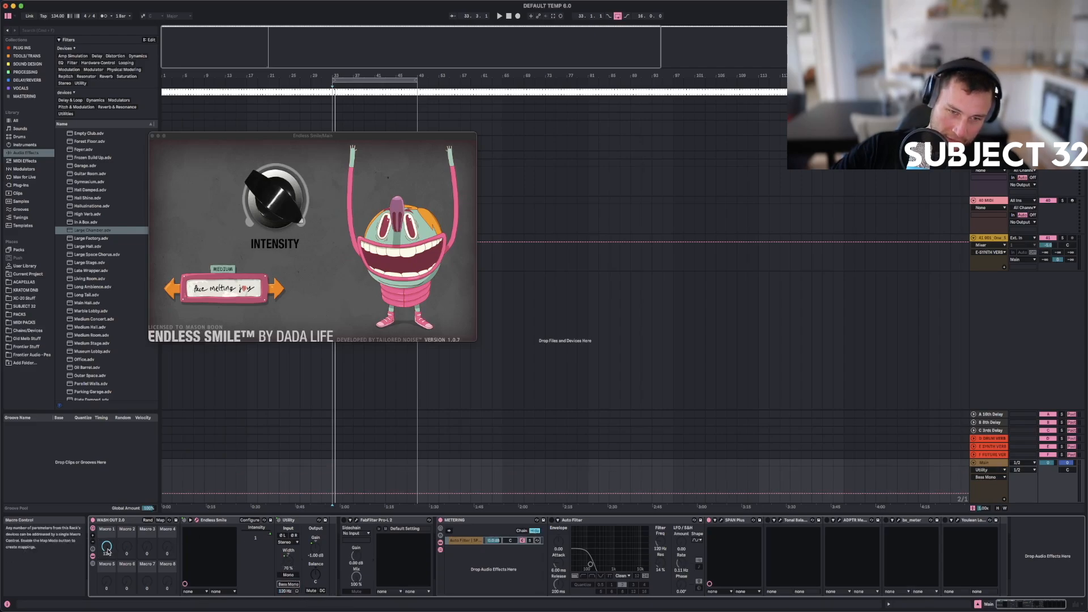
{"action": "left_click", "coordinate": [161, 520]}
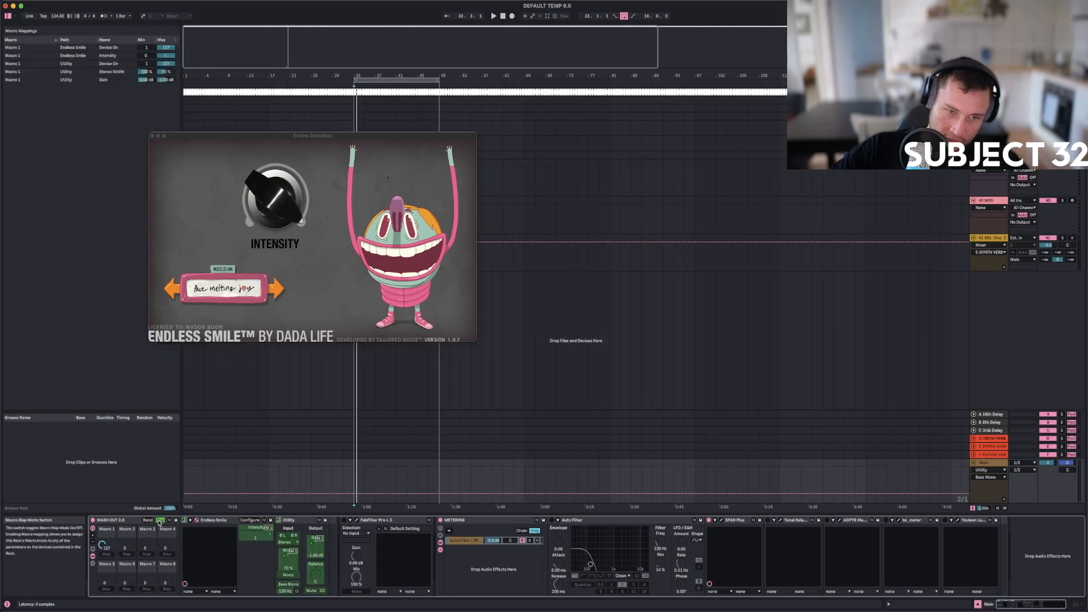
{"action": "left_click", "coordinate": [151, 136]}
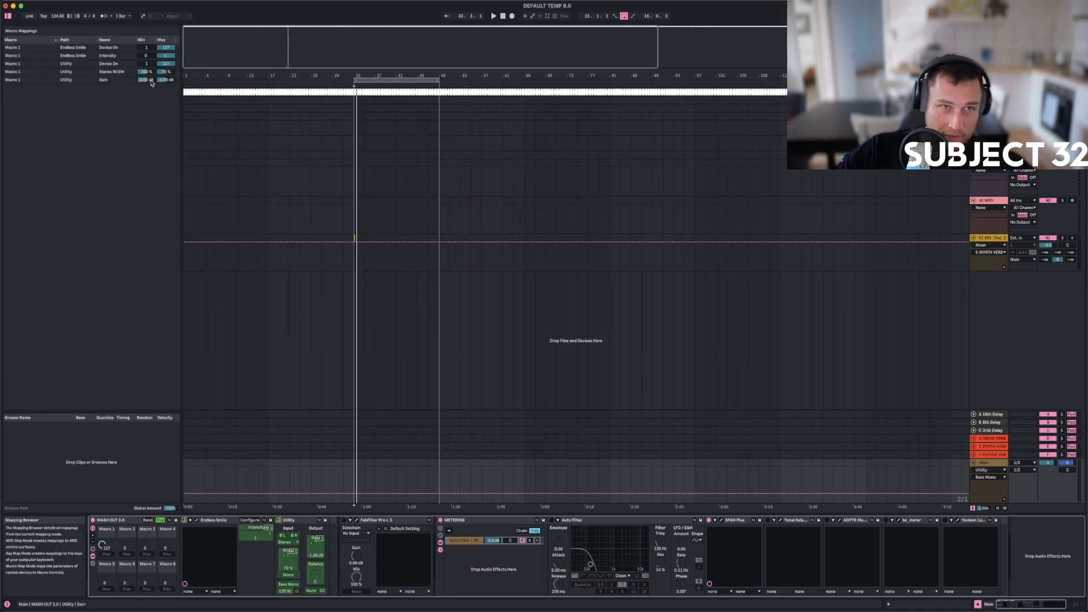
{"action": "left_click_drag", "start_coordinate": [163, 72], "coordinate": [162, 97]}
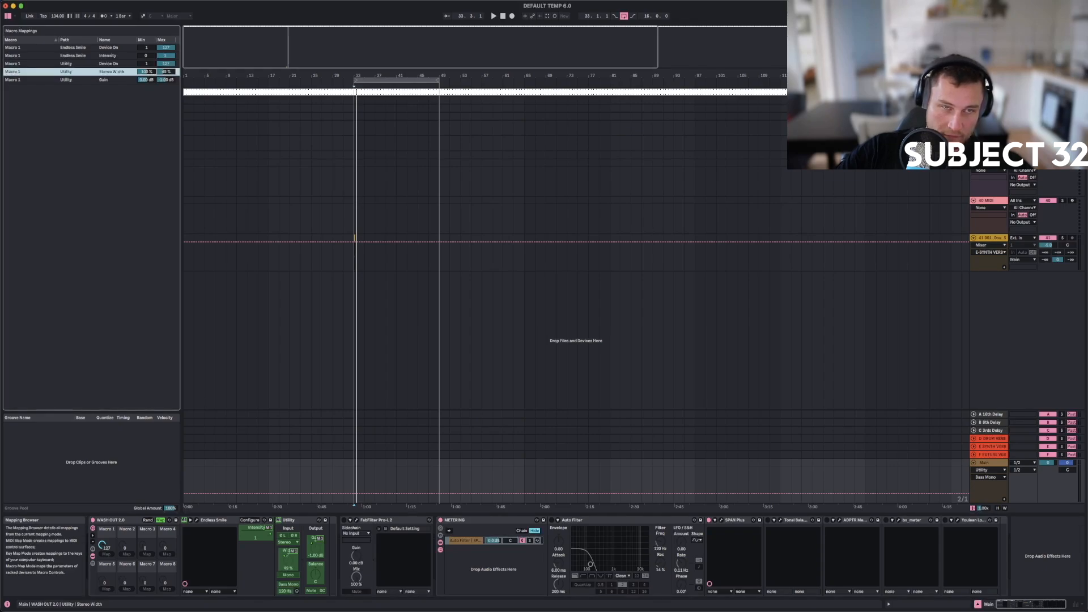
{"action": "key", "text": "Return"}
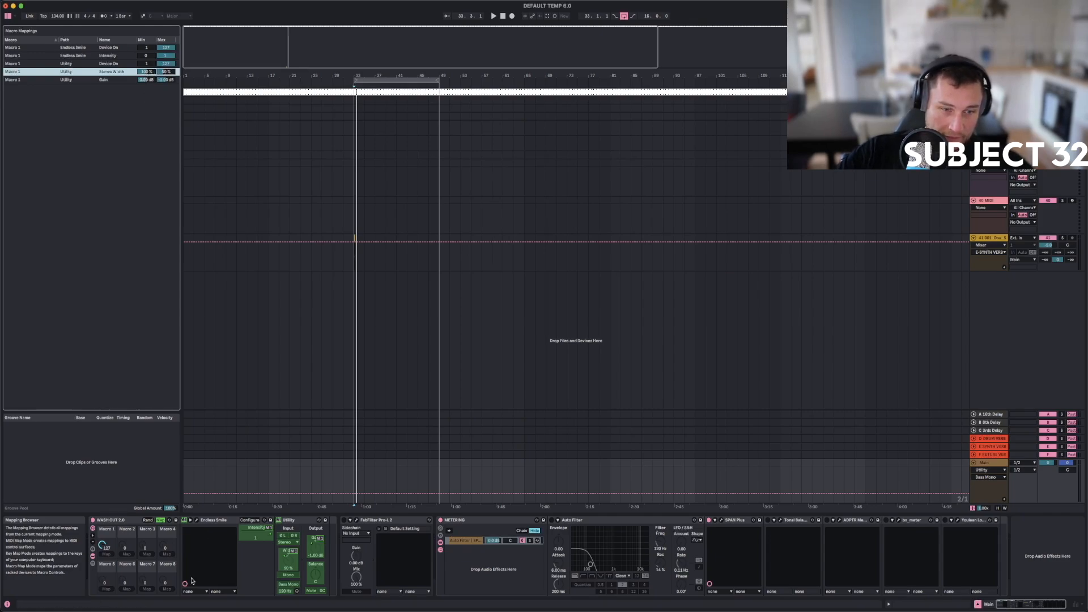
Set the Macro 1 mapping maximums to 0.8 for Endless Smile's Intensity and -2 dB for Utility Gain, then leave mapping mode.
{"action": "mouse_move", "coordinate": [103, 545]}
{"action": "left_mouse_down"}
{"action": "mouse_move", "coordinate": [103, 611]}
{"action": "mouse_move", "coordinate": [102, 564]}
{"action": "left_mouse_up"}
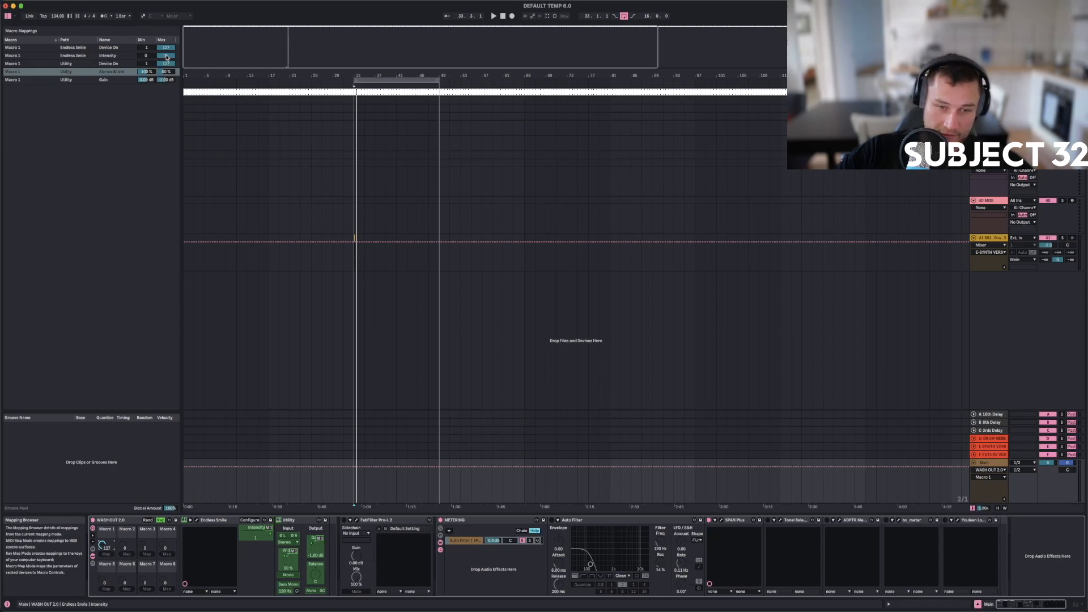
{"action": "left_click_drag", "start_coordinate": [167, 57], "coordinate": [167, 62]}
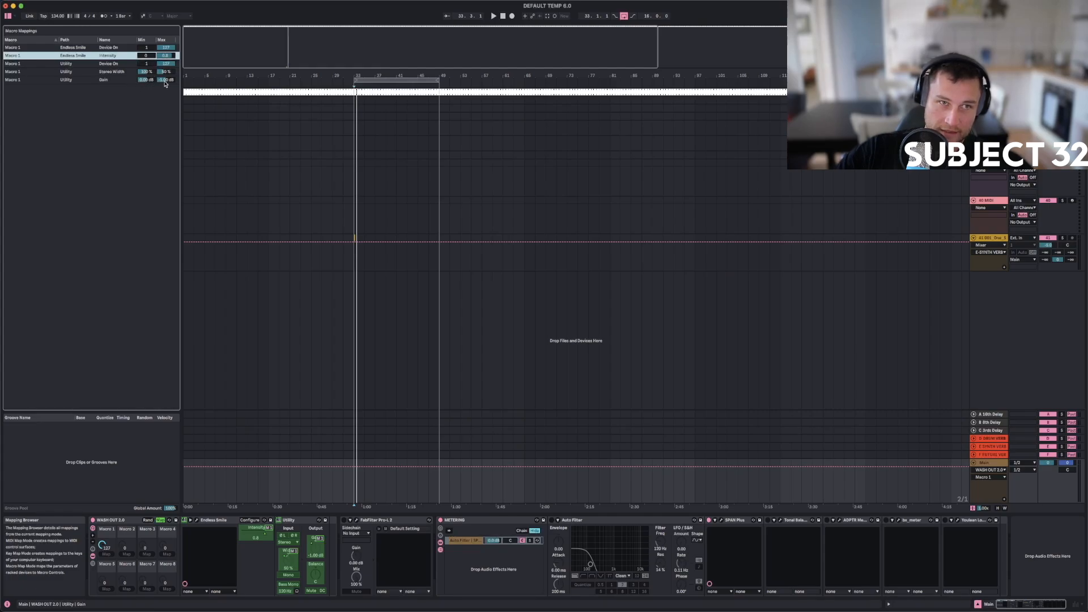
{"action": "left_click_drag", "start_coordinate": [165, 81], "coordinate": [165, 84]}
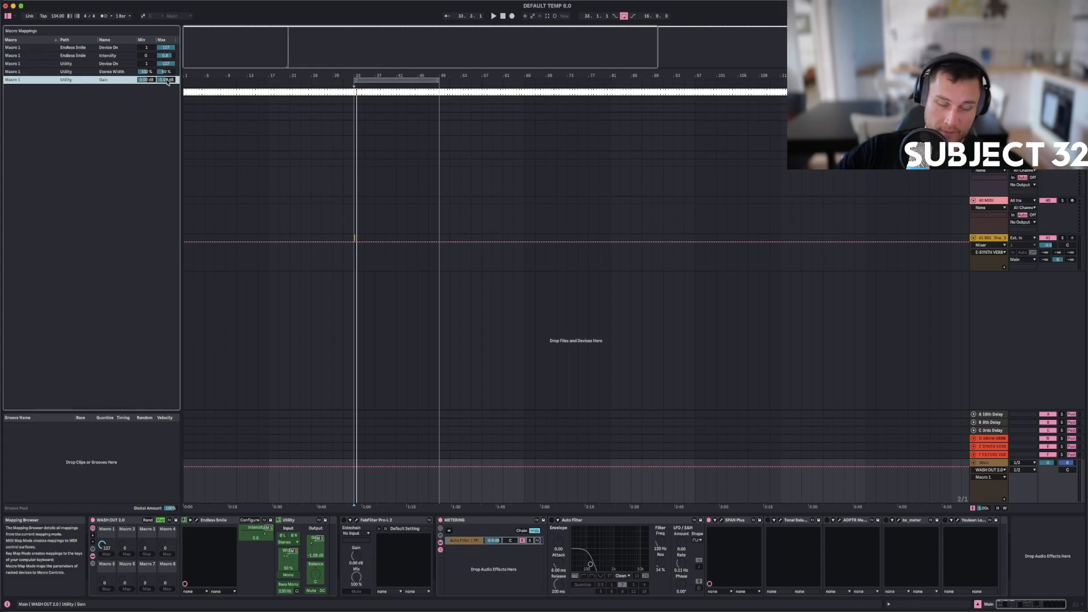
{"action": "type", "text": "-"}
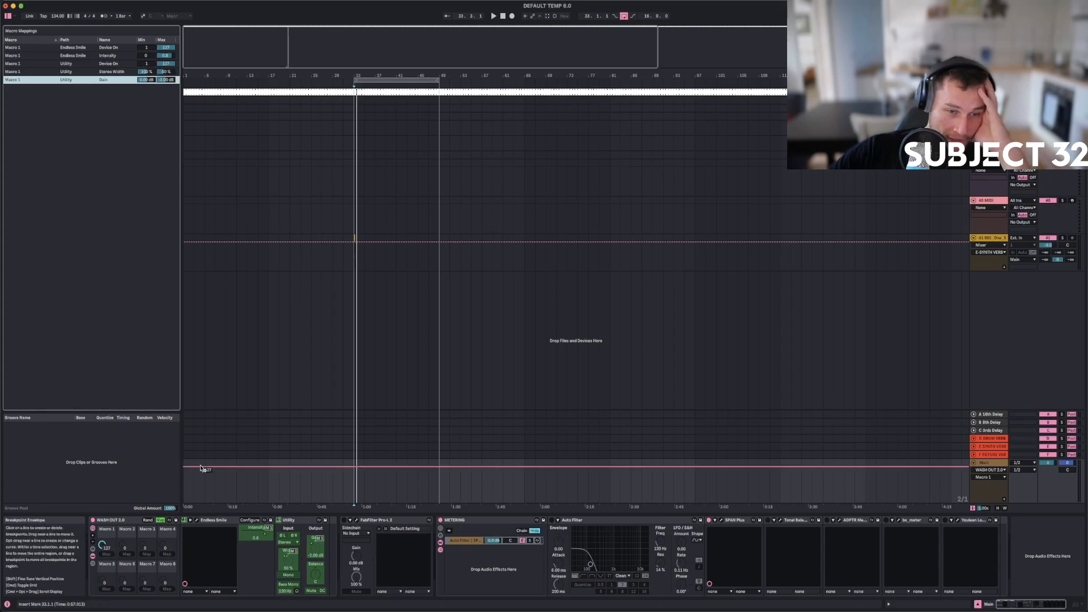
{"action": "left_click", "coordinate": [161, 520]}
Rename the WASH OUT 2.0 rack to WASH OUT 3.0 and turn its Macro 1 down to 0.
{"action": "right_click", "coordinate": [125, 521]}
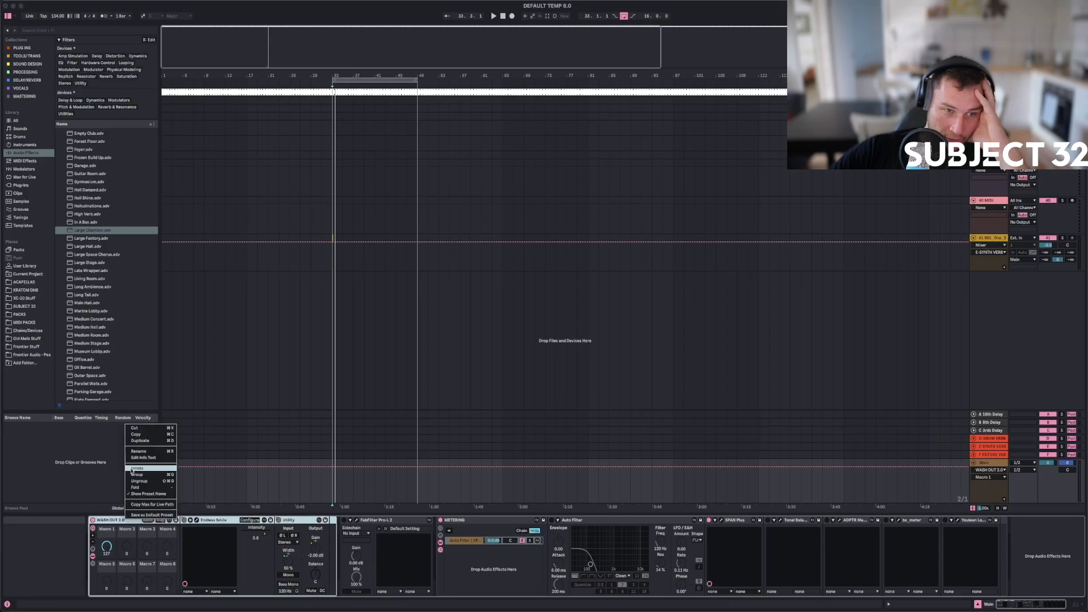
{"action": "left_click", "coordinate": [140, 451]}
{"action": "left_click", "coordinate": [129, 521]}
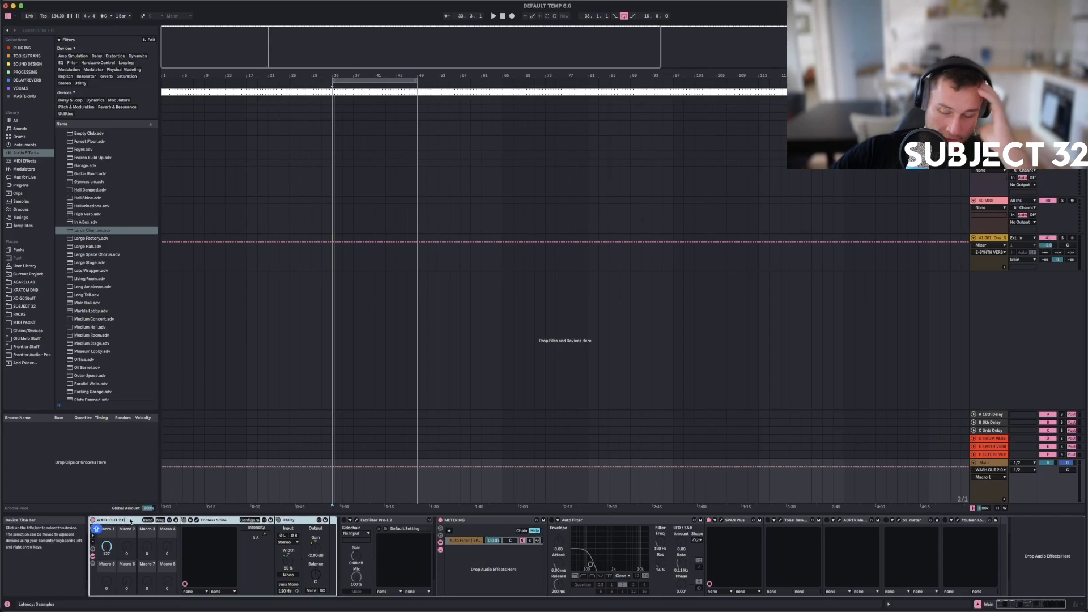
{"action": "key", "text": "BackSpace"}
{"action": "key", "text": "BackSpace"}
{"action": "type", "text": "3.0"}
{"action": "key", "text": "Return"}
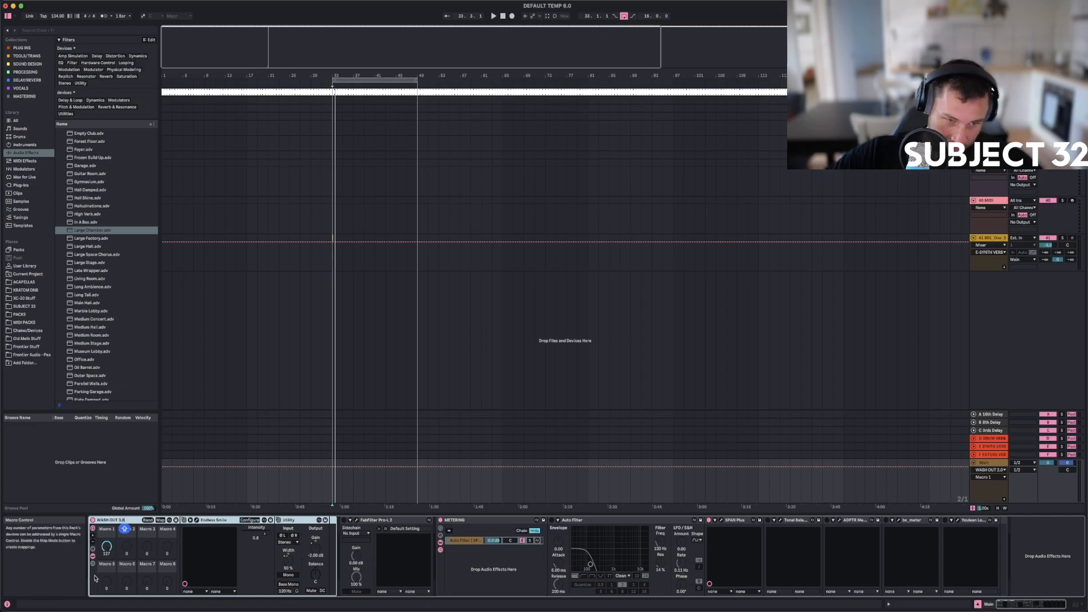
{"action": "left_click_drag", "start_coordinate": [108, 548], "coordinate": [109, 557]}
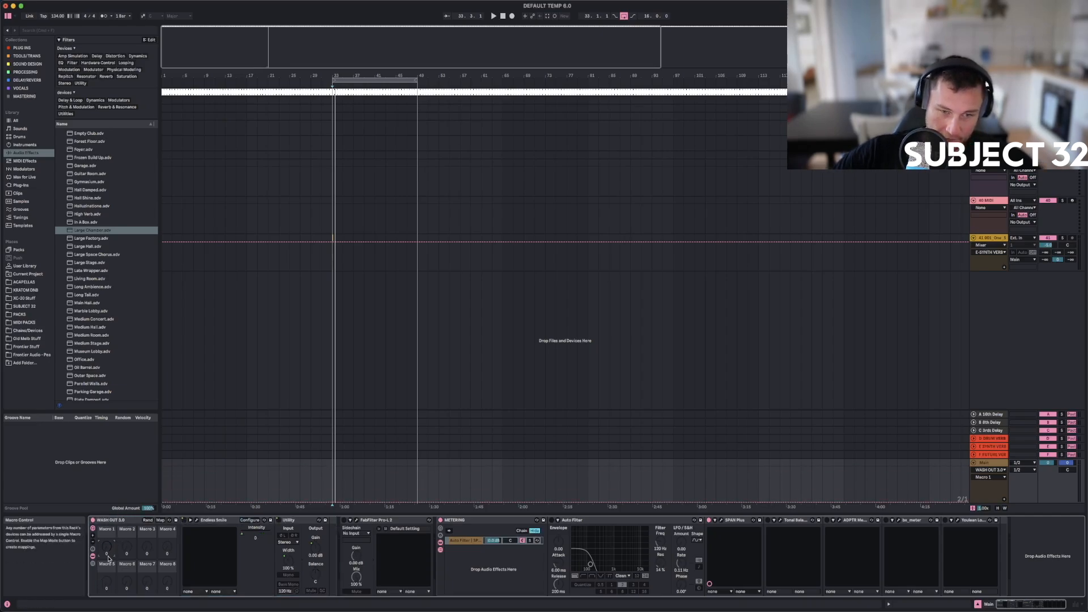
{"action": "left_click", "coordinate": [112, 521]}
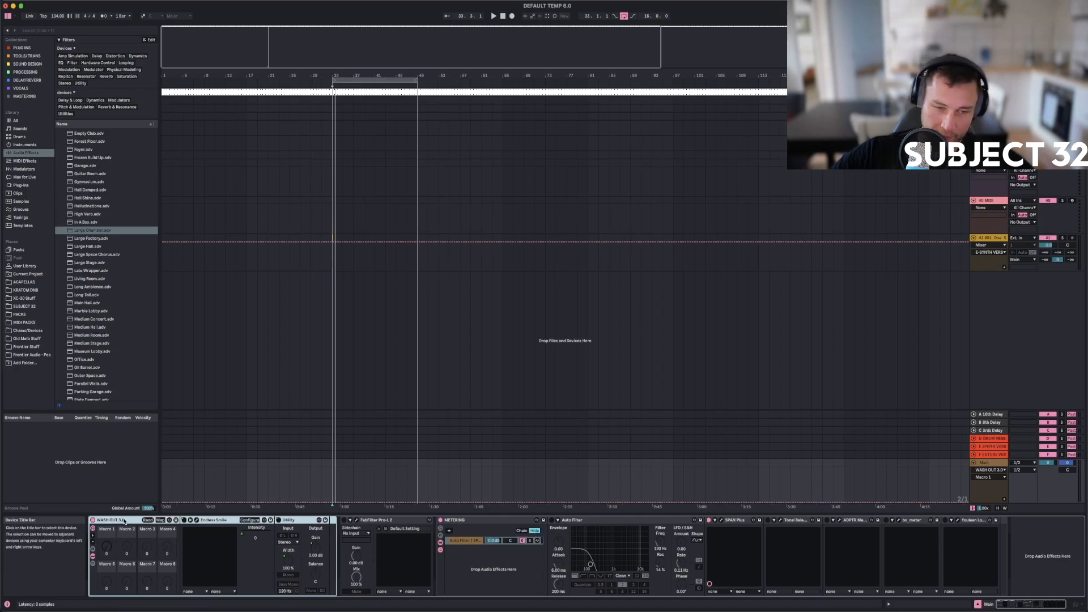
Filter the plug-in library by Dada Life, and fold and deactivate the WASH OUT 3.0 rack.
{"action": "left_click", "coordinate": [21, 184]}
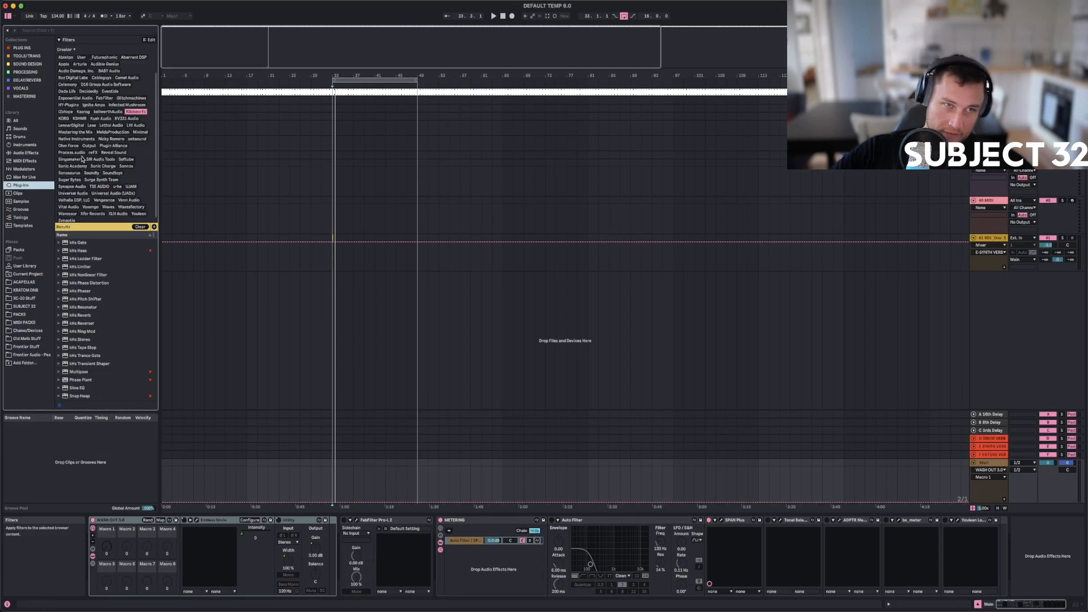
{"action": "left_click", "coordinate": [68, 124]}
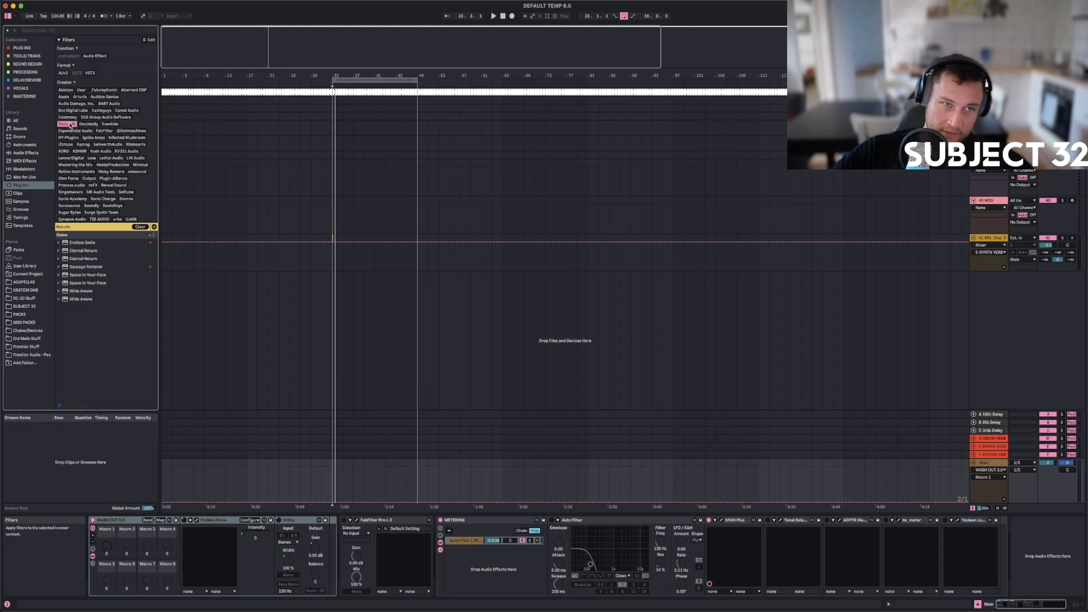
{"action": "double_click", "coordinate": [132, 521]}
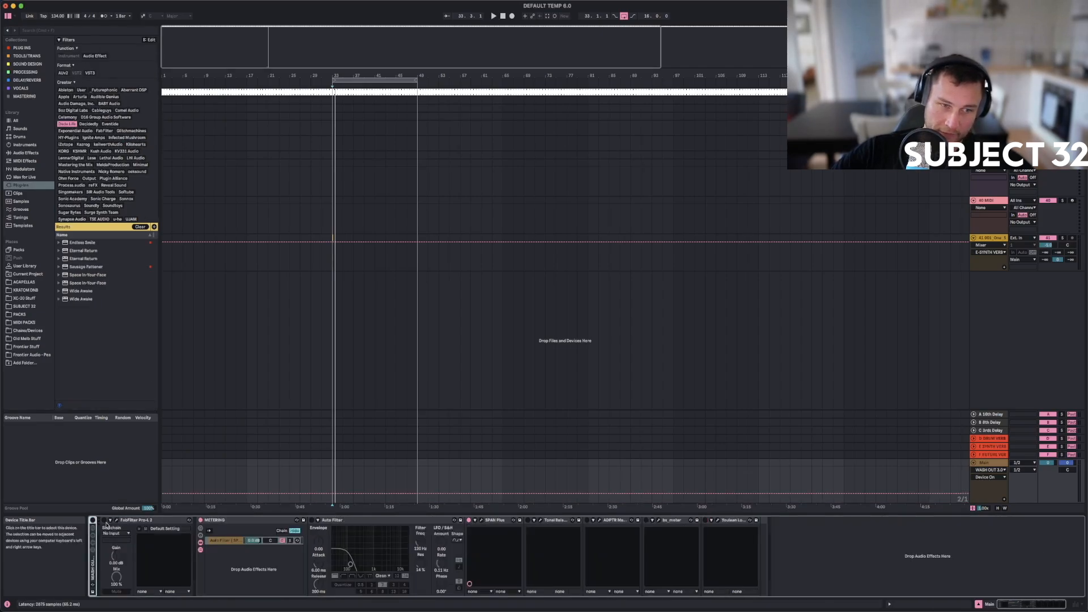
Deactivate SPAN Plus in the main track's METERING rack and select the rack's Auto Filter.
{"action": "left_click", "coordinate": [129, 522]}
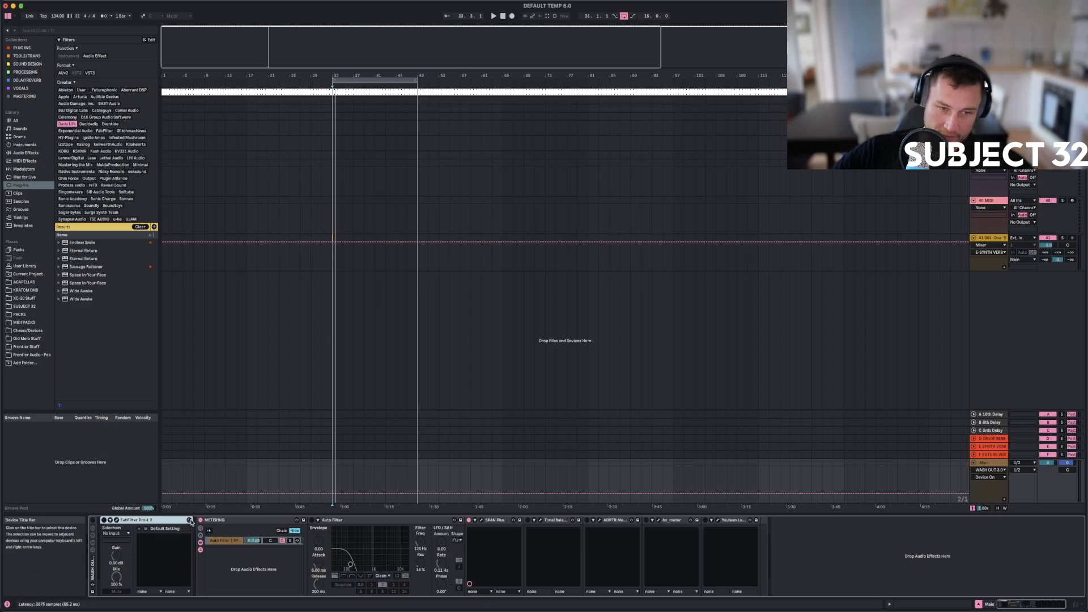
{"action": "left_click", "coordinate": [469, 520]}
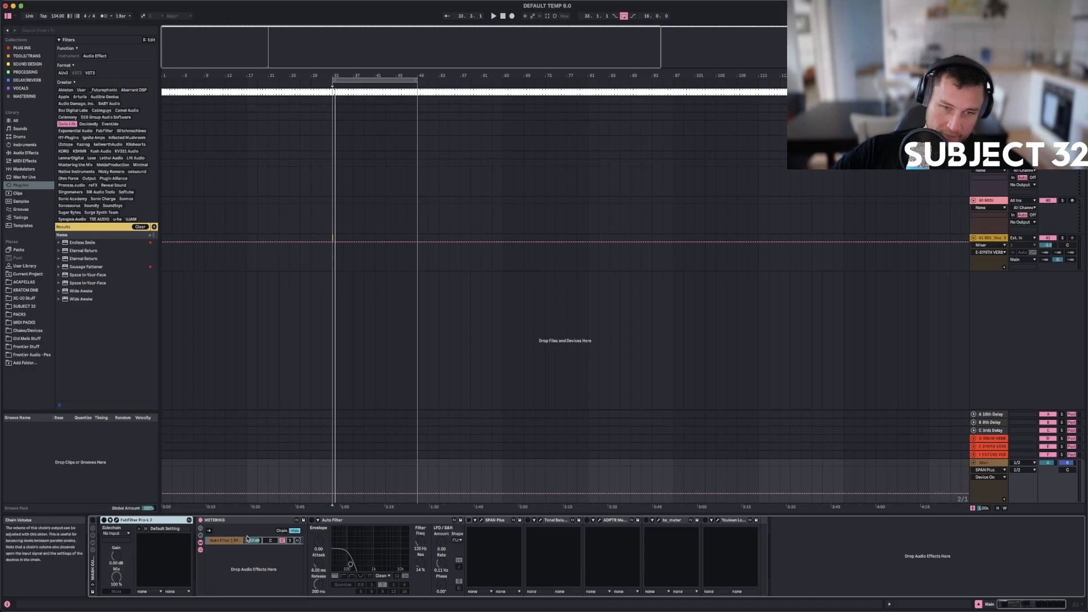
{"action": "left_click", "coordinate": [218, 521]}
{"action": "left_click", "coordinate": [231, 542]}
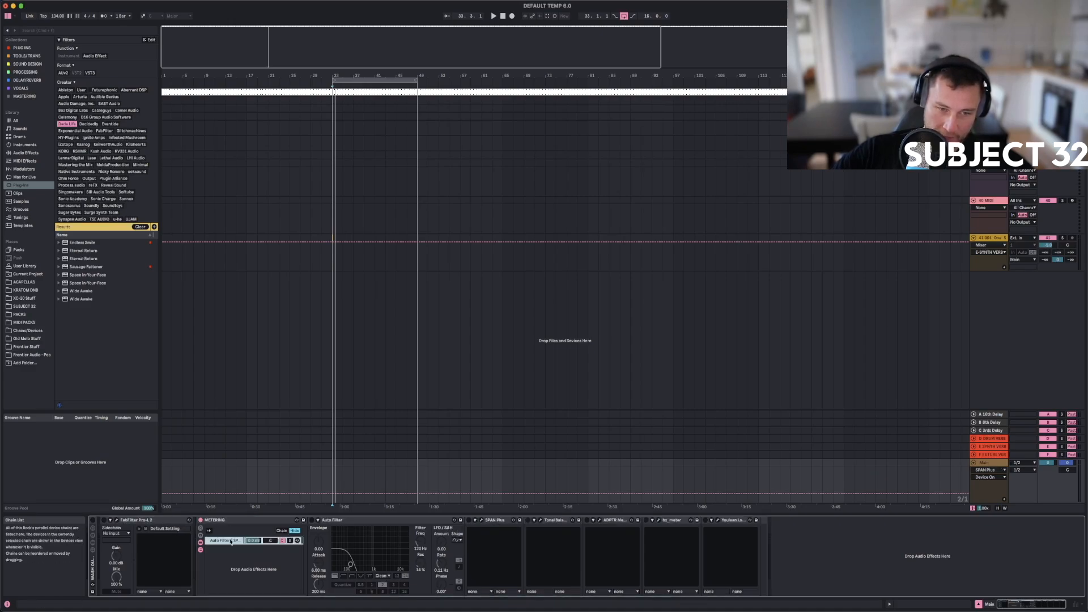
{"action": "left_click", "coordinate": [350, 521]}
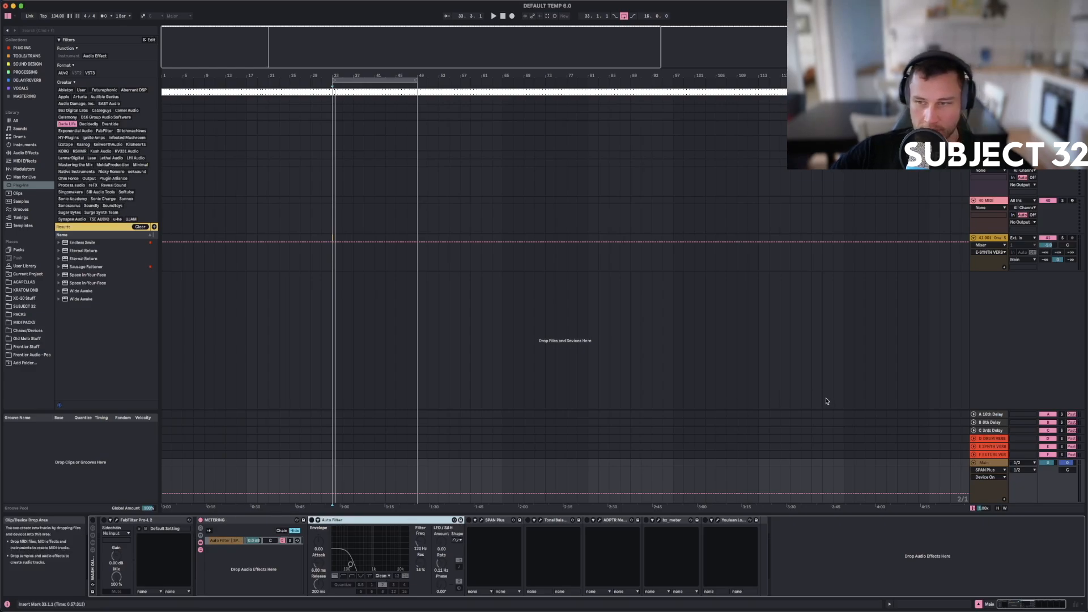
Audition the main track's Auto Filter on and off during playback, leave it off and select FabFilter Pro-L 2.
{"action": "left_click", "coordinate": [1002, 466]}
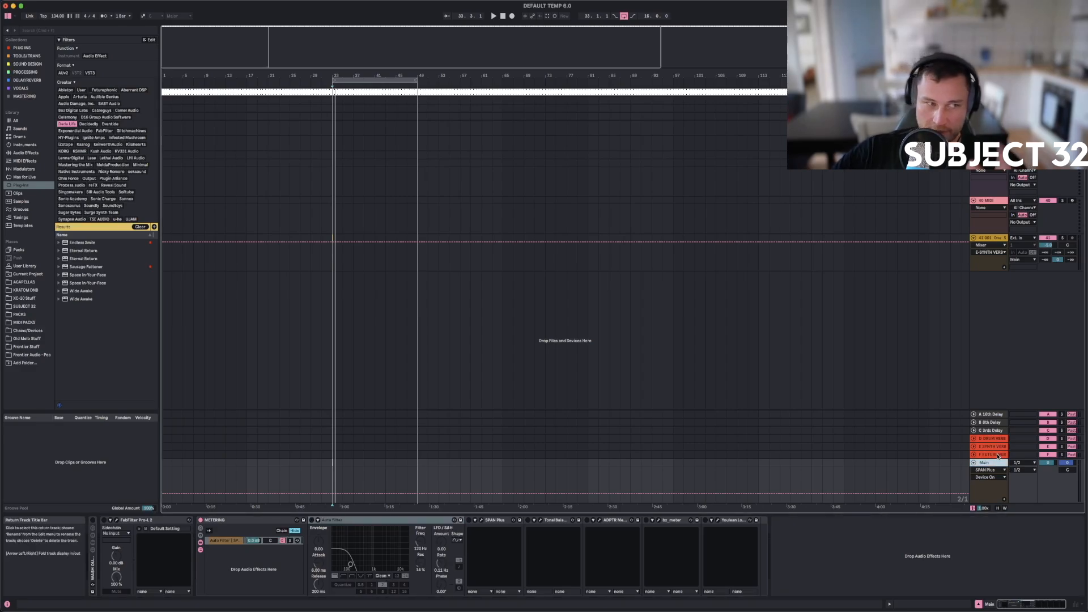
{"action": "left_click", "coordinate": [352, 529]}
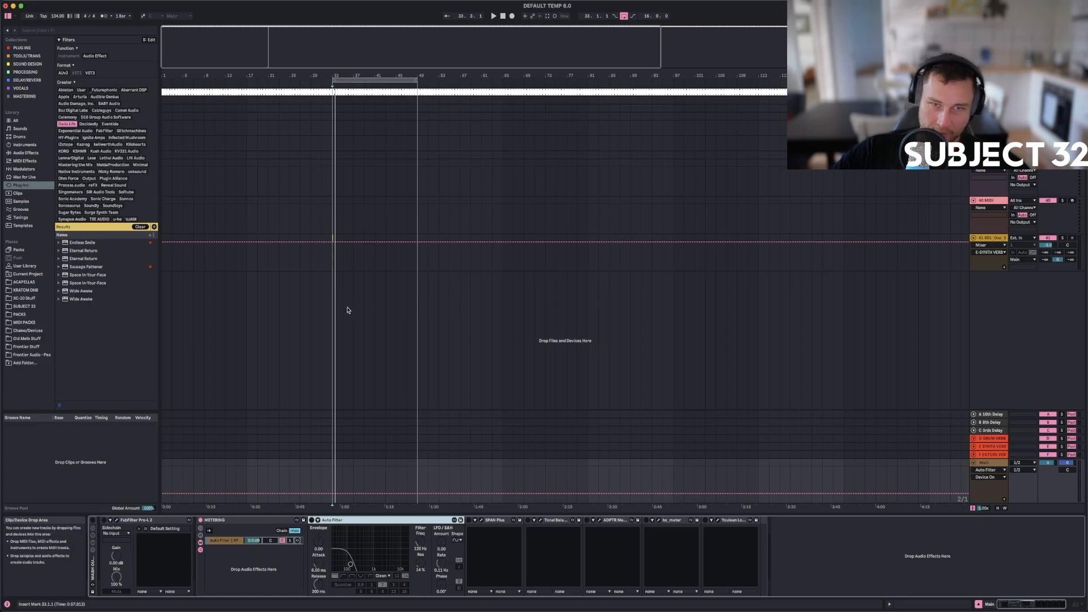
{"action": "left_click", "coordinate": [312, 519]}
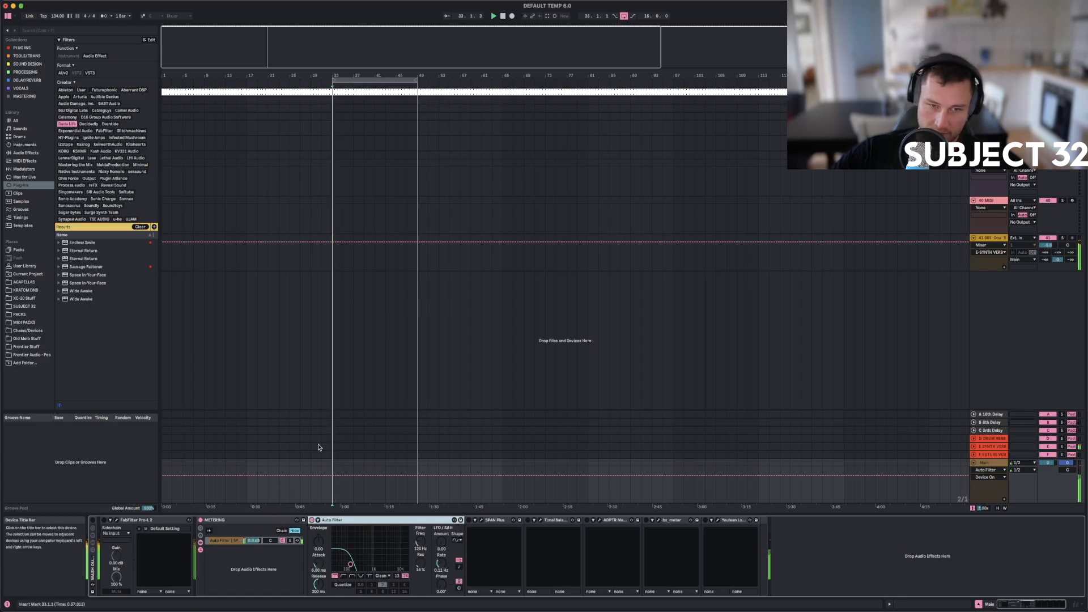
{"action": "left_click", "coordinate": [311, 520]}
{"action": "left_click", "coordinate": [311, 521]}
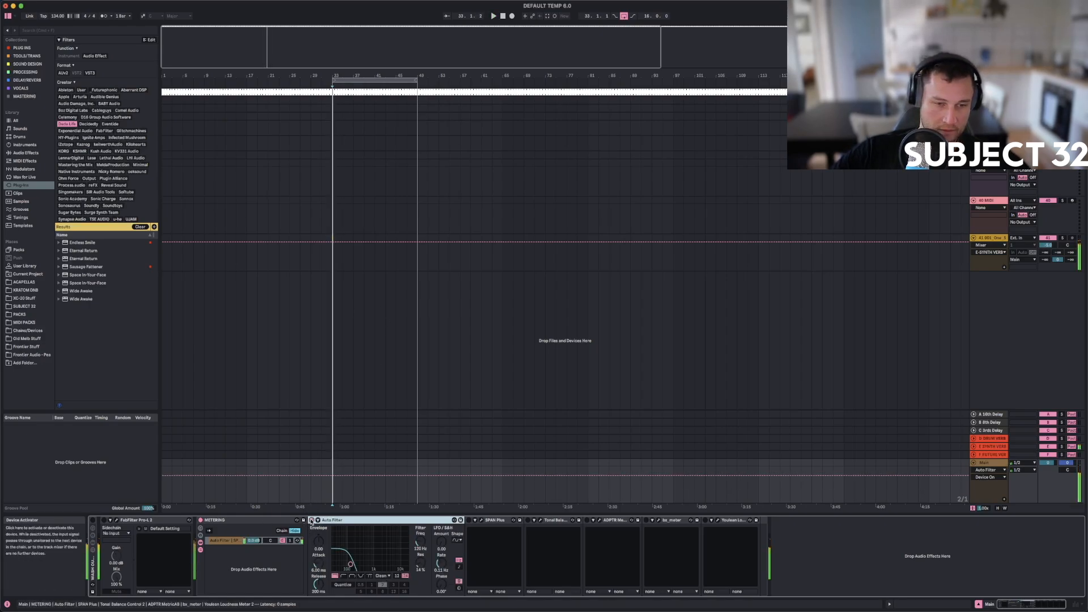
{"action": "left_click", "coordinate": [311, 521]}
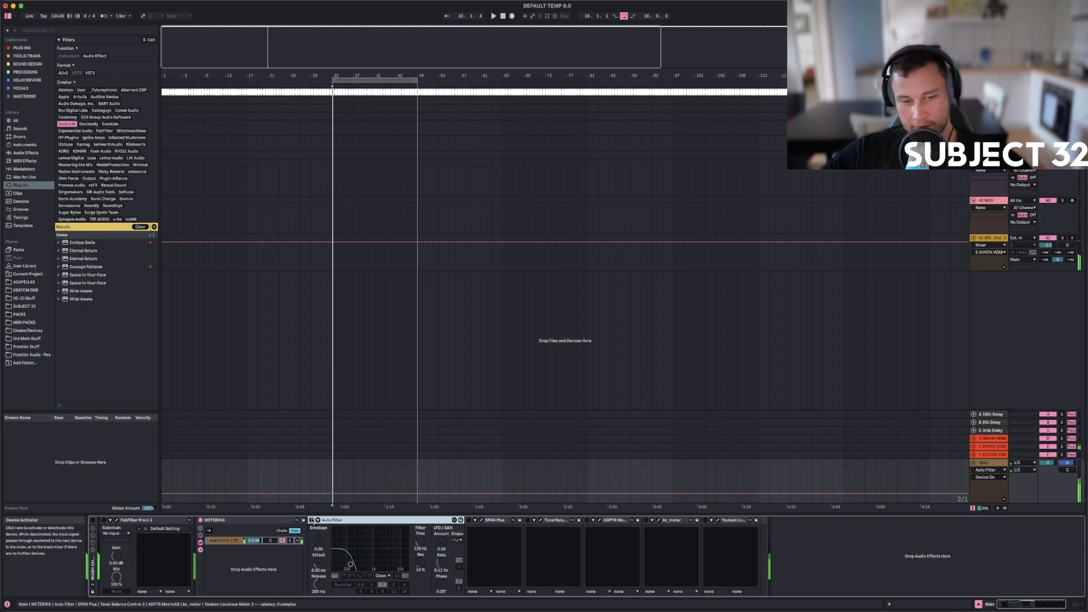
{"action": "left_click", "coordinate": [139, 520]}
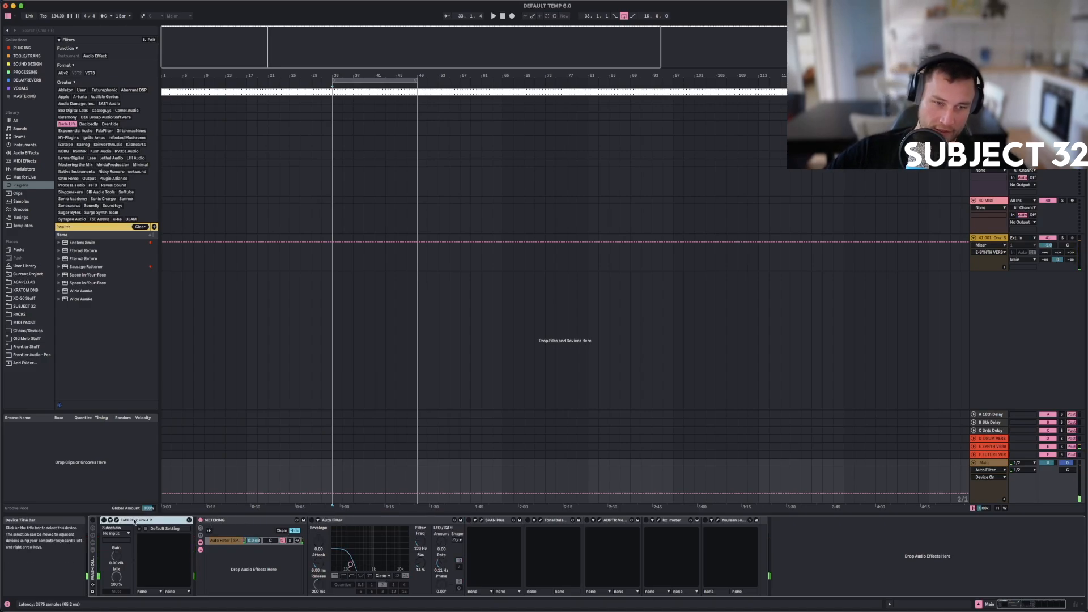
{"action": "left_click", "coordinate": [104, 520]}
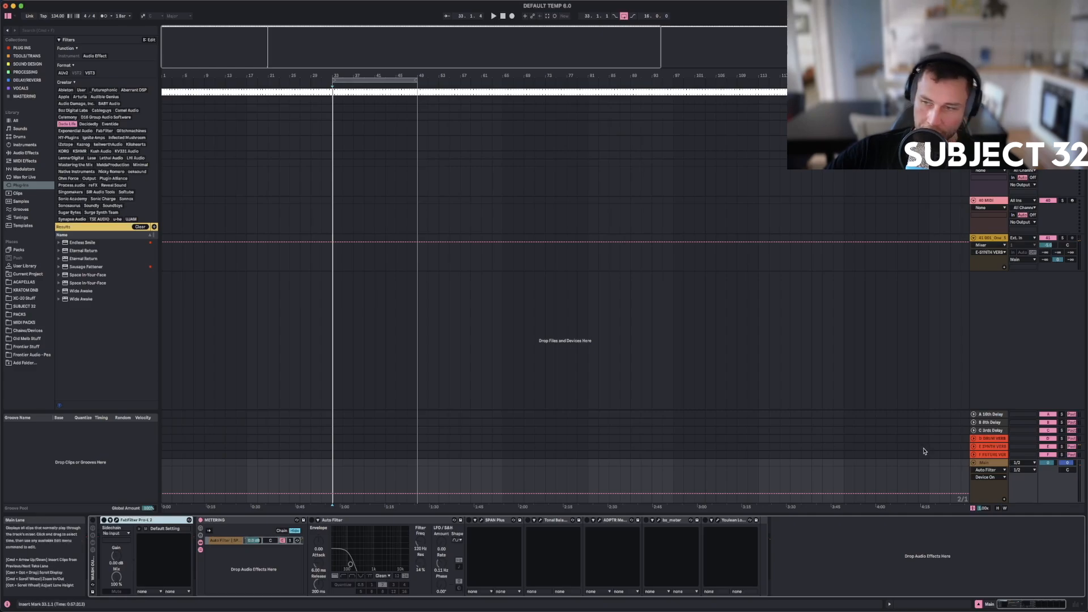
Check the F-FUTURE VERB and E-SYNTH VERB return chains and toggle the NEW SHINE device on F-FUTURE VERB.
{"action": "left_click", "coordinate": [987, 455]}
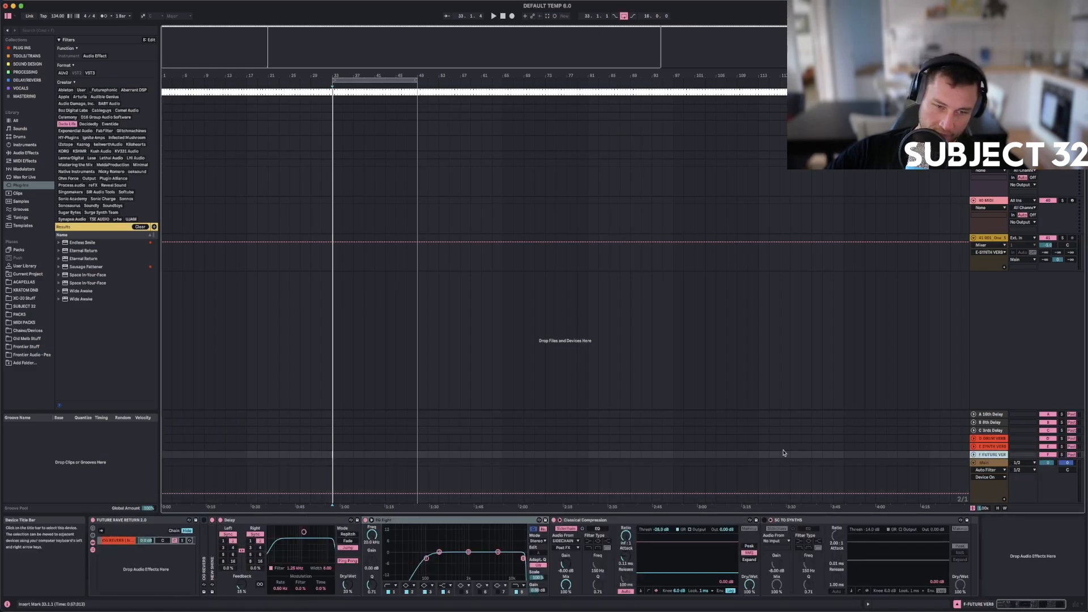
{"action": "left_click", "coordinate": [989, 447]}
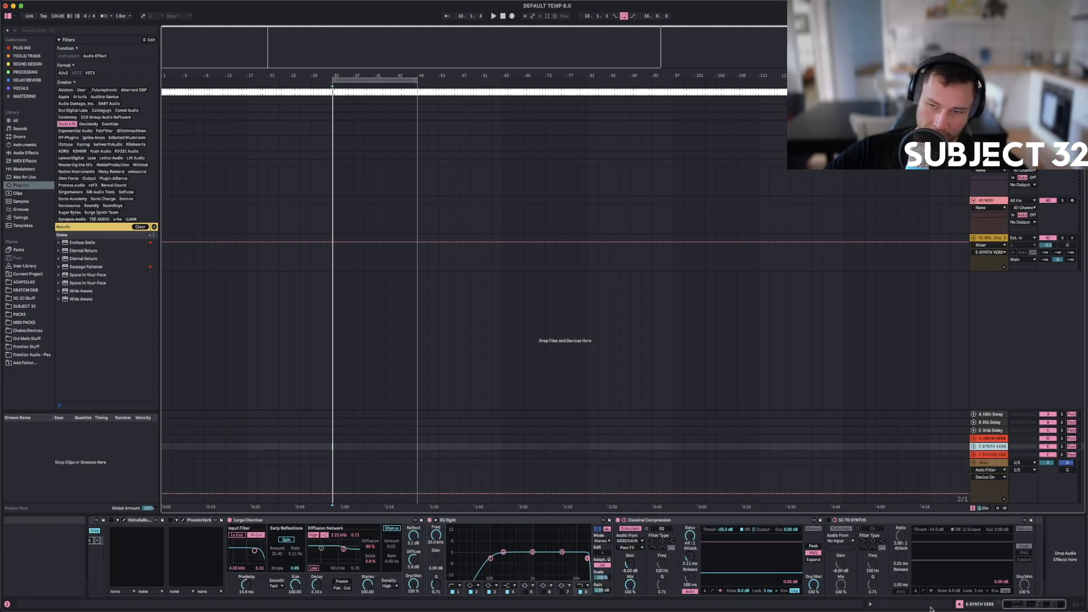
{"action": "left_click", "coordinate": [1003, 608]}
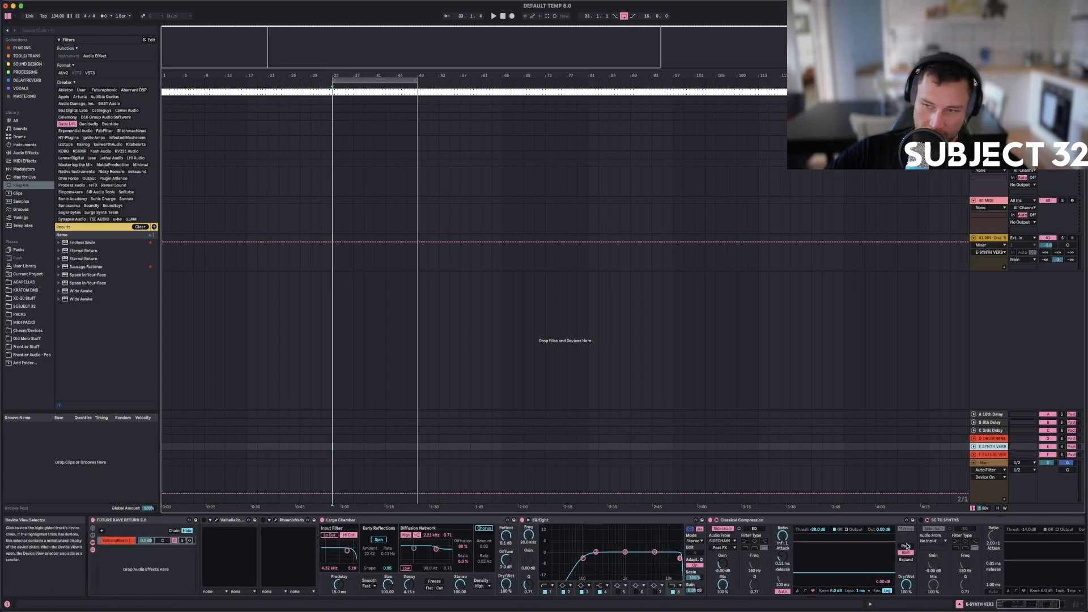
{"action": "key", "text": "Down"}
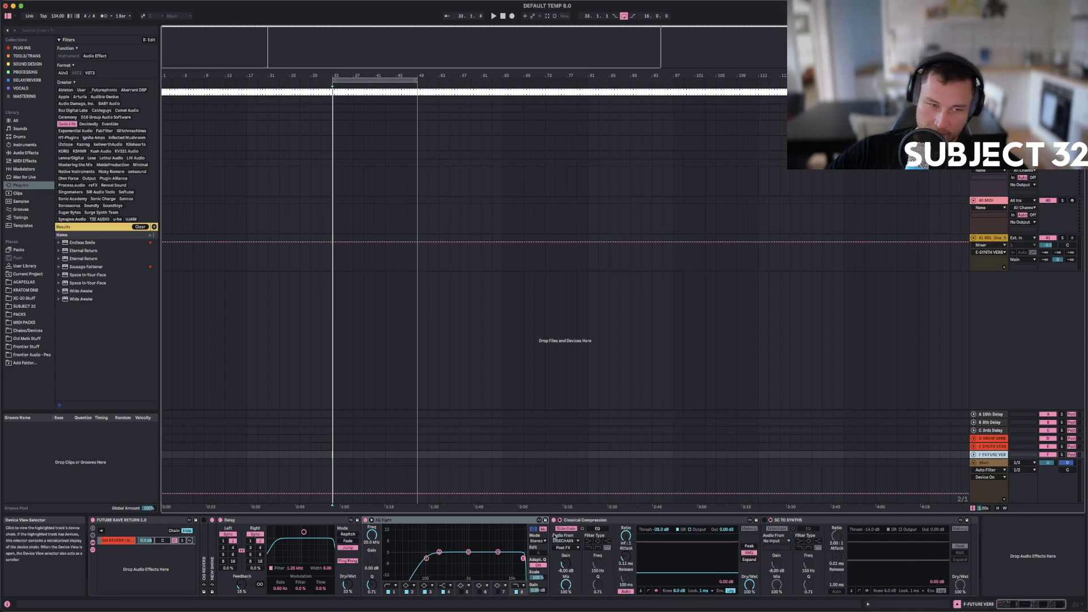
{"action": "left_click", "coordinate": [212, 521]}
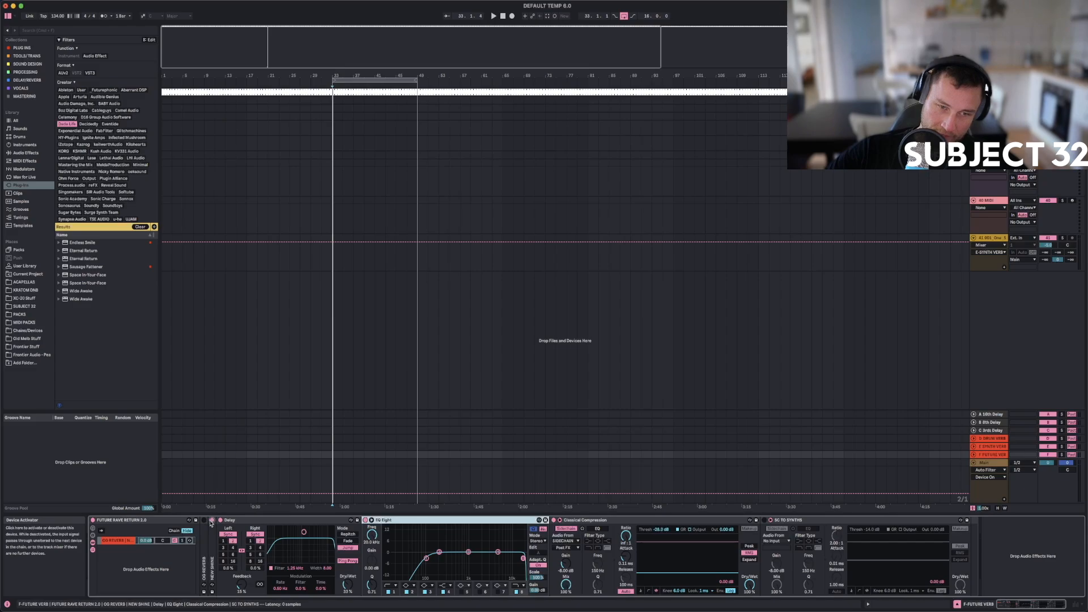
Activate the Valhalla reverb at the start of the E-SYNTH VERB return chain.
{"action": "left_click", "coordinate": [991, 447]}
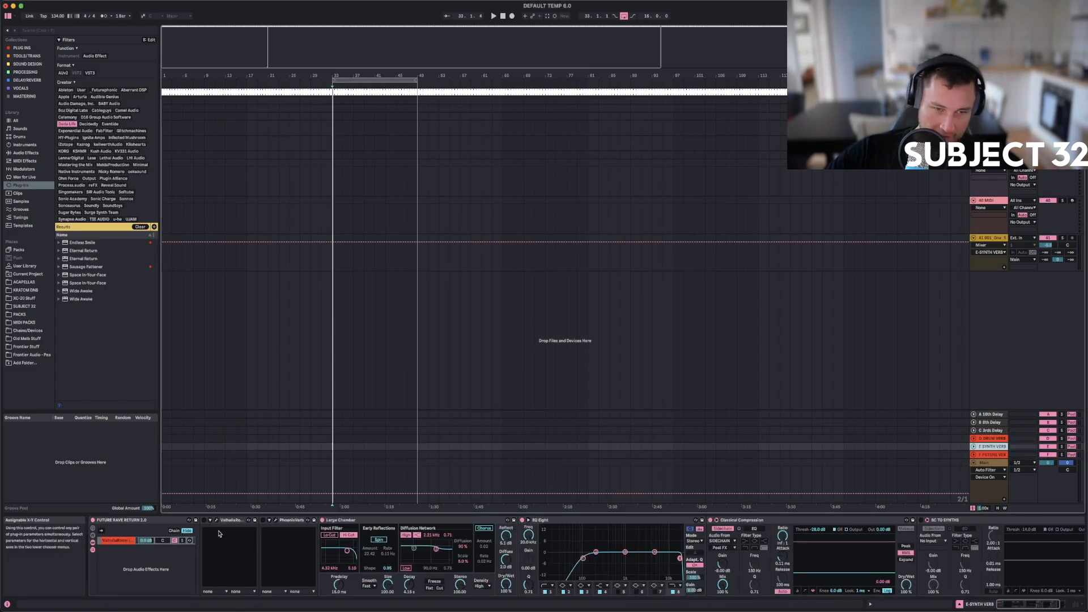
{"action": "left_click", "coordinate": [203, 521]}
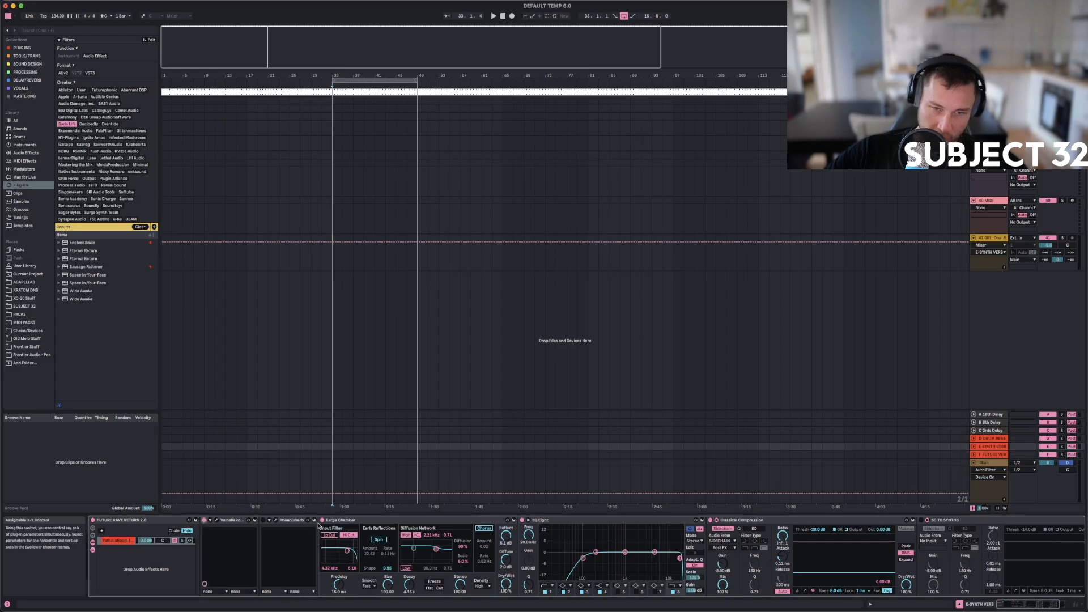
Deactivate the Large Chamber reverb on E-SYNTH VERB and fold the Large Chamber, PhoenixVerb and ValhallaRoom devices.
{"action": "left_click", "coordinate": [340, 520]}
{"action": "key", "text": "0"}
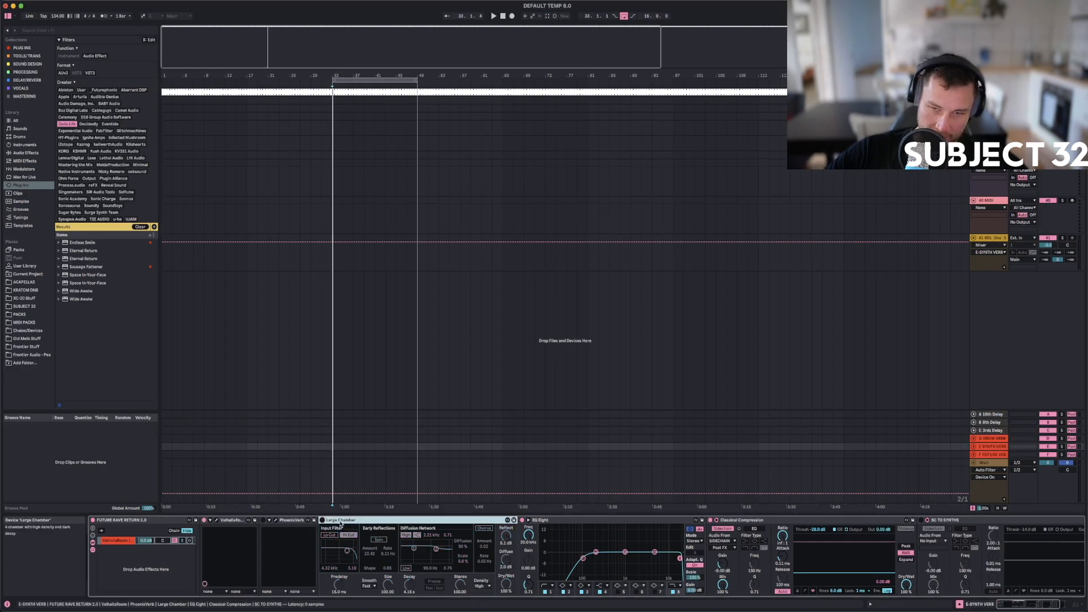
{"action": "double_click", "coordinate": [340, 520]}
{"action": "double_click", "coordinate": [292, 521]}
{"action": "left_click", "coordinate": [233, 521]}
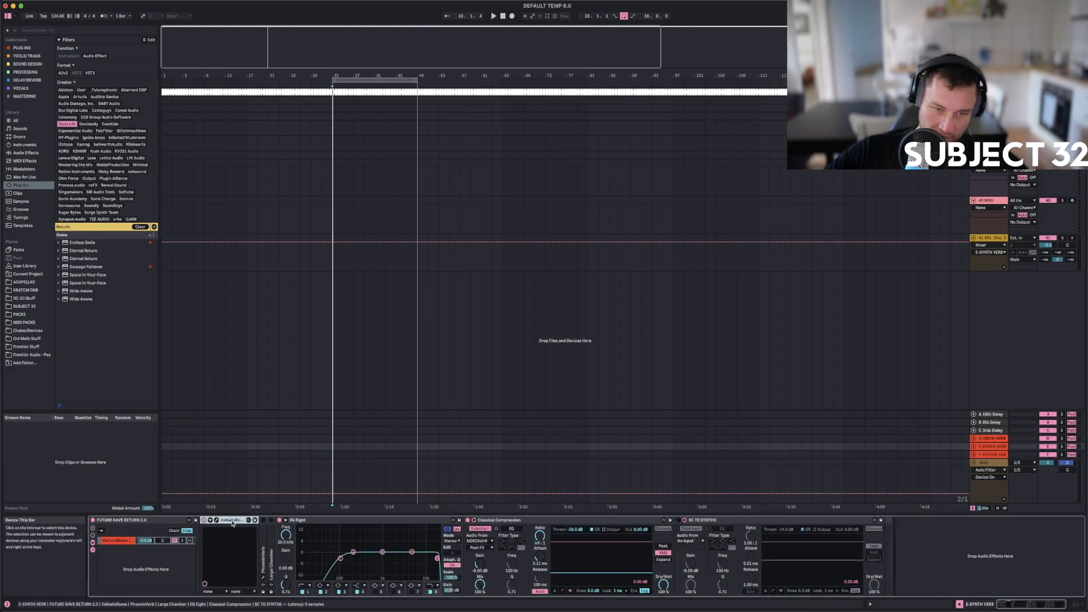
{"action": "double_click", "coordinate": [232, 521]}
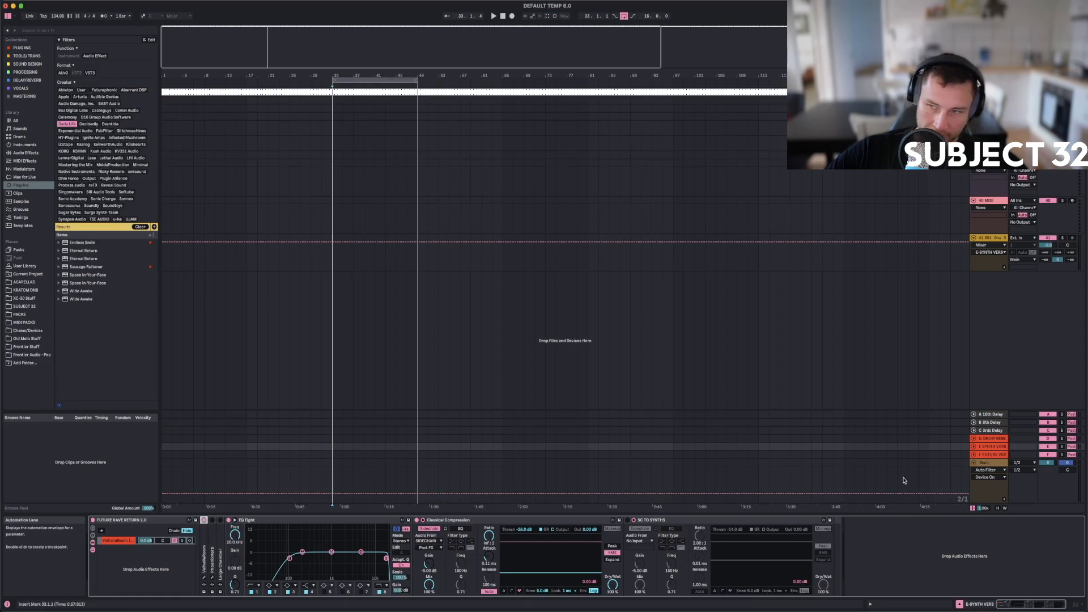
Review the Delay device on the F-FUTURE VERB return and recheck the E-SYNTH VERB chain.
{"action": "left_click", "coordinate": [988, 455]}
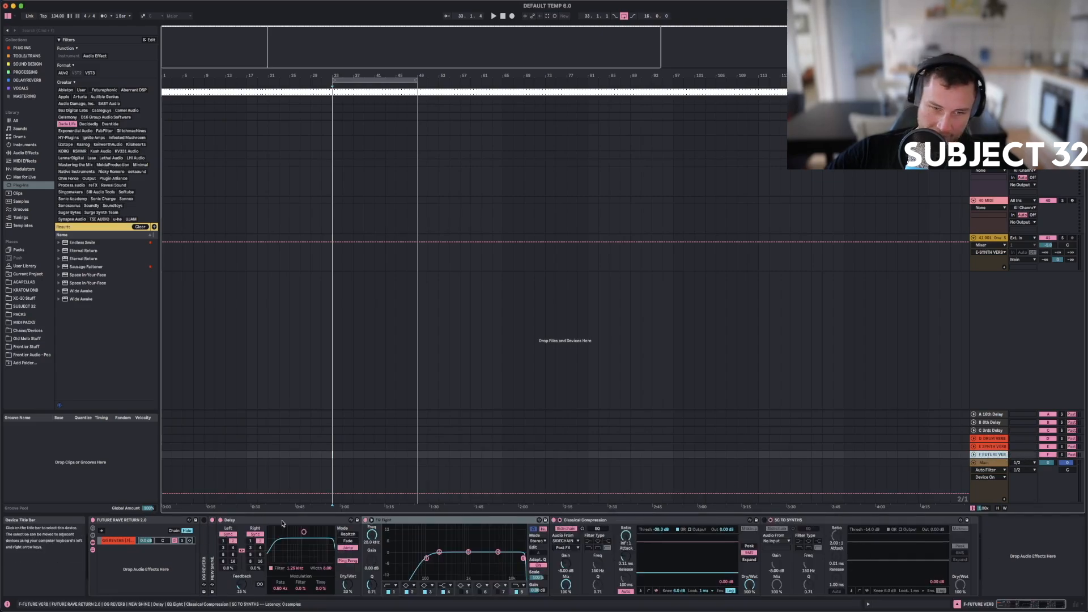
{"action": "double_click", "coordinate": [227, 520]}
{"action": "double_click", "coordinate": [222, 539]}
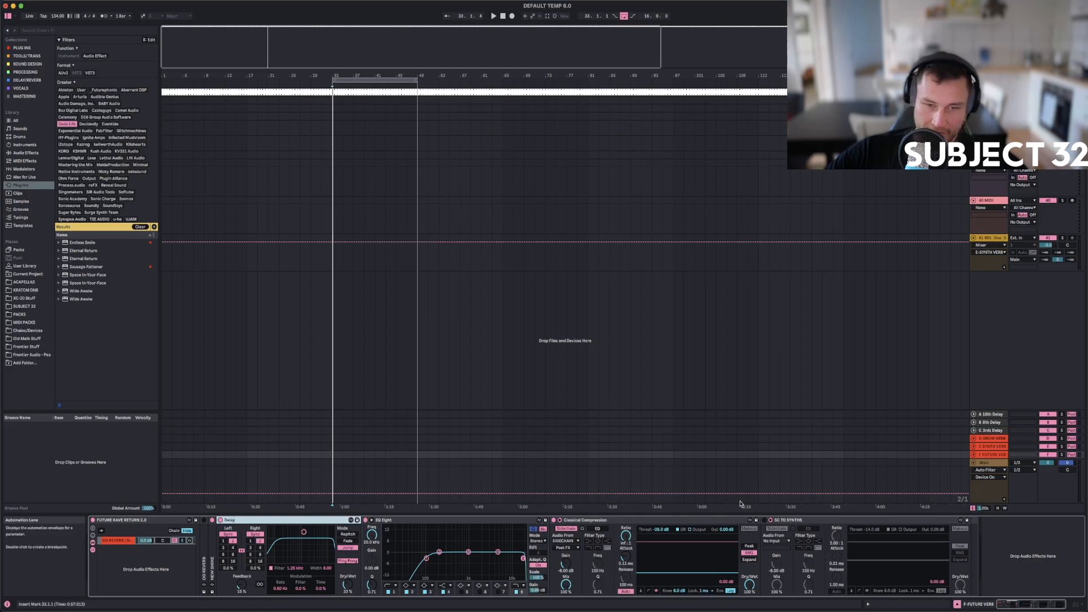
{"action": "left_click", "coordinate": [989, 448]}
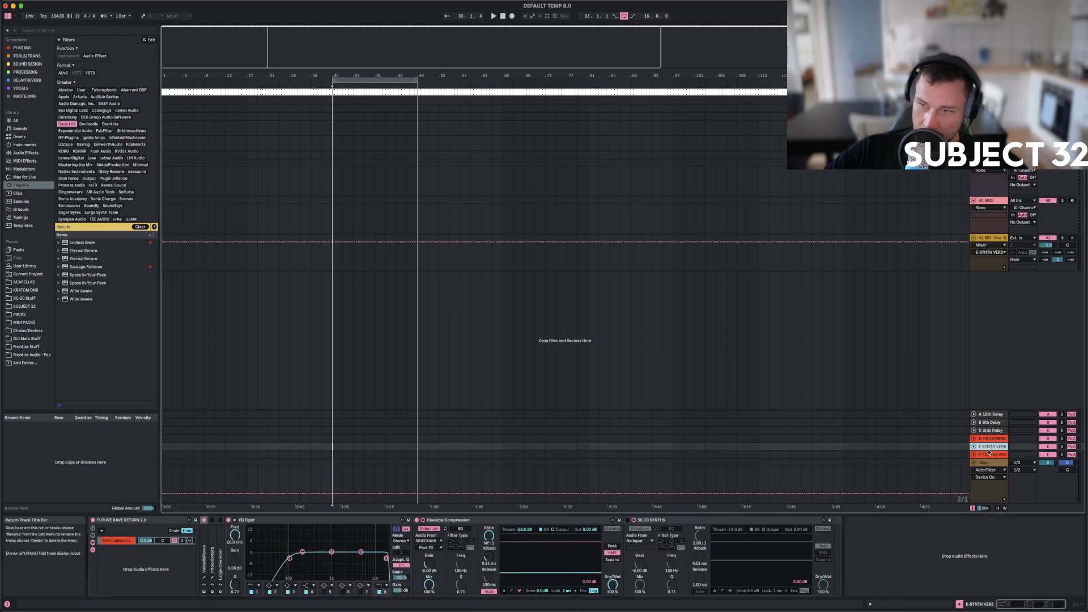
Fold the ValhallaRoom, PhoenixVerb and Reverb devices in the D-DRUM VERB return chain.
{"action": "left_click", "coordinate": [987, 439]}
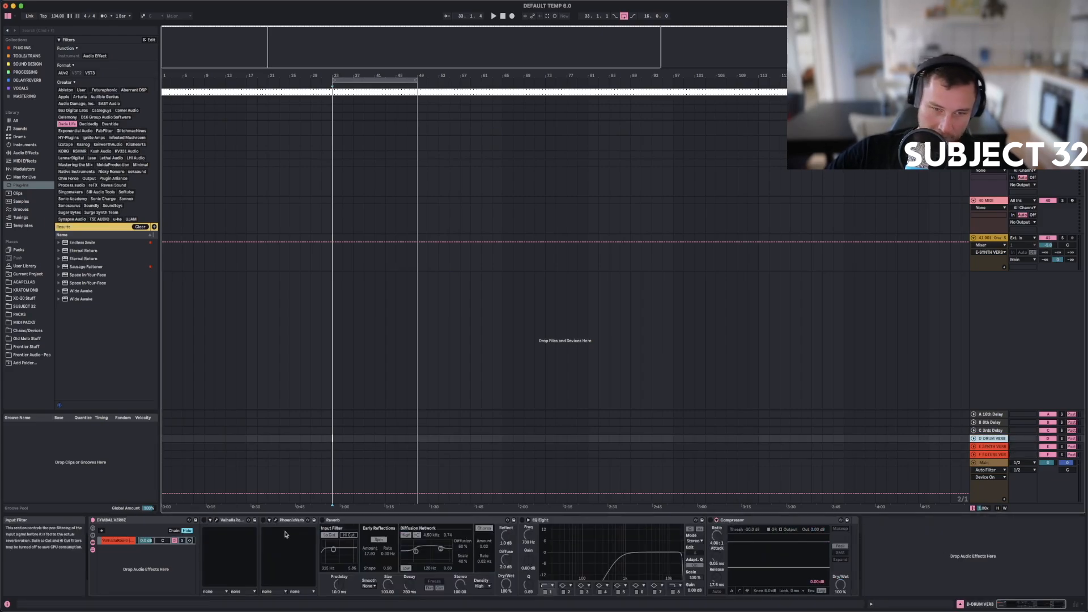
{"action": "double_click", "coordinate": [239, 521]}
{"action": "double_click", "coordinate": [239, 520]}
{"action": "double_click", "coordinate": [226, 521]}
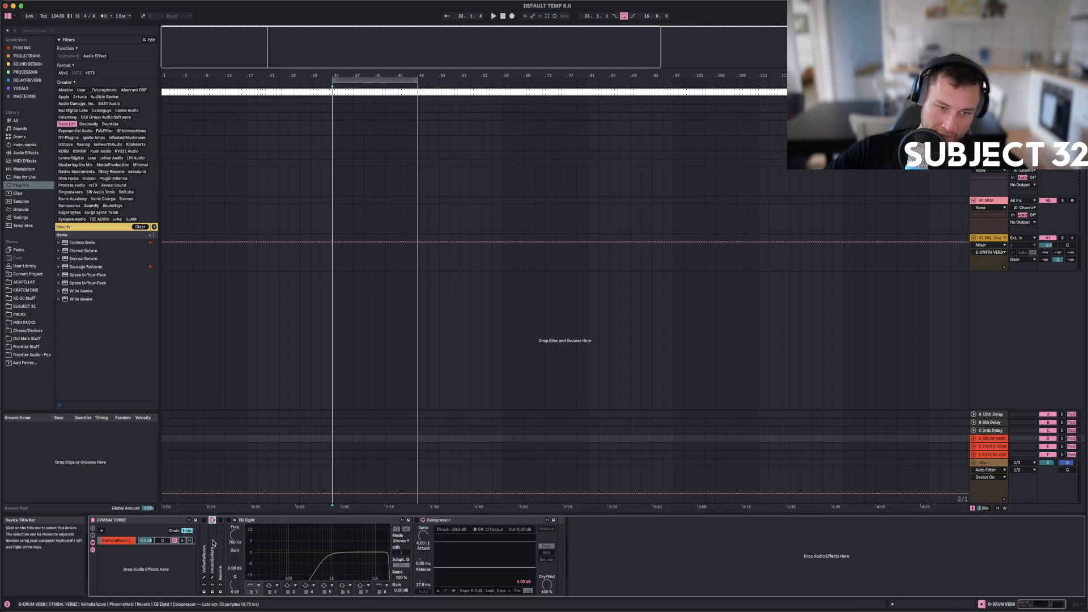
Audition the C-3rds Delay return with the one-shot track's send at 0 dB, toggling its Delay device on and off.
{"action": "left_click", "coordinate": [991, 432]}
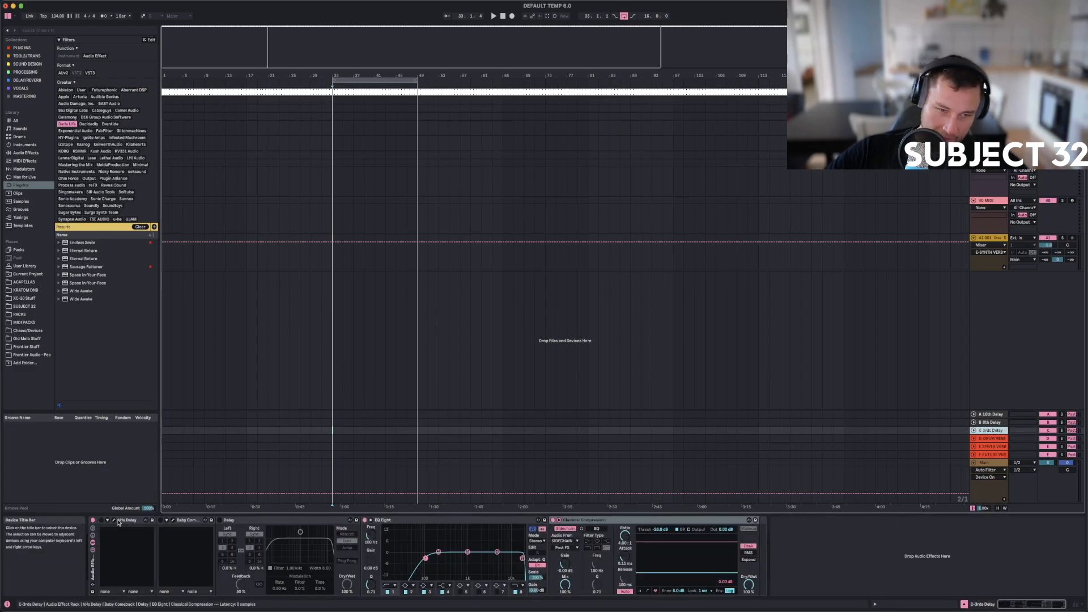
{"action": "key", "text": "space"}
{"action": "left_click_drag", "start_coordinate": [1070, 253], "coordinate": [1070, 193]}
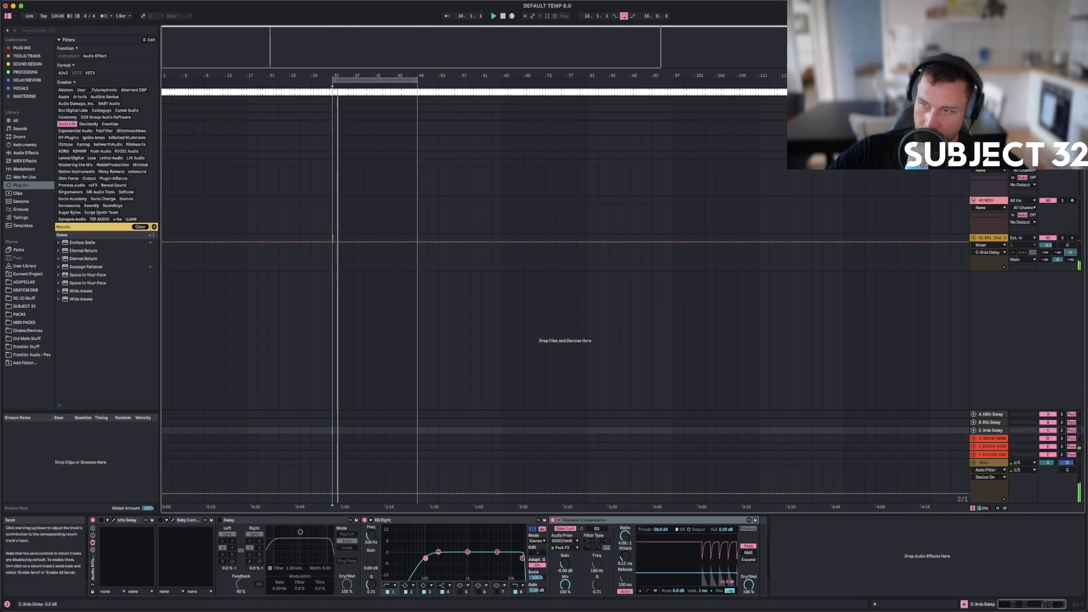
{"action": "left_click", "coordinate": [220, 521]}
{"action": "left_click", "coordinate": [220, 521]}
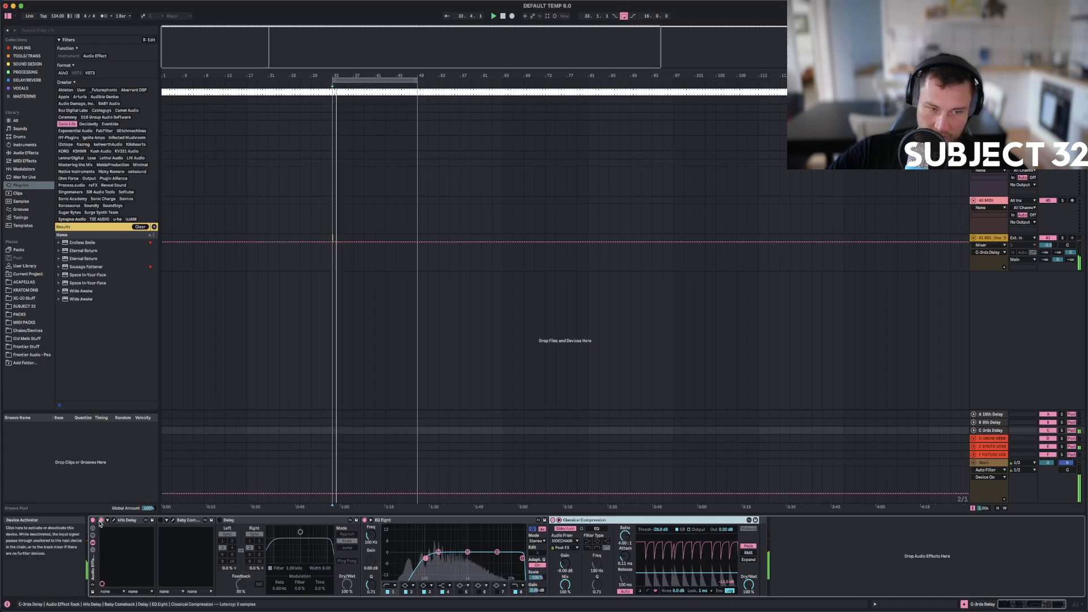
Fold the kHs Delay, Baby Comeback and Delay devices on the C-3rds Delay return.
{"action": "double_click", "coordinate": [131, 520]}
{"action": "double_click", "coordinate": [134, 522]}
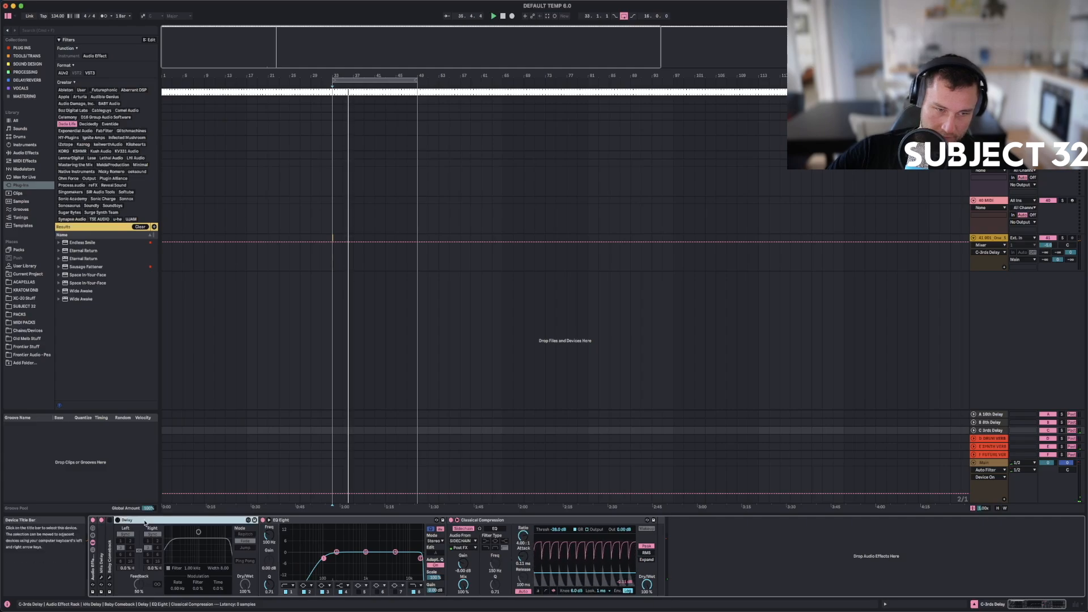
{"action": "double_click", "coordinate": [134, 522]}
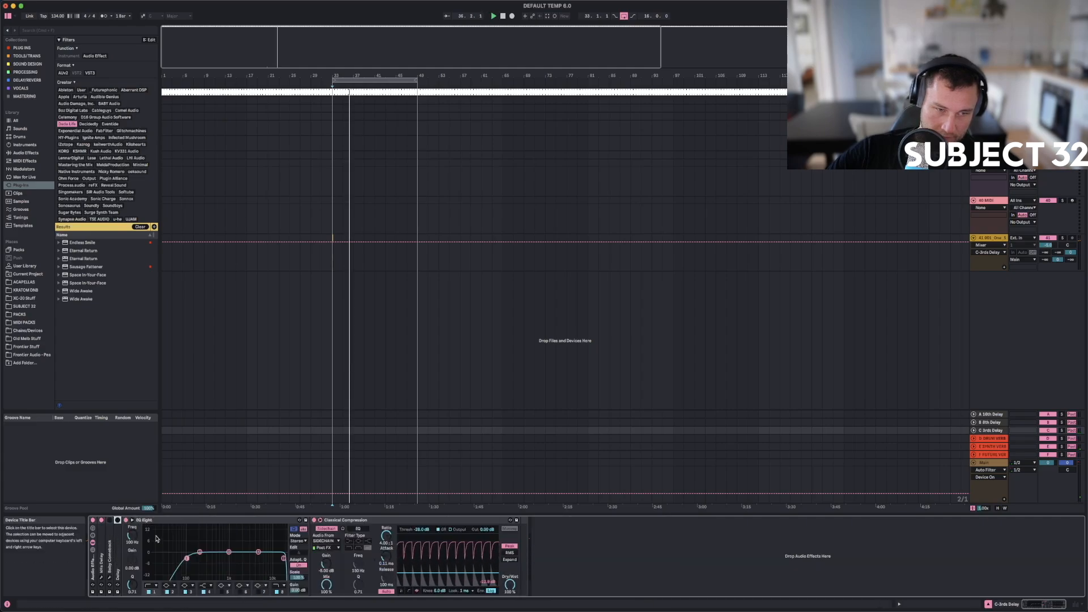
Move the one-shot track's 0 dB send from C-3rds Delay to B-8th Delay and activate Baby Comeback on that return.
{"action": "left_click", "coordinate": [990, 424]}
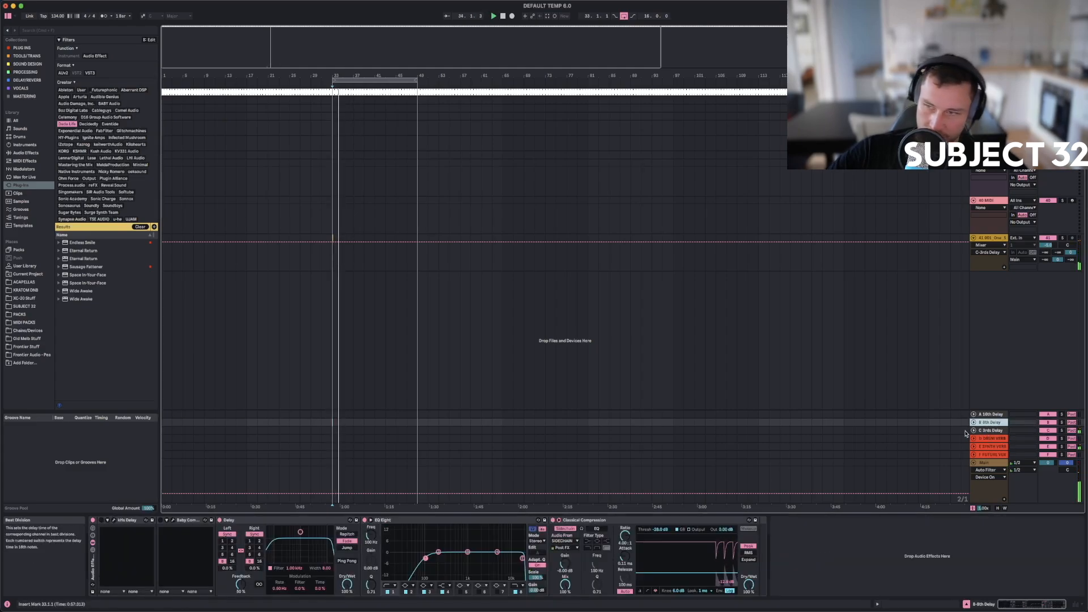
{"action": "left_click", "coordinate": [1070, 254]}
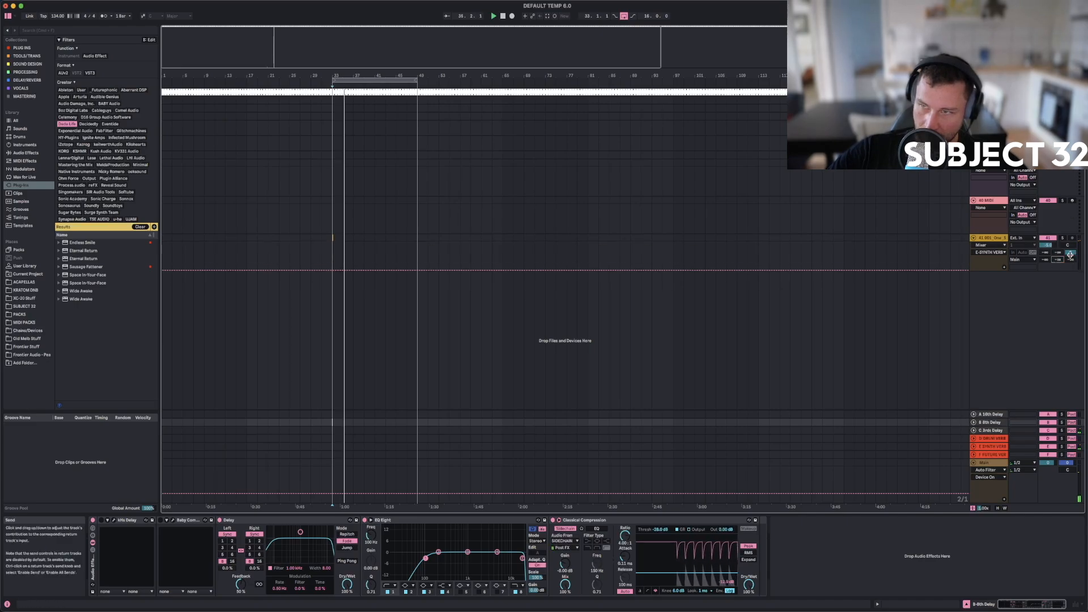
{"action": "left_click", "coordinate": [1057, 252]}
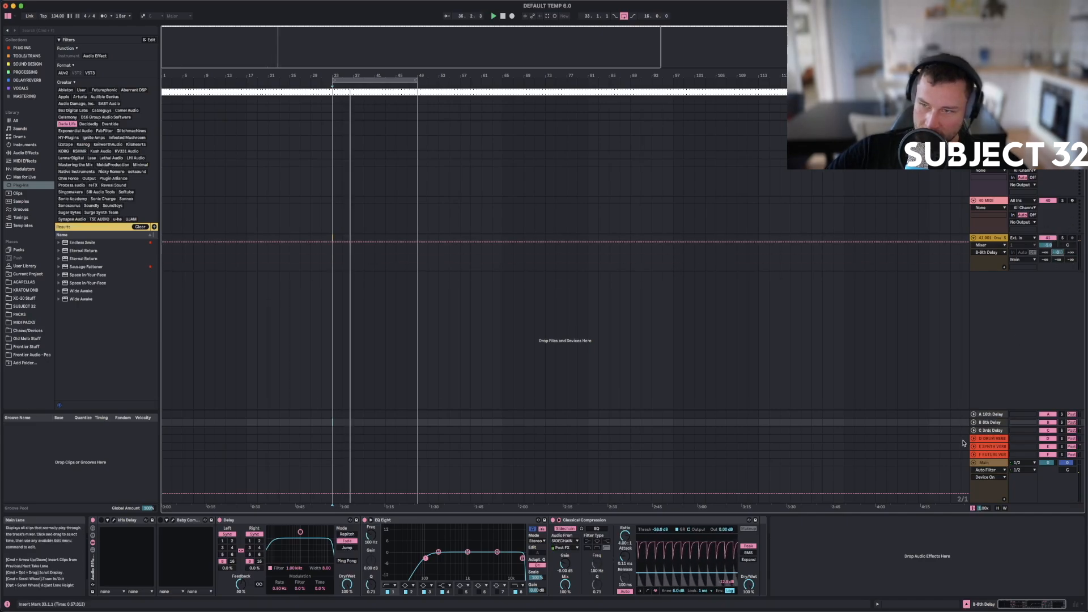
{"action": "left_click", "coordinate": [100, 523]}
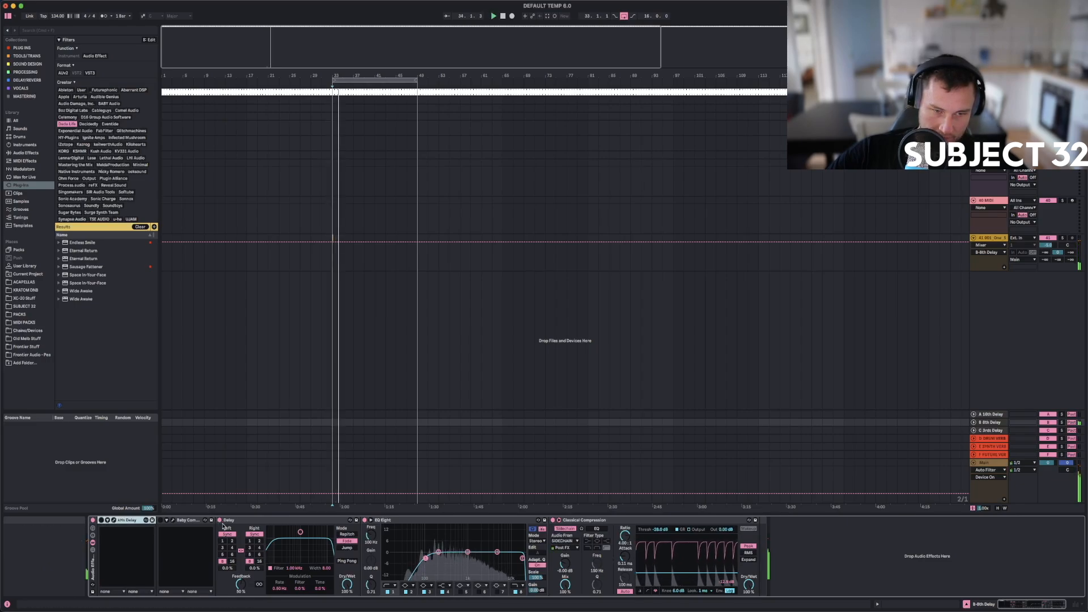
{"action": "left_click", "coordinate": [161, 520]}
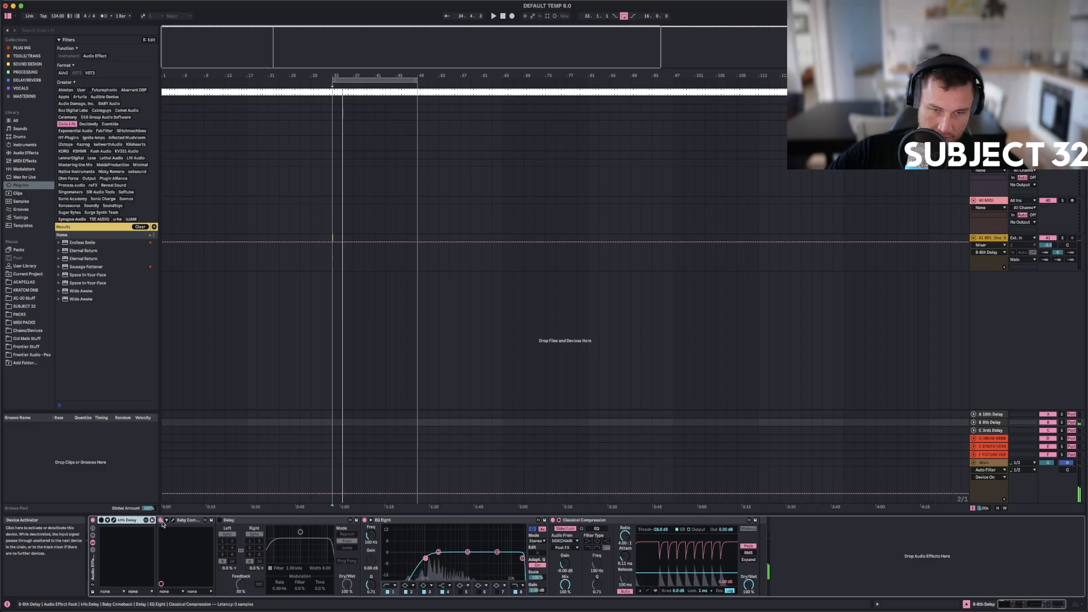
{"action": "left_click", "coordinate": [329, 260]}
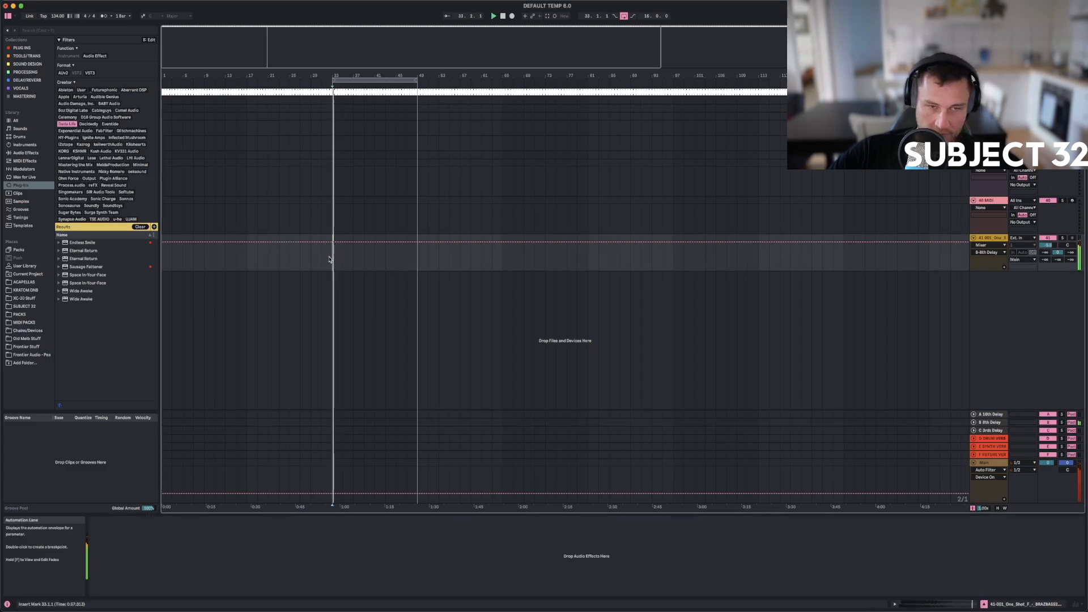
{"action": "left_click", "coordinate": [992, 422]}
Fold the kHs Delay, Delay and Baby Comeback devices on the B-8th Delay return.
{"action": "double_click", "coordinate": [133, 521]}
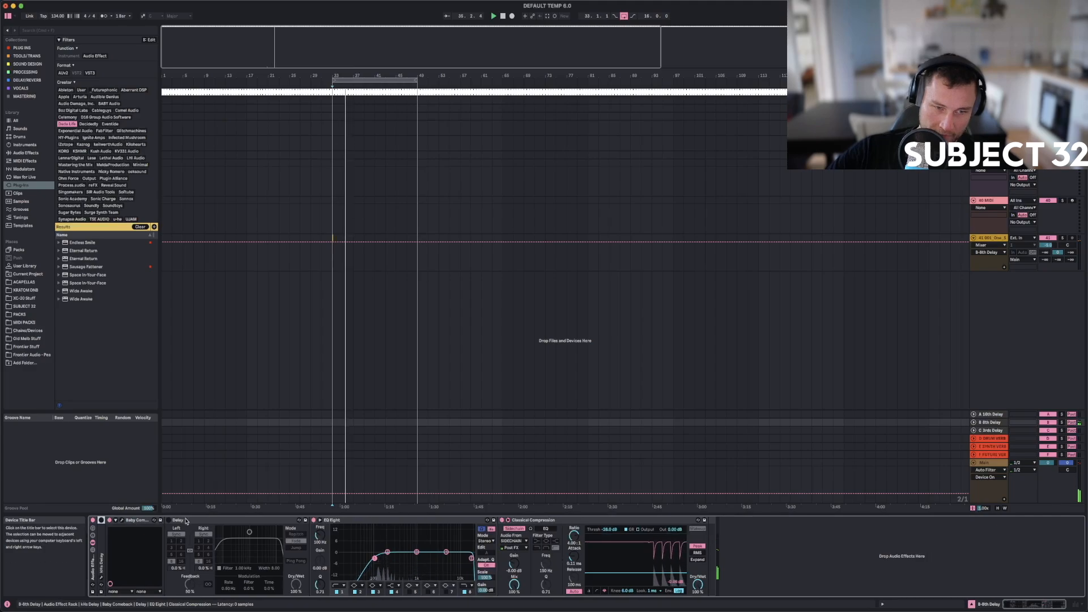
{"action": "double_click", "coordinate": [178, 521]}
{"action": "double_click", "coordinate": [133, 520]}
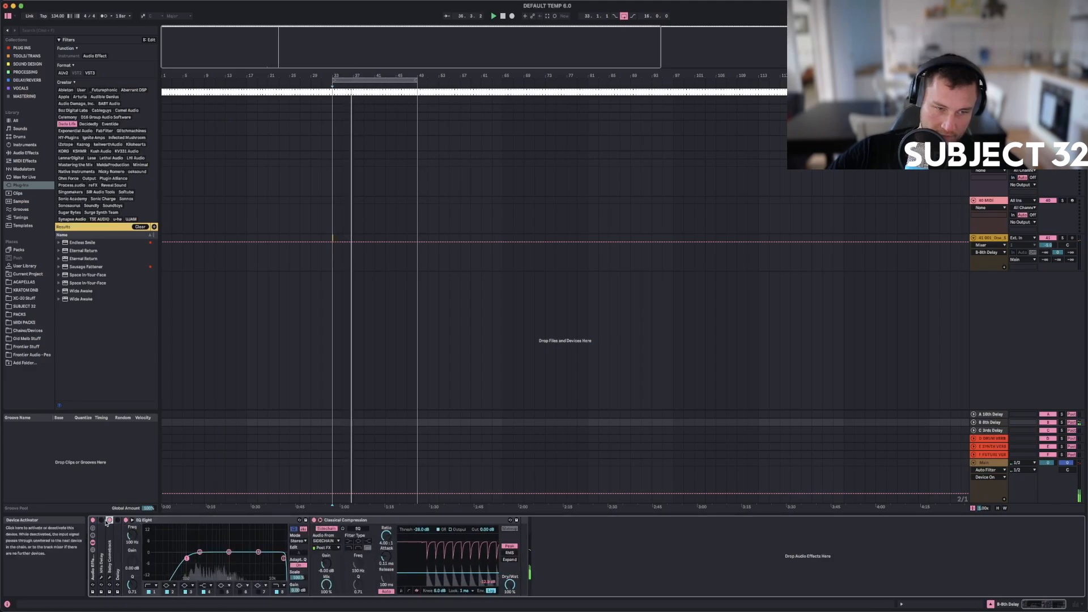
Compare kHs Delay and Baby Comeback on B-8th Delay during playback and leave Baby Comeback active.
{"action": "key", "text": "space"}
{"action": "key", "text": "space"}
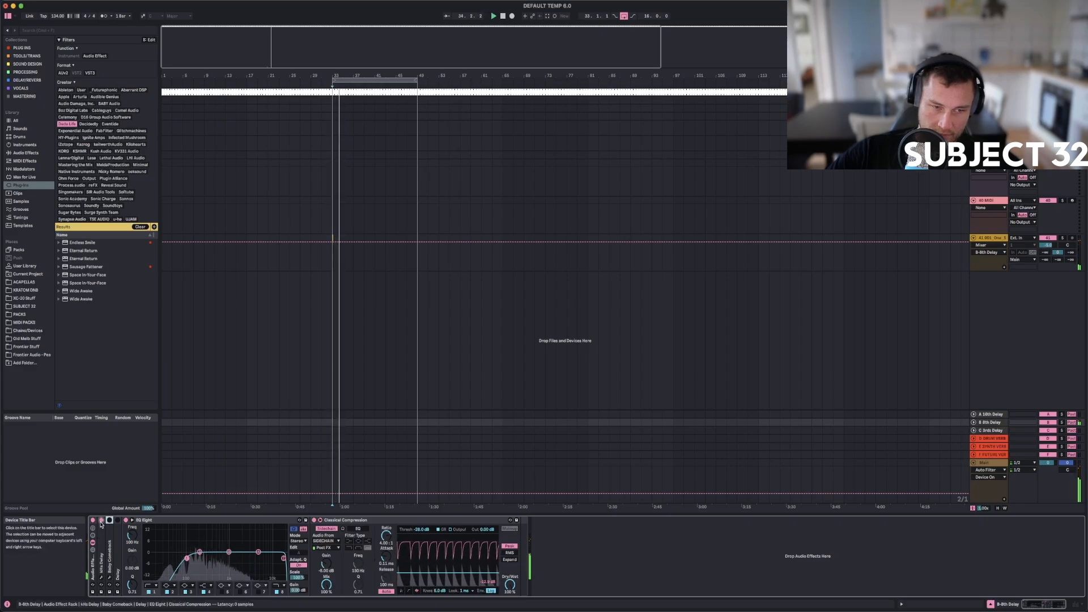
{"action": "left_click", "coordinate": [110, 521]}
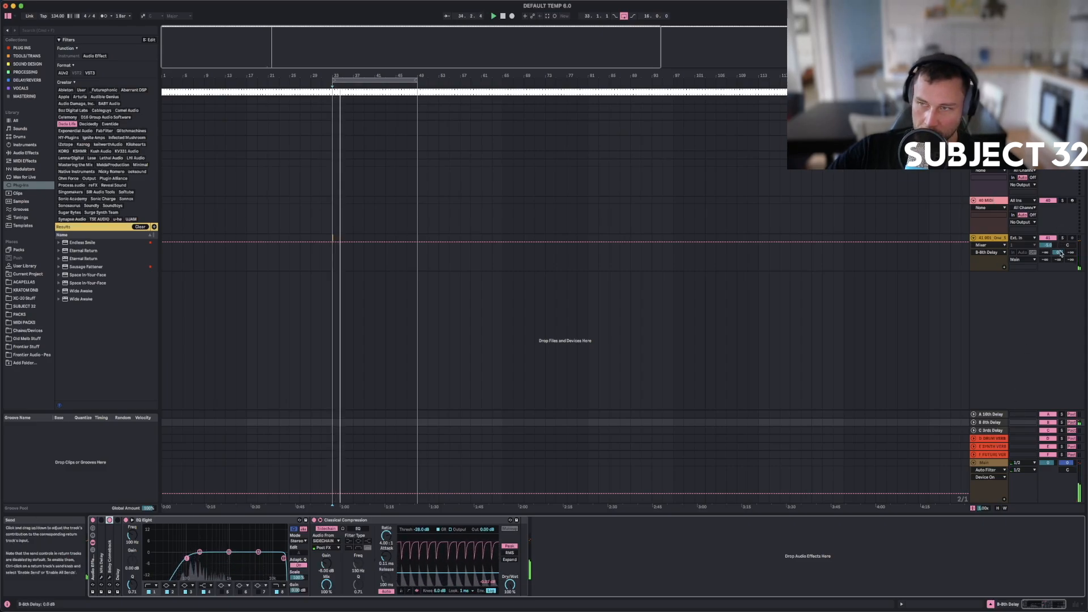
Turn down the one-shot track's B-8th Delay send, raise its A-16th Delay send to 0 dB and select the A-16th Delay return.
{"action": "left_click_drag", "start_coordinate": [1058, 253], "coordinate": [1058, 306]}
{"action": "key", "text": "space"}
{"action": "left_click_drag", "start_coordinate": [1045, 252], "coordinate": [1045, 198]}
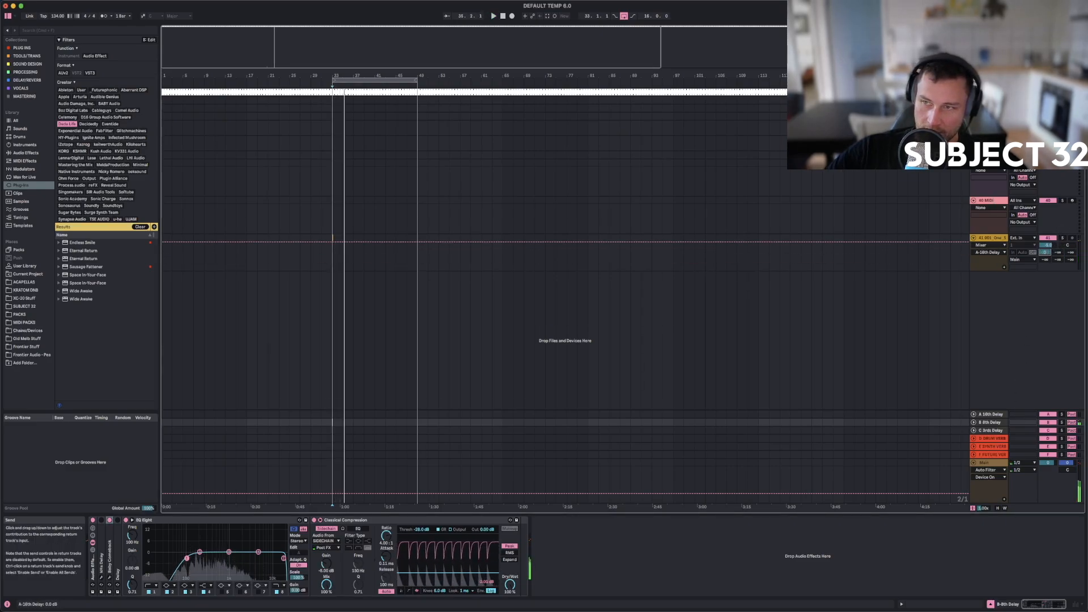
{"action": "left_click", "coordinate": [991, 414]}
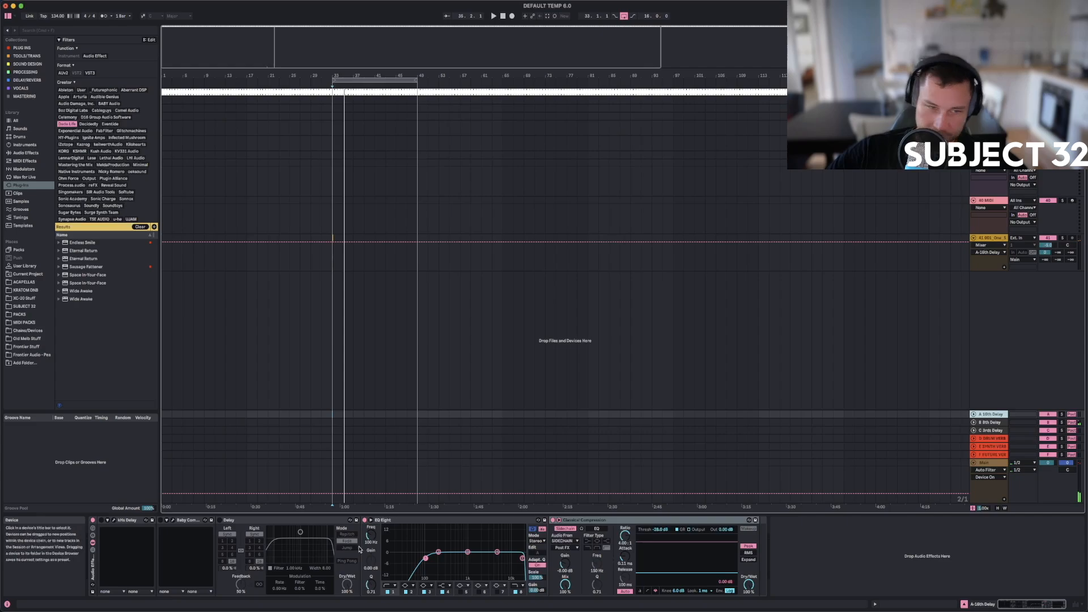
Audition the delay devices on A-16th Delay during playback and leave the stock Delay active.
{"action": "key", "text": "space"}
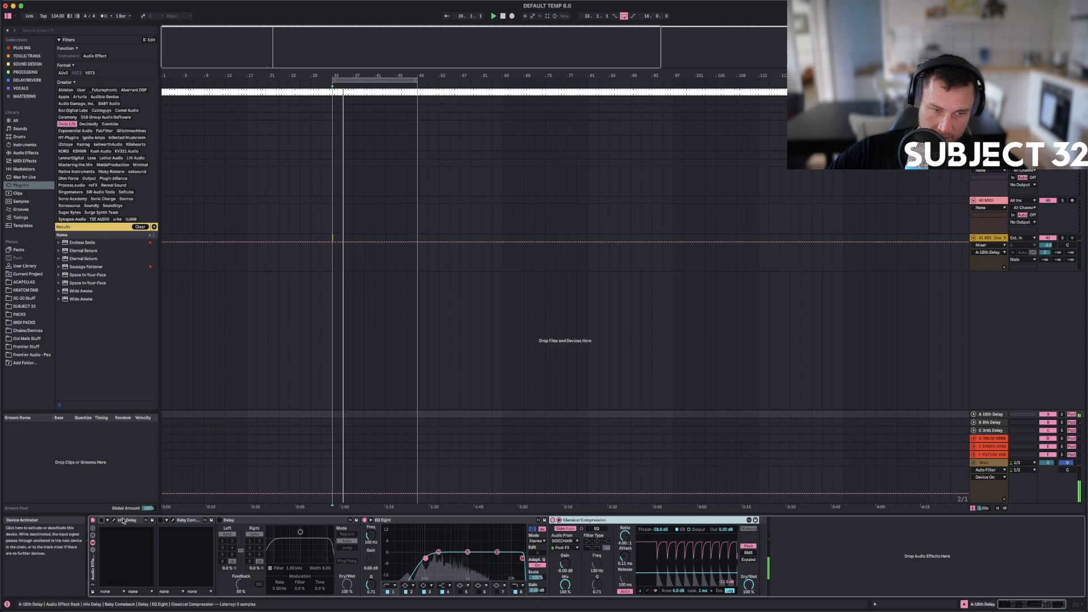
{"action": "left_click", "coordinate": [160, 521]}
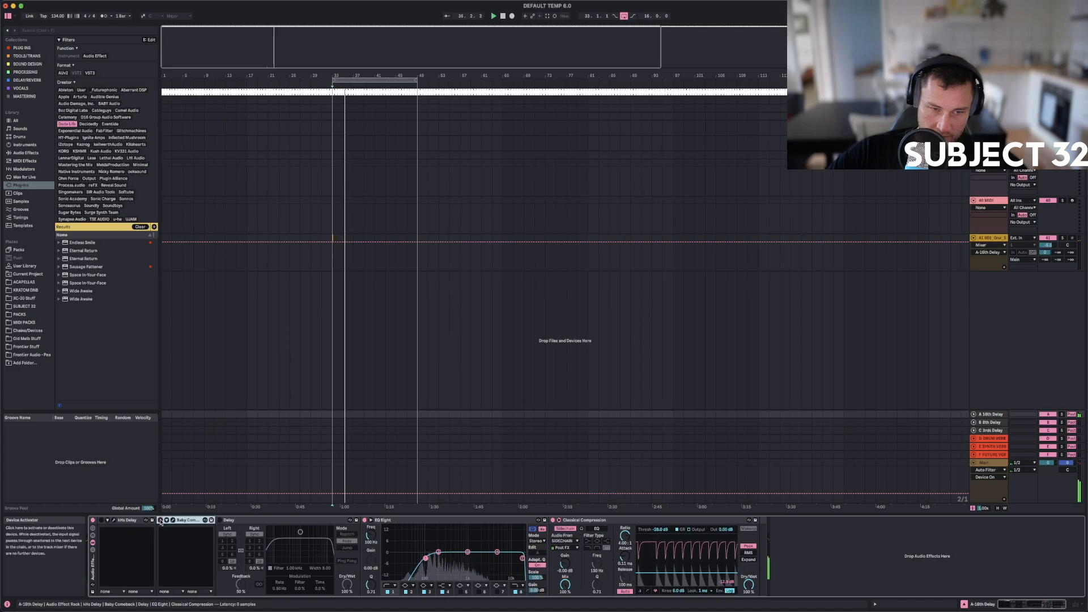
{"action": "left_click", "coordinate": [220, 521]}
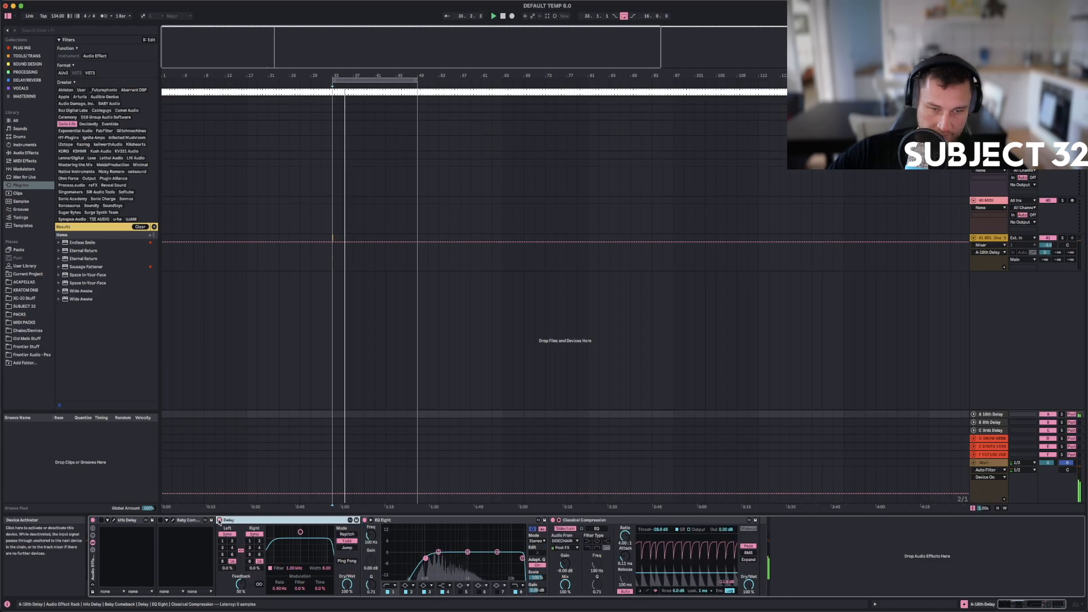
Fold the Delay, Baby Comeback and kHs Delay devices on the A-16th Delay return.
{"action": "double_click", "coordinate": [230, 519]}
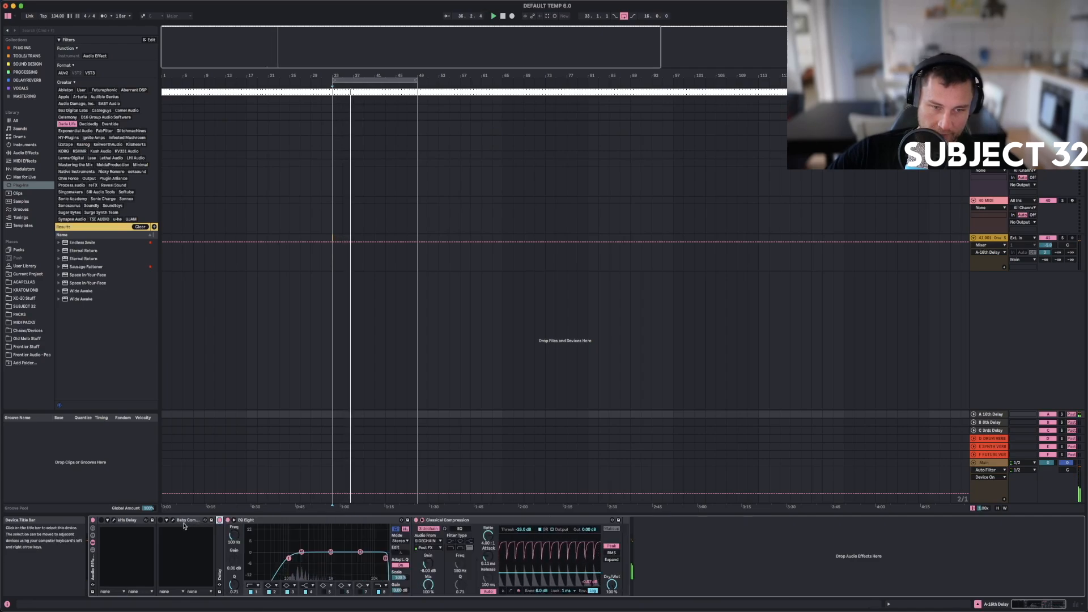
{"action": "double_click", "coordinate": [187, 519]}
{"action": "double_click", "coordinate": [126, 520]}
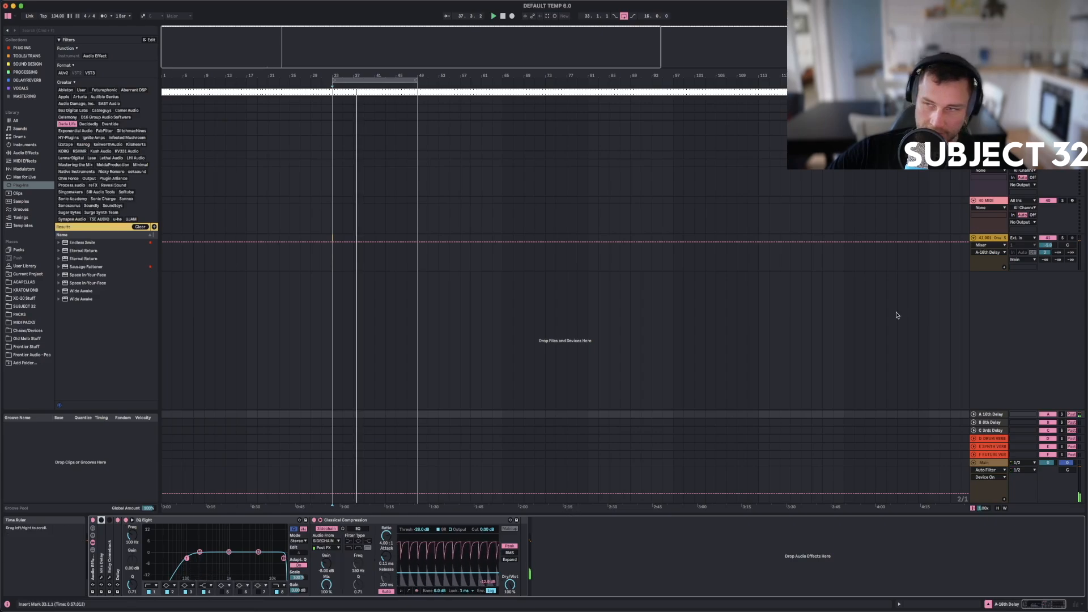
Reset the one-shot track's A-16th Delay send and delete the one-shot track.
{"action": "left_click", "coordinate": [991, 414]}
{"action": "double_click", "coordinate": [1045, 252]}
{"action": "left_click", "coordinate": [998, 240]}
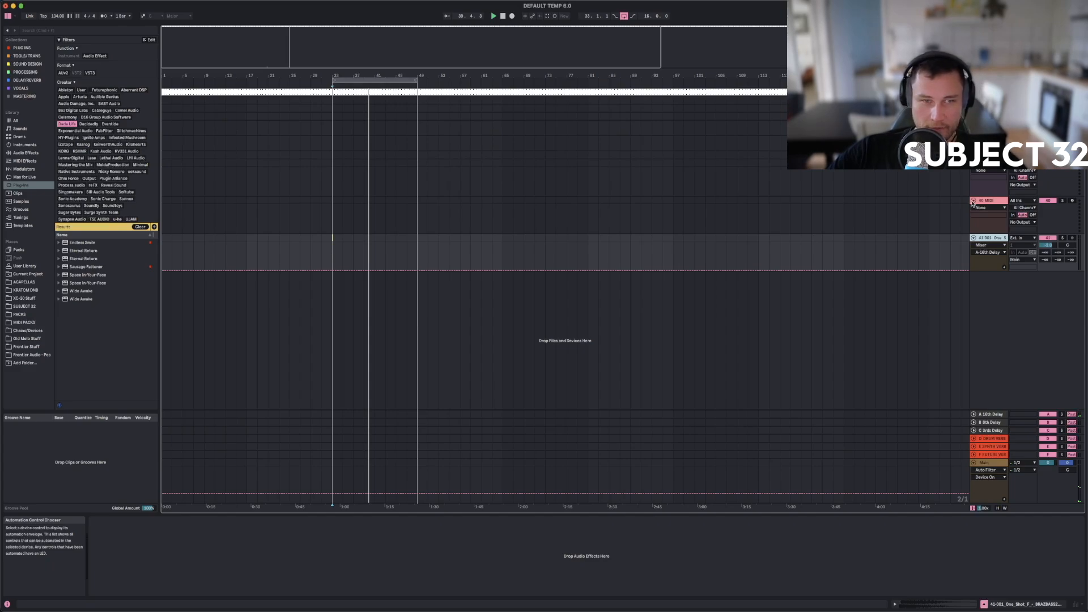
{"action": "key", "text": "Delete"}
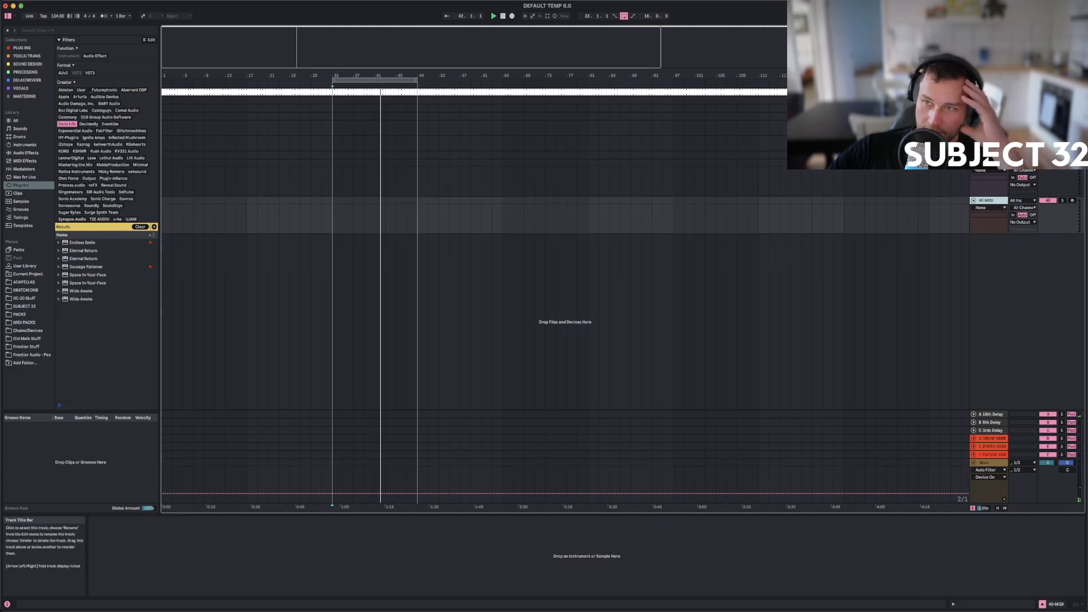
Fold the last two open tracks and collapse the expanded reverb presets in the Audio Effects browser list.
{"action": "left_click", "coordinate": [974, 163]}
{"action": "left_click", "coordinate": [974, 171]}
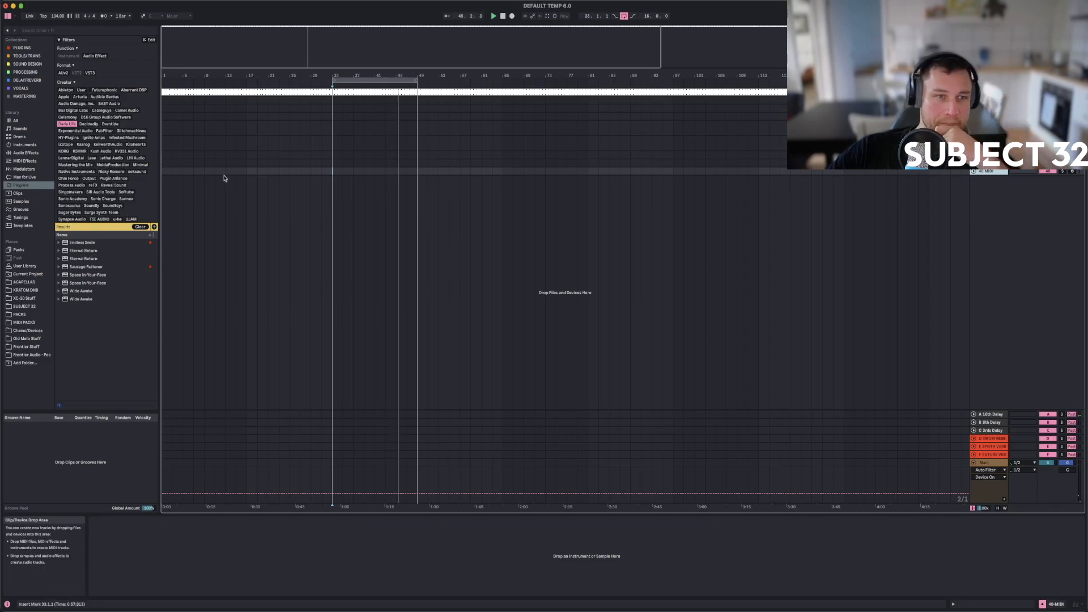
{"action": "left_click", "coordinate": [25, 153]}
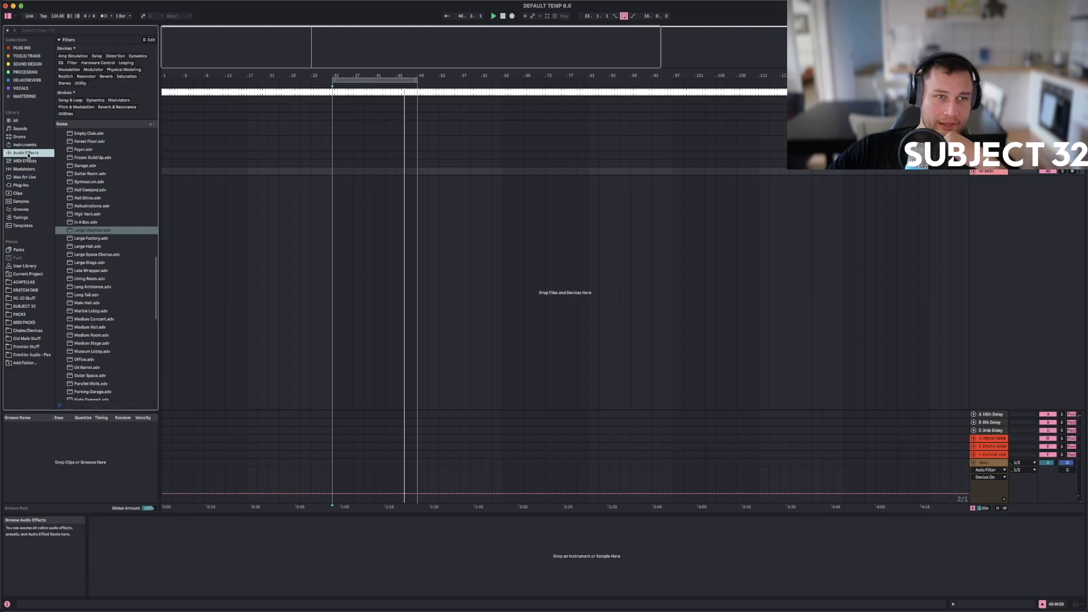
{"action": "scroll", "coordinate": [70, 340], "scroll_direction": "up", "scroll_amount": 10}
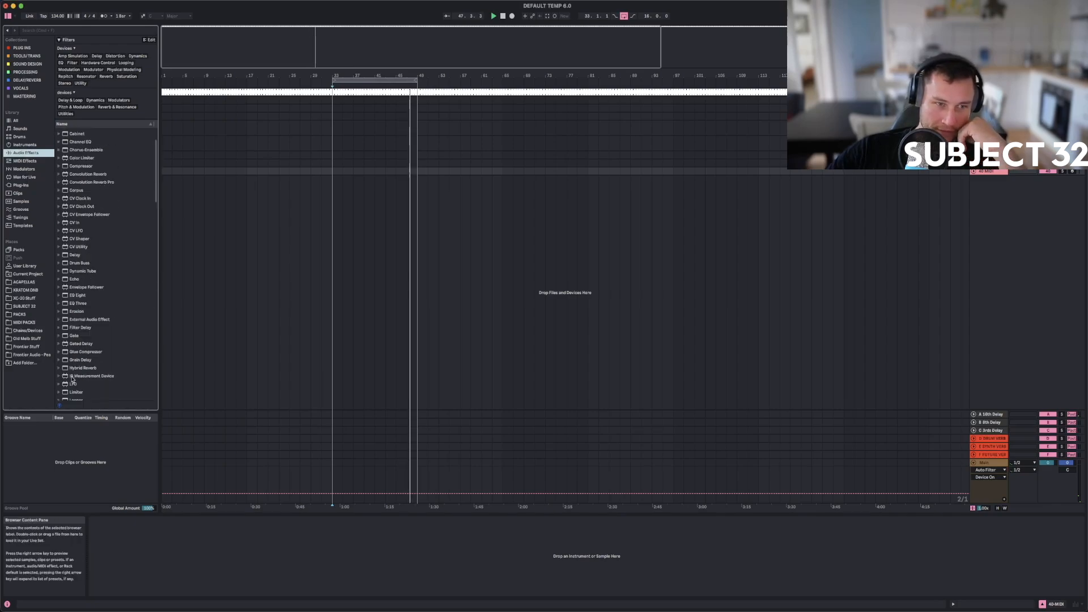
{"action": "left_click", "coordinate": [58, 366]}
{"action": "scroll", "coordinate": [95, 284], "scroll_direction": "up", "scroll_amount": 6}
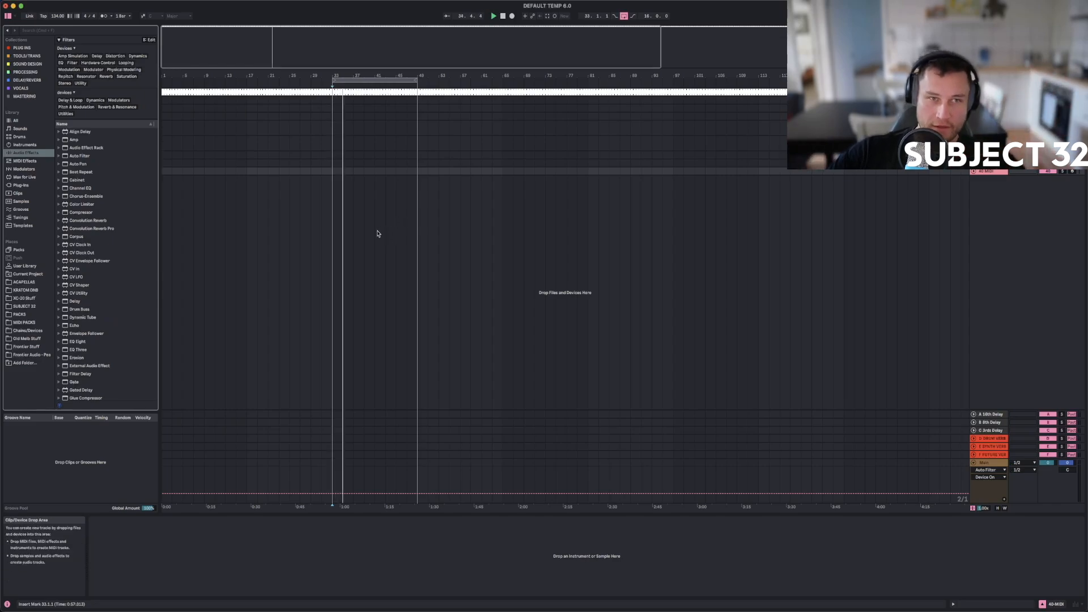
Shrink the arrangement overview to its minimum height, save the set as the default template and open a new set.
{"action": "left_click_drag", "start_coordinate": [461, 68], "coordinate": [461, 28]}
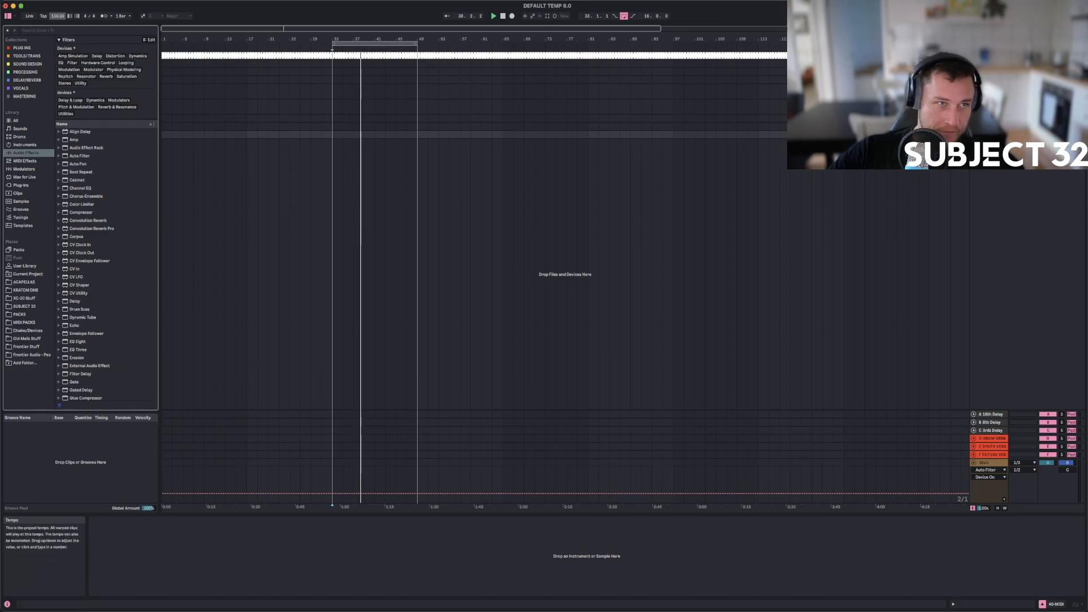
{"action": "left_click", "coordinate": [0, 4]}
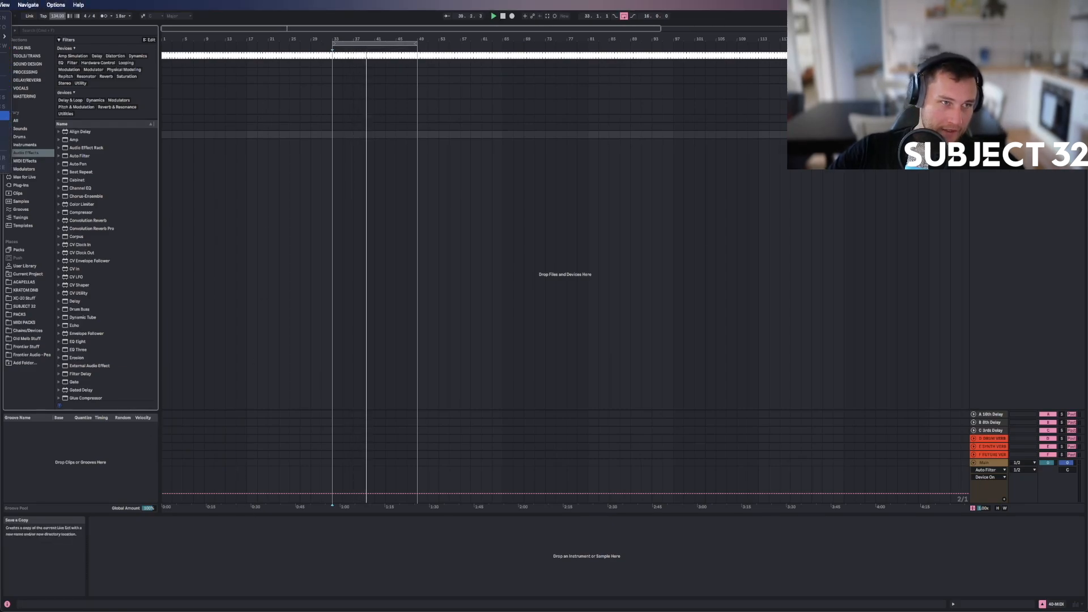
{"action": "left_click", "coordinate": [421, 209]}
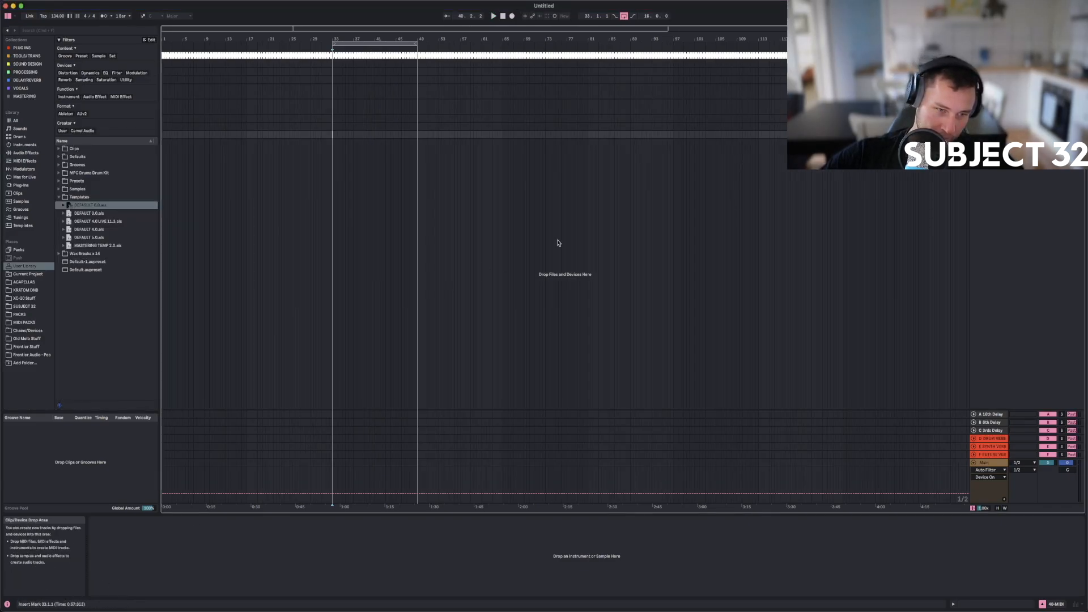
Check the device chains on the new set's Main track, return tracks and regular tracks one after another.
{"action": "left_click", "coordinate": [990, 105]}
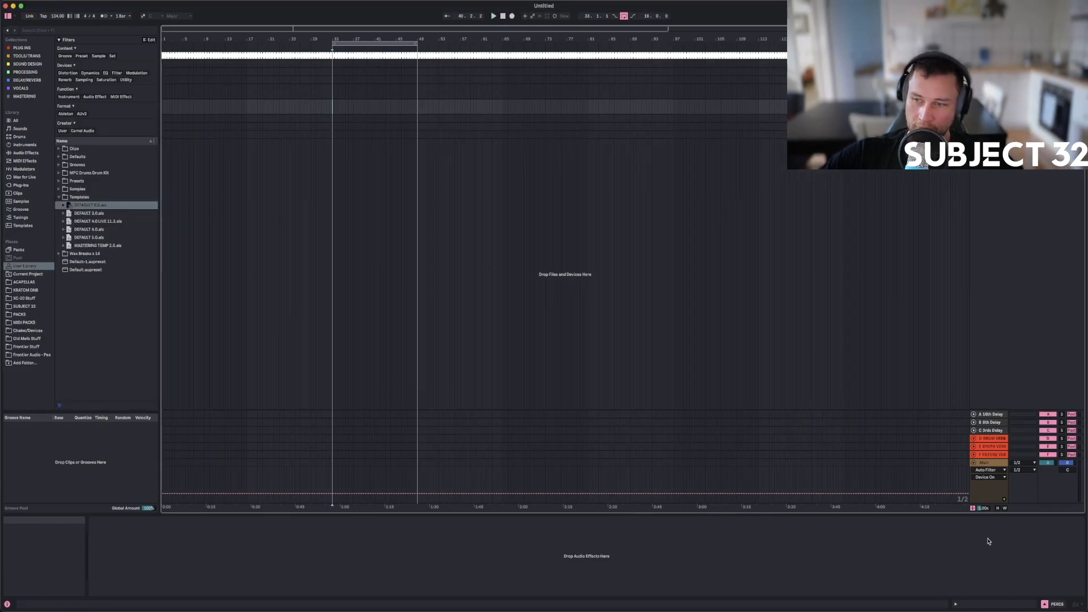
{"action": "left_click", "coordinate": [998, 465]}
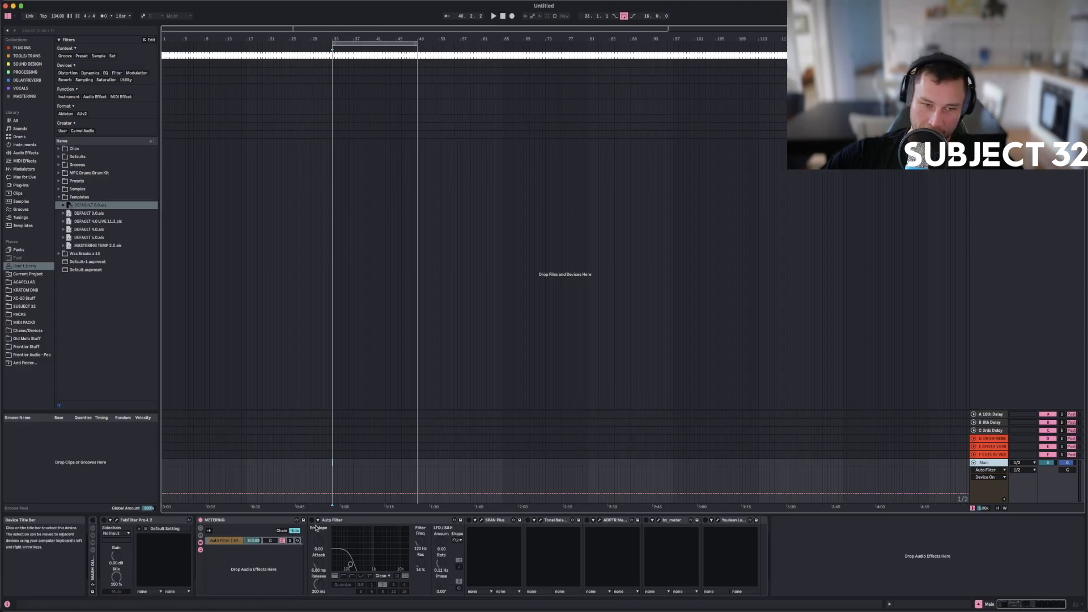
{"action": "left_click", "coordinate": [995, 455]}
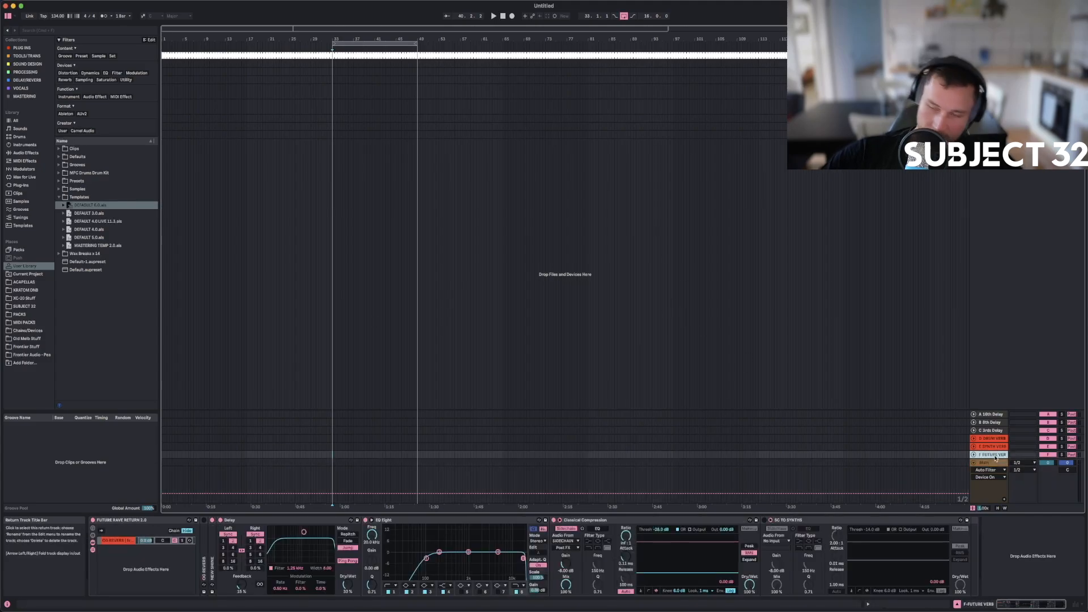
{"action": "key", "text": "Up"}
{"action": "key", "text": "Up"}
{"action": "key", "text": "Up"}
{"action": "key", "text": "Up"}
{"action": "key", "text": "Up"}
{"action": "key", "text": "Up"}
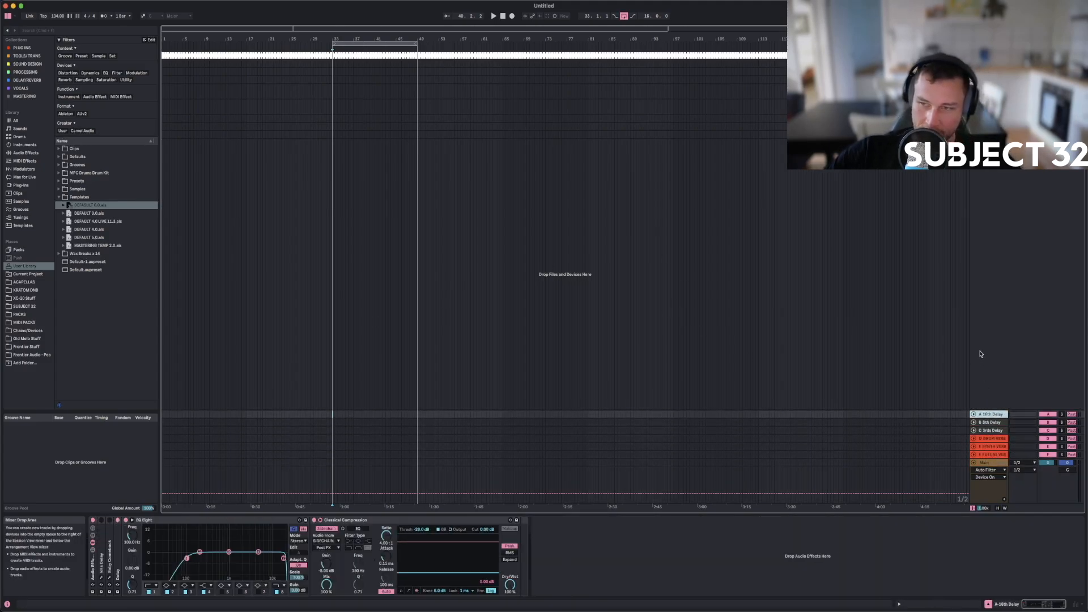
{"action": "key", "text": "Up"}
{"action": "key", "text": "Up"}
{"action": "key", "text": "Up"}
{"action": "key", "text": "Up"}
{"action": "key", "text": "Up"}
{"action": "key", "text": "Up"}
{"action": "key", "text": "Up"}
{"action": "key", "text": "Up"}
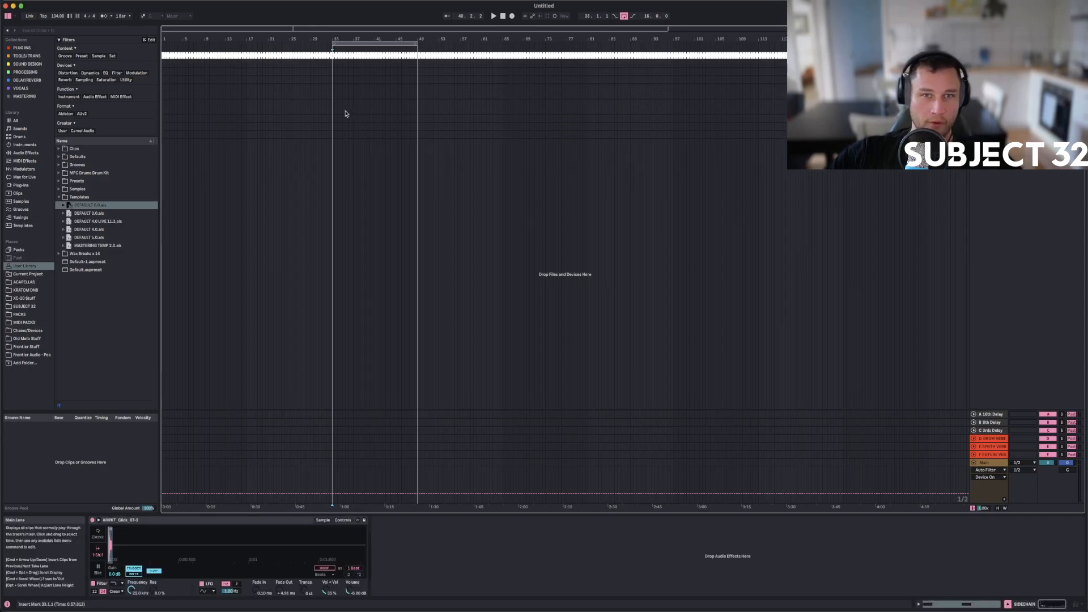
Place the insert marker at 33.1.1, collapse the Templates folder and show the Audio Effects list in the browser.
{"action": "left_click", "coordinate": [331, 89]}
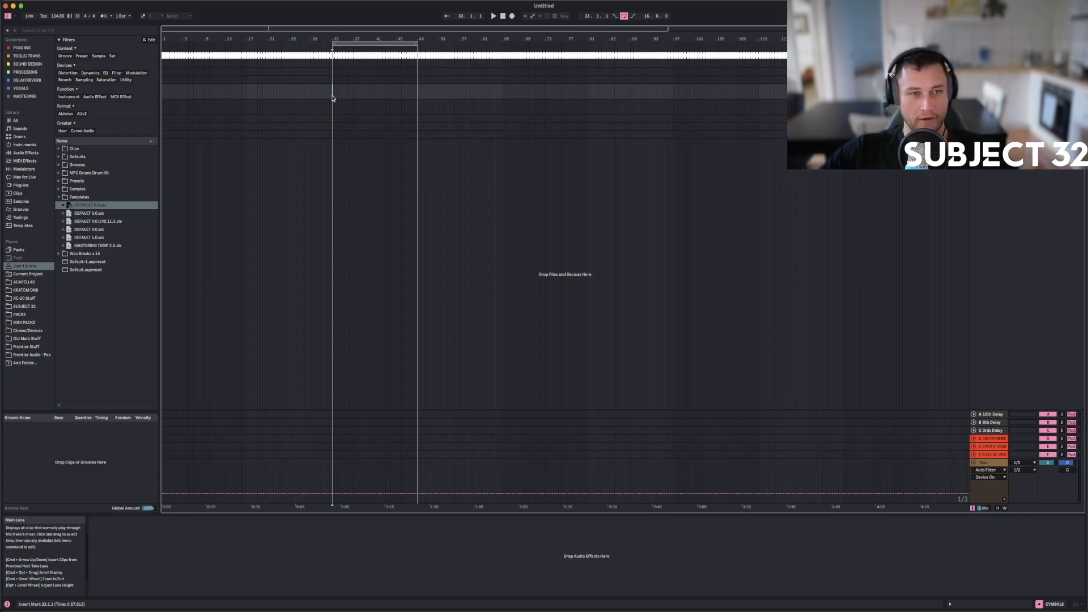
{"action": "left_click", "coordinate": [59, 198]}
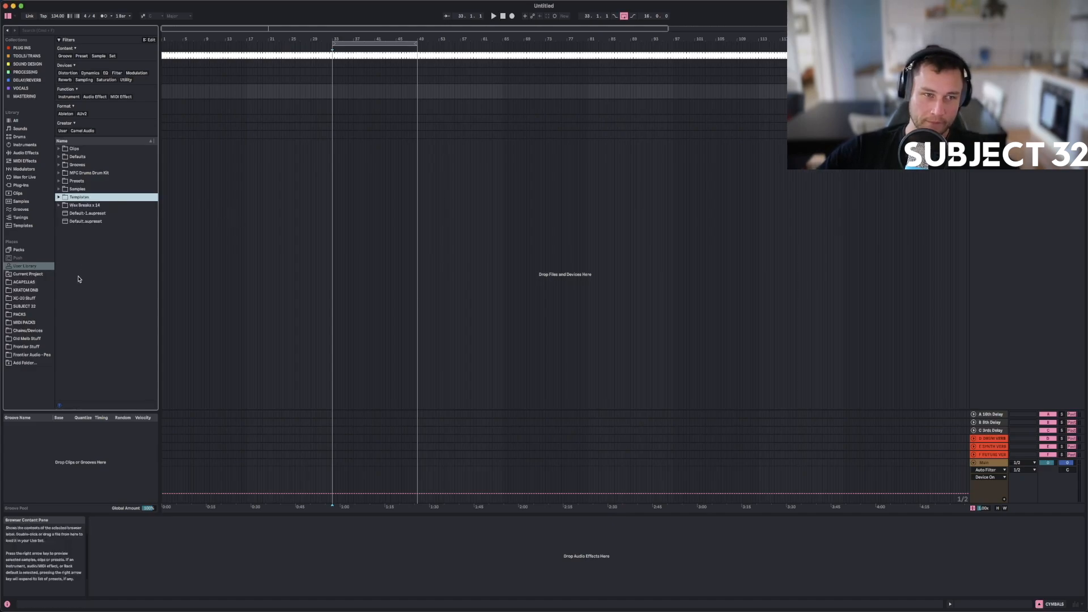
{"action": "left_click", "coordinate": [26, 153]}
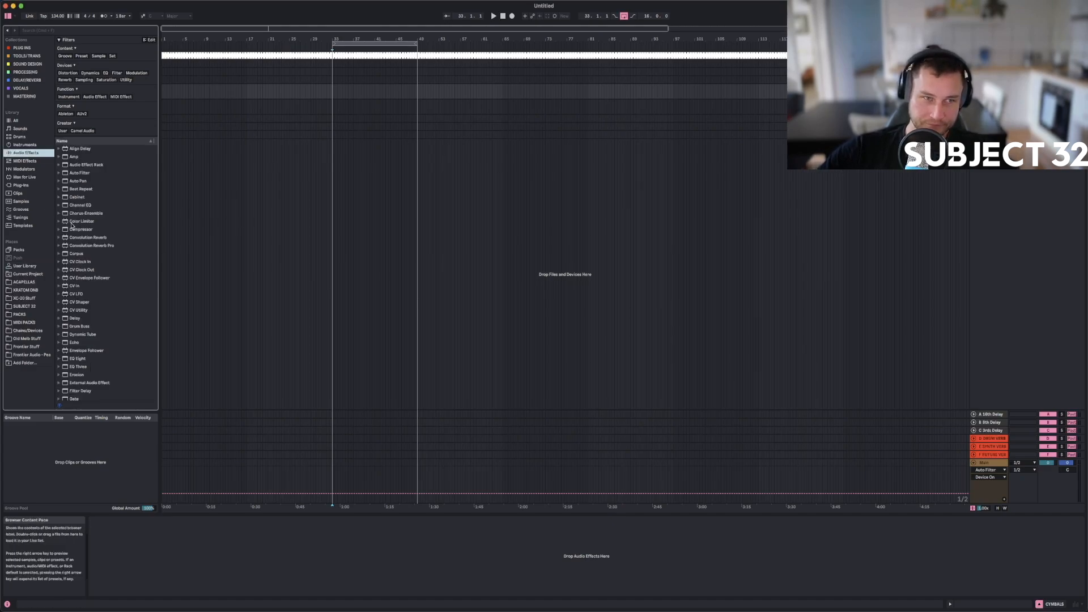